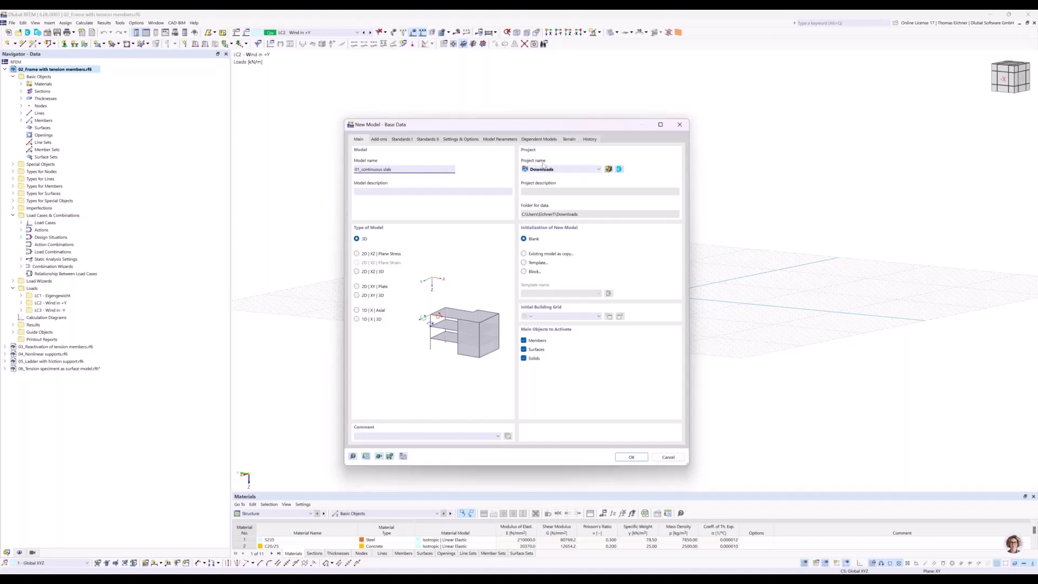
- Create the new 01_continuous slab model in the Downloads project with the model type 2D | XY | Plate
left_click(548, 171)
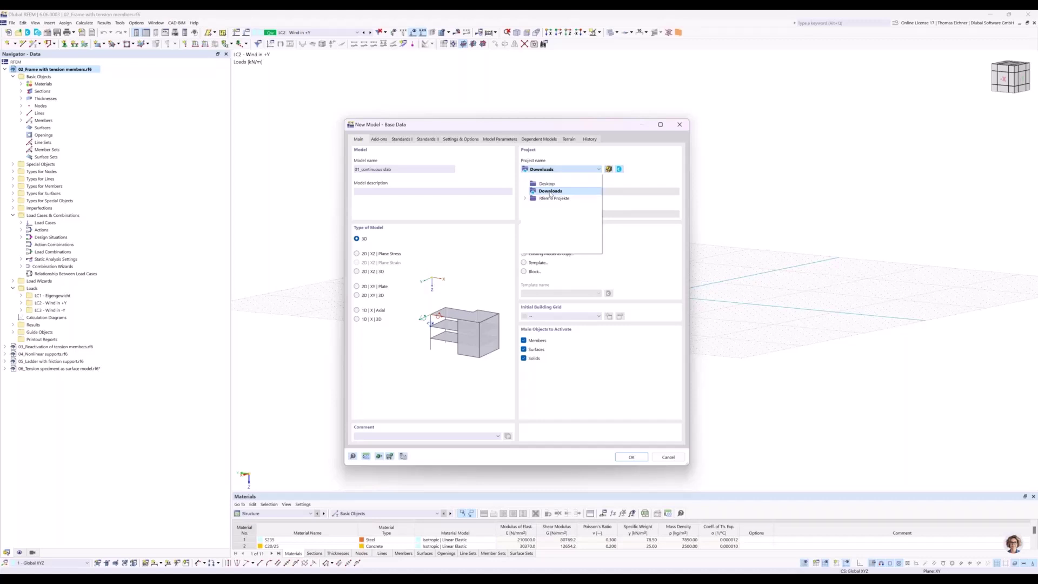
left_click(551, 192)
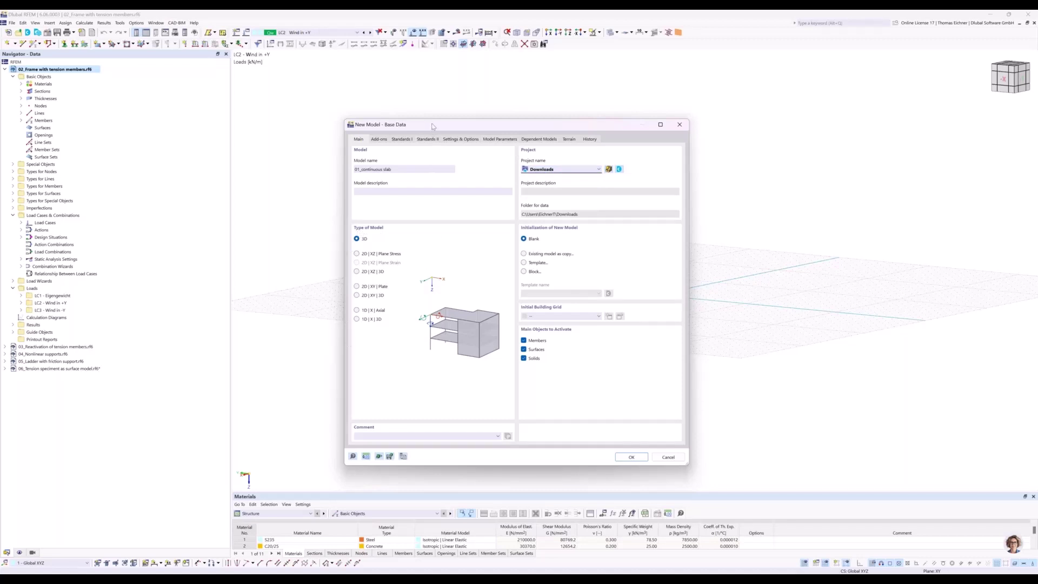
left_click_drag(506, 124, 726, 93)
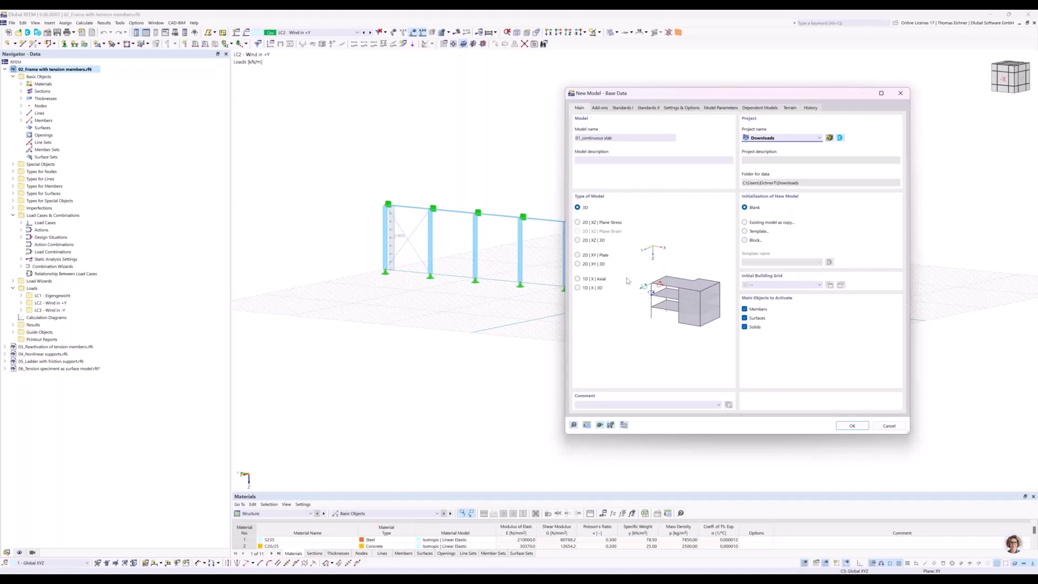
left_click(578, 256)
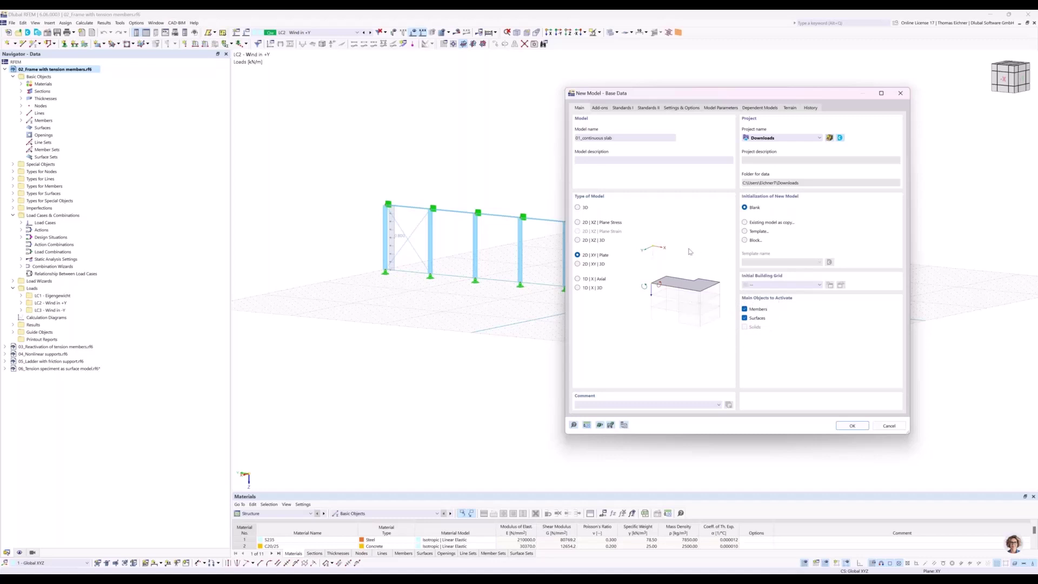
left_click_drag(629, 96, 540, 94)
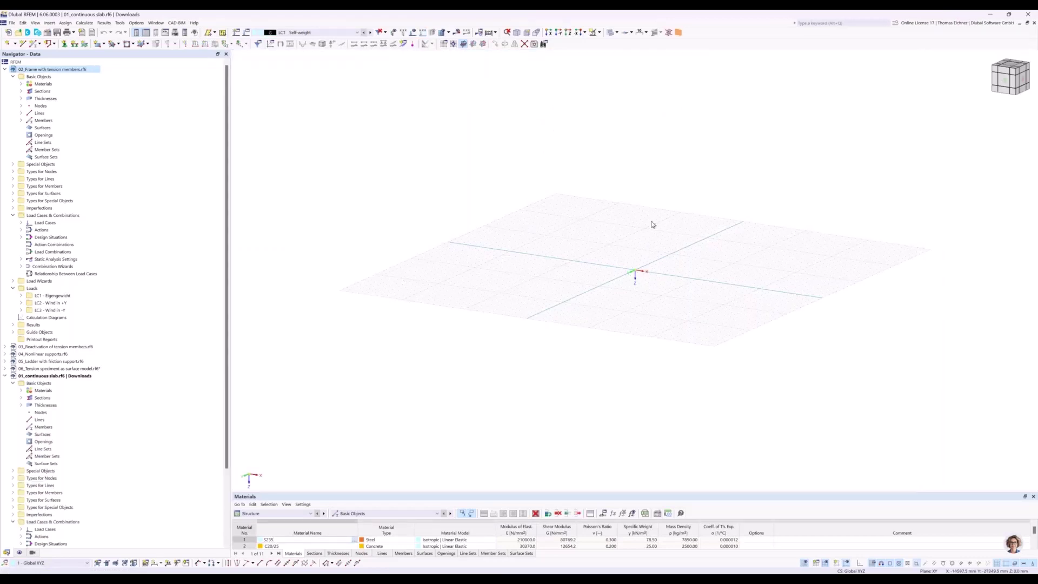
- Review the background display properties and the available dark and white background presets
middle_click_drag(605, 201, 625, 204, "ctrl")
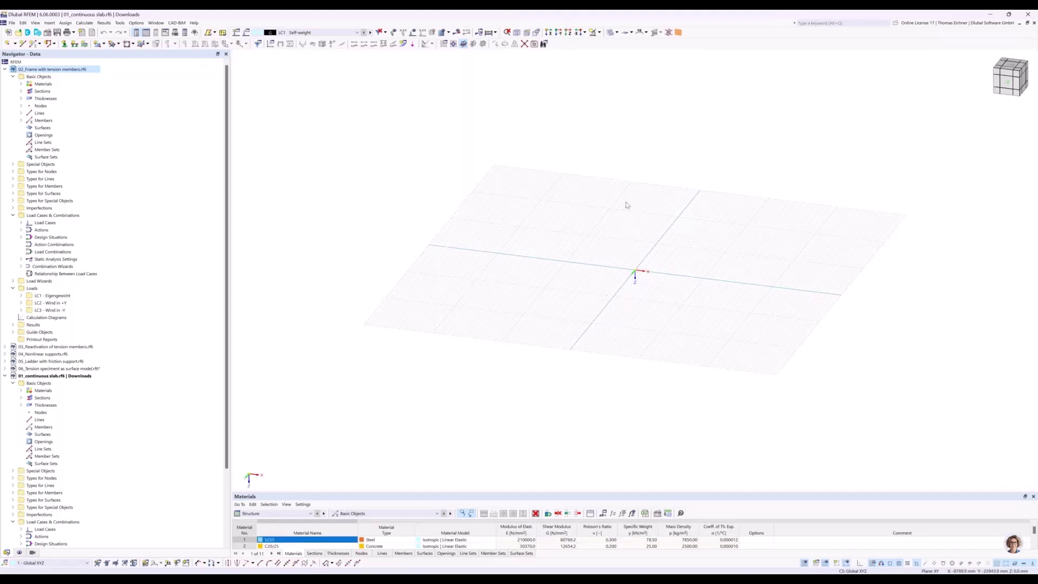
middle_click_drag(637, 273, 510, 188)
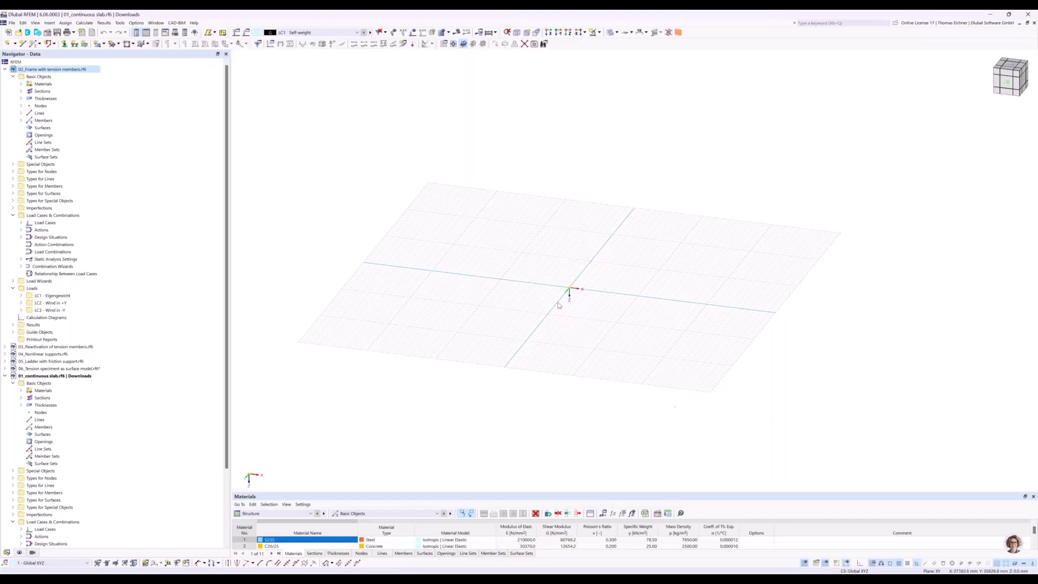
right_click(516, 215)
left_click(549, 366)
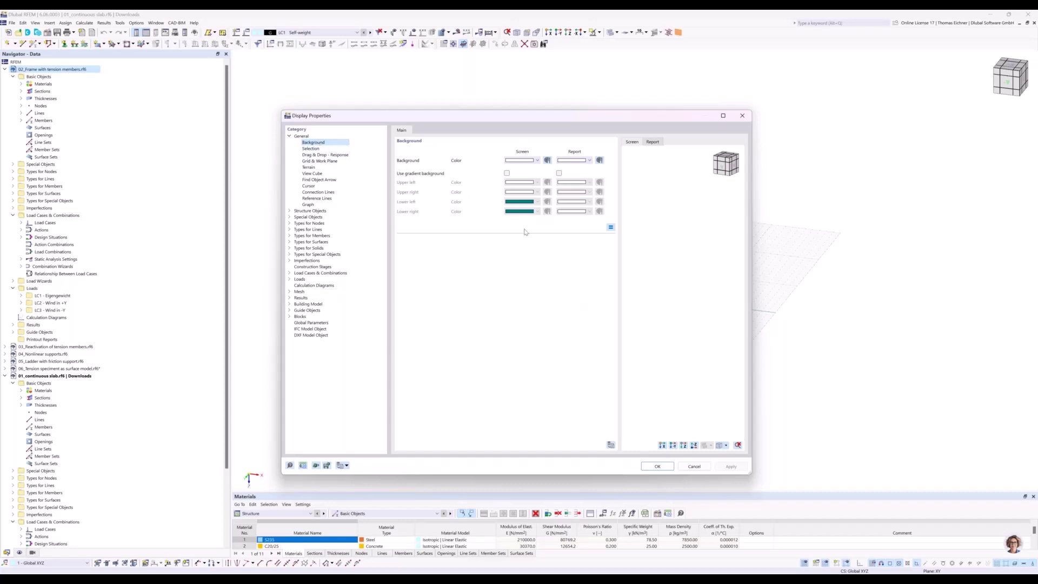
left_click(347, 466)
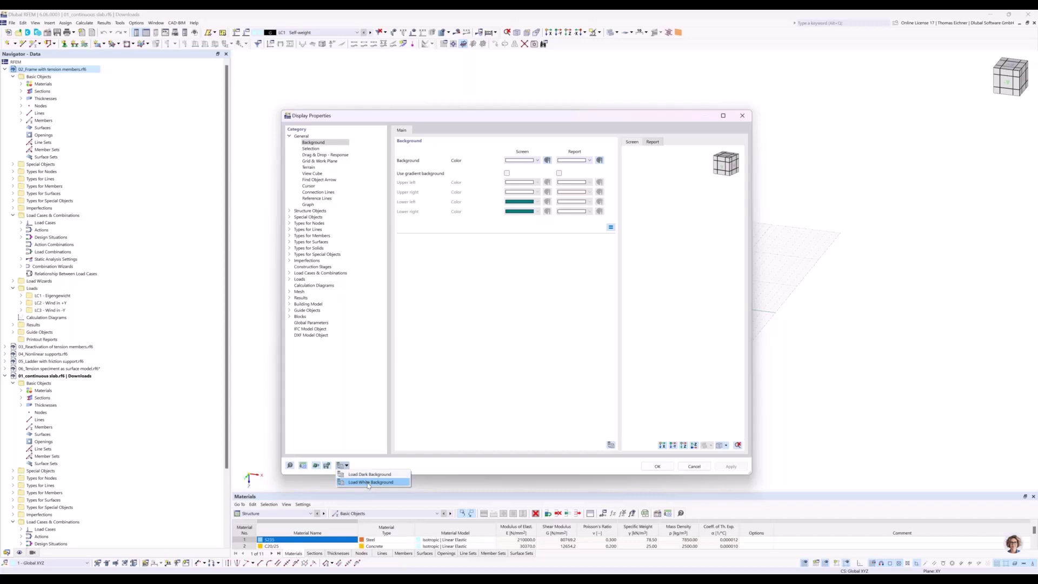
left_click(557, 358)
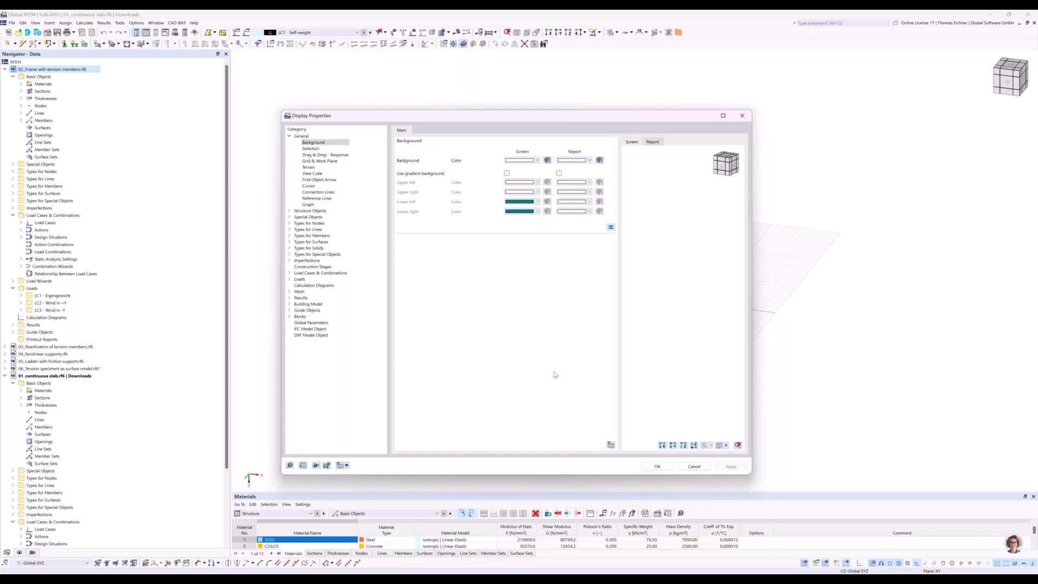
left_click(657, 467)
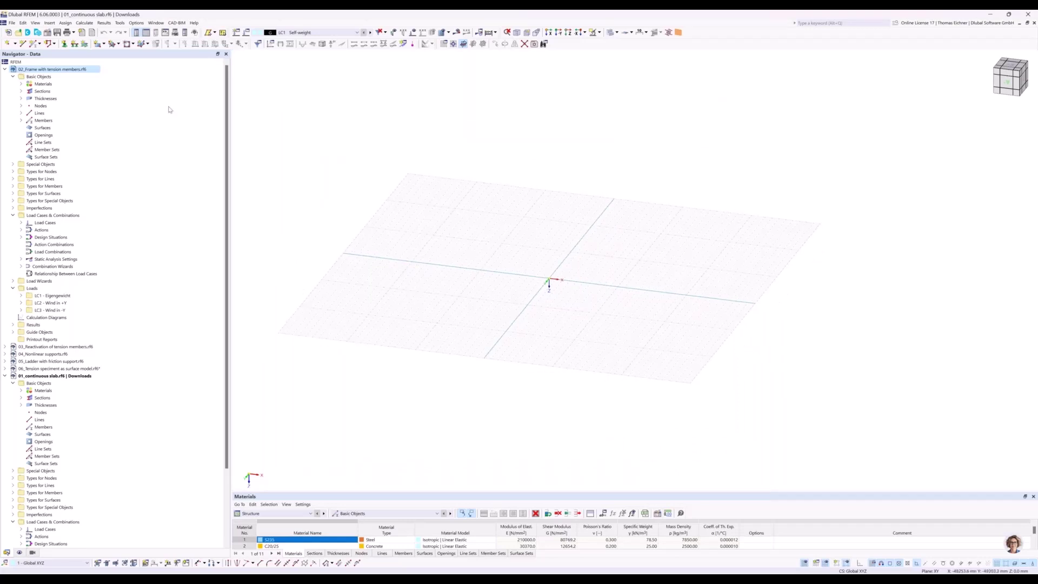
- Reactivate the 01_continuous slab model and delete all of its basic objects
left_click(35, 78)
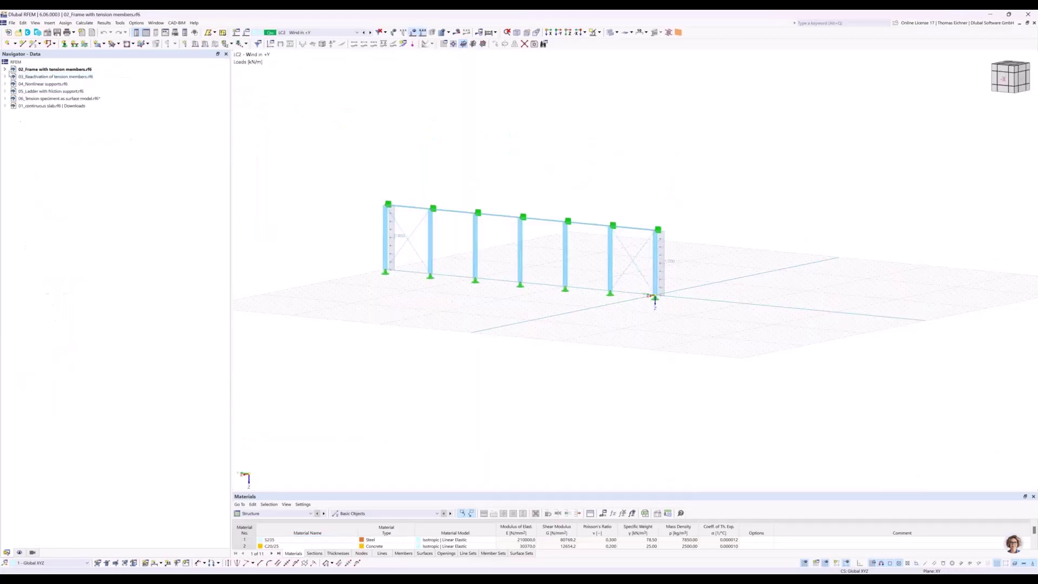
left_click(35, 106)
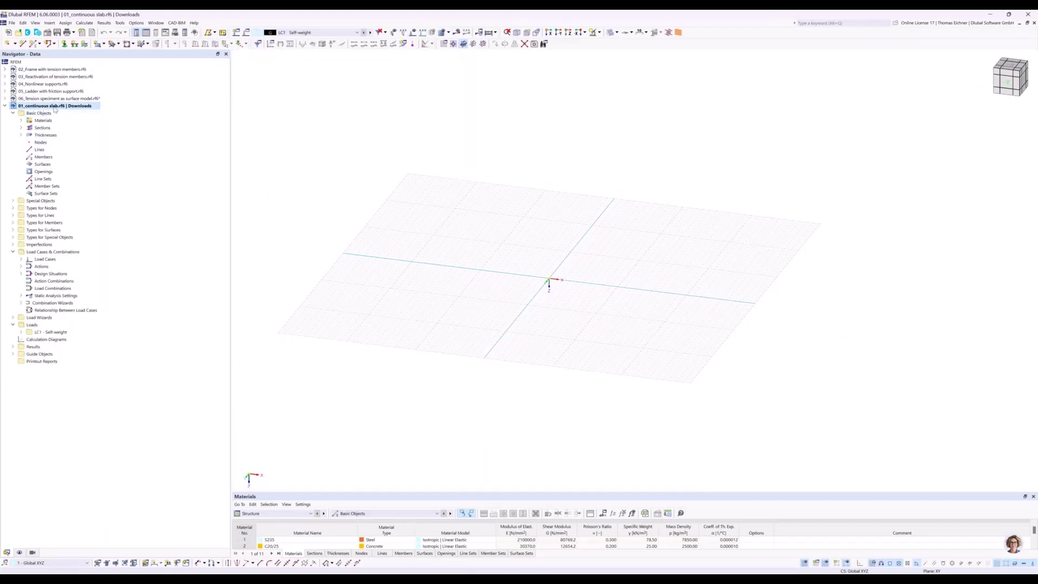
left_click(36, 115)
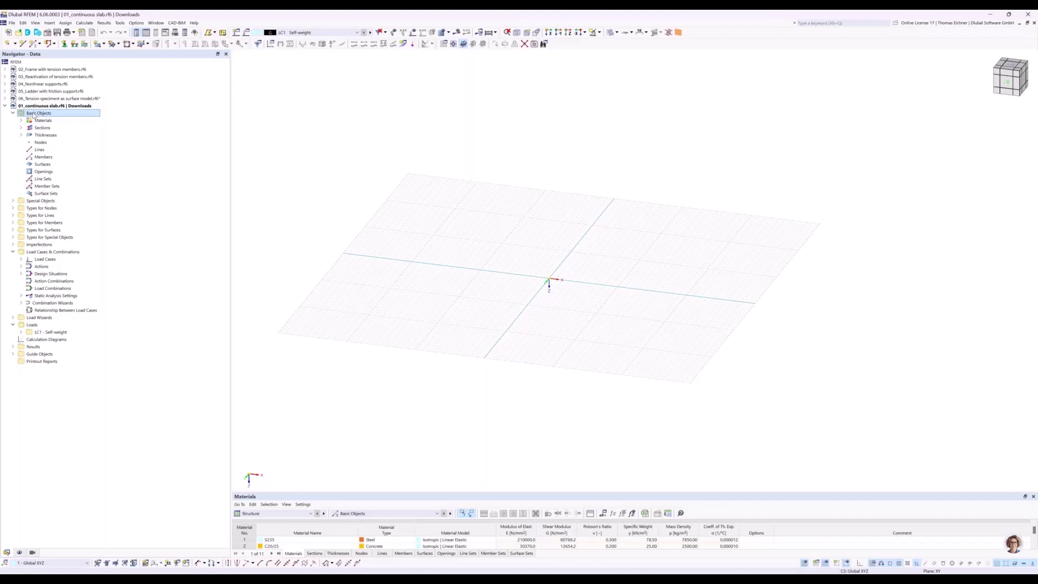
right_click(34, 114)
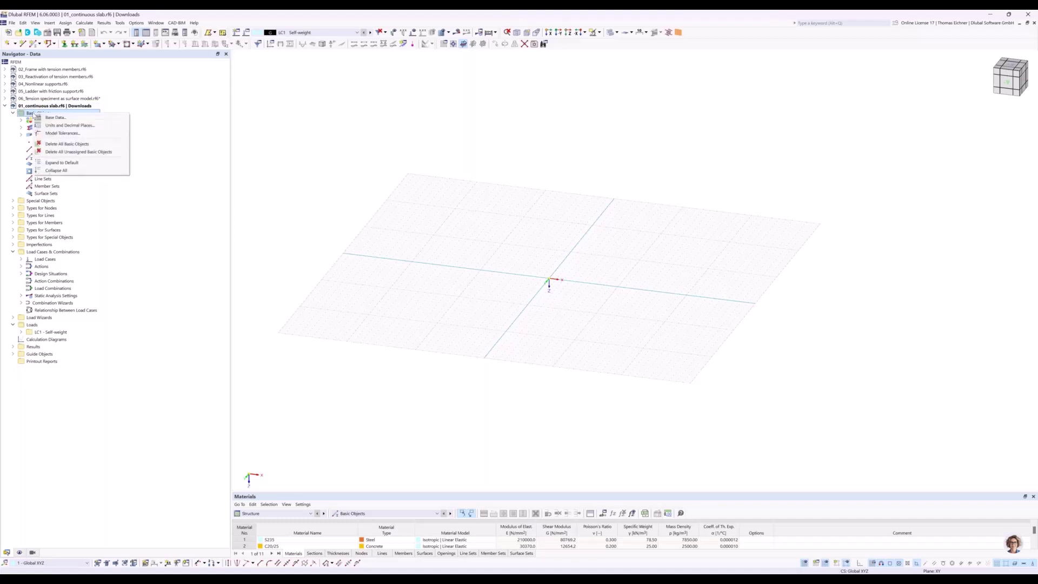
left_click(64, 144)
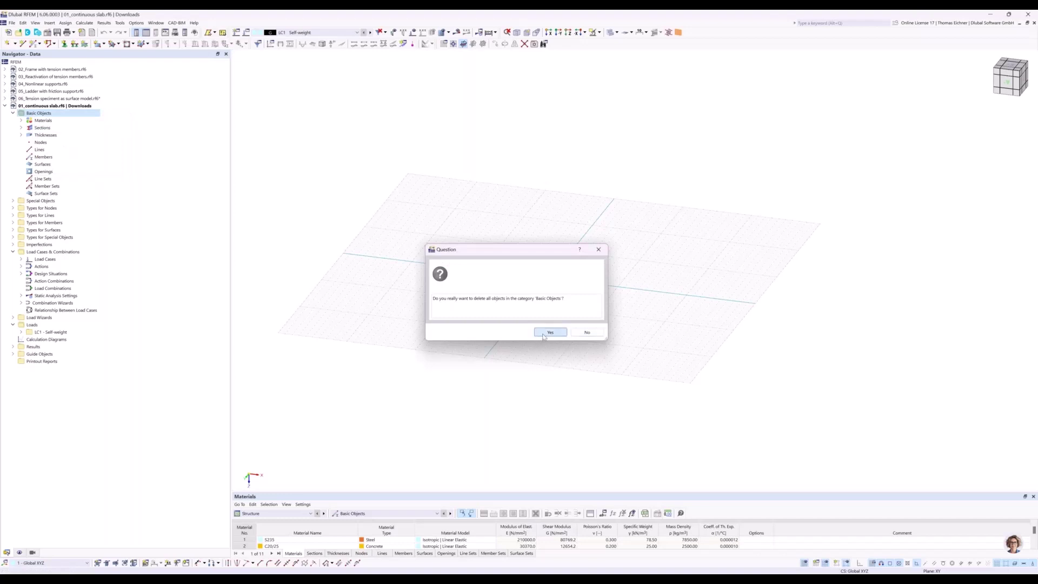
left_click(546, 332)
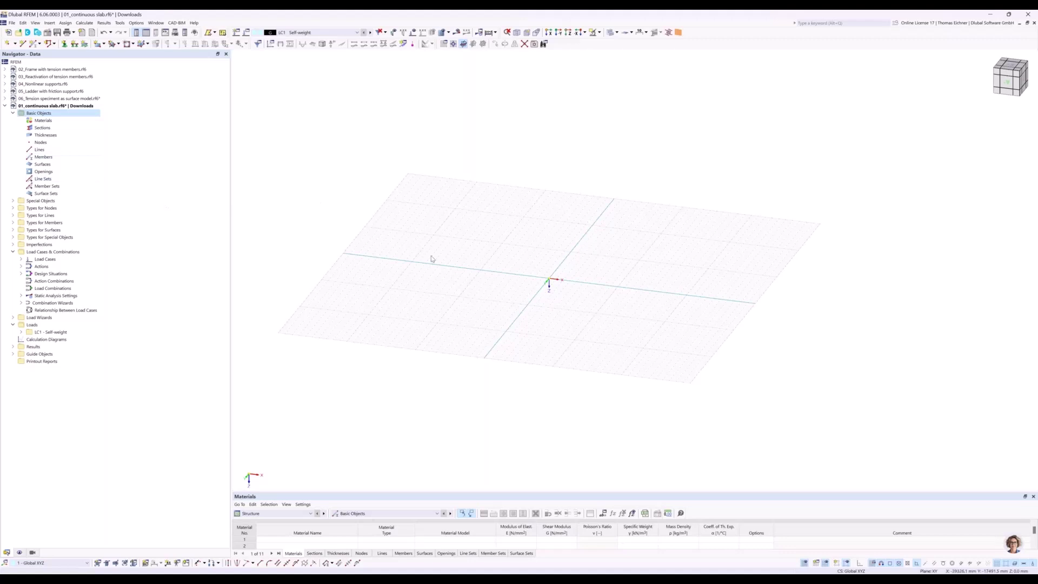
- Set the work plane view to the Z-direction
middle_click_drag(523, 181, 449, 170)
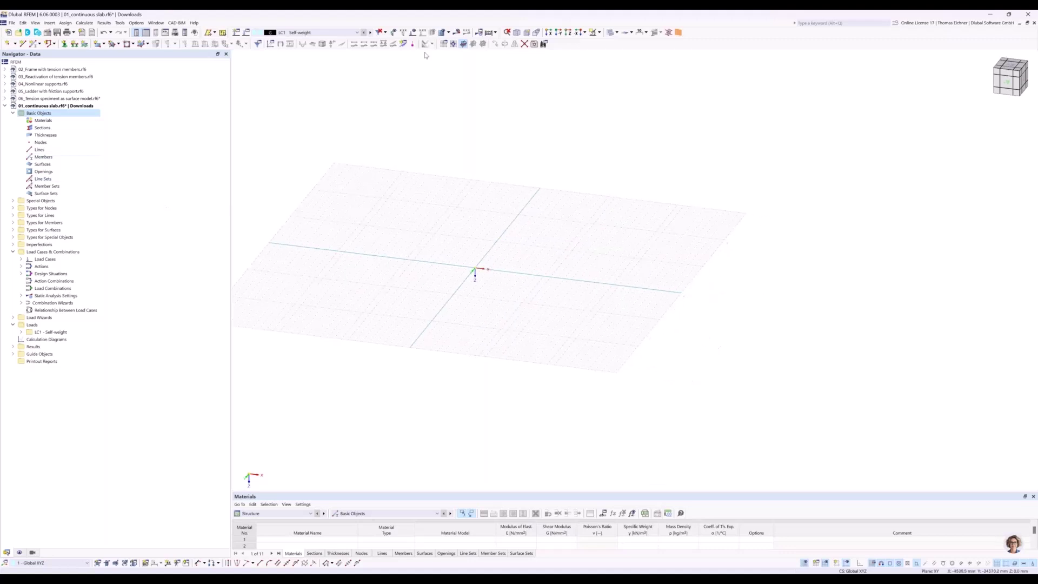
middle_click_drag(459, 222, 456, 215)
middle_click_drag(472, 279, 475, 262)
scroll(475, 262, "up", 3)
scroll(475, 261, "up", 2)
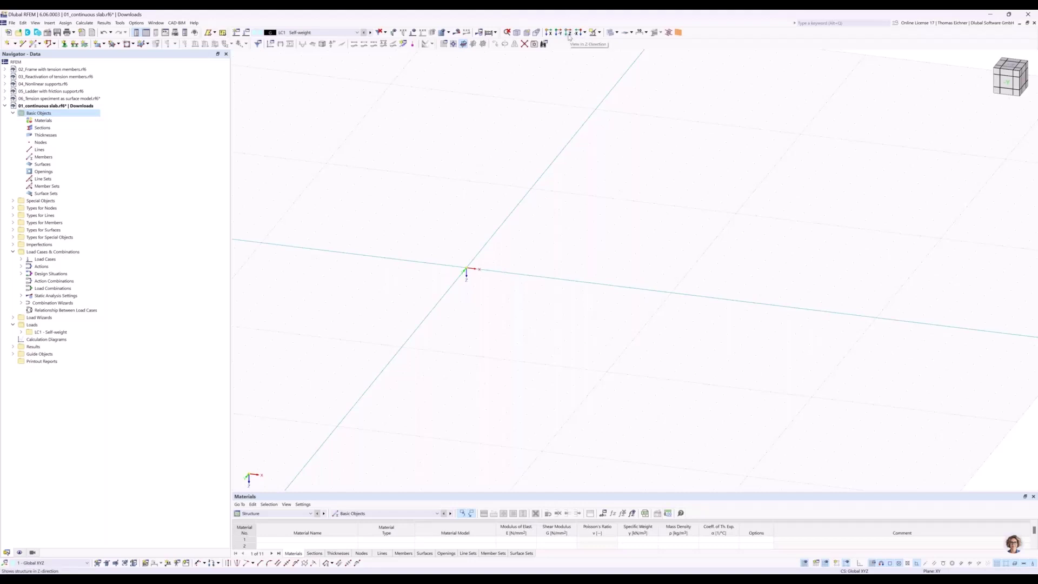
left_click(569, 36)
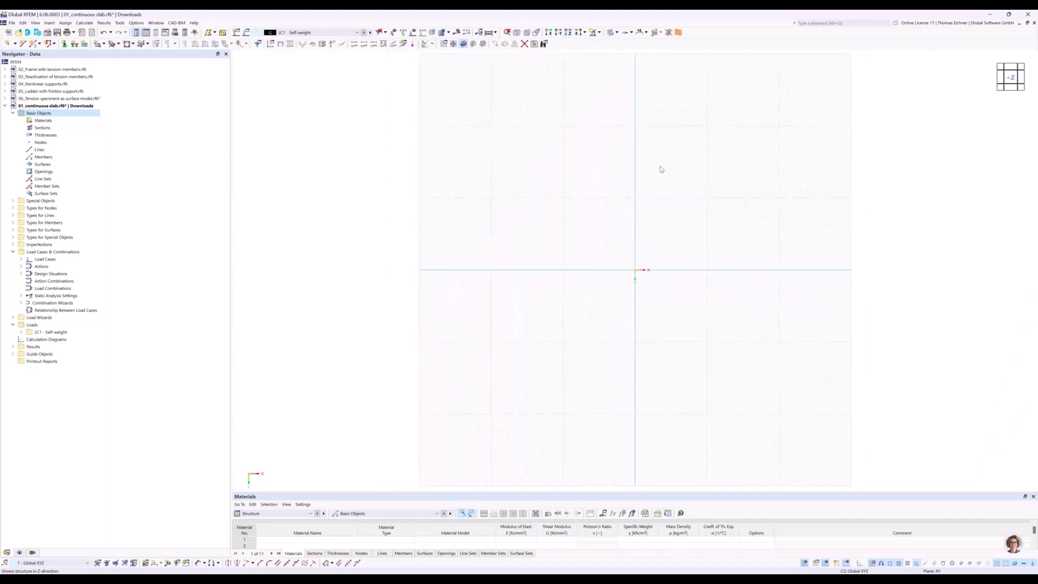
scroll(852, 364, "up", 2)
middle_click_drag(822, 301, 691, 295)
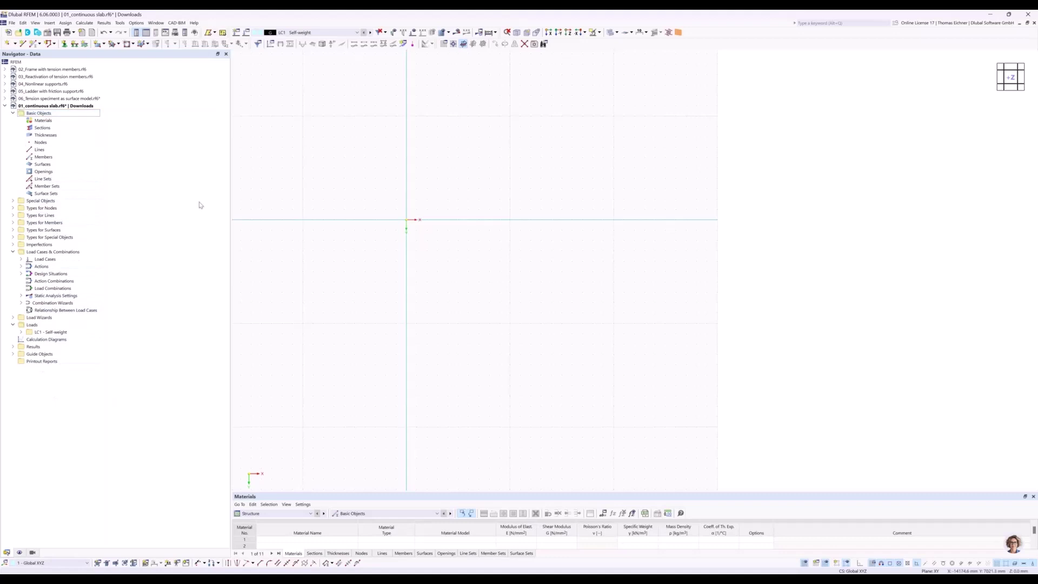
right_click(42, 122)
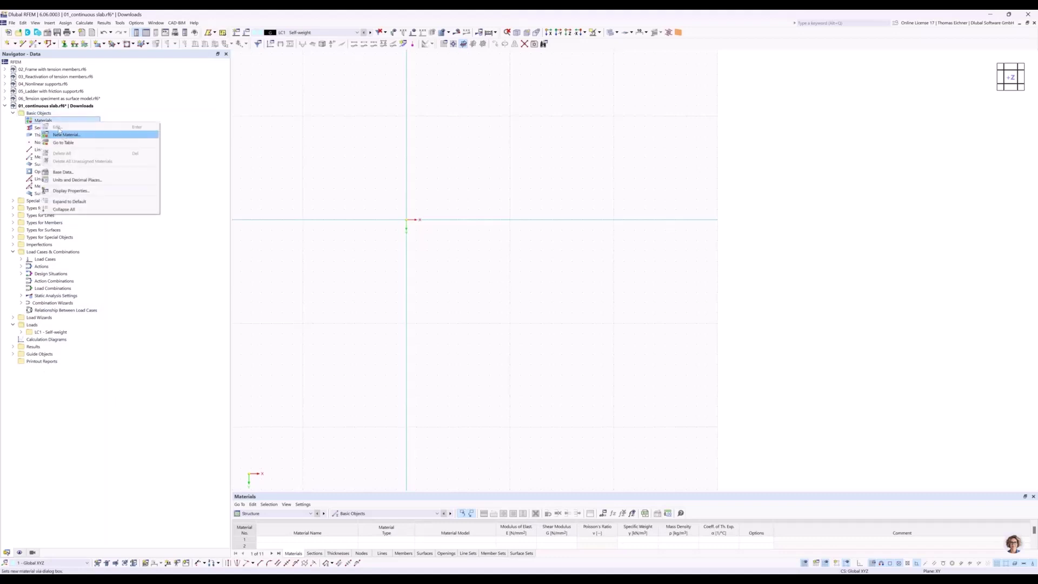
right_click(37, 128)
right_click(39, 129)
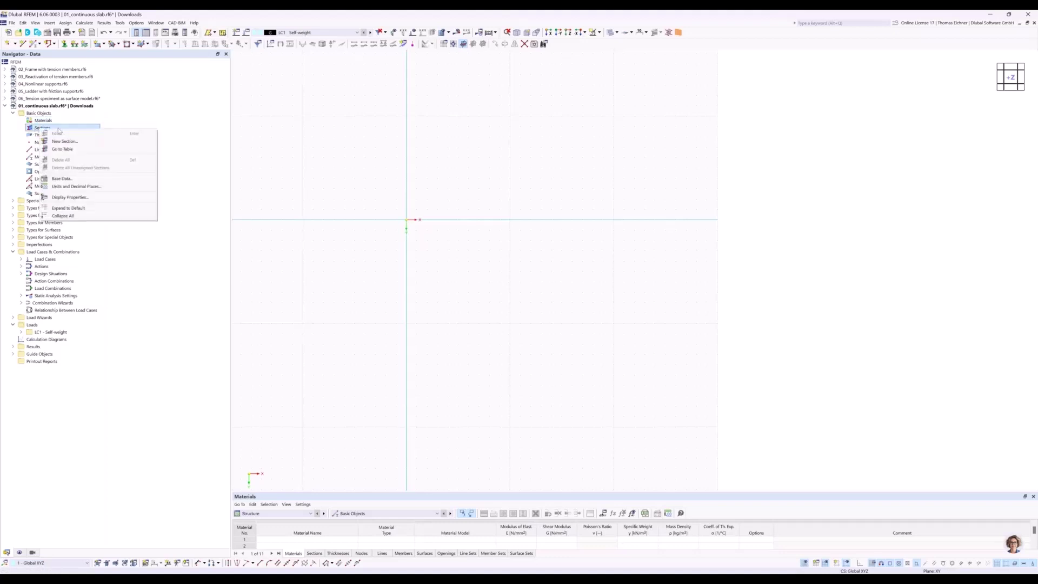
left_click(32, 134)
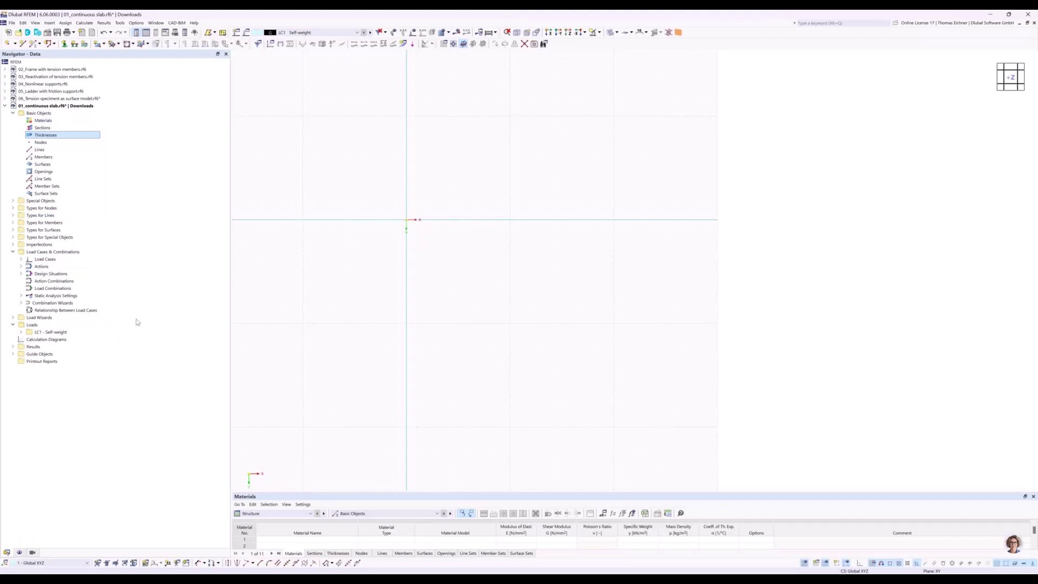
- Narrow the data navigator to enlarge the graphical work area
left_click_drag(231, 309, 175, 310)
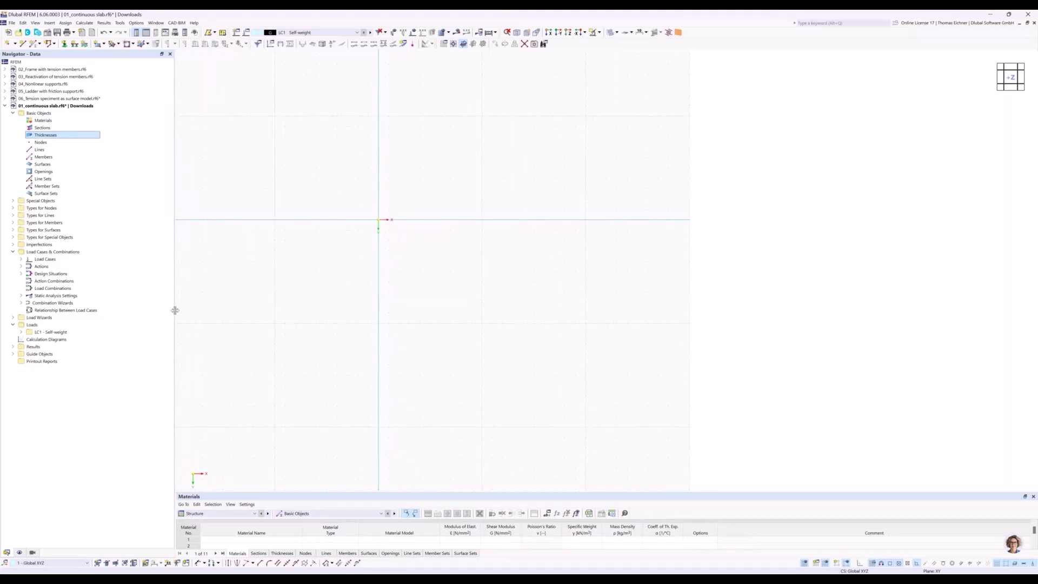
scroll(544, 240, "down", 3)
middle_click_drag(368, 238, 373, 257)
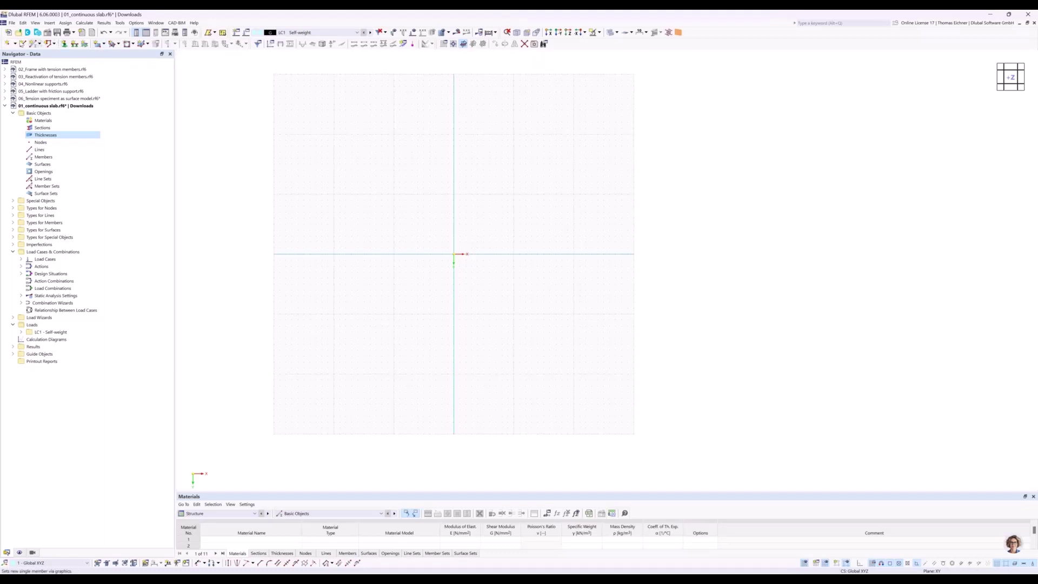
- Start a new rectangular surface with standard stiffness and create a new thickness for it
left_click(105, 46)
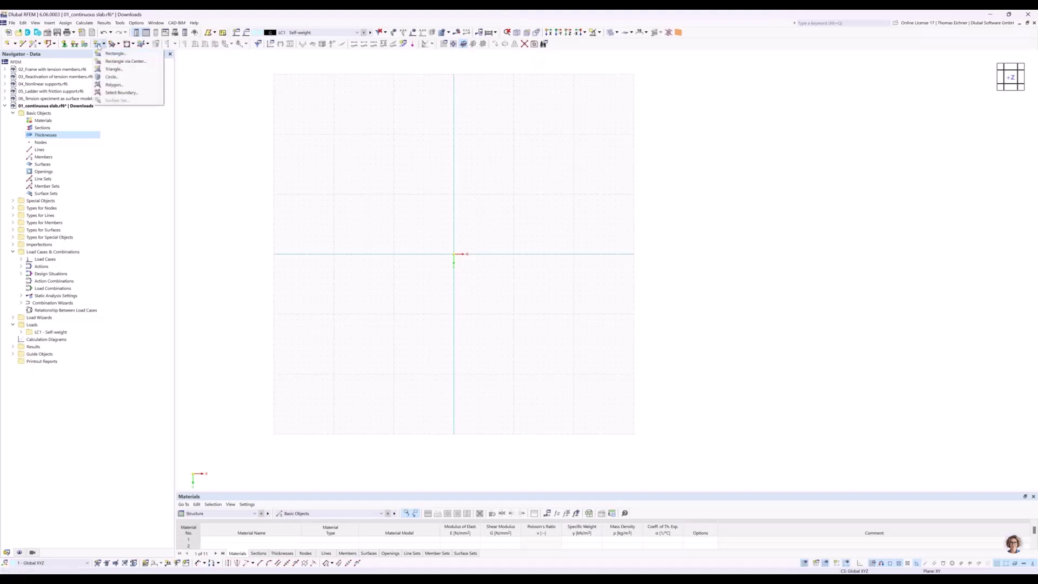
left_click(109, 55)
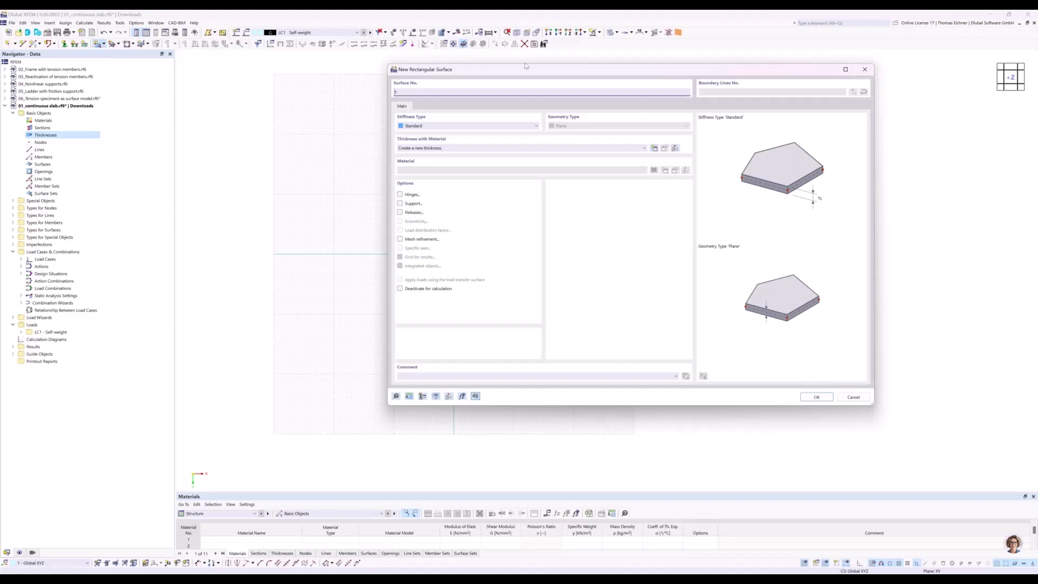
left_click_drag(404, 73, 215, 69)
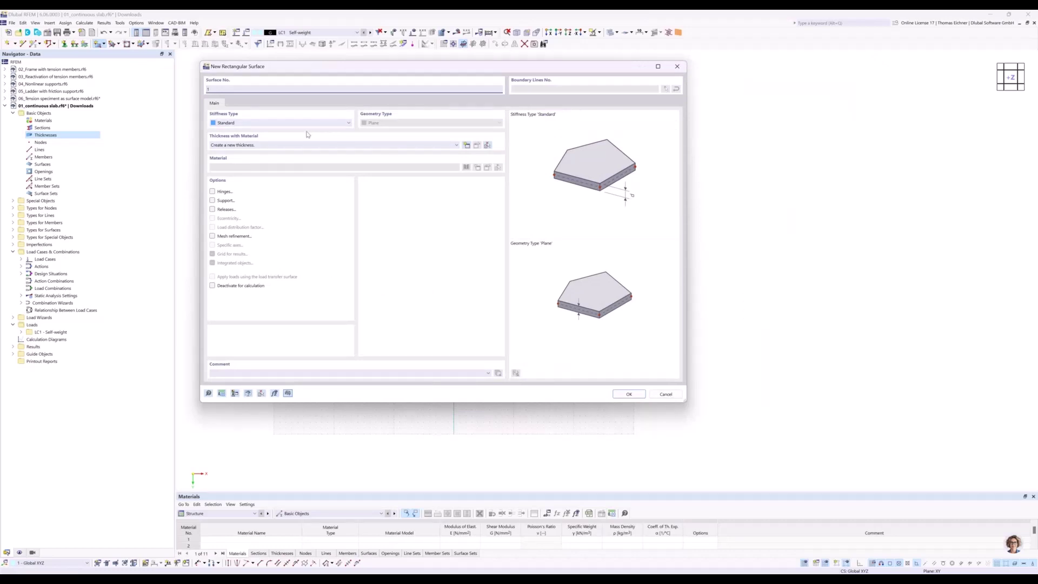
left_click(235, 146)
double_click(235, 146)
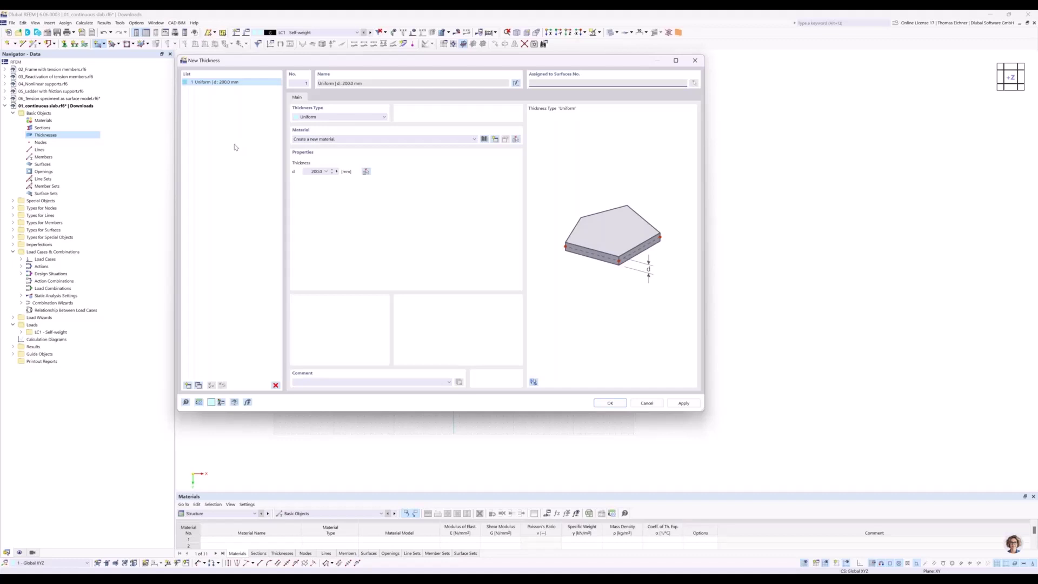
- Try the Variable - 3 Nodes thickness type and return the thickness type to Uniform
left_click(314, 117)
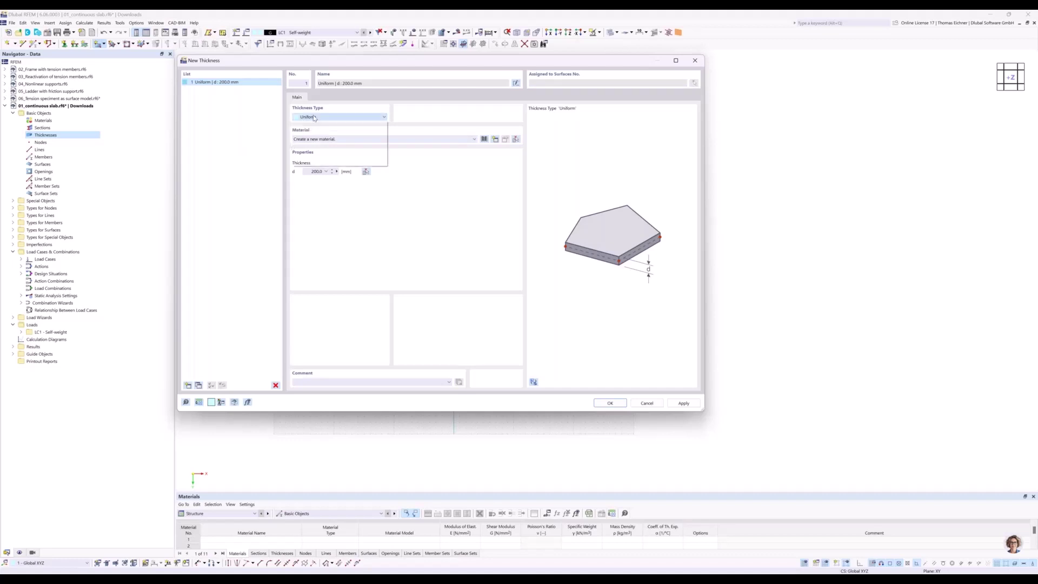
left_click(319, 130)
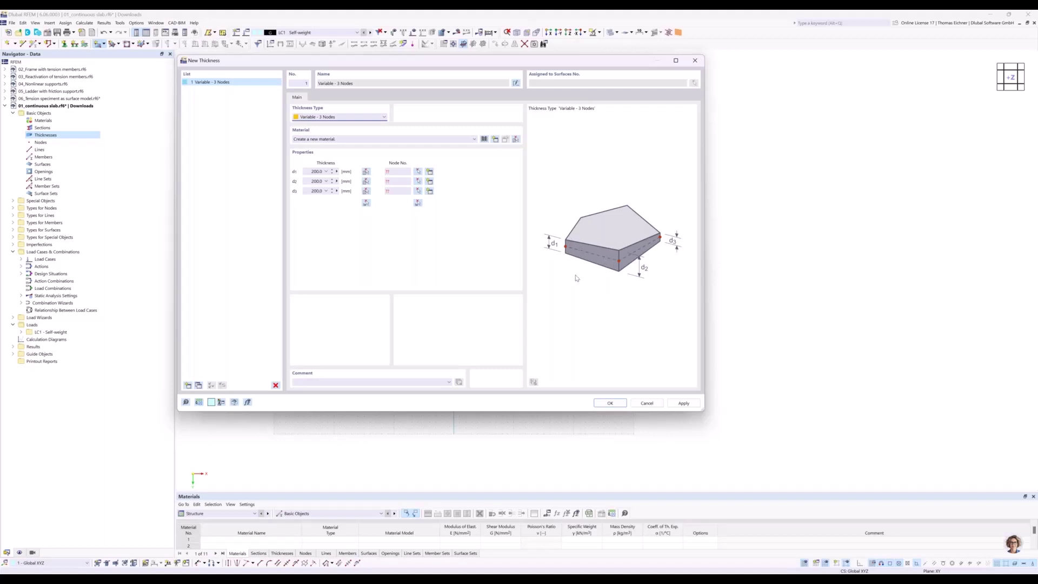
left_click(382, 119)
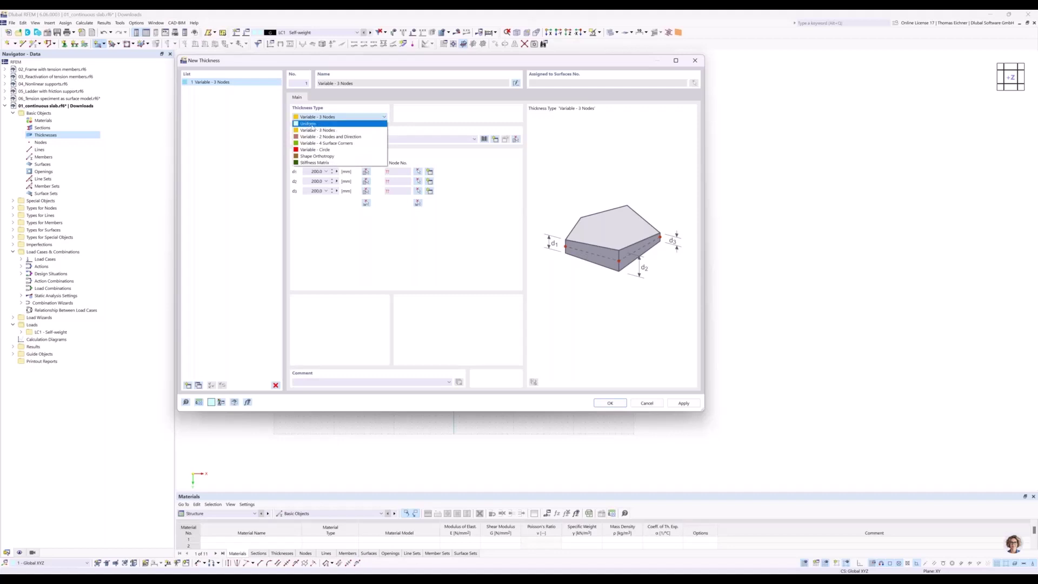
left_click(312, 126)
- Set the uniform thickness to 300 mm and start a new material for it
double_click(317, 172)
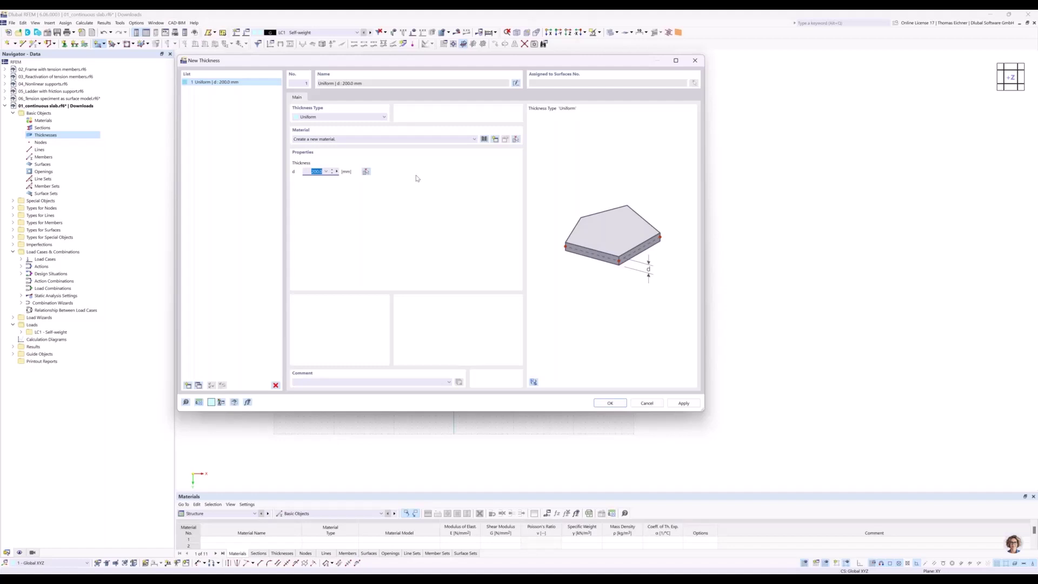
type("3")
left_click(345, 142)
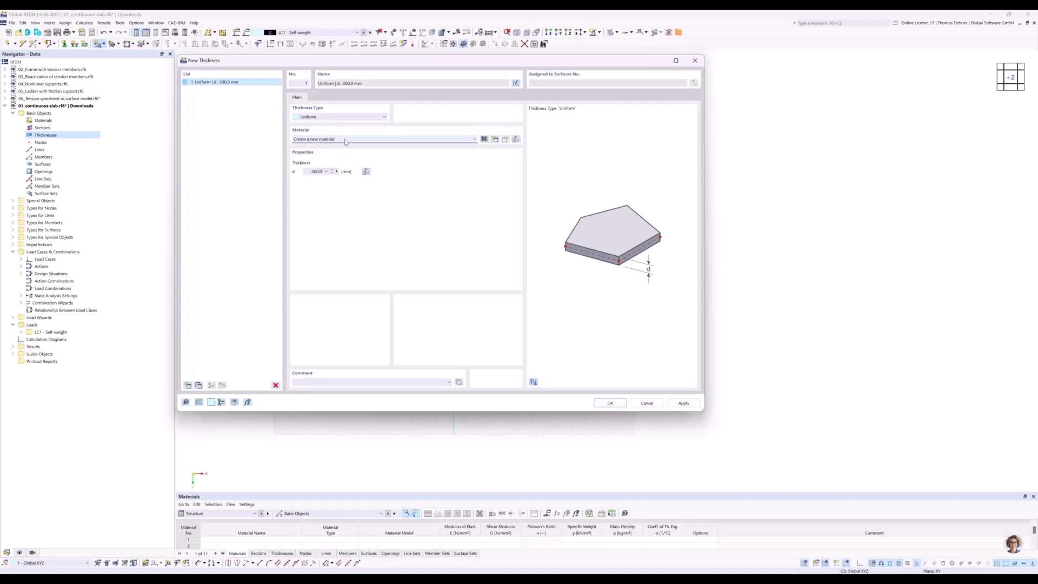
left_click(346, 142)
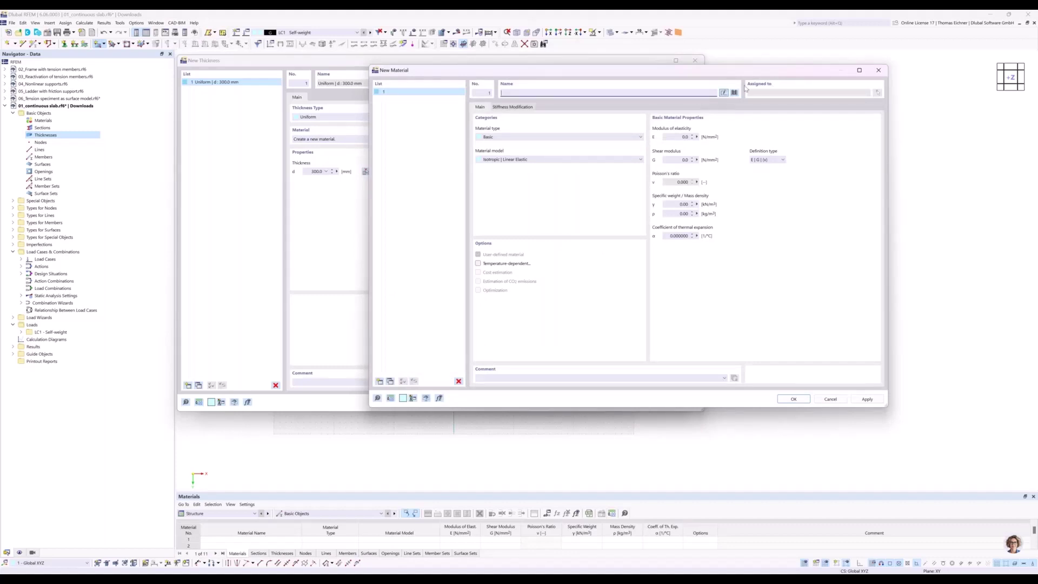
left_click_drag(686, 70, 516, 86)
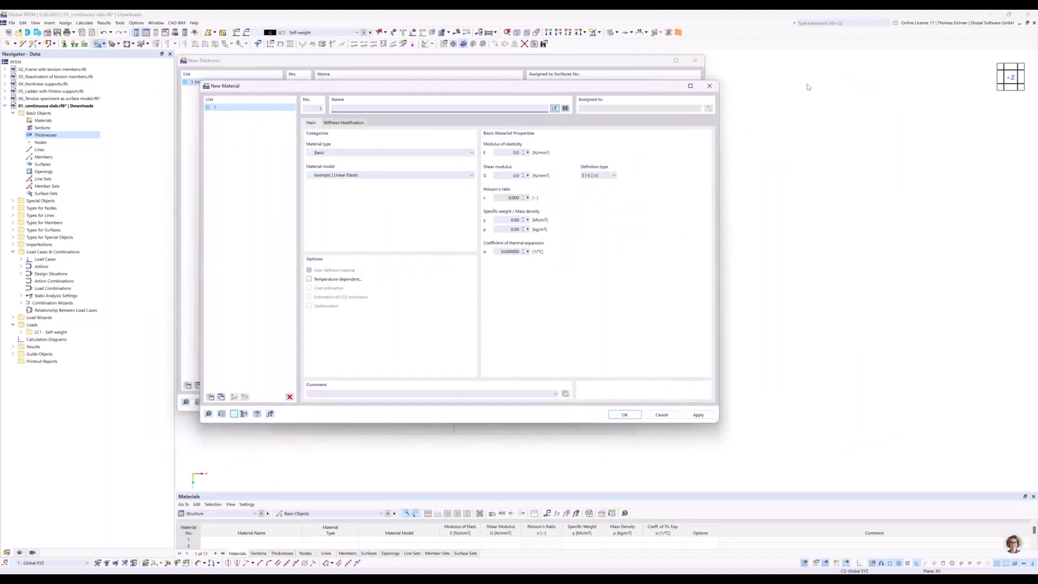
- Open the material library for the new material and search all regions for C30
left_click(566, 111)
left_click(566, 110)
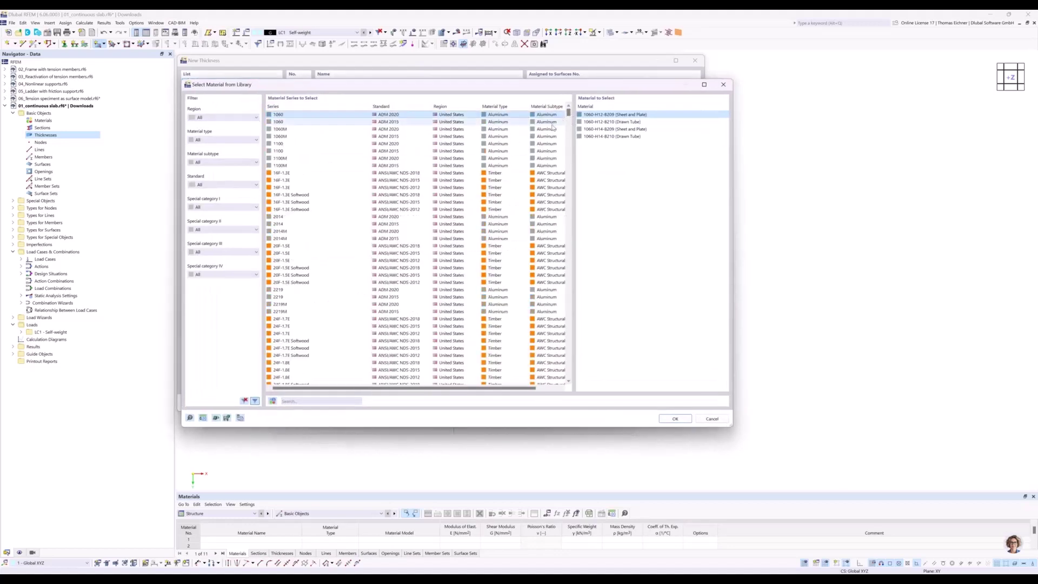
left_click(317, 403)
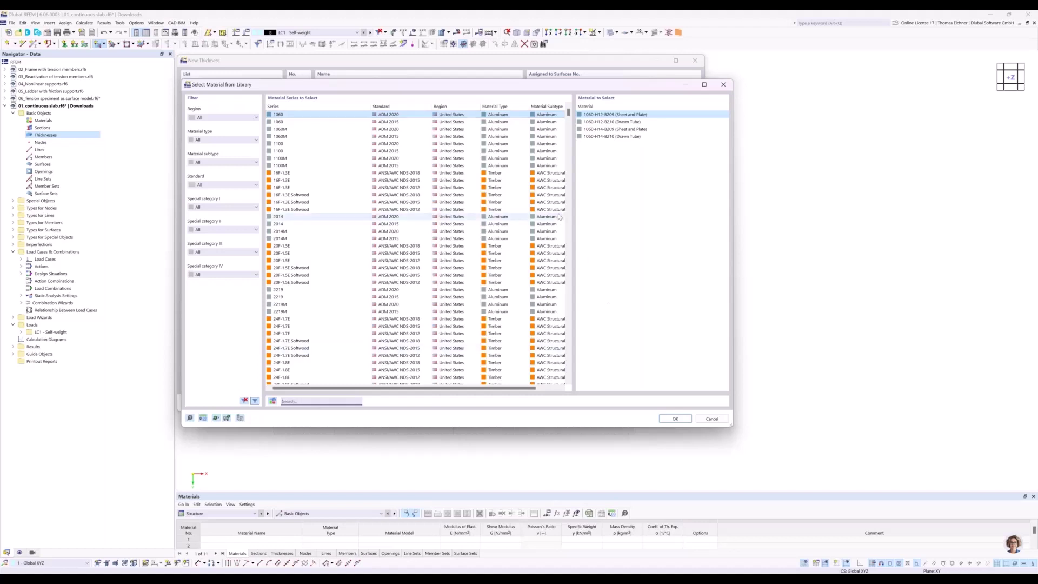
left_click_drag(549, 88, 552, 263)
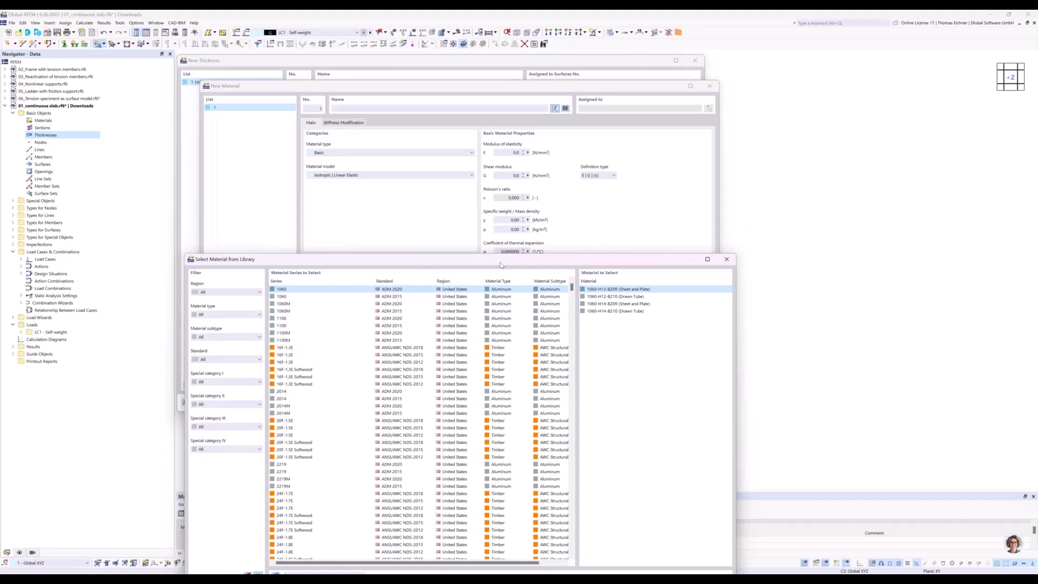
left_click_drag(508, 259, 520, 106)
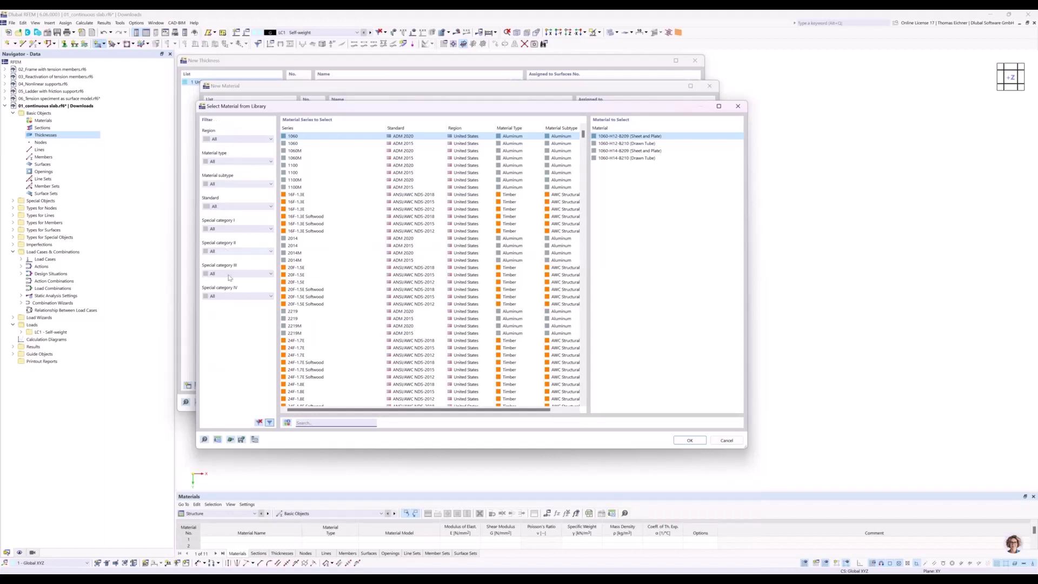
left_click(228, 140)
left_click(228, 145)
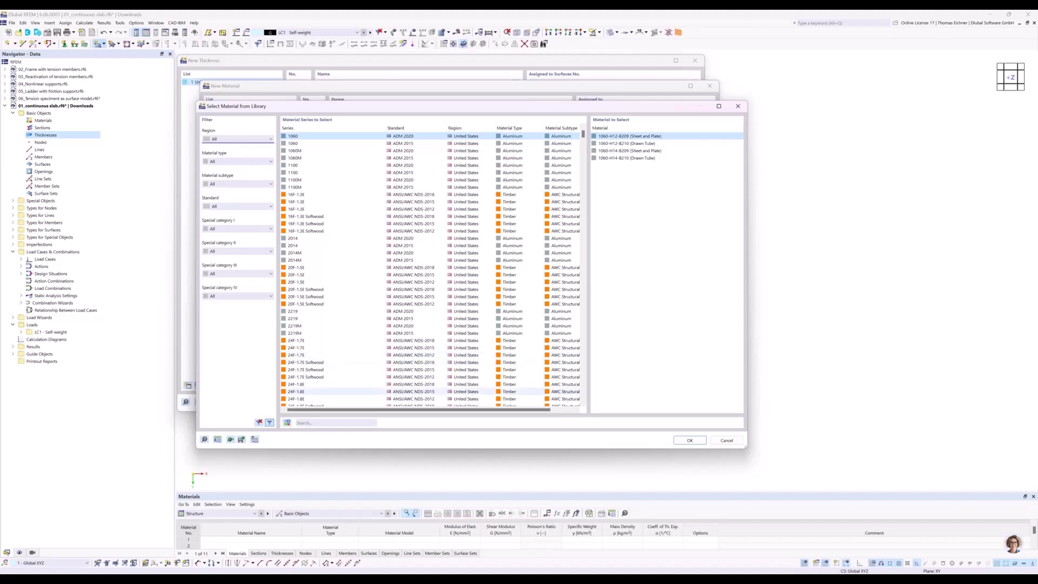
left_click(329, 425)
type("C30")
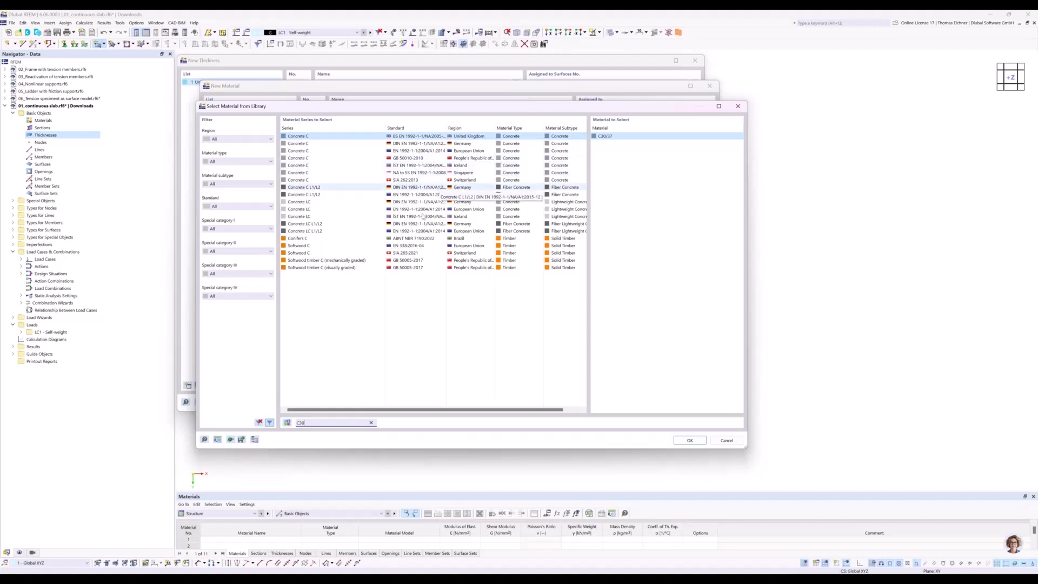
- Assign the German DIN EN 1992-1-1 Concrete C material C30/37 to the thickness and confirm the thickness definition
left_click(435, 187)
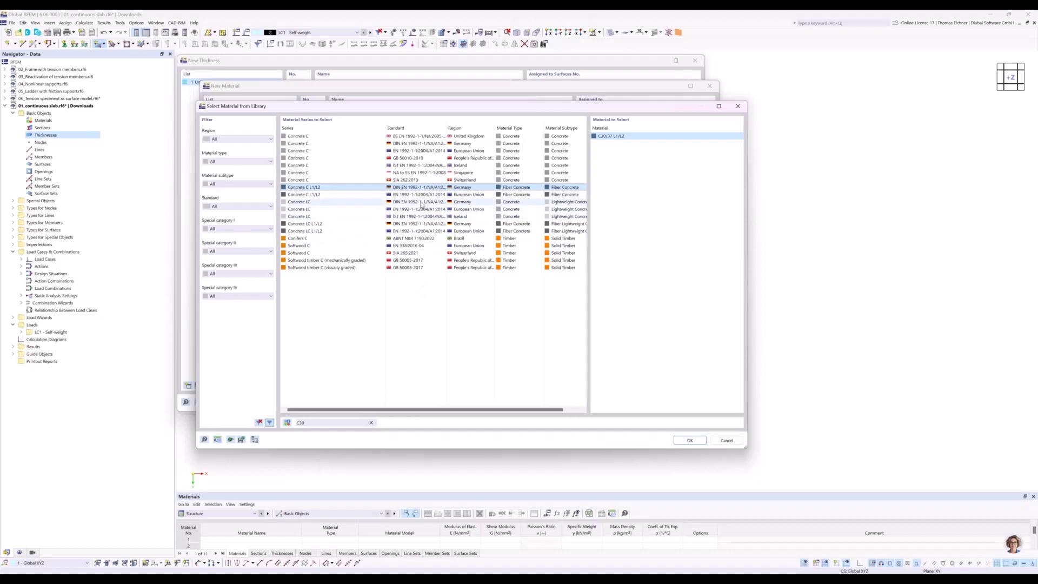
left_click(392, 204)
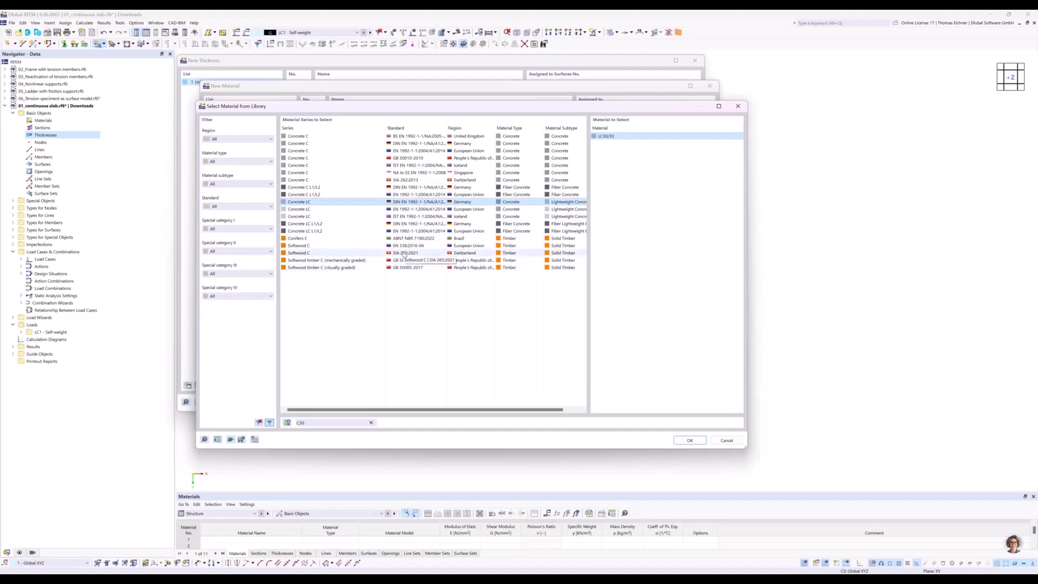
left_click(389, 144)
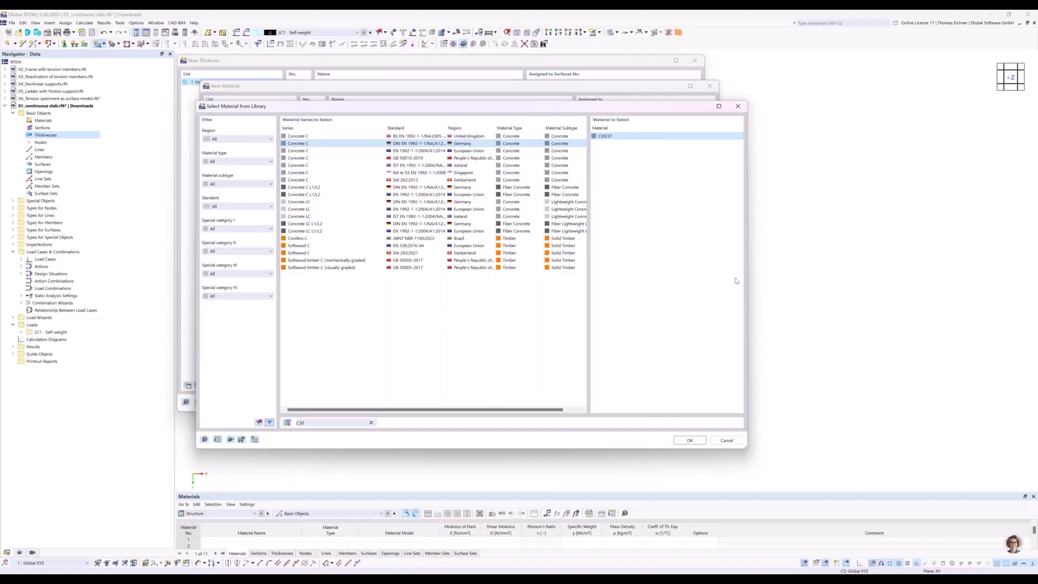
left_click(690, 441)
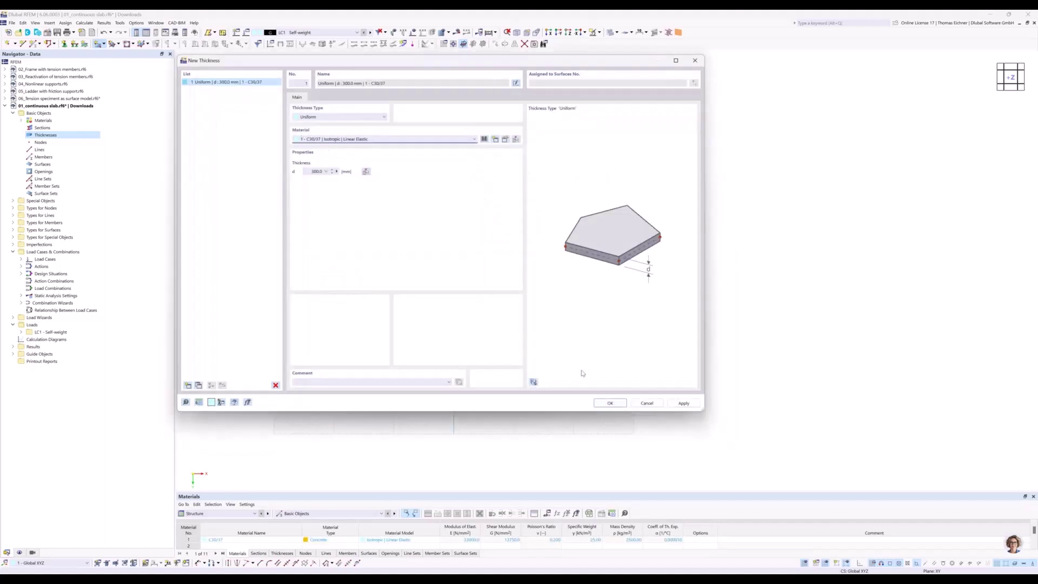
left_click(610, 403)
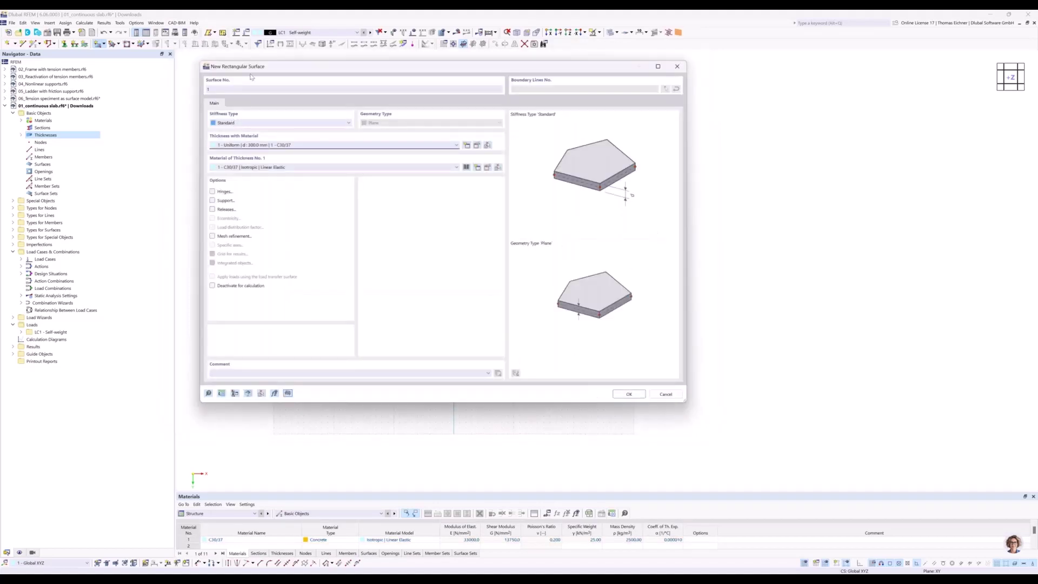
- Draw the rectangular surface from the origin to X 10000 mm, Y 5000 mm and finish the command
left_click_drag(250, 73, 240, 84)
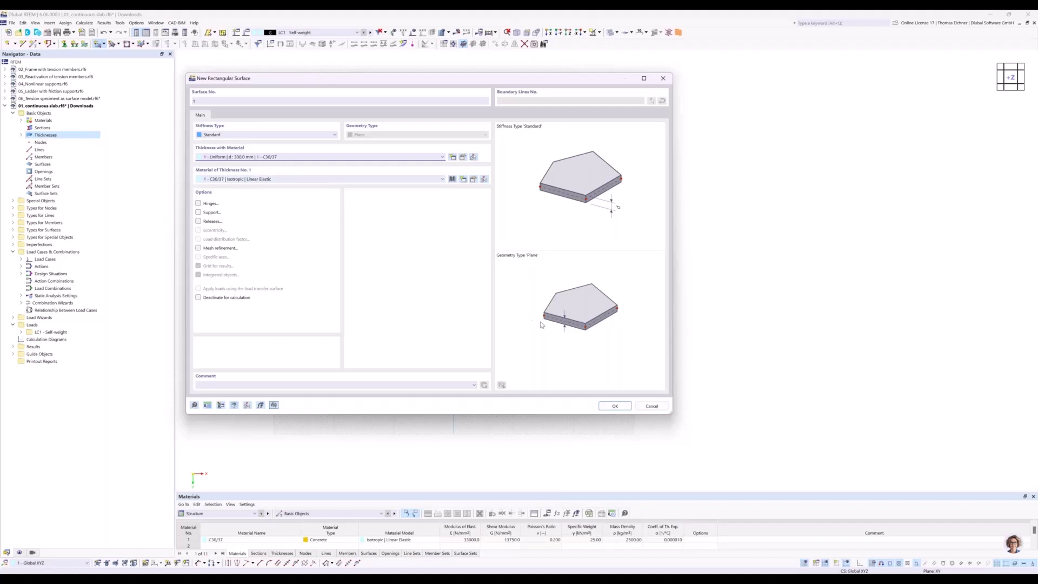
left_click(615, 406)
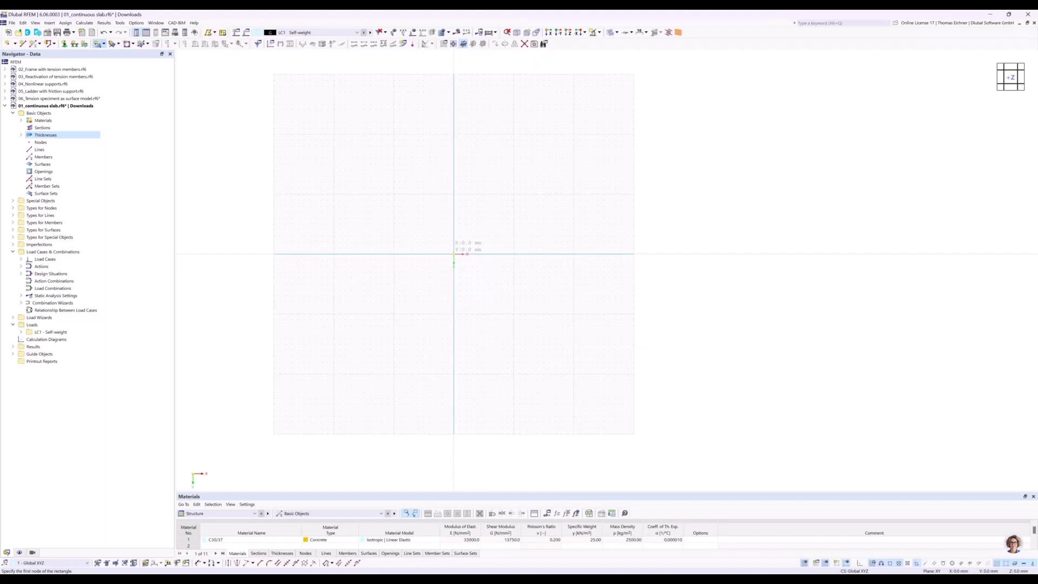
left_click(454, 254)
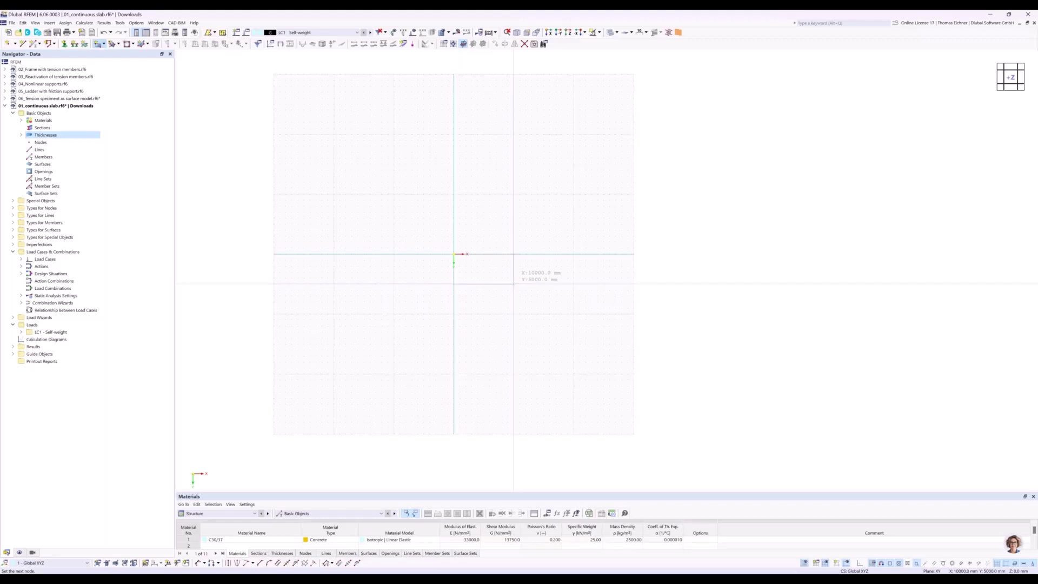
left_click(514, 284)
key("Escape")
scroll(496, 272, "up", 1)
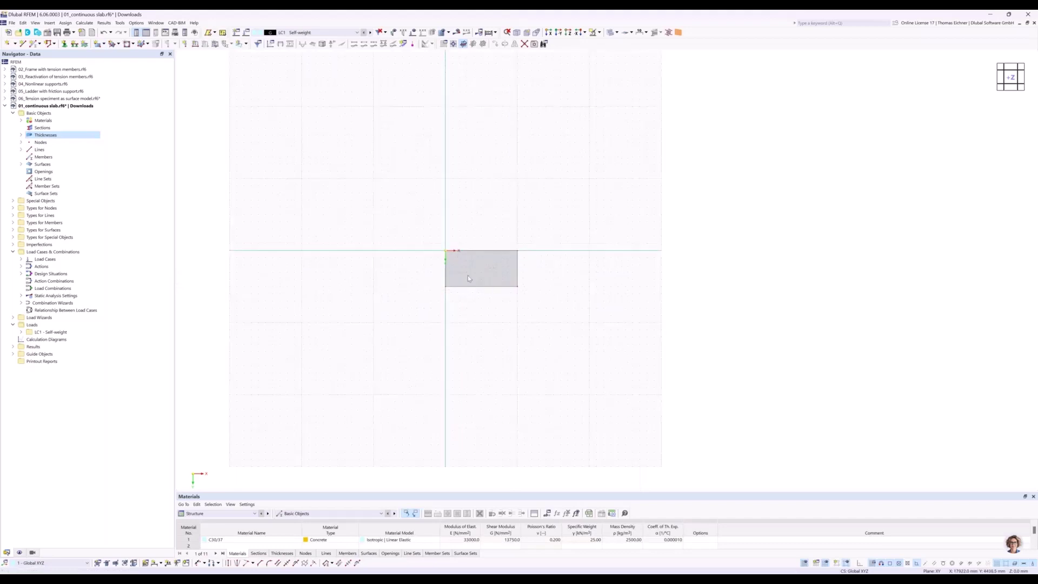
scroll(453, 262, "up", 3)
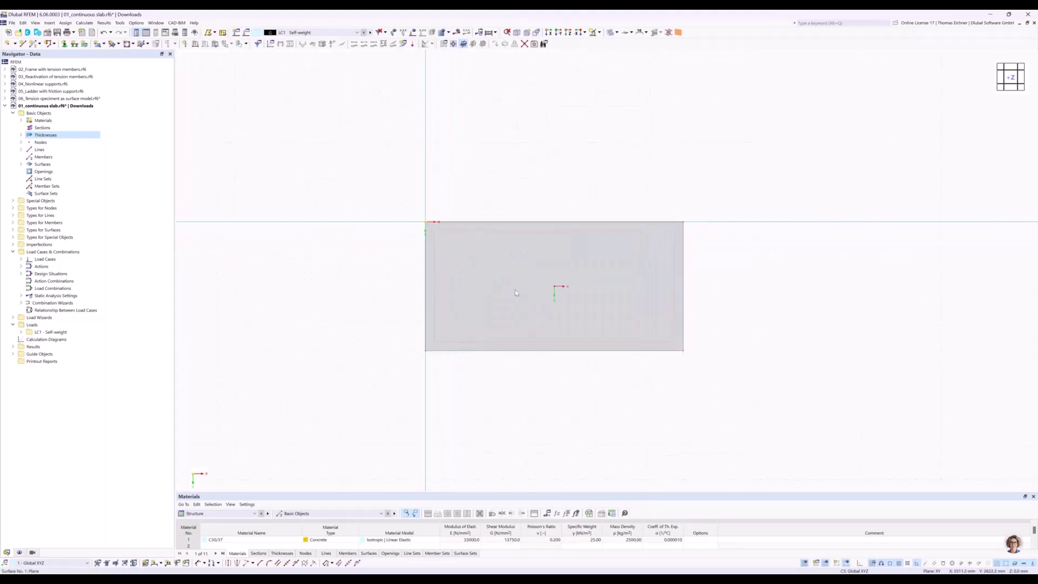
scroll(514, 290, "down", 1)
- Set the solid model rendering of surfaces to Filled incl. Thickness
mouse_move(676, 290)
middle_mouse_down("ctrl")
mouse_move(684, 228)
mouse_move(644, 278)
mouse_move(676, 279)
middle_mouse_up("ctrl")
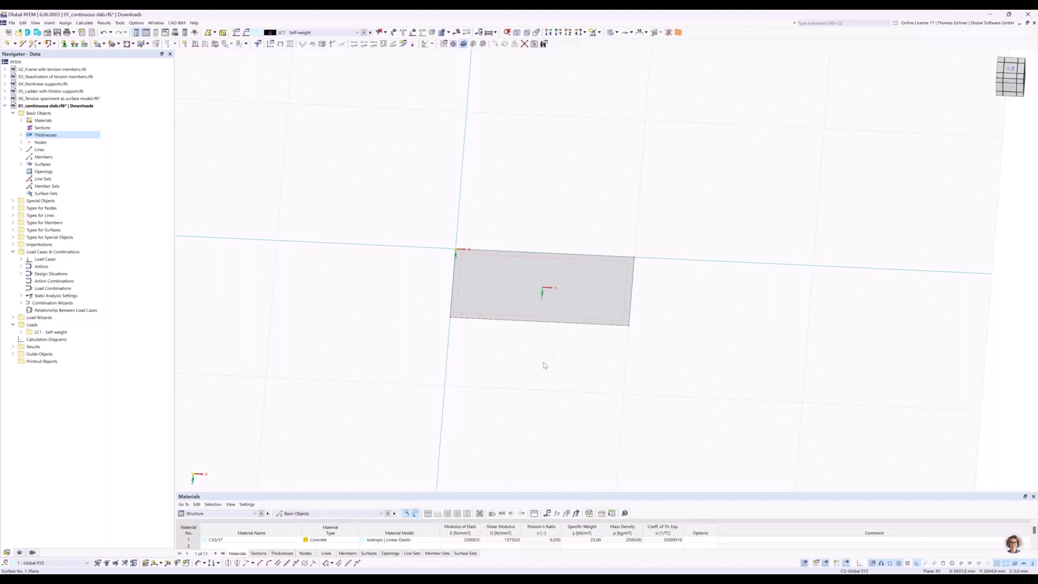
key("F6")
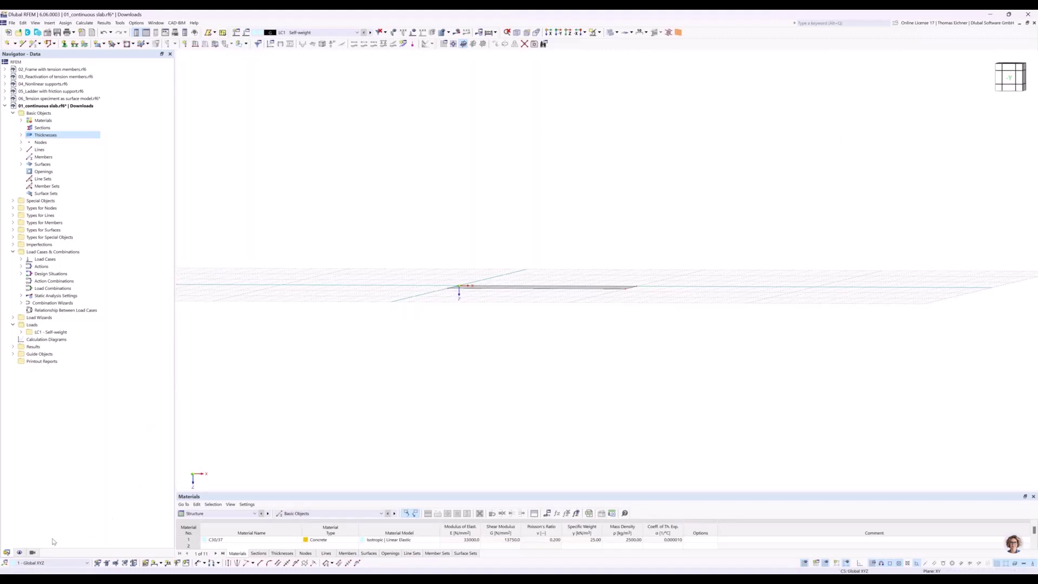
left_click(20, 553)
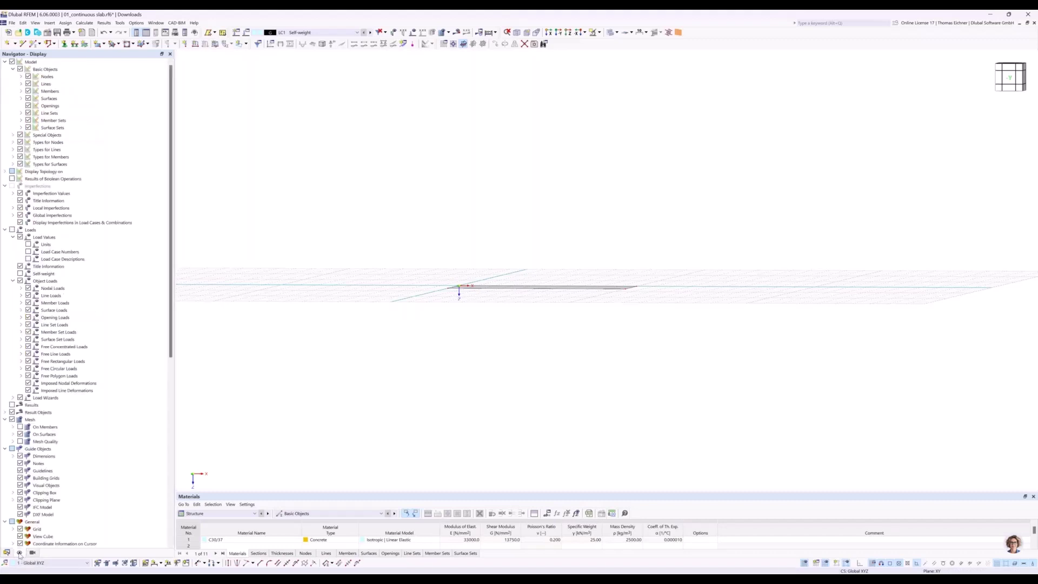
left_click_drag(172, 343, 171, 559)
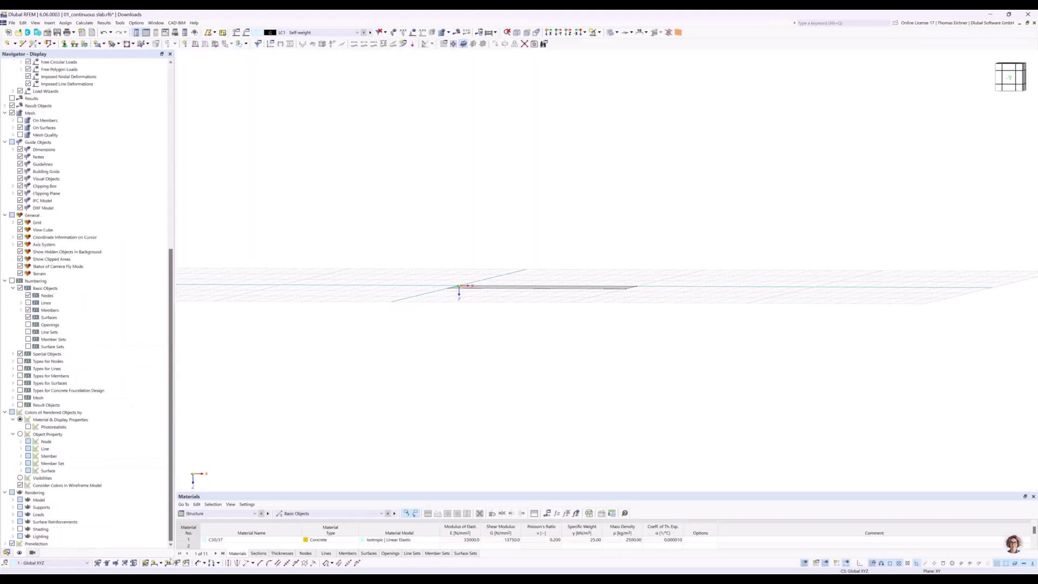
left_click(13, 500)
left_click(21, 514)
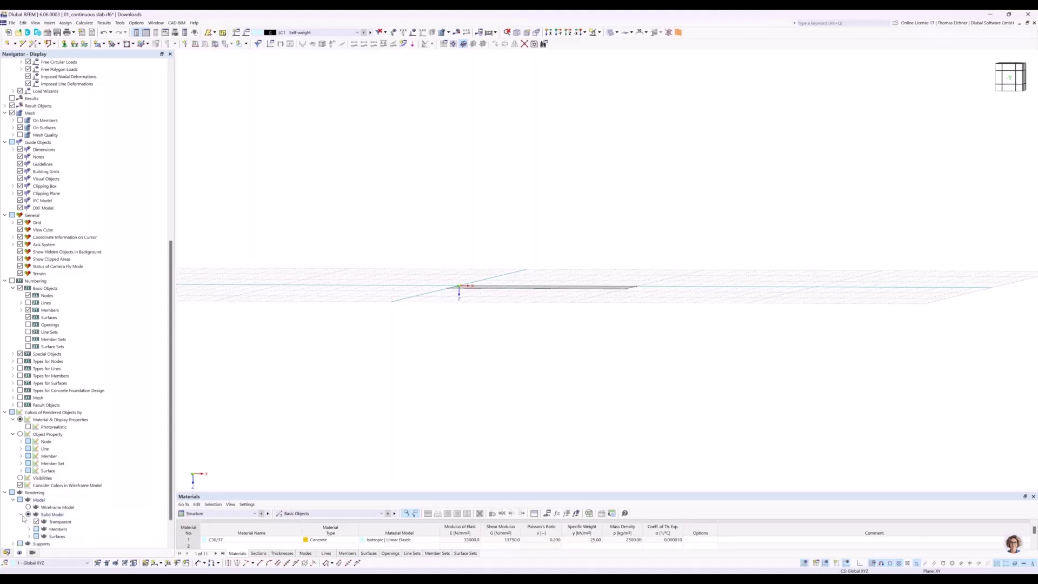
left_click(28, 536)
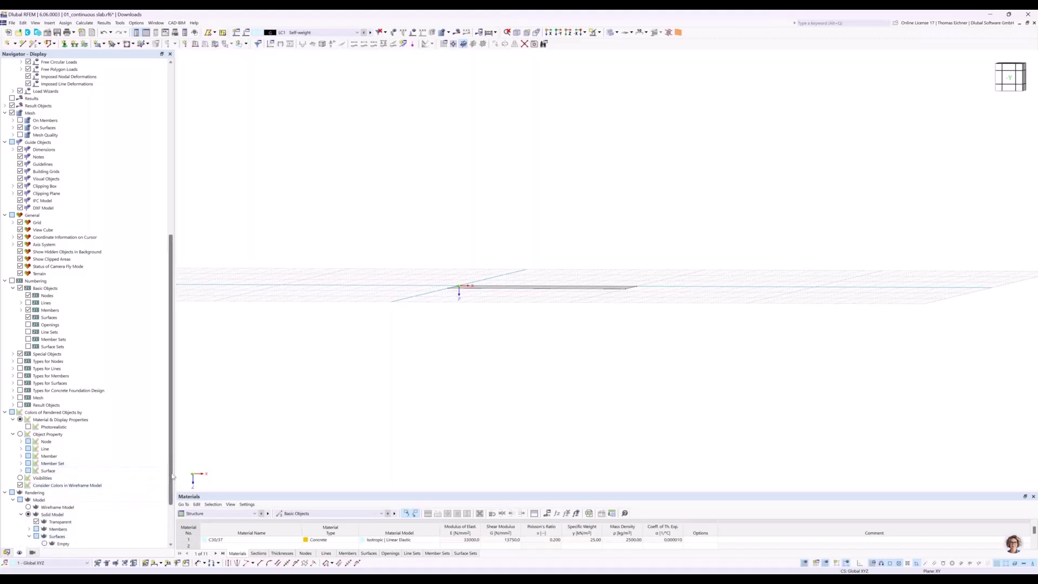
scroll(109, 484, "down", 3)
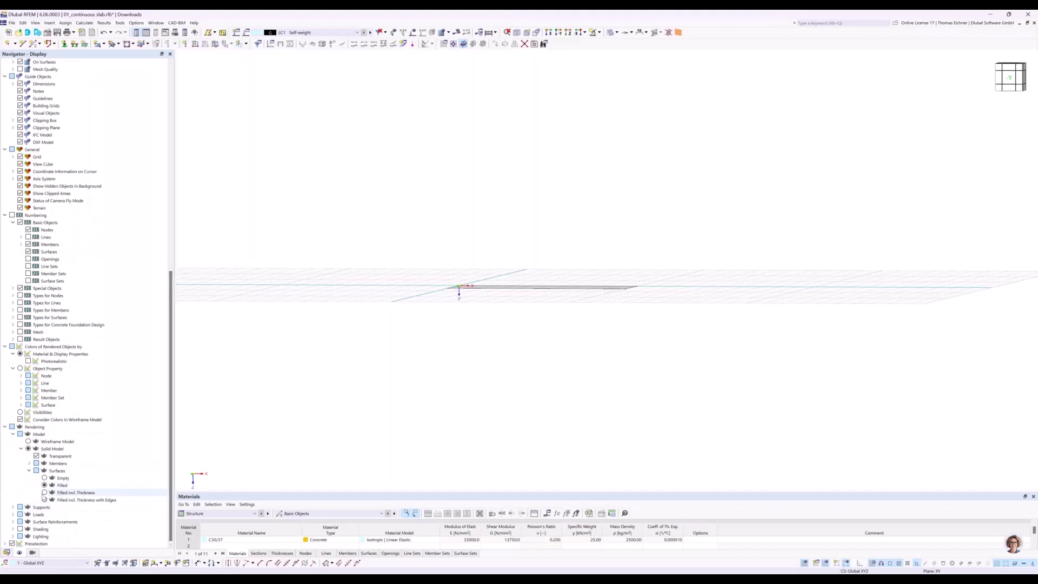
left_click(45, 492)
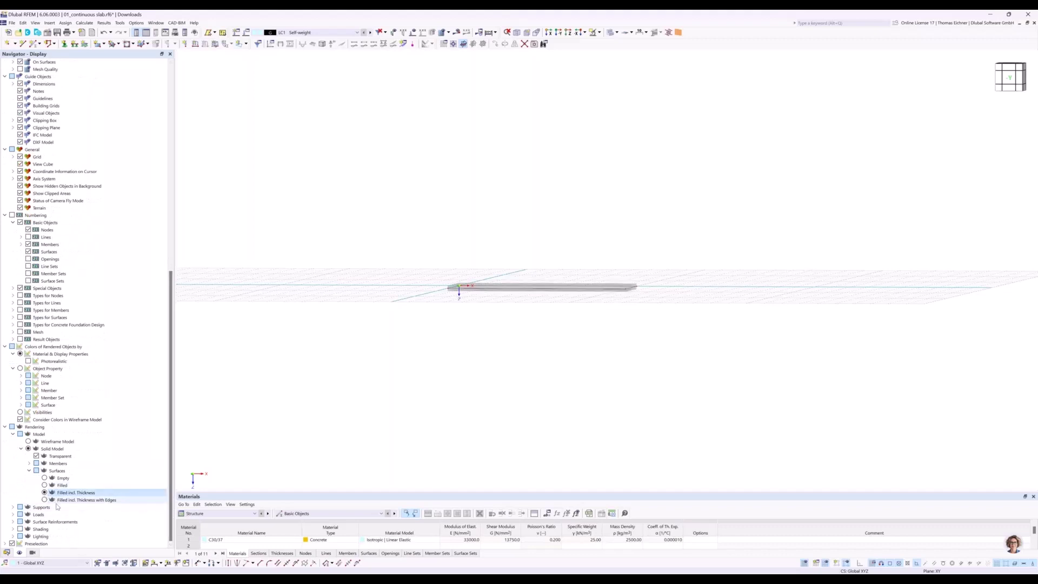
- Try the surface rendering Filled incl. Thickness with Edges and return it to Filled
middle_click_drag(574, 349, 578, 284, "ctrl")
scroll(578, 283, "up", 2)
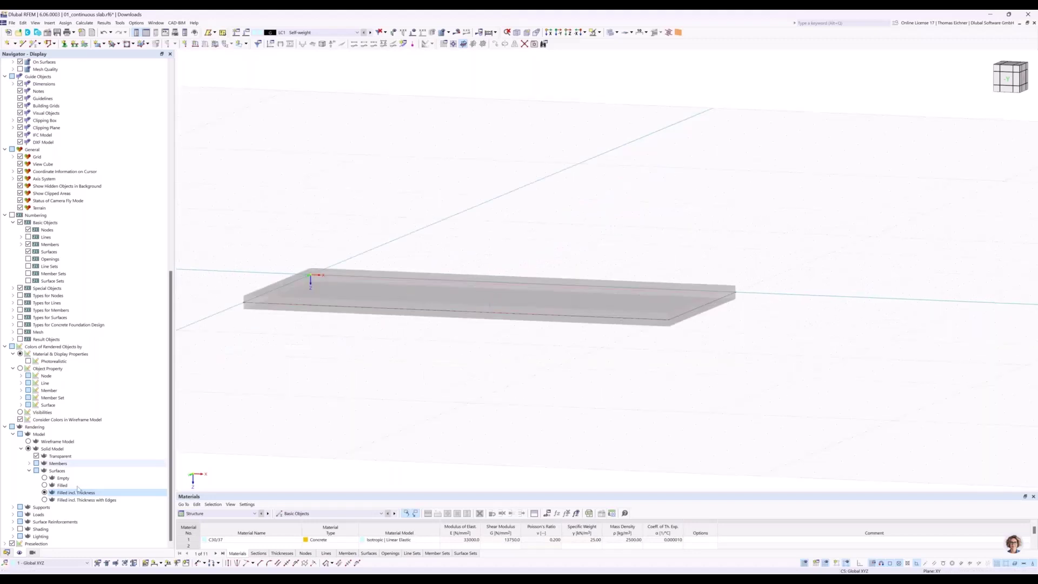
left_click(45, 500)
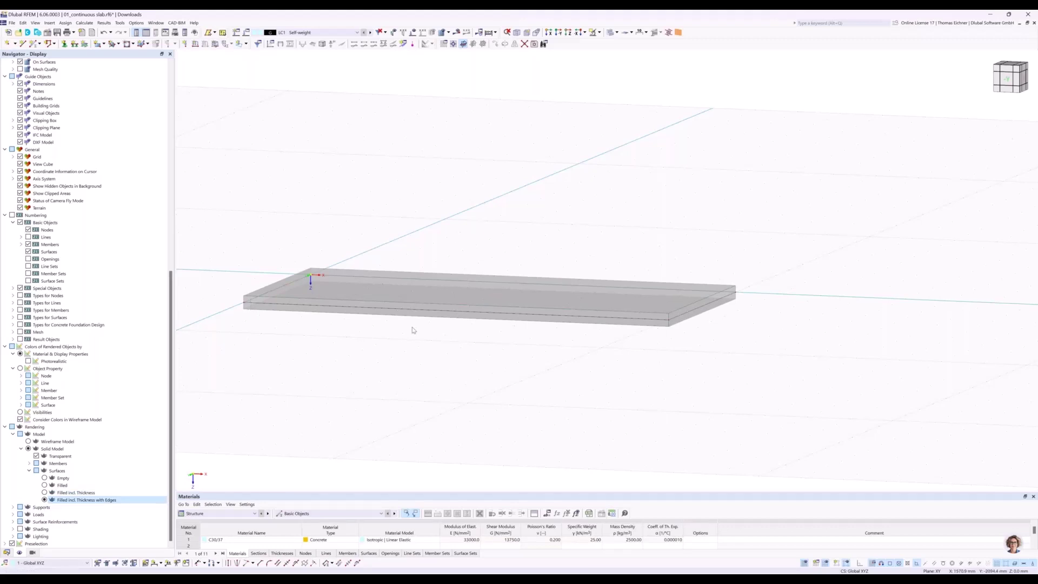
left_click(44, 486)
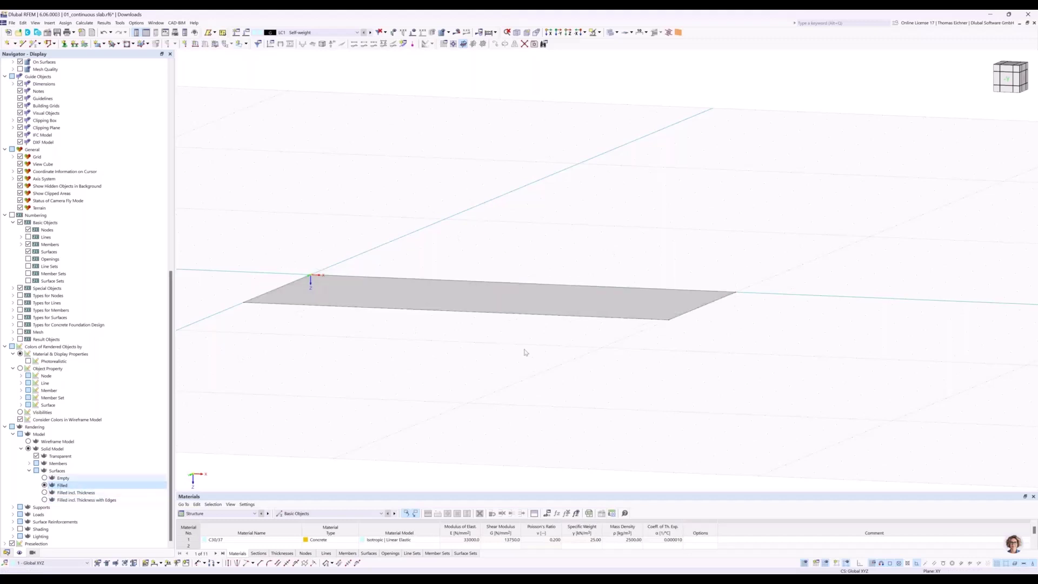
- Collapse the rendering options, return to the data navigator and view the slab from the Z-direction
middle_click_drag(479, 169, 554, 220, "ctrl")
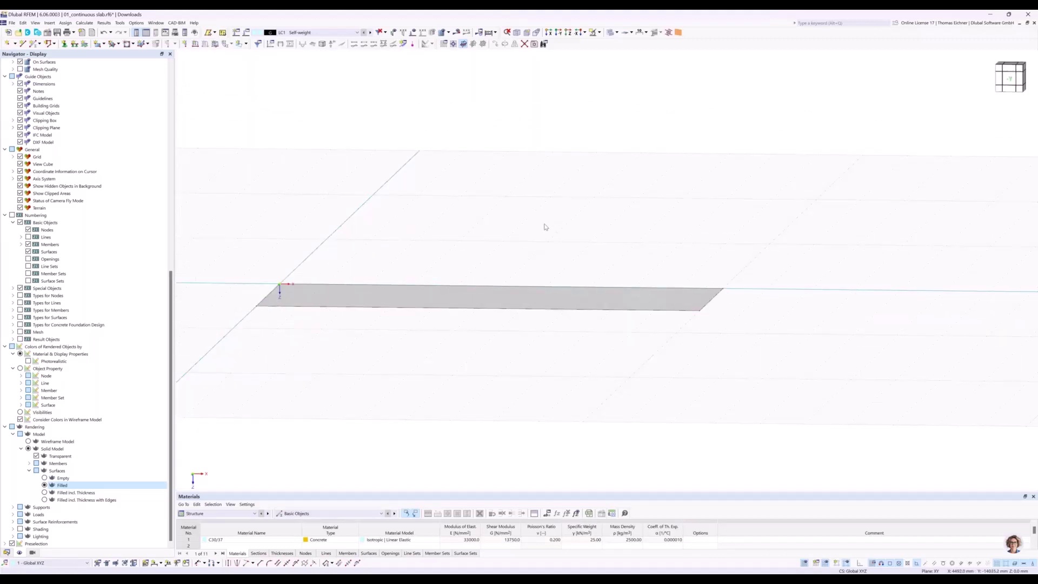
left_click(5, 427)
left_click(6, 552)
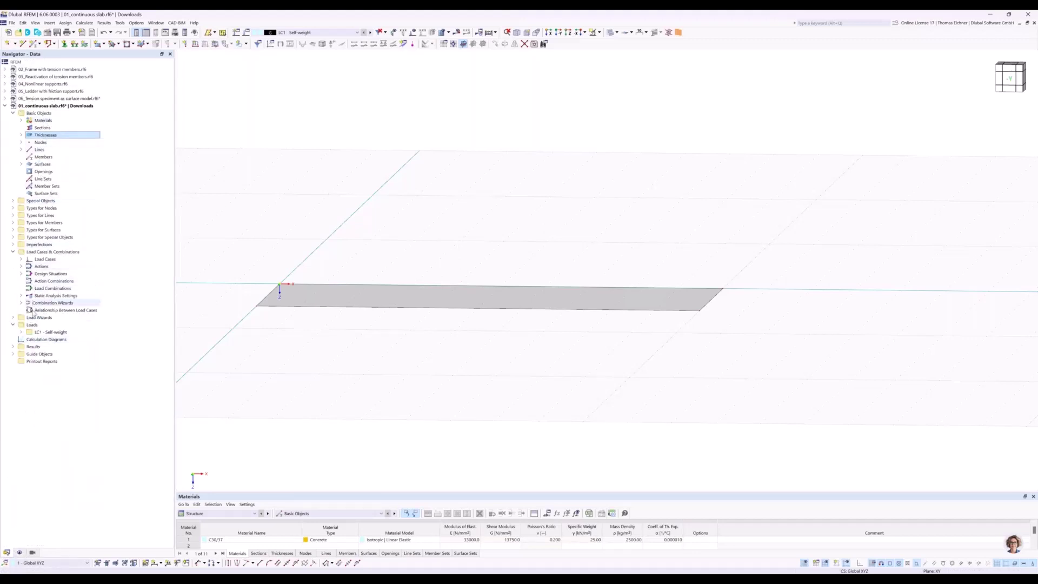
middle_click_drag(532, 210, 557, 300)
scroll(532, 292, "down", 3)
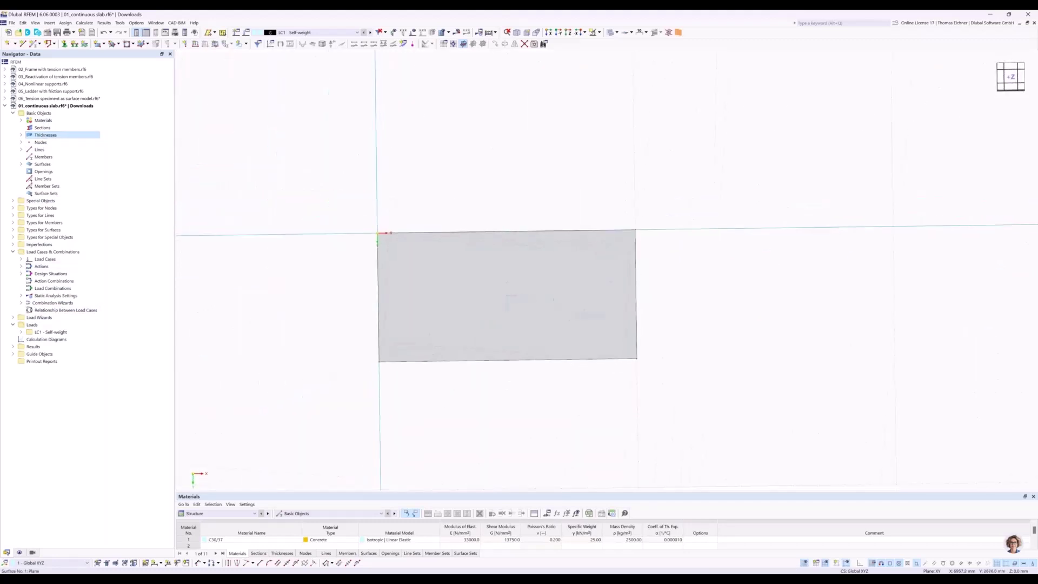
middle_click_drag(747, 356, 740, 346)
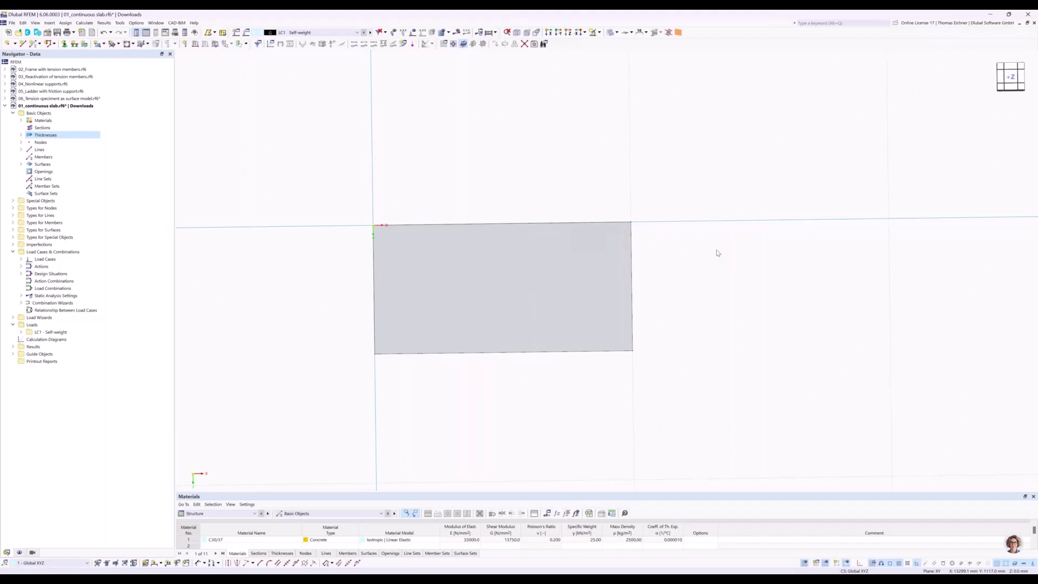
- Draw a single line across the middle of the slab from X 5000 mm, Y 0 mm to X 5000 mm, Y 5000 mm
left_click(23, 44)
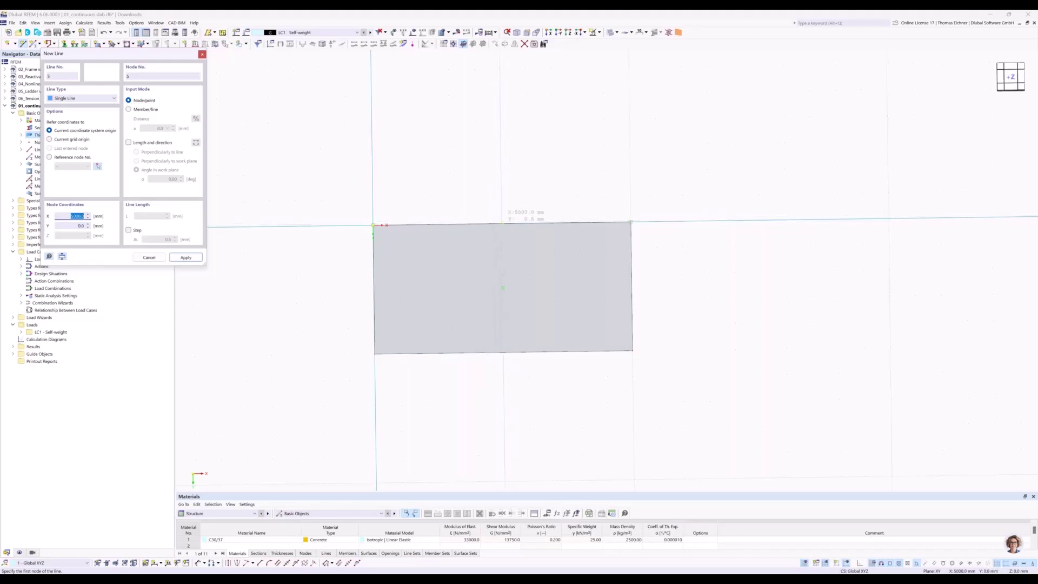
key("Escape")
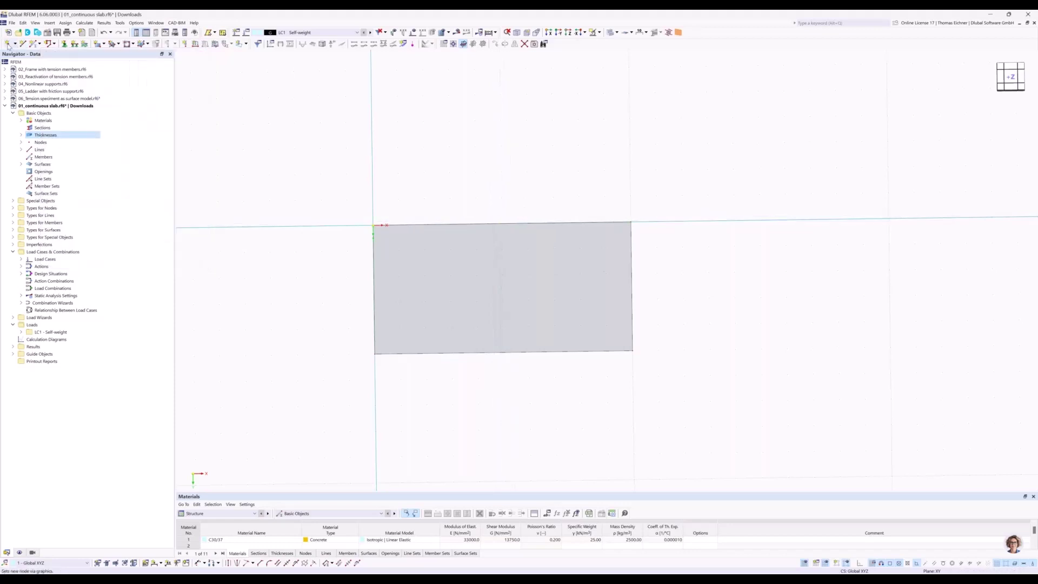
left_click(23, 45)
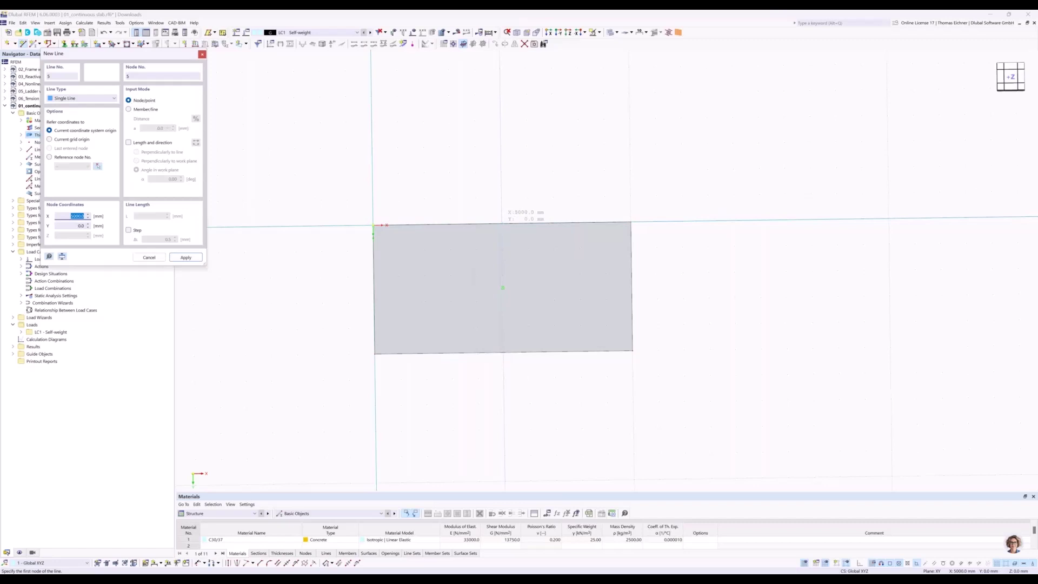
left_click(503, 222)
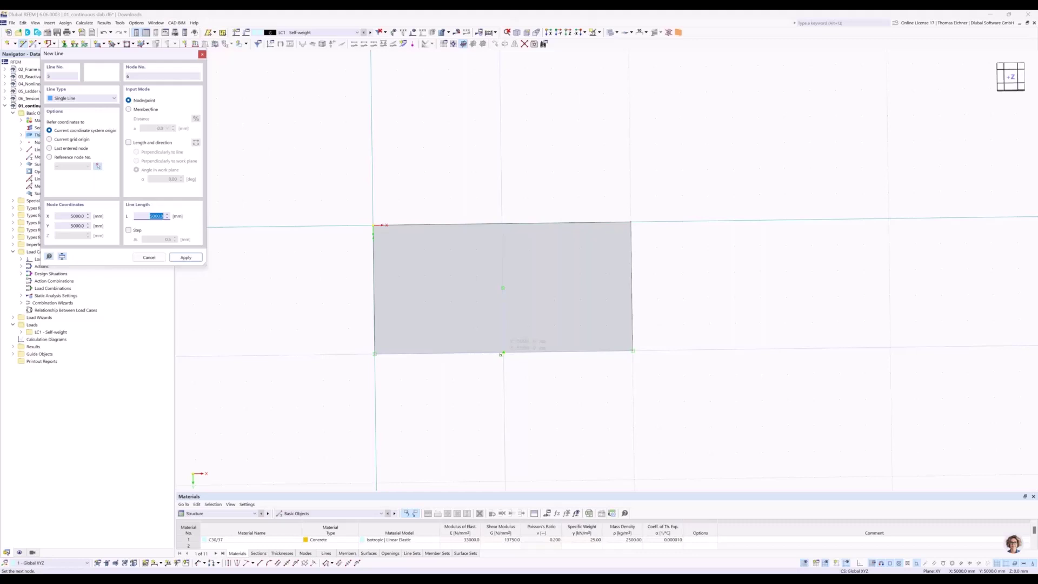
left_click(502, 353)
key("Escape")
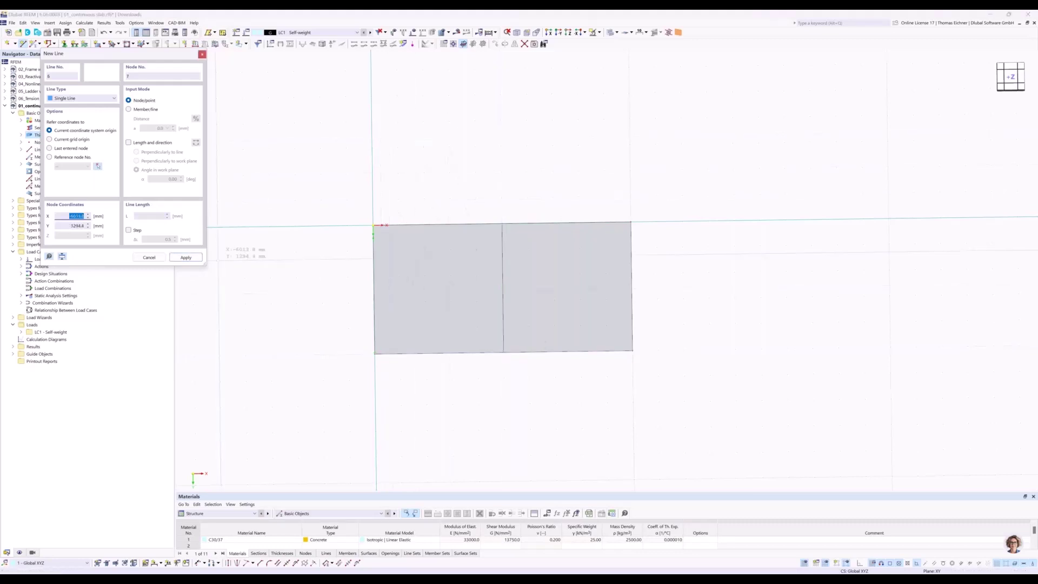
key("Escape")
- Apply a uniform surface load of 10 kN/m² in the global Z direction to the slab in load case LC1
mouse_move(419, 163)
middle_mouse_down()
mouse_move(417, 144)
mouse_move(432, 149)
middle_mouse_up()
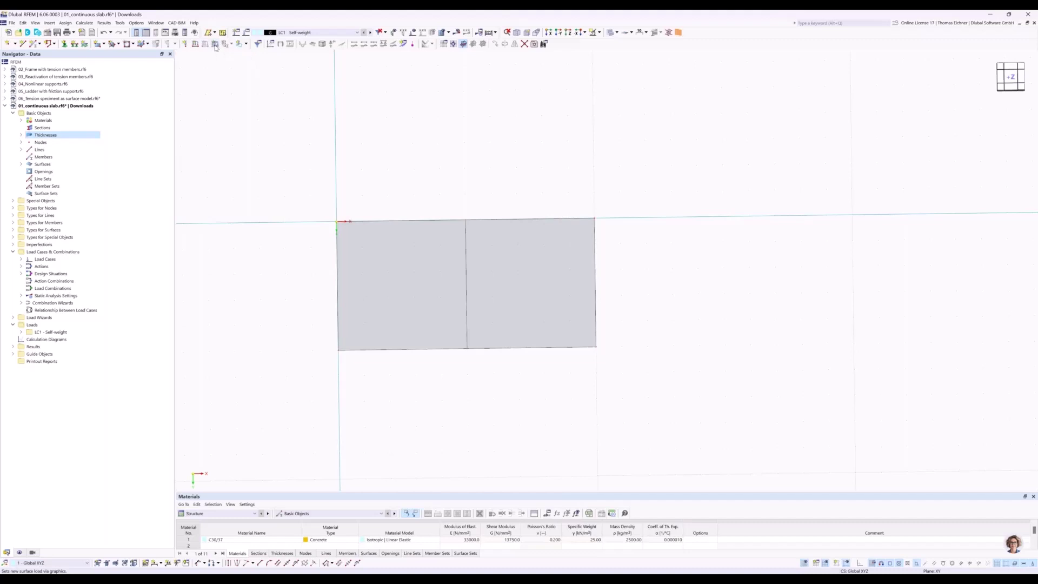
left_click(215, 47)
left_click(438, 206)
type("10")
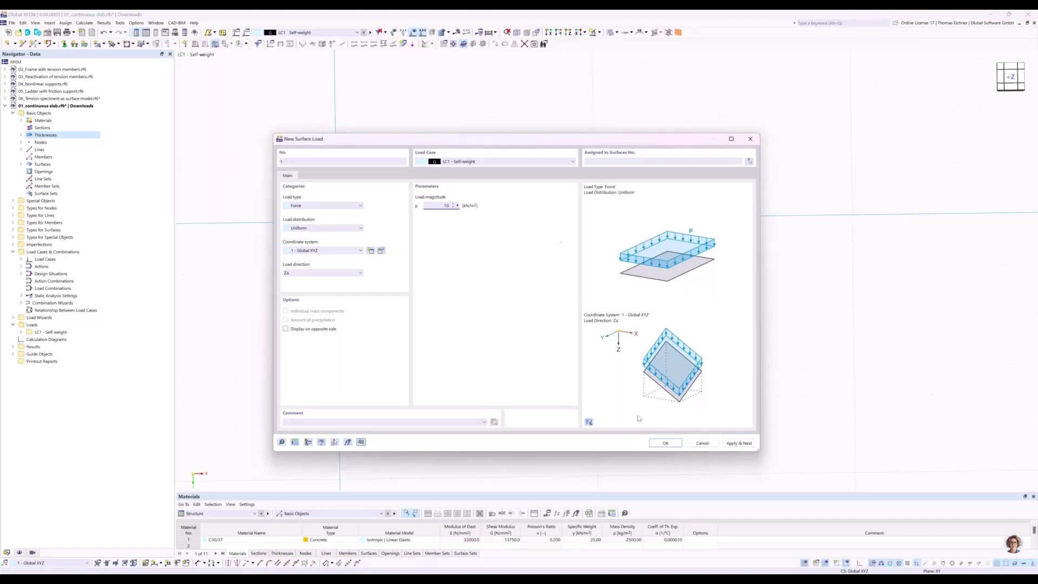
left_click(668, 444)
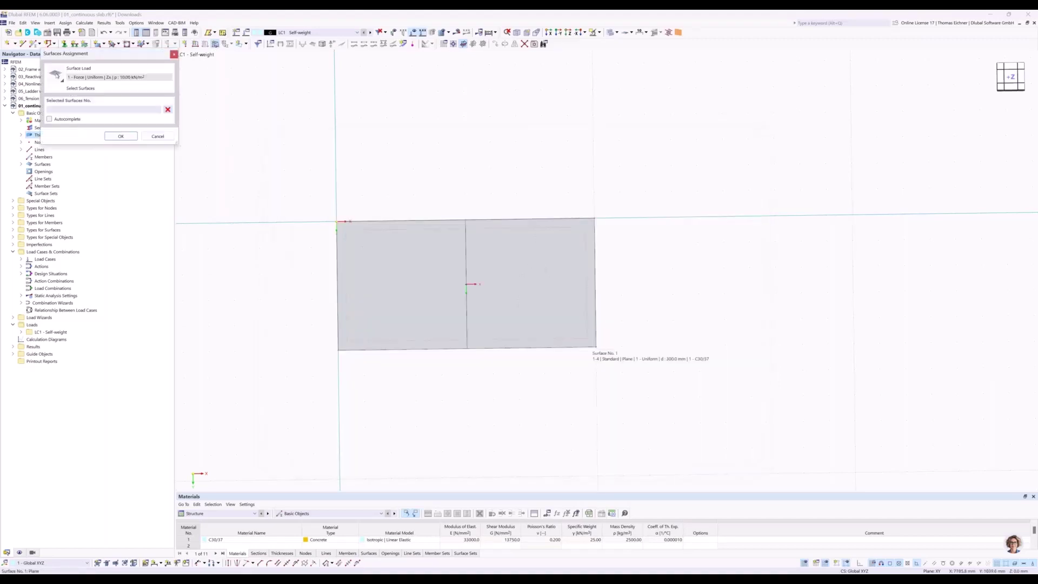
left_click(120, 135)
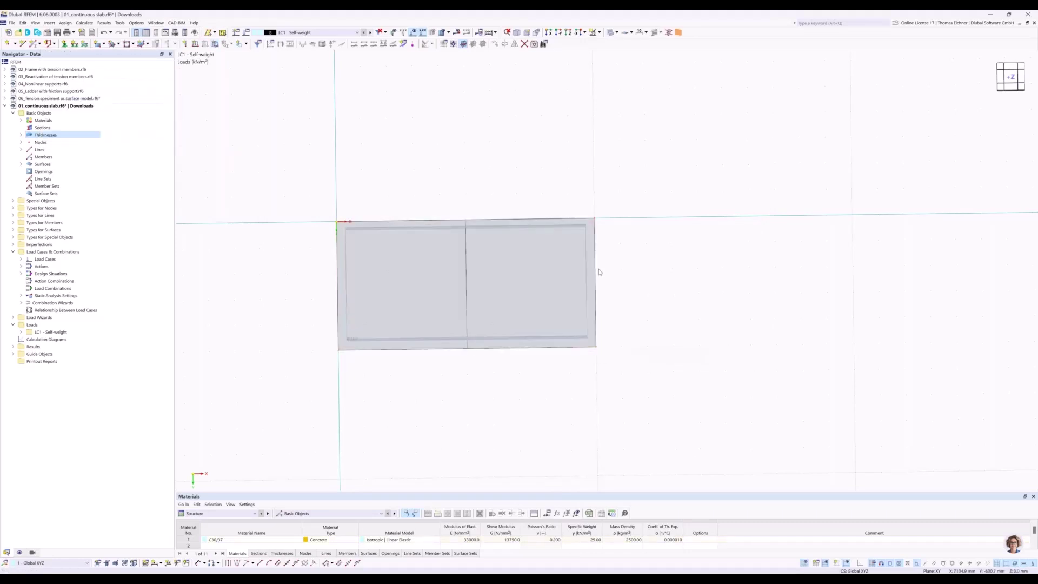
- Inspect the slab's surface load from an oblique angle and return to the view in Z-direction
middle_click_drag(615, 296, 632, 270, "ctrl")
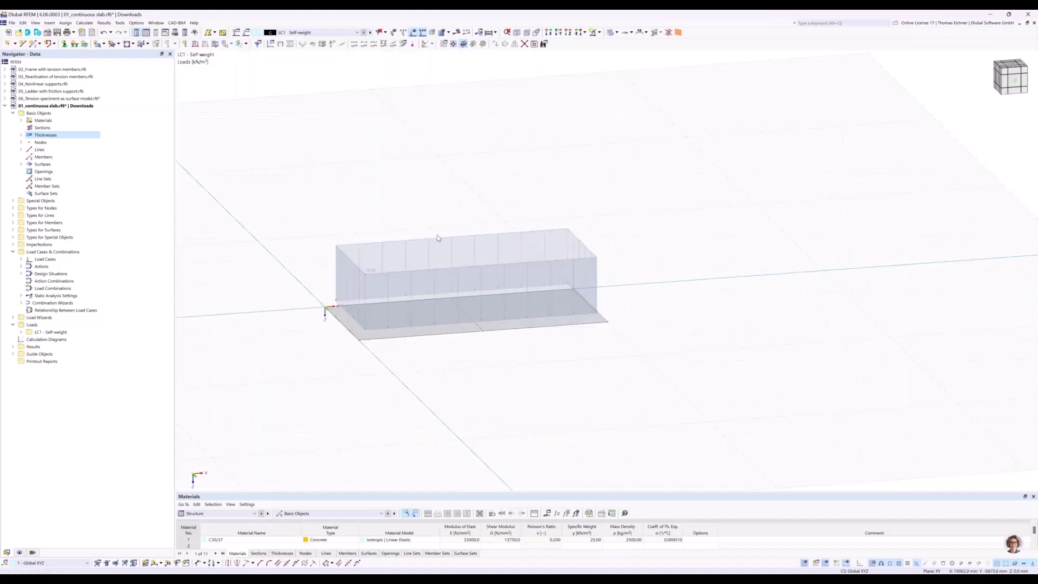
middle_click_drag(641, 254, 619, 190, "ctrl")
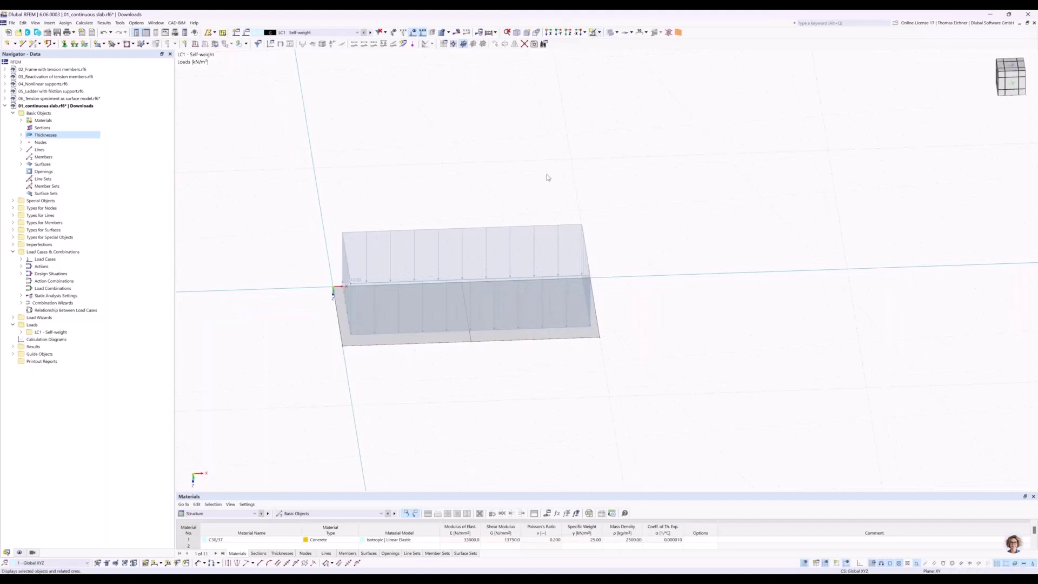
mouse_move(545, 171)
middle_mouse_down()
mouse_move(518, 184)
mouse_move(541, 160)
middle_mouse_up()
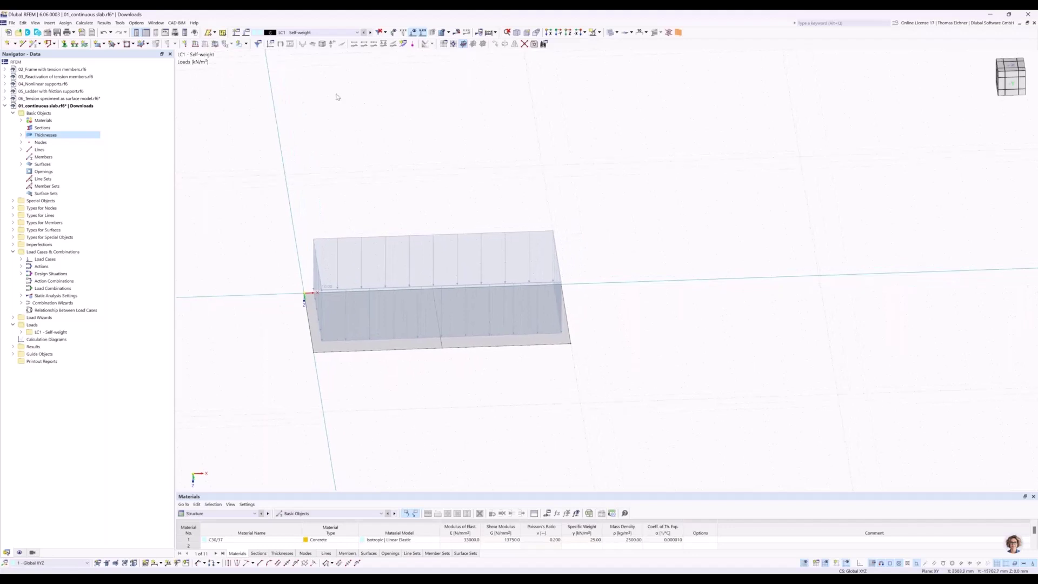
left_click(570, 35)
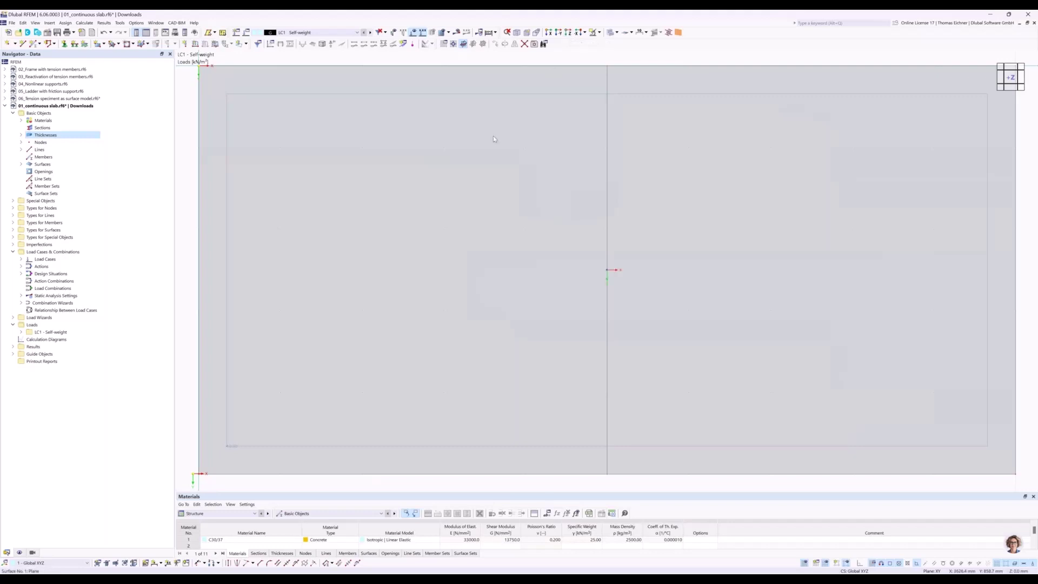
scroll(494, 136, "down", 3)
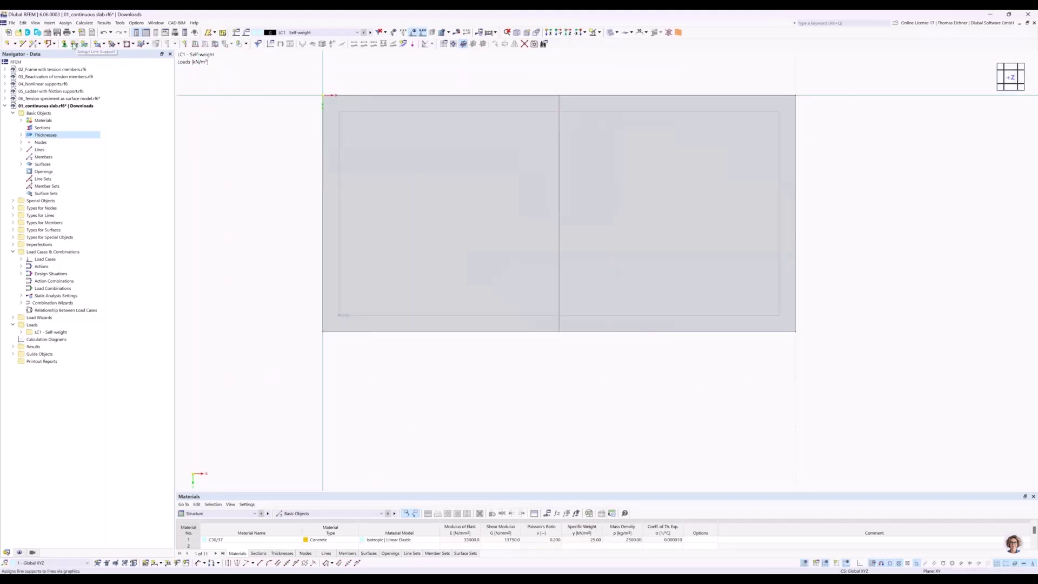
- Review the Hinged line support's conditions and assign it to the slab's two short edges and the middle line
left_click(74, 47)
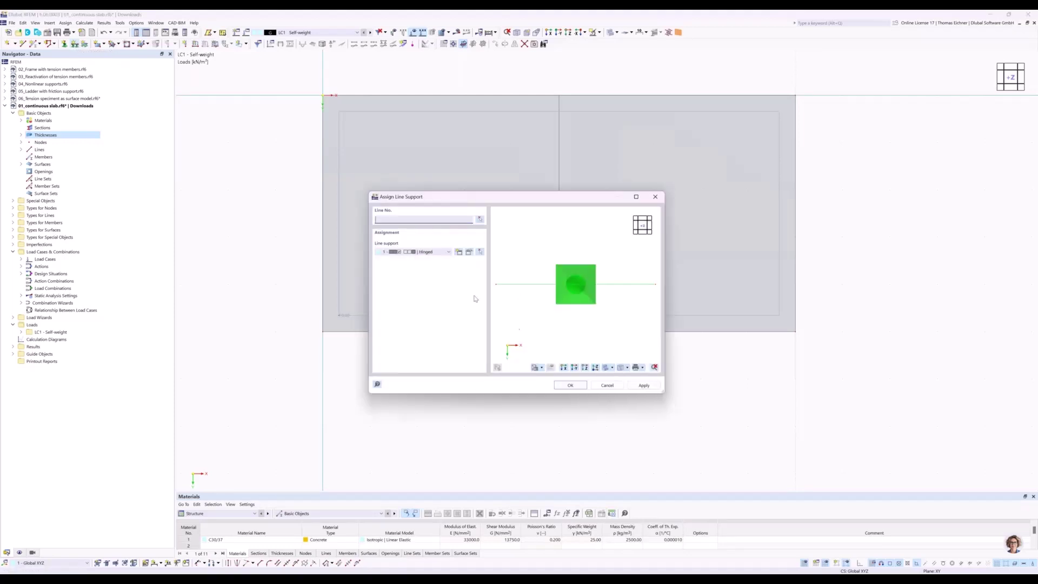
left_click(417, 253)
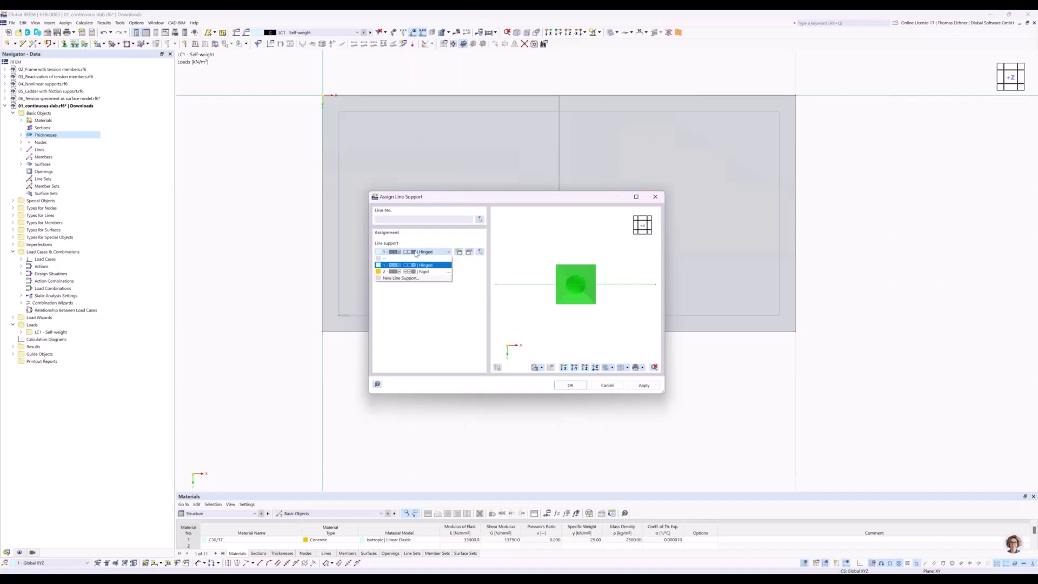
left_click(415, 253)
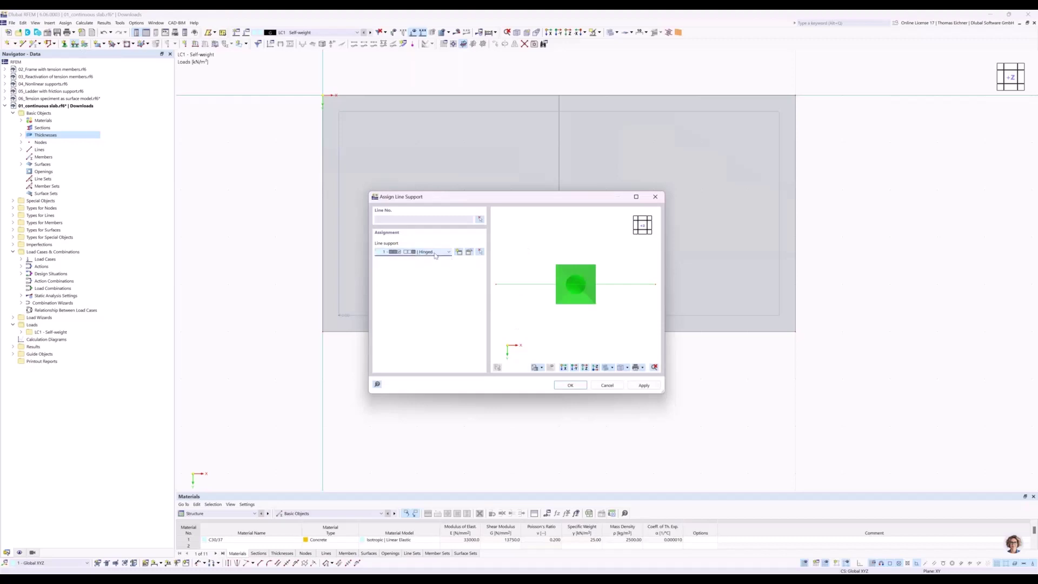
left_click(470, 252)
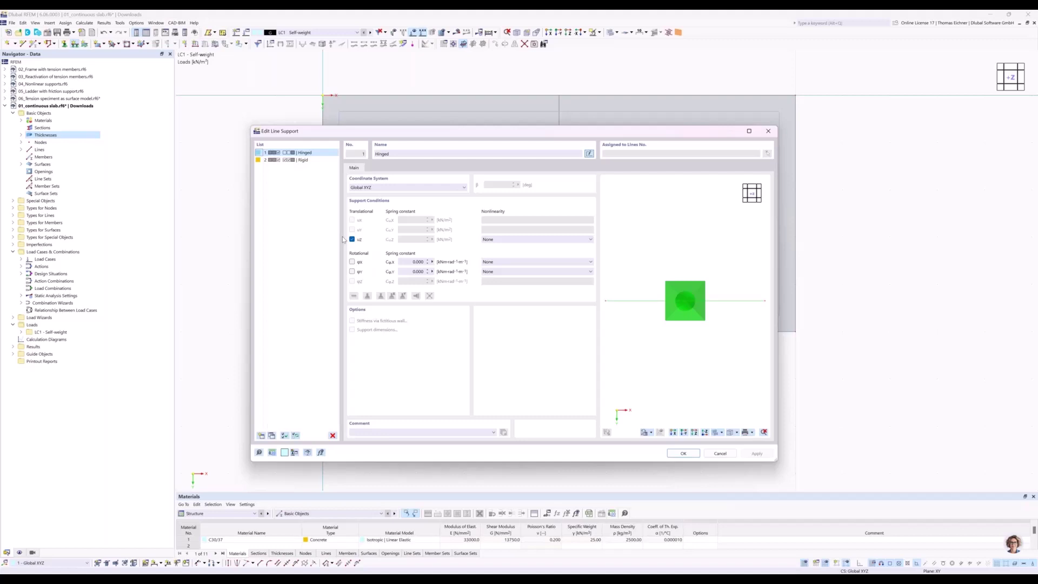
left_click_drag(356, 130, 353, 129)
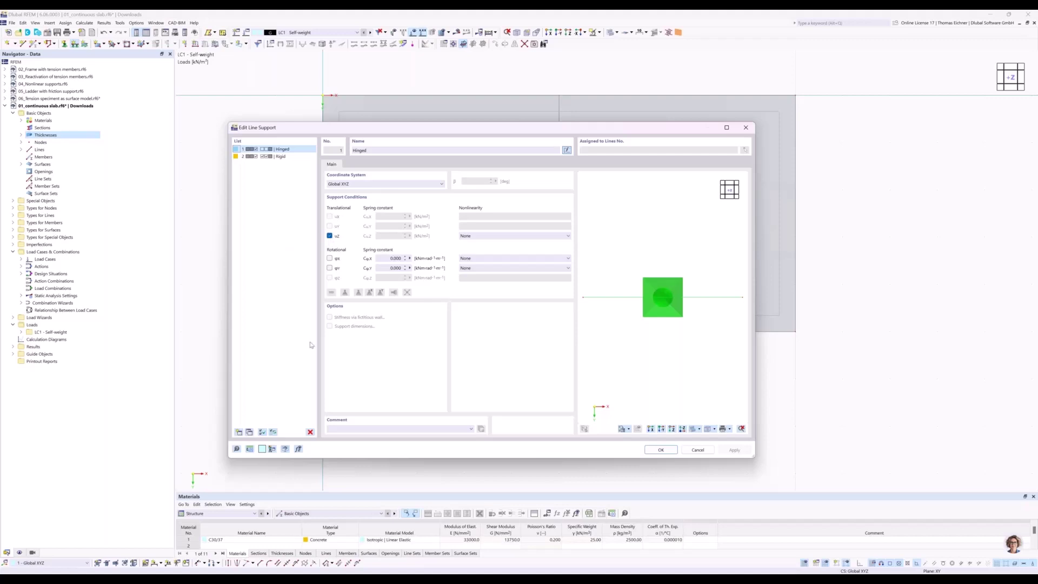
left_click(669, 451)
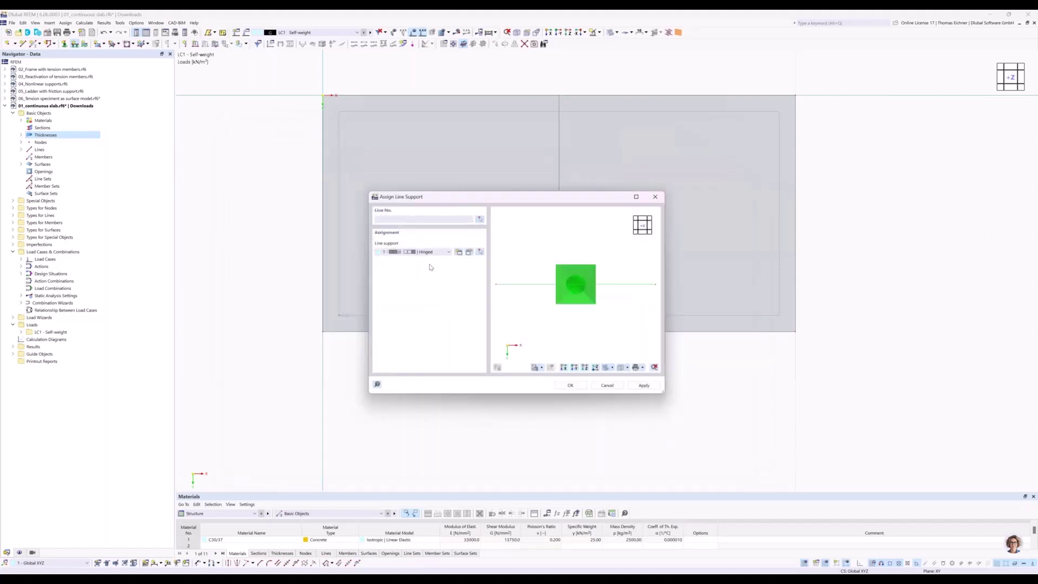
left_click(581, 384)
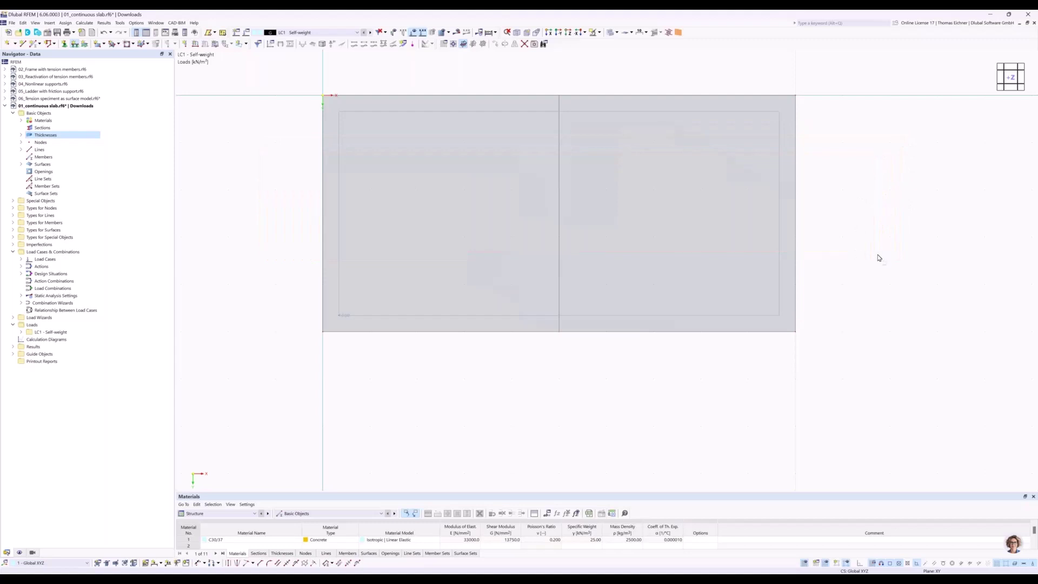
left_click_drag(878, 274, 250, 196)
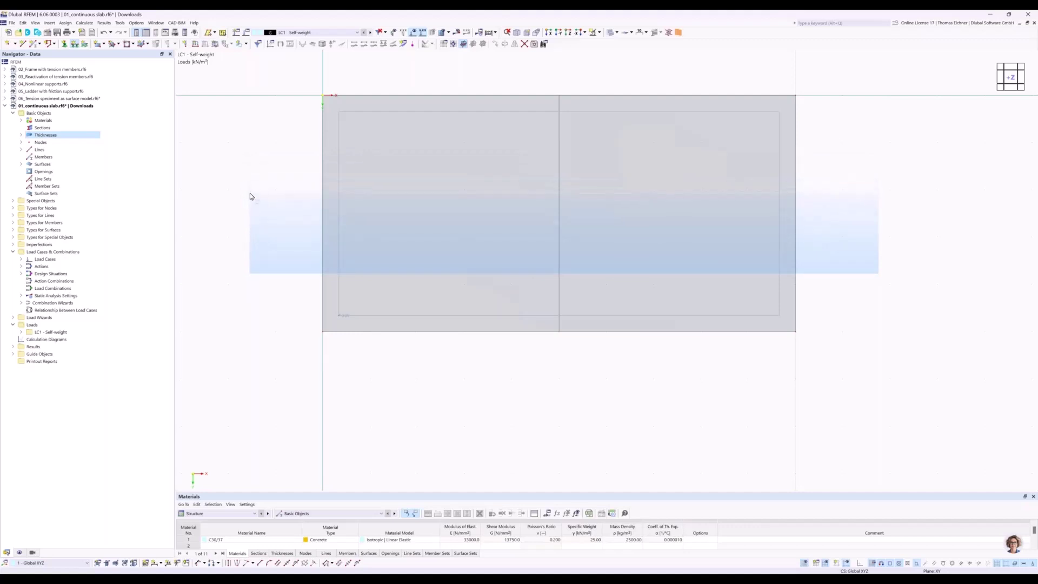
left_click_drag(249, 196, 224, 198)
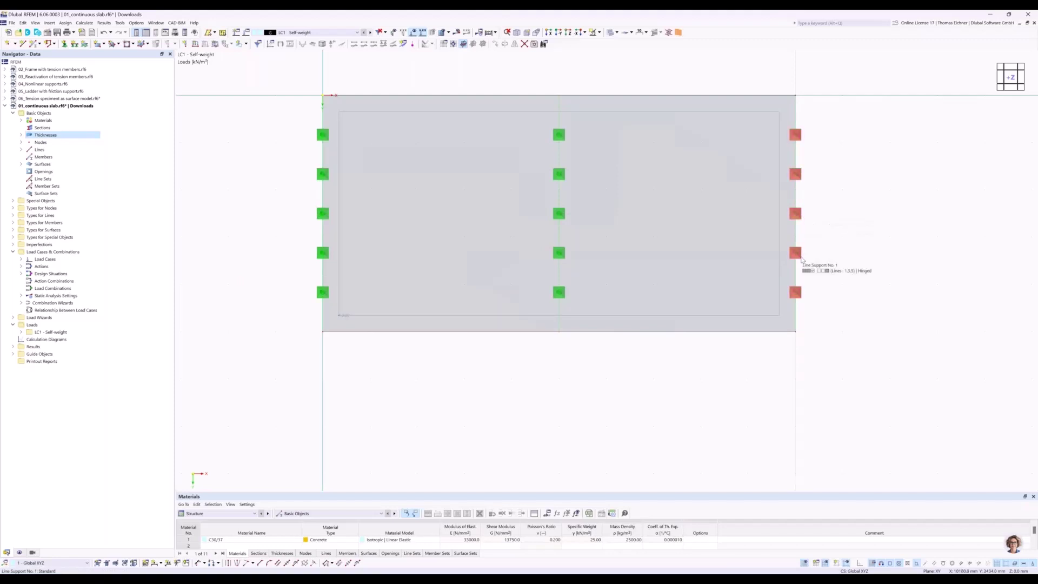
- Select the entire slab with its line supports and surface load and start the Move/Copy command on it
middle_click_drag(742, 247, 626, 260)
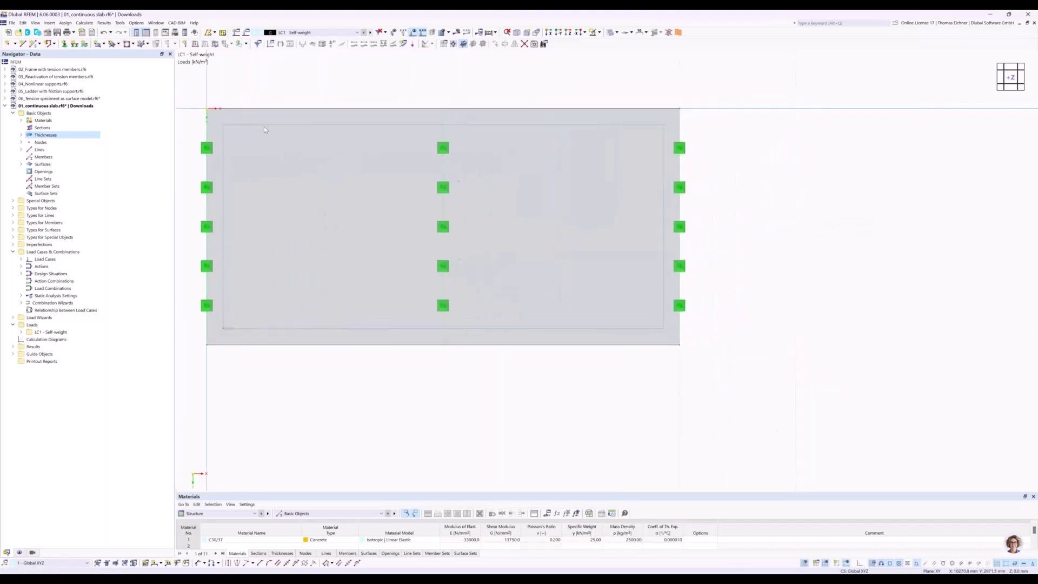
scroll(447, 234, "down", 2)
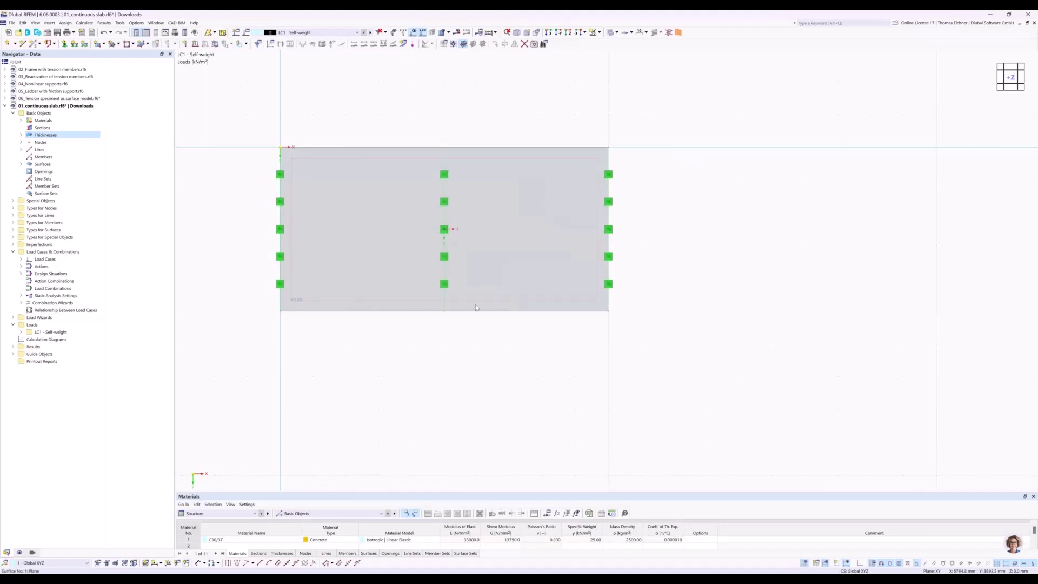
scroll(502, 364, "down", 2)
middle_click_drag(502, 319, 457, 298)
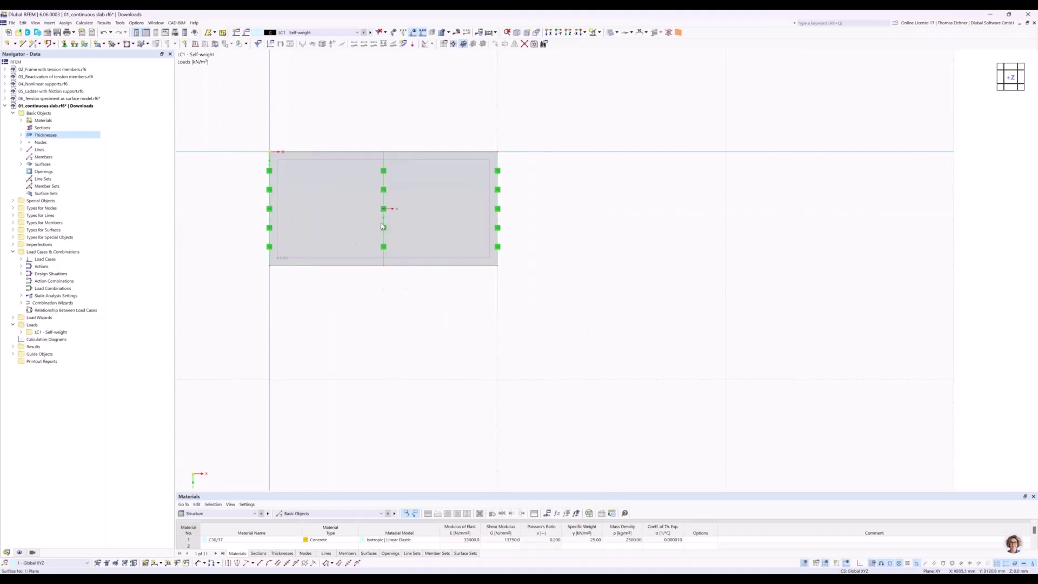
left_click_drag(214, 314, 535, 115)
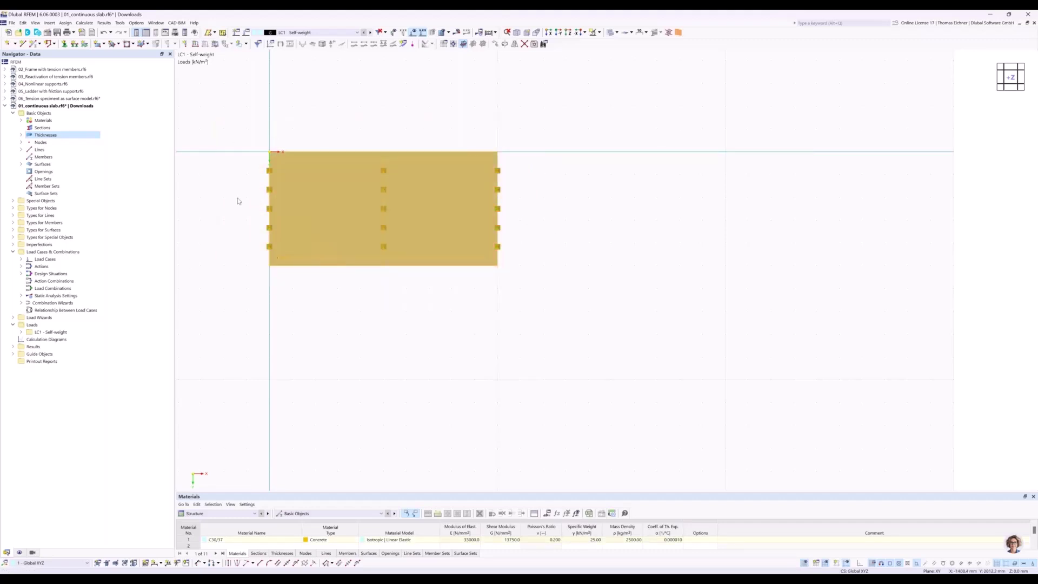
right_click(405, 198)
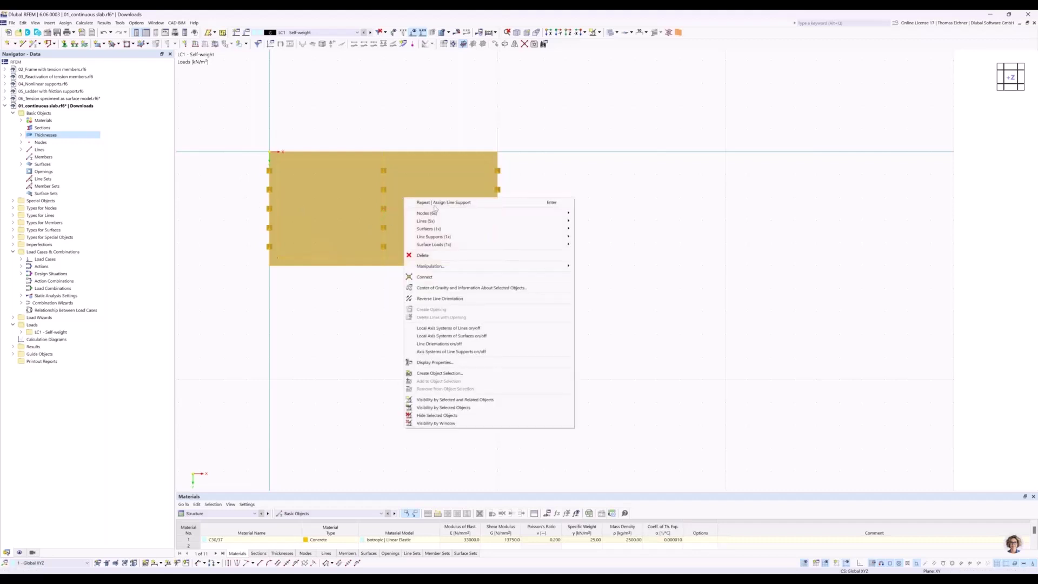
mouse_move(424, 268)
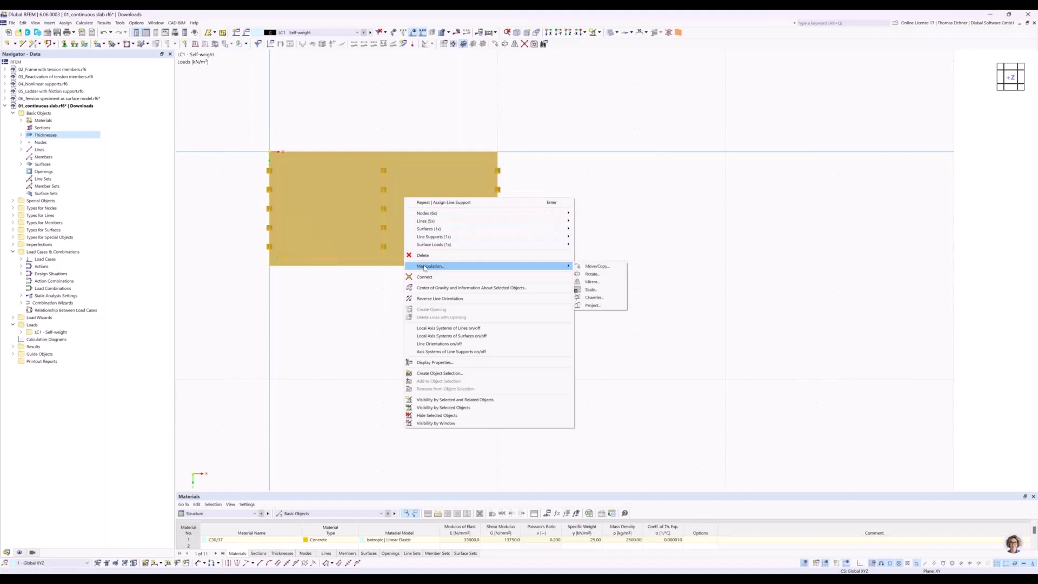
left_click(597, 268)
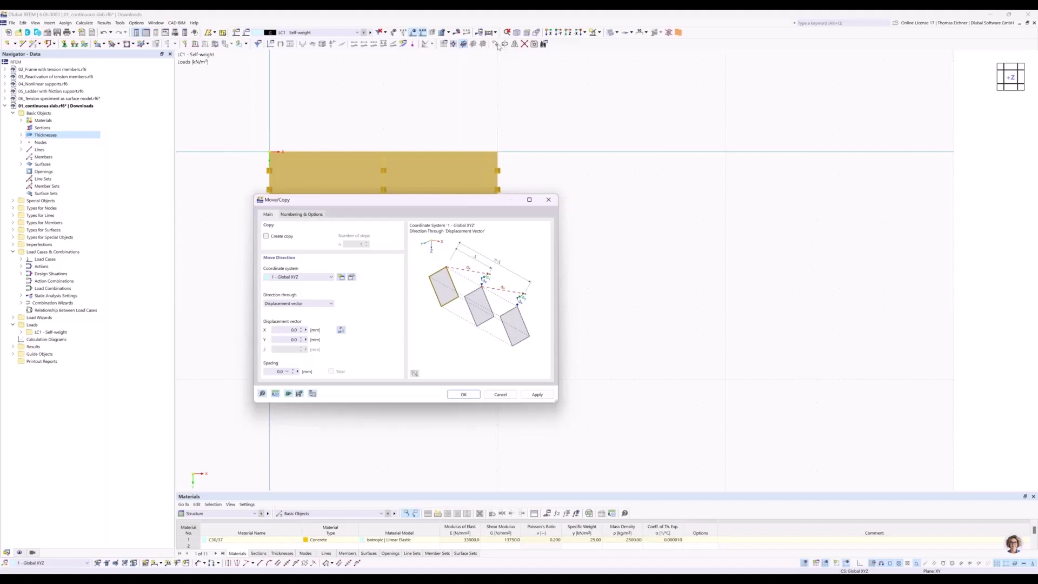
- Enable copy creation for the selected slab and set the number of steps to 3
left_click_drag(378, 206, 386, 208)
left_click_drag(282, 203, 533, 262)
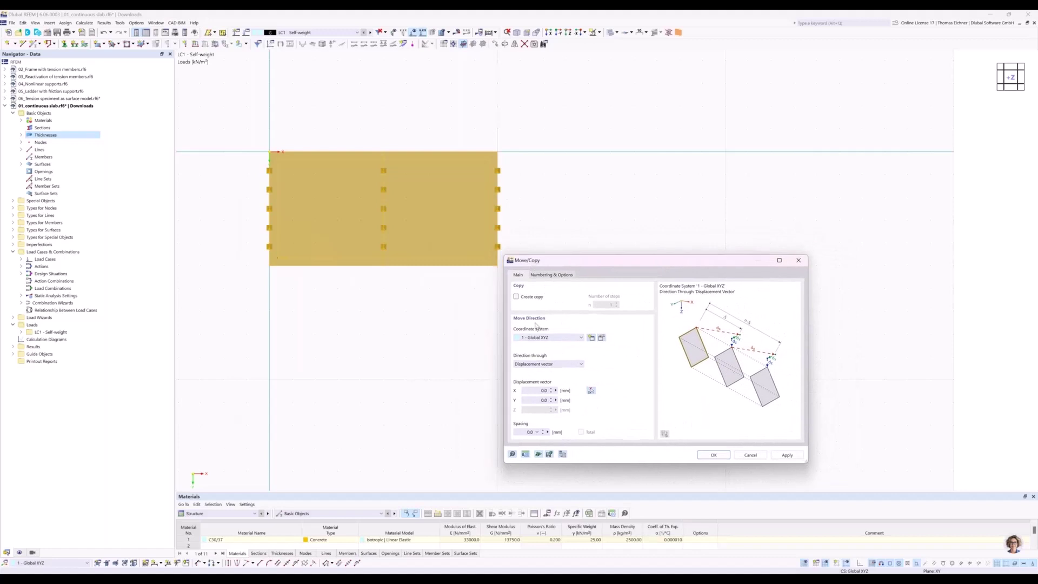
left_click(517, 298)
left_click(518, 298)
left_click(517, 297)
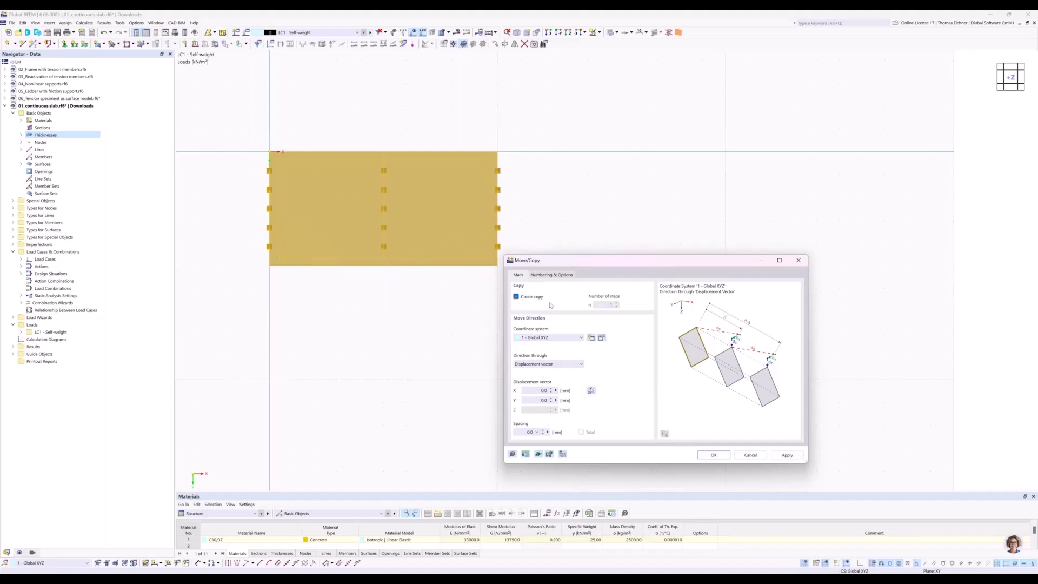
double_click(606, 305)
left_click_drag(613, 268, 546, 300)
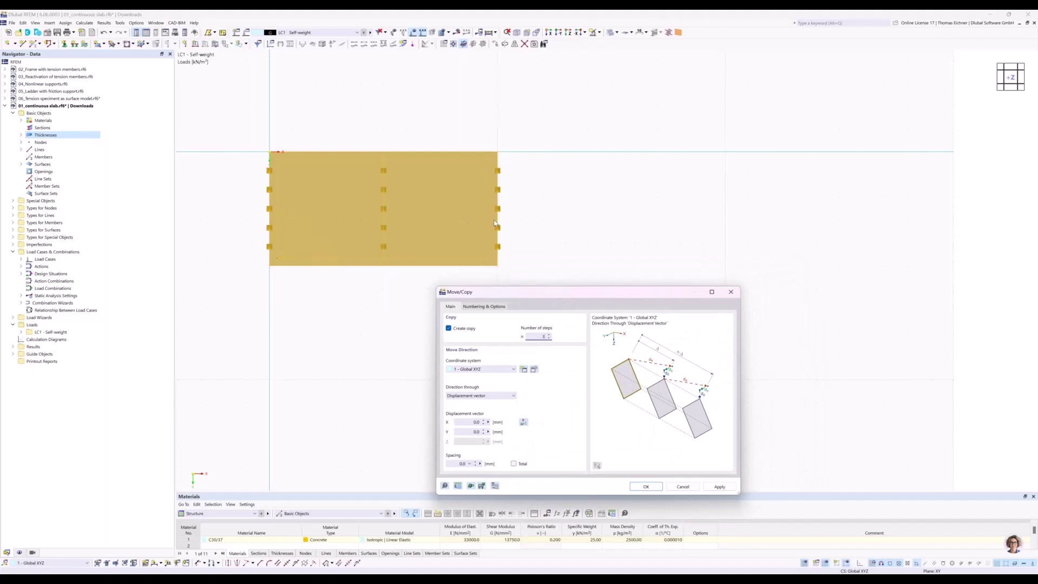
- Change the model's length unit to metres for the copy displacement, keeping the Move/Copy settings open
left_click(473, 423)
left_click_drag(558, 294, 660, 114)
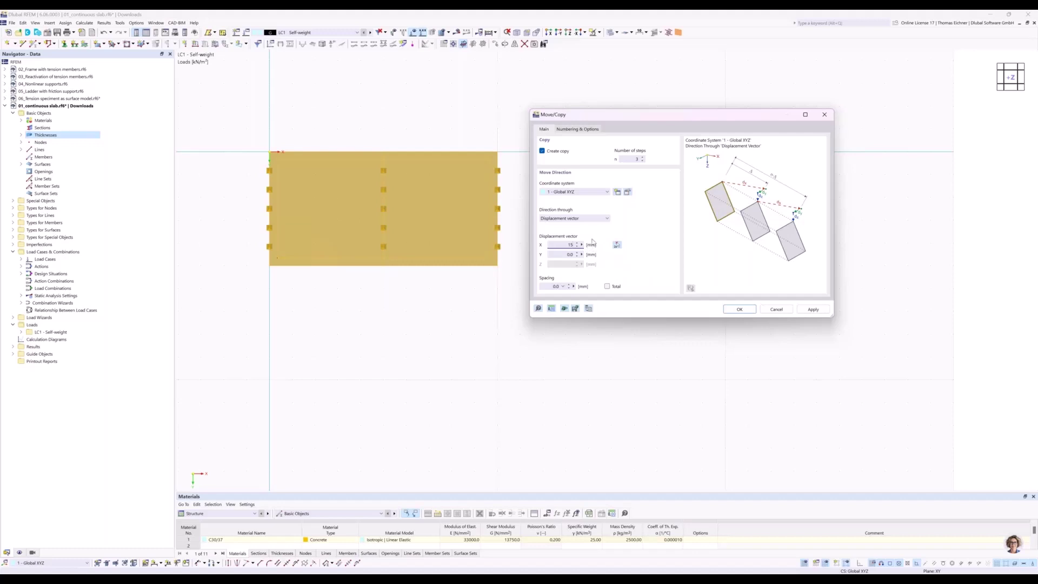
left_click(551, 308)
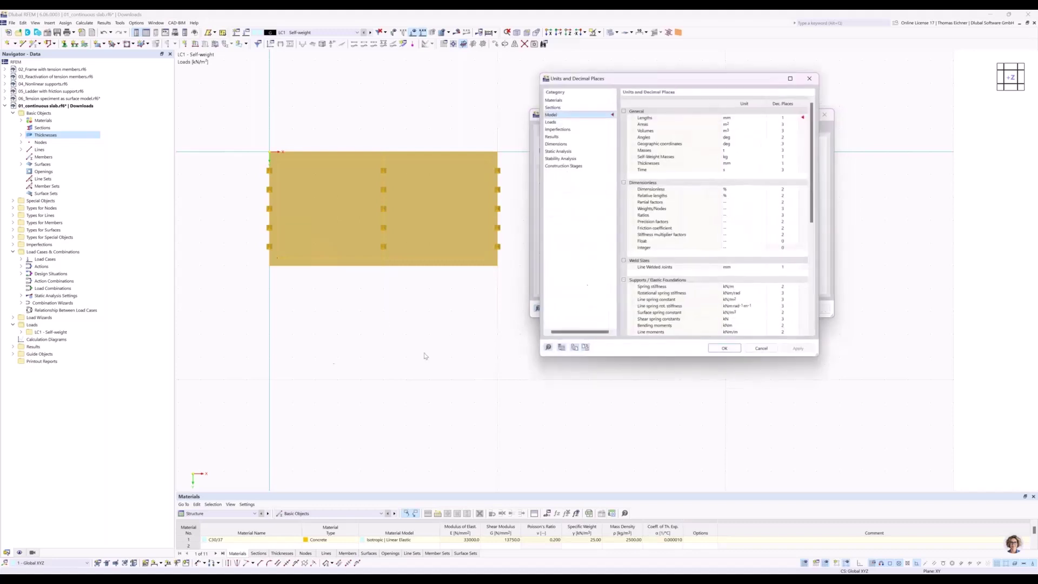
mouse_move(696, 84)
left_mouse_down()
mouse_move(661, 76)
mouse_move(500, 225)
mouse_move(374, 149)
left_mouse_up()
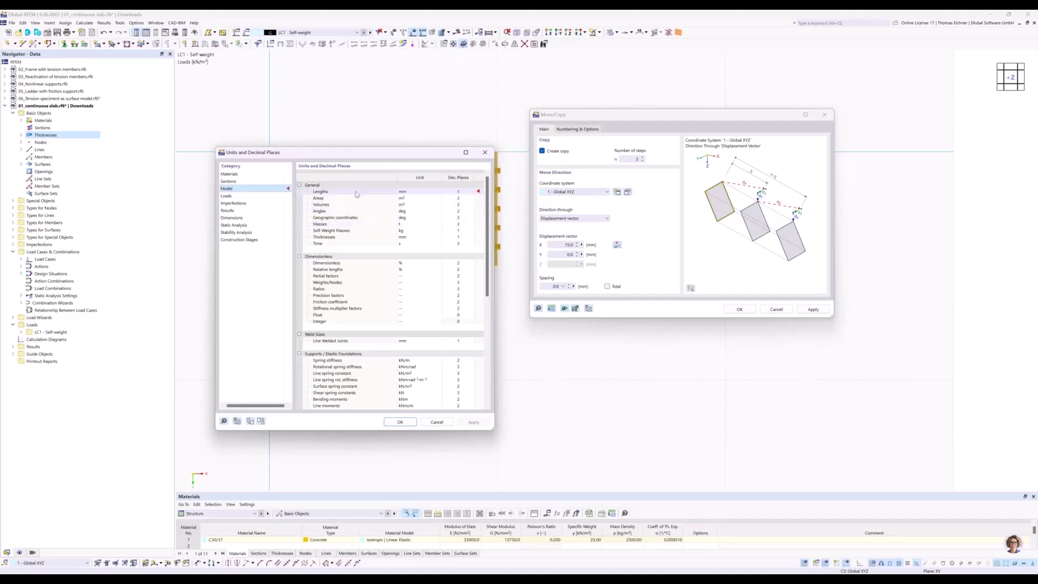
left_click(399, 193)
left_click(432, 192)
left_click(406, 211)
left_click(410, 422)
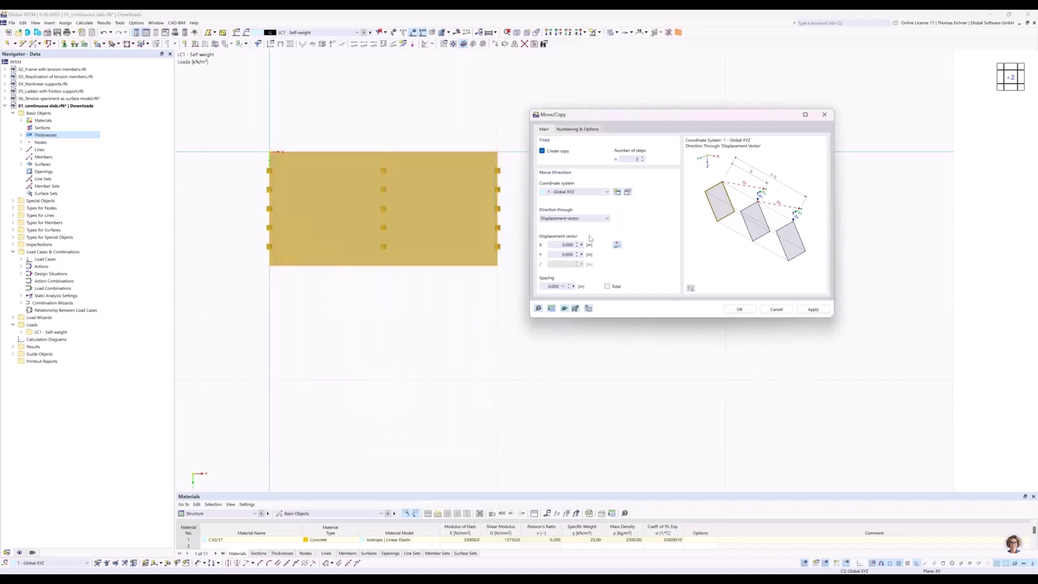
- Set the copy displacement in X to 15 m, create the slab copies and clear the selection
double_click(555, 248)
type("1")
left_click(737, 310)
scroll(553, 244, "down", 4)
scroll(553, 244, "down", 2)
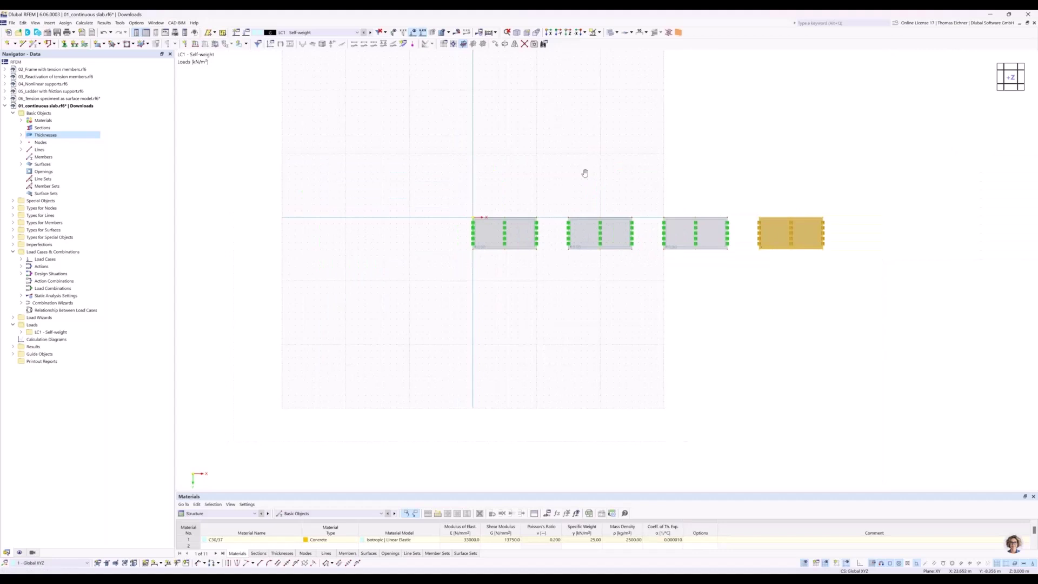
scroll(584, 171, "down", 2)
key("Escape")
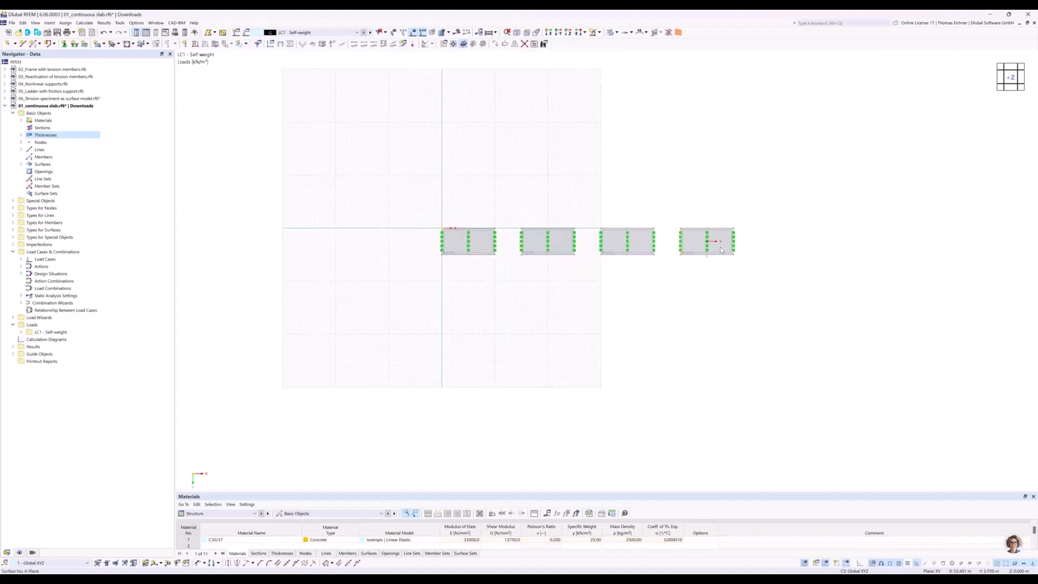
- Set the work plane's grid point spacing to 0.5 m in both directions and extend the grid in positive X to cover all slabs
scroll(551, 182, "up", 2)
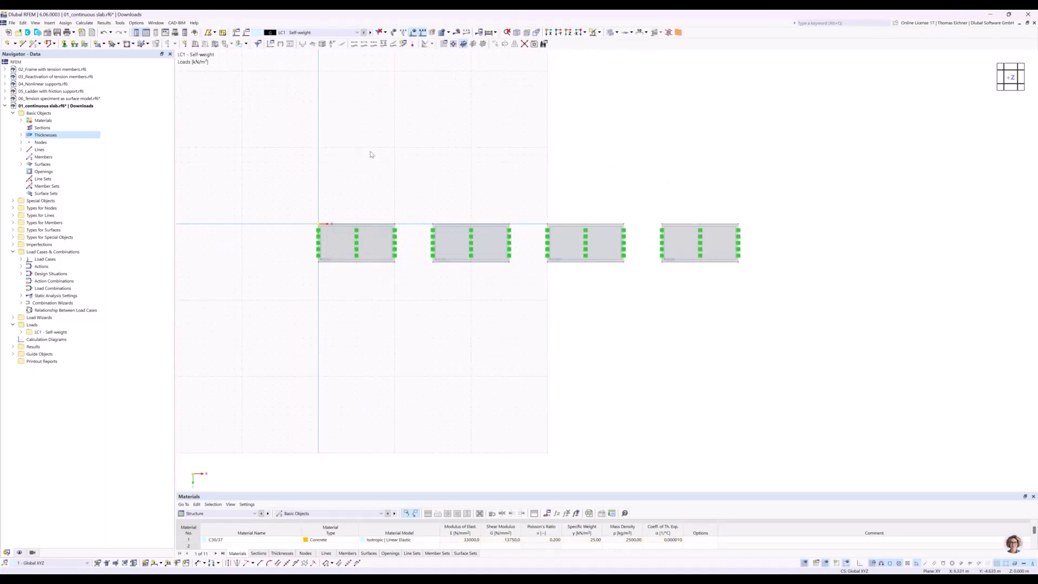
scroll(399, 193, "down", 1)
middle_click_drag(396, 163, 397, 169)
middle_click_drag(388, 117, 378, 157)
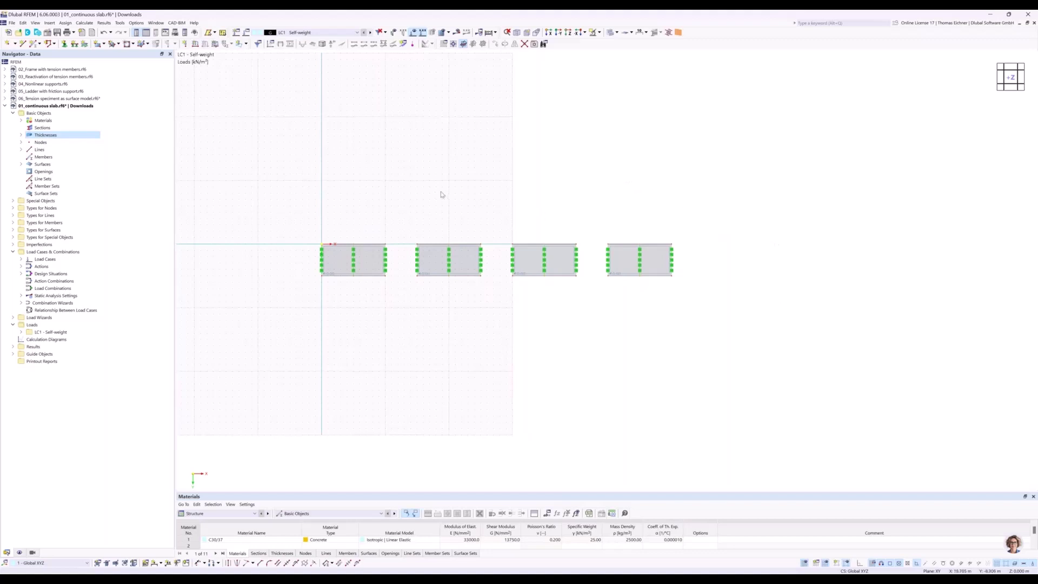
right_click(421, 184)
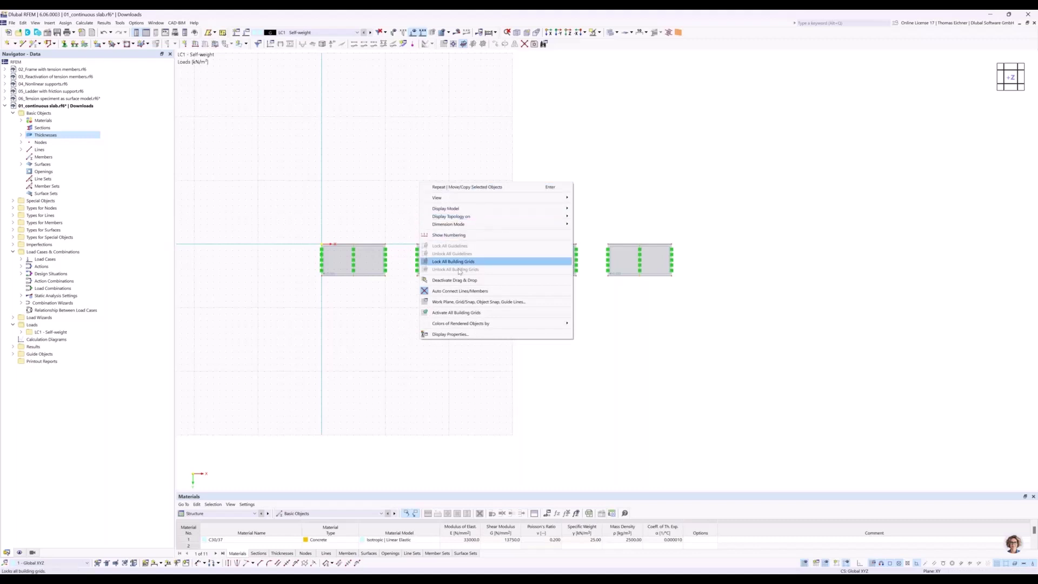
left_click(471, 307)
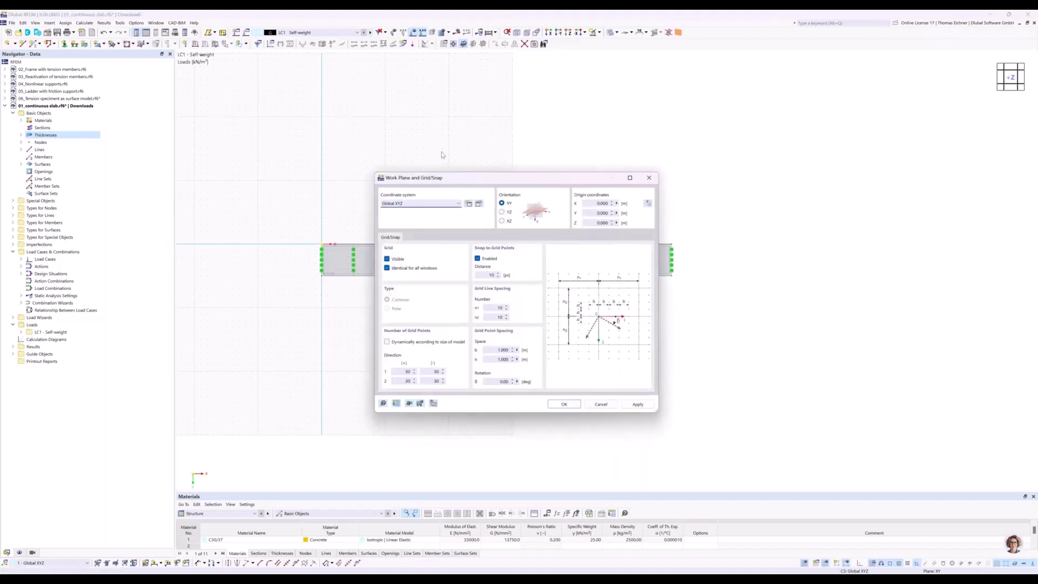
left_click_drag(423, 184, 591, 150)
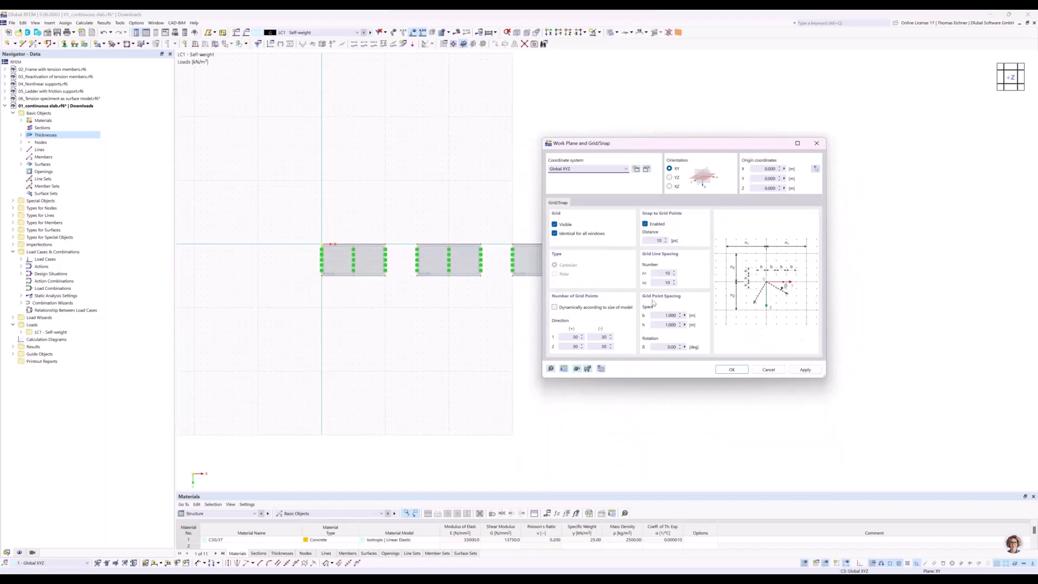
double_click(667, 315)
type("0.5")
key("Tab")
type("0")
left_click(663, 315)
double_click(573, 337)
left_click(733, 372)
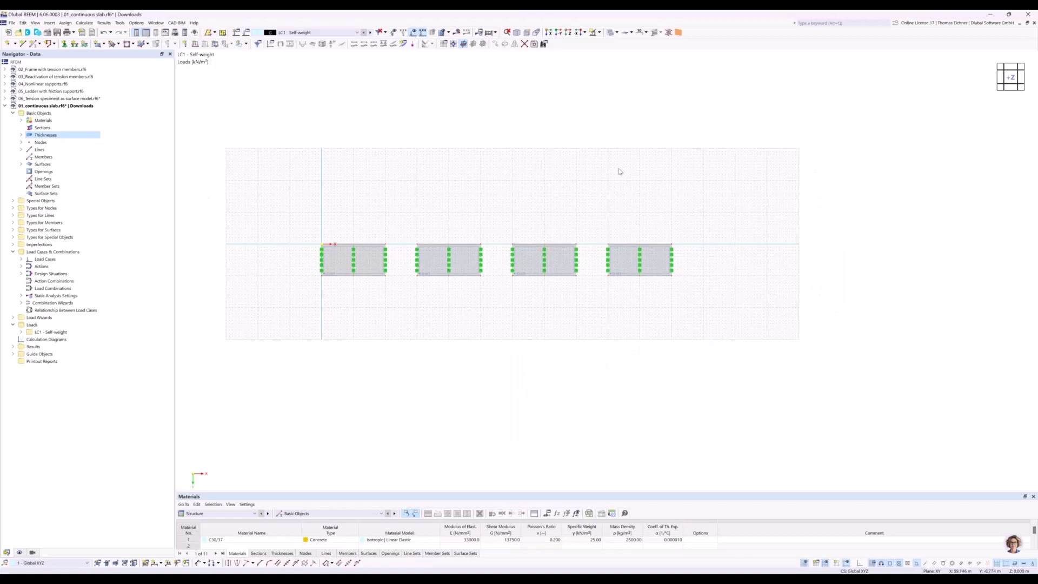
- Examine the global target length of finite elements in the mesh settings against the four slabs
scroll(763, 264, "up", 1)
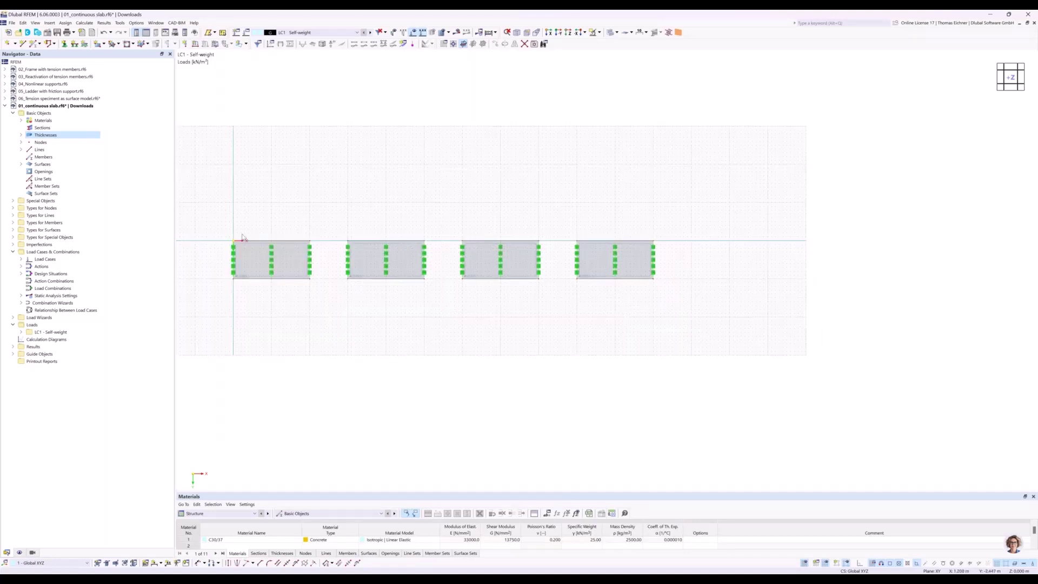
scroll(251, 226, "up", 1)
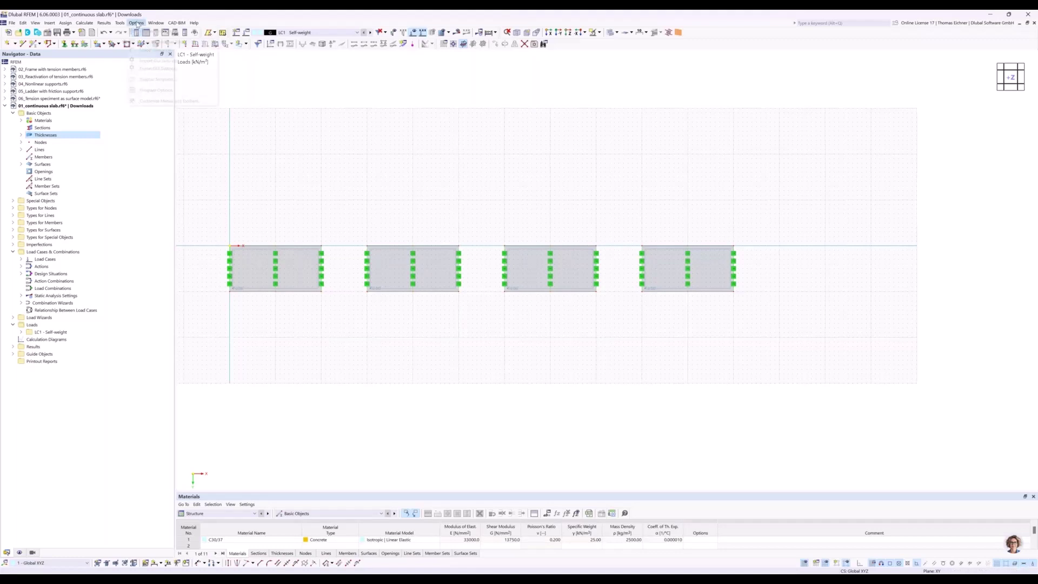
left_click(136, 22)
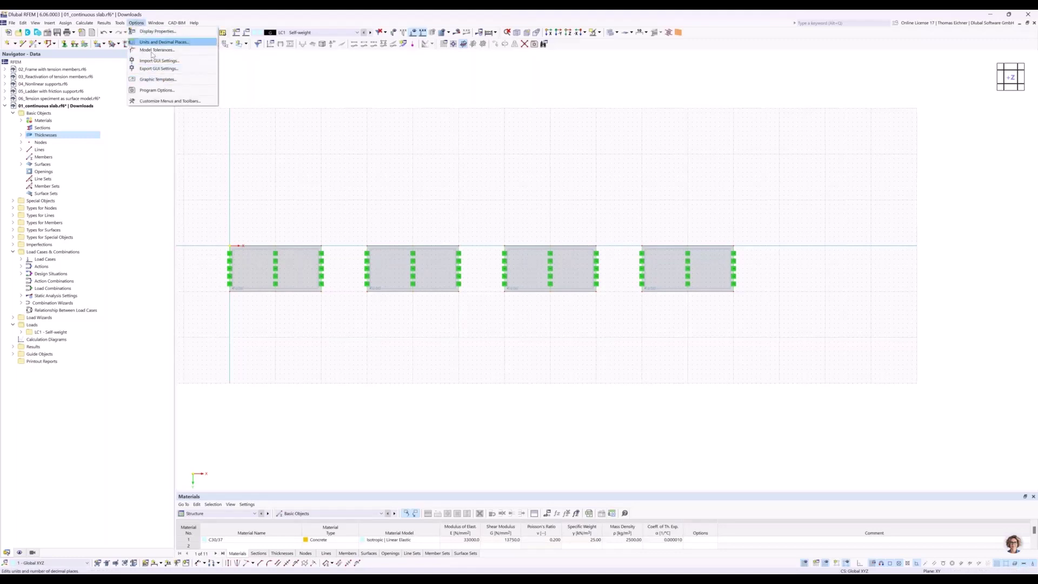
mouse_move(107, 24)
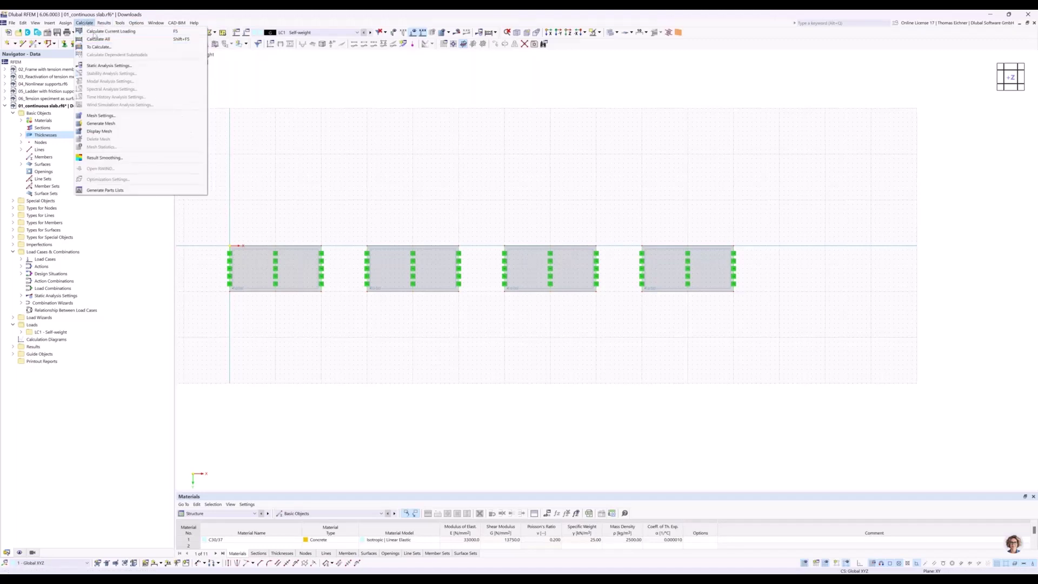
left_click(101, 116)
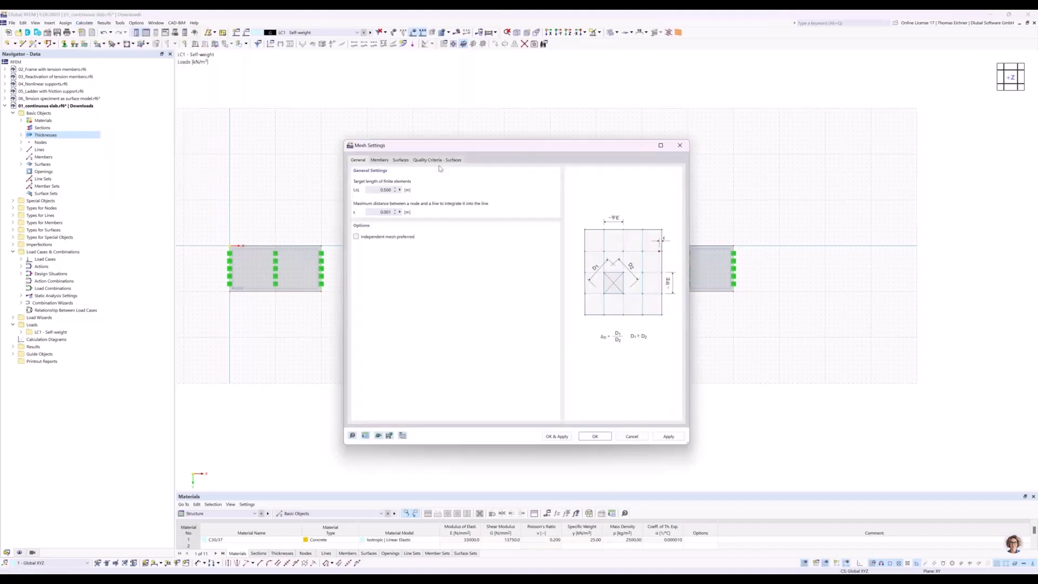
double_click(381, 190)
left_click_drag(426, 148, 625, 155)
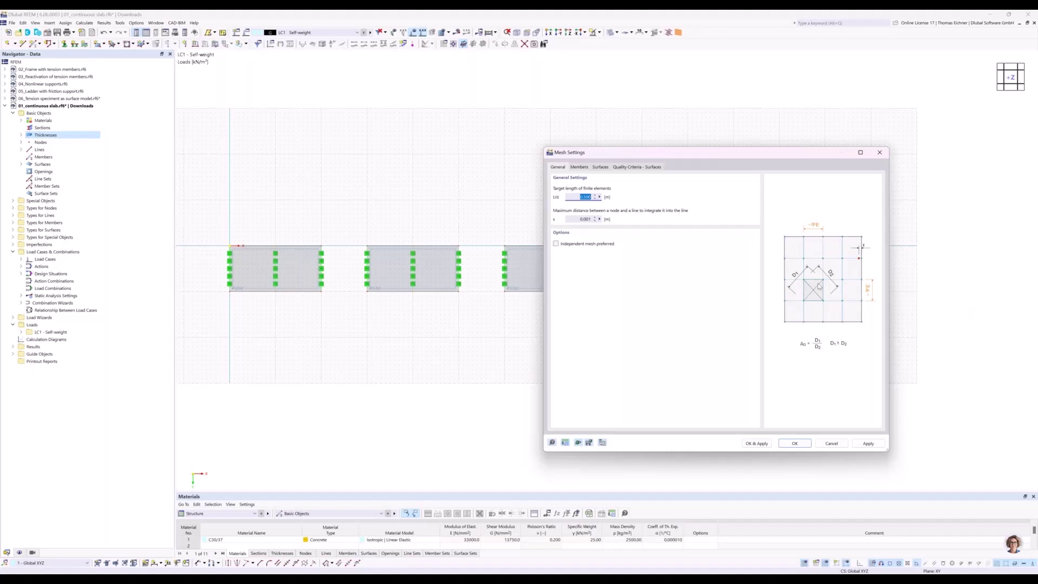
left_click_drag(791, 155, 622, 184)
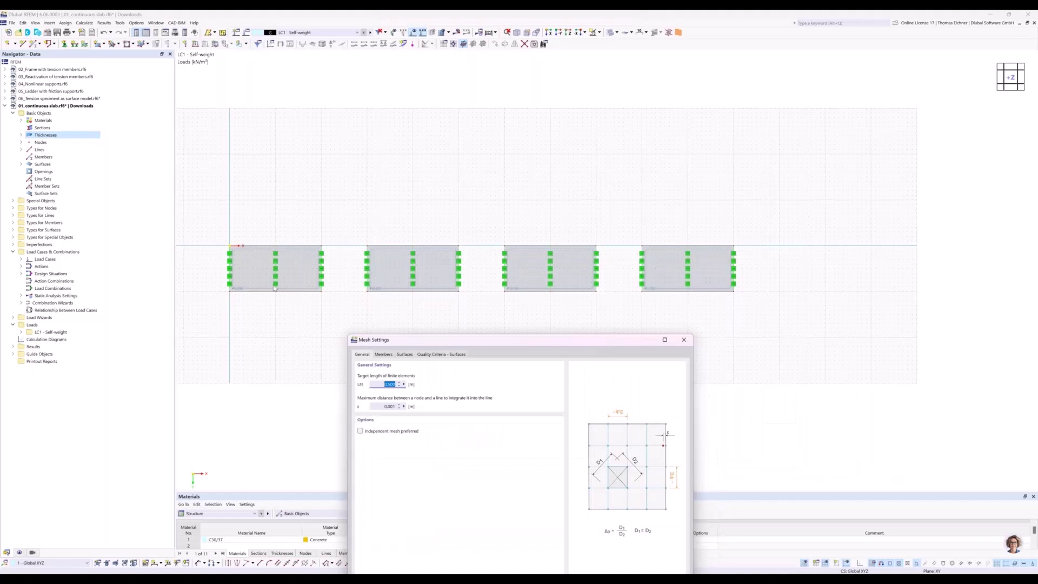
left_click_drag(632, 336, 629, 235)
left_click(681, 240)
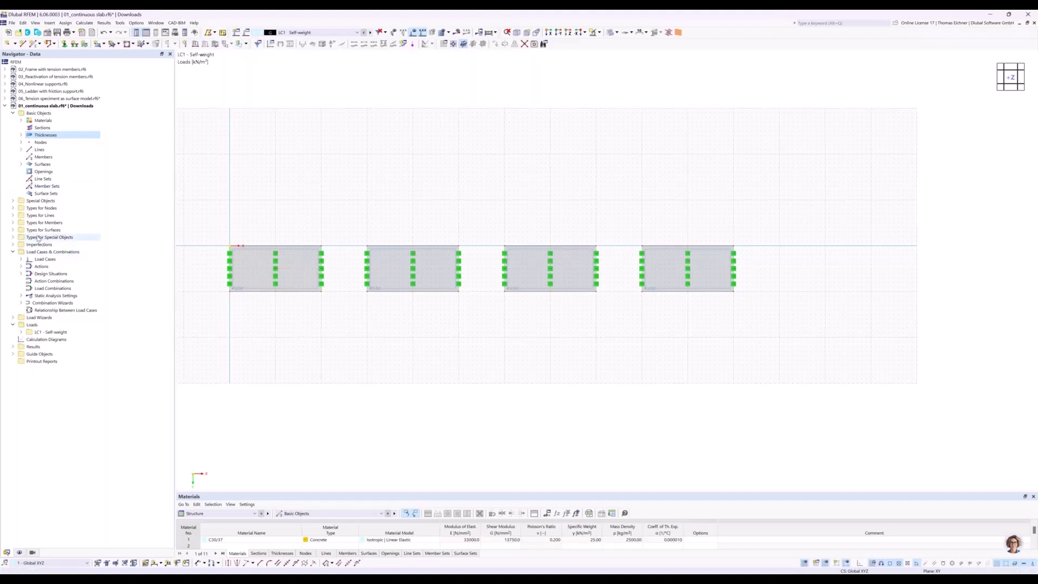
- Create a new surface mesh refinement with a target FE length of 2 m
left_click(54, 231)
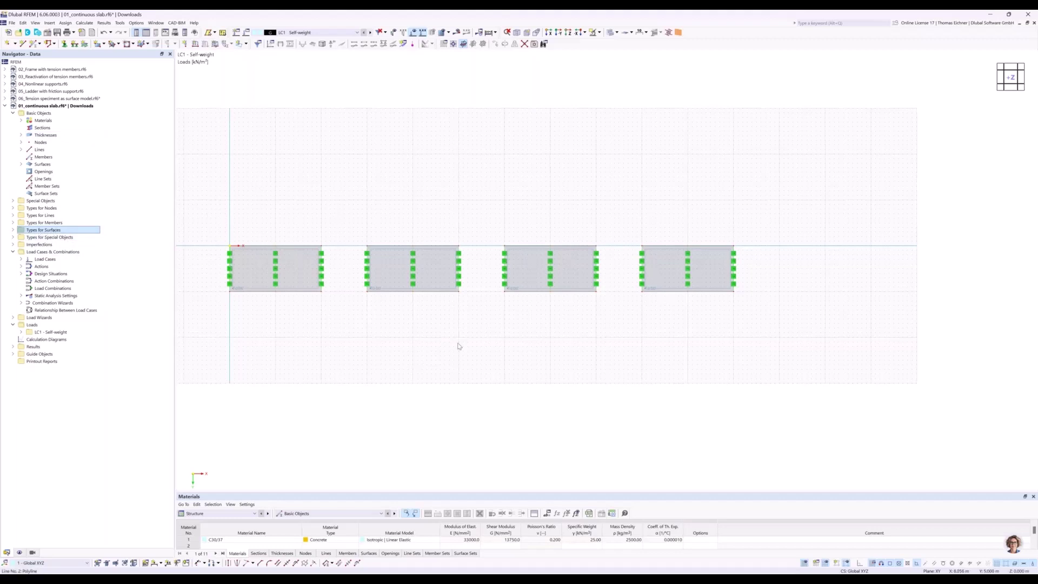
left_click(12, 231)
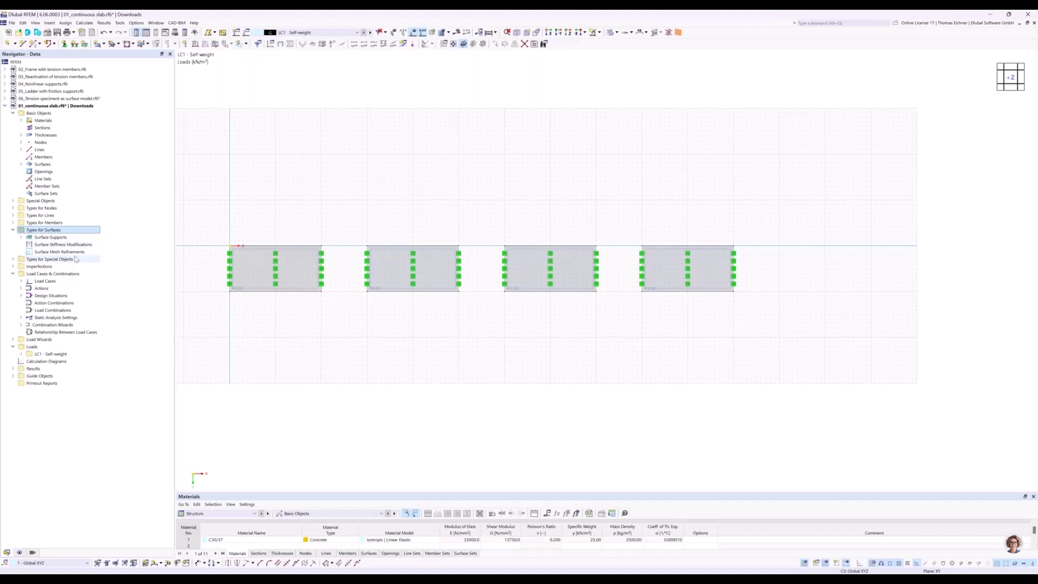
left_click(37, 252)
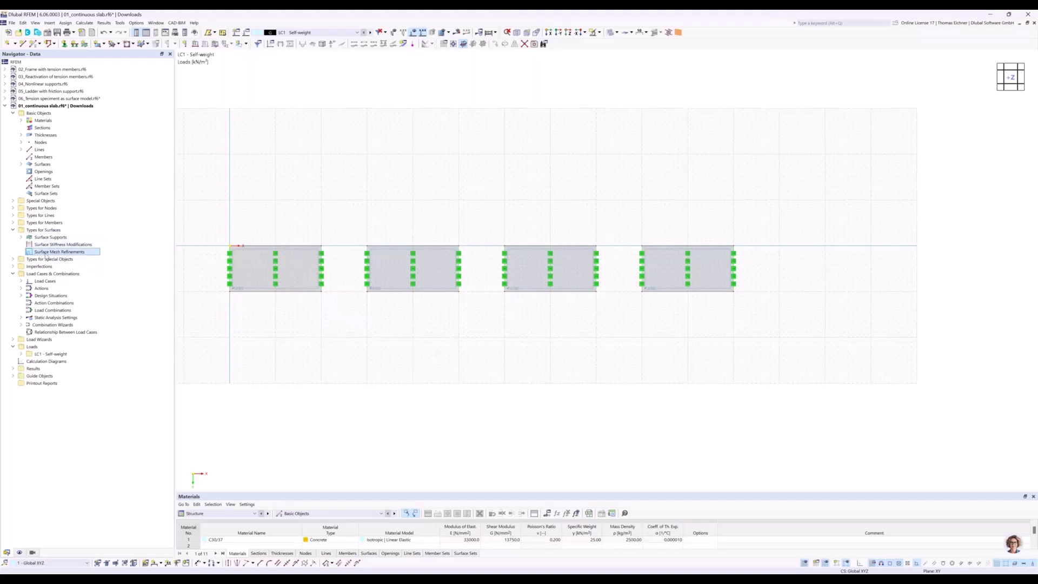
double_click(44, 253)
double_click(430, 223)
left_click_drag(484, 162, 476, 320)
type("2")
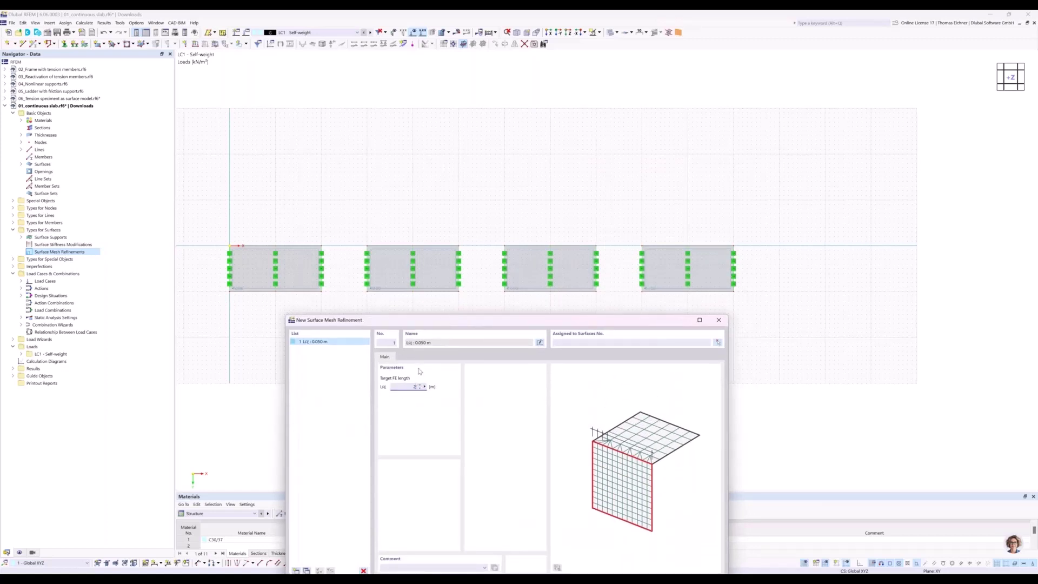
left_click_drag(431, 314, 431, 241)
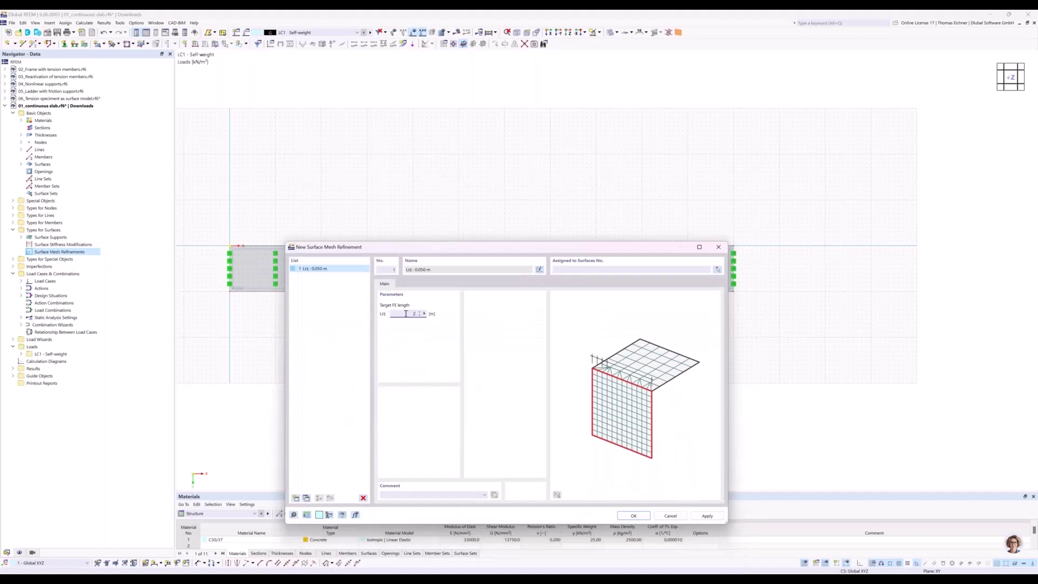
- Add three more surface mesh refinements with target FE lengths of 1 m, 0.5 m and 0.1 m
left_click(295, 498)
double_click(409, 314)
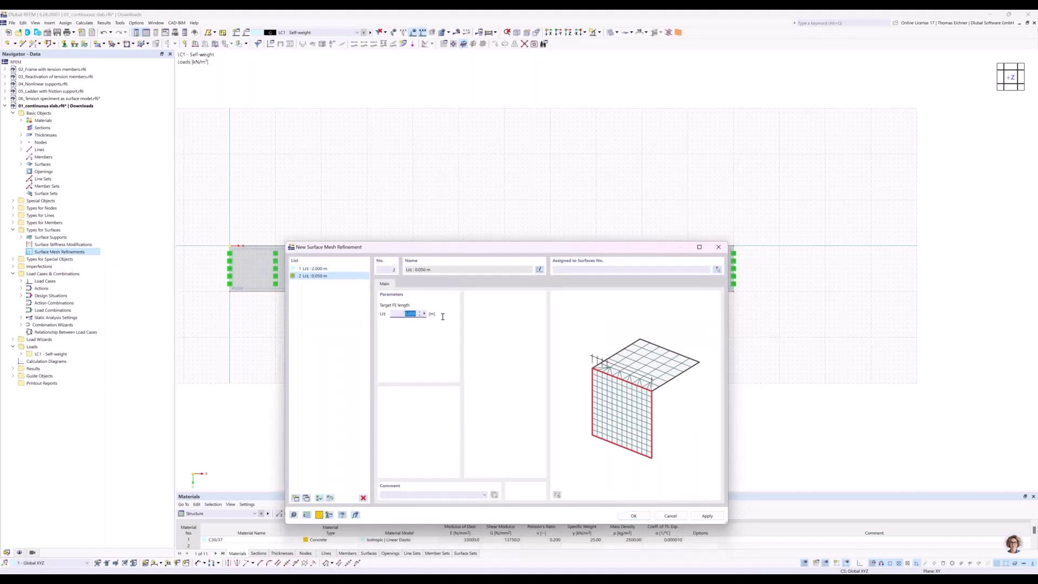
type("1")
left_click(296, 498)
double_click(408, 313)
type("0.5")
left_click(296, 498)
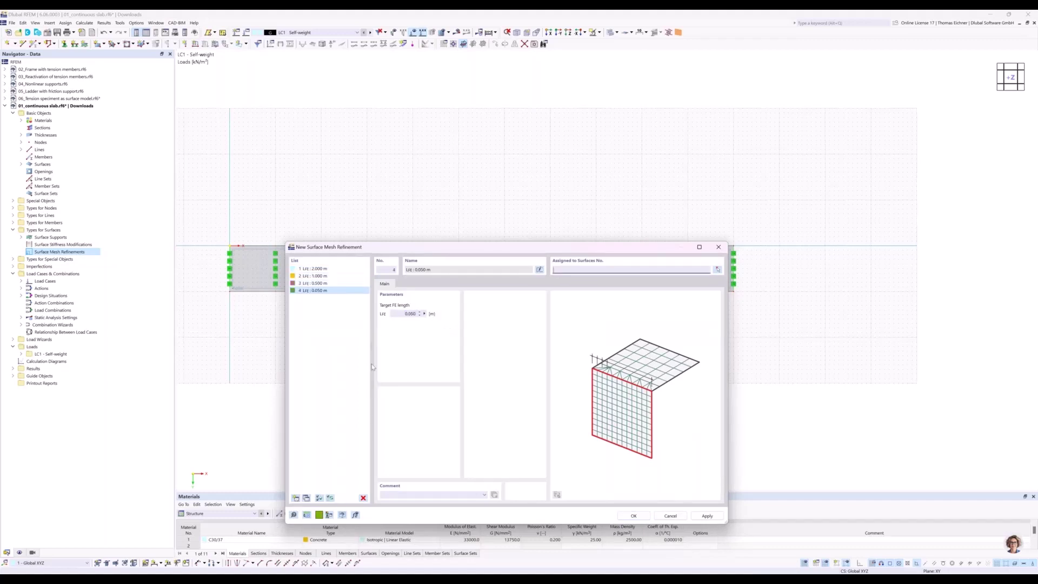
double_click(438, 315)
type("0.1")
- Assign the 2 m surface mesh refinement to the first slab at the origin
left_click_drag(501, 249, 485, 258)
left_click(302, 279)
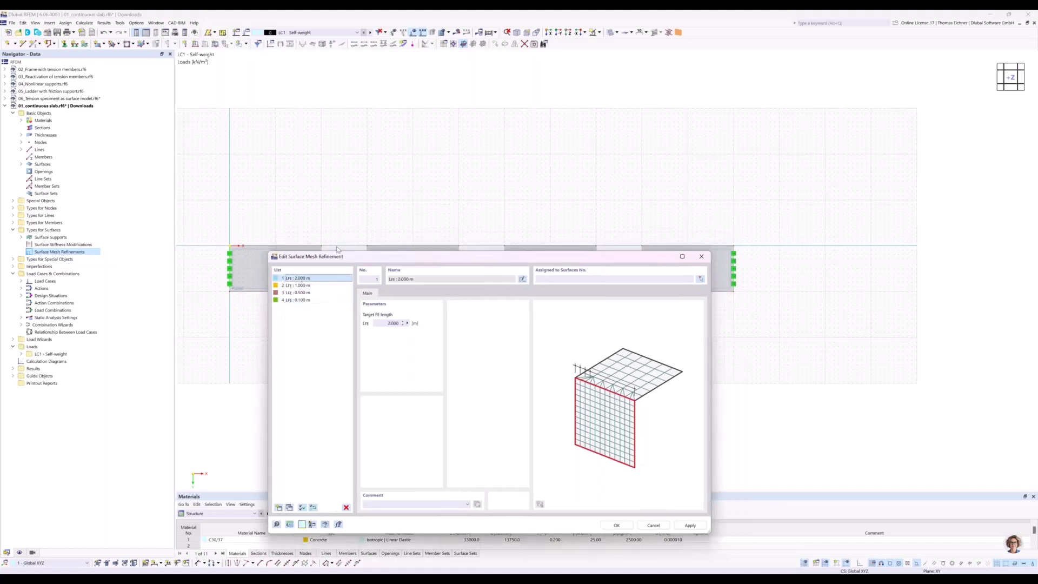
left_click_drag(335, 264, 196, 341)
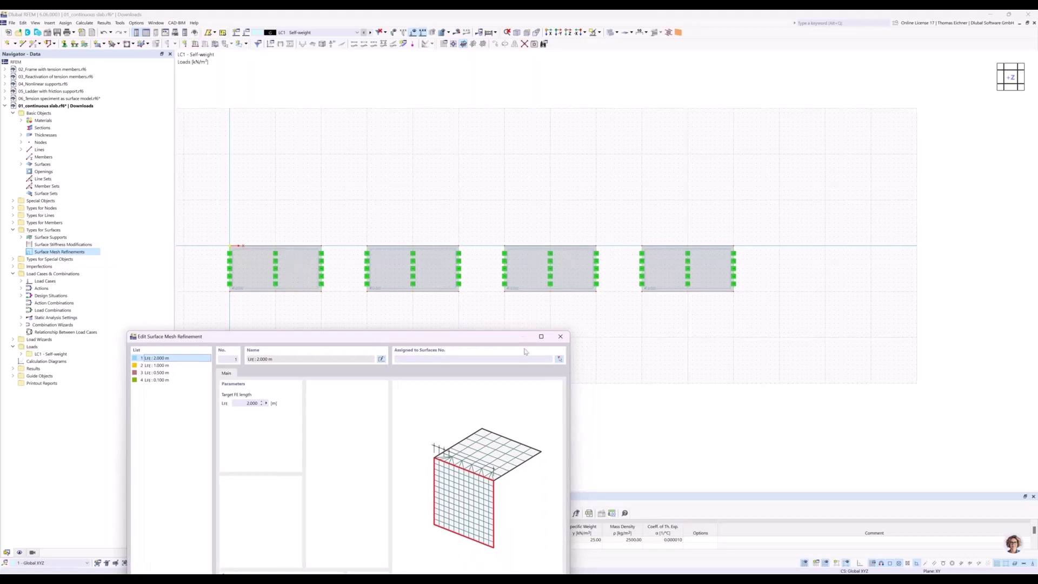
left_click_drag(407, 337, 383, 318)
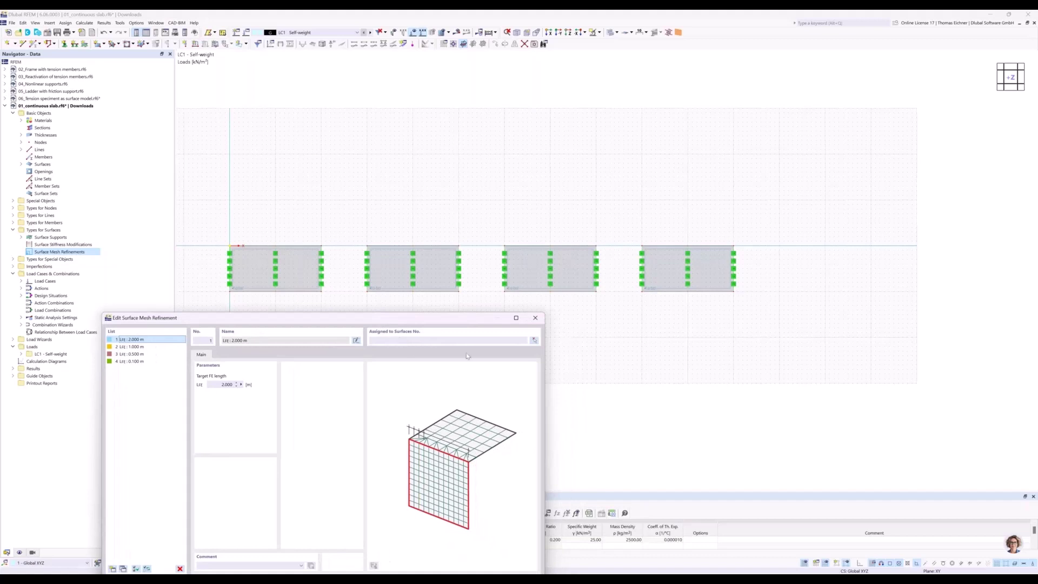
left_click(534, 342)
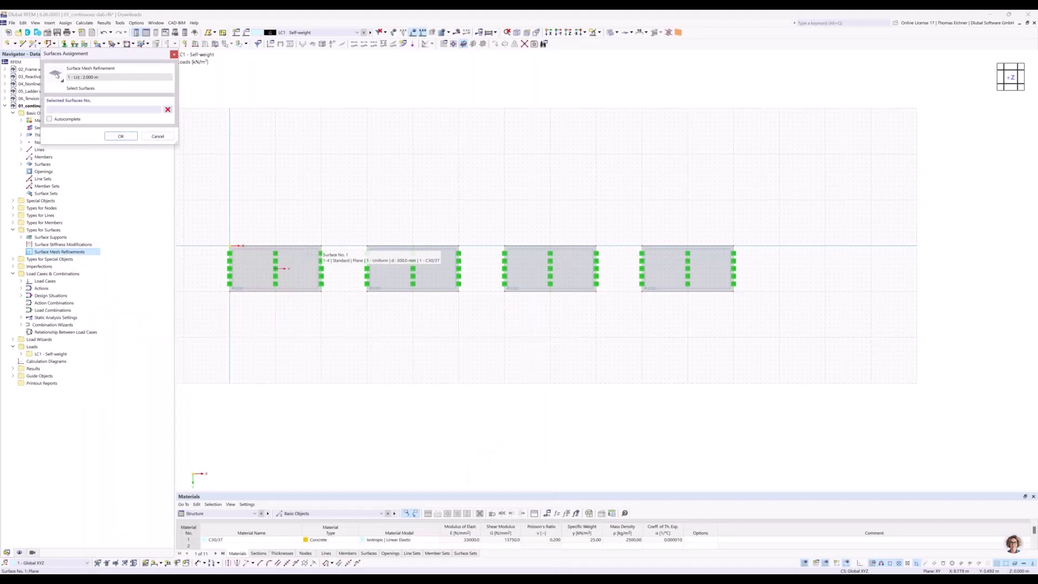
left_click(308, 254)
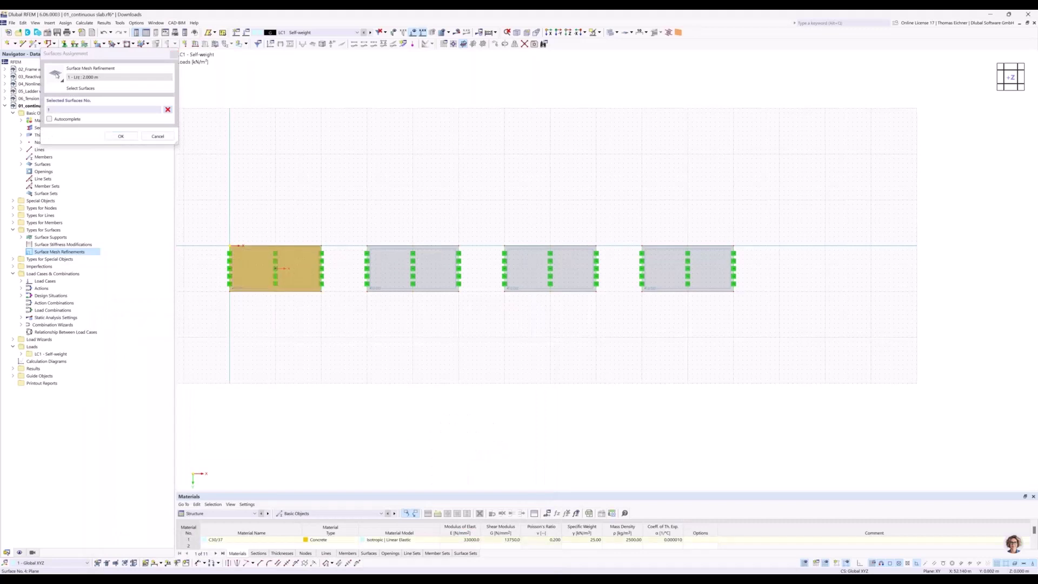
left_click(128, 137)
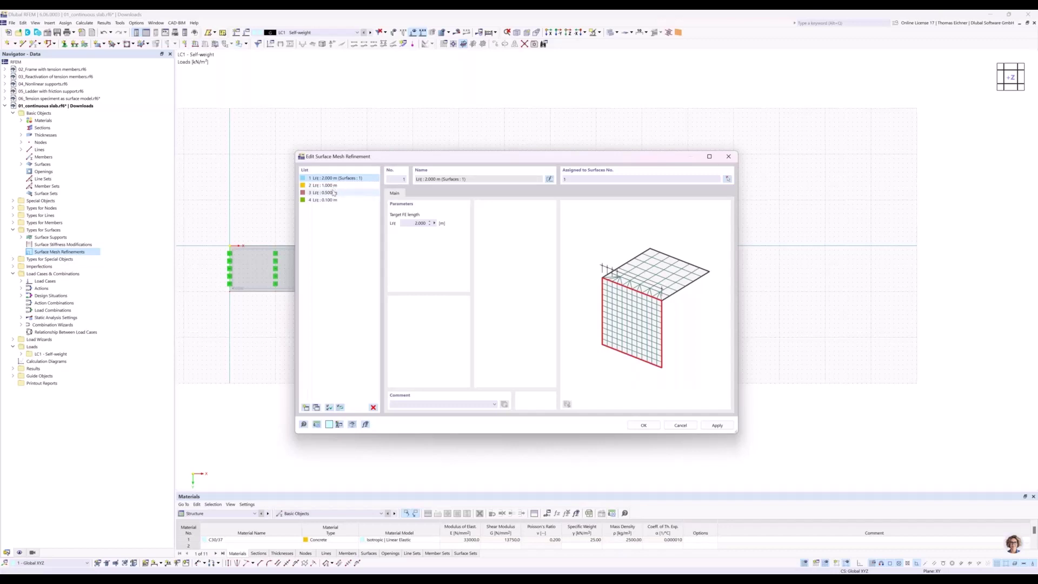
- Assign the 1 m, 0.5 m and 0.1 m surface mesh refinements to surfaces 2, 3 and 4 respectively, and confirm the assignments
left_click_drag(369, 163, 378, 317)
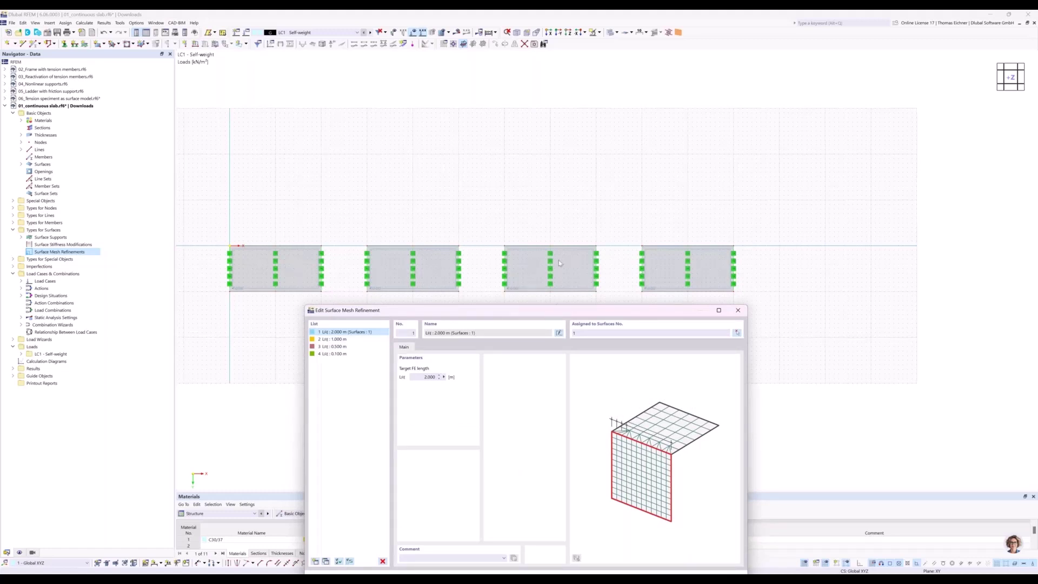
left_click(334, 339)
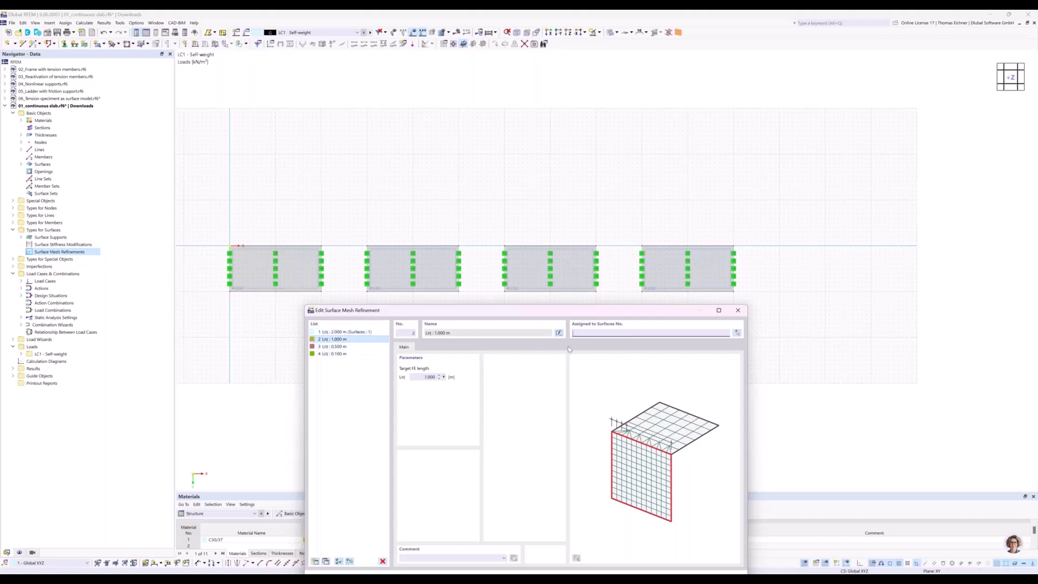
left_click(363, 347)
left_click(591, 333)
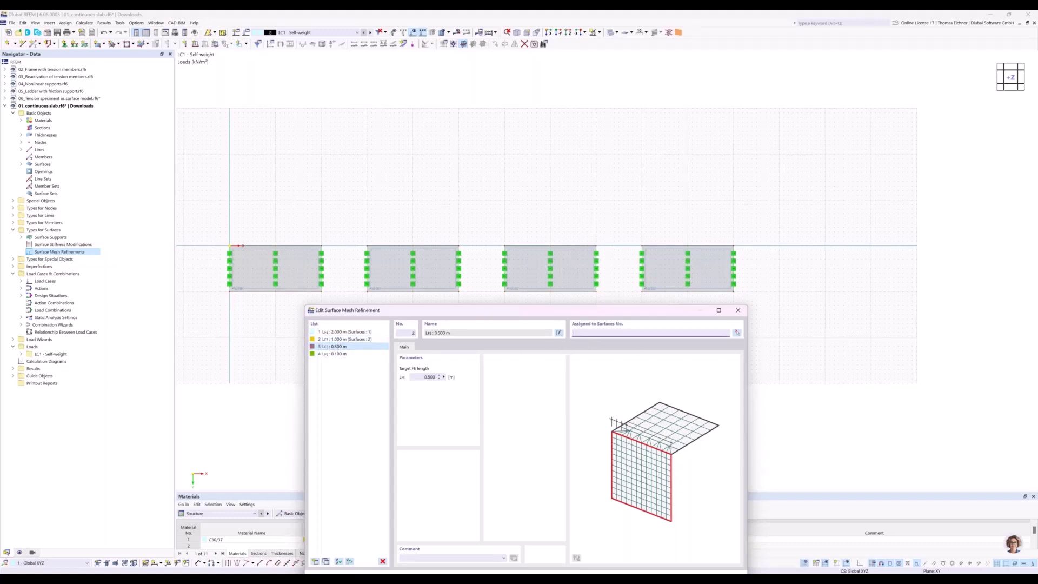
type("3")
left_click(361, 357)
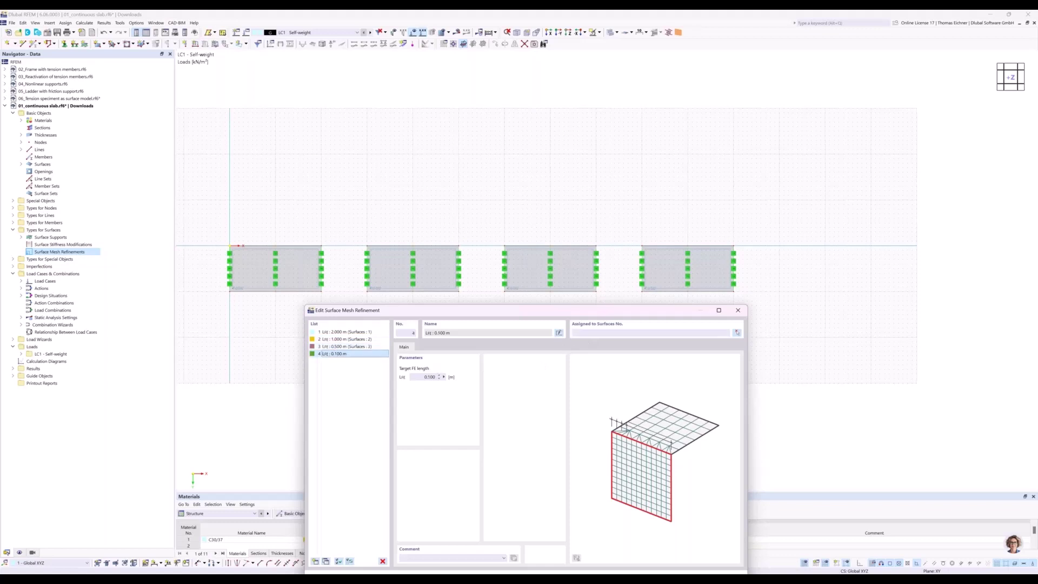
type("4")
left_click(346, 339)
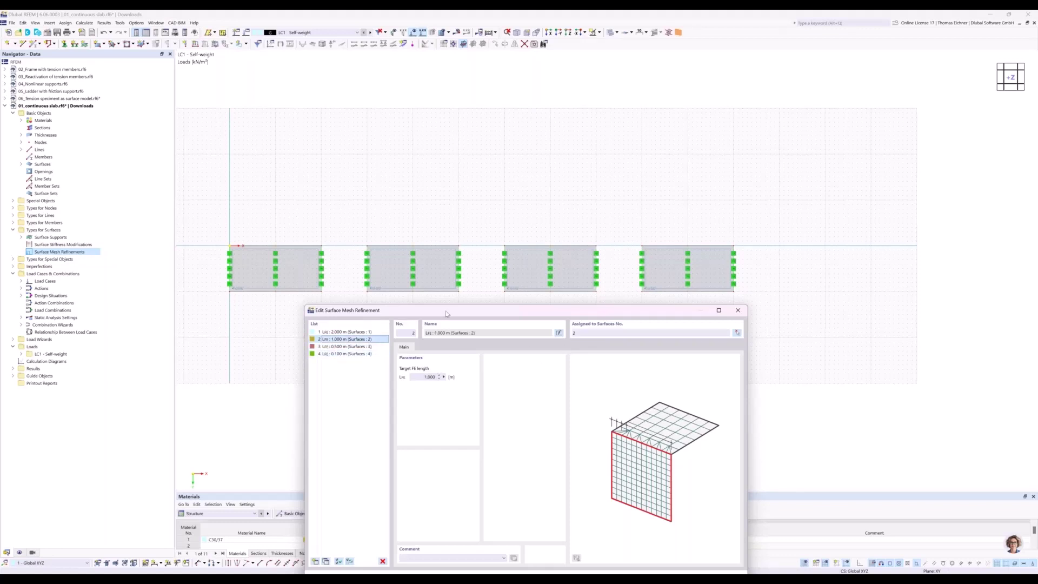
left_click_drag(444, 306, 635, 155)
left_click(546, 205)
left_click_drag(546, 162, 518, 309)
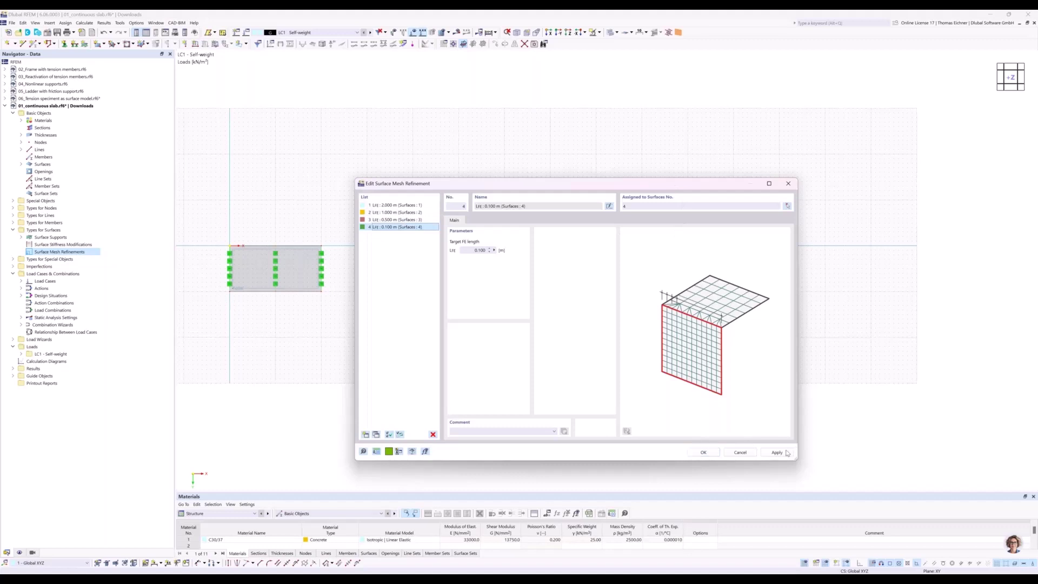
left_click(704, 453)
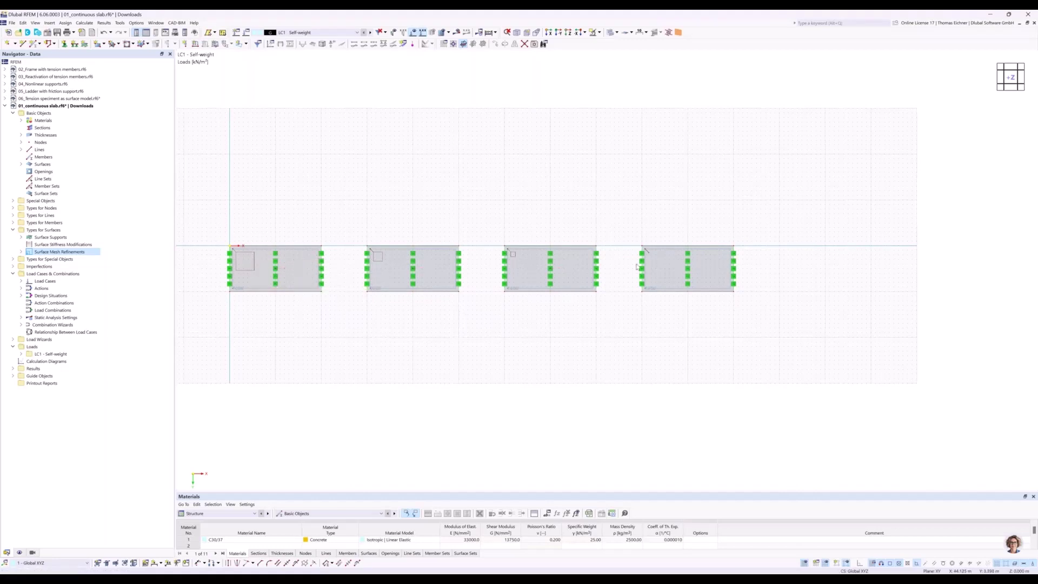
- Start a new single beam member and create a new massive rectangular C30/37 concrete section for it
middle_click_drag(799, 182, 546, 199)
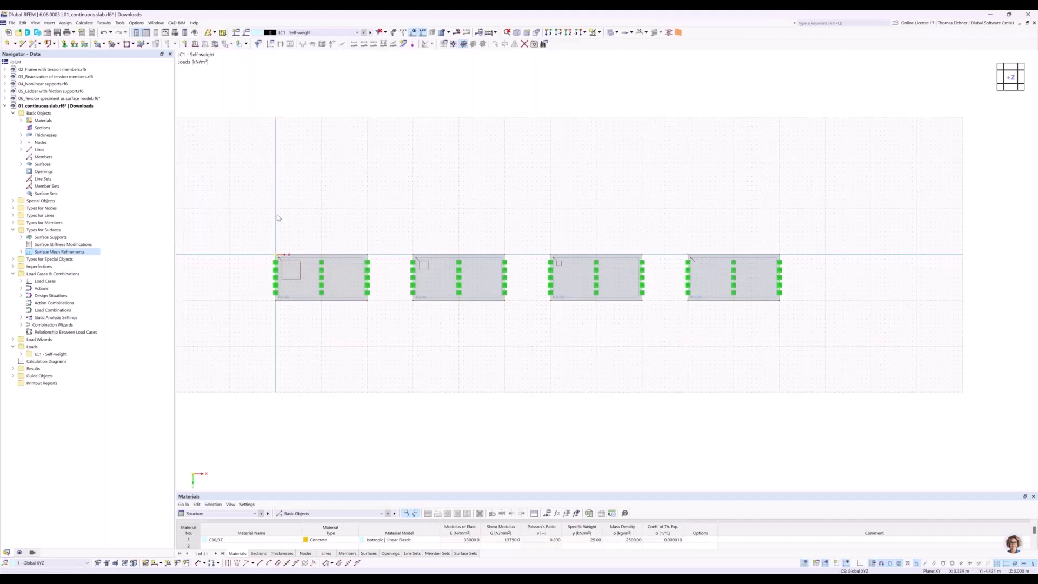
middle_click_drag(620, 203, 591, 205)
middle_click_drag(730, 206, 654, 175)
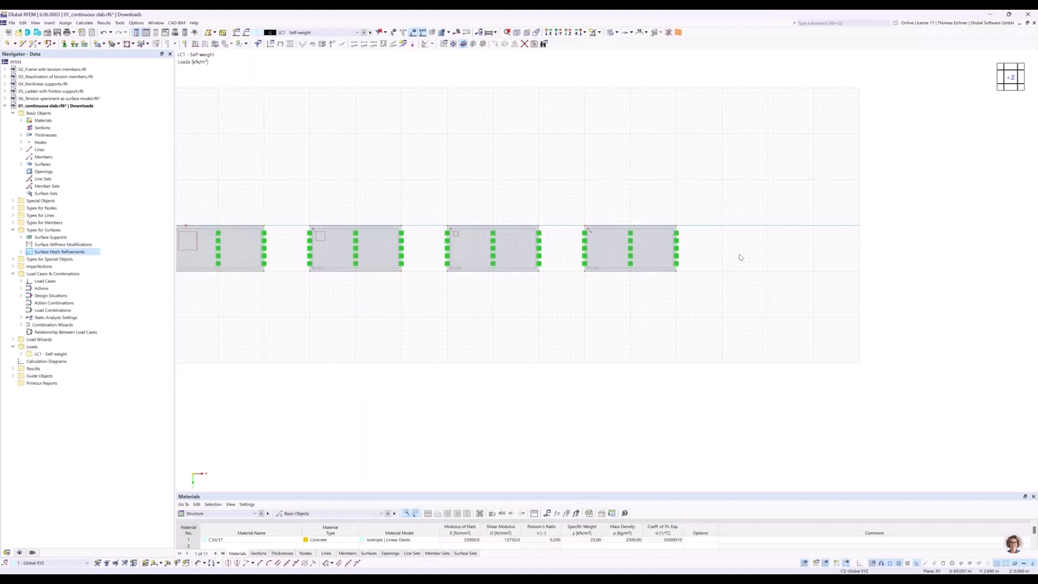
middle_click_drag(780, 254, 690, 244)
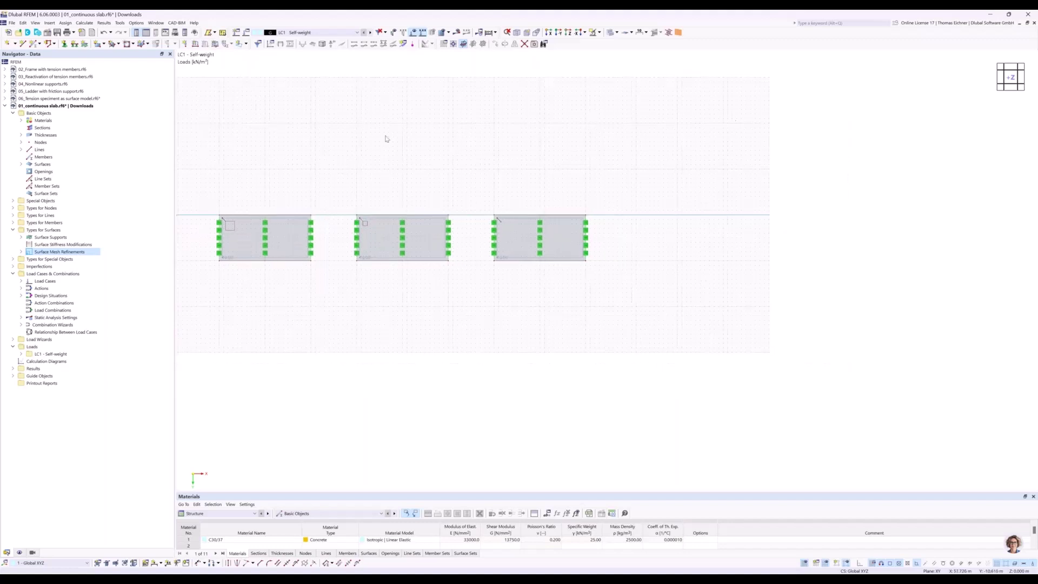
left_click(33, 43)
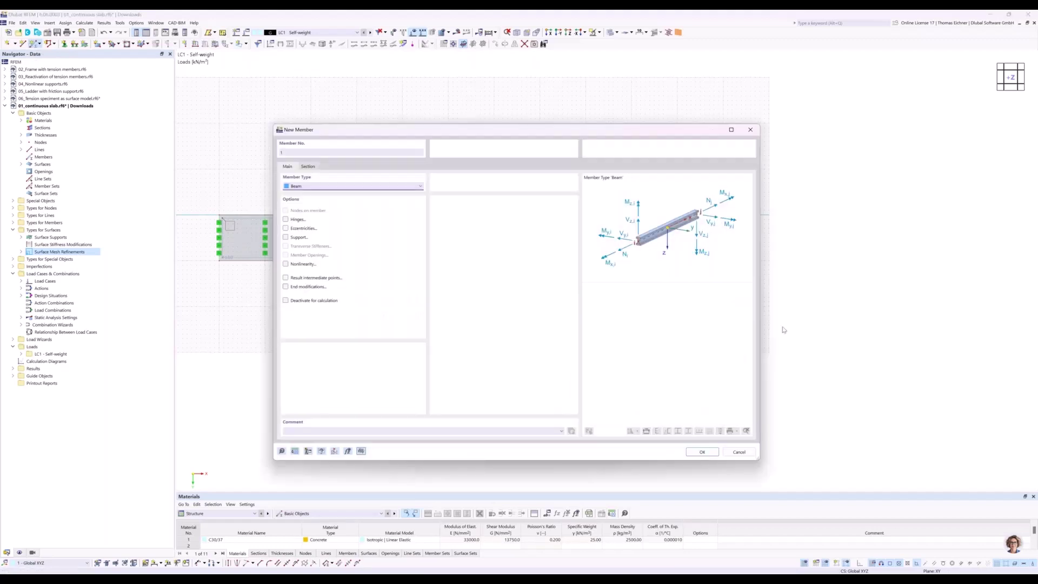
left_click(307, 168)
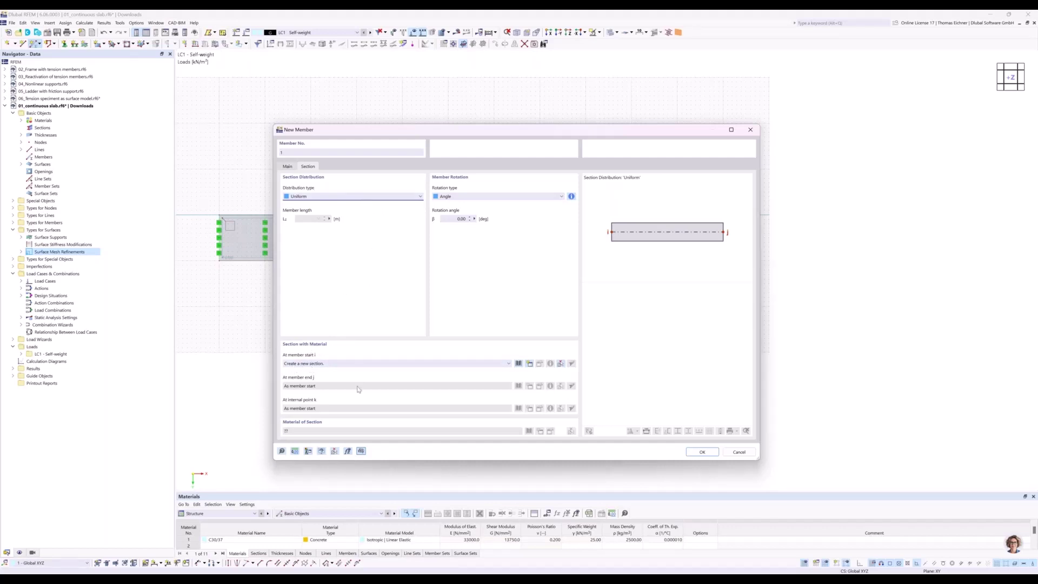
left_click(349, 364)
left_click(348, 364)
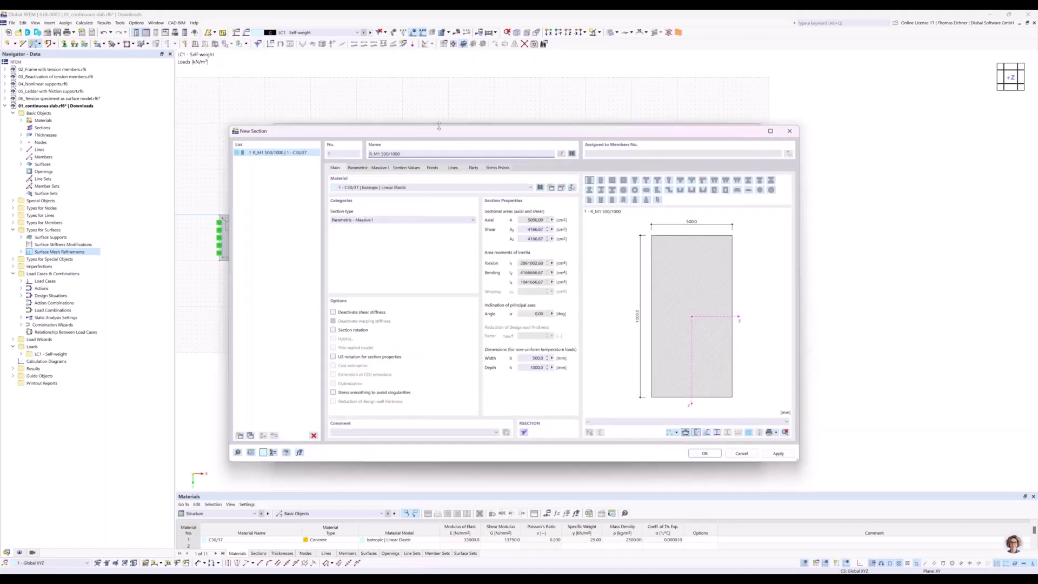
left_click_drag(562, 127, 701, 103)
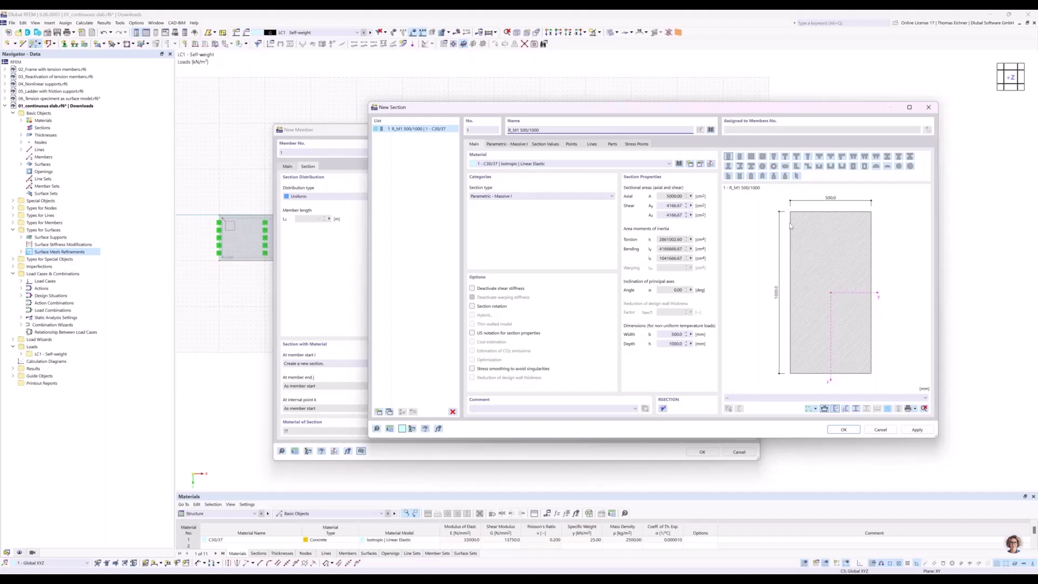
- Set the massive rectangular section's width b to 1000 mm and height h to 300 mm, and accept the section
left_click(511, 145)
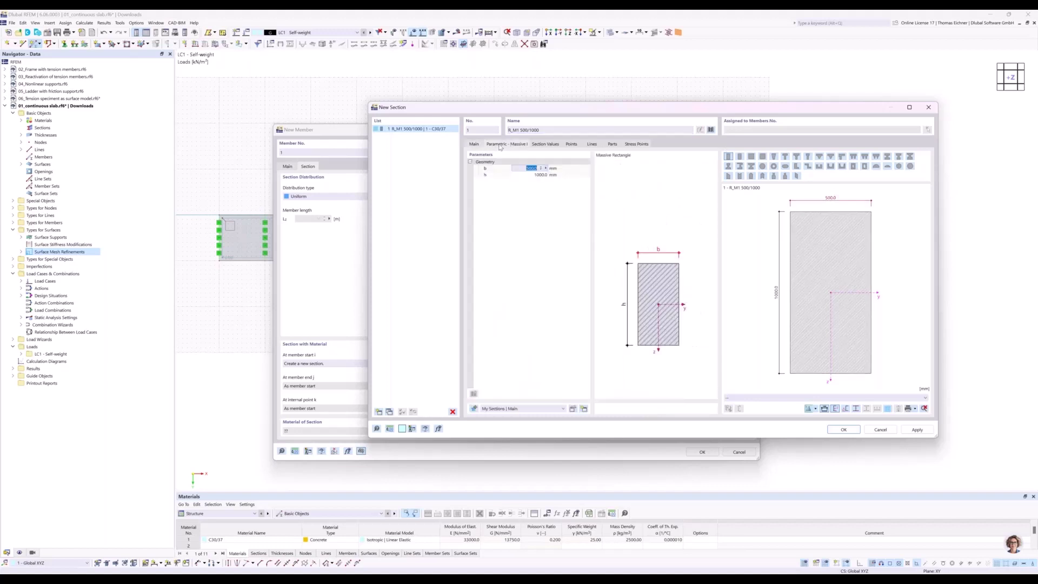
left_click(517, 203)
left_click(527, 168)
type("10")
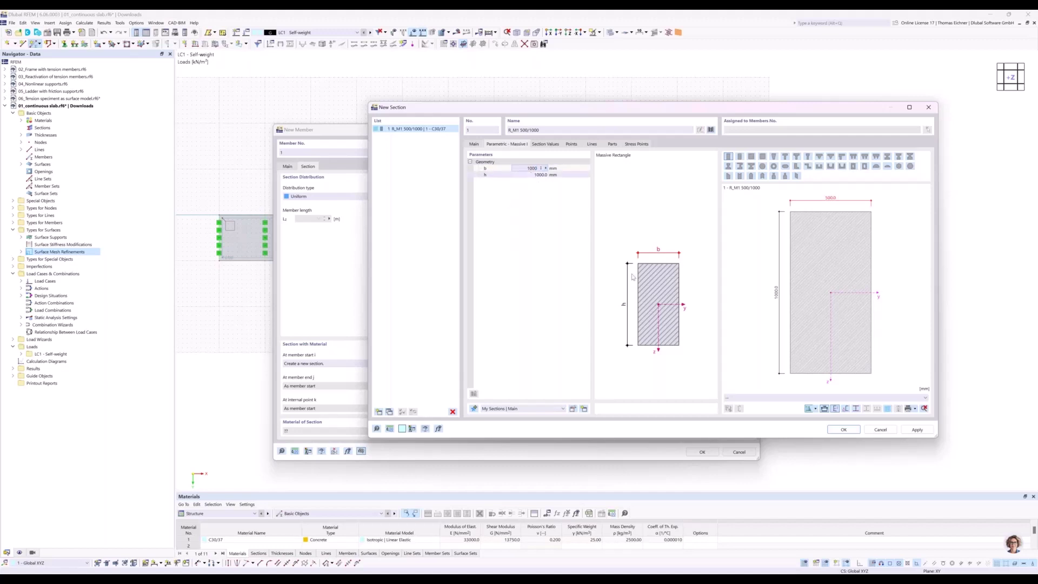
key("Tab")
type("3")
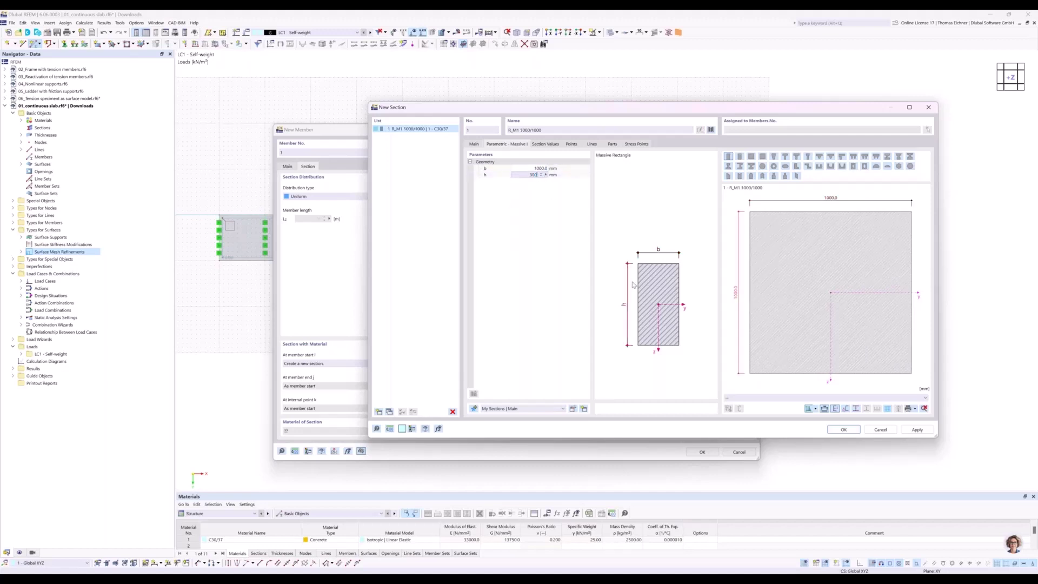
key("shift+Tab")
key("Tab")
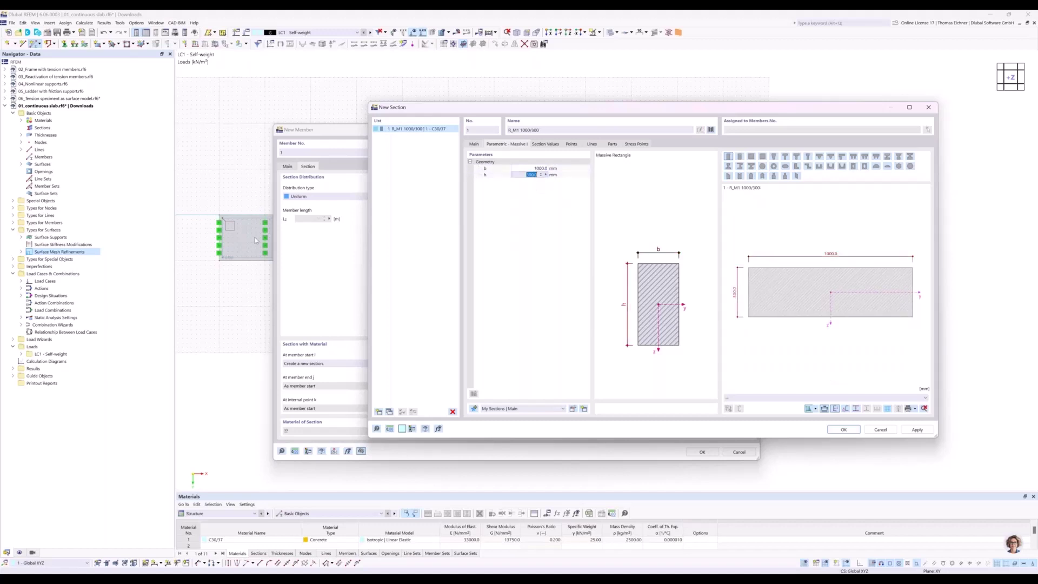
key("shift+Tab")
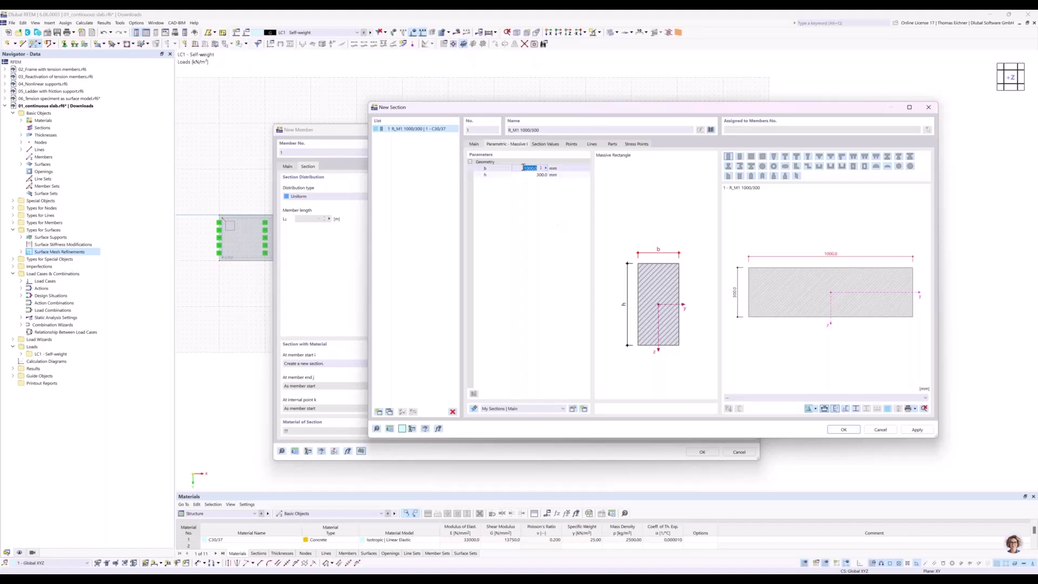
left_click(545, 174)
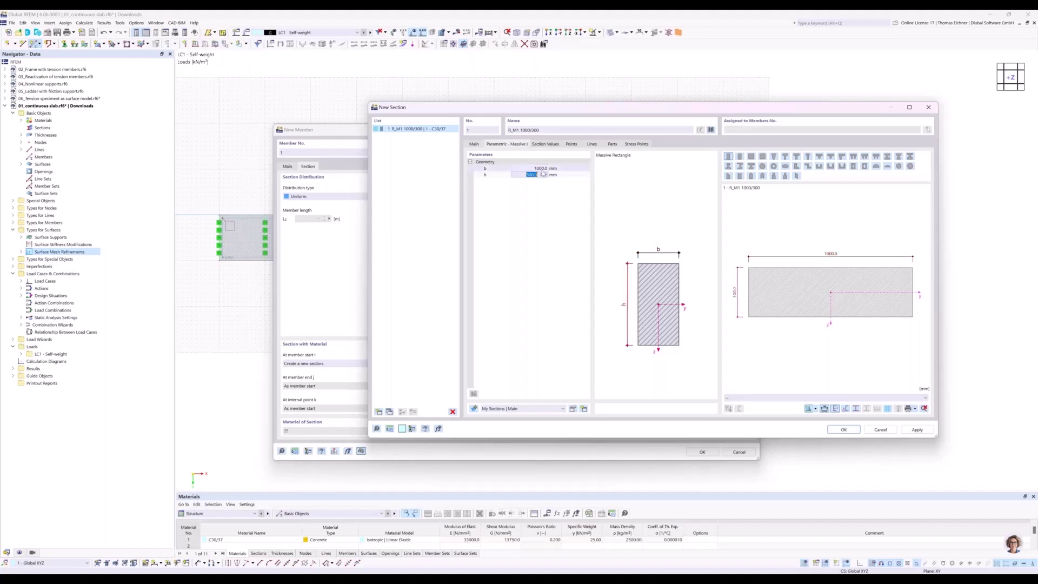
left_click(844, 430)
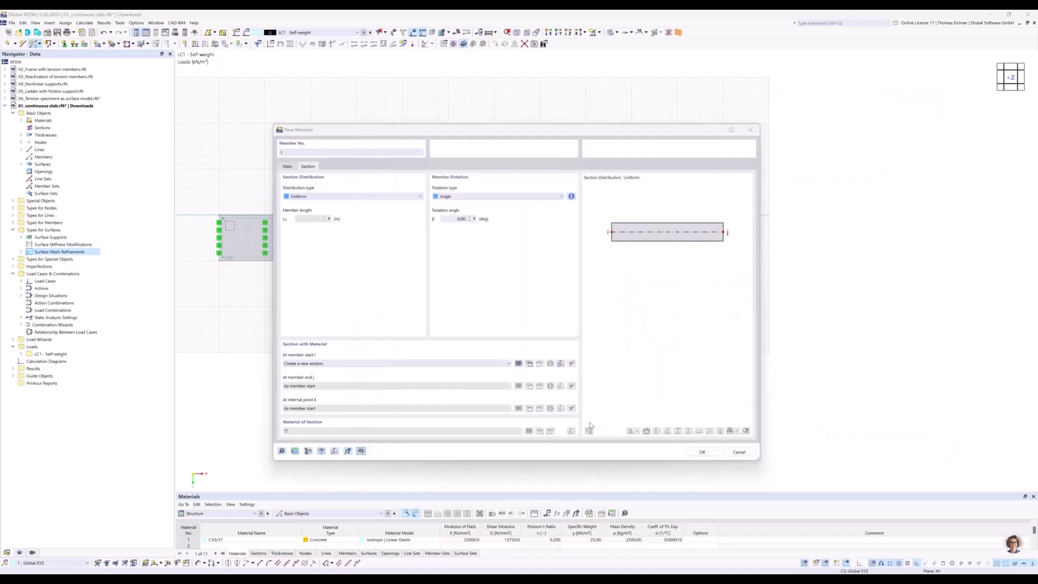
- Draw a 10 m long beam along X beside the fourth slab, ending at X 70 m, Y 2.5 m
left_click(698, 454)
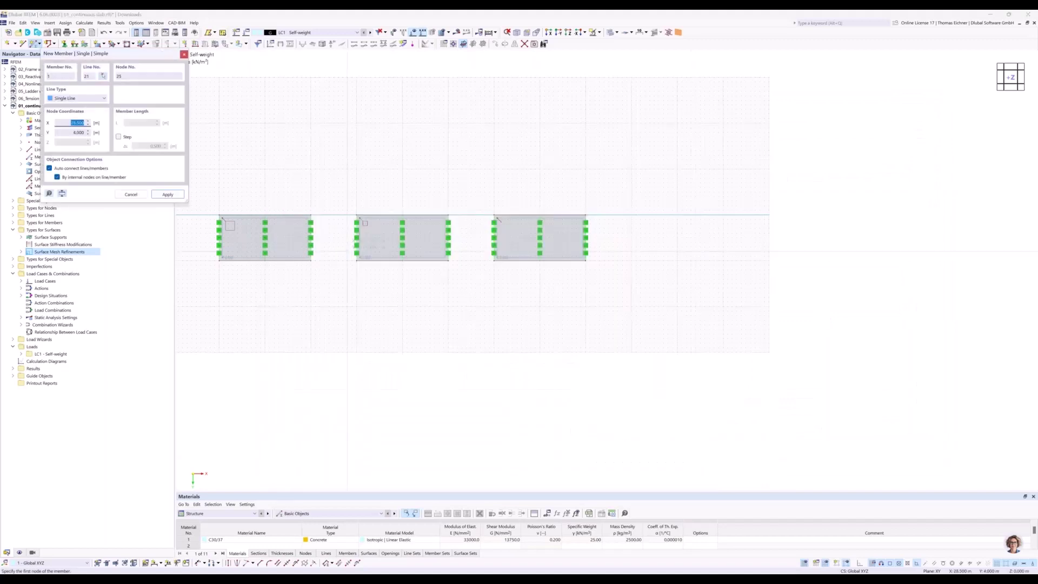
left_click(631, 237)
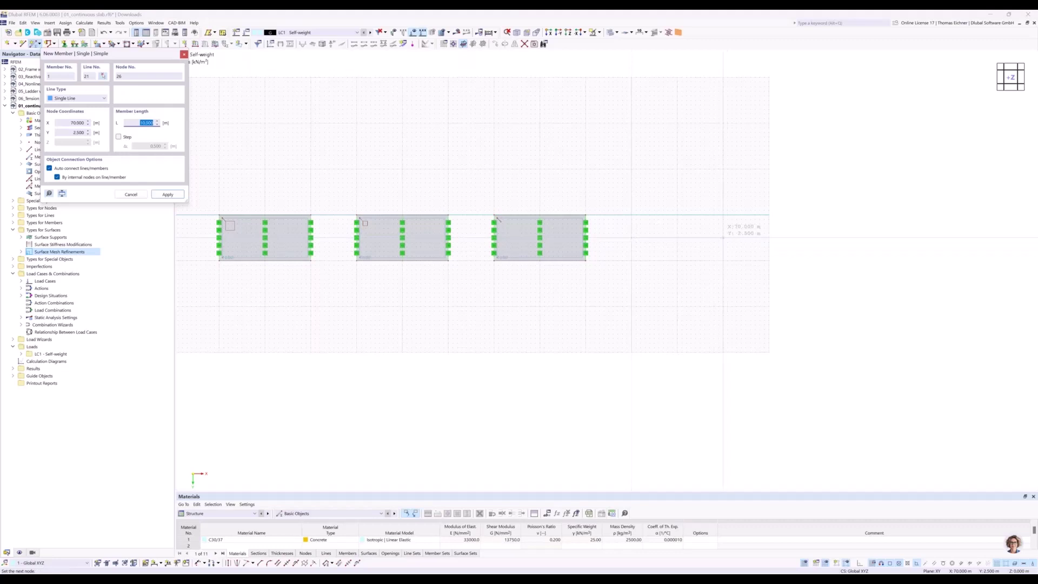
left_click(723, 237)
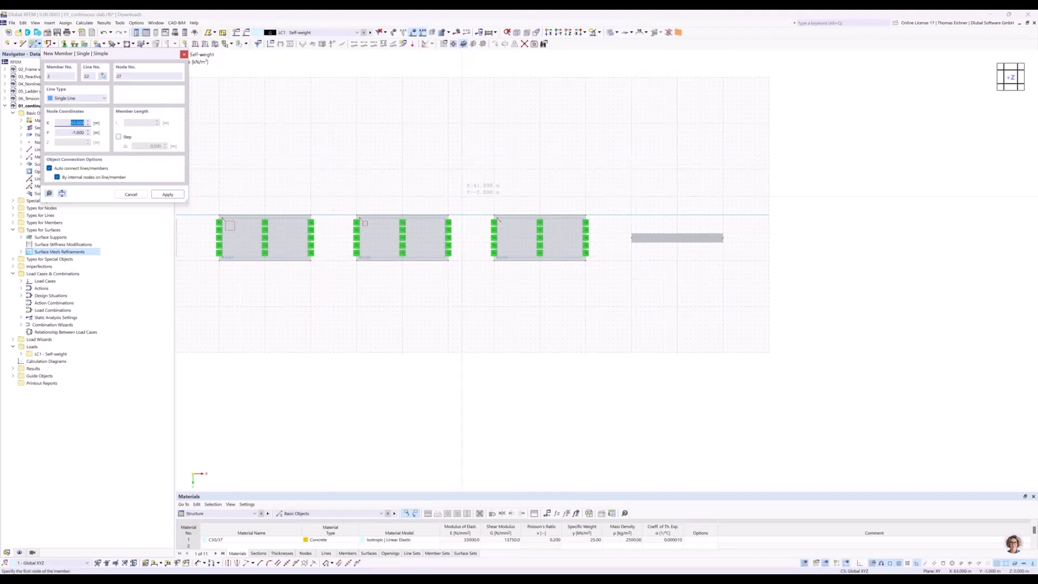
key("Escape")
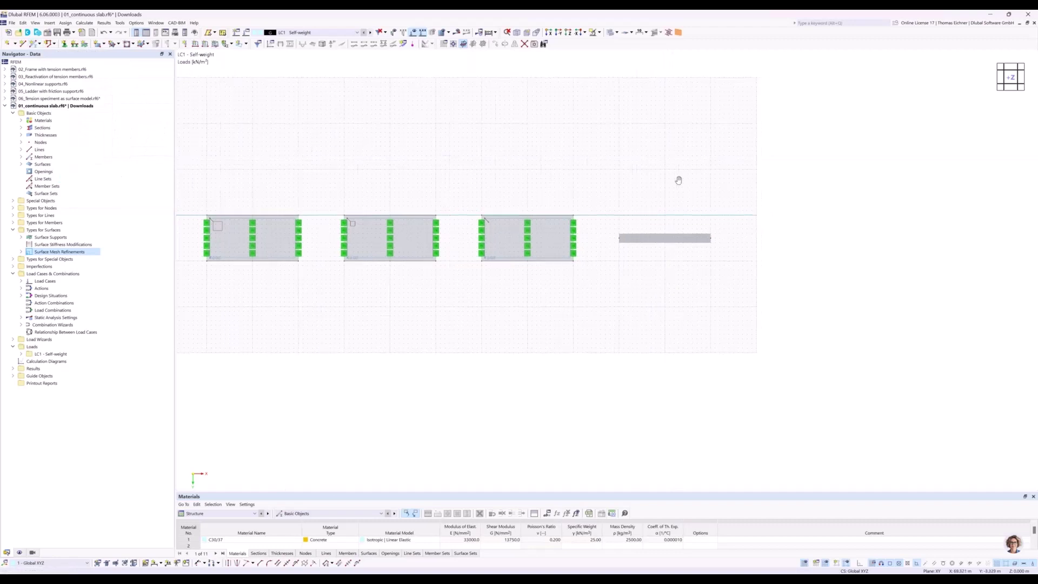
- Divide the beam using one intermediate node, with the option to create 'On Member' nodes without dividing the member
scroll(639, 220, "up", 5)
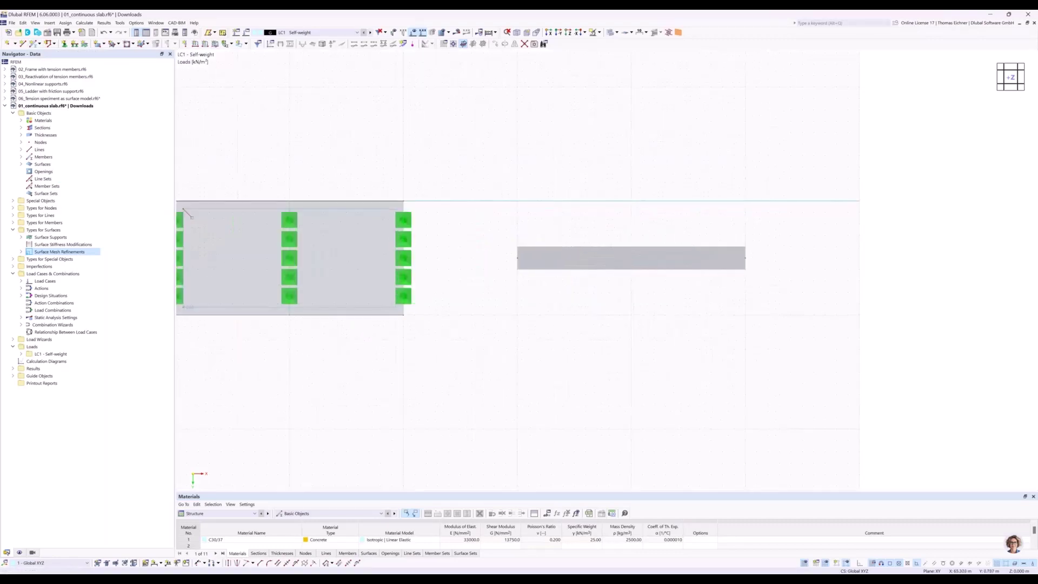
middle_click_drag(569, 282, 517, 285)
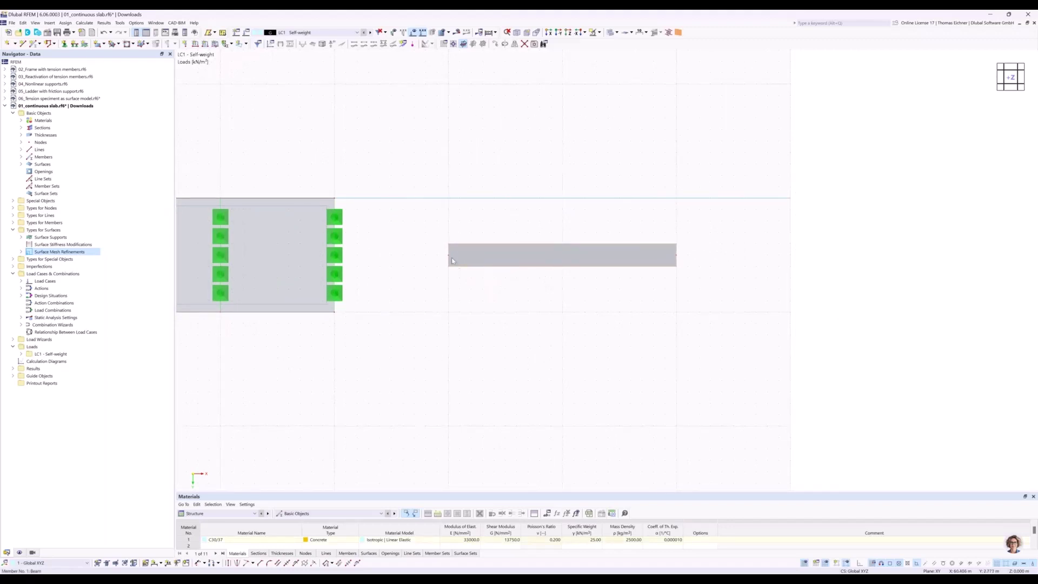
mouse_move(677, 259)
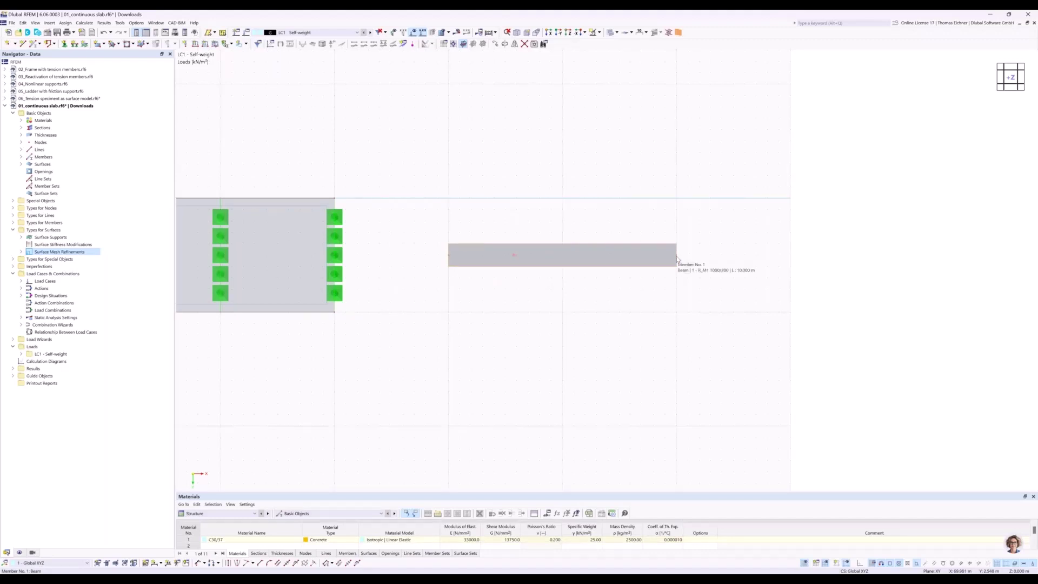
right_click(581, 256)
mouse_move(614, 279)
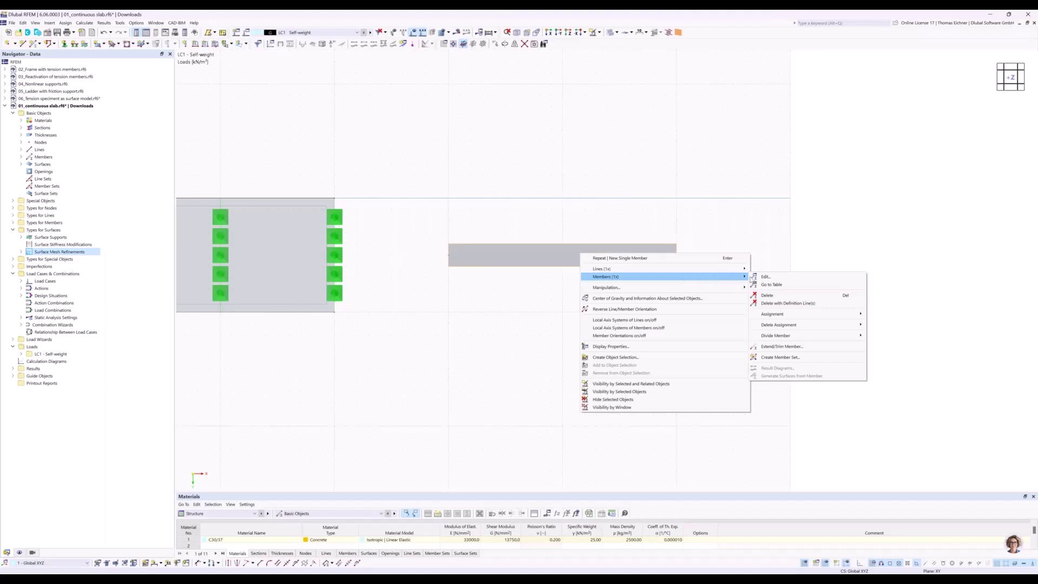
mouse_move(787, 339)
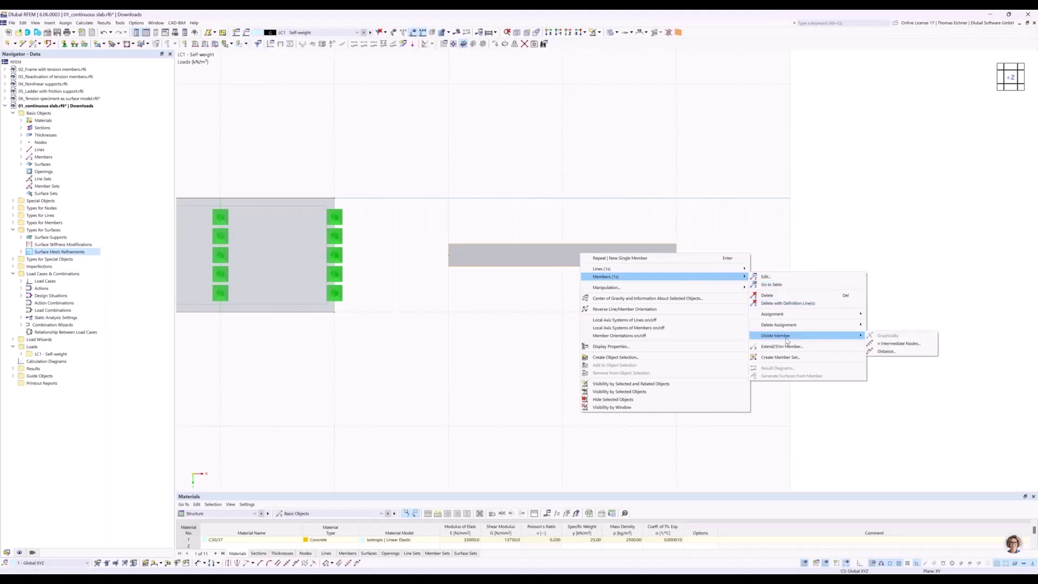
left_click(892, 349)
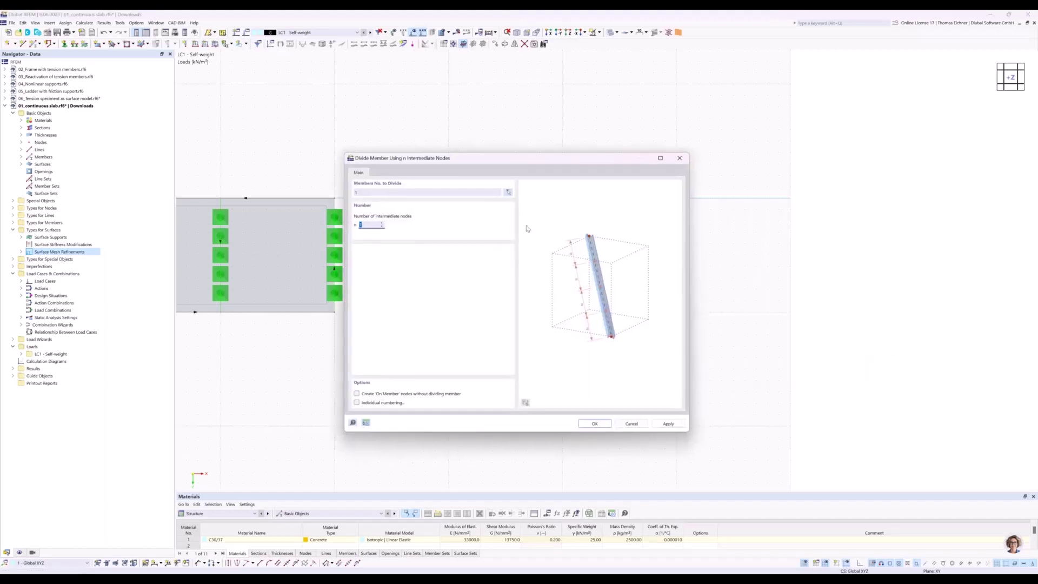
left_click_drag(533, 159, 791, 156)
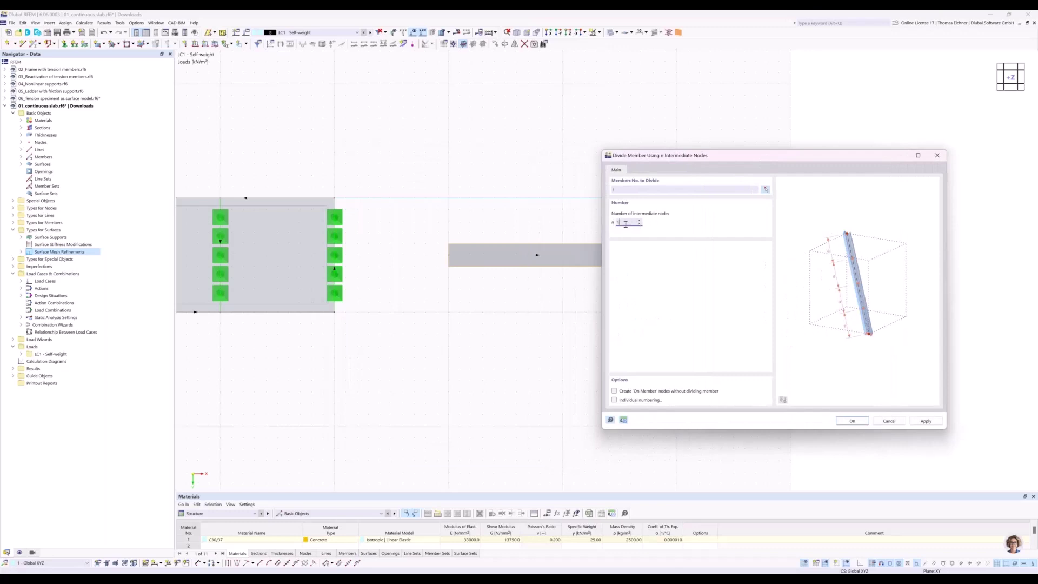
left_click_drag(673, 156, 788, 117)
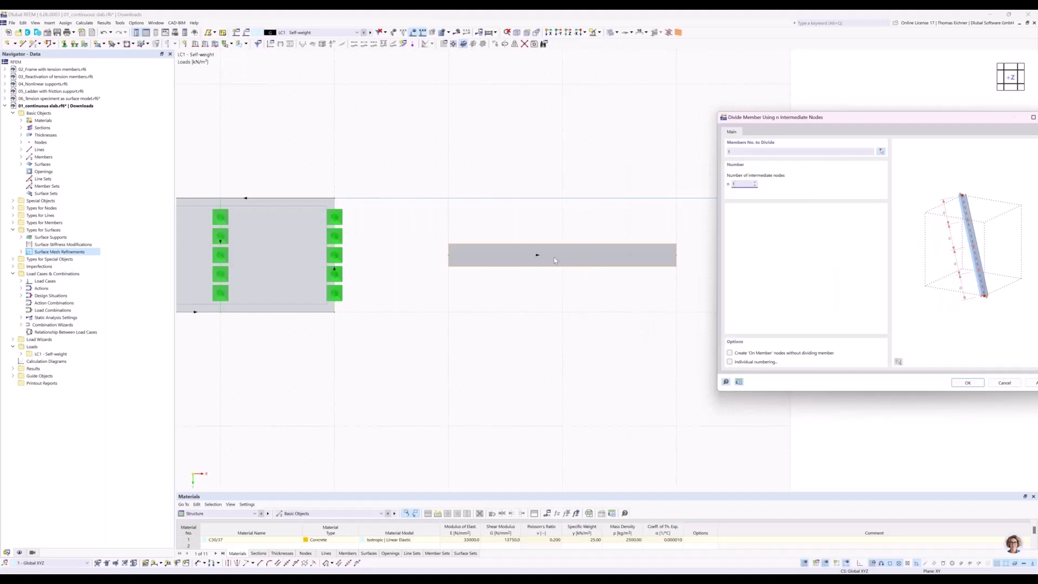
left_click_drag(855, 120, 832, 104)
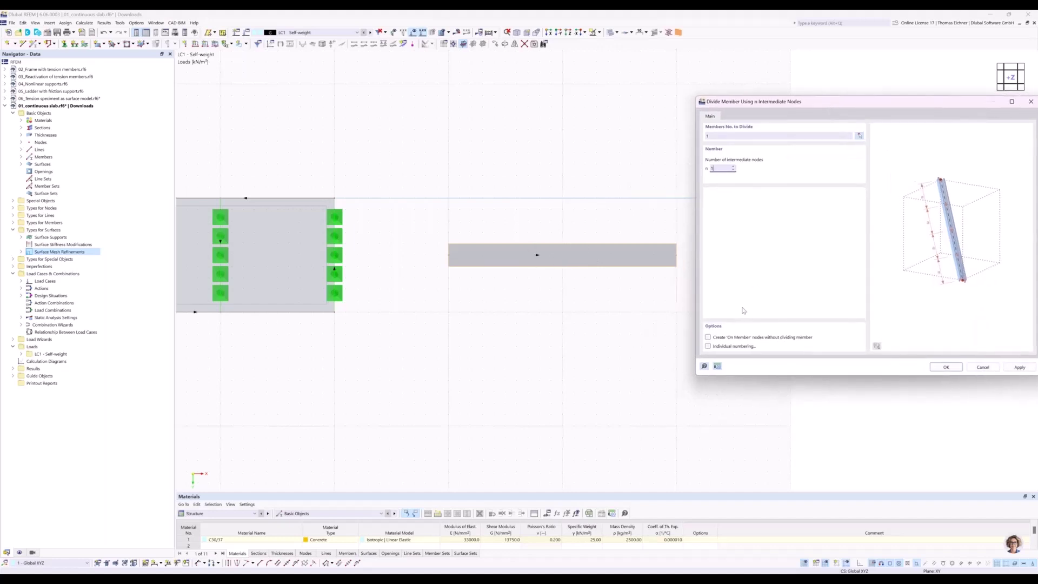
left_click(708, 338)
left_click(956, 371)
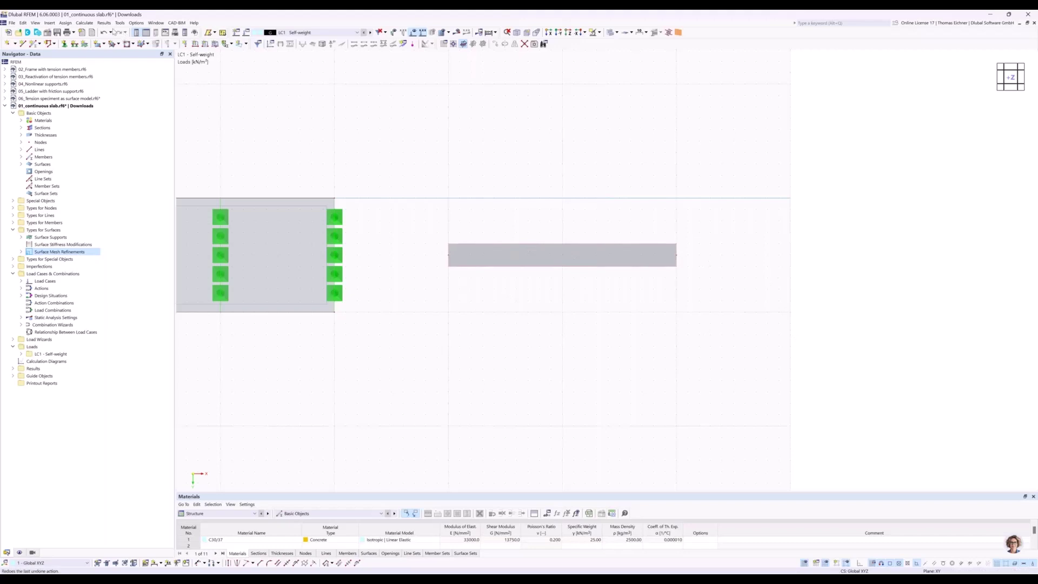
- Edit the hinged nodal support type so that it also restrains the rotation about X
left_click(64, 47)
left_click_drag(527, 203, 844, 201)
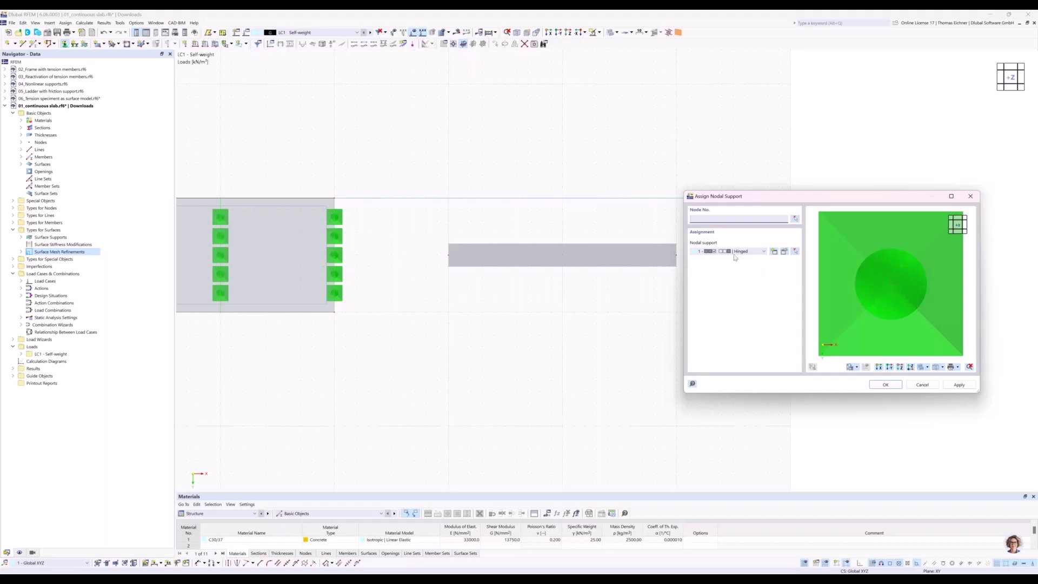
left_click(783, 255)
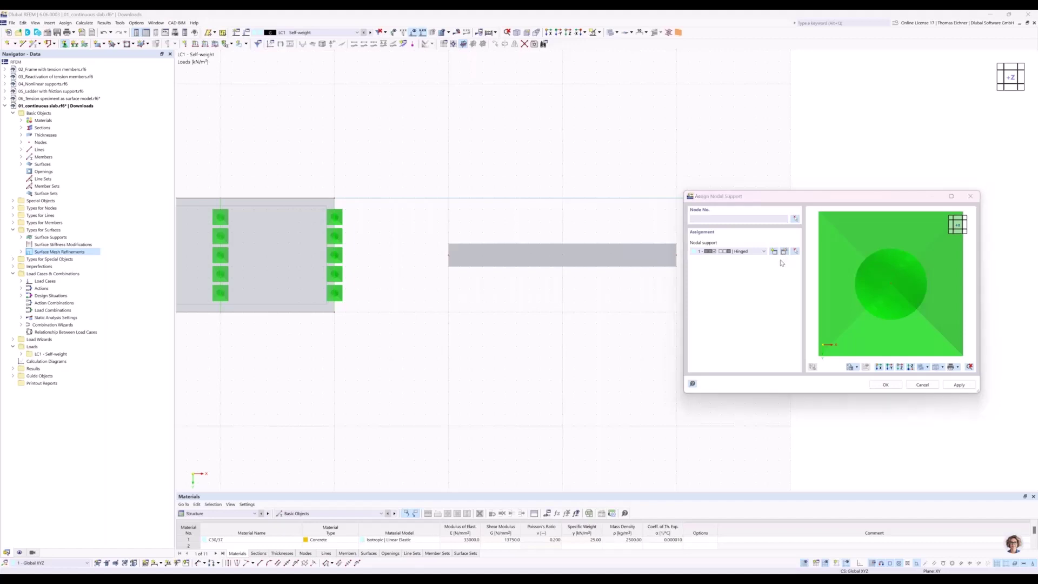
left_click_drag(559, 134, 681, 122)
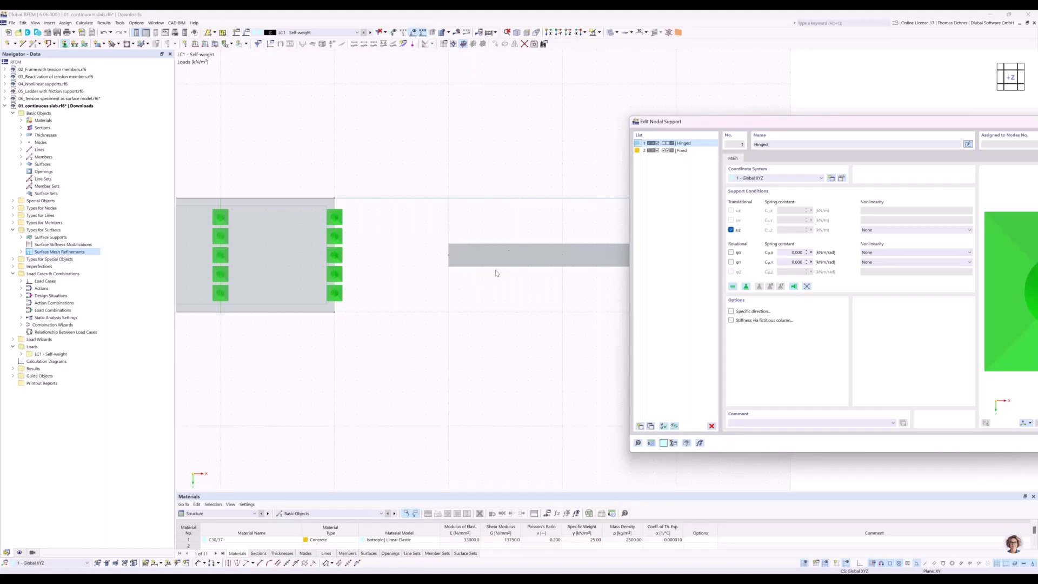
left_click(731, 252)
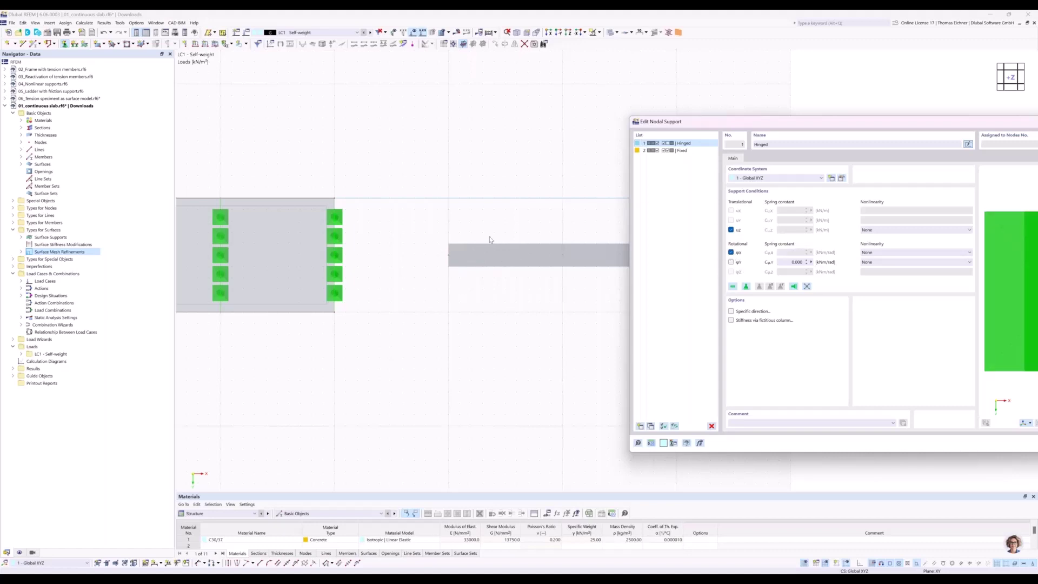
left_click_drag(812, 123, 603, 176)
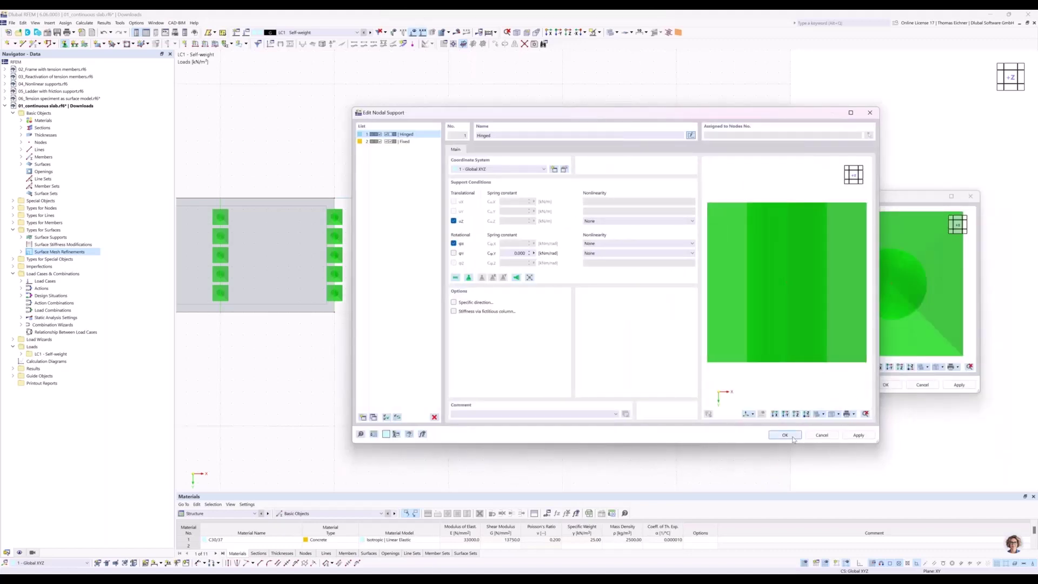
key("Return")
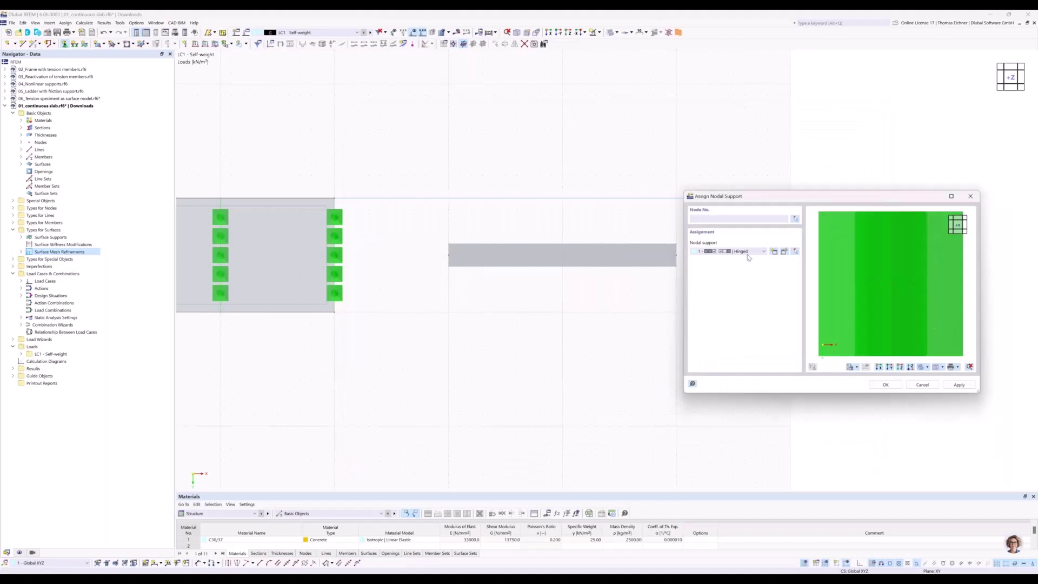
- Assign the hinged nodal support to the beam's two end nodes and its intermediate node
left_click_drag(731, 196, 576, 306)
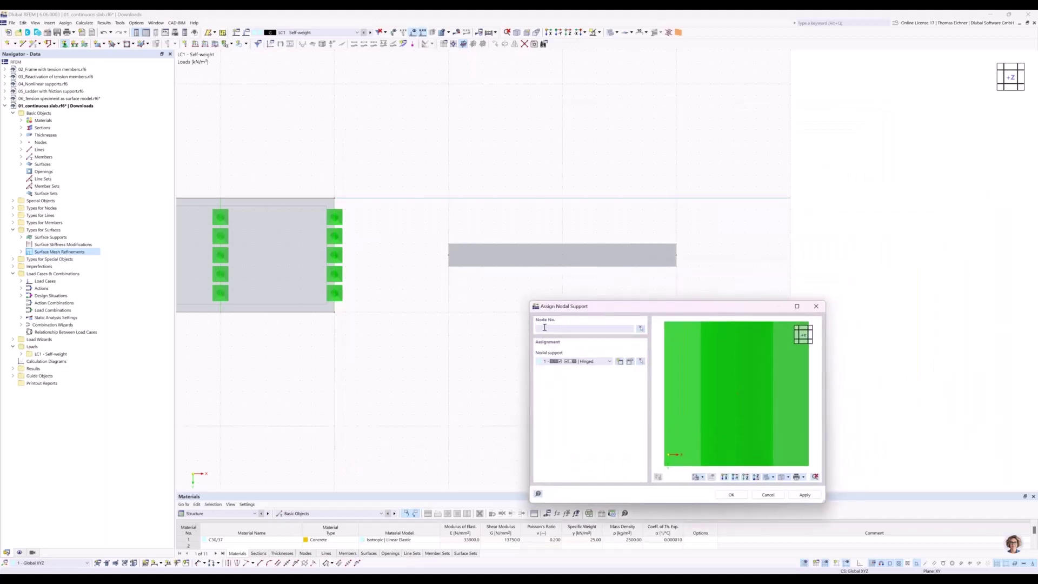
left_click(551, 327)
left_click(641, 330)
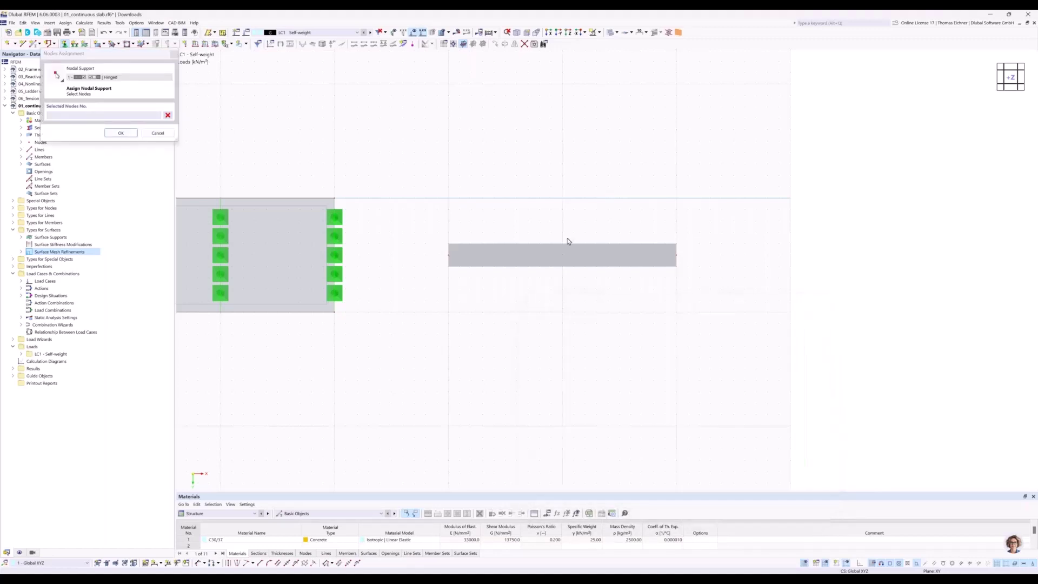
left_click_drag(753, 196, 720, 184)
left_click(131, 136)
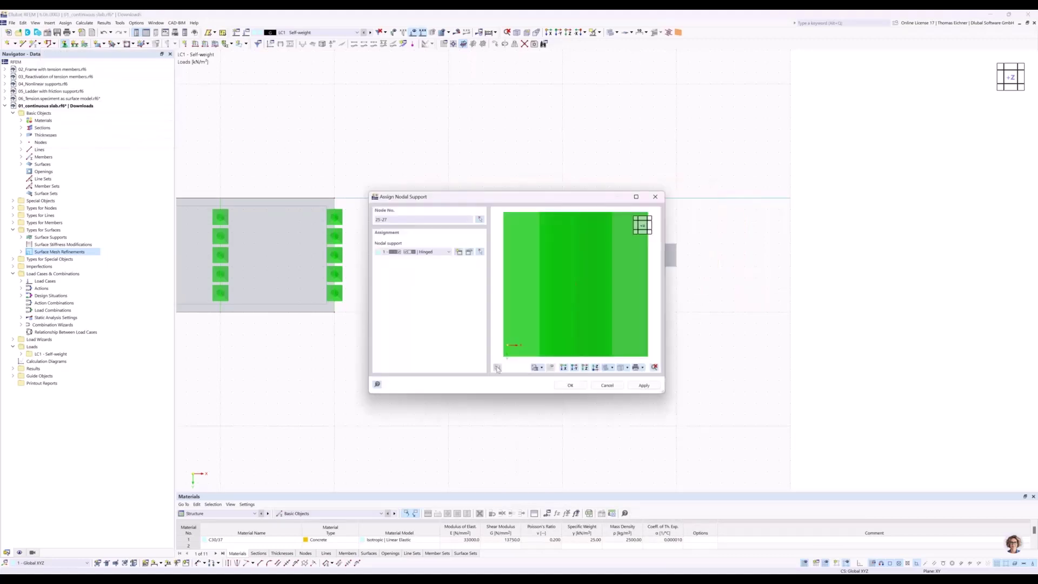
left_click(579, 385)
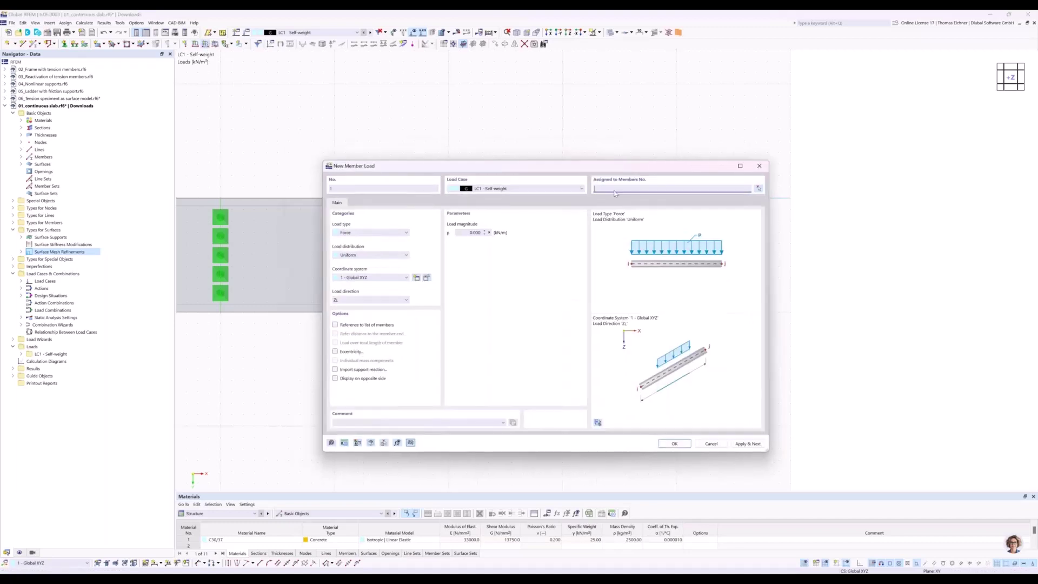
- Apply a uniform 10 kN/m force in the global Z direction to the beam in load case LC1
type("10")
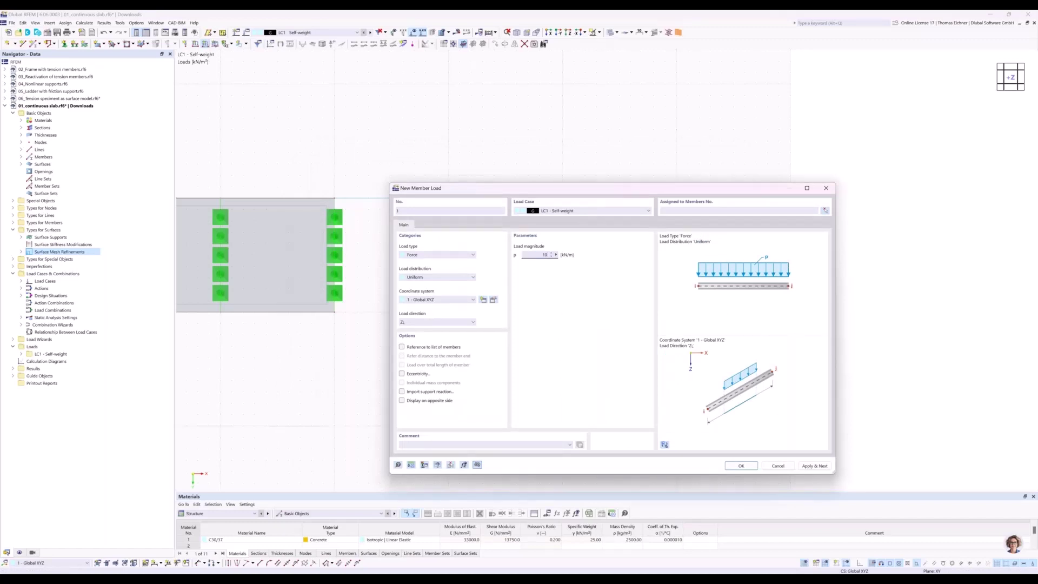
left_click(750, 464)
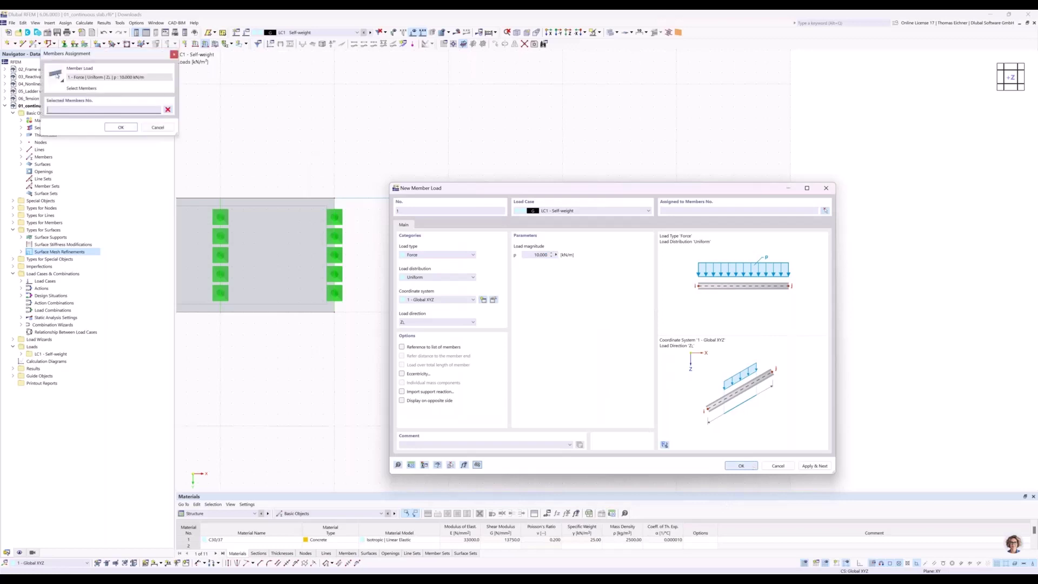
left_click(627, 255)
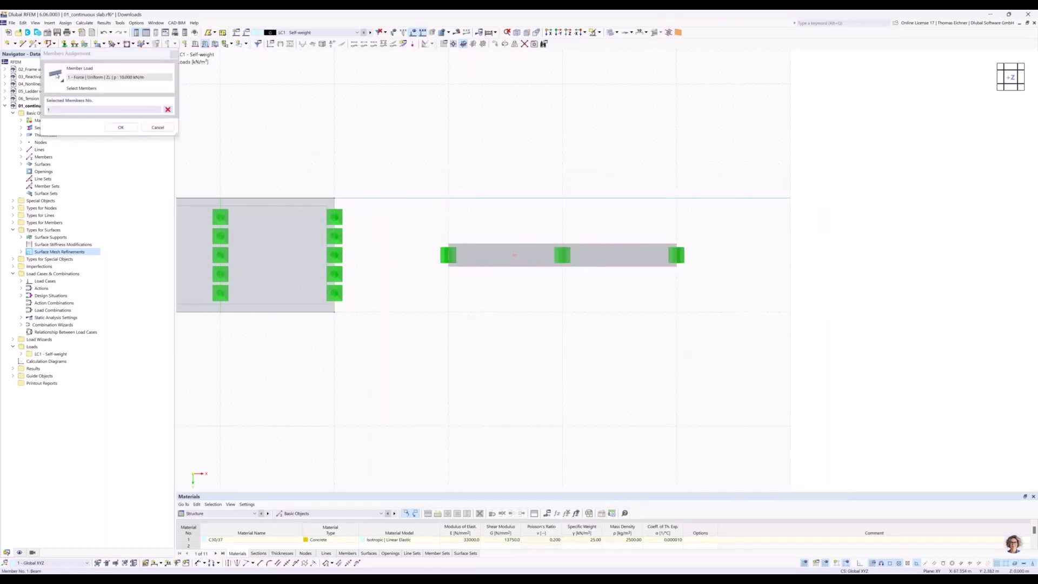
left_click(121, 127)
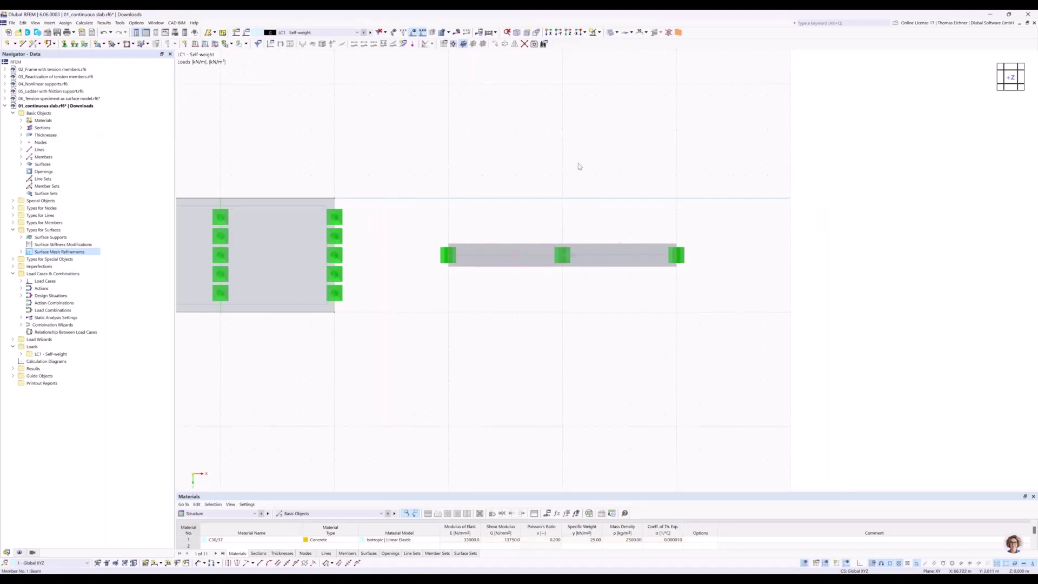
middle_click_drag(567, 254, 629, 109, "ctrl")
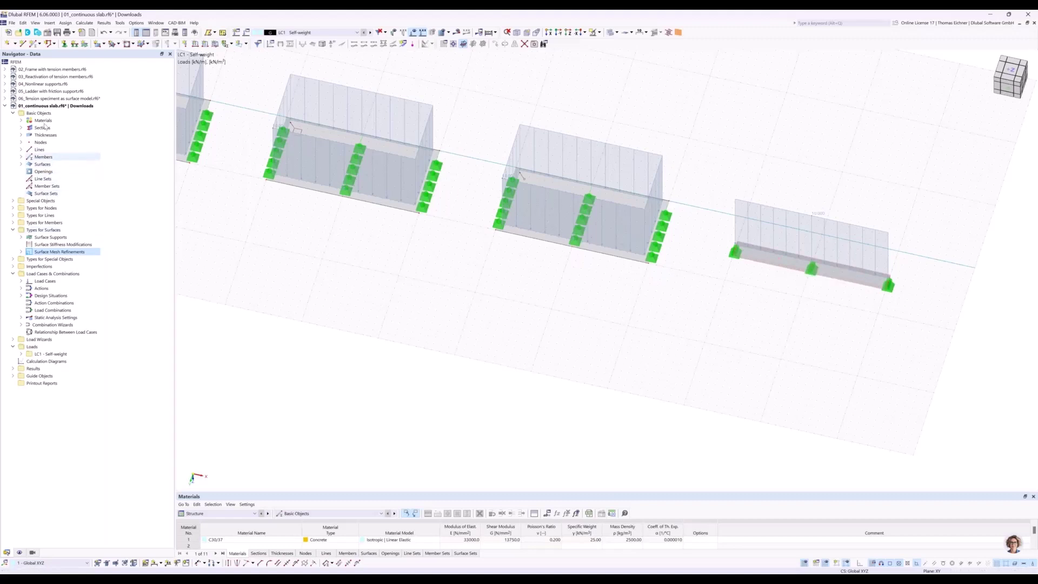
- Make the C30/37 concrete a user-defined material and set its Poisson's ratio to 0
left_click(21, 120)
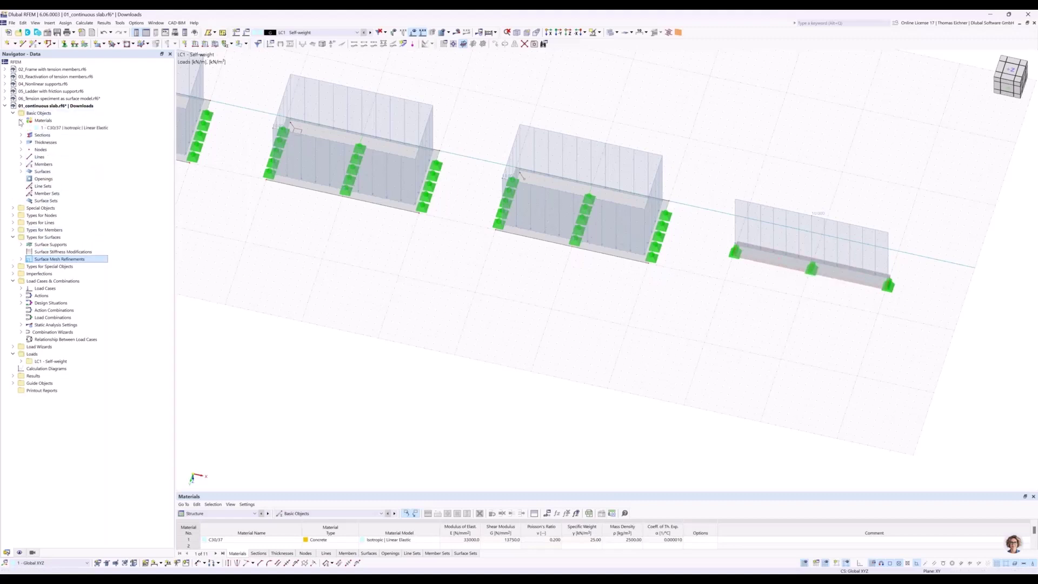
double_click(59, 128)
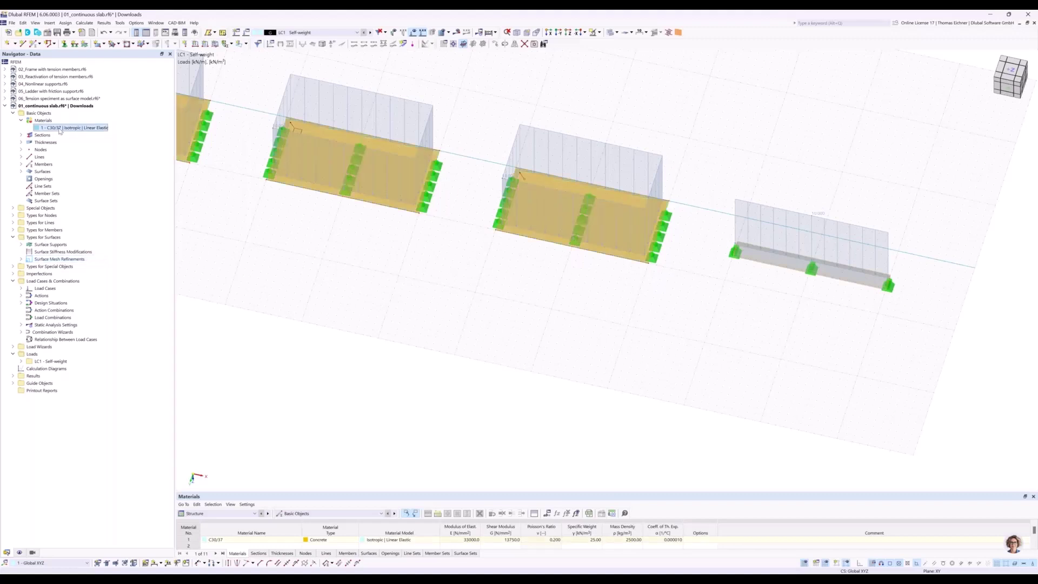
left_click_drag(562, 85, 497, 235)
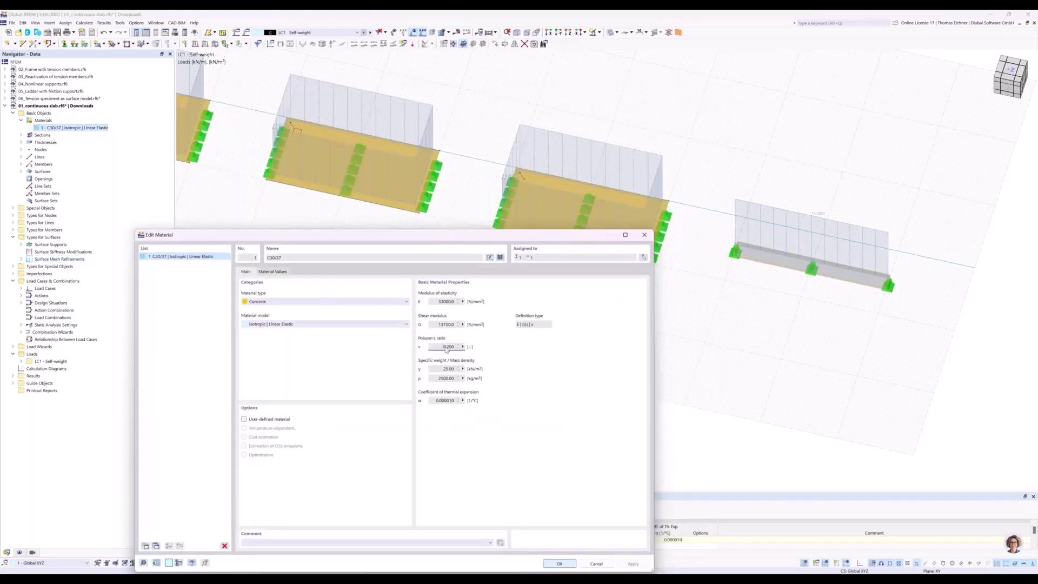
double_click(444, 346)
left_click_drag(515, 238, 478, 279)
left_click_drag(555, 280, 547, 292)
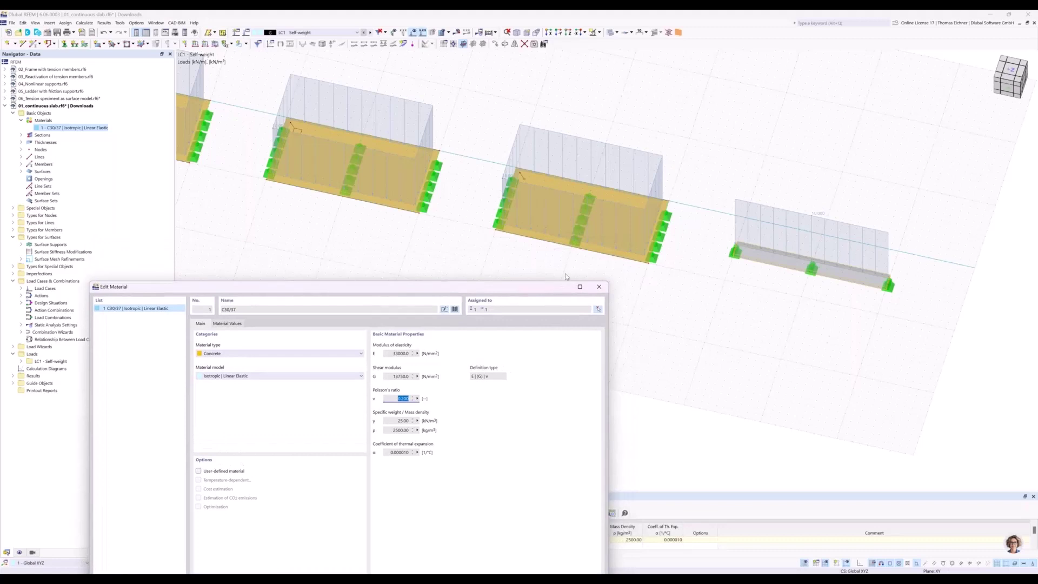
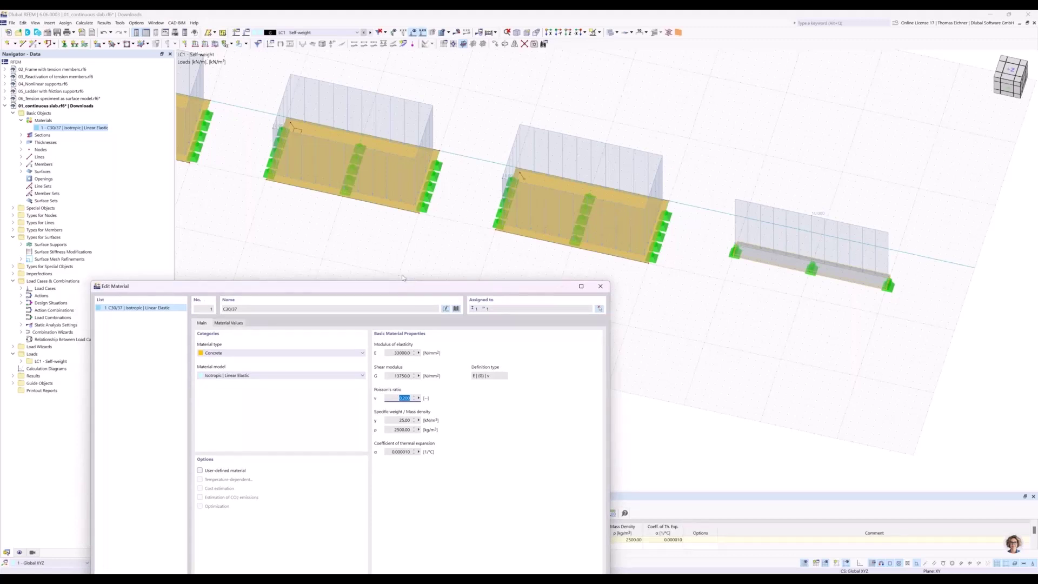
left_click_drag(404, 288, 510, 192)
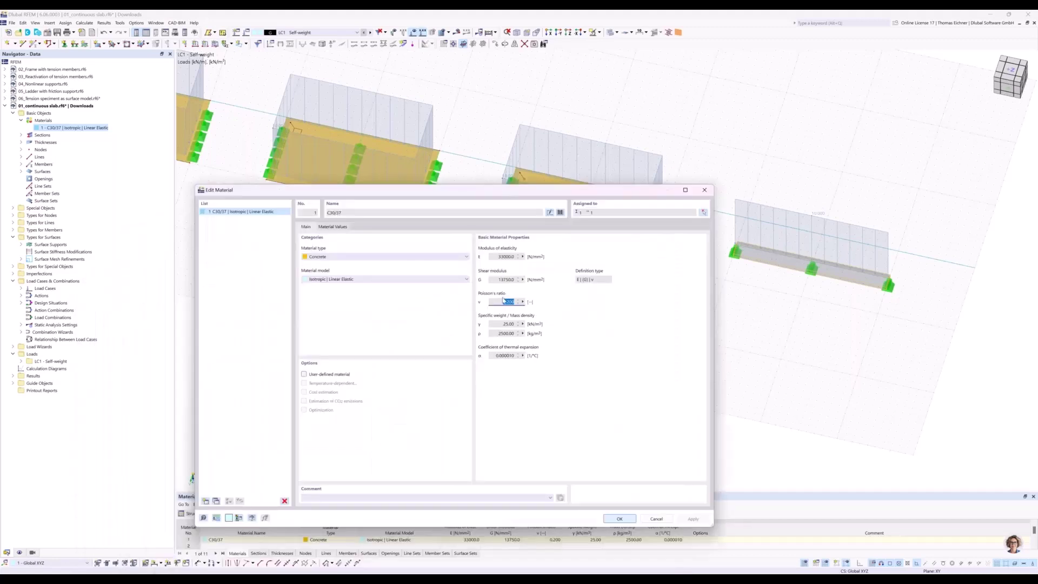
left_click(512, 304)
left_click(304, 375)
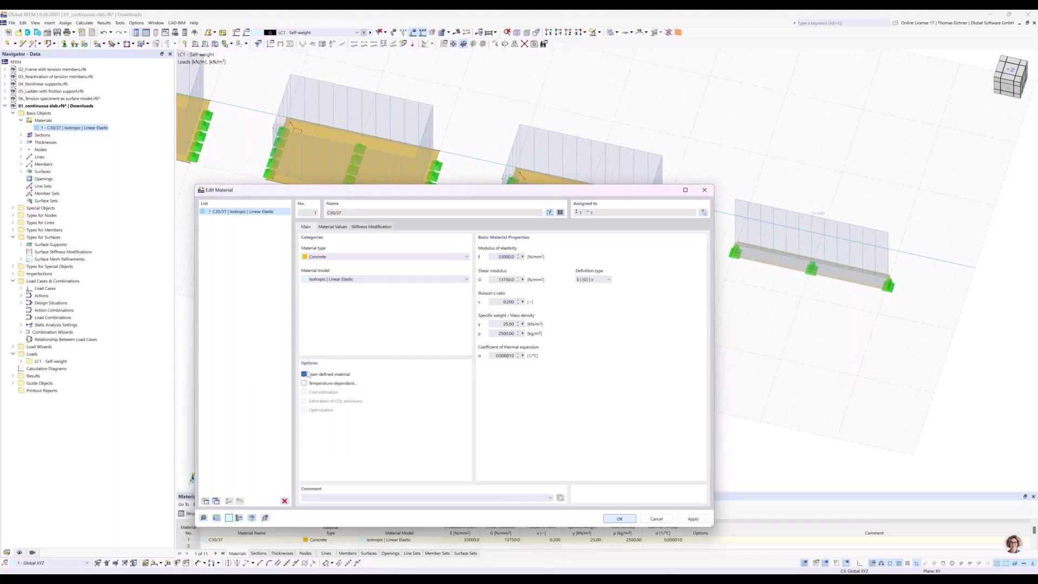
double_click(506, 302)
type("0")
left_click(510, 325)
left_click(625, 521)
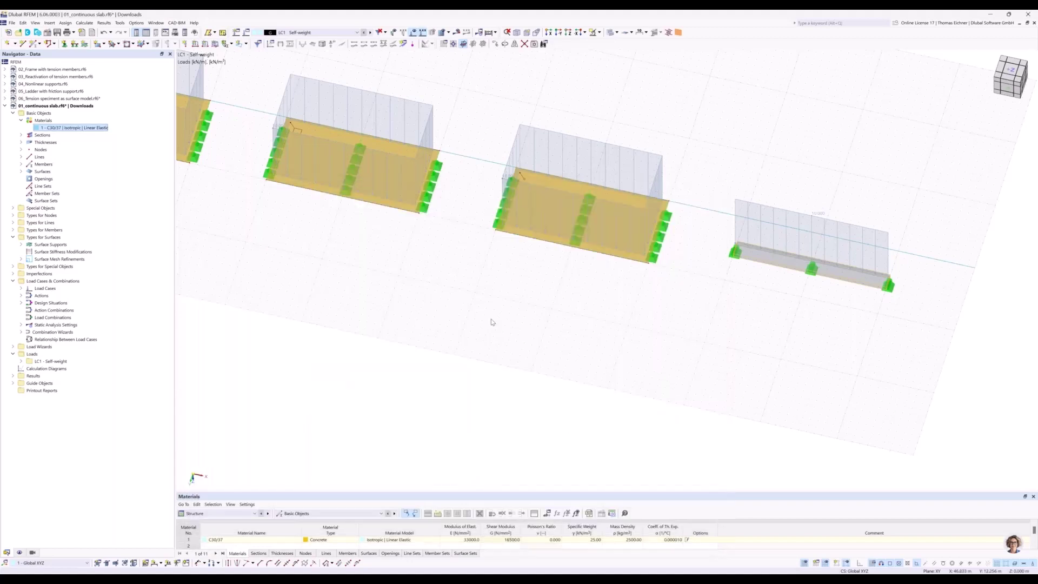
- Start a new result section defined by two points and vector, projected in the global Z direction
scroll(493, 324, "down", 3)
scroll(492, 323, "up", 1)
scroll(492, 323, "down", 2)
middle_click_drag(494, 327, 663, 333)
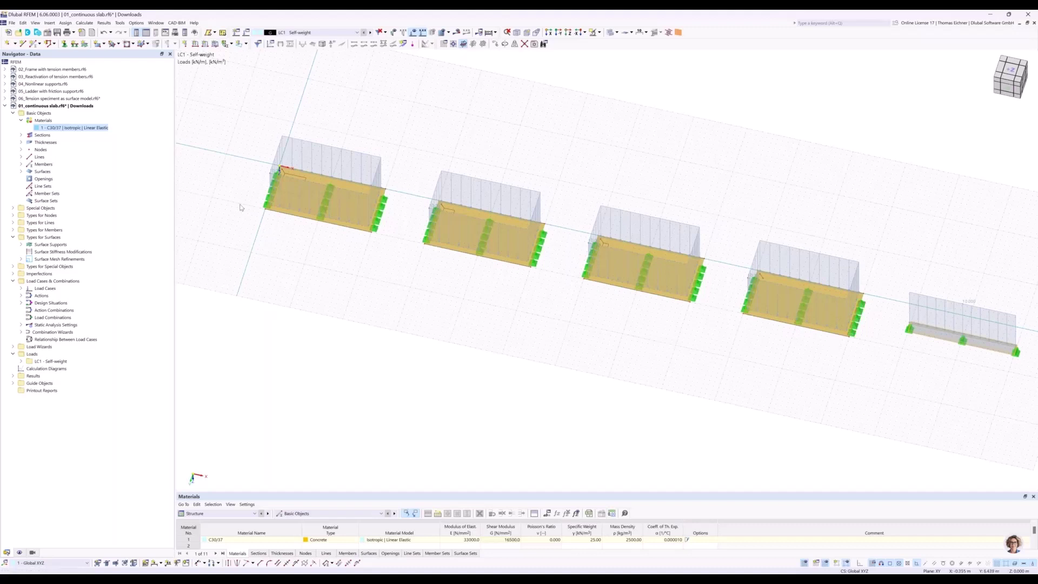
left_click(604, 341)
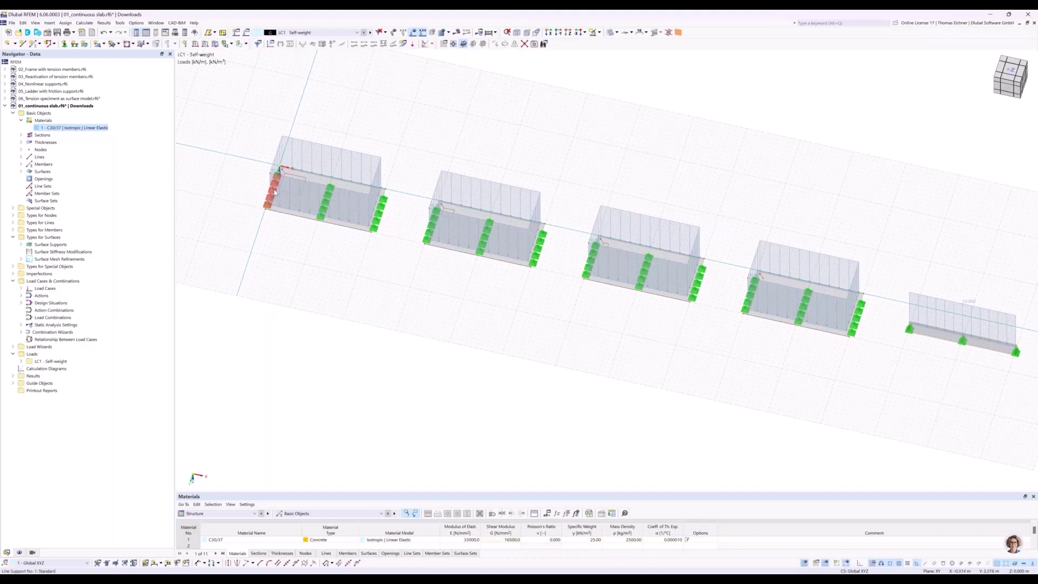
mouse_move(273, 191)
key("ctrl+a")
left_click(13, 208)
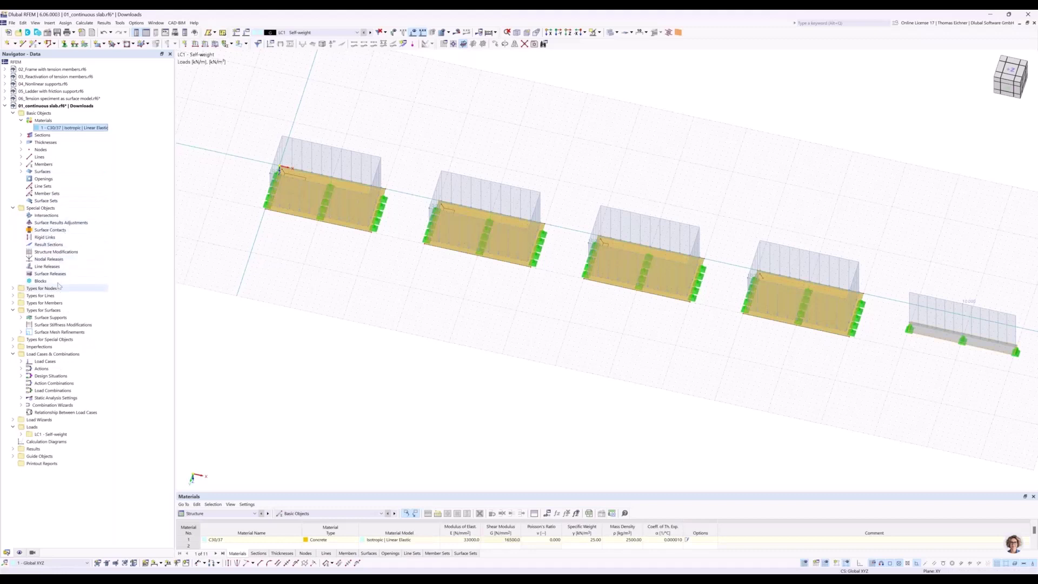
left_click(47, 245)
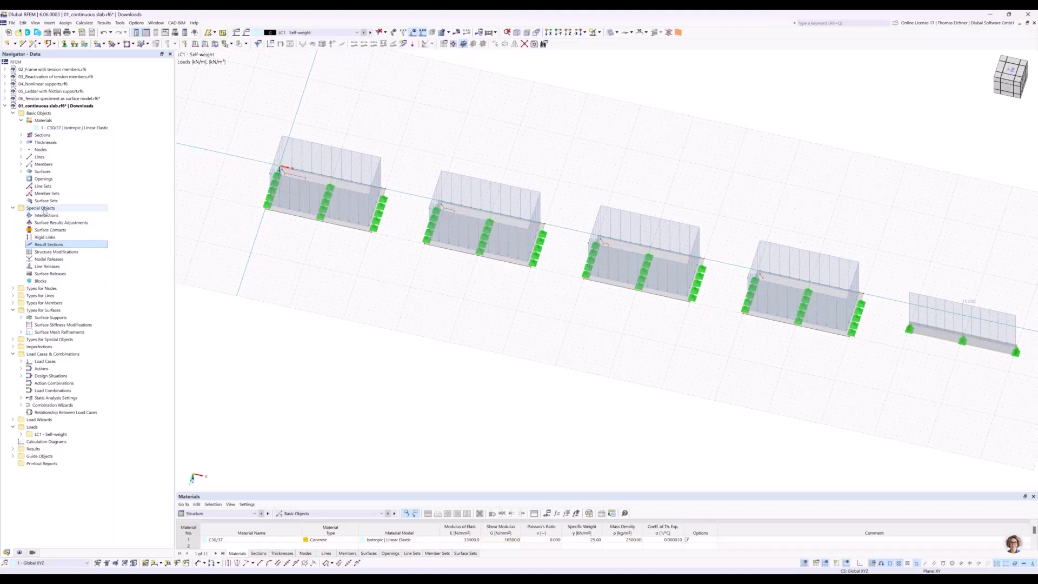
double_click(45, 246)
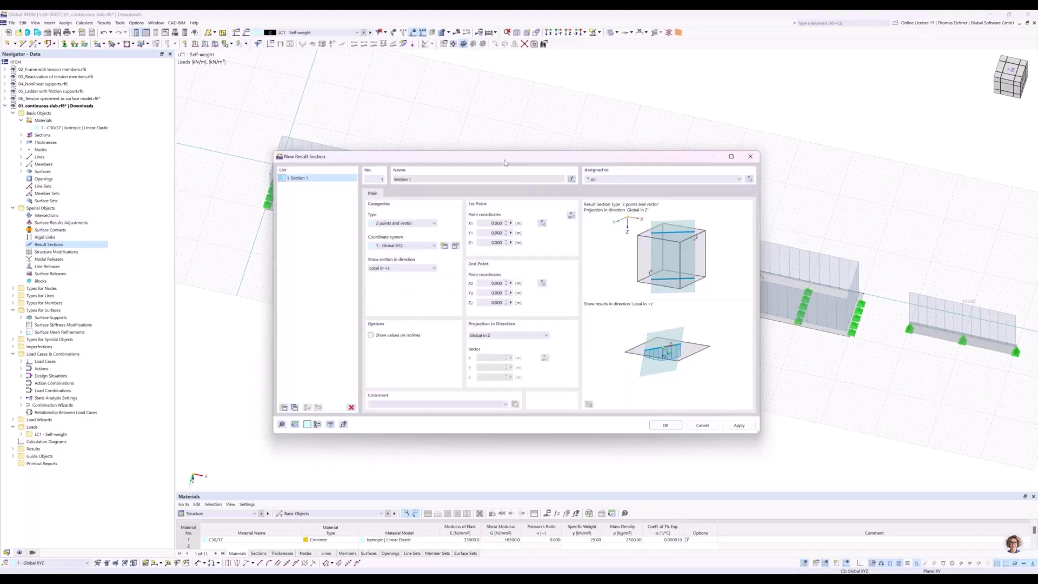
left_click_drag(504, 158, 467, 227)
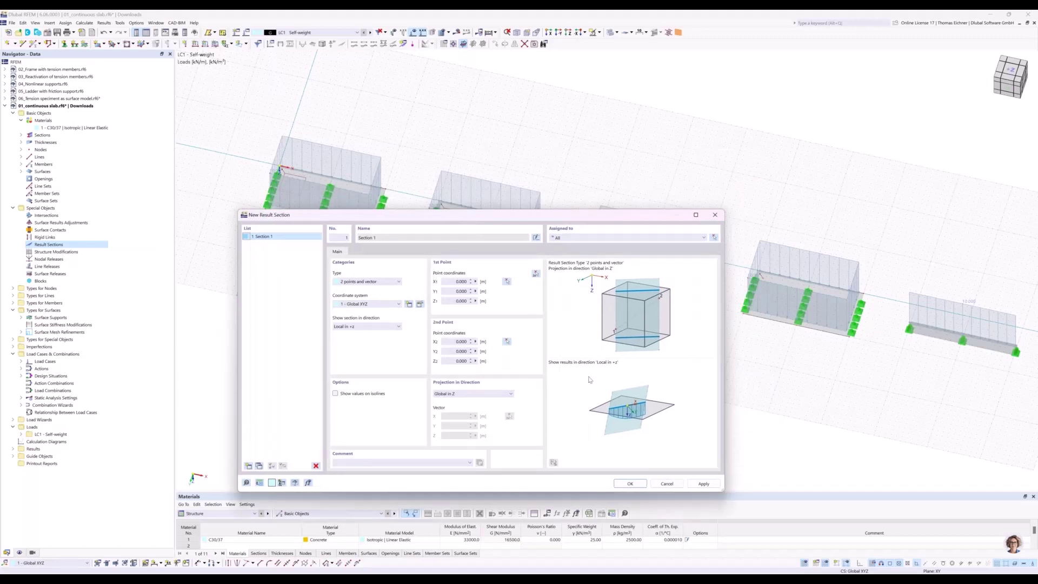
left_click_drag(466, 215, 422, 277)
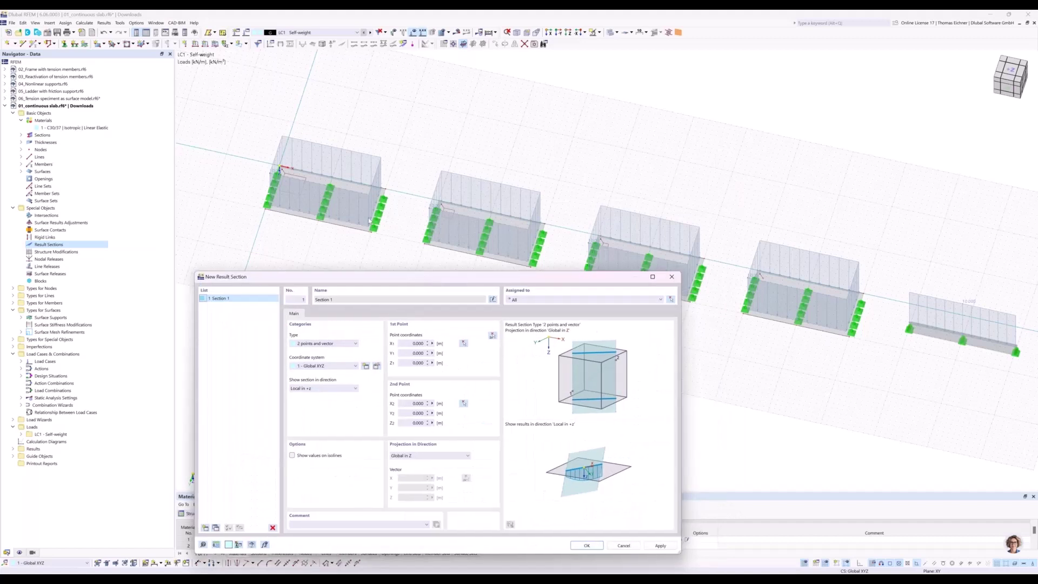
- Place the result section along the slabs' centreline at Y 2.5 m, from the first slab's outer support to the fourth slab's far support
left_click(492, 337)
left_click(568, 34)
scroll(346, 229, "up", 5)
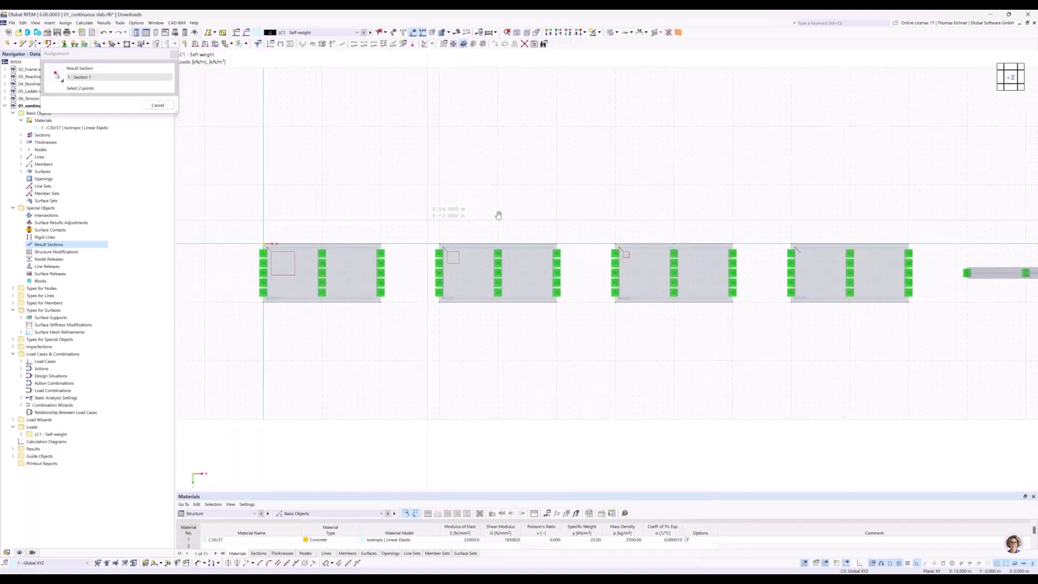
scroll(346, 229, "up", 1)
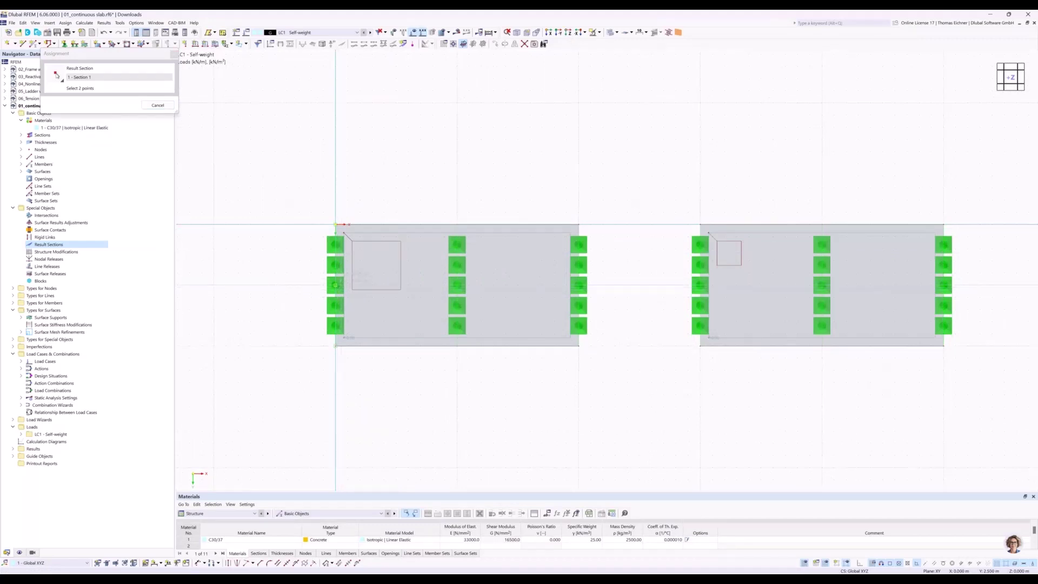
scroll(433, 149, "right", 5)
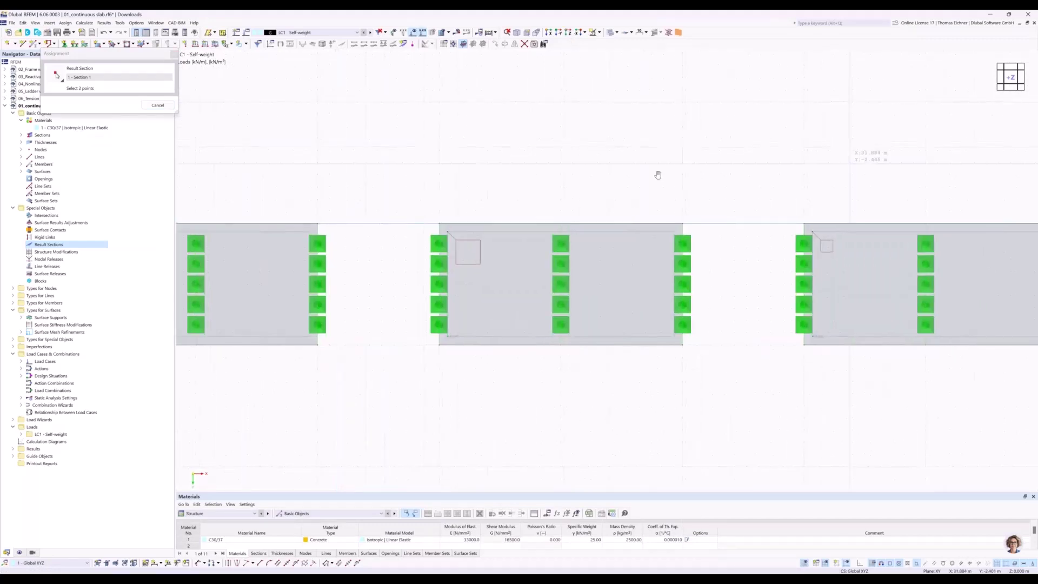
scroll(453, 151, "right", 8)
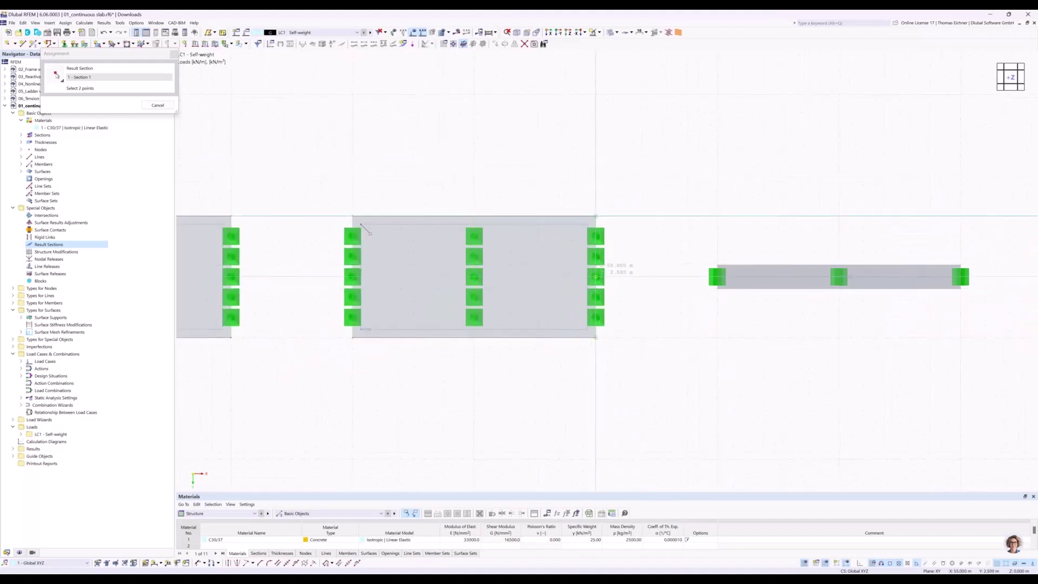
left_click(596, 277)
left_click(664, 426)
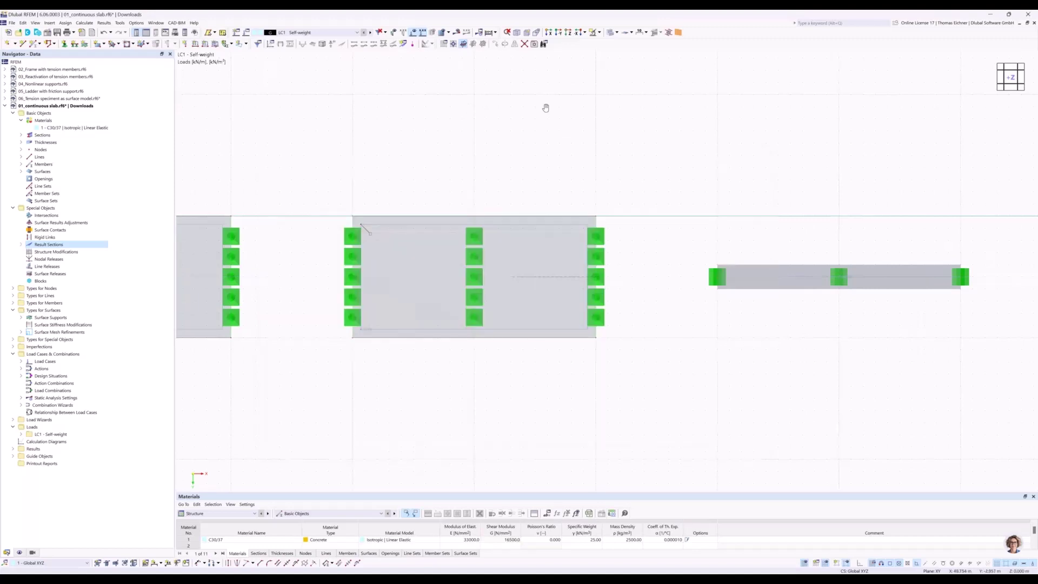
- Deactivate the self-weight in load case LC1
scroll(546, 108, "down", 6)
middle_click_drag(546, 108, 759, 205)
middle_click_drag(610, 160, 558, 166)
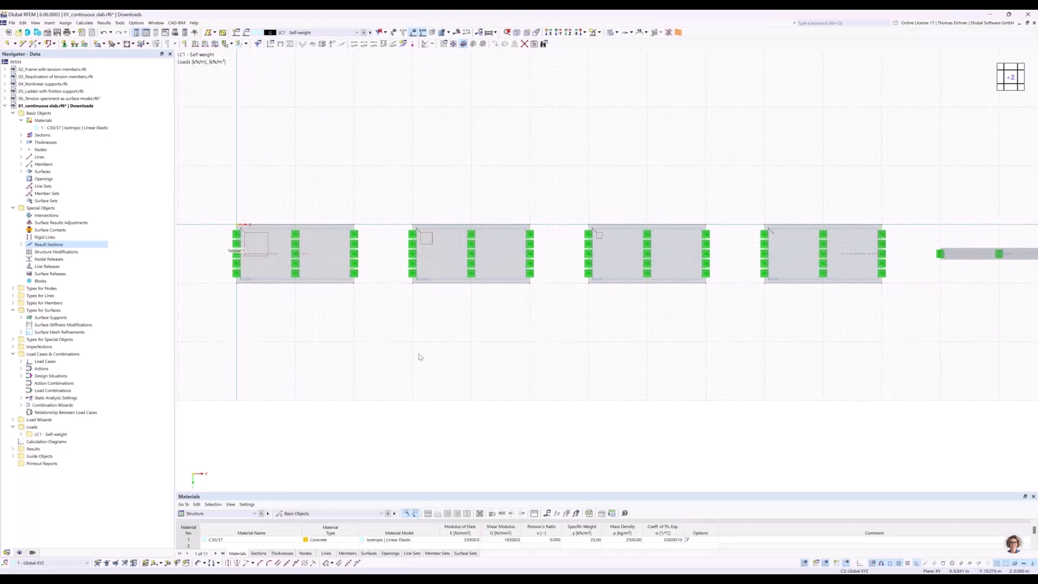
left_click(307, 33)
left_click(309, 34)
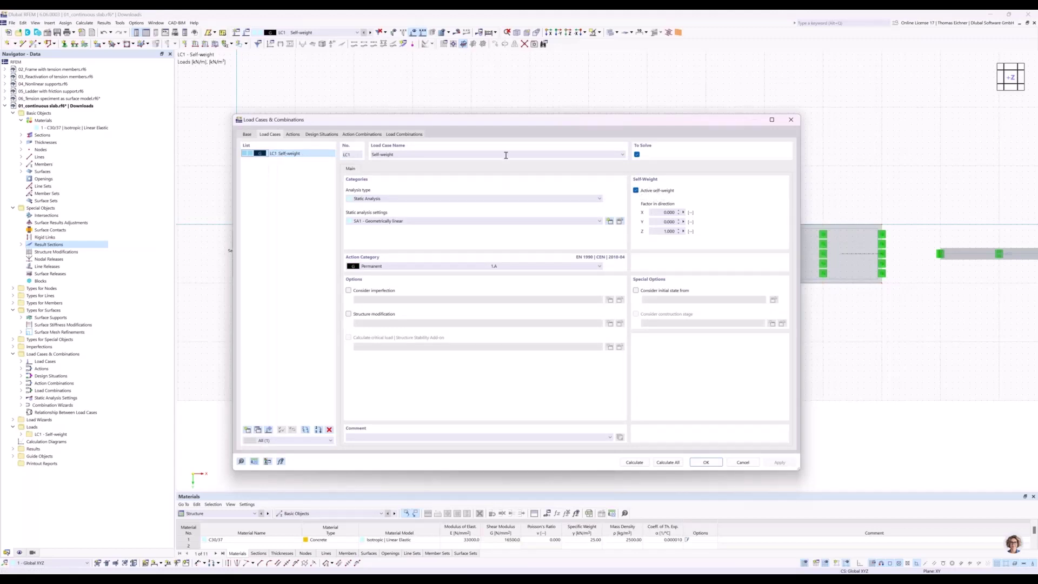
left_click(637, 190)
left_click_drag(625, 124, 620, 301)
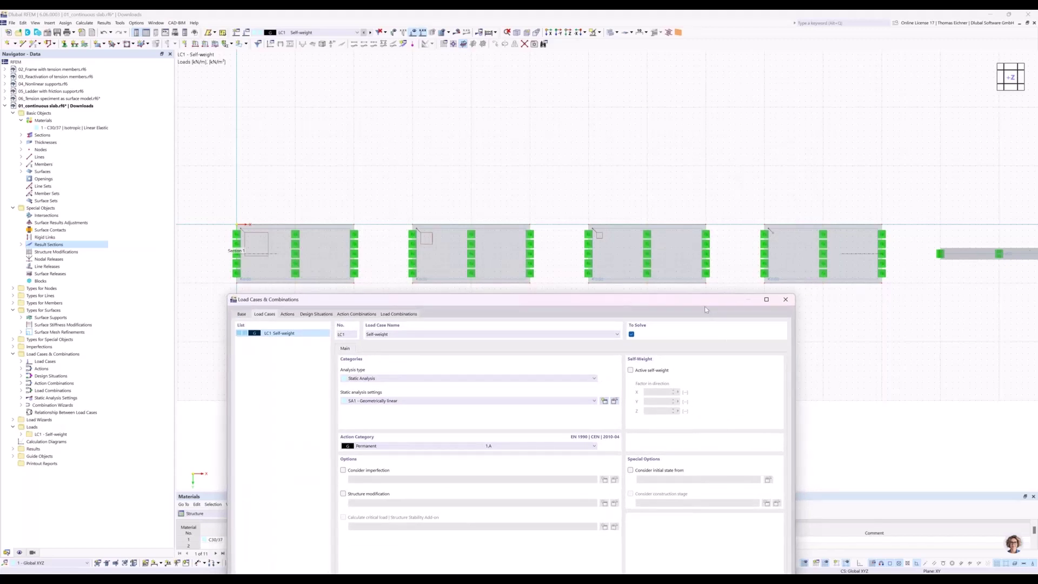
left_click_drag(703, 300, 677, 134)
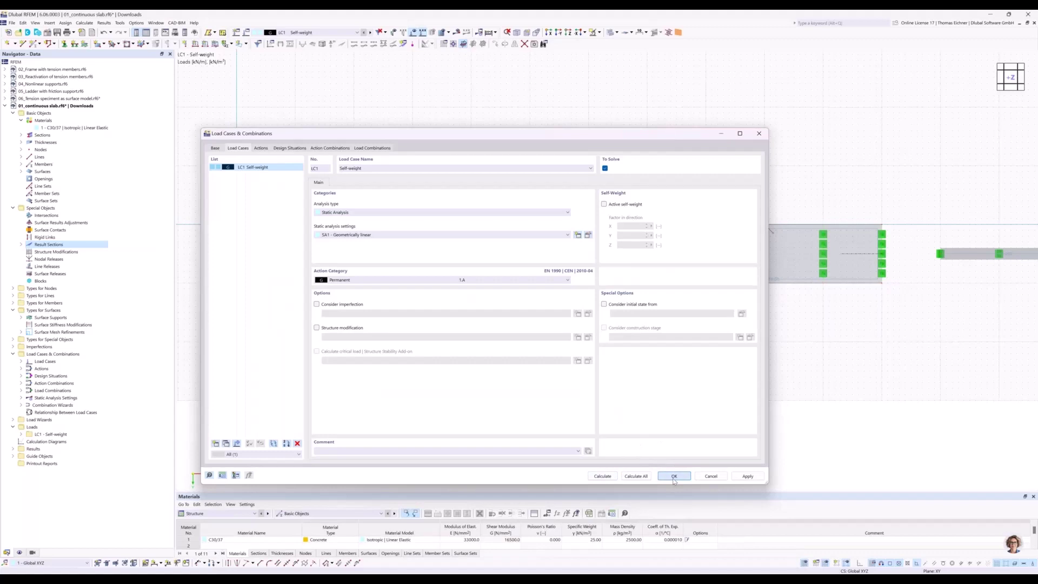
left_click(674, 478)
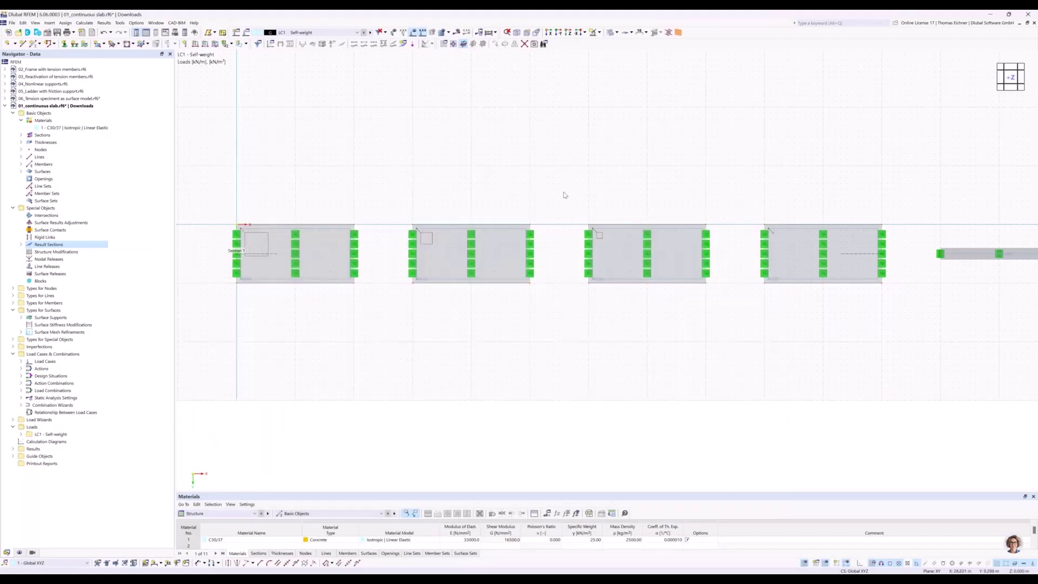
- Calculate the model and display the global deformations |u| of the four slabs and the beam
left_click(457, 33)
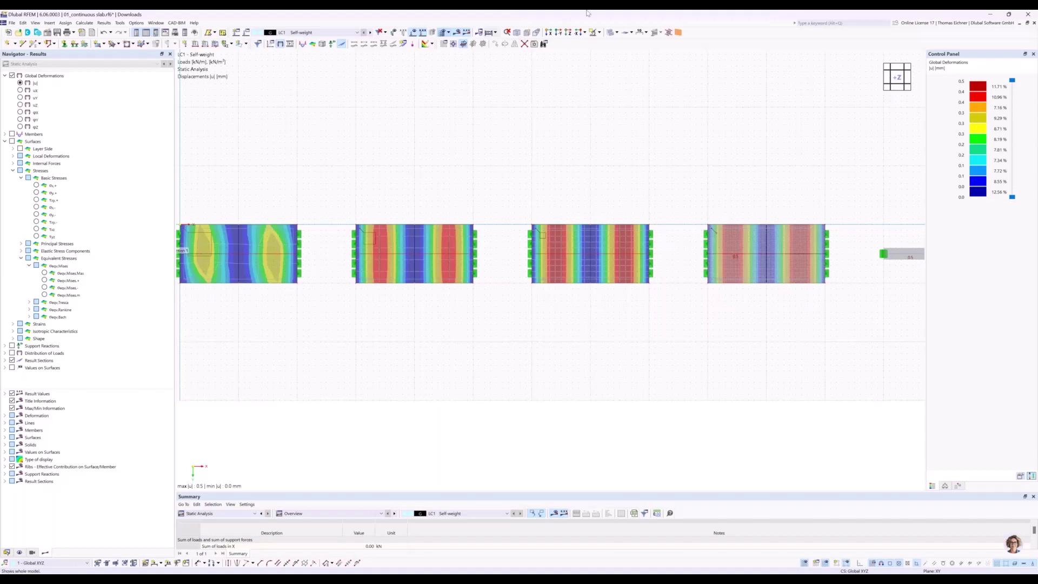
middle_click_drag(549, 170, 540, 169)
scroll(589, 176, "down", 2)
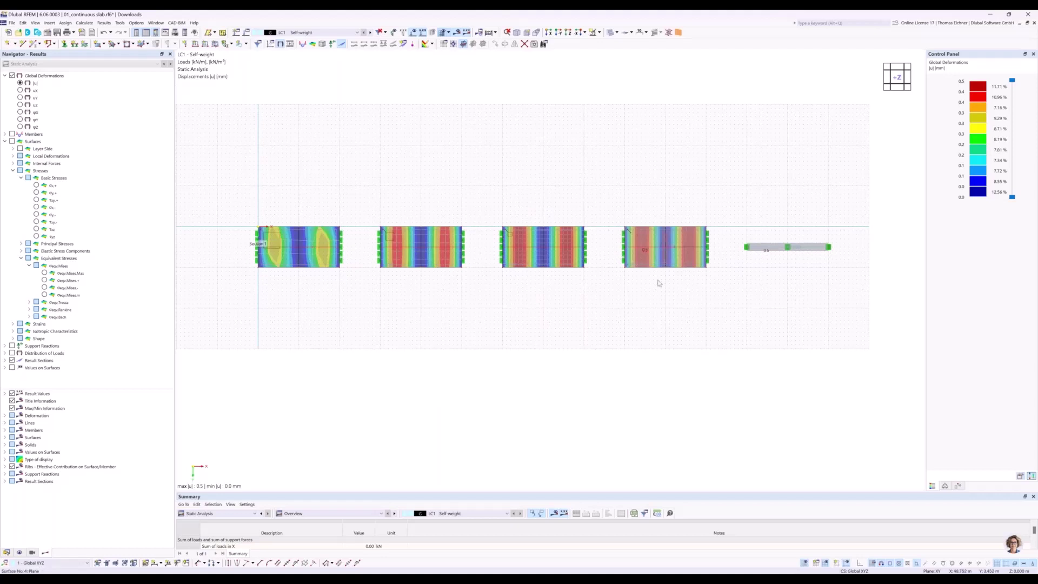
middle_click_drag(416, 184, 424, 189)
scroll(428, 196, "up", 2)
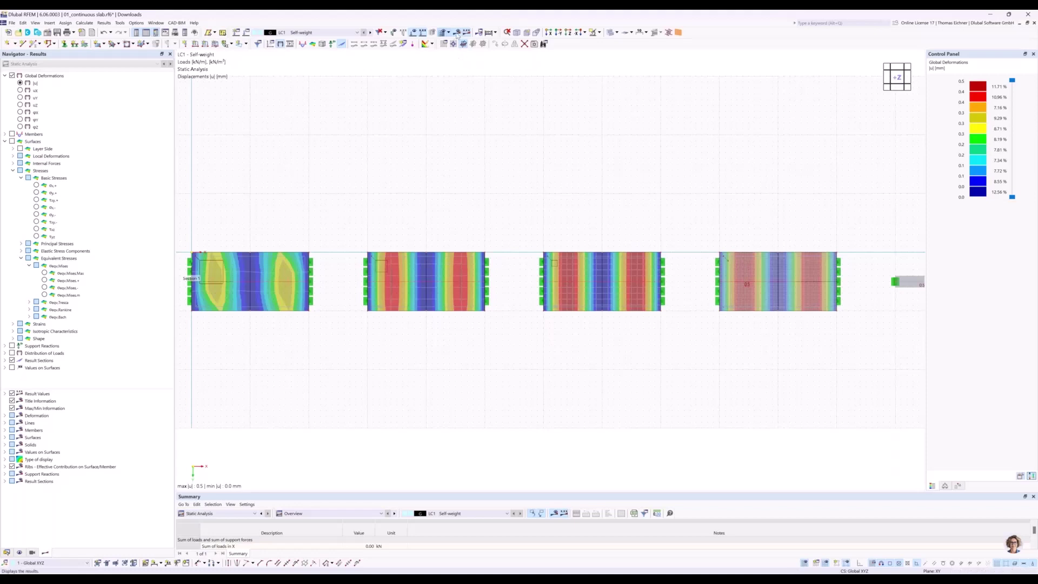
- Hide the calculated results and look closely at the first slab with its supports
left_click(457, 34)
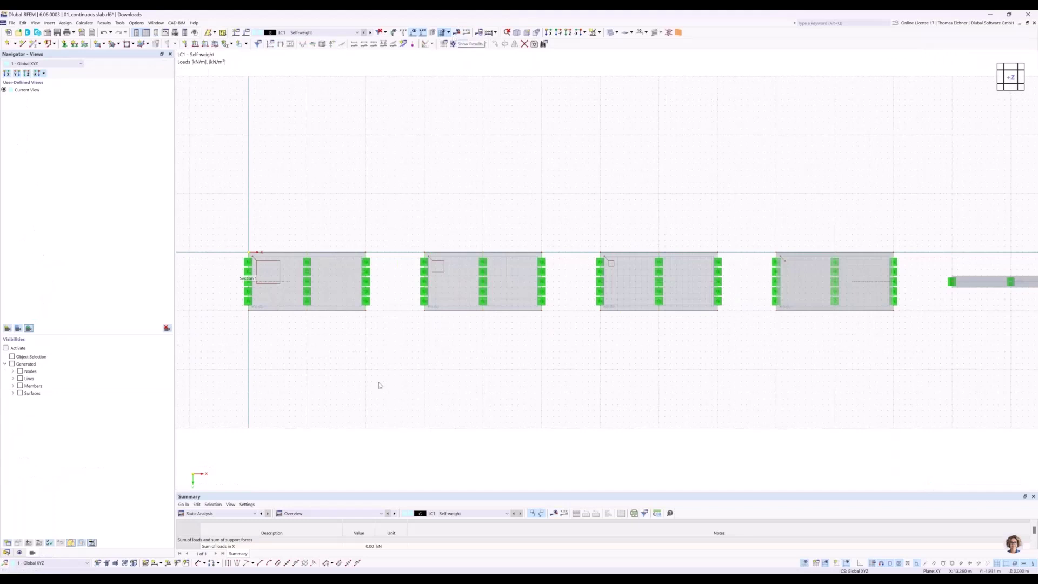
middle_click_drag(406, 340, 387, 352)
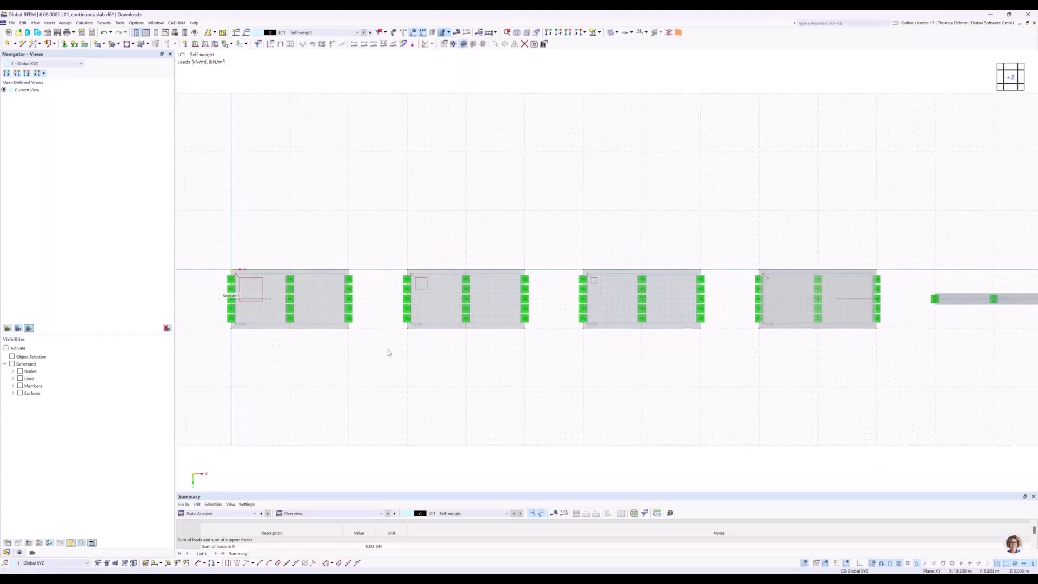
scroll(388, 352, "up", 1)
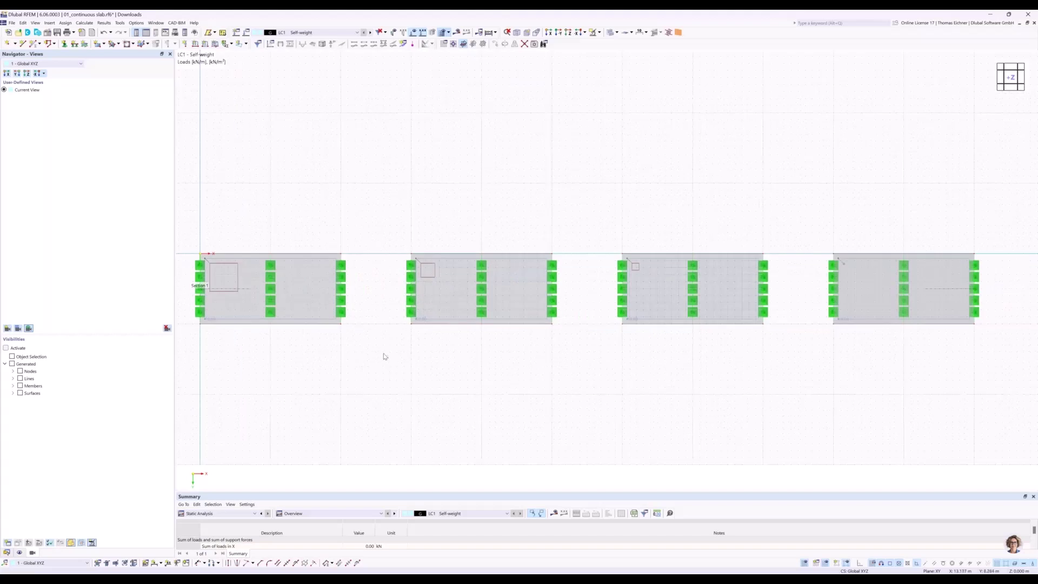
scroll(380, 345, "up", 1)
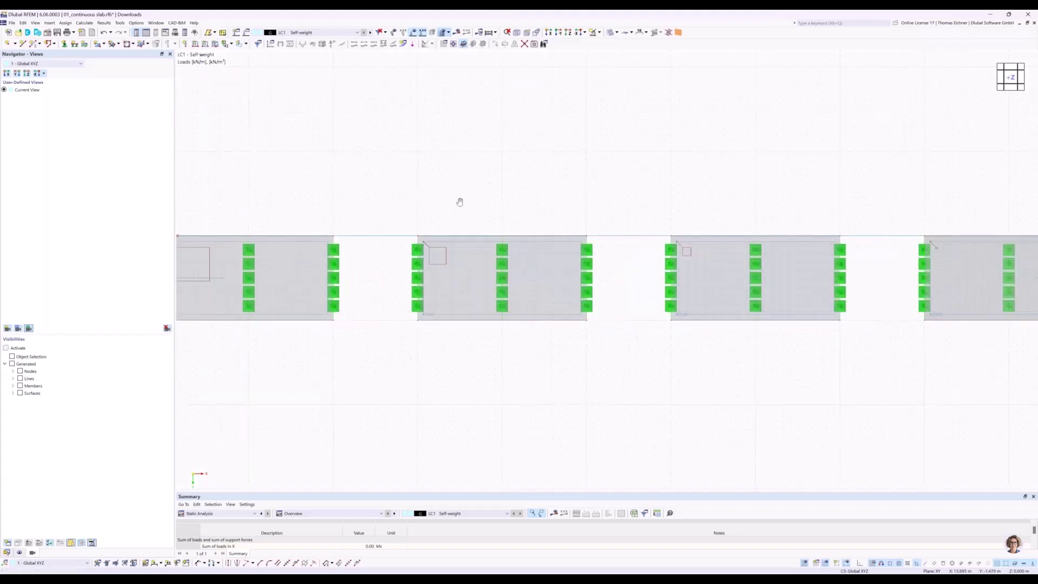
middle_click_drag(472, 290, 529, 279)
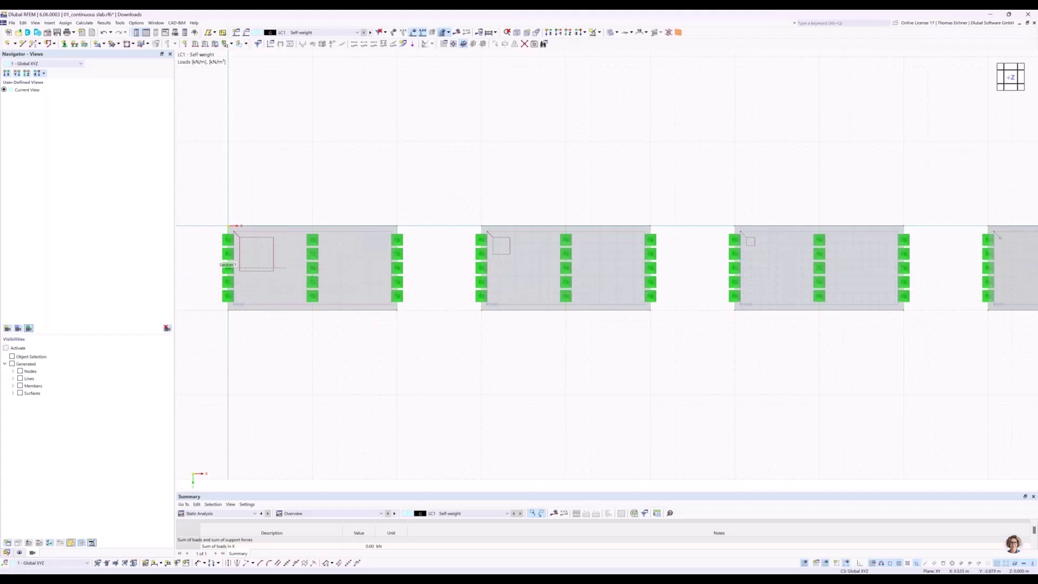
middle_click_drag(342, 167, 387, 176)
scroll(387, 176, "down", 1)
scroll(422, 232, "up", 3)
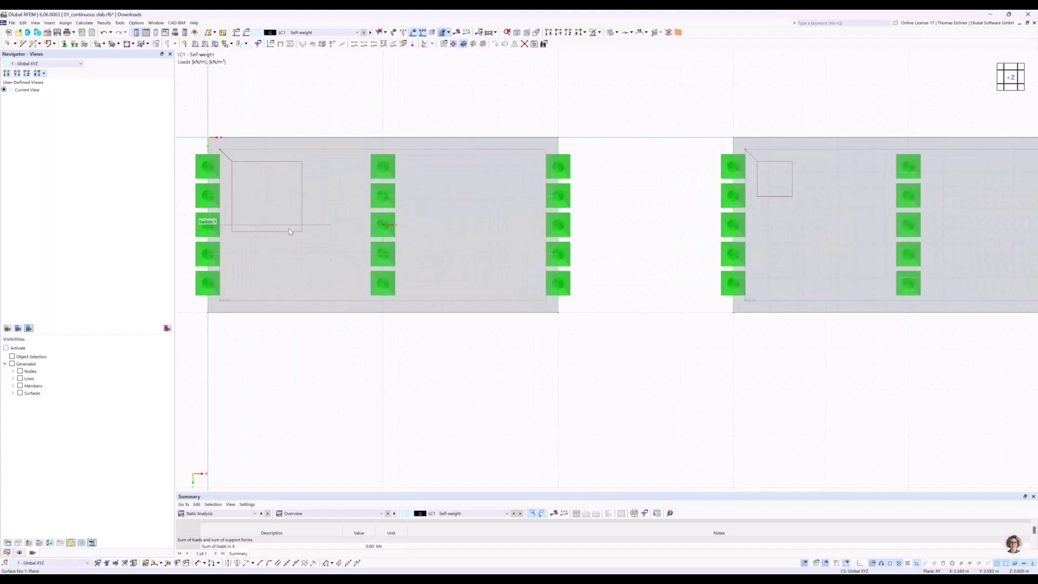
- Switch the model to wireframe display and examine the FE meshes of the four slabs
left_click(617, 33)
left_click(633, 42)
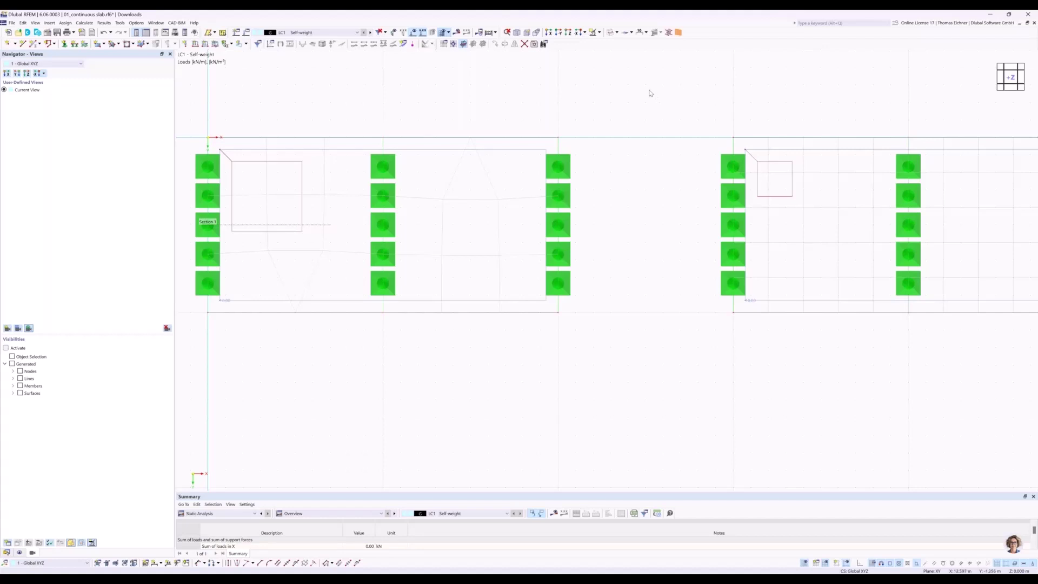
middle_click_drag(612, 104, 547, 112)
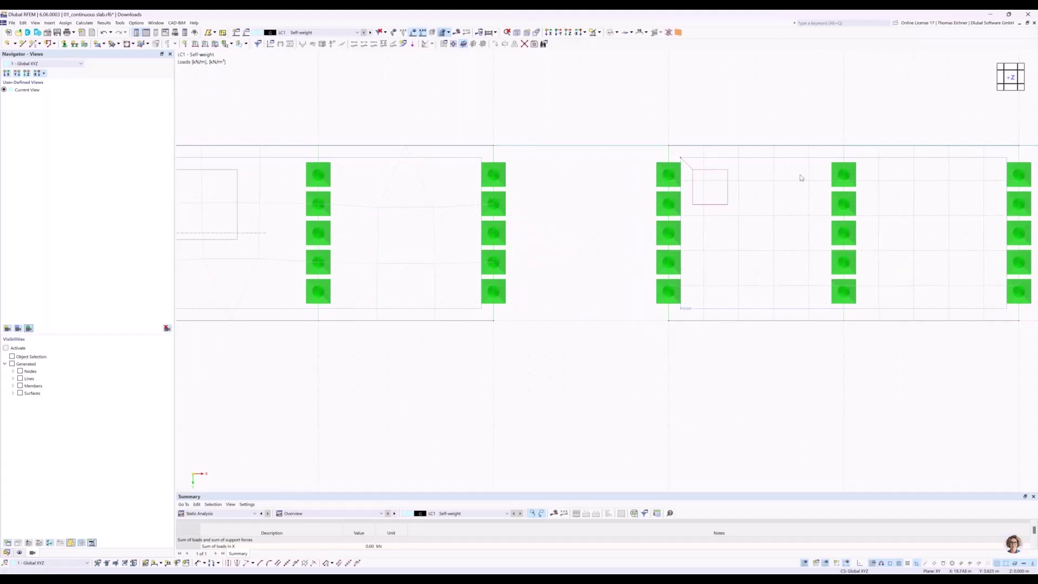
scroll(801, 178, "down", 2)
middle_click_drag(635, 136, 447, 240)
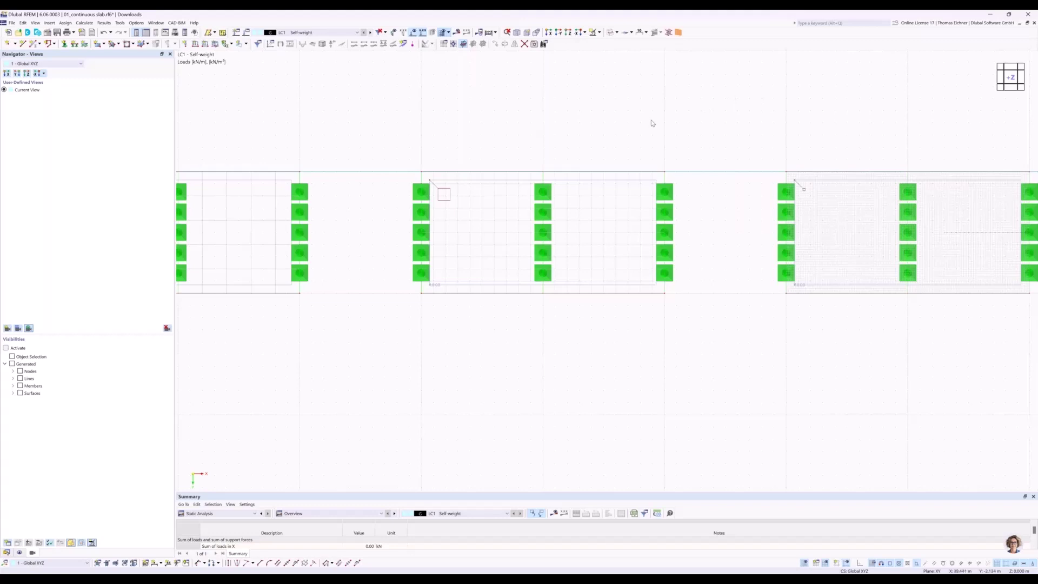
scroll(644, 123, "down", 1)
scroll(570, 113, "down", 2)
scroll(543, 146, "down", 2)
- Show the results again and view the deformation diagrams along the result section in the -Y direction
left_click(457, 33)
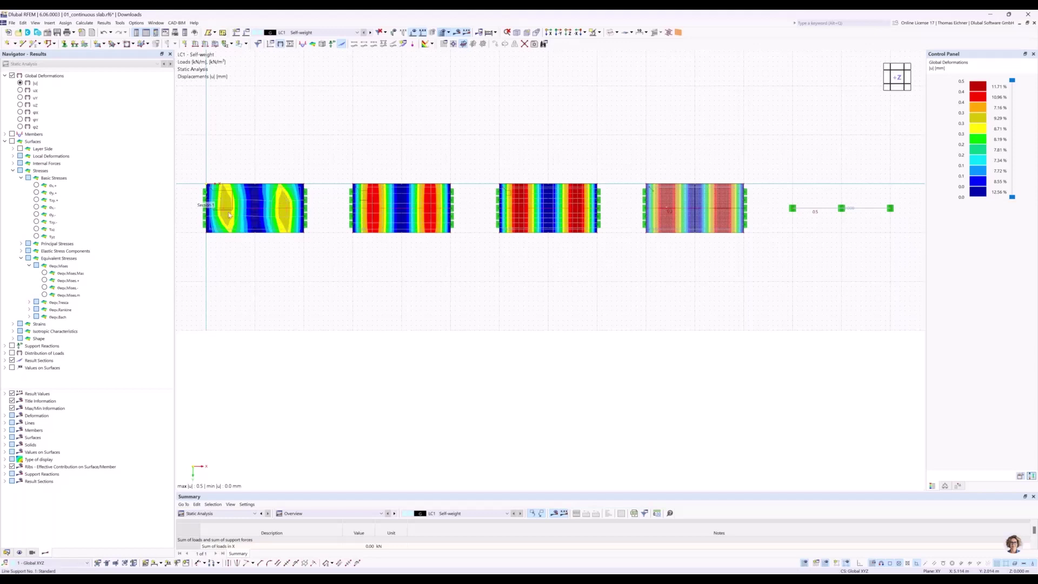
left_click(558, 33)
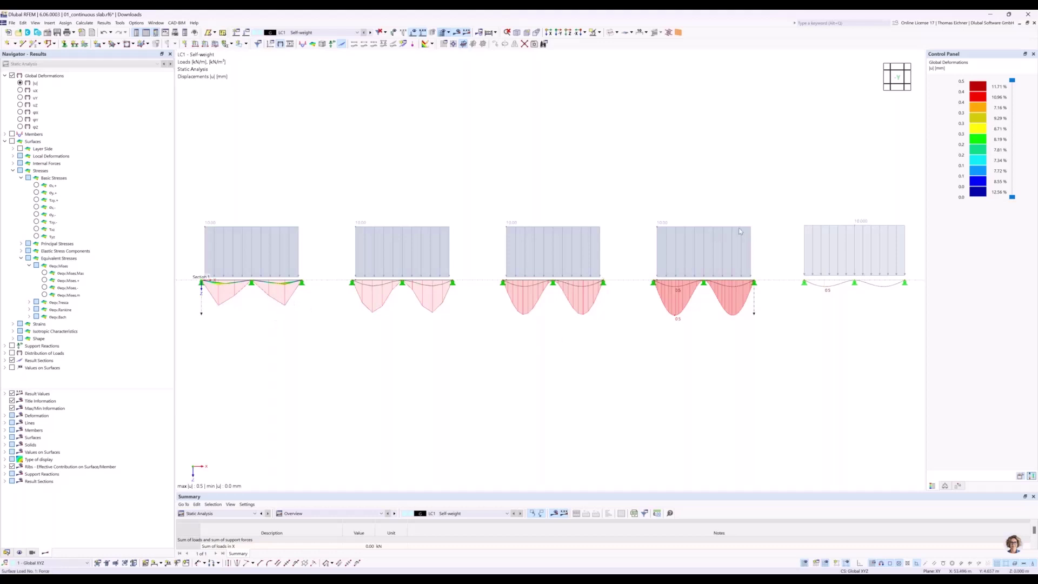
scroll(545, 153, "up", 2)
scroll(597, 143, "up", 1)
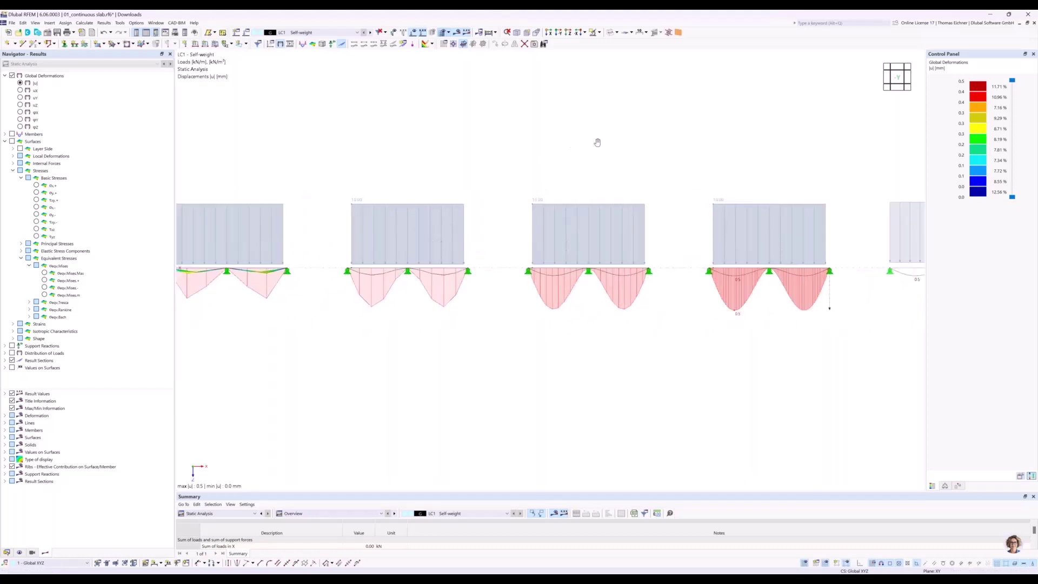
scroll(578, 147, "down", 2)
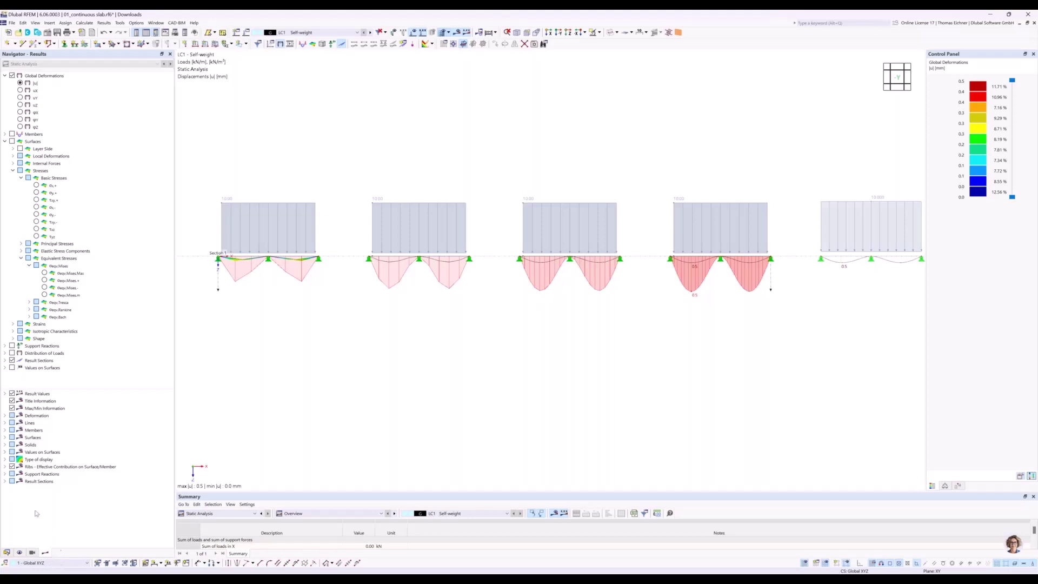
- Label the result section diagrams with local extremes and compare the deflections of the slabs and the beam
left_click(5, 481)
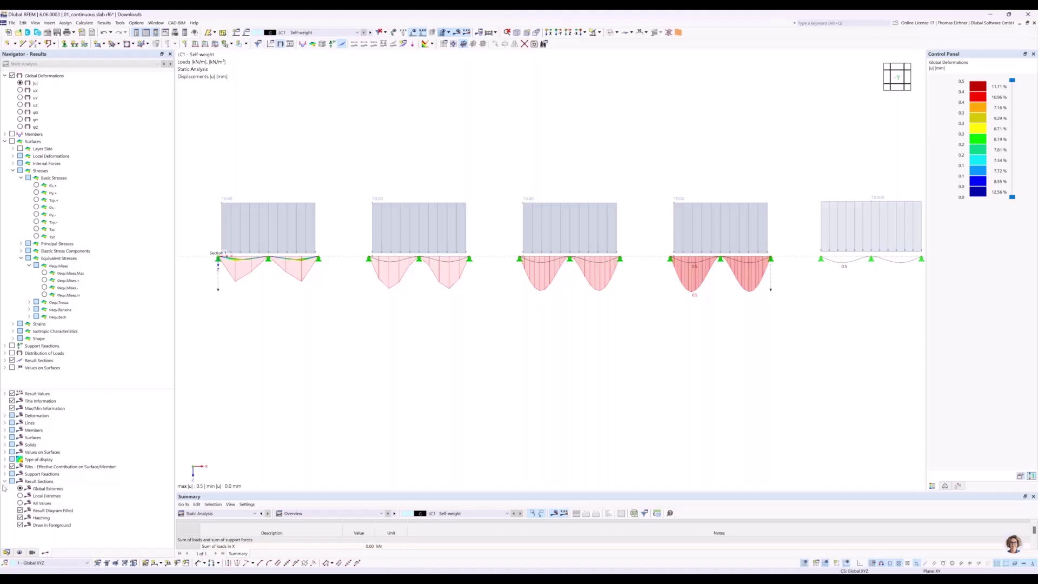
left_click(20, 496)
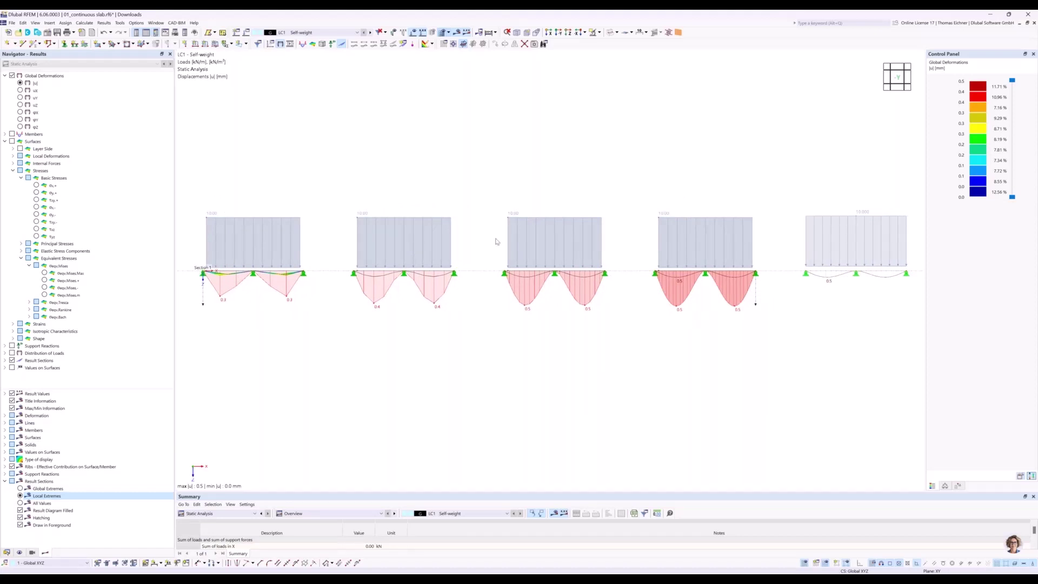
middle_click_drag(406, 144, 440, 145)
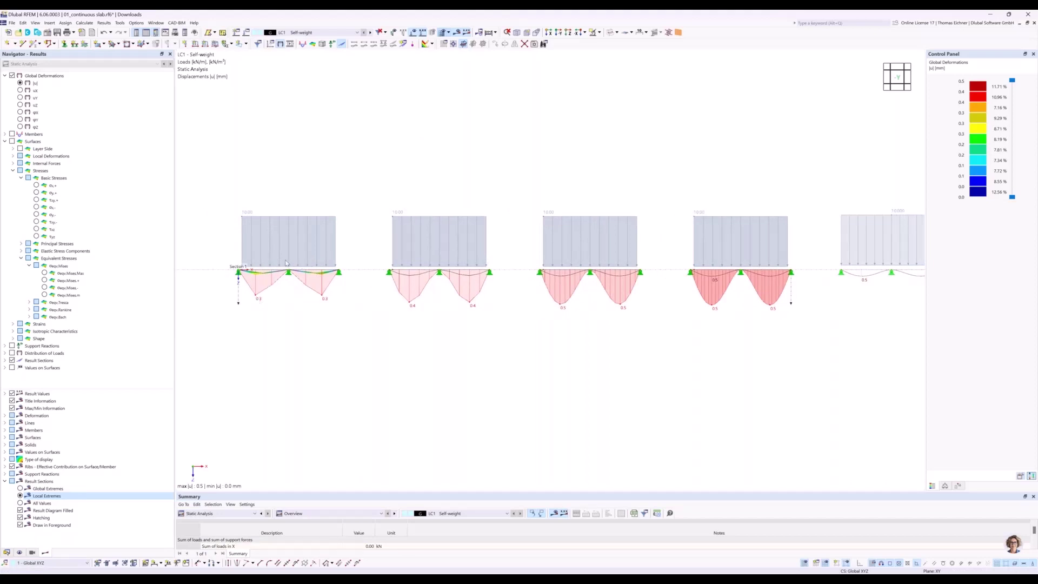
middle_click_drag(542, 185, 572, 182)
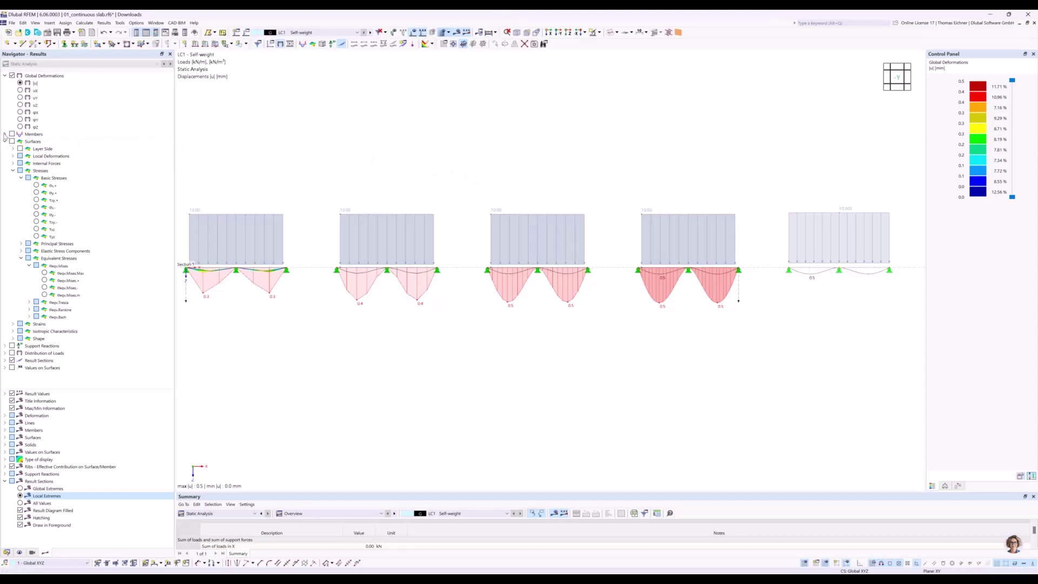
- Display the beam's bending moment My from the member internal forces
left_click(4, 135)
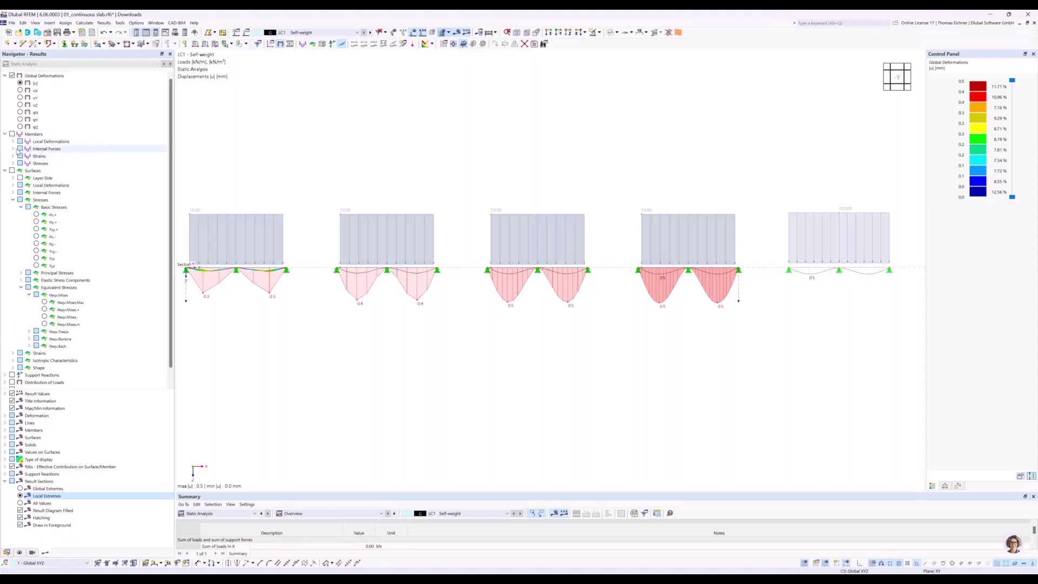
left_click(13, 149)
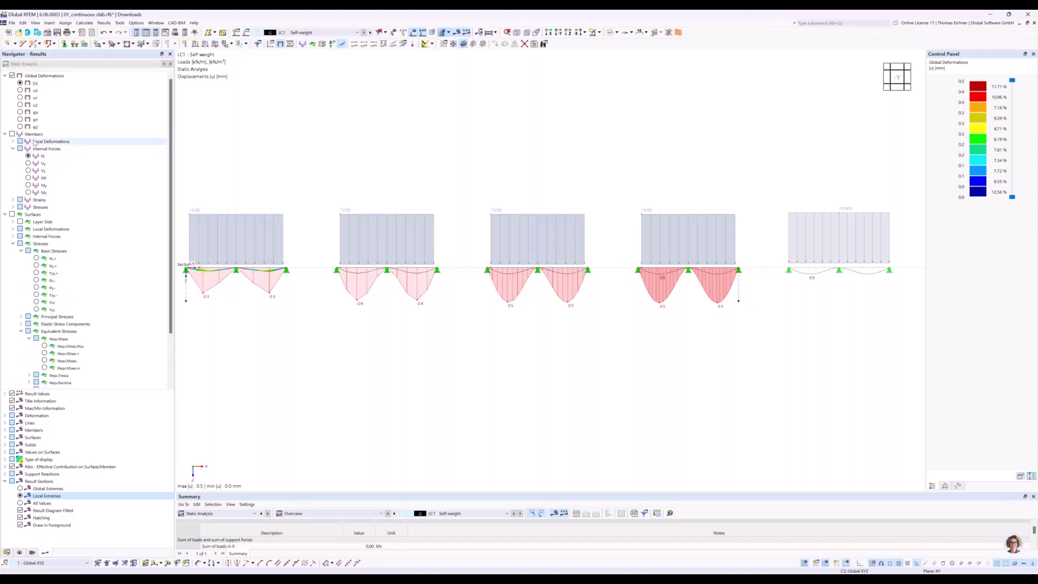
left_click(30, 188)
left_click(29, 186)
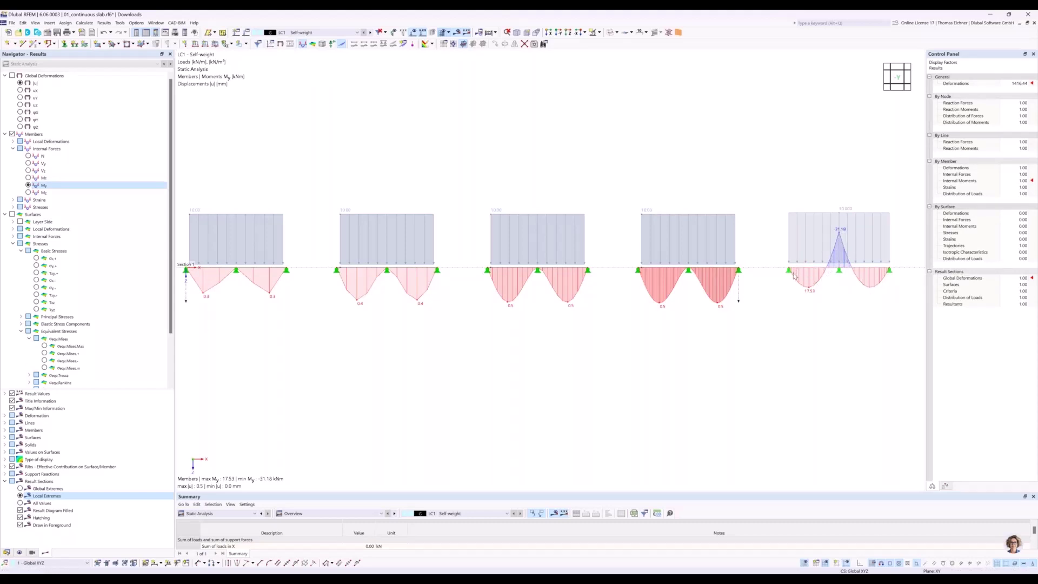
middle_click_drag(401, 143, 438, 145)
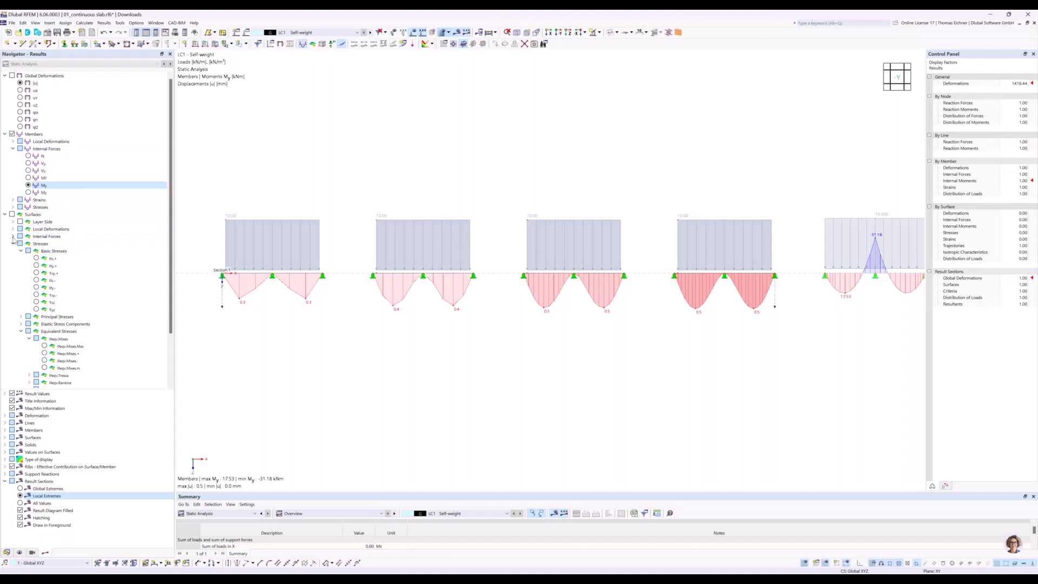
- Display the surface moment my along the result section and compare it with the beam's moment diagram
left_click(13, 237)
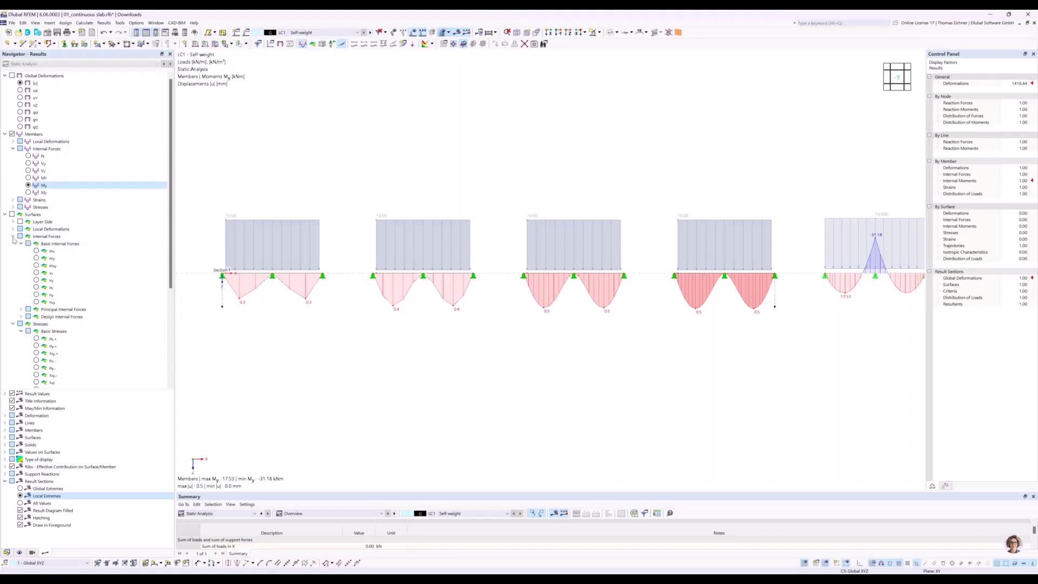
left_click(51, 259)
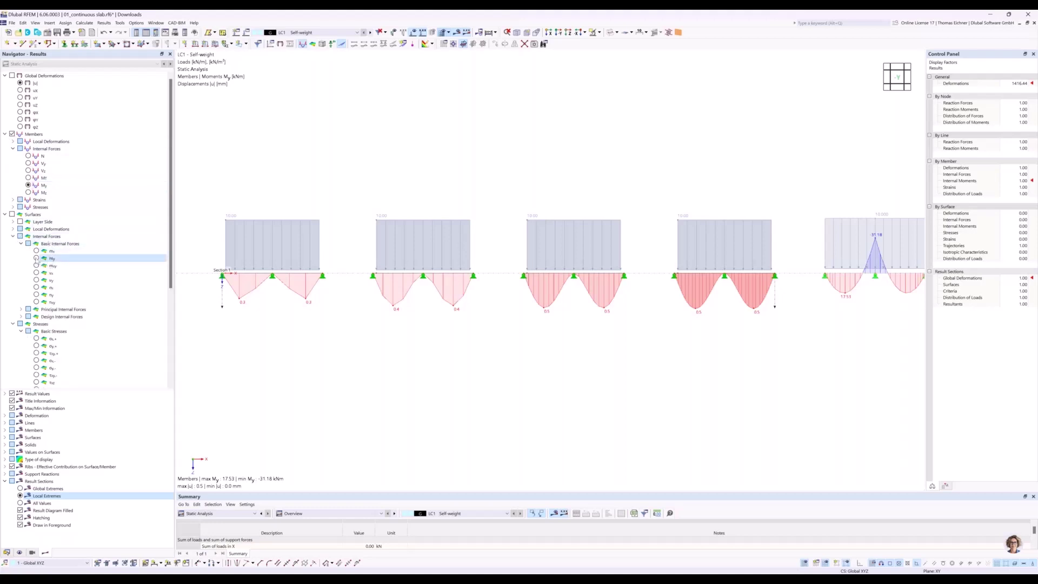
left_click(37, 259)
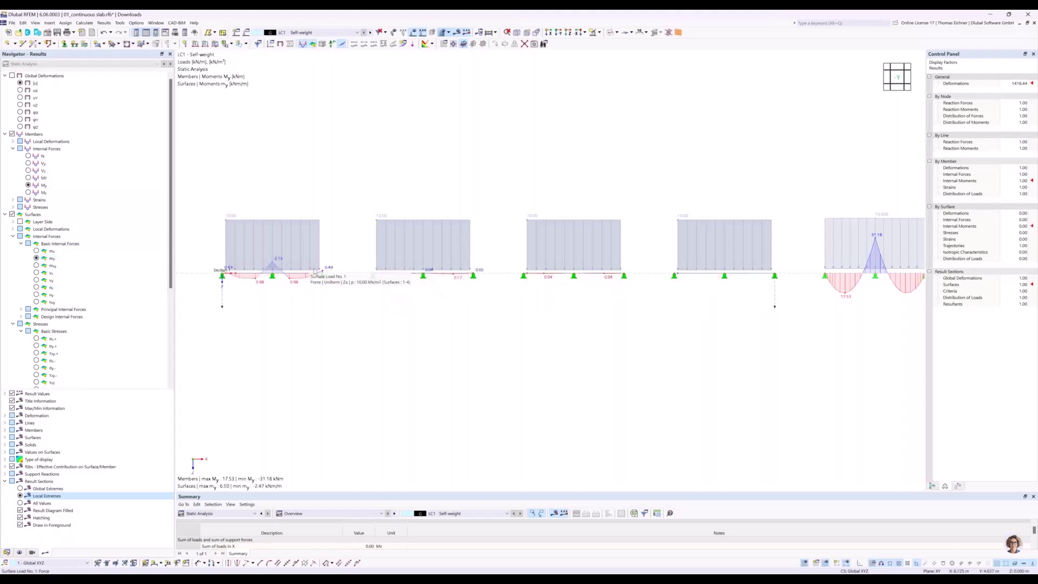
scroll(595, 297, "right", 2)
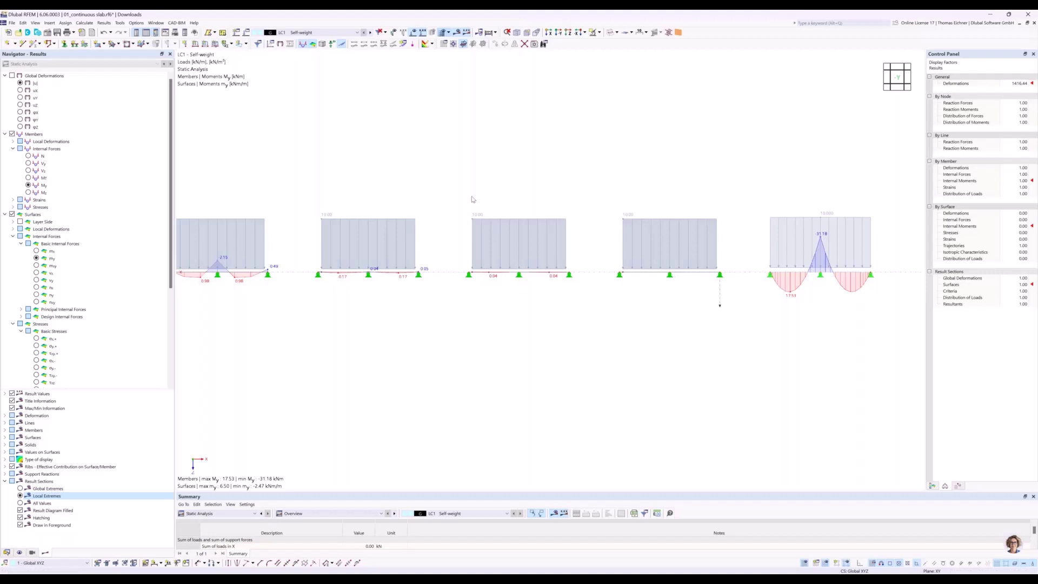
middle_click_drag(472, 199, 498, 189)
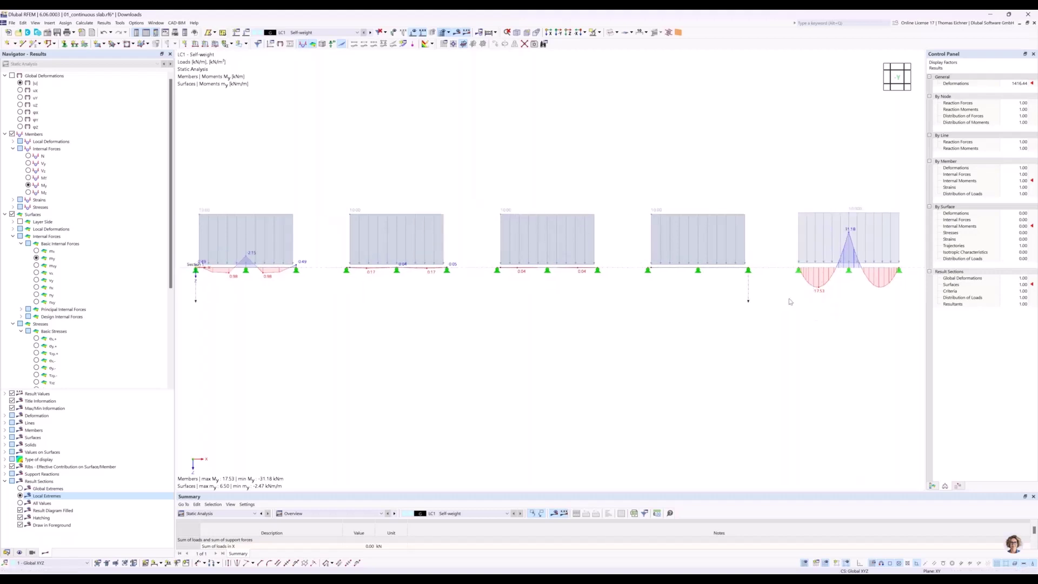
middle_click_drag(696, 304, 714, 304)
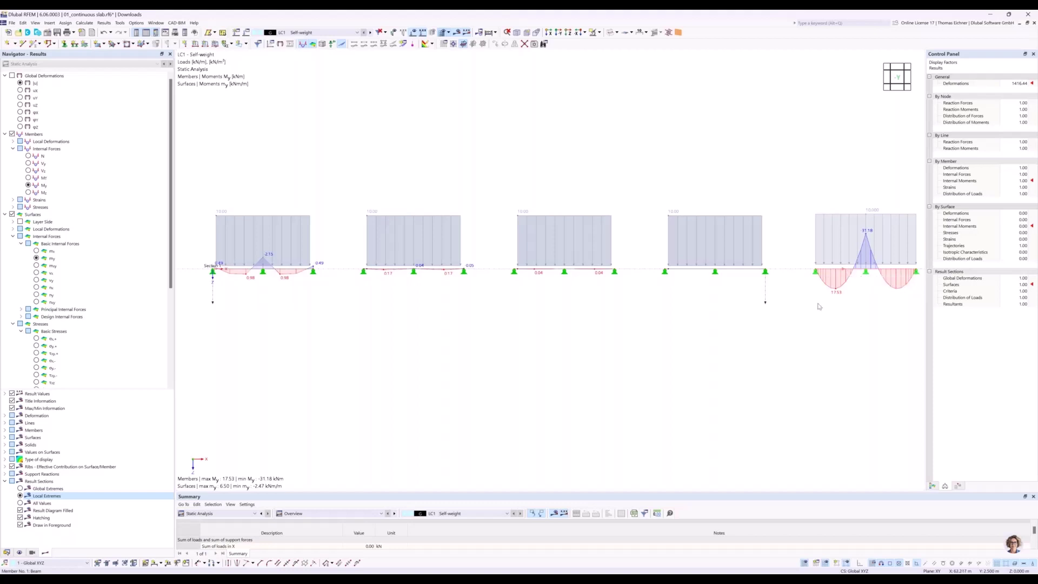
- Display the surface moment mx along the result section for all four slabs
middle_click_drag(846, 281, 745, 320)
scroll(746, 321, "up", 3)
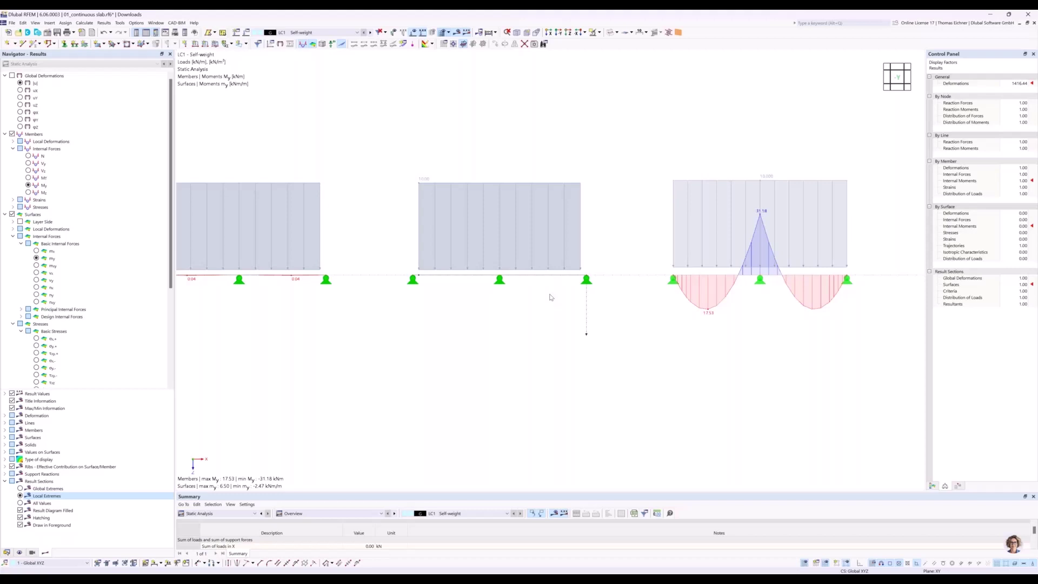
scroll(394, 352, "down", 2)
middle_click_drag(335, 359, 479, 352)
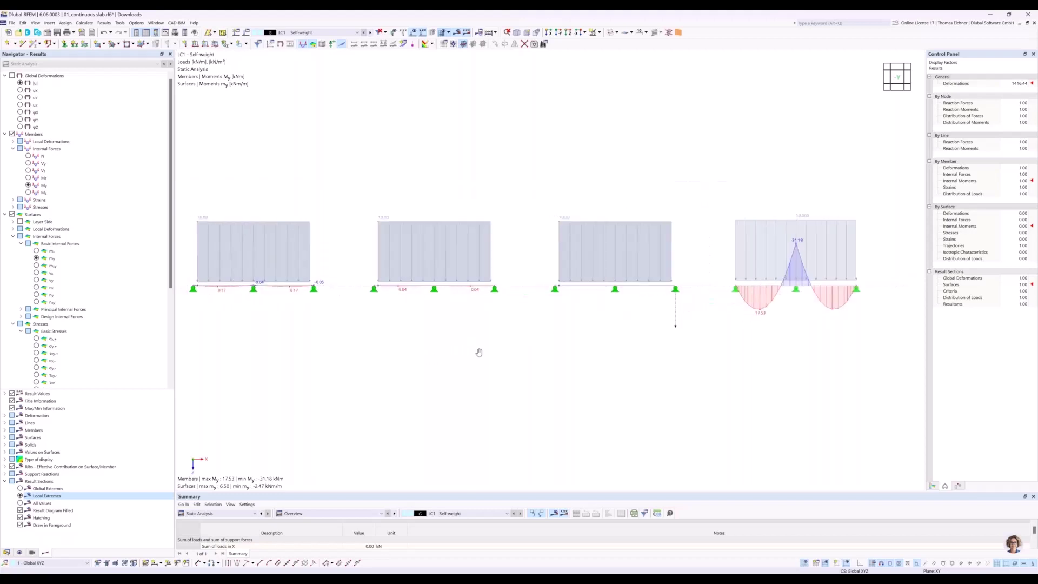
middle_click_drag(390, 358, 486, 356)
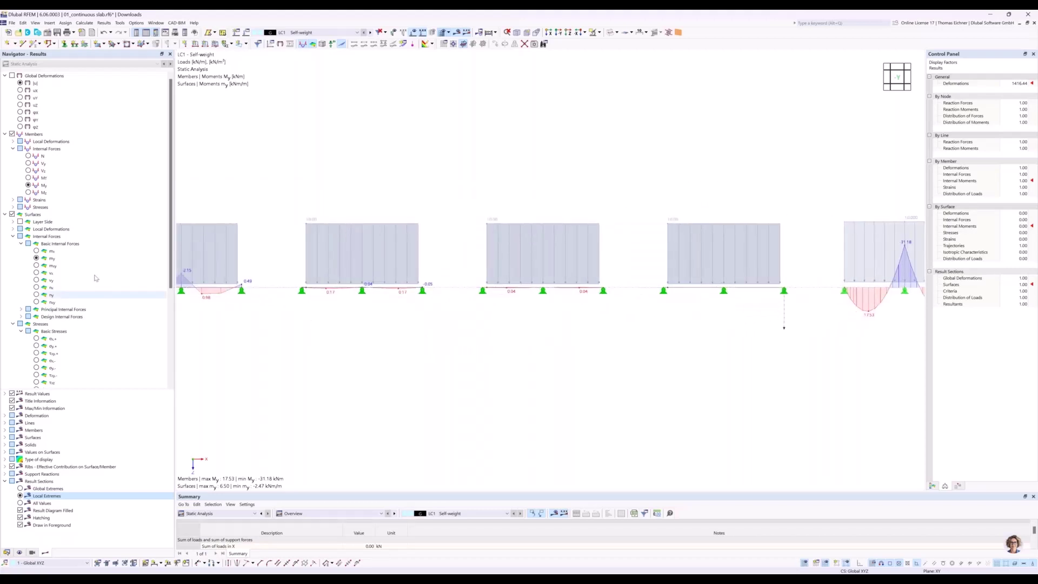
left_click(36, 251)
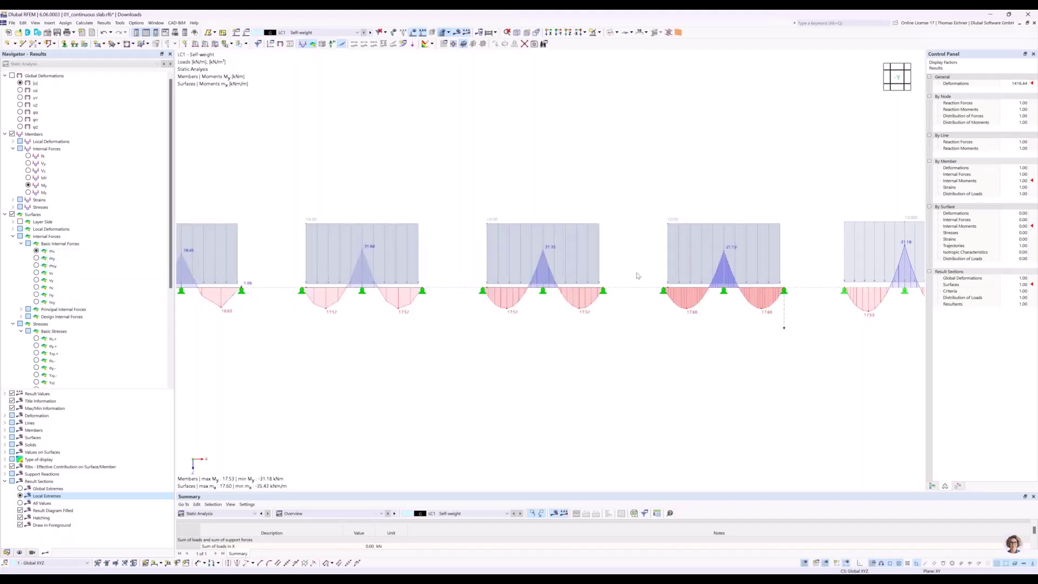
middle_click_drag(754, 168, 569, 161)
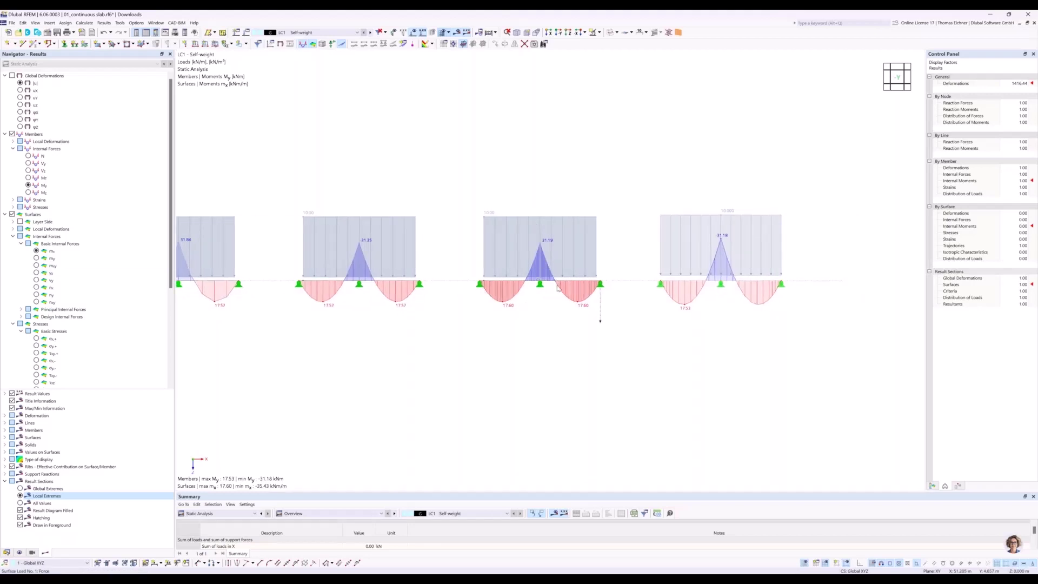
scroll(463, 270, "up", 2)
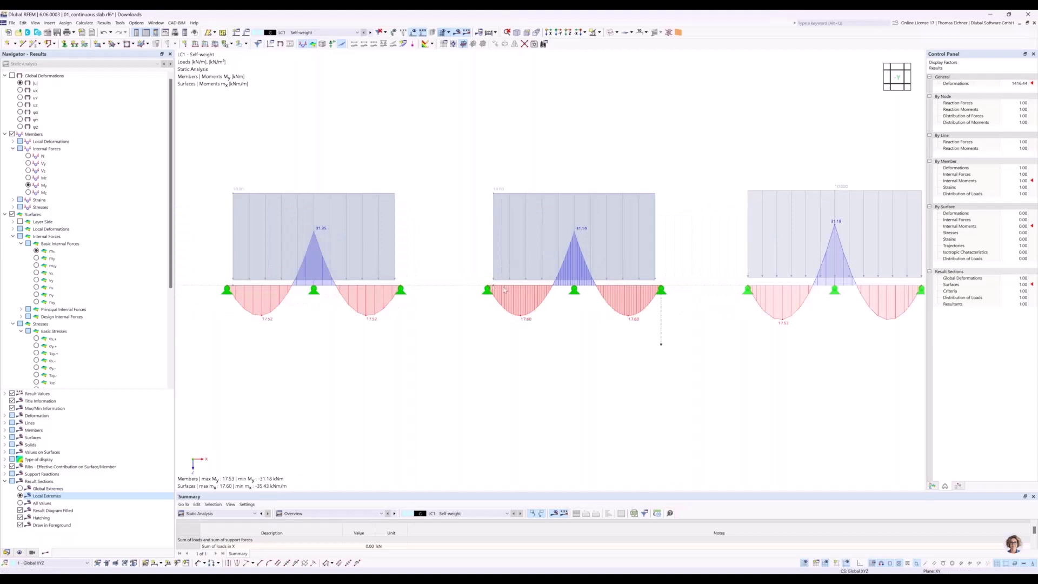
- Compare the mx diagram of the finest-meshed slab with the neighbouring slab and the beam's moment My
scroll(504, 290, "up", 4)
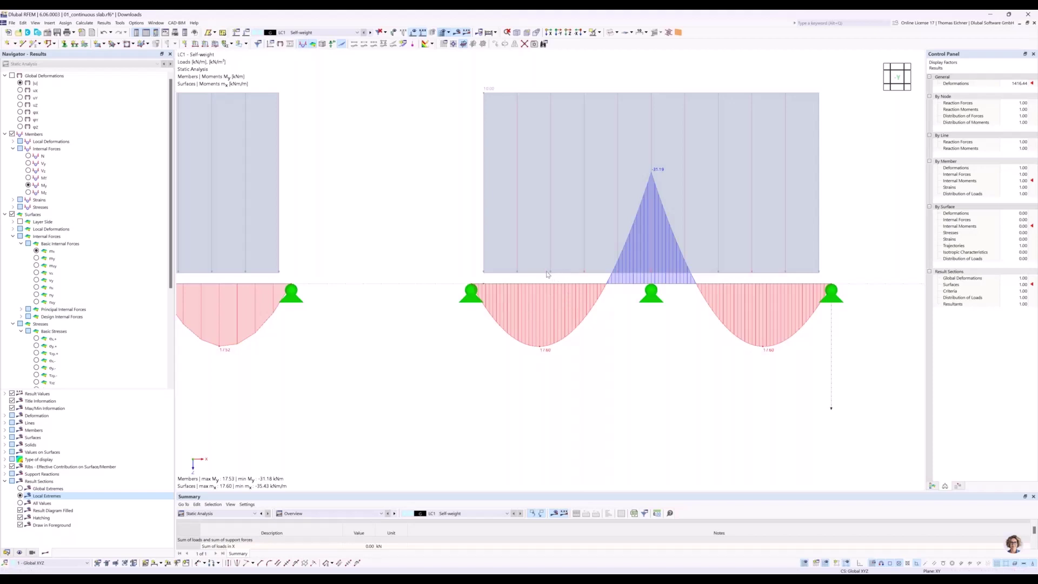
scroll(400, 215, "down", 3)
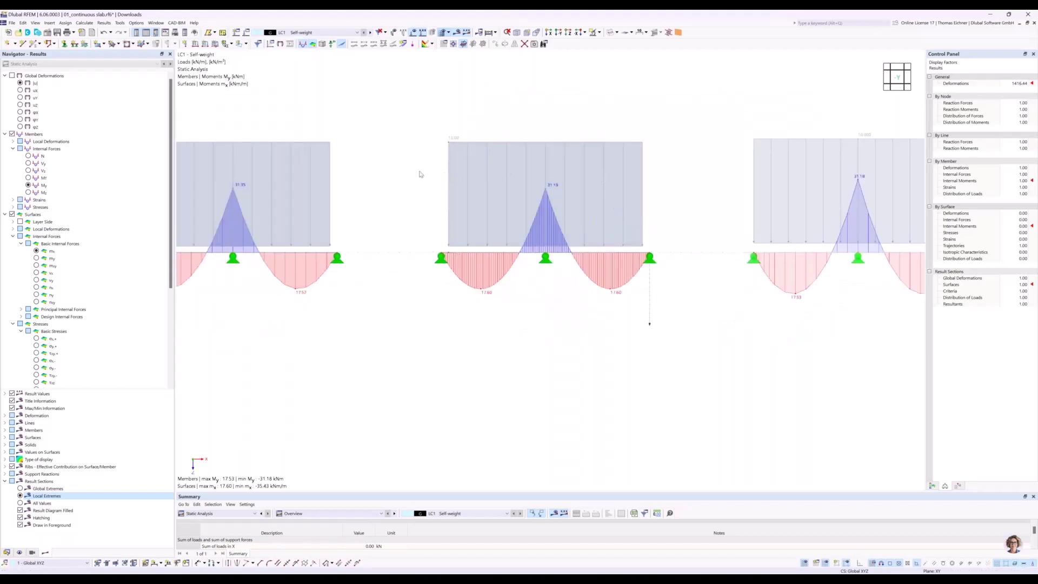
scroll(419, 174, "up", 2)
scroll(419, 174, "down", 4)
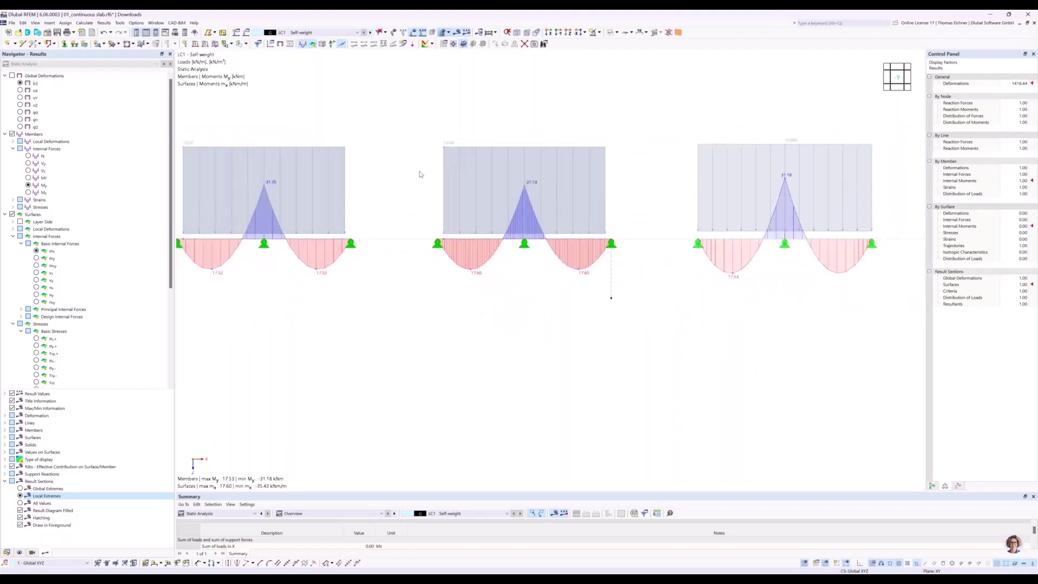
middle_click_drag(364, 146, 465, 162)
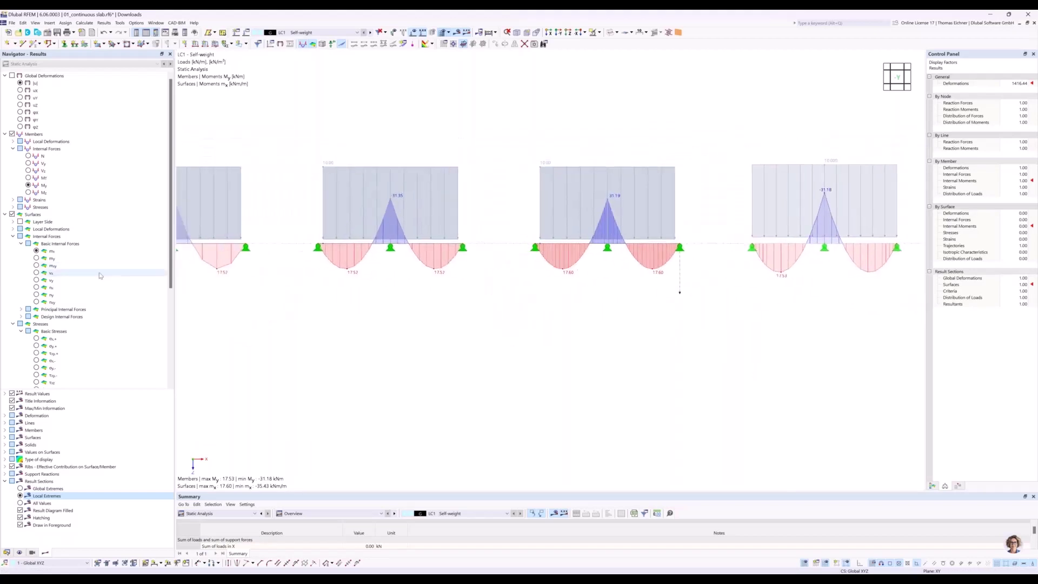
- Switch the surface results to my and back to mx to compare the two moment directions across the slabs
left_click(37, 259)
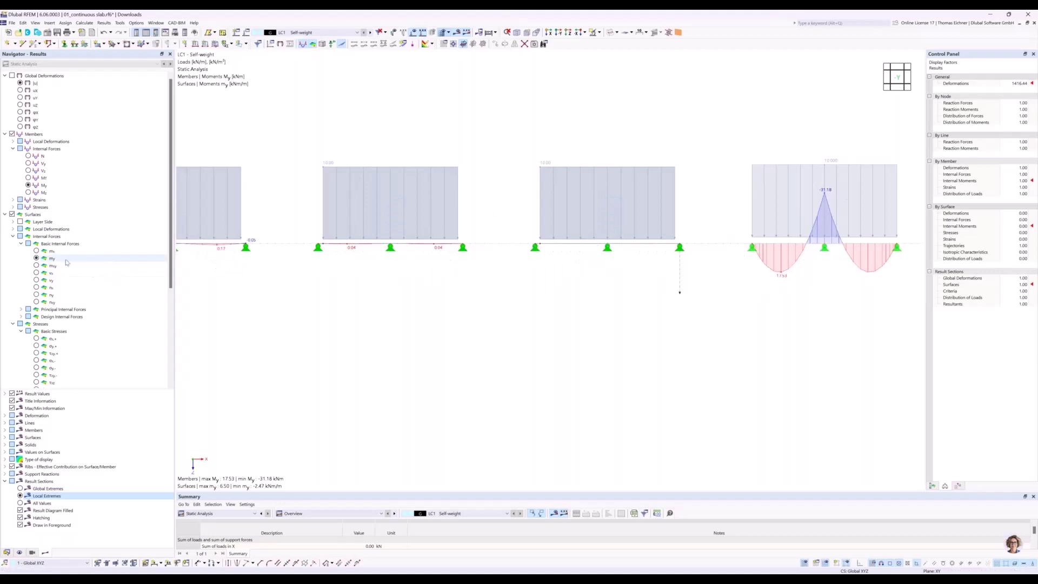
left_click(37, 251)
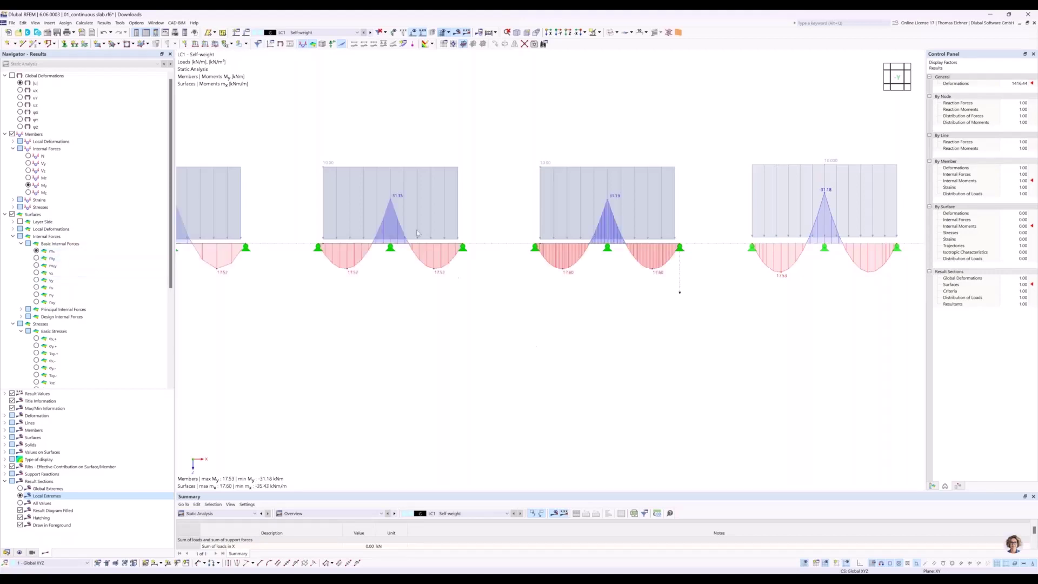
scroll(568, 262, "down", 3)
middle_click_drag(505, 181, 506, 183)
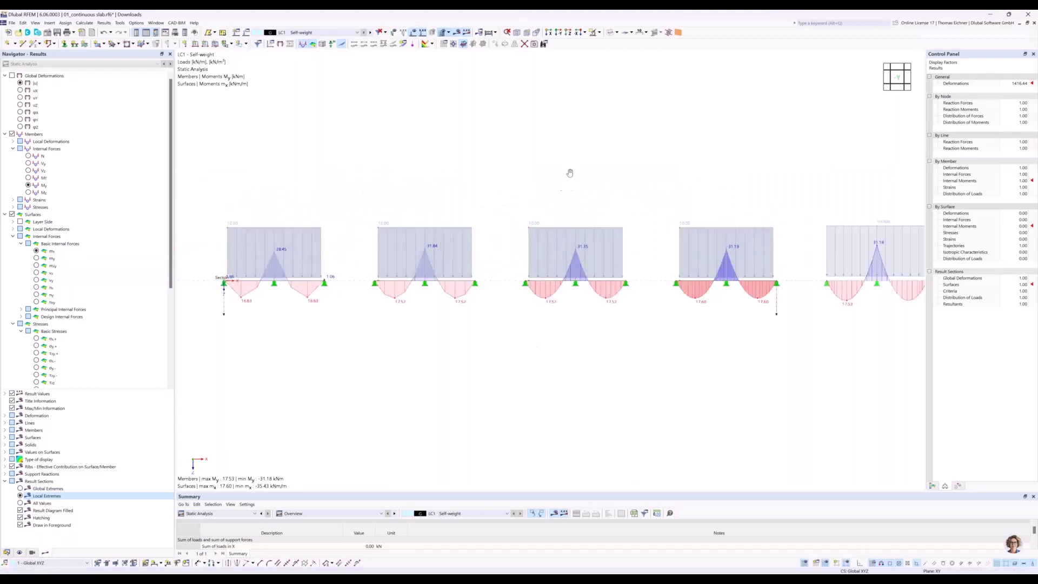
scroll(506, 162, "up", 2)
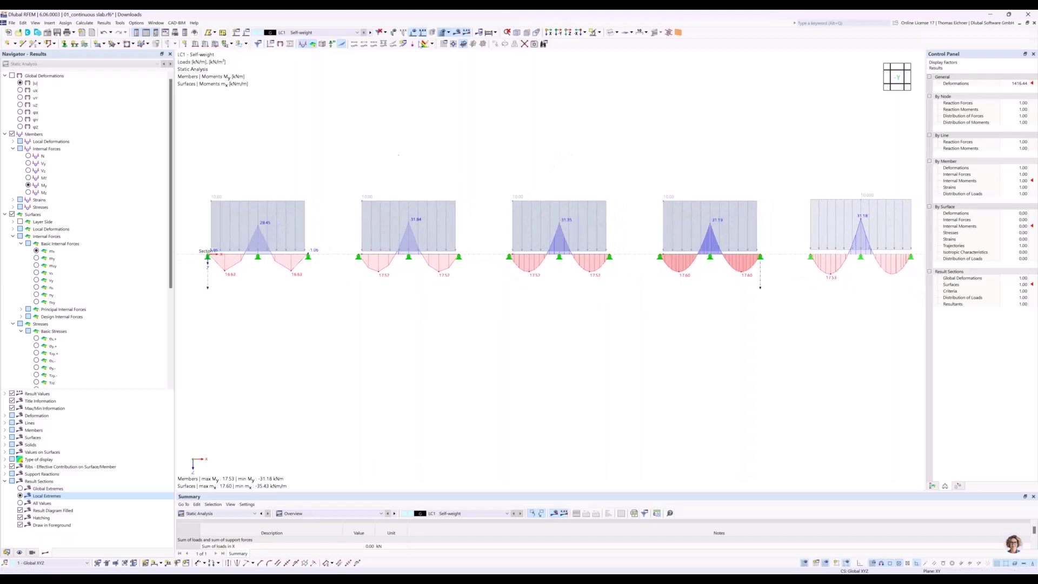
- Hide the loads and compare the support and span moments of all four slabs and the beam
left_click(414, 37)
middle_click_drag(373, 160, 368, 159)
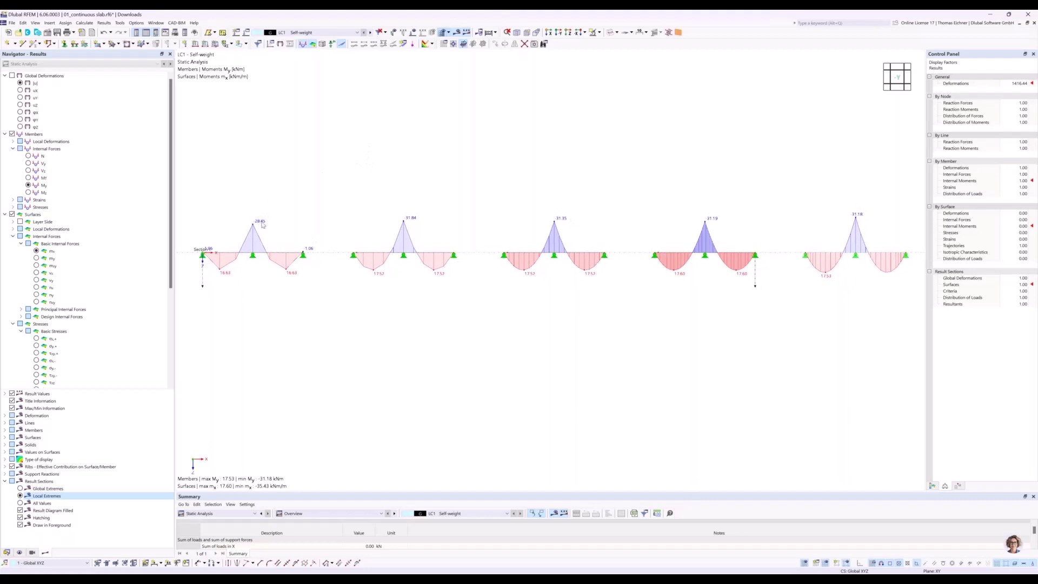
scroll(856, 219, "down", 1)
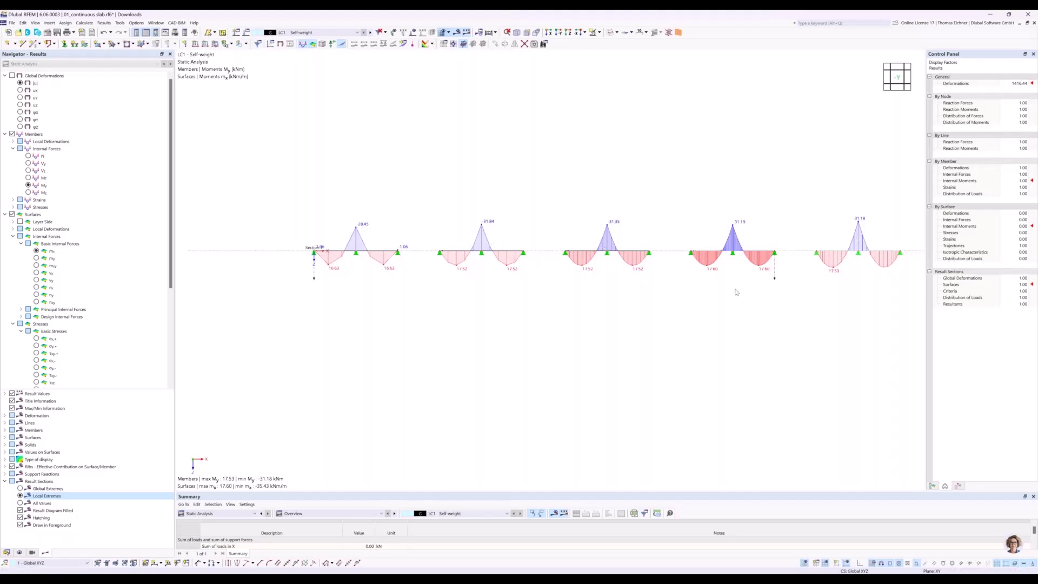
middle_click_drag(717, 258, 707, 265)
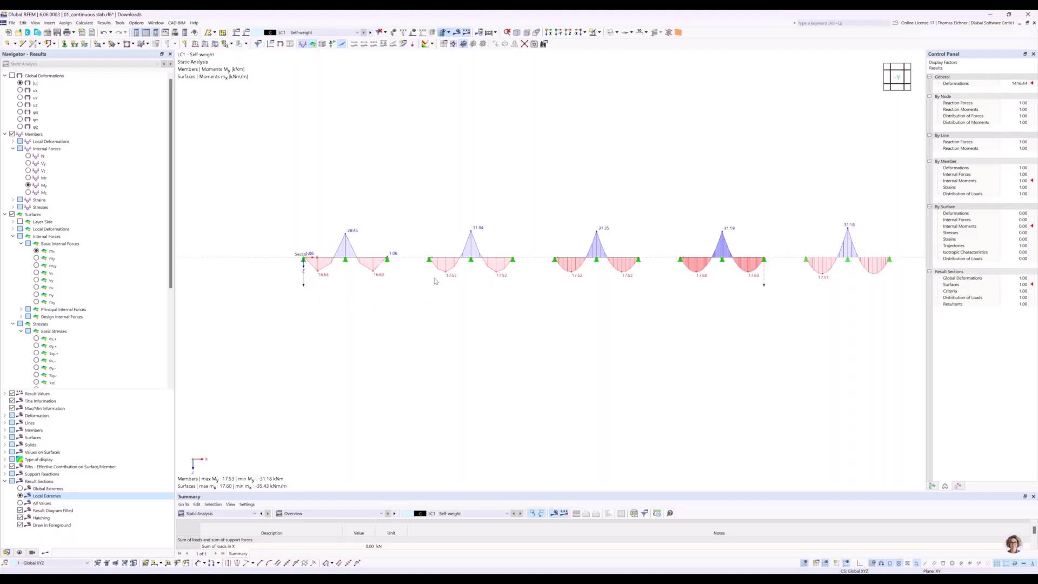
- Examine the mx contours and mesh of the two coarsest slabs in the Z-direction view
scroll(416, 278, "up", 3)
scroll(371, 272, "up", 1)
middle_click_drag(371, 272, 446, 283)
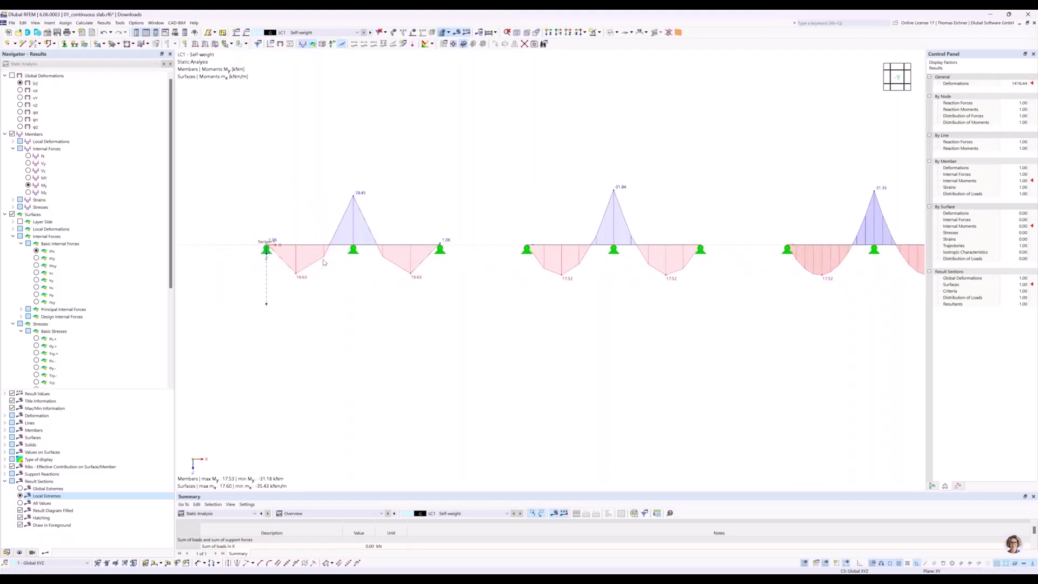
left_click(568, 33)
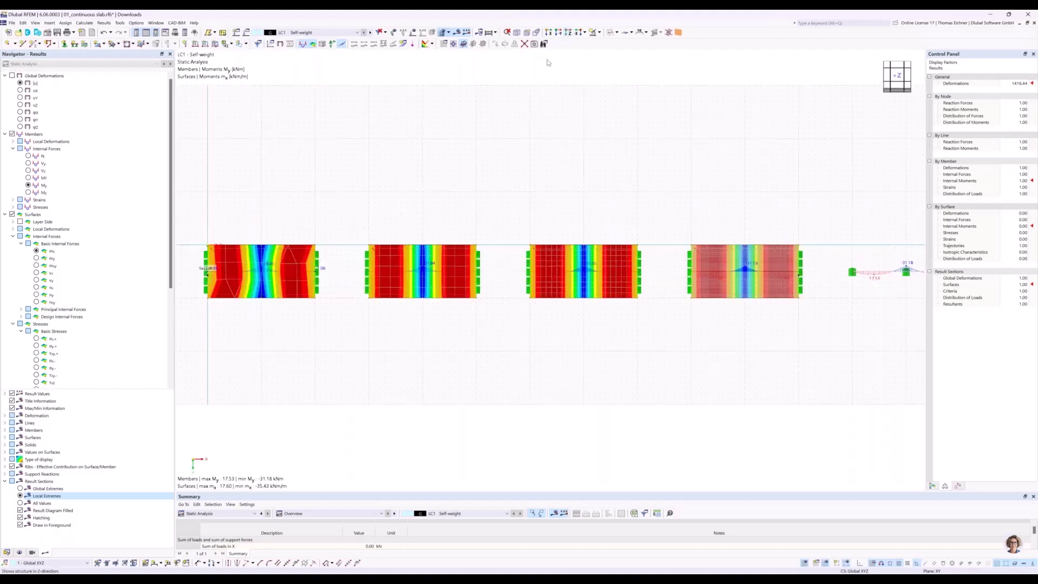
scroll(324, 248, "up", 5)
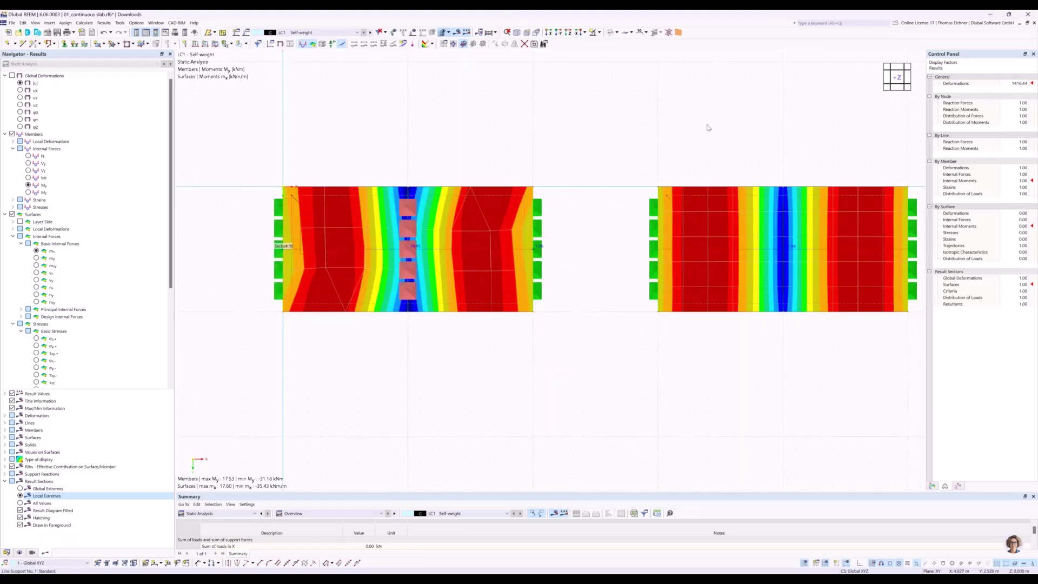
- Return to the -Y view and examine how the coarse mesh shapes the first slab's moment diagram
left_click(527, 32)
scroll(346, 344, "up", 5)
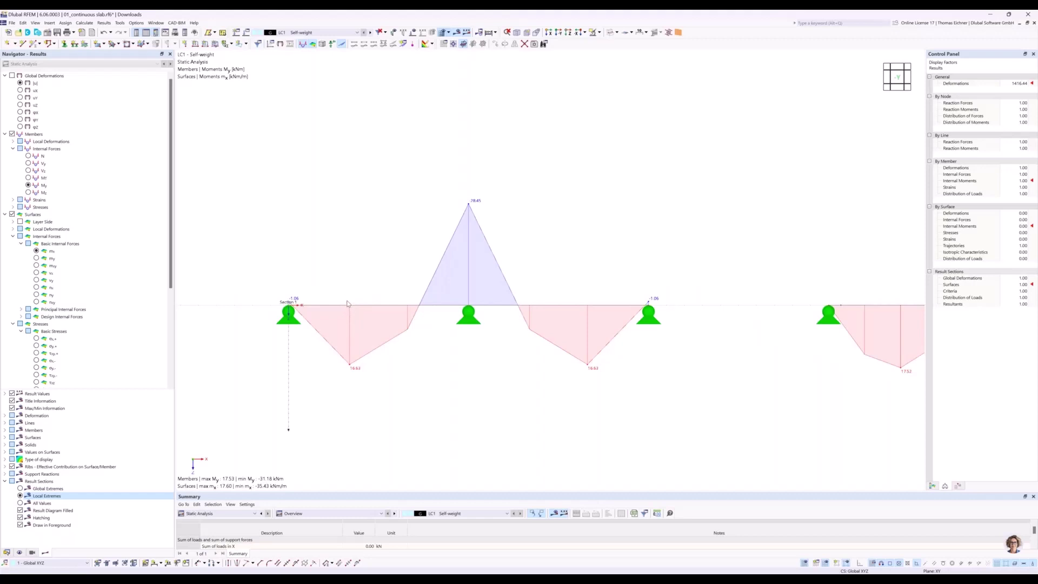
scroll(347, 304, "down", 4)
scroll(347, 306, "up", 2)
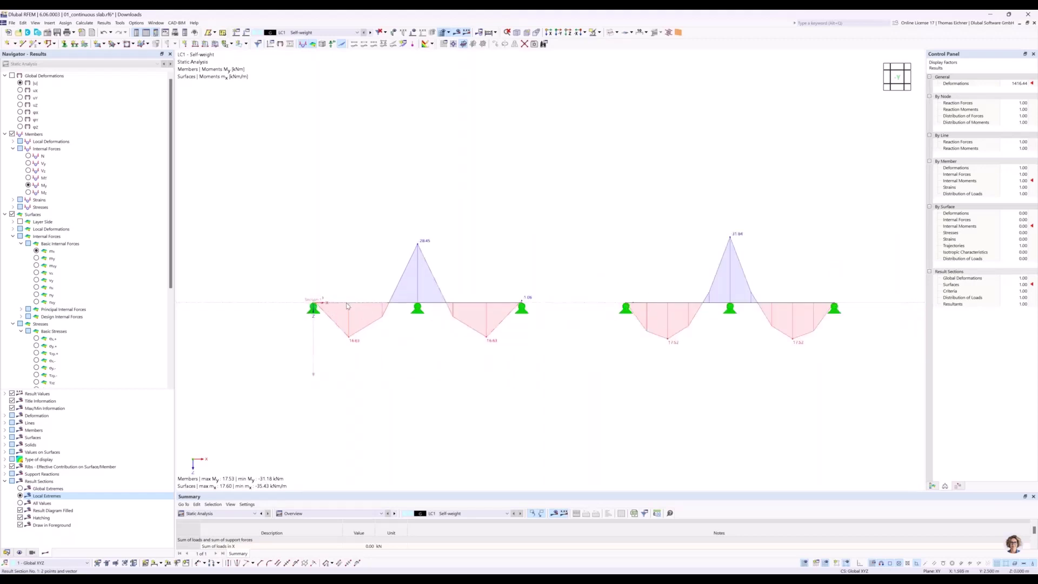
scroll(347, 306, "up", 1)
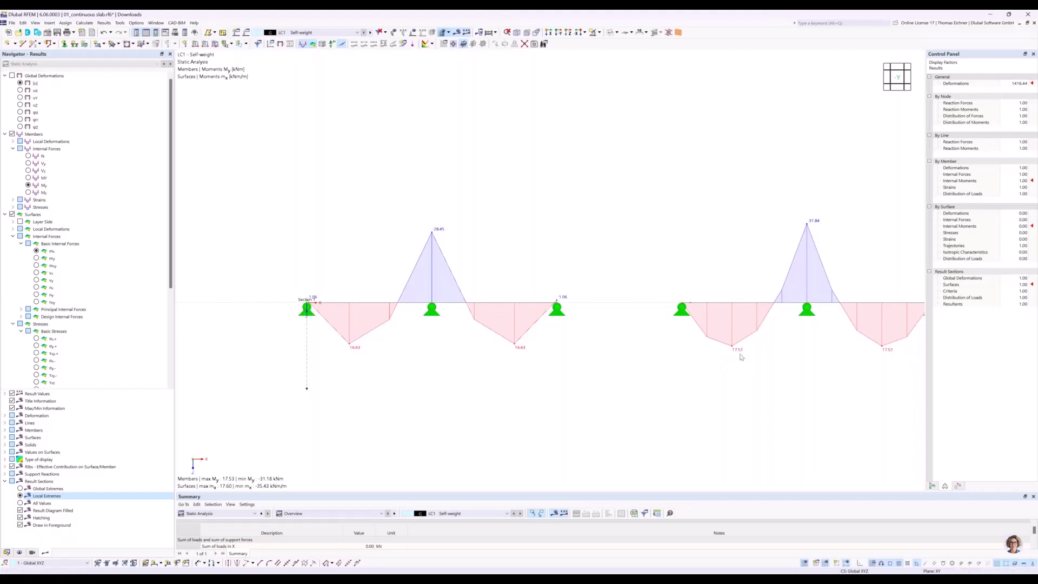
- Examine the moment diagrams of the second and finer-meshed slabs and compare their extremes with the beam
middle_click_drag(732, 267, 443, 233)
scroll(507, 281, "down", 1)
scroll(516, 242, "down", 1)
scroll(425, 262, "up", 1)
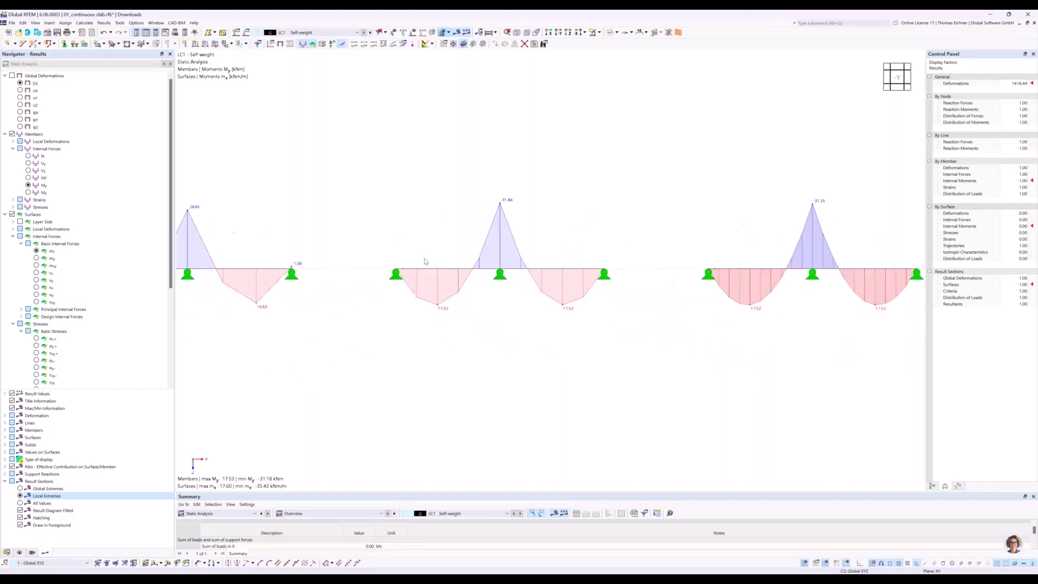
scroll(425, 262, "up", 1)
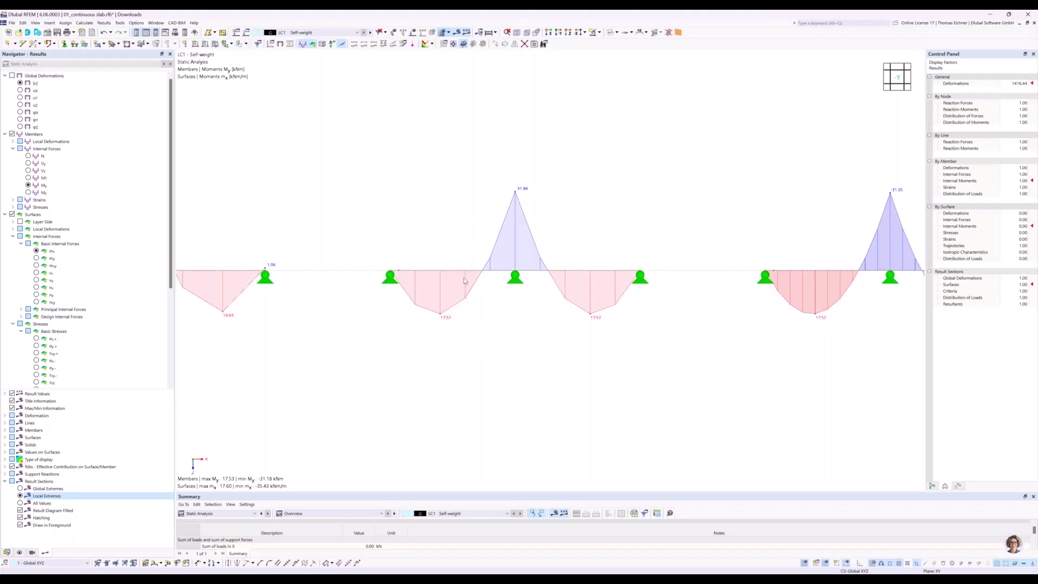
left_click(390, 277)
scroll(495, 297, "down", 3)
scroll(495, 297, "down", 1)
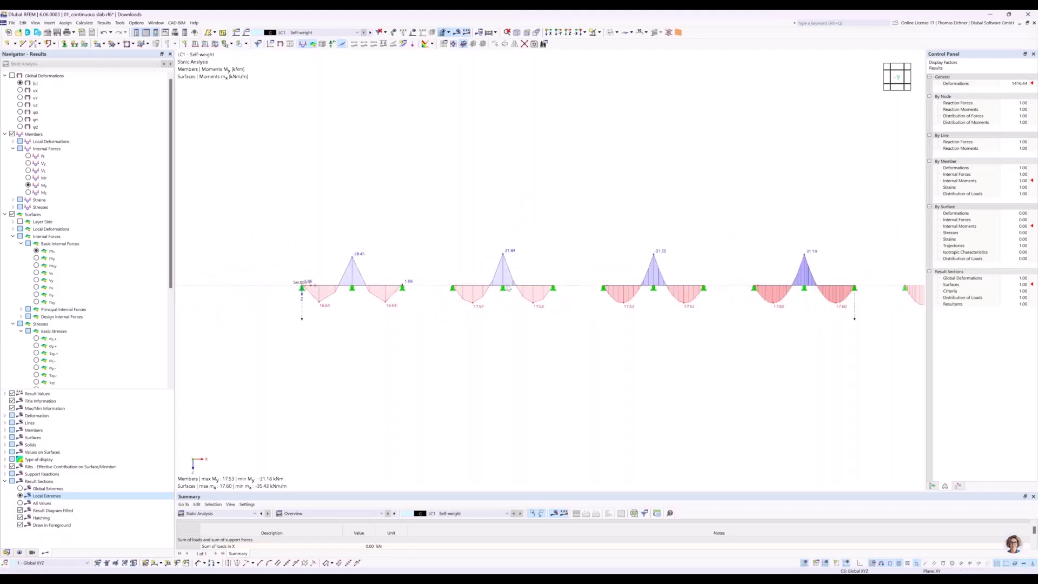
middle_click_drag(648, 241, 529, 238)
scroll(510, 232, "down", 1)
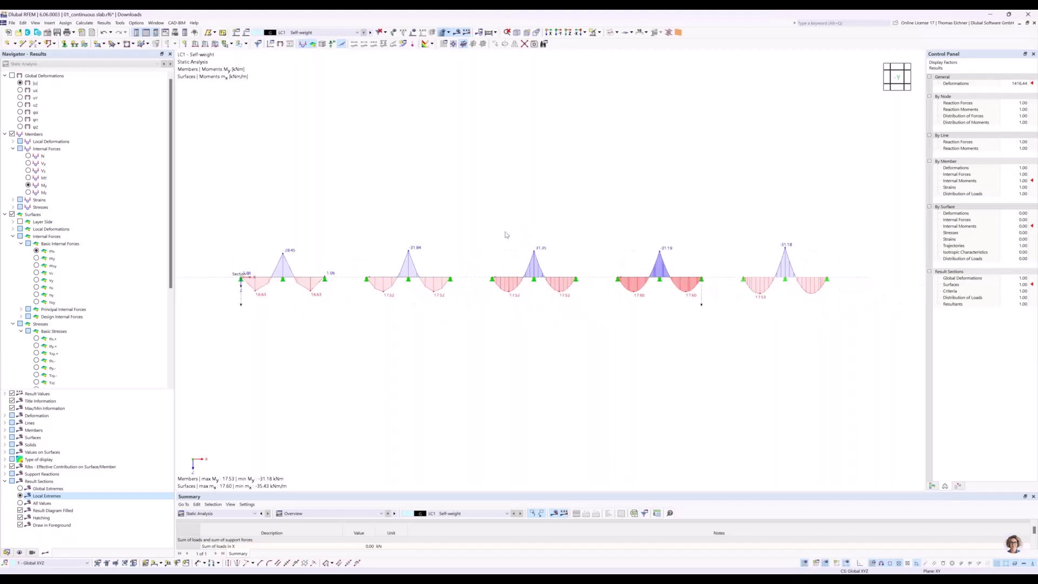
scroll(398, 199, "down", 2)
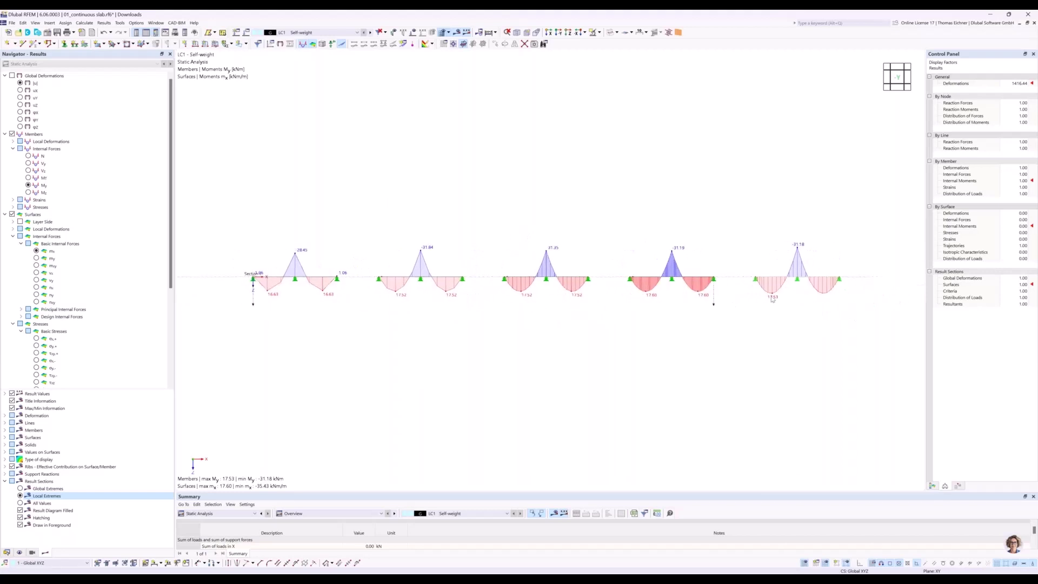
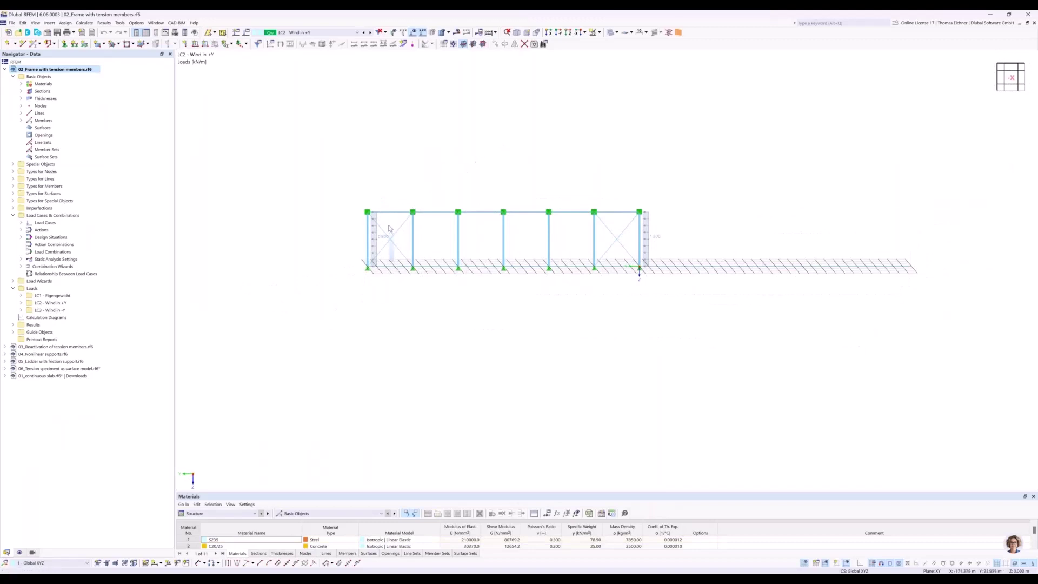
- Delete the crossed tension members in both end bays of the 02_Frame with tension members model, keeping the wind loads
left_click(485, 305)
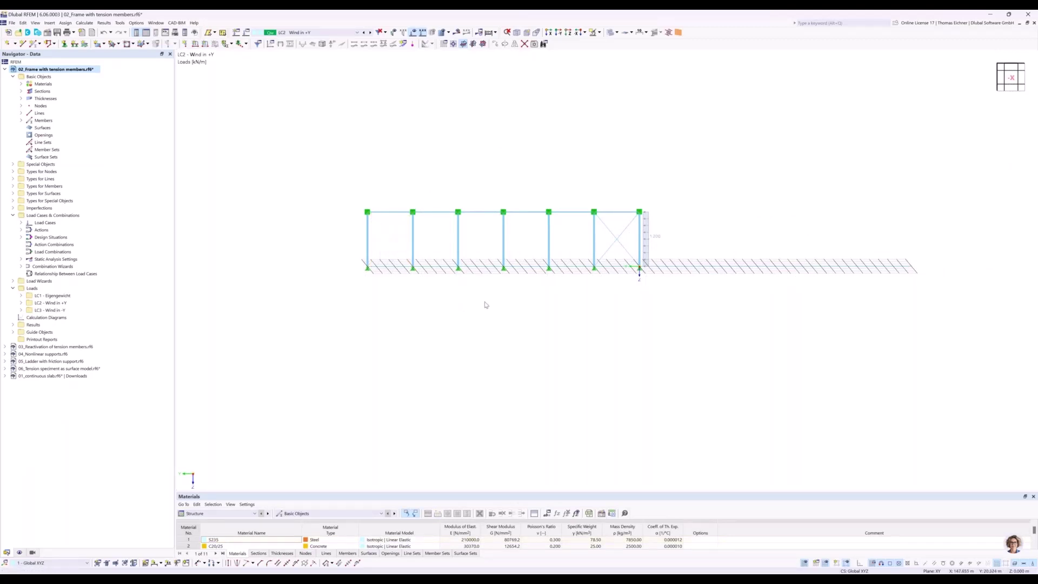
left_click(389, 242)
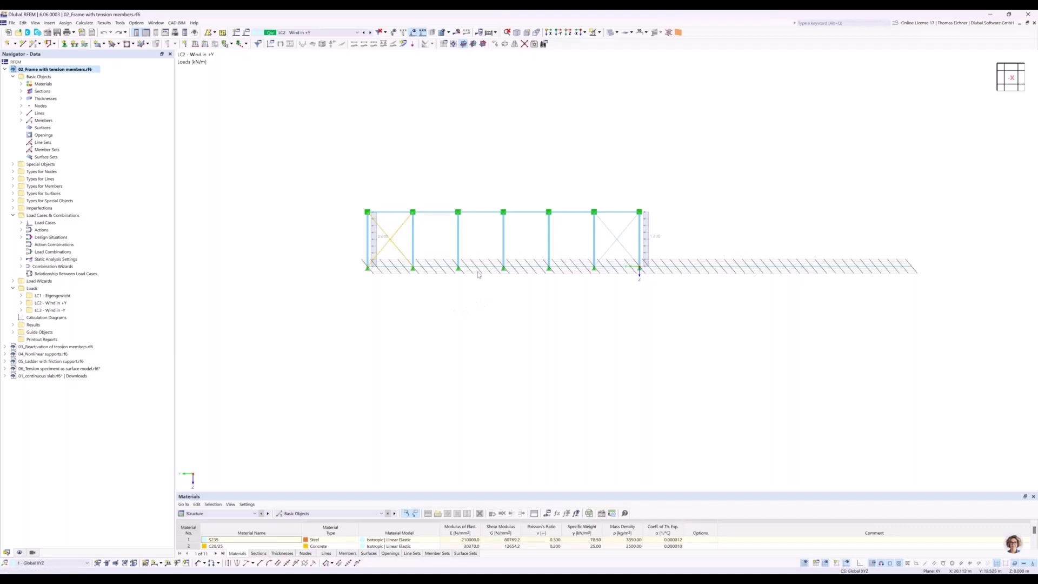
key("Delete")
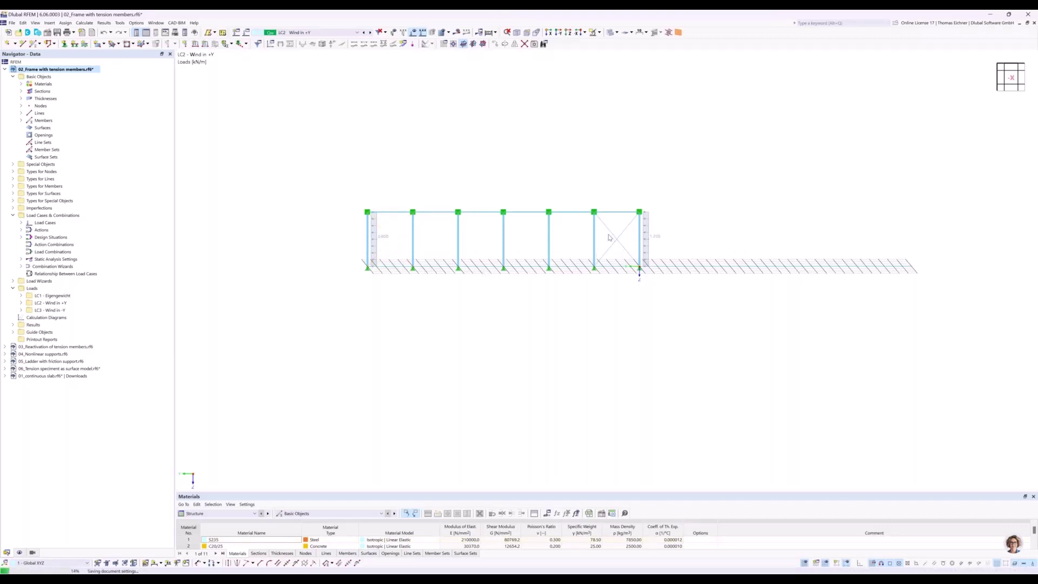
left_click(617, 241)
key("Delete")
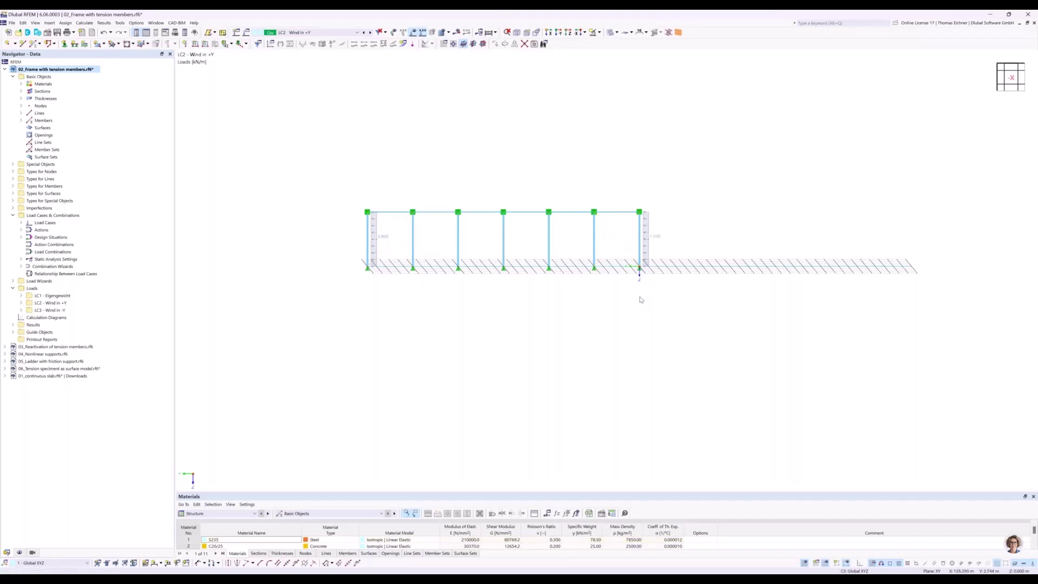
- Open the properties of truss member No. 10 on the upper line between the frame columns
scroll(349, 280, "up", 3)
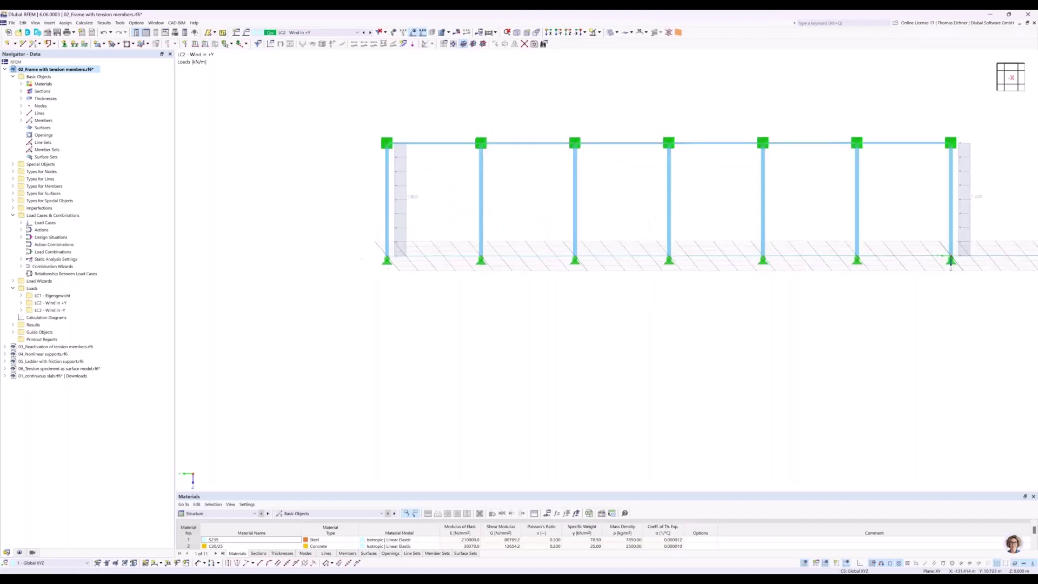
middle_click_drag(591, 202, 259, 223)
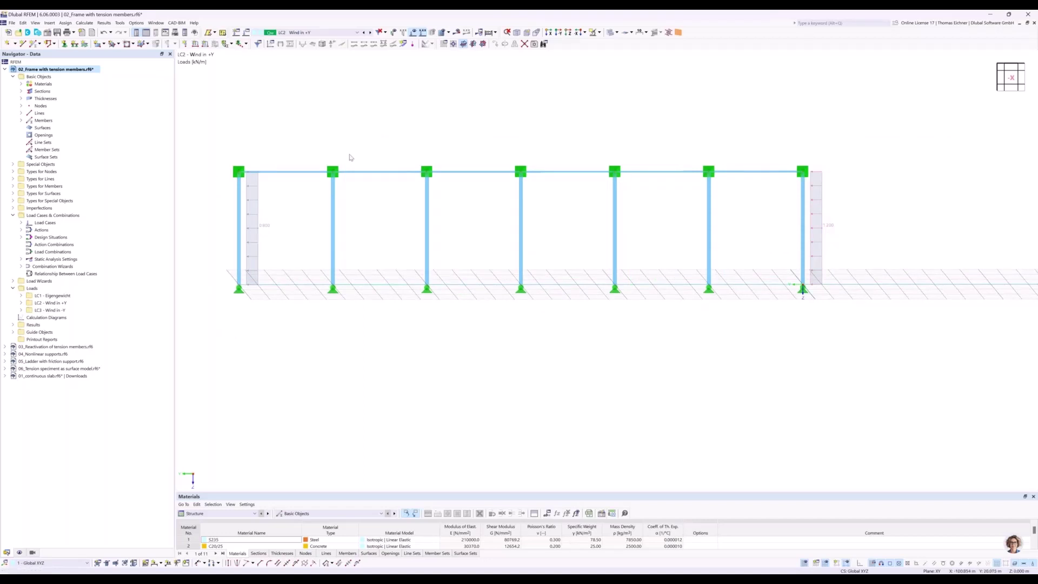
left_click(238, 172)
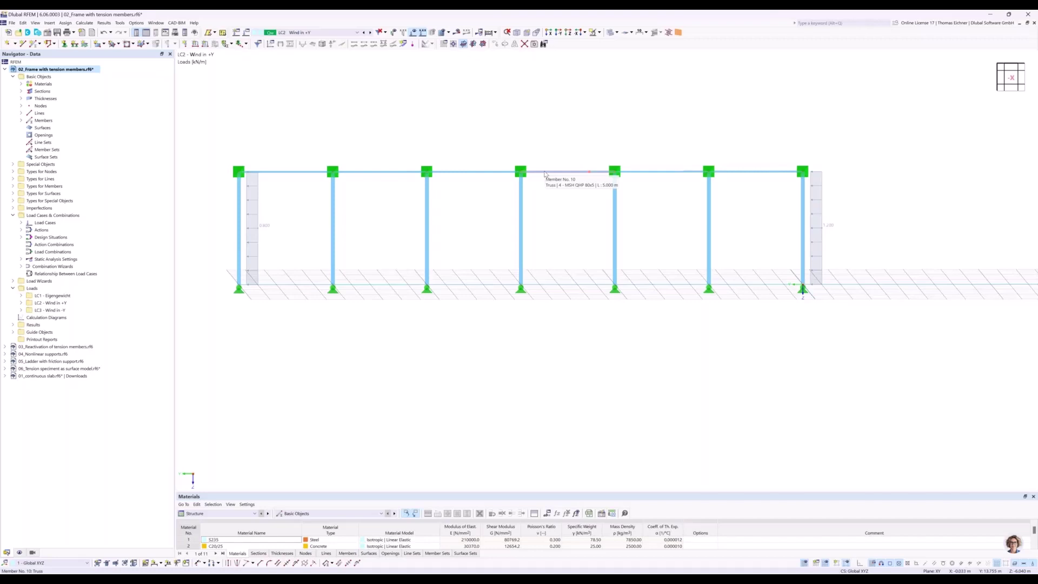
double_click(568, 172)
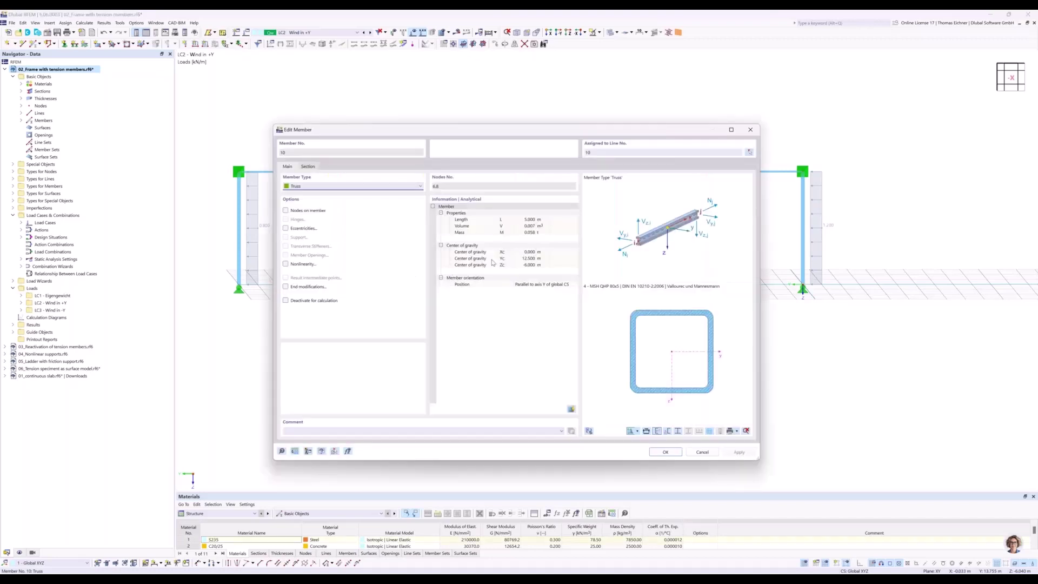
- Examine the member types offered for the upper truss member, and close its properties without changing anything
left_click_drag(491, 114, 580, 281)
left_click(448, 338)
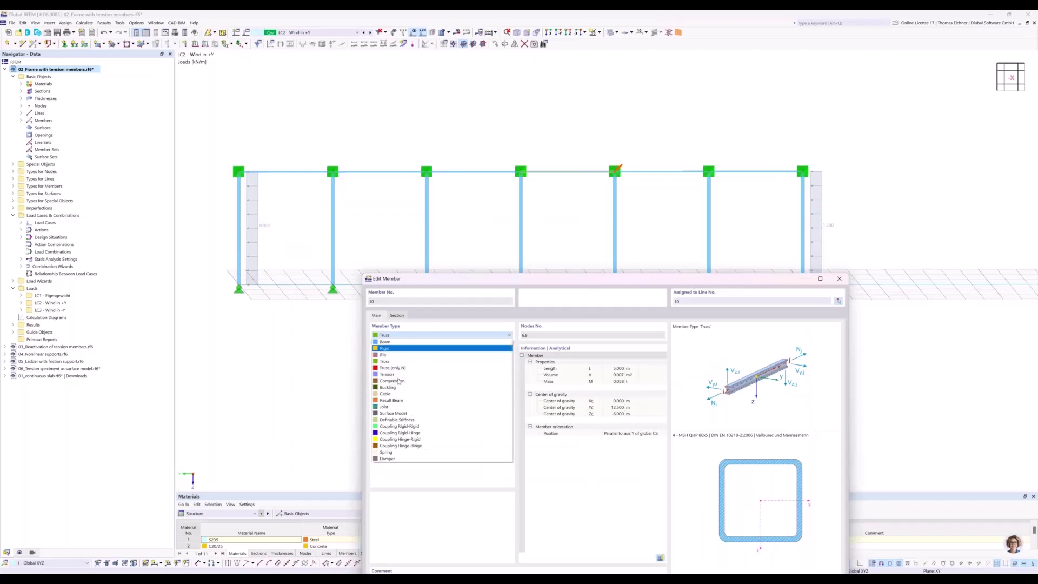
key("Escape")
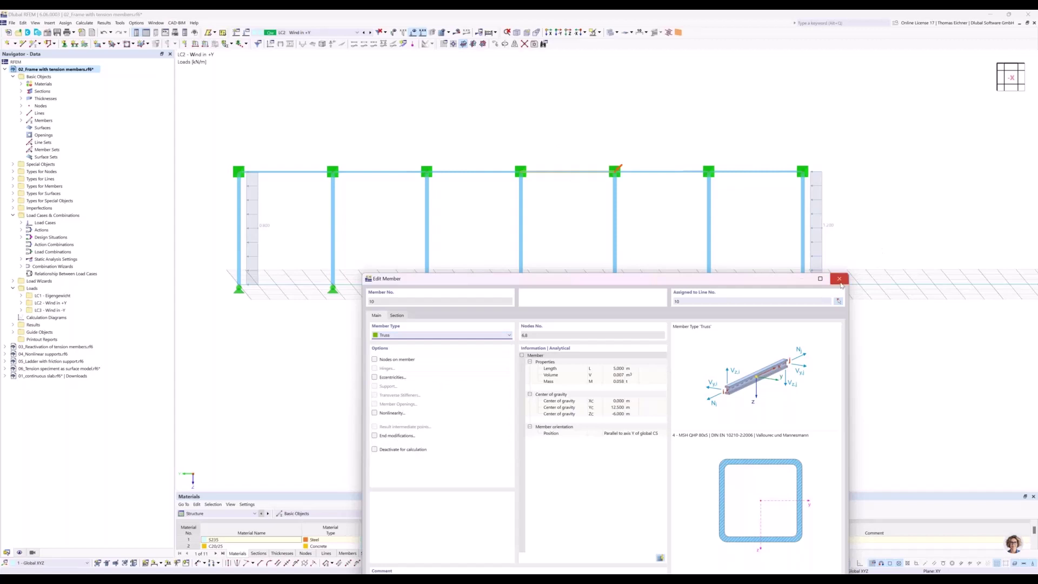
left_click(840, 279)
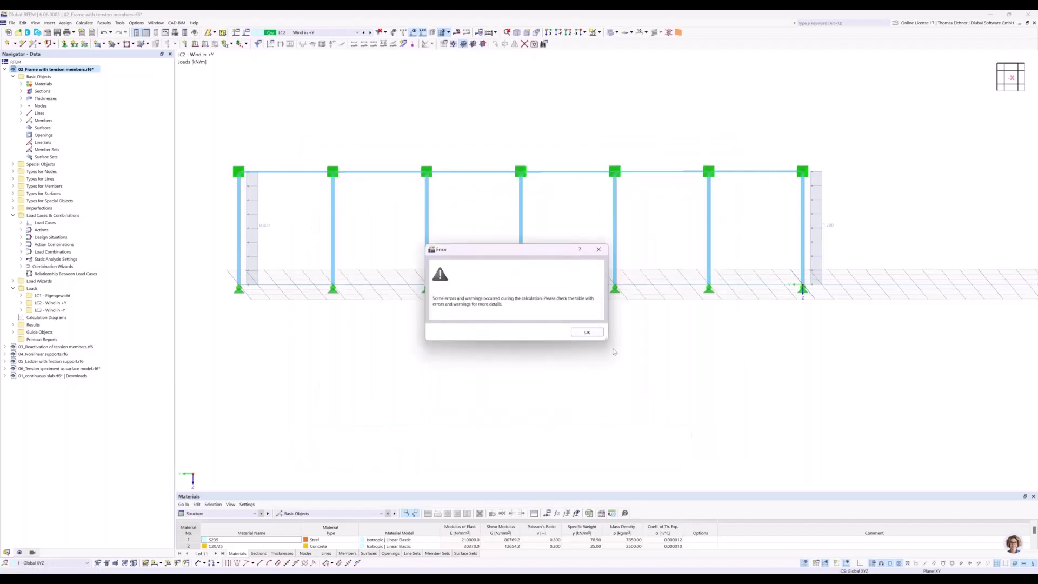
- Dismiss the calculation error notice and examine the static analysis entry in the enlarged Errors & Warnings table
left_click(588, 333)
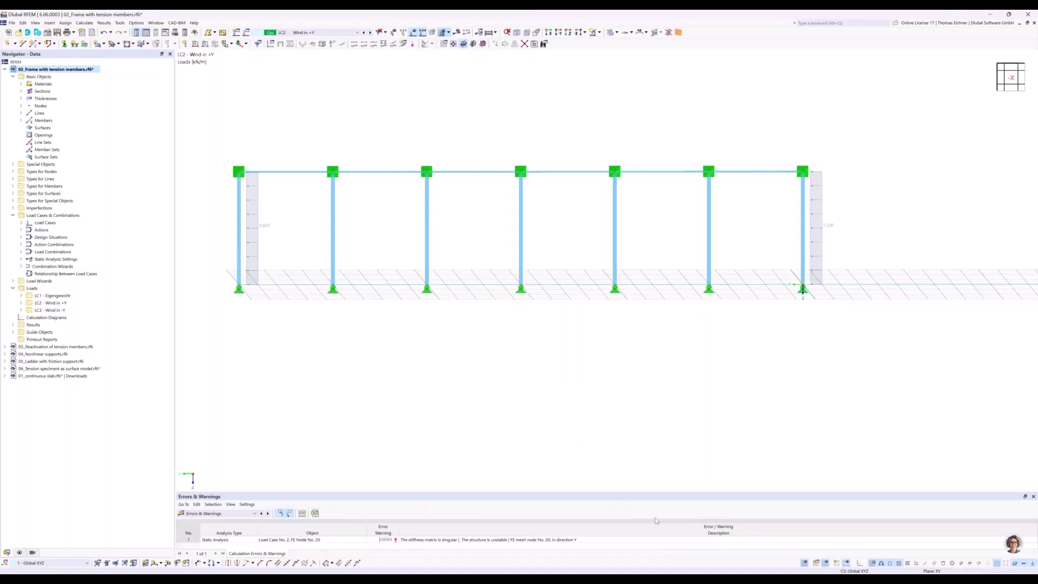
left_click_drag(621, 428, 624, 339)
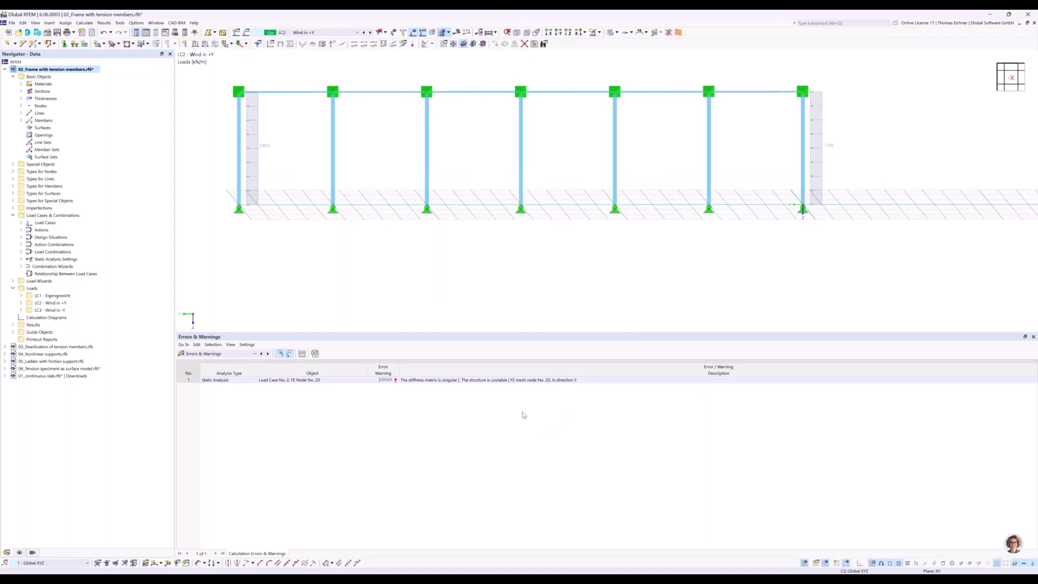
left_click(407, 381)
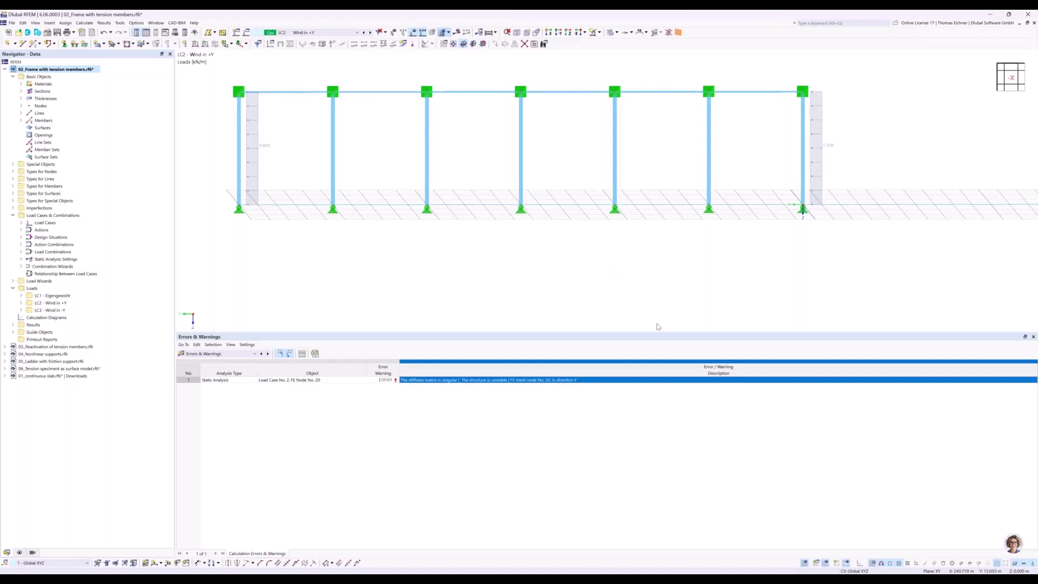
middle_click_drag(659, 326, 665, 321)
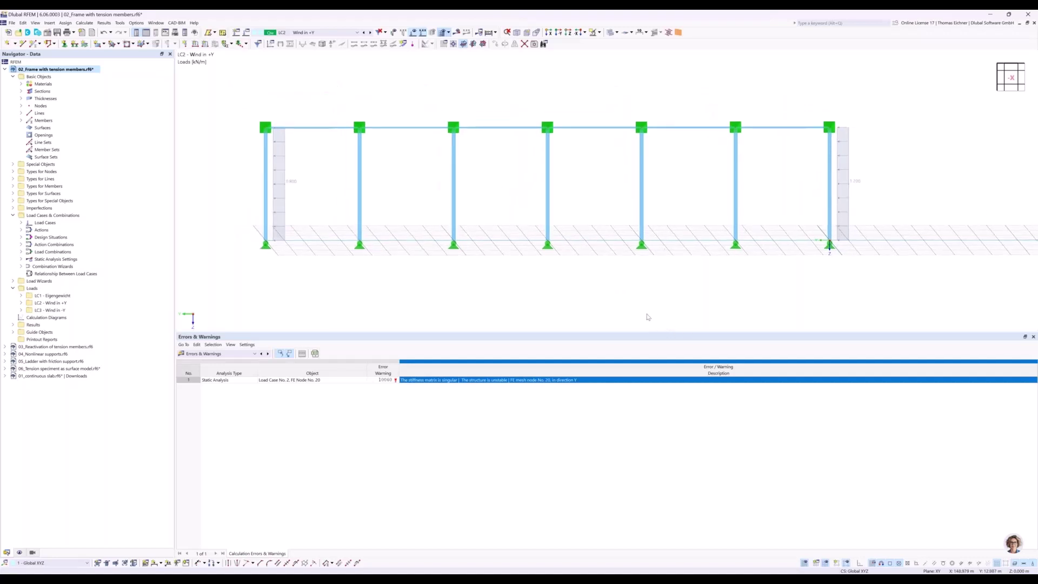
left_click_drag(640, 337, 600, 357)
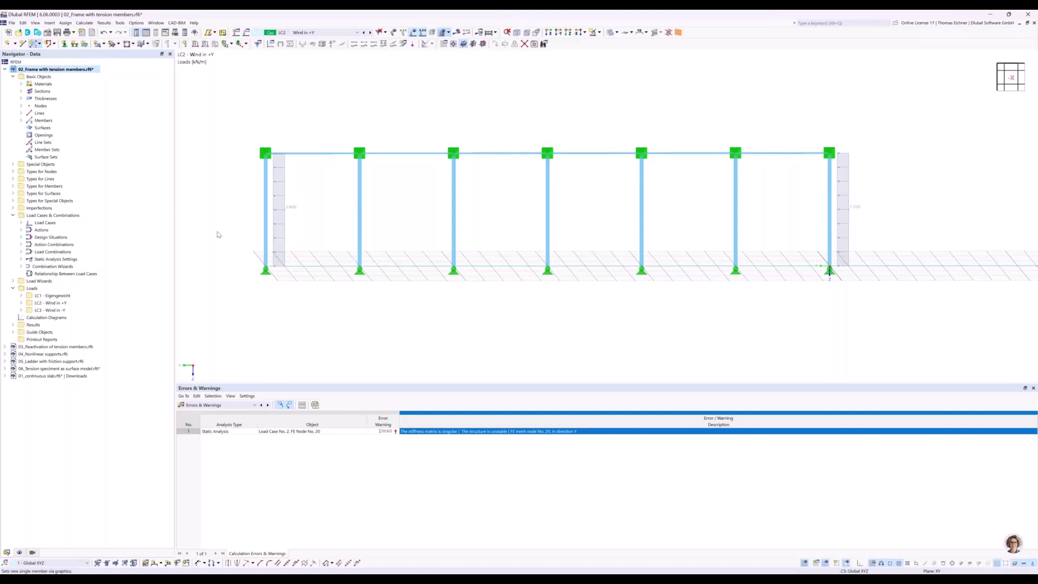
- Start a new single member of type Truss and assign it section 5 - R 20 in S235
left_click(495, 157)
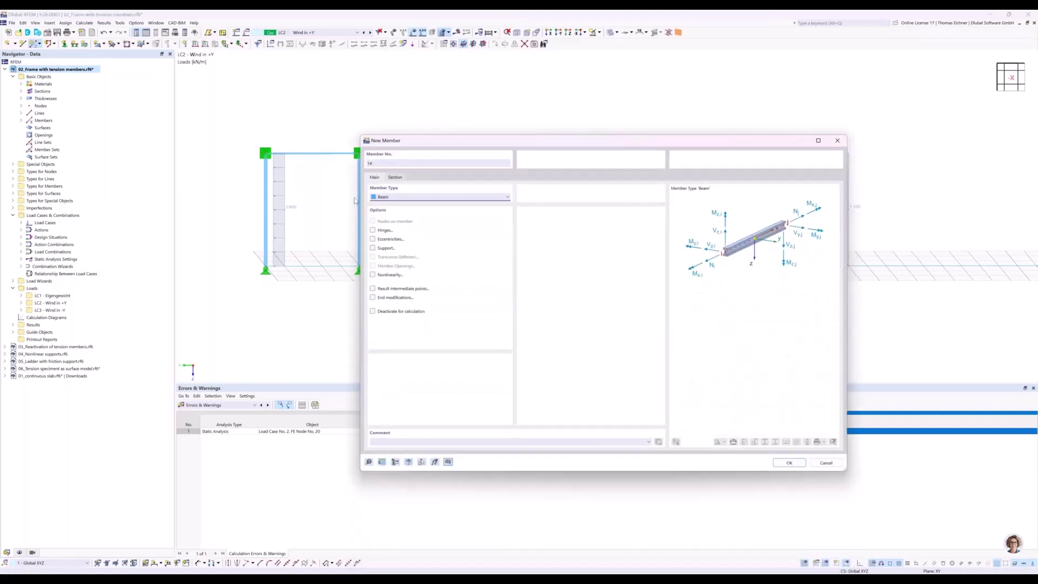
left_click(405, 198)
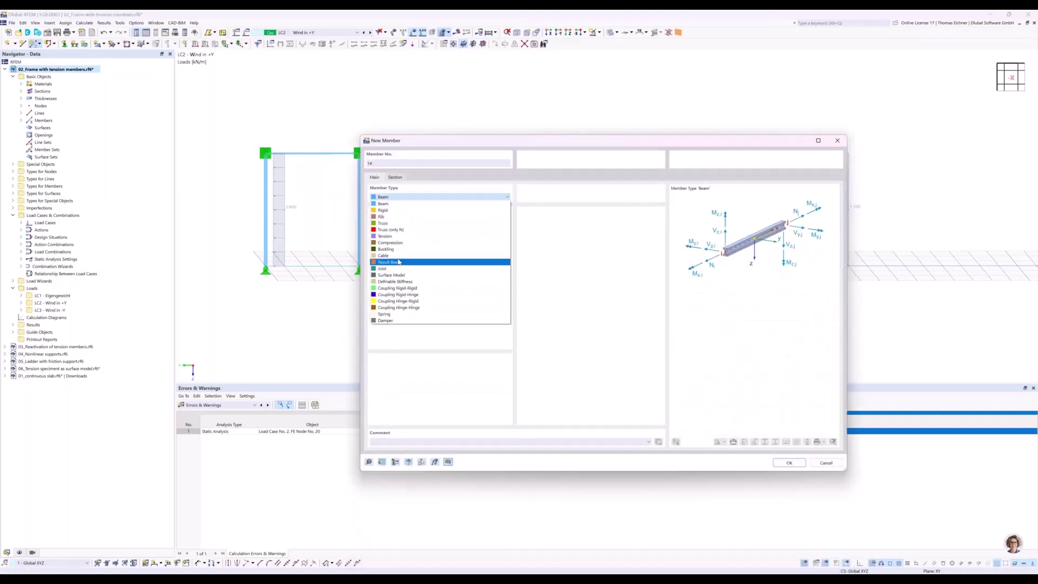
left_click(384, 224)
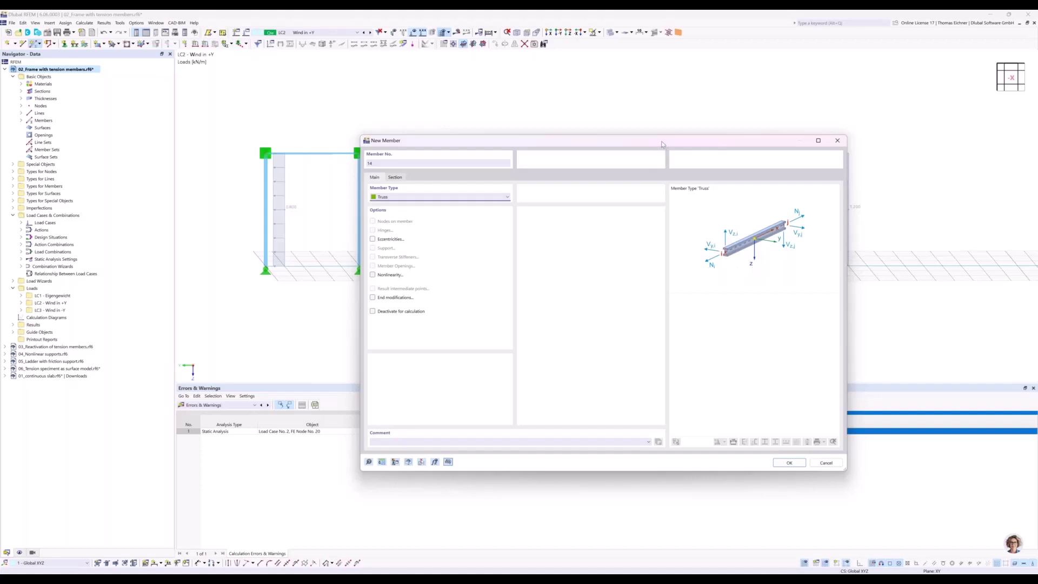
left_click_drag(703, 140, 780, 145)
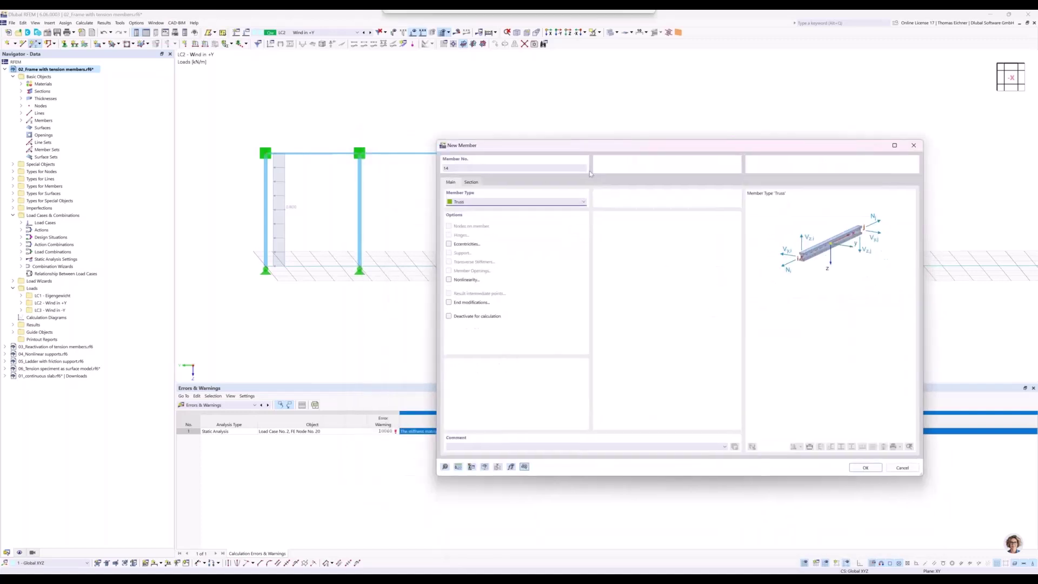
left_click(473, 182)
left_click(481, 380)
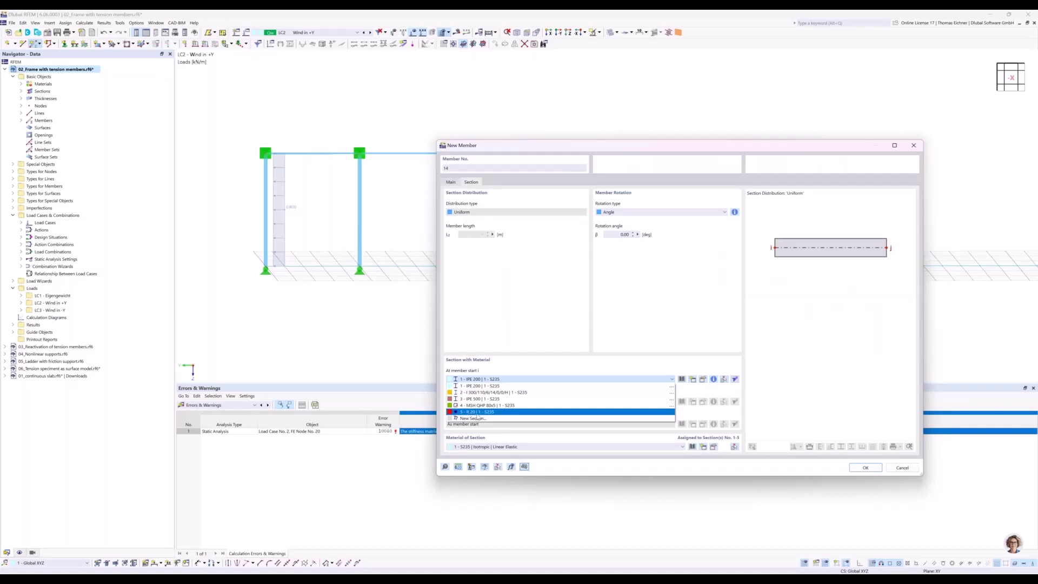
left_click(476, 413)
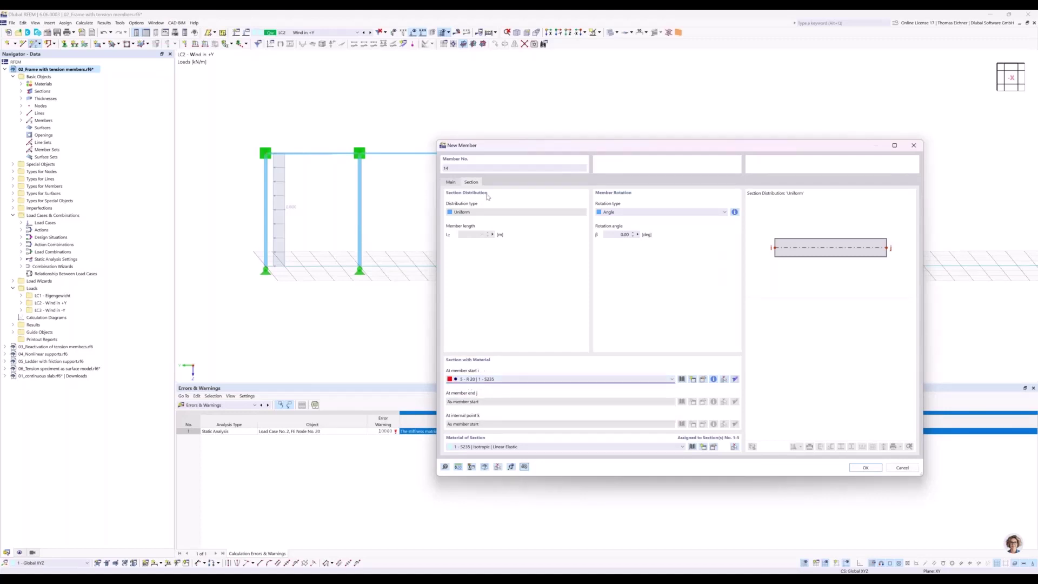
- Enable nonlinearity for the new truss member and assign the Failure if compression nonlinearity
left_click(453, 182)
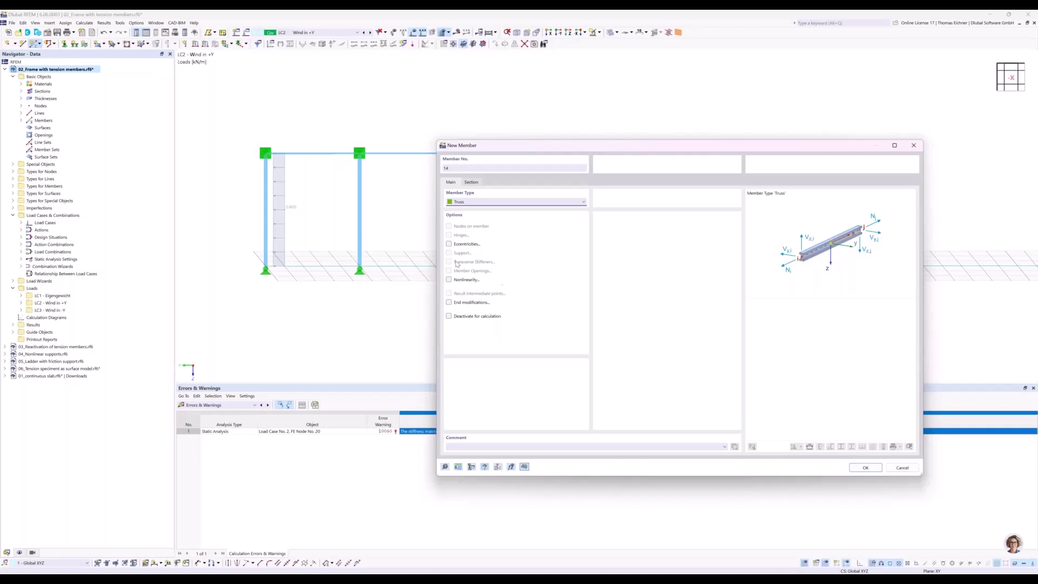
left_click(449, 280)
left_click(491, 184)
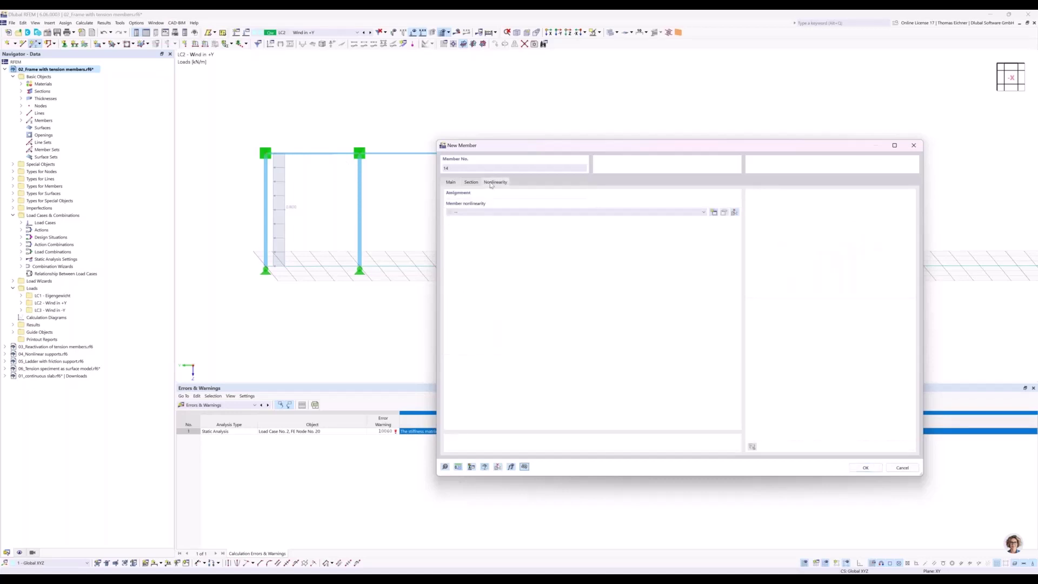
left_click(476, 213)
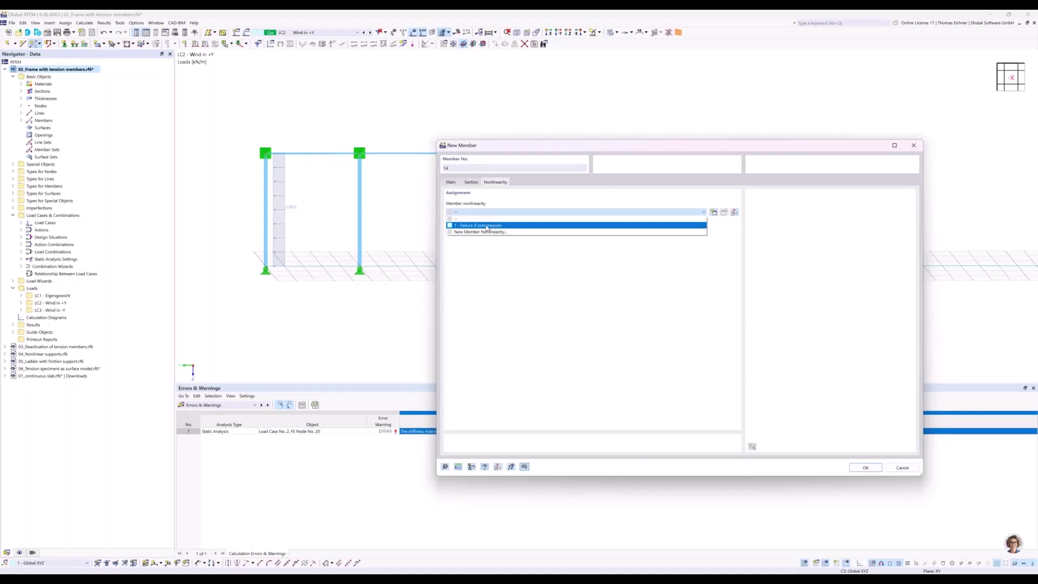
left_click(487, 226)
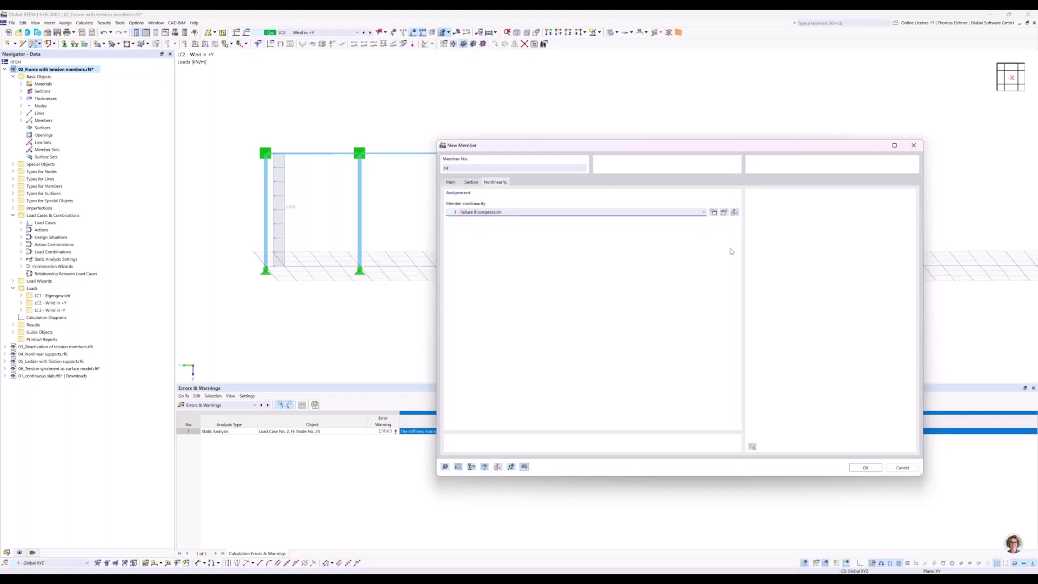
- Preview the Yielding and Slippage diagrams in the member nonlinearity definition, and restore the type to Failure if compression
left_click(724, 212)
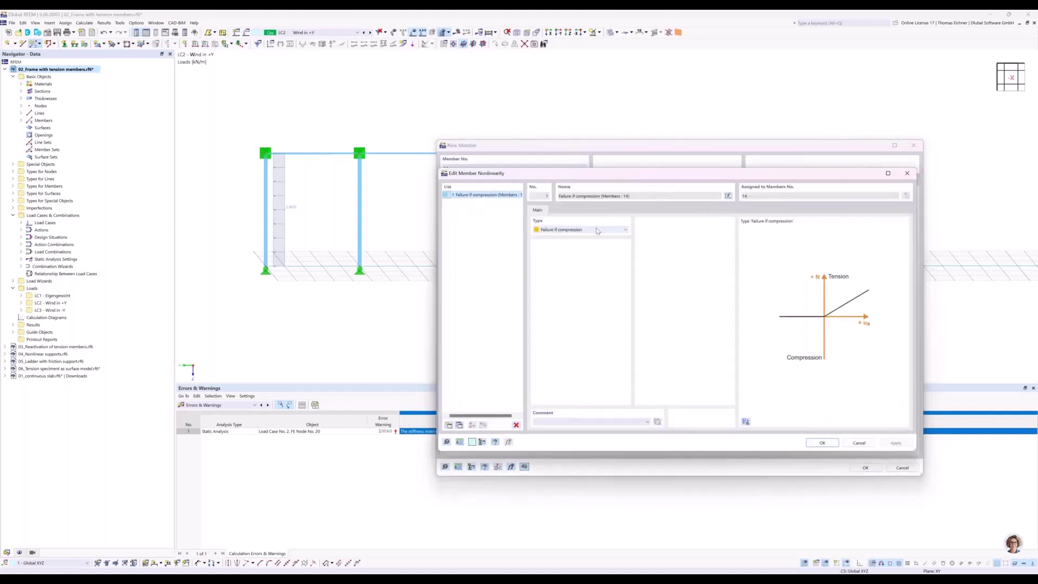
left_click(597, 231)
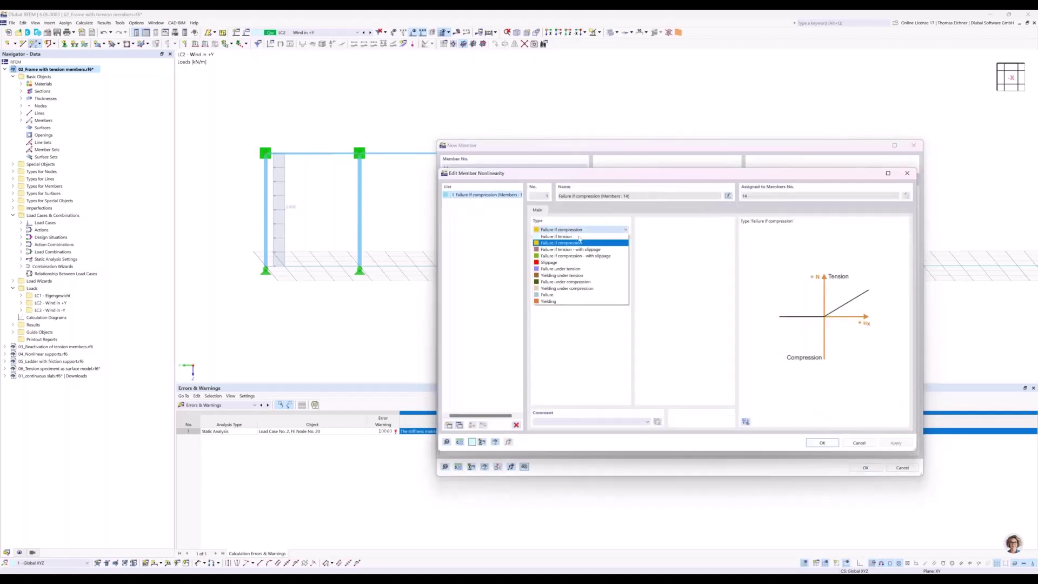
left_click(549, 301)
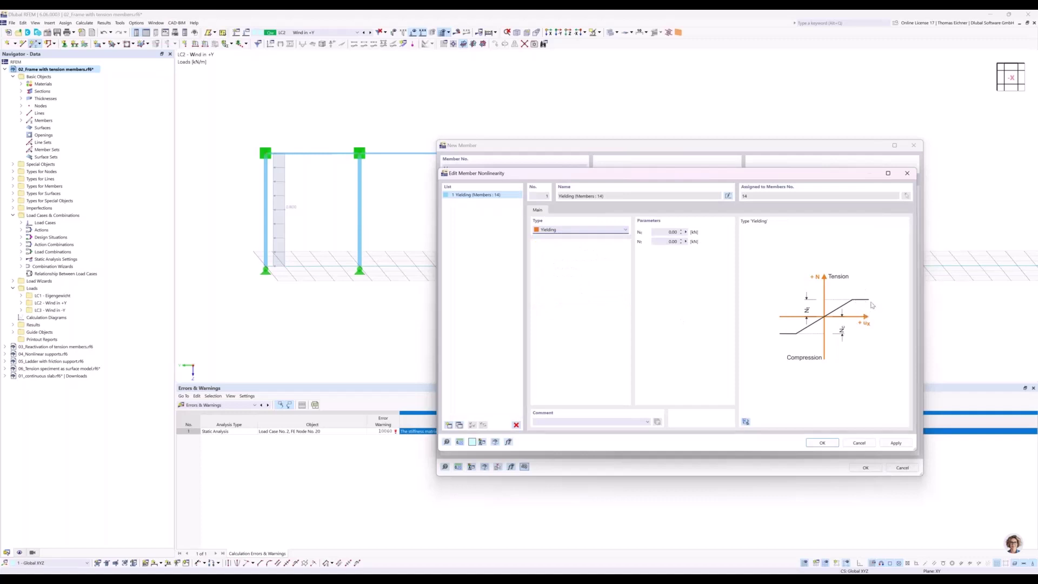
left_click(598, 231)
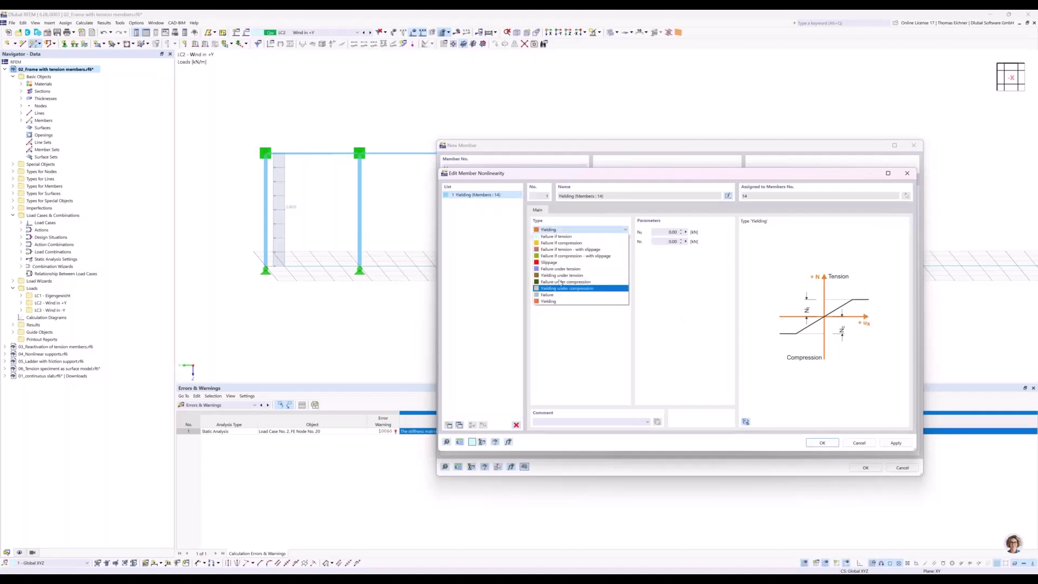
left_click(554, 262)
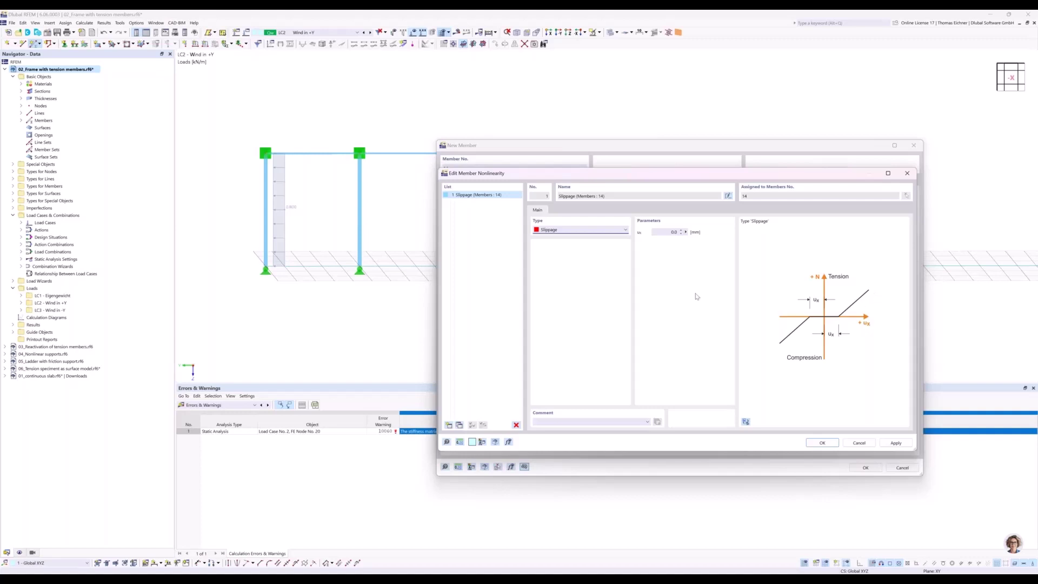
left_click(587, 231)
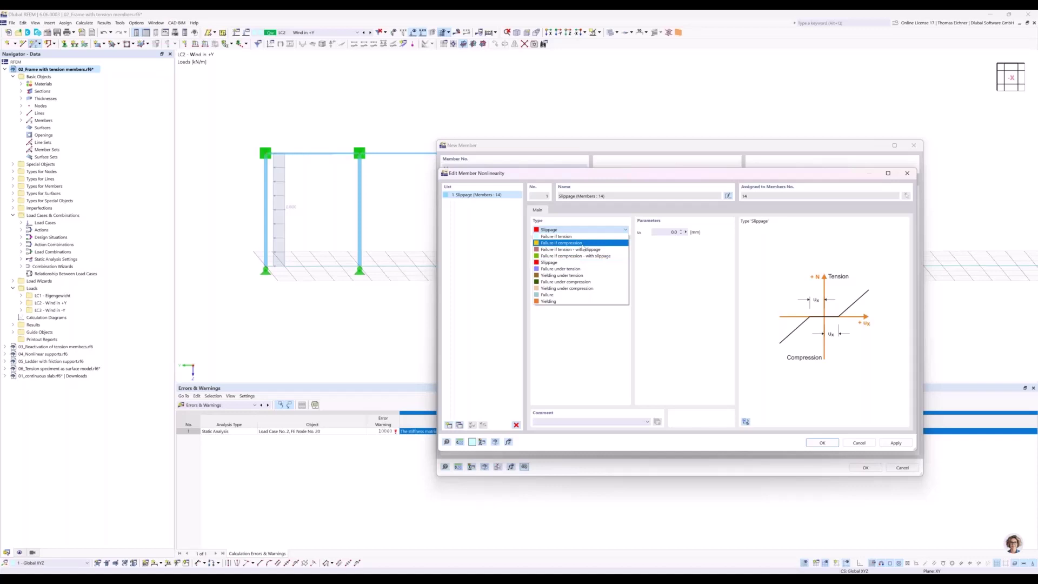
left_click(583, 244)
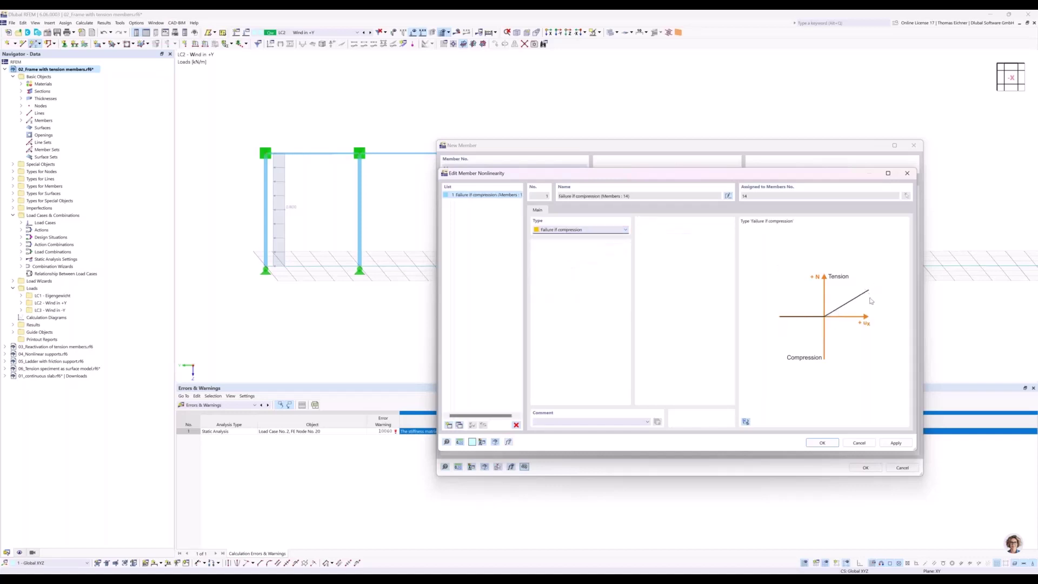
left_click(823, 445)
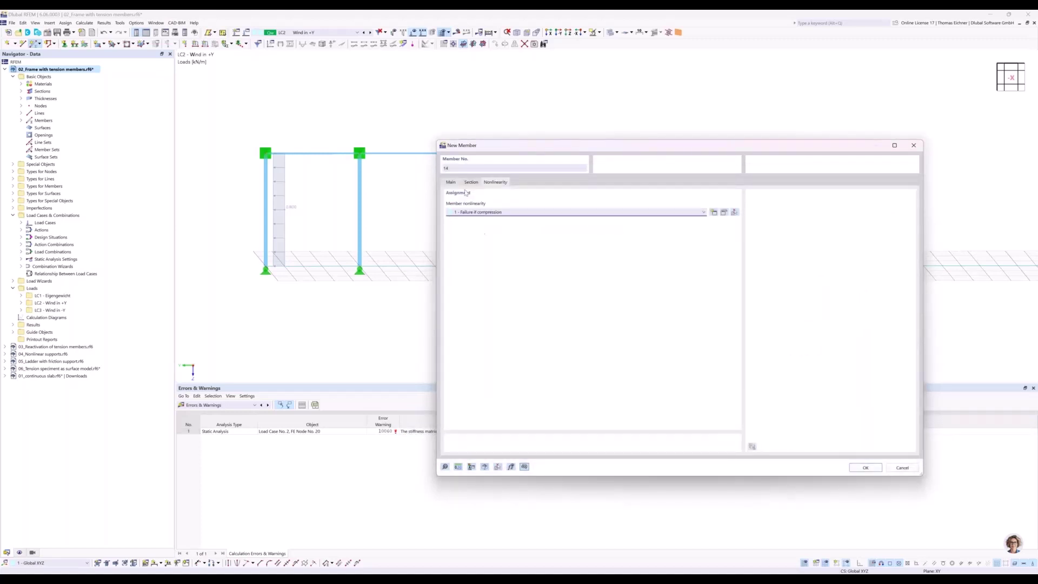
- Review the member types available as alternatives to Truss for the new bracing member
left_click(452, 181)
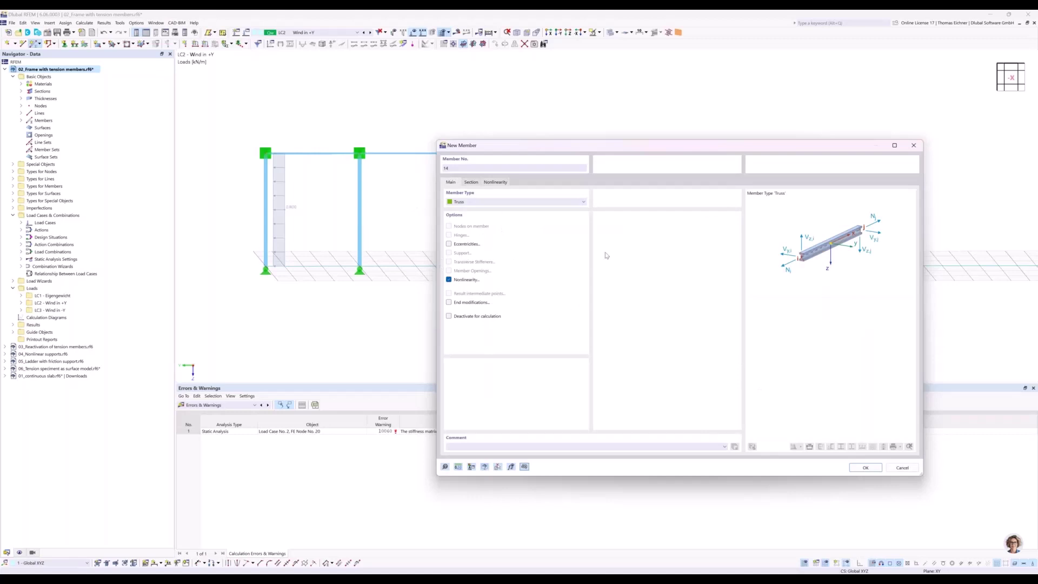
left_click_drag(663, 151, 859, 136)
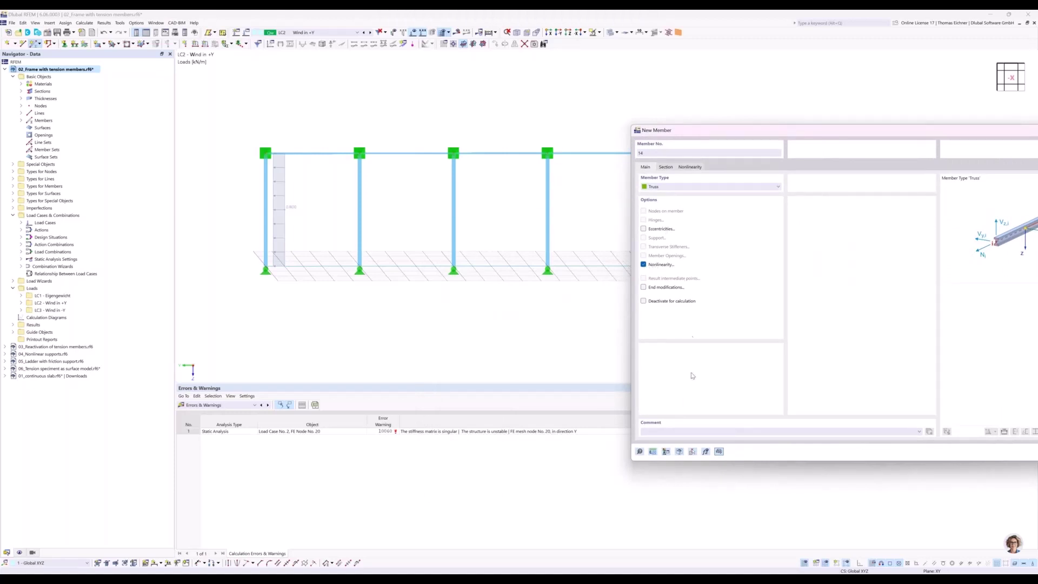
left_click(696, 188)
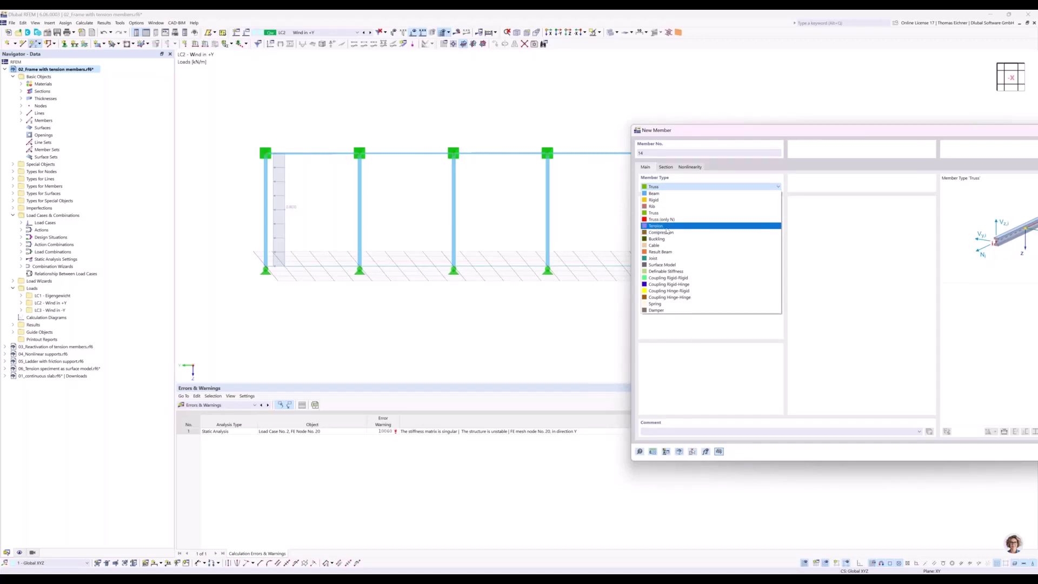
left_click(713, 134)
left_click_drag(795, 138, 725, 68)
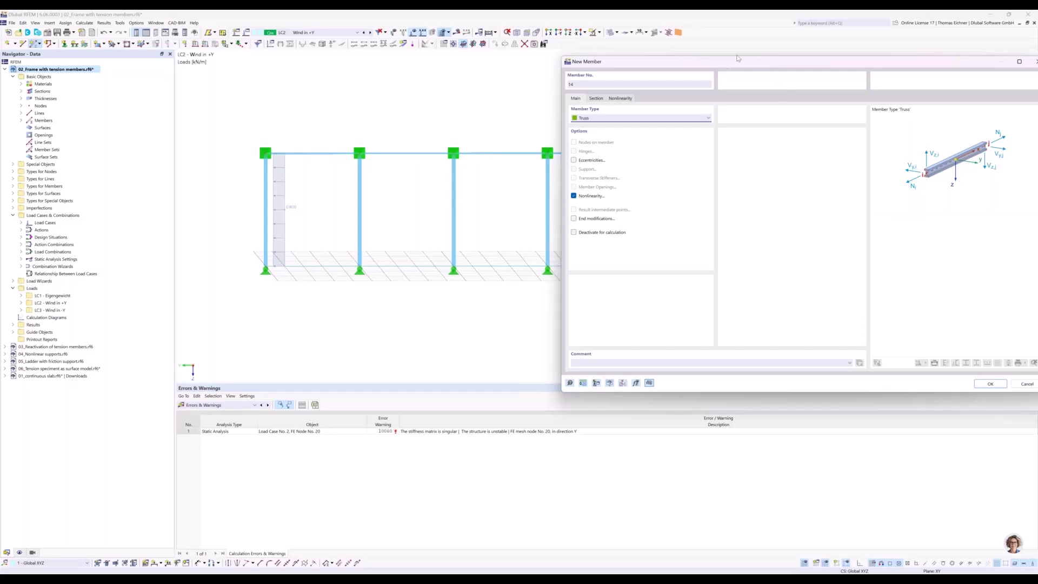
left_click_drag(740, 58, 516, 50)
- Draw two crossing diagonal truss members between the column heads and bases of the leftmost bay, accepting deletion of existing results
left_click(765, 375)
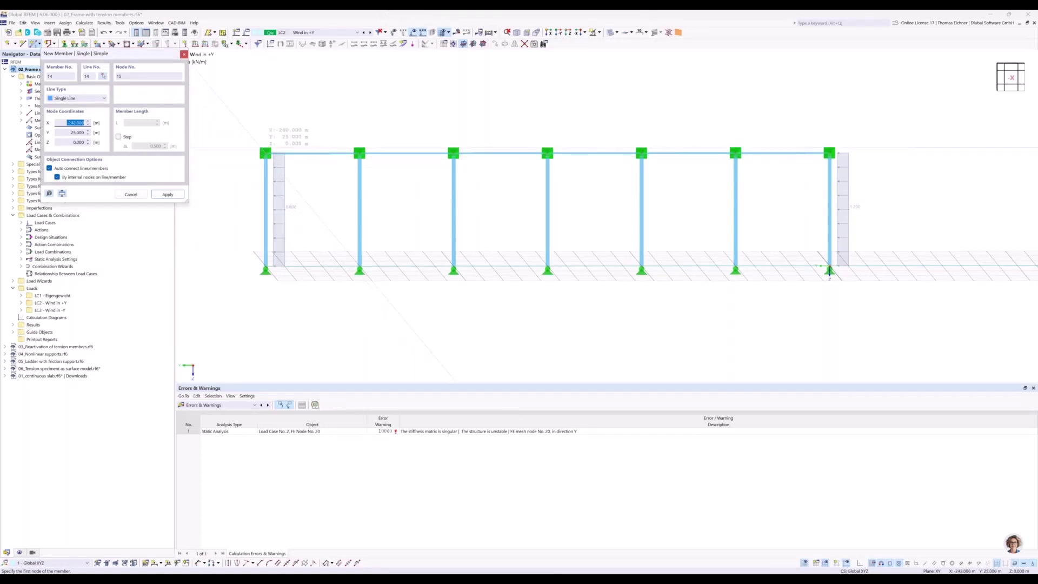
left_click(265, 153)
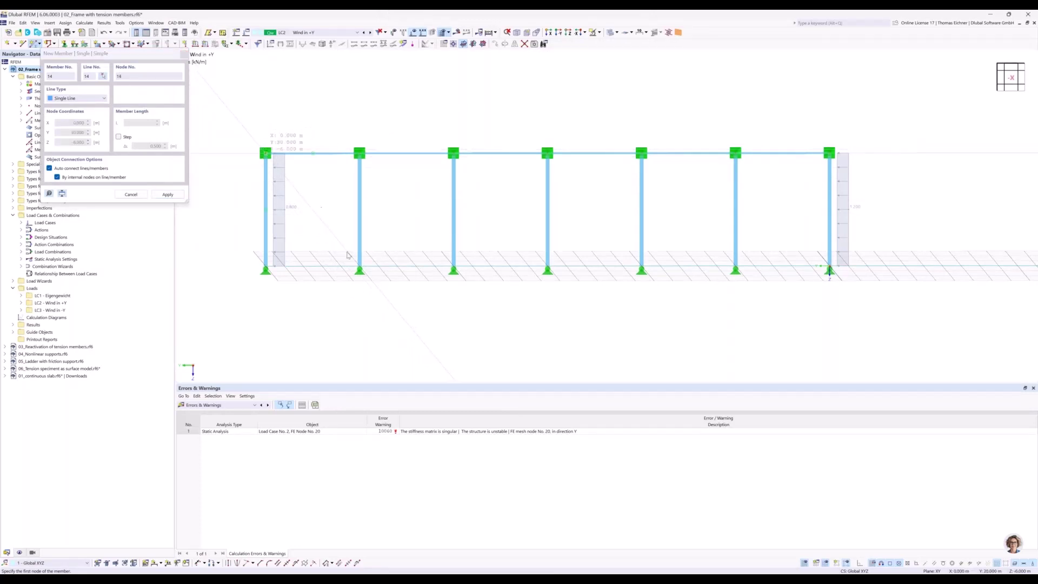
left_click(360, 270)
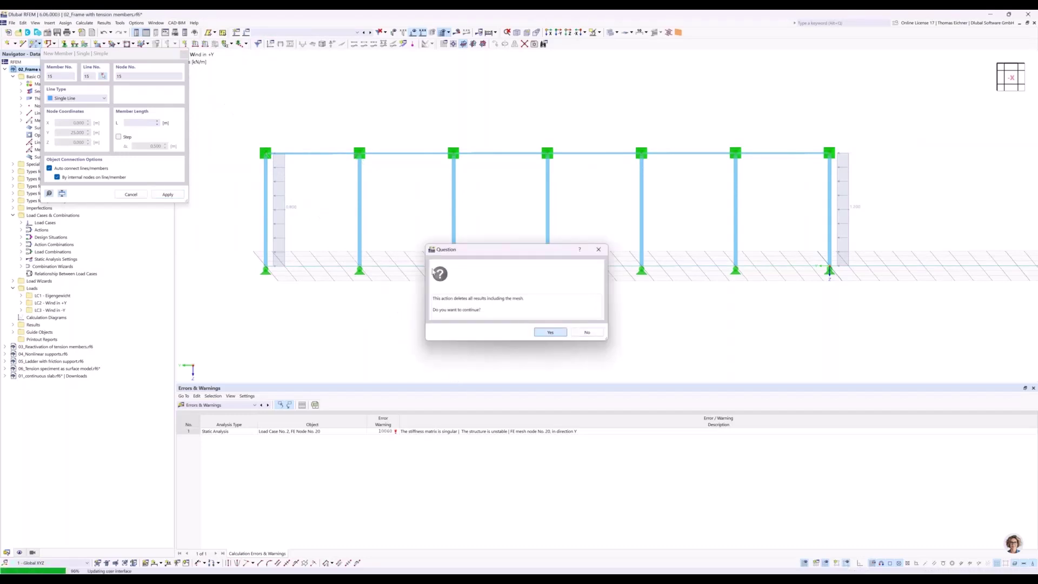
left_click(538, 334)
left_click(360, 153)
left_click(266, 270)
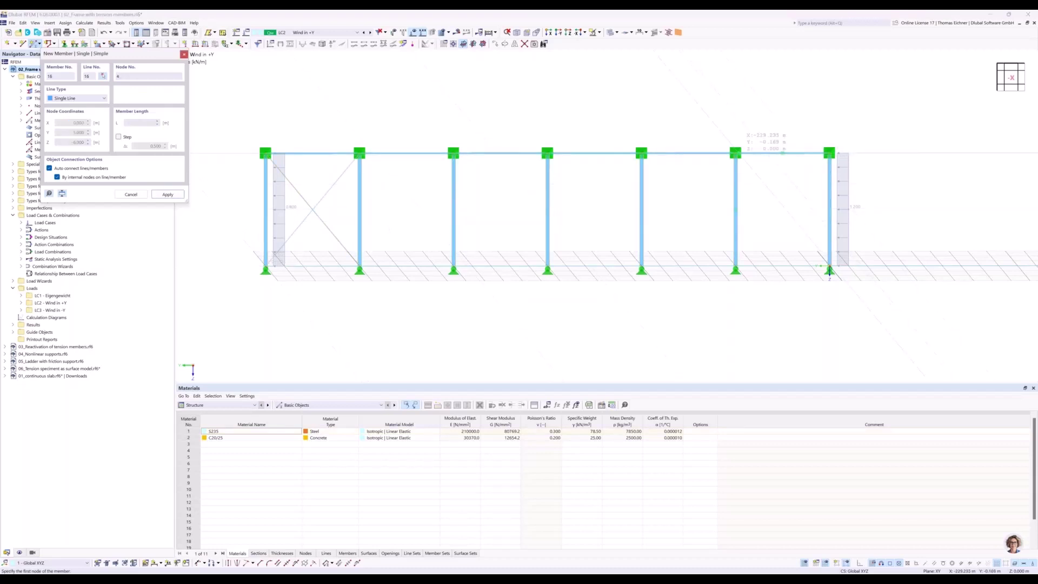
- Draw two crossing diagonal truss members between the column heads and bases of the rightmost bay, and end member drawing
left_click(829, 269)
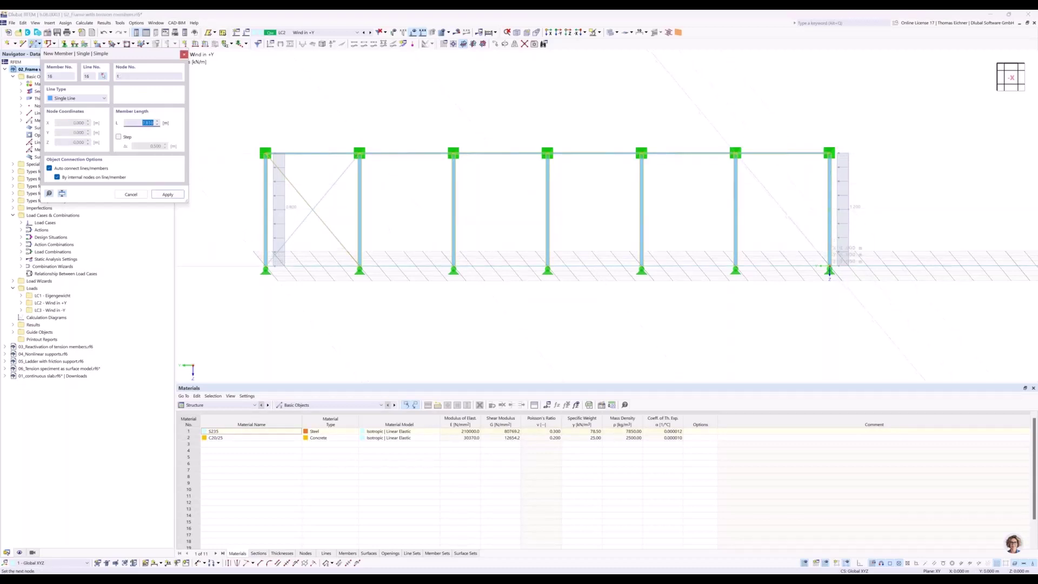
left_click(736, 153)
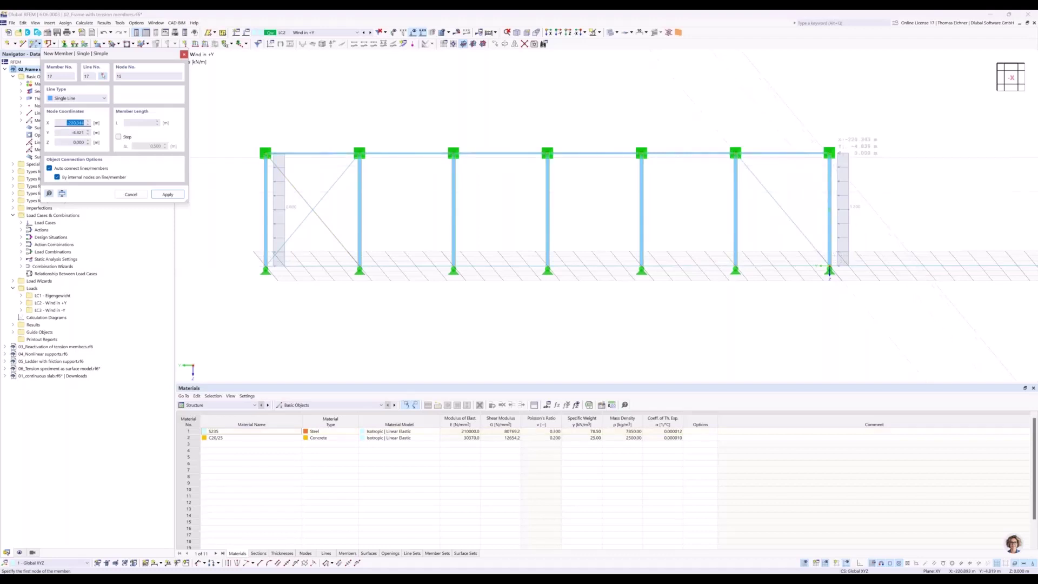
left_click(830, 269)
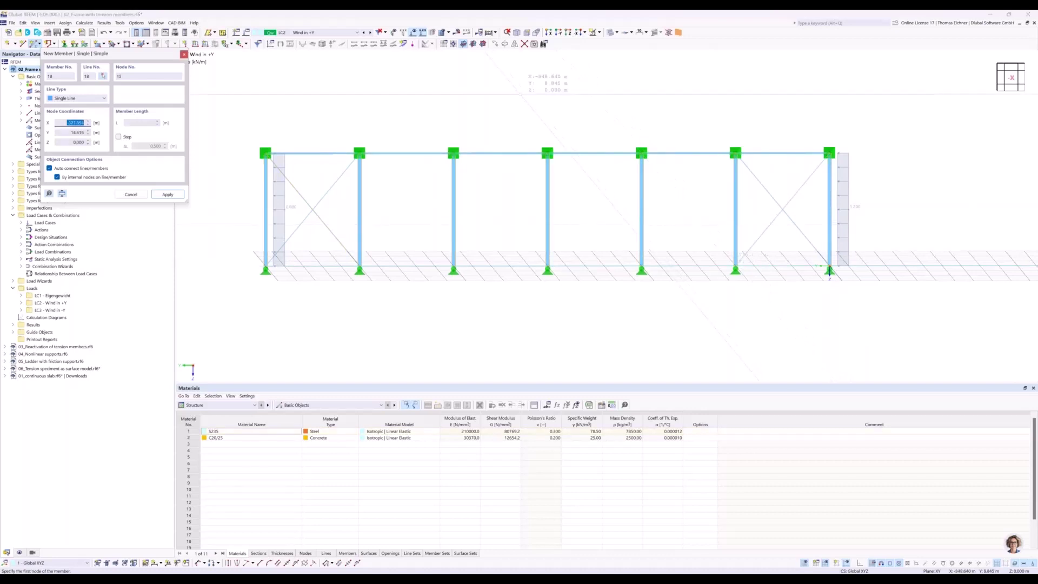
key("Escape")
key("Escape")
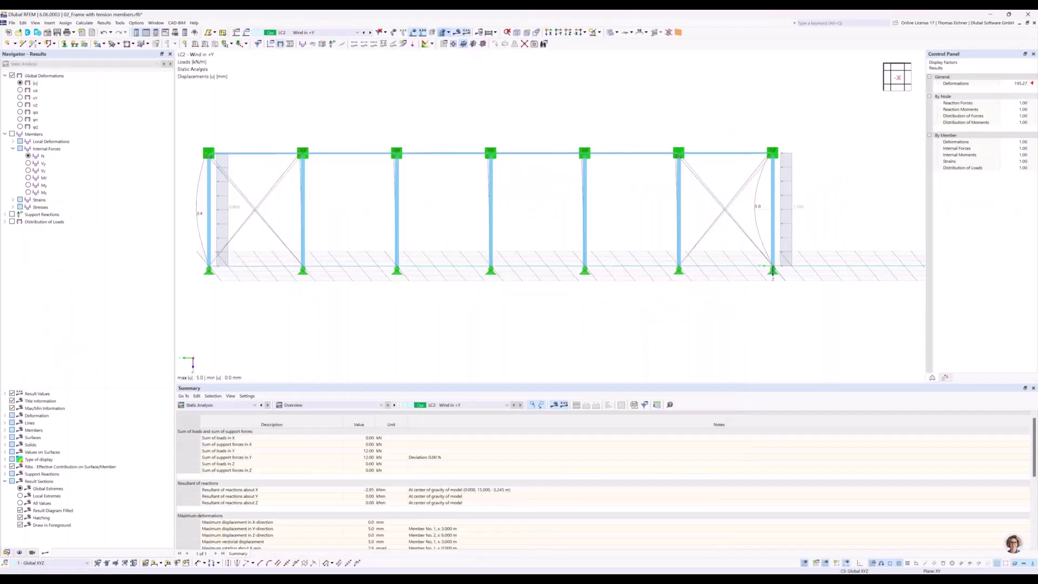
- Show the axial force N diagrams of the members for LC2 - Wind in +Y in the side elevation
middle_click_drag(726, 106, 717, 110)
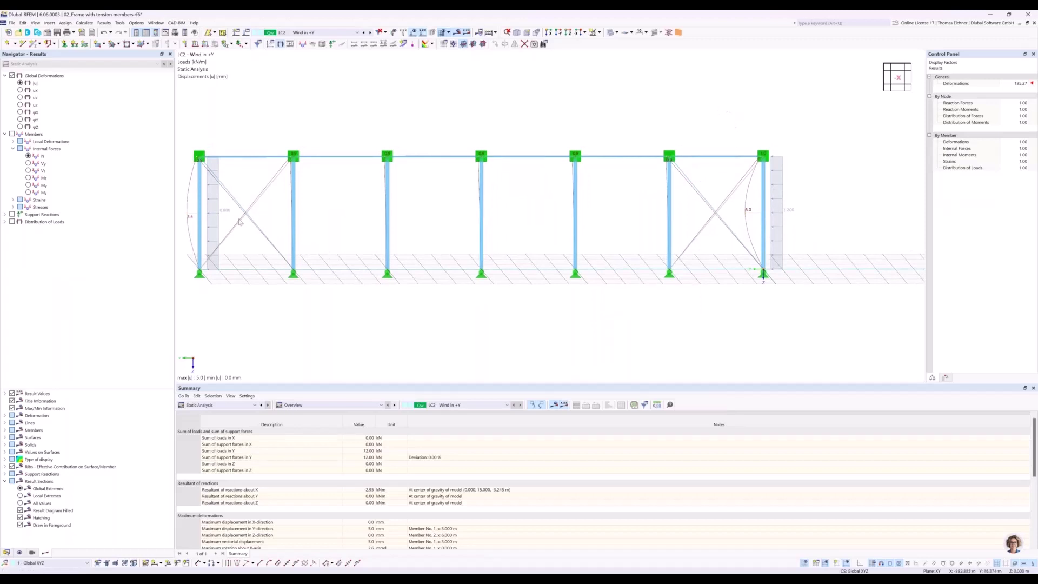
left_click(37, 155)
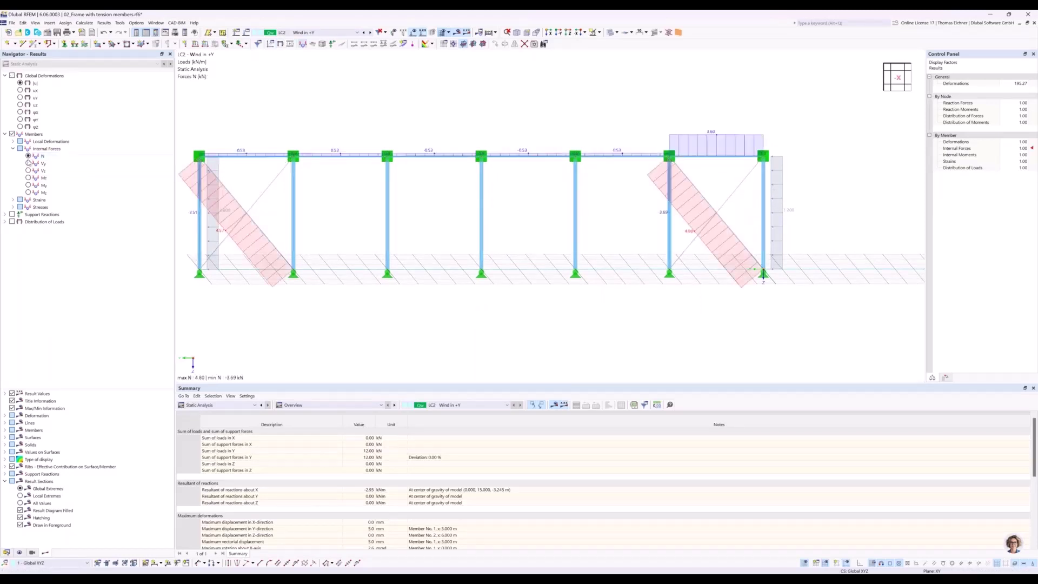
middle_click_drag(301, 115, 276, 145)
left_click(526, 32)
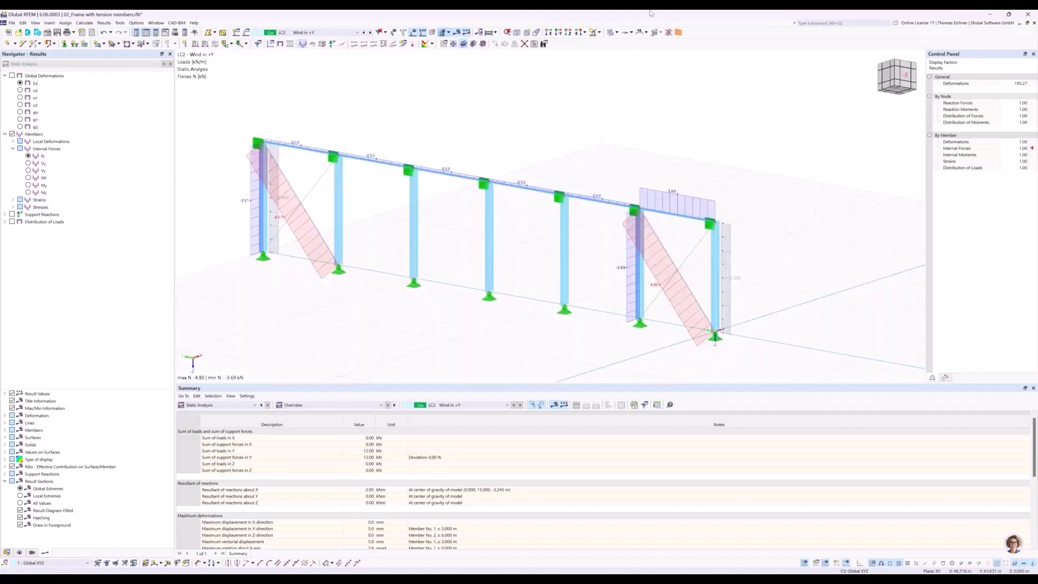
left_click(559, 33)
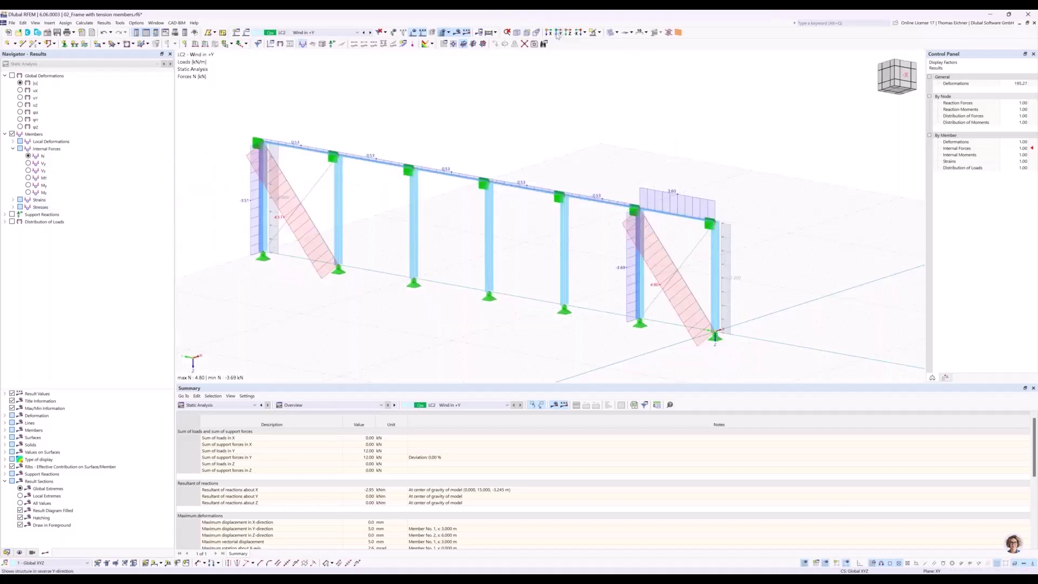
left_click(578, 32)
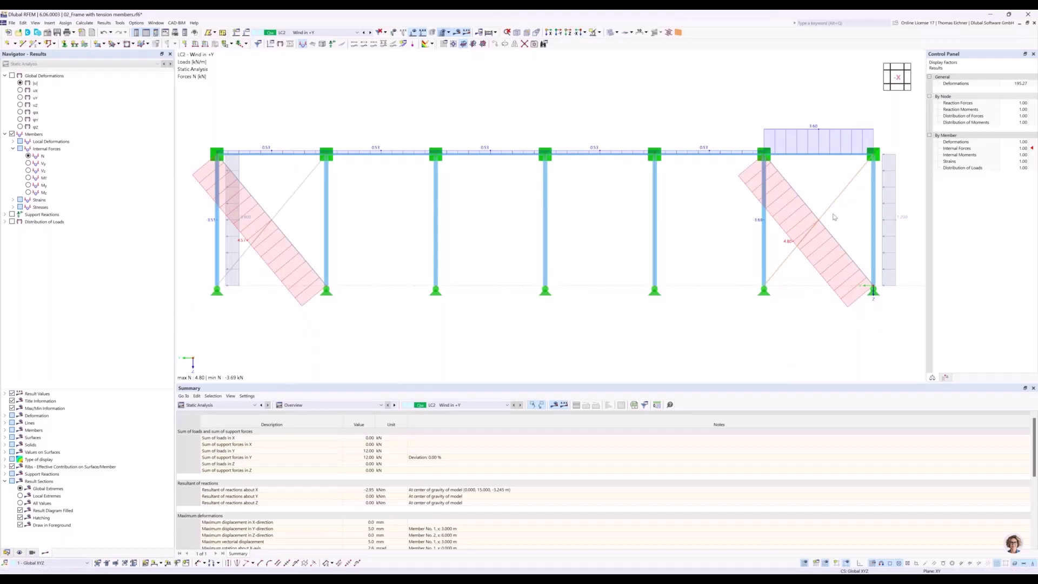
- Examine the axial forces in the crossing diagonals of the rightmost bay and at the support of the end column
scroll(833, 216, "up", 5)
scroll(793, 231, "up", 4)
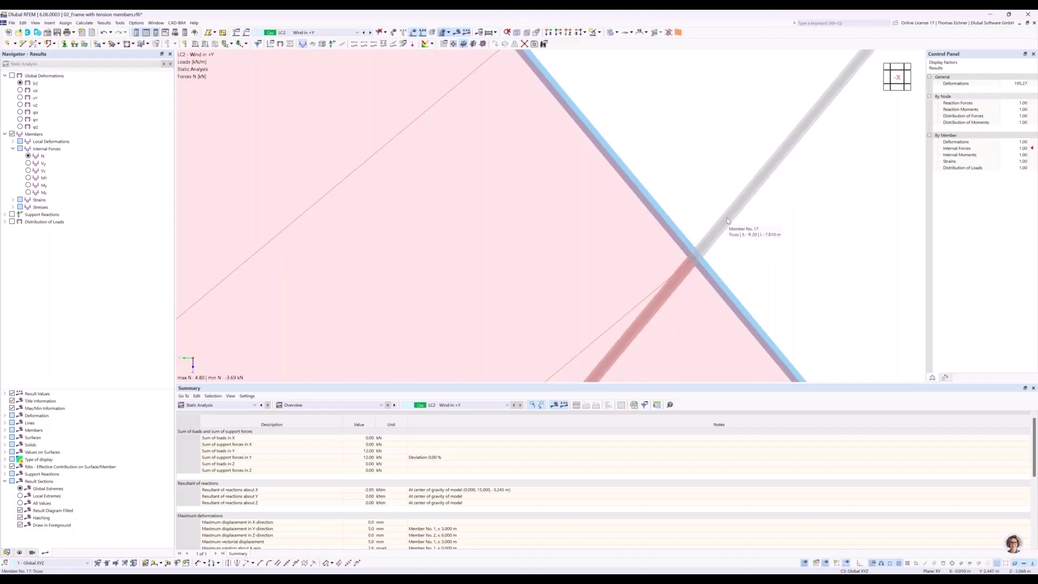
scroll(749, 236, "down", 4)
scroll(749, 236, "down", 5)
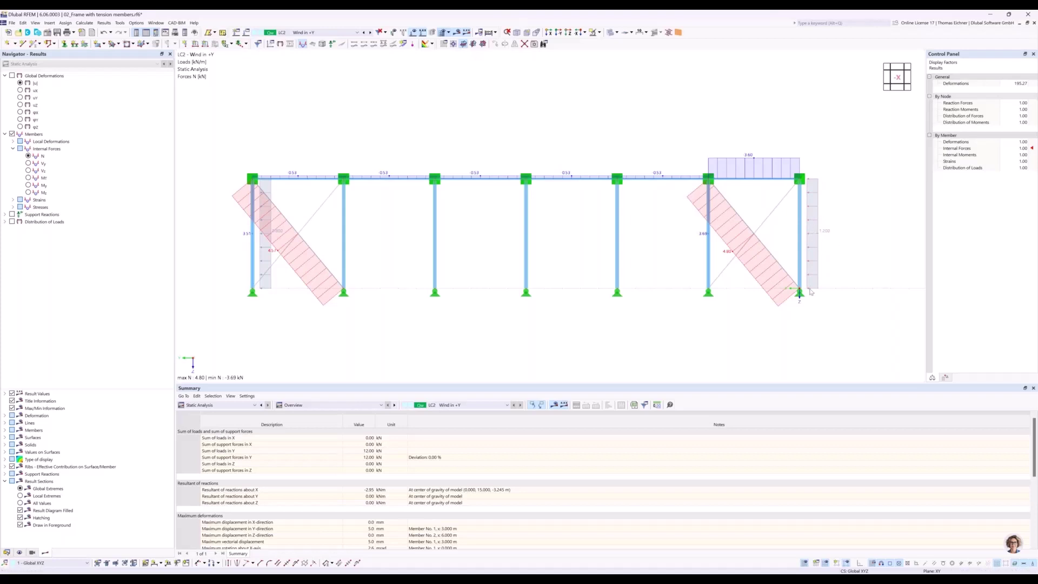
scroll(811, 270, "up", 5)
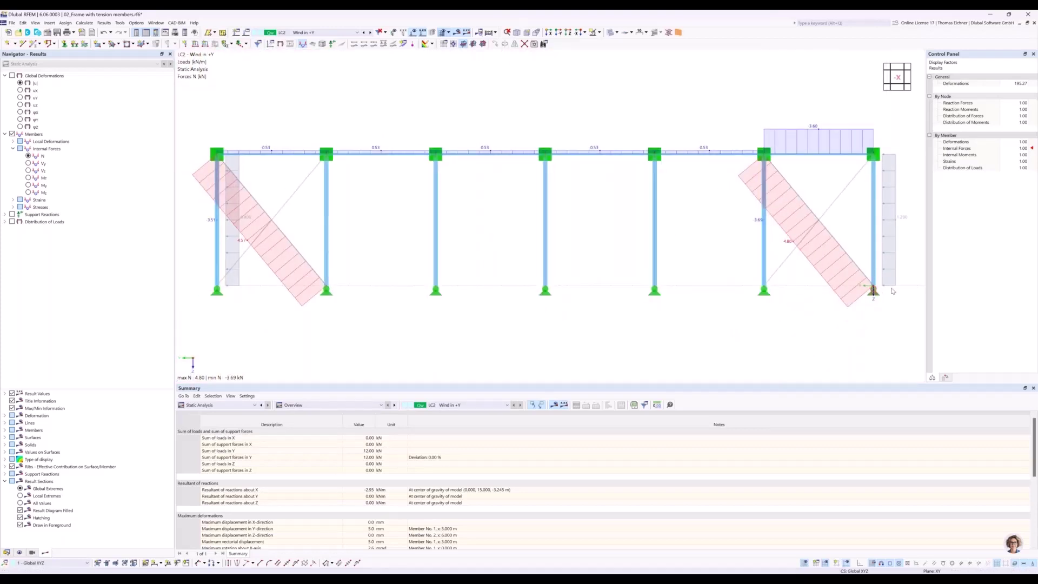
left_click(873, 291)
scroll(528, 229, "down", 2)
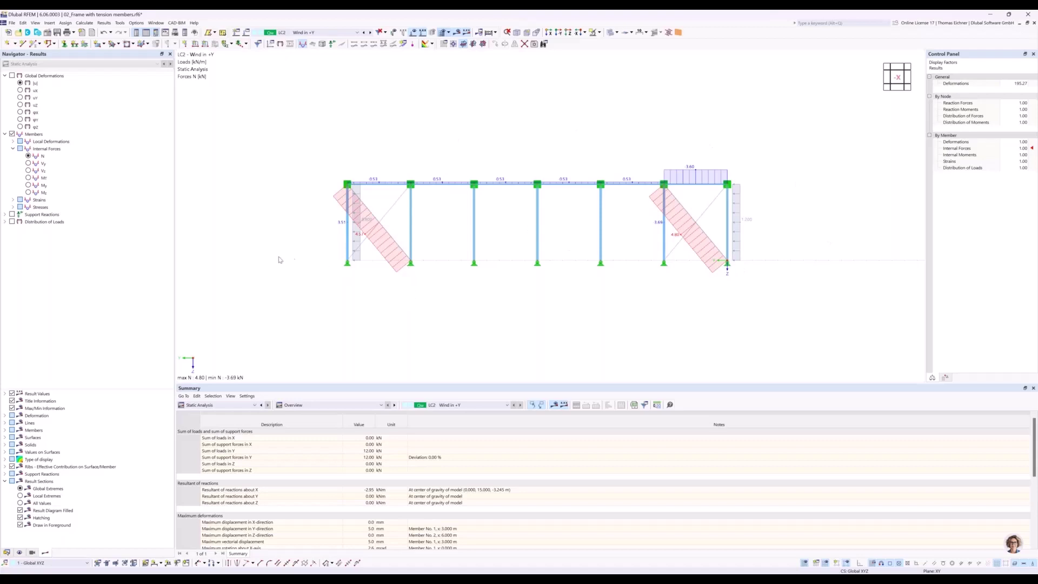
- Switch to the model 03_Reactivation of tension members and show its braced frame in elevation against the Y-direction
left_click(7, 553)
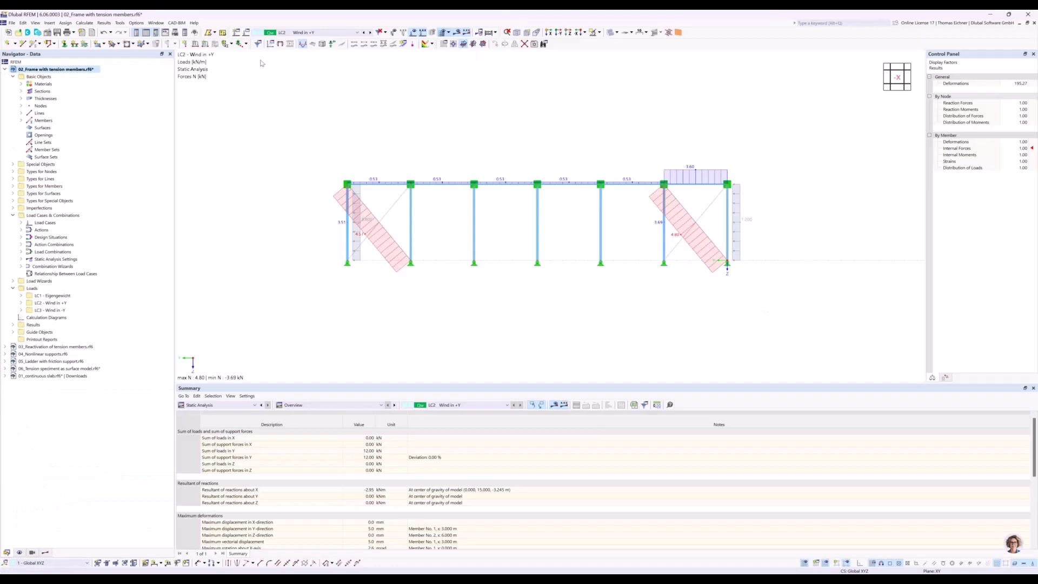
left_click(5, 69)
left_click(26, 77)
double_click(27, 76)
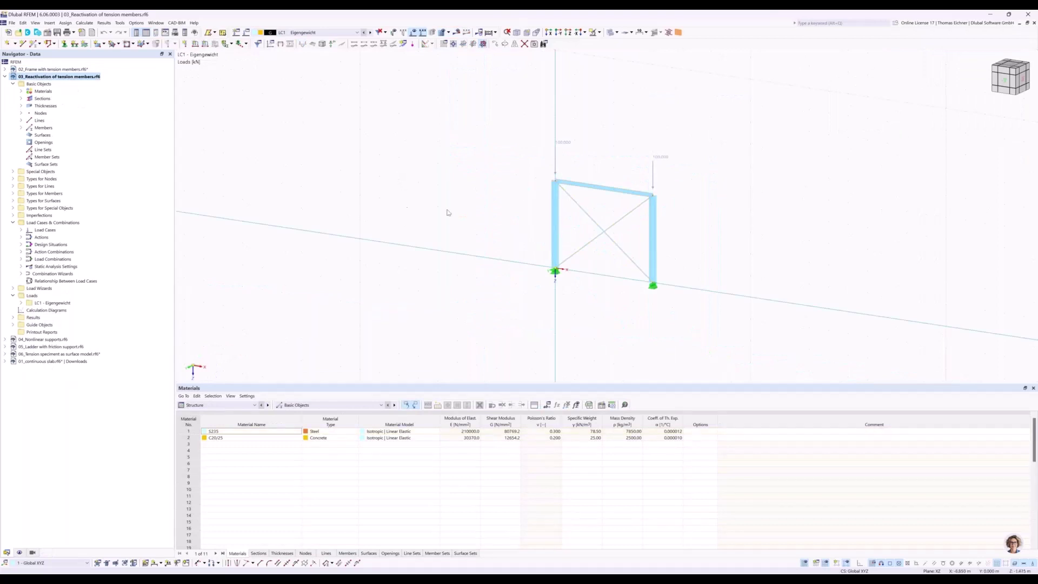
middle_click_drag(443, 209, 470, 208, "ctrl")
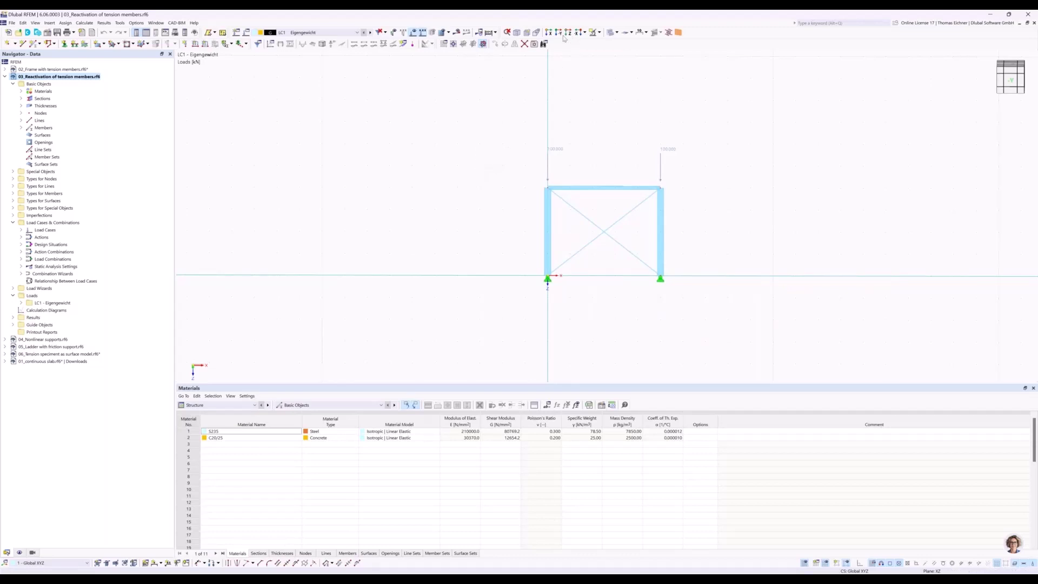
left_click(559, 33)
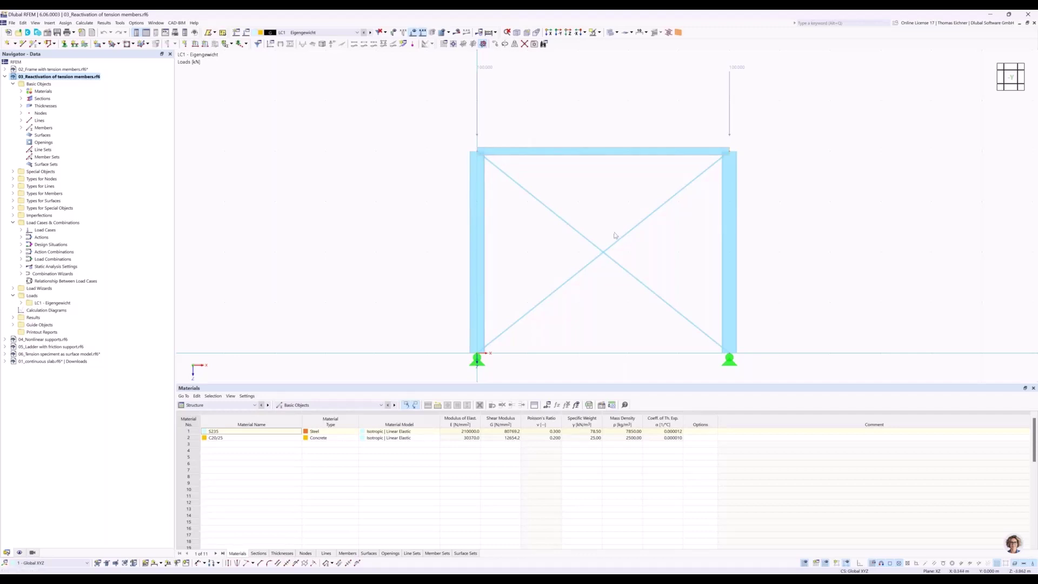
left_click_drag(635, 309, 568, 230)
key("Escape")
double_click(638, 243)
middle_click_drag(763, 230, 751, 227)
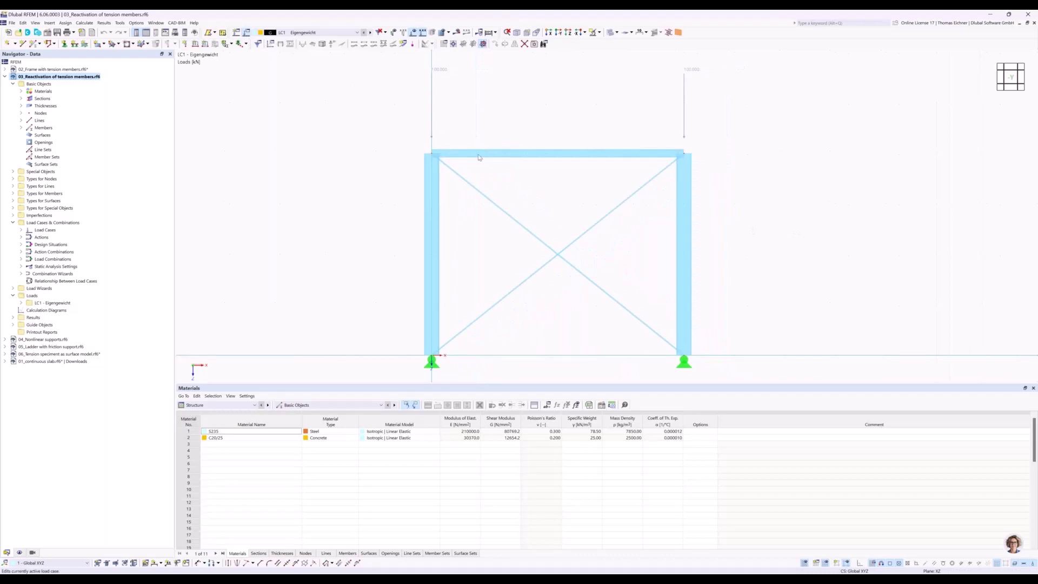
- Assign static analysis settings SA1 - Geometrically linear | Newton-Raphson to load case LC1 and calculate it
left_click(368, 221)
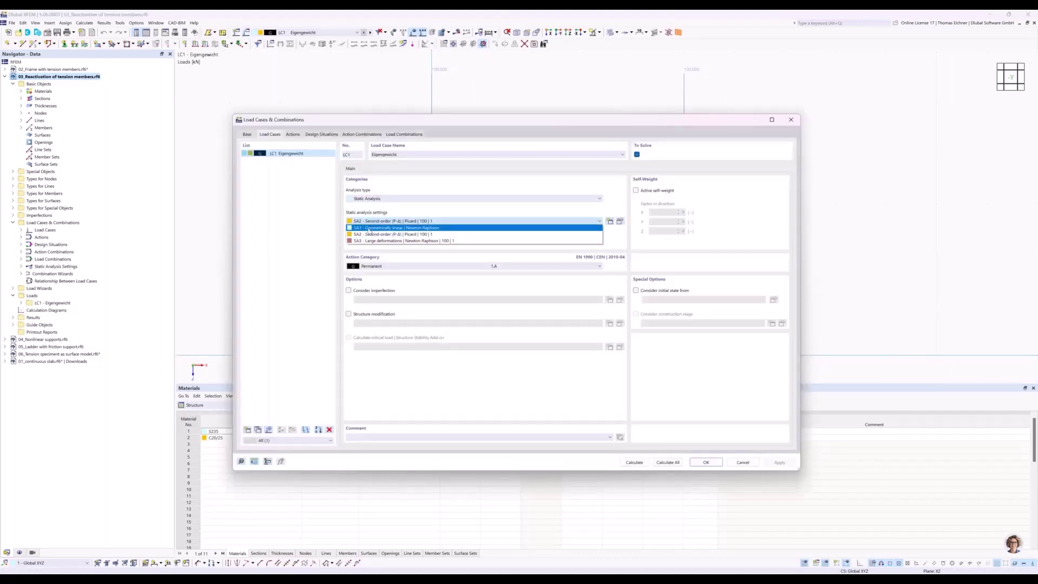
left_click(366, 228)
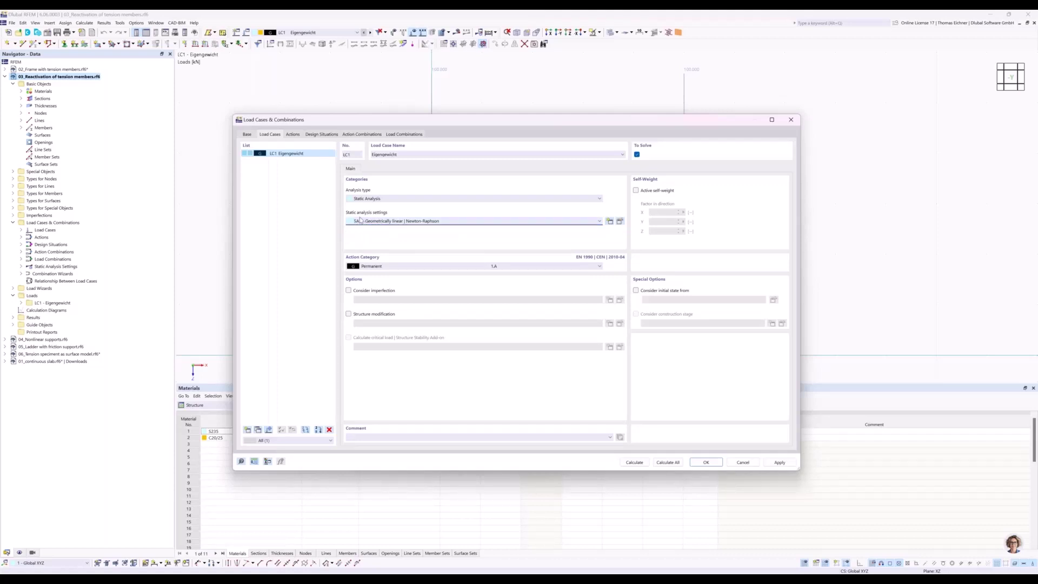
left_click(630, 463)
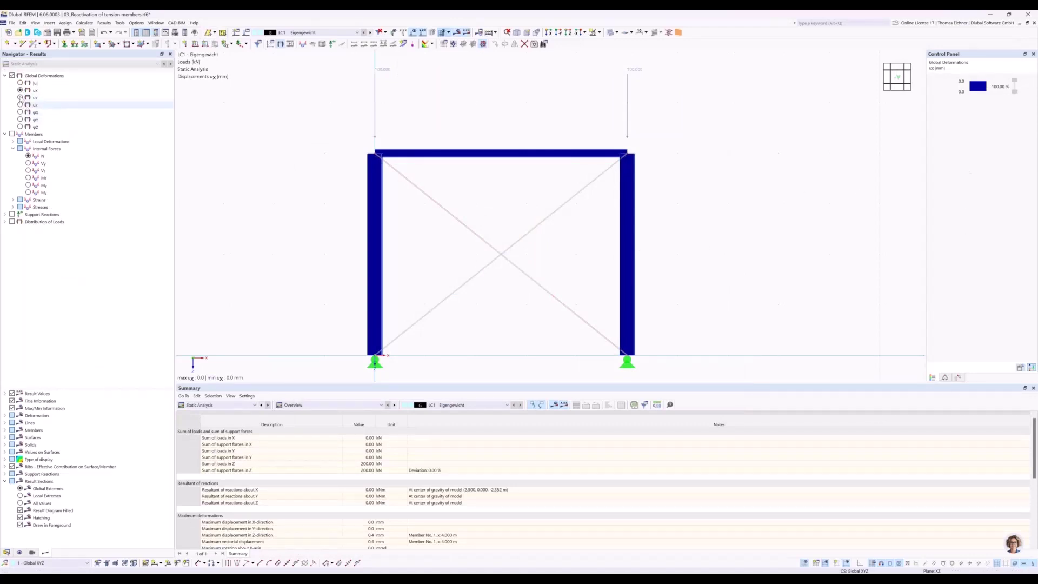
- Show the total global deformation |u| for LC1 and examine how the columns, beam and diagonals deform
left_click(20, 83)
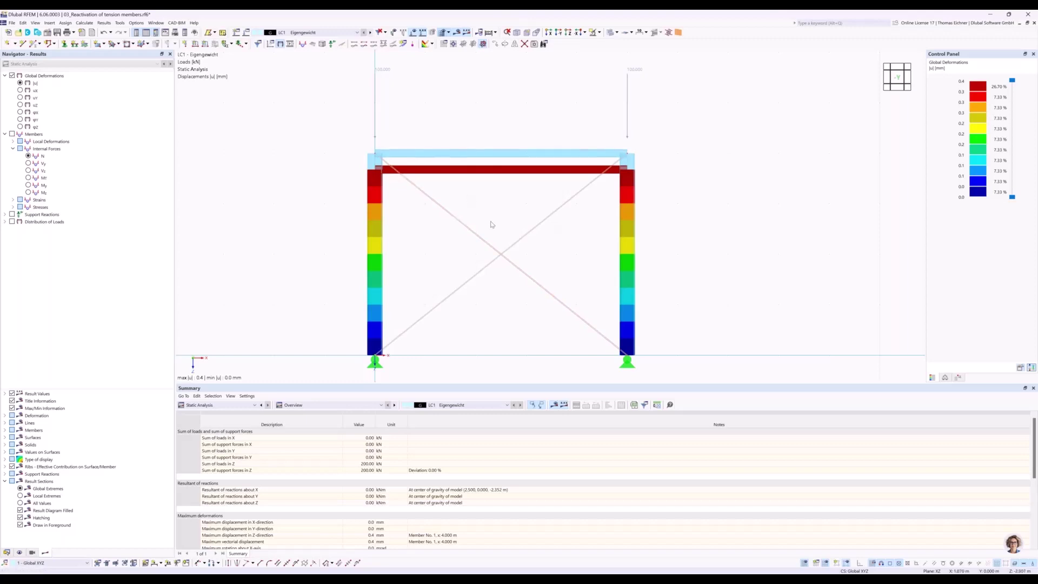
mouse_move(473, 235)
scroll(493, 224, "down", 1)
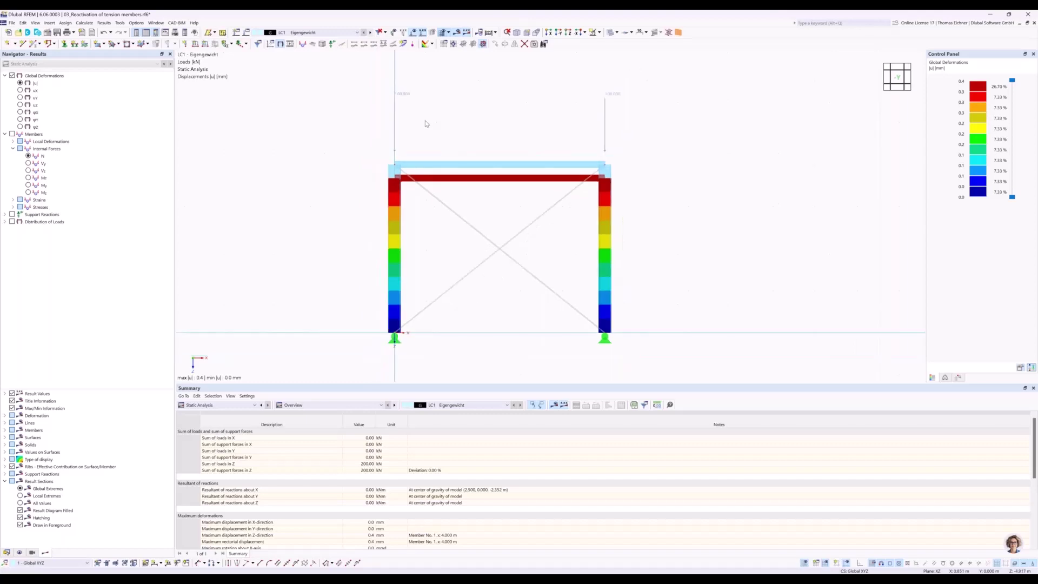
scroll(425, 124, "up", 1)
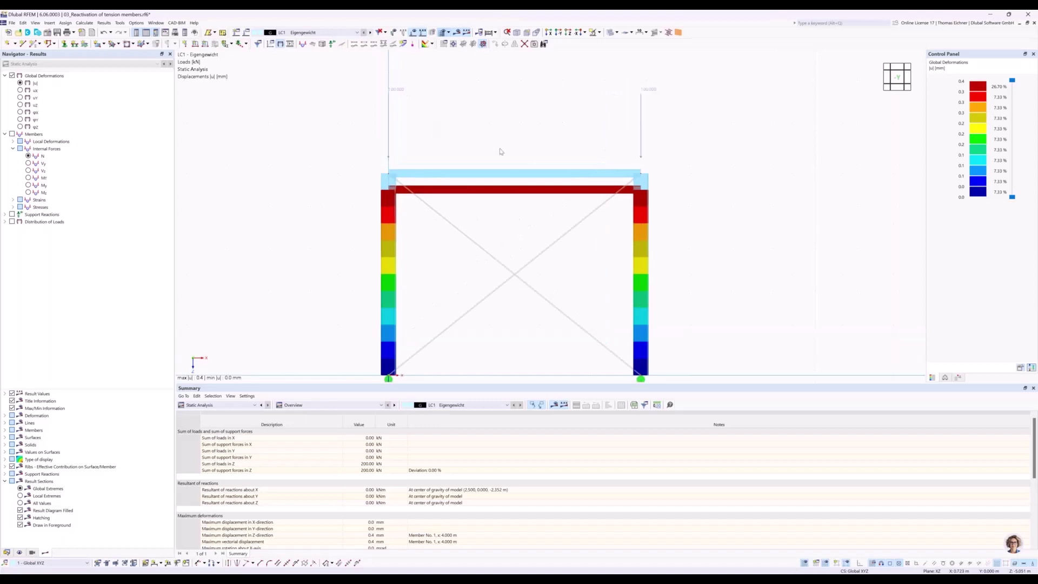
middle_click_drag(497, 135, 494, 130)
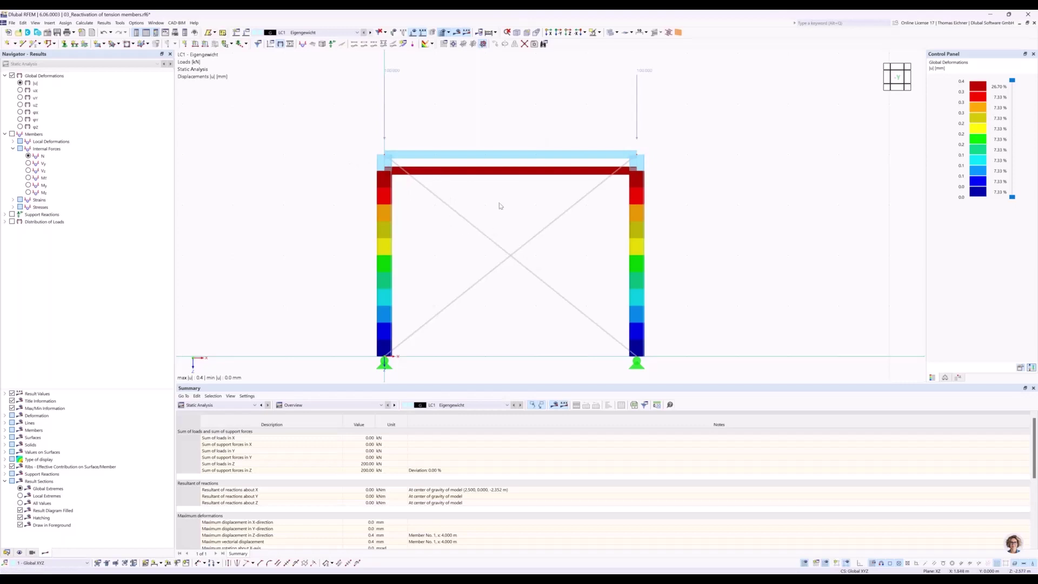
- Assign SA2 - Second-order (P-Δ) | Picard | 100 | 1 to LC1 and review its main and reactivation settings
left_click(246, 34)
left_click(379, 221)
left_click(377, 239)
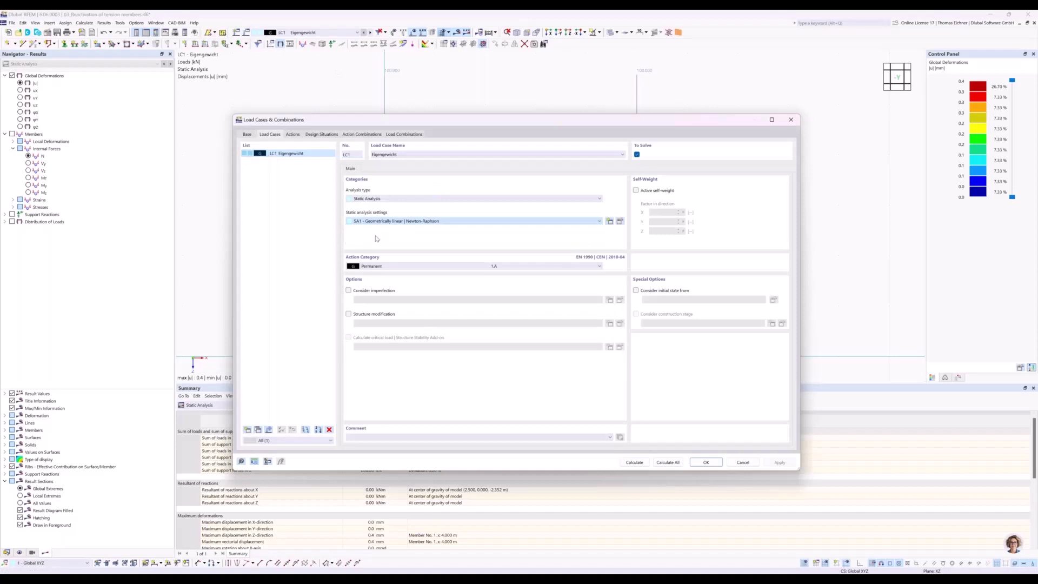
left_click(621, 222)
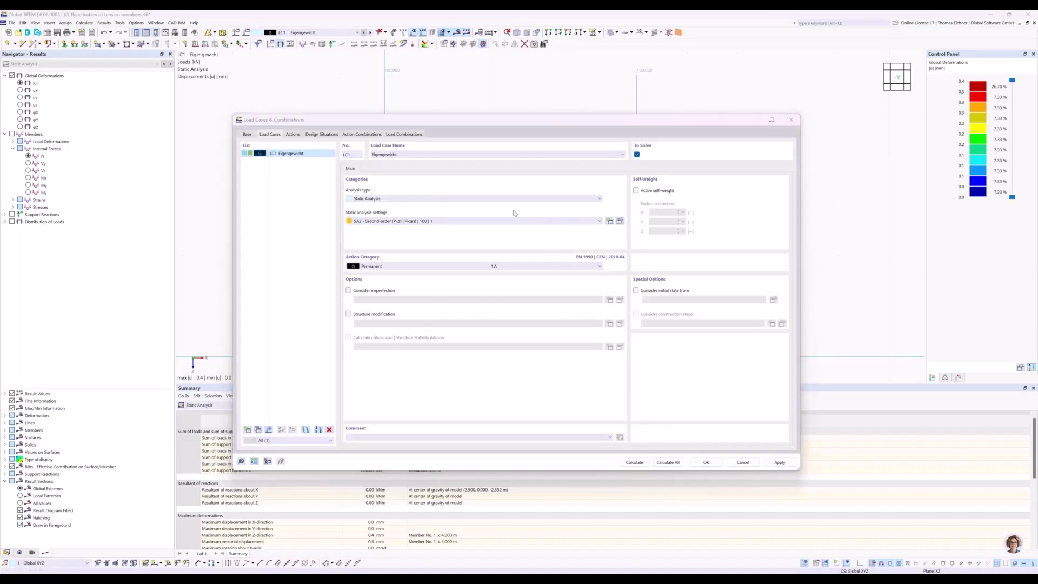
left_click(457, 194)
left_click(401, 192)
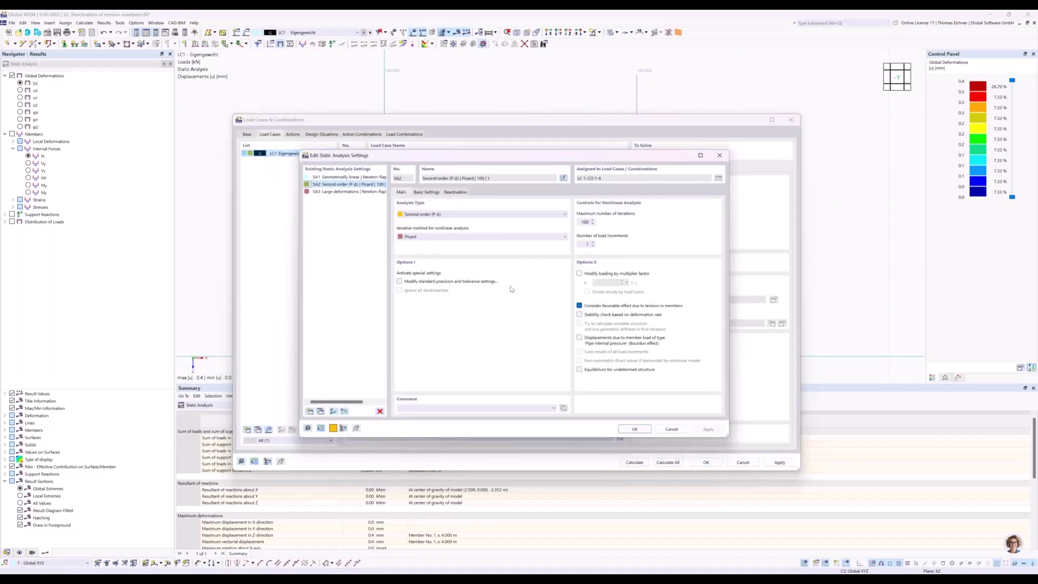
left_click(634, 429)
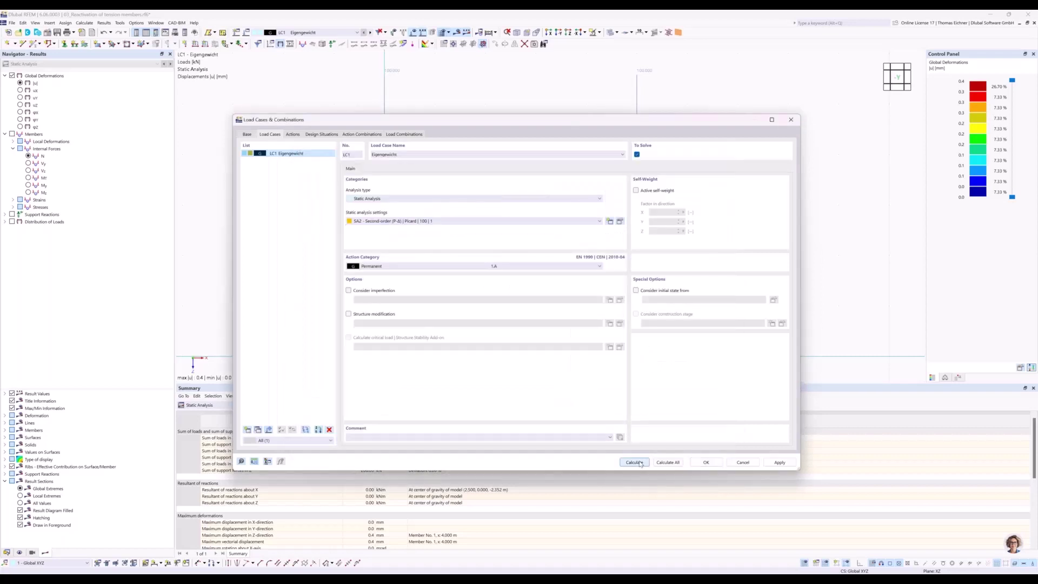
- Calculate LC1 with the second-order settings and examine the description of the reported calculation error
key("Return")
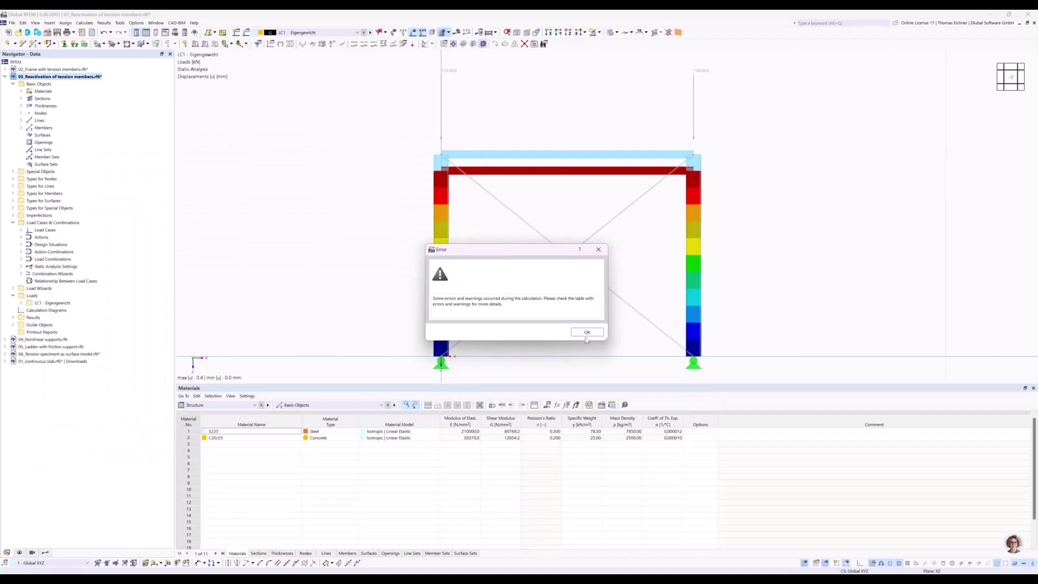
left_click(587, 333)
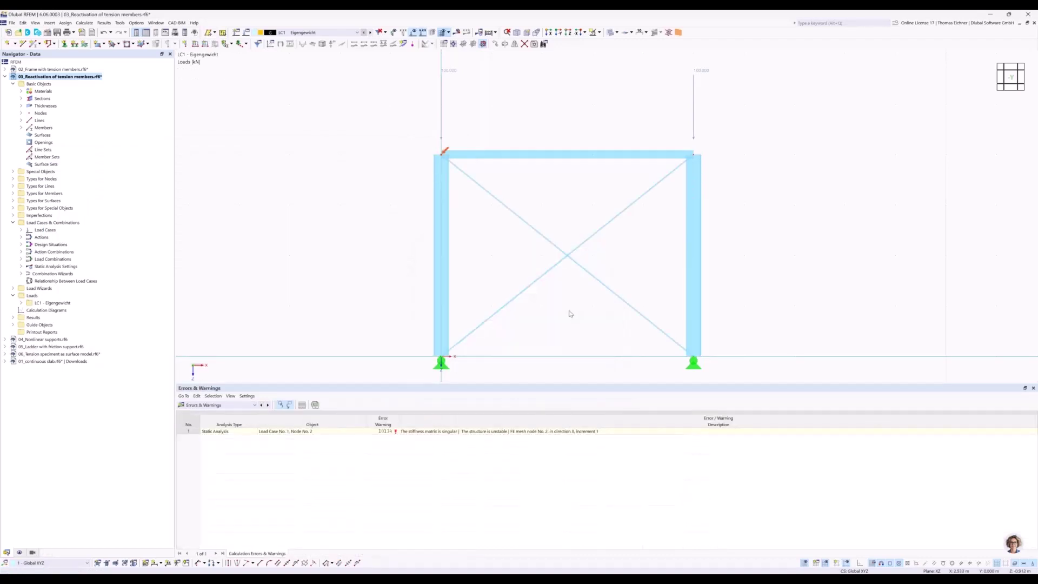
left_click(557, 432)
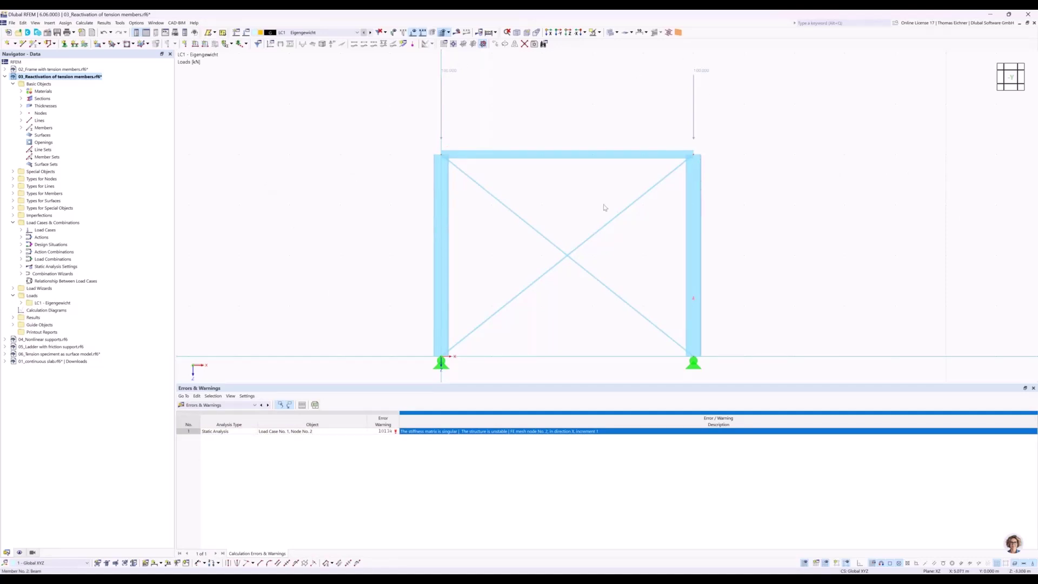
left_click_drag(521, 204, 541, 229)
left_click_drag(602, 313, 534, 237)
left_click_drag(602, 302, 552, 219)
- Enable exceptional handling in LC1's second-order settings so that failing members are removed individually during successive iterations, and recalculate LC1
left_click(246, 32)
left_click_drag(415, 120, 566, 394)
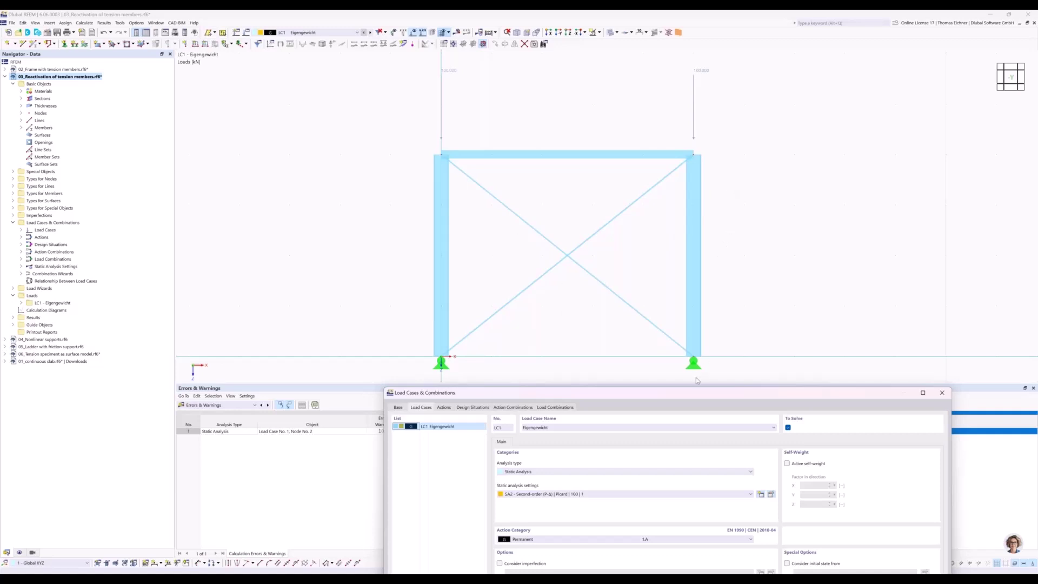
left_click_drag(688, 395, 604, 146)
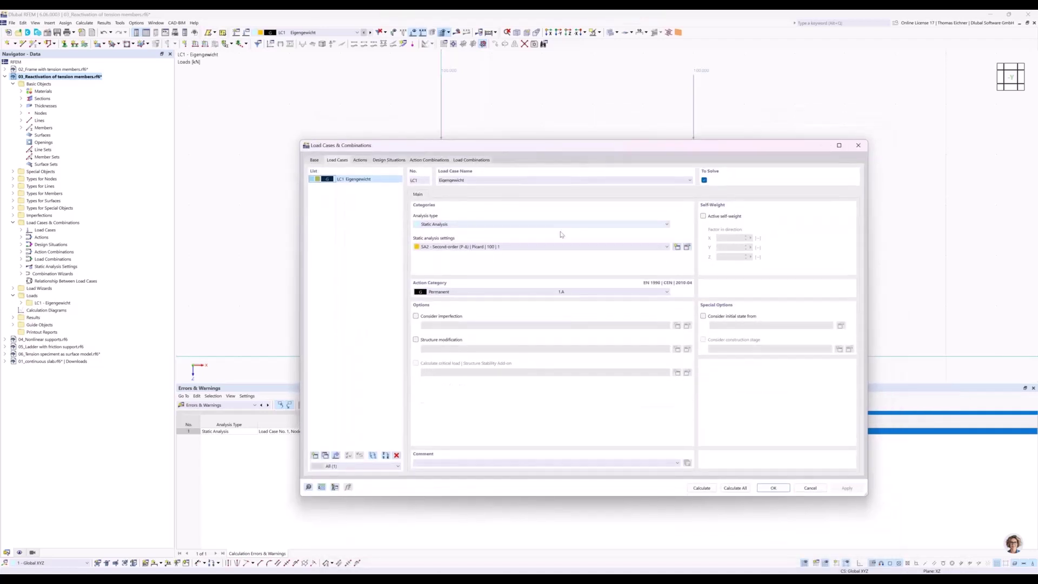
left_click(688, 247)
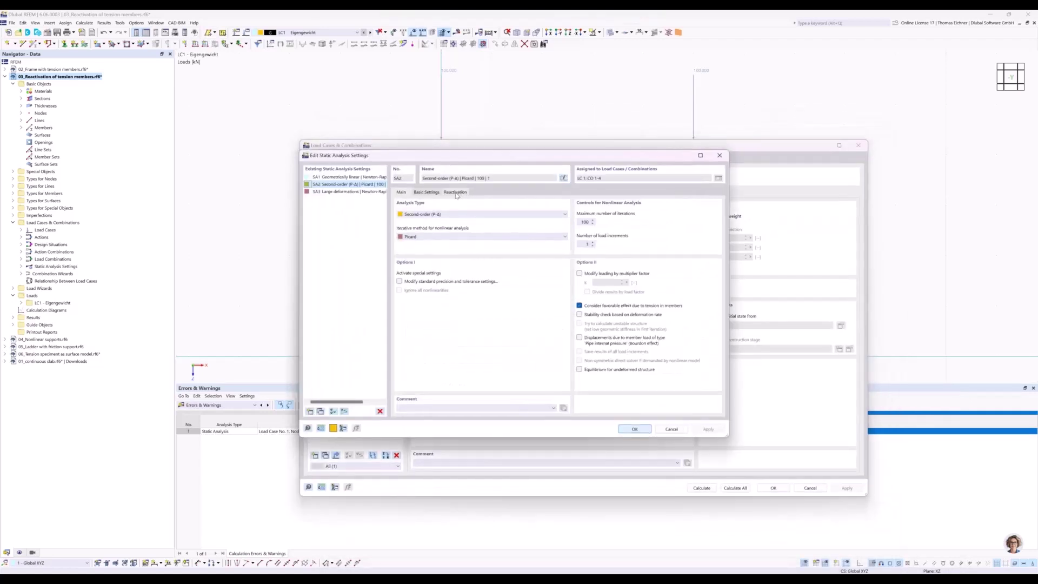
left_click(455, 193)
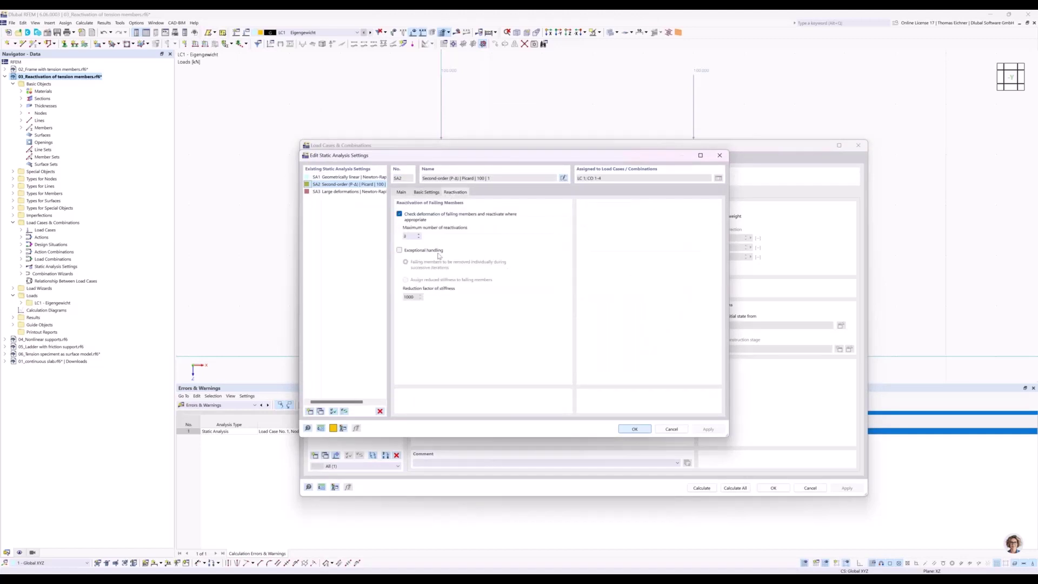
left_click(400, 250)
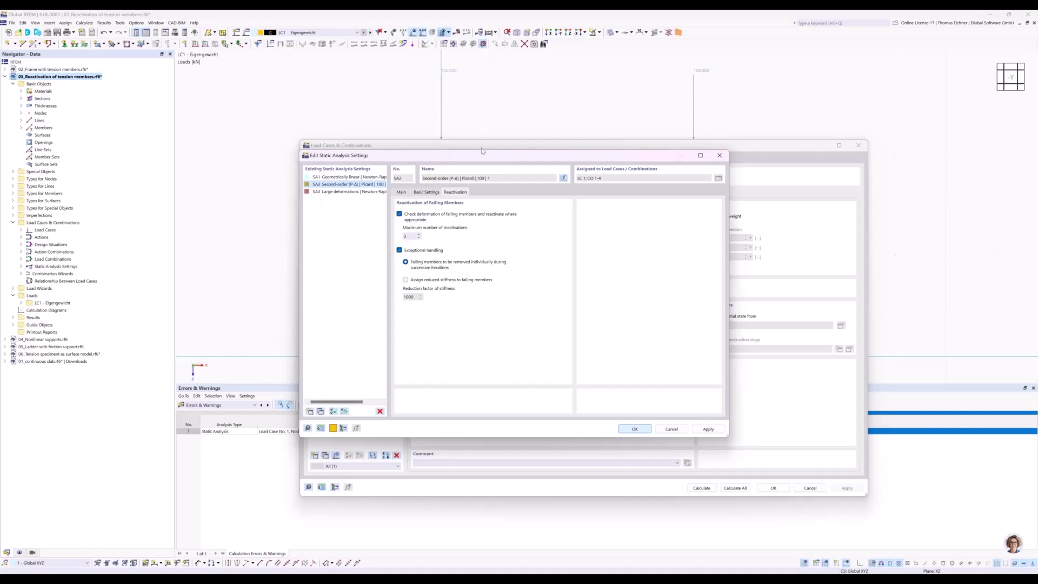
left_click_drag(481, 153, 481, 173)
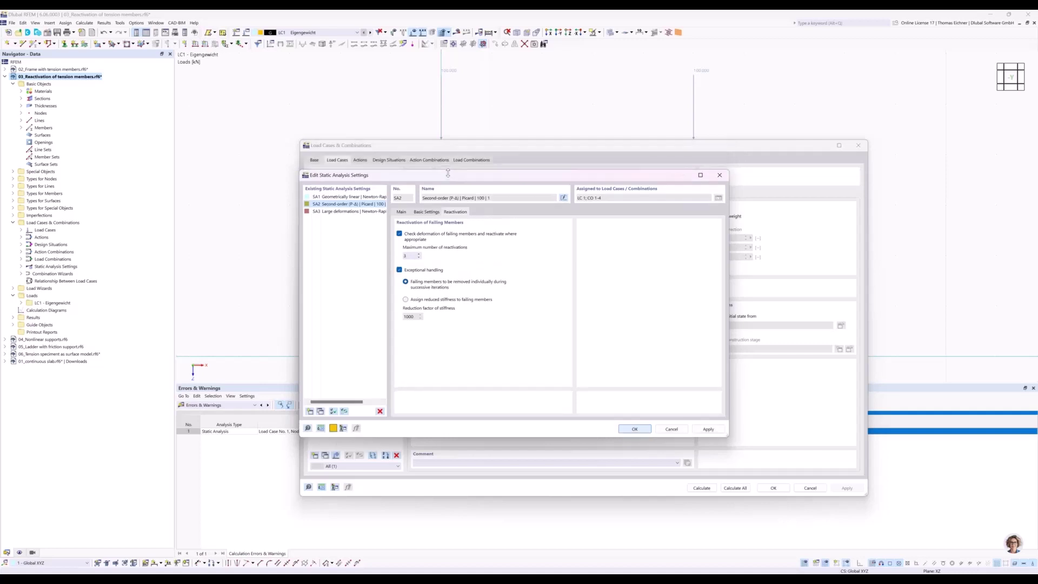
left_click(641, 432)
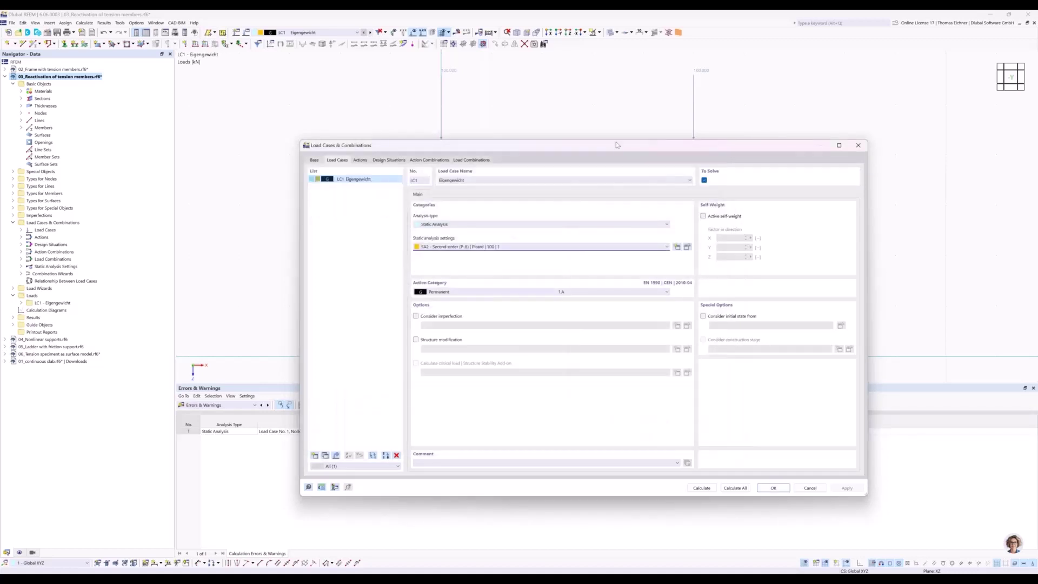
left_click_drag(619, 150, 613, 292)
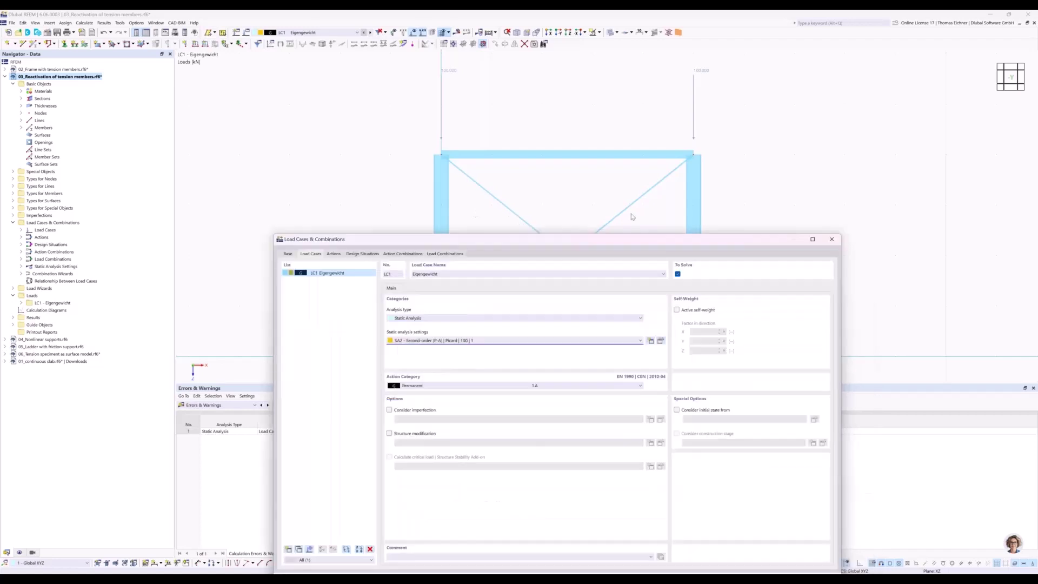
left_click(653, 478)
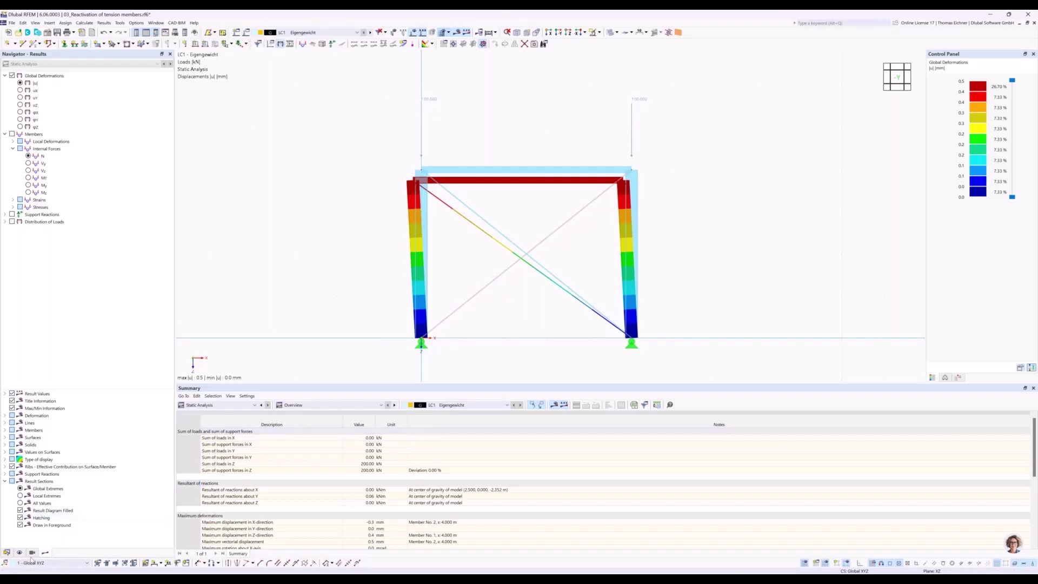
- Switch to the RFEM 6 for Students presentation in PowerPoint
mouse_move(301, 579)
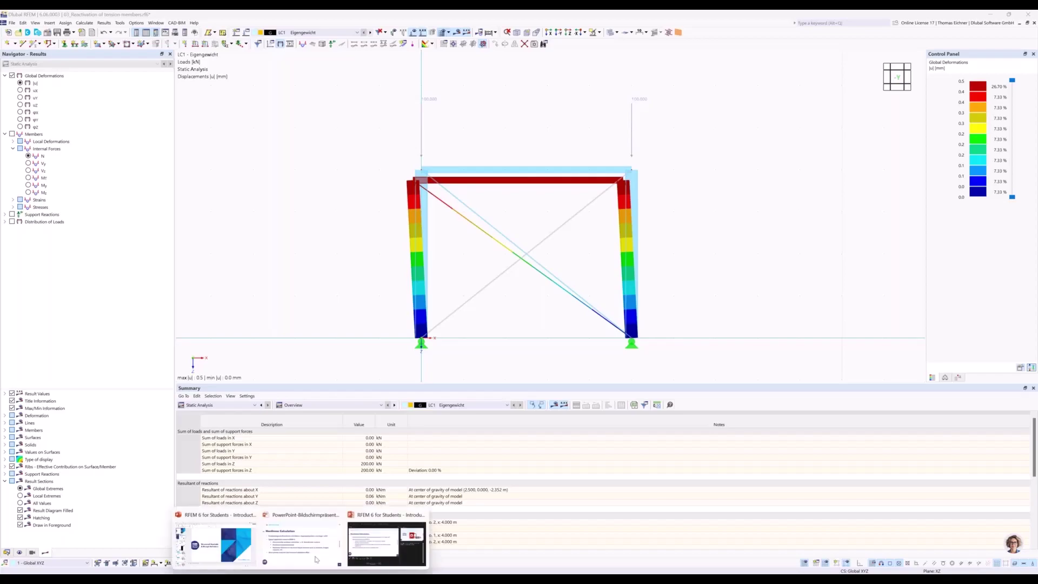
left_click(391, 551)
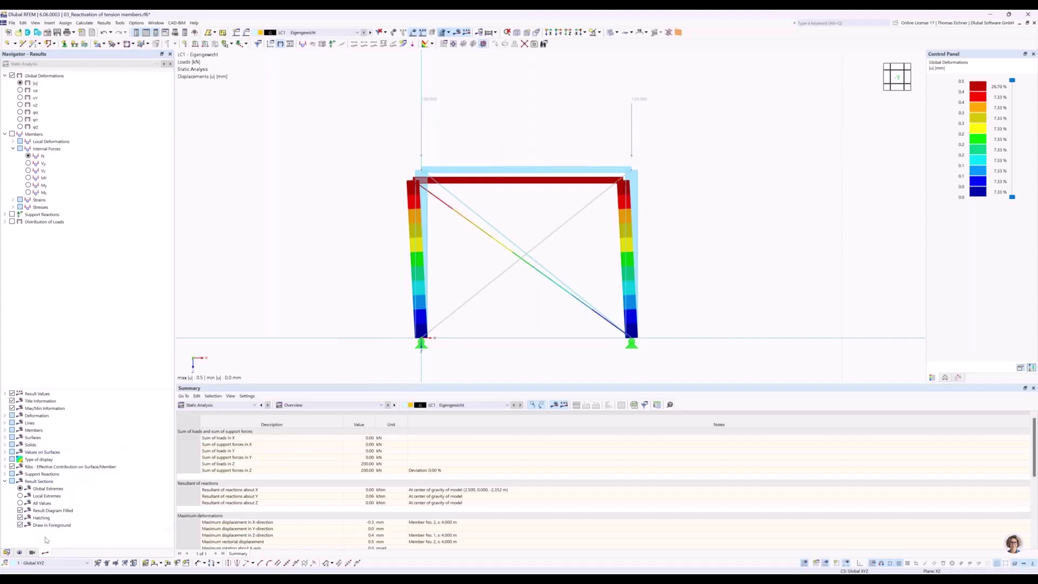
- Return to RFEM and activate the 04_Nonlinear supports model with its three angled frames in view
left_click(6, 552)
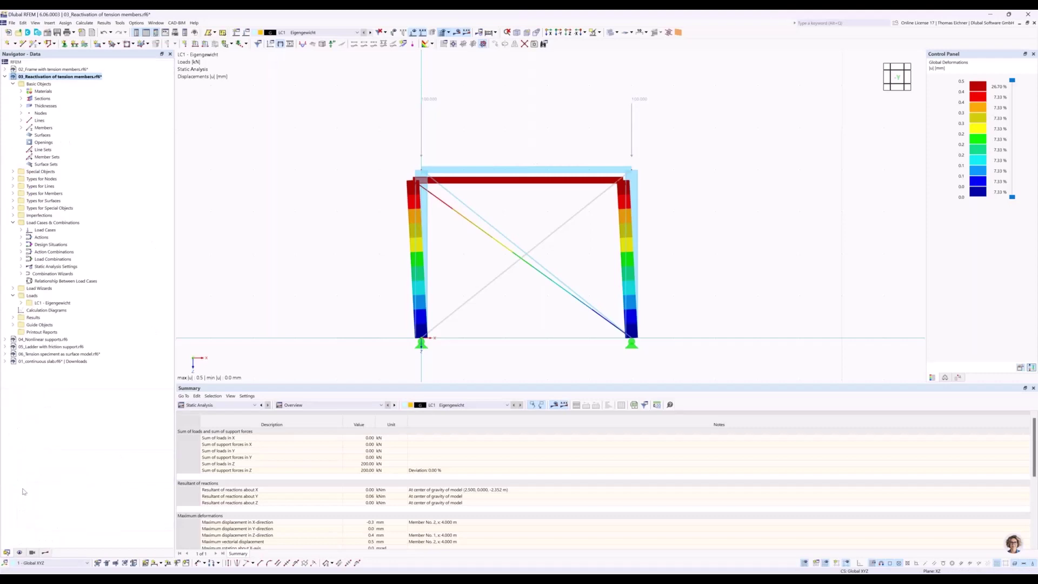
left_click(43, 339)
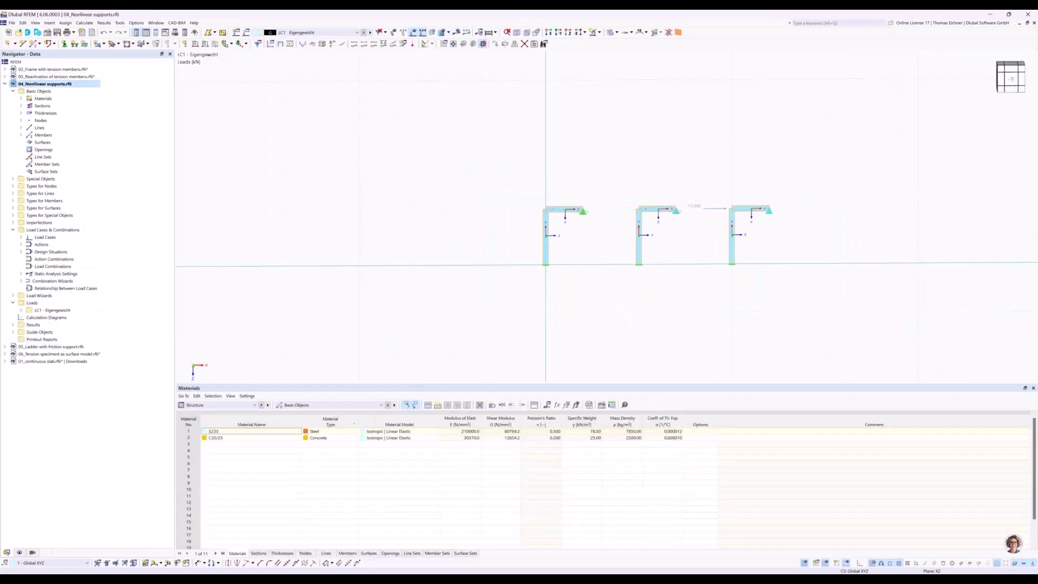
middle_click_drag(664, 282, 595, 314)
scroll(579, 297, "up", 2)
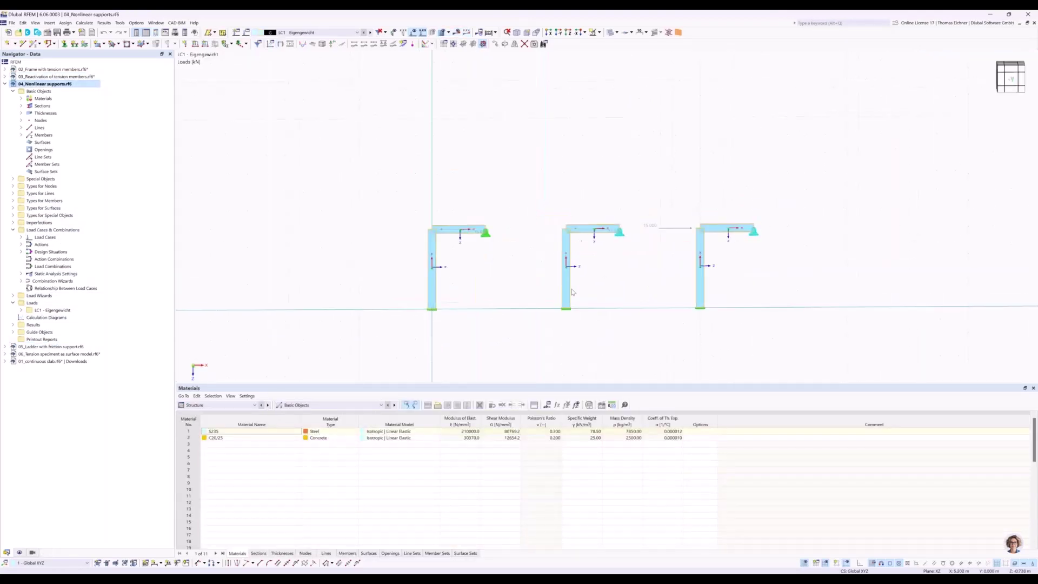
scroll(572, 292, "up", 3)
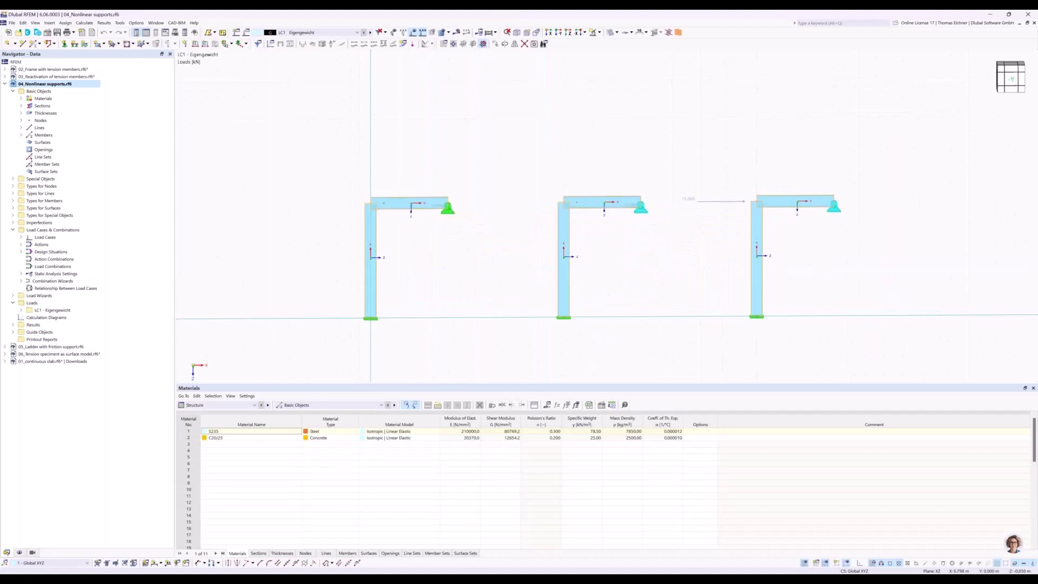
middle_click_drag(588, 296, 533, 308)
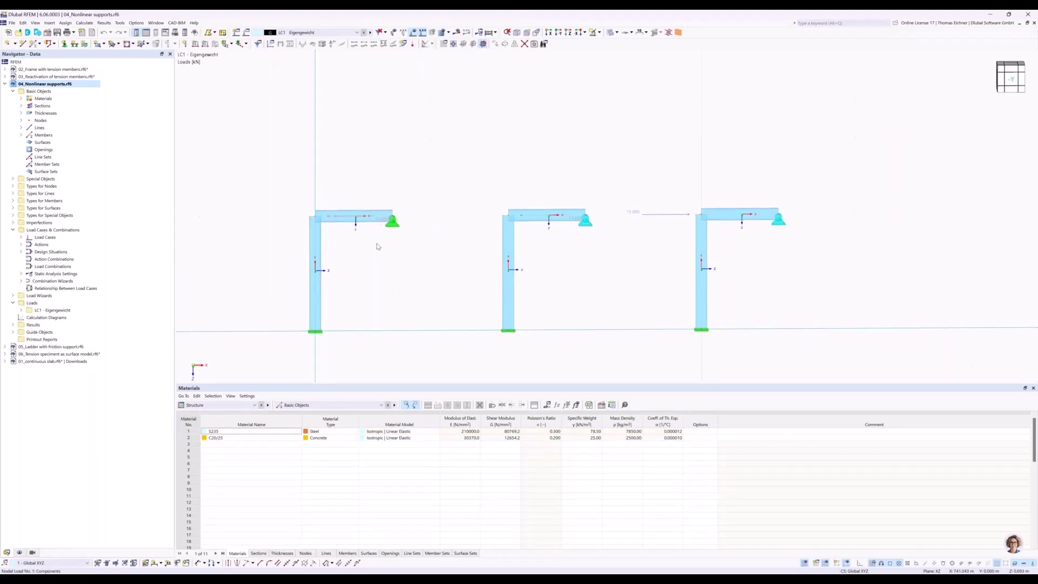
- Display the members of the three frames as wireframe lines to inspect the supports and loads
left_click_drag(263, 168, 427, 353)
left_click(402, 282)
left_click(398, 228)
left_click(615, 32)
left_click(629, 42)
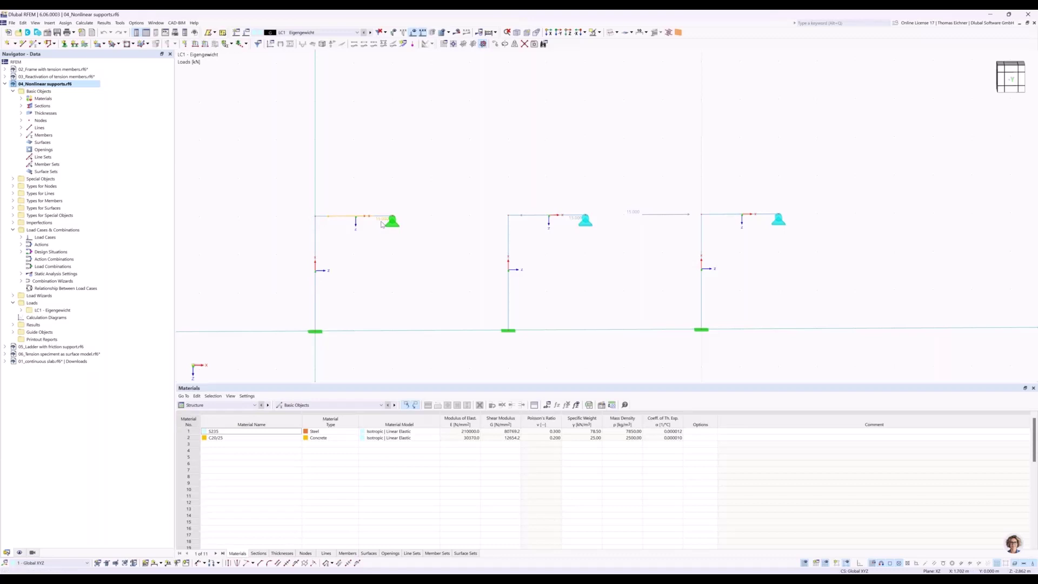
- Review the X-direction nonlinearity of the nodal support at the middle frame's beam end, leaving its definition as it is
left_click_drag(478, 201, 604, 349)
double_click(586, 229)
left_click_drag(573, 145, 753, 277)
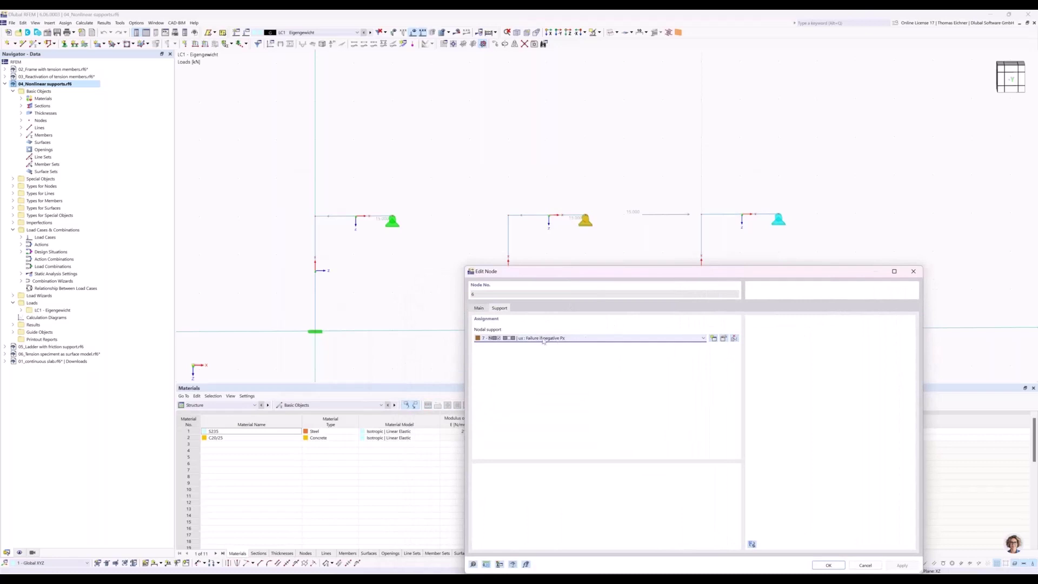
double_click(492, 325)
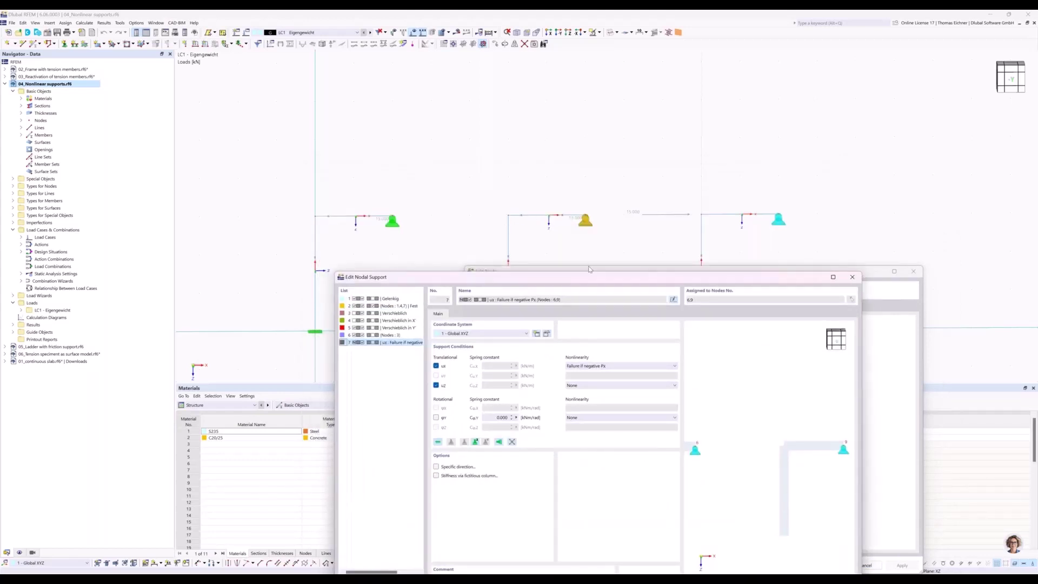
left_click(597, 367)
left_click(597, 367)
left_click(853, 277)
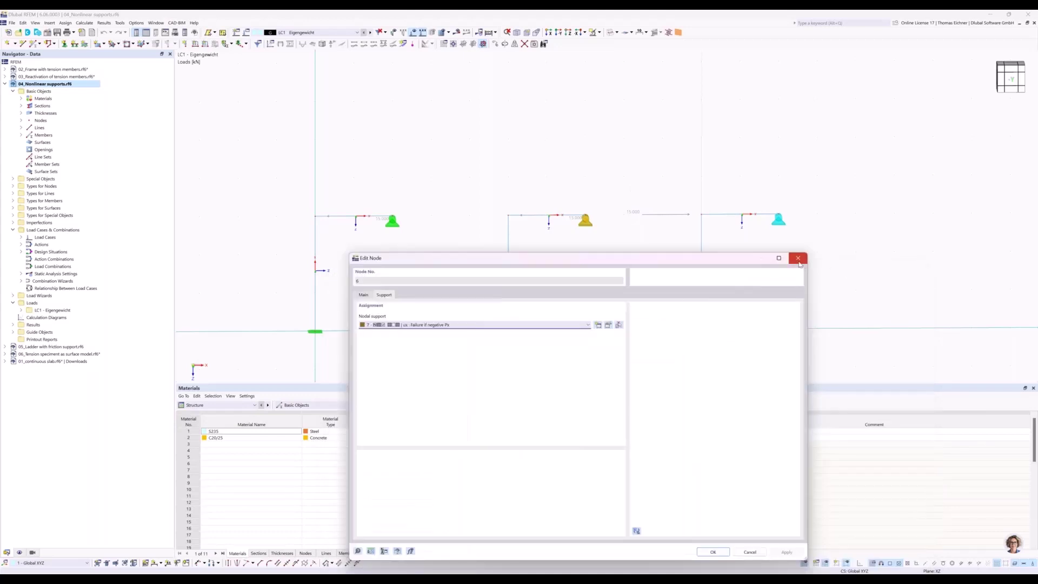
left_click(799, 258)
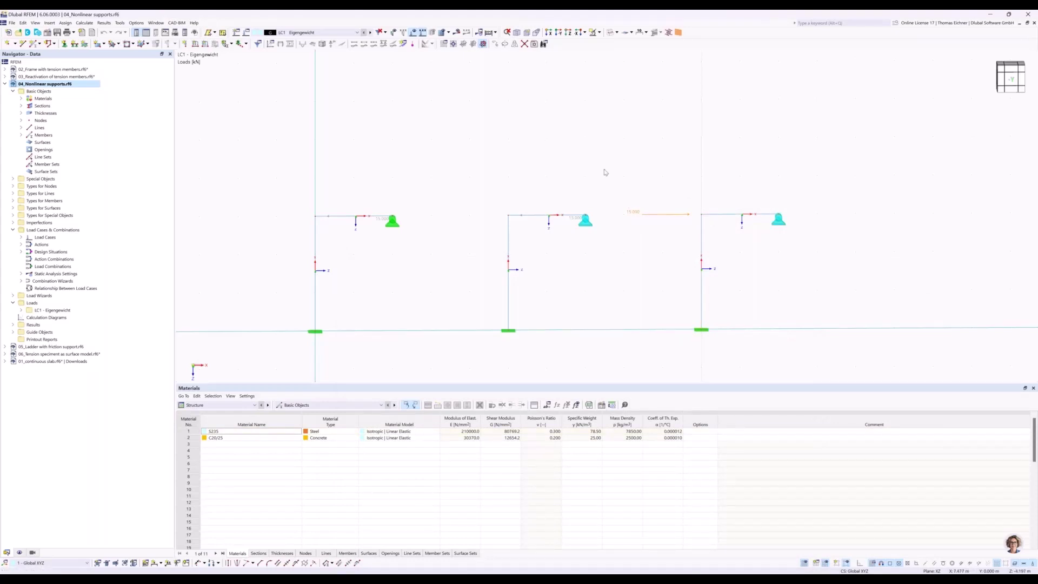
- Restore the solid member display and calculate LC1, showing the support reactions together with the global deformations
left_click(610, 33)
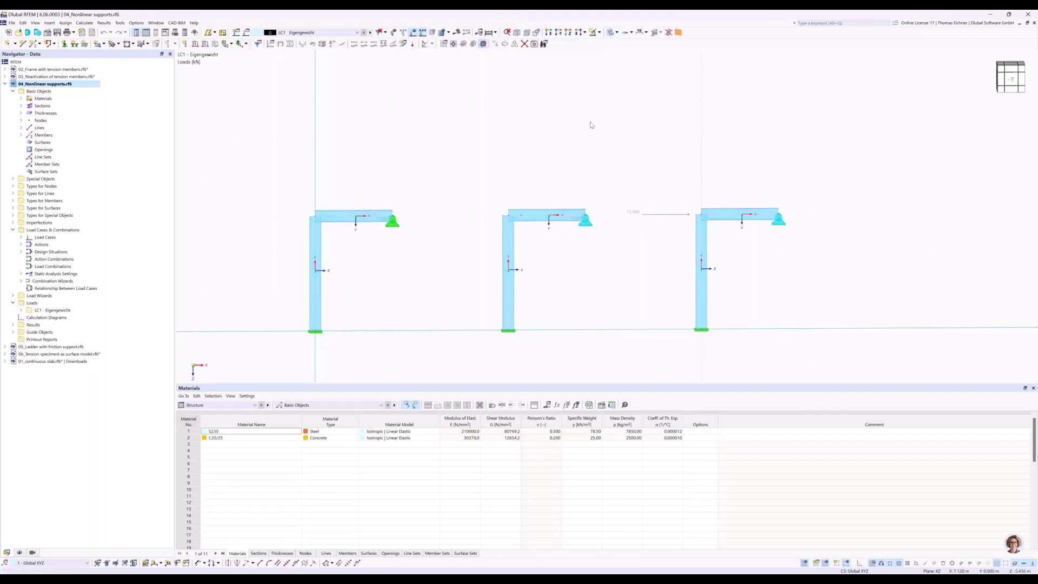
left_click(410, 34)
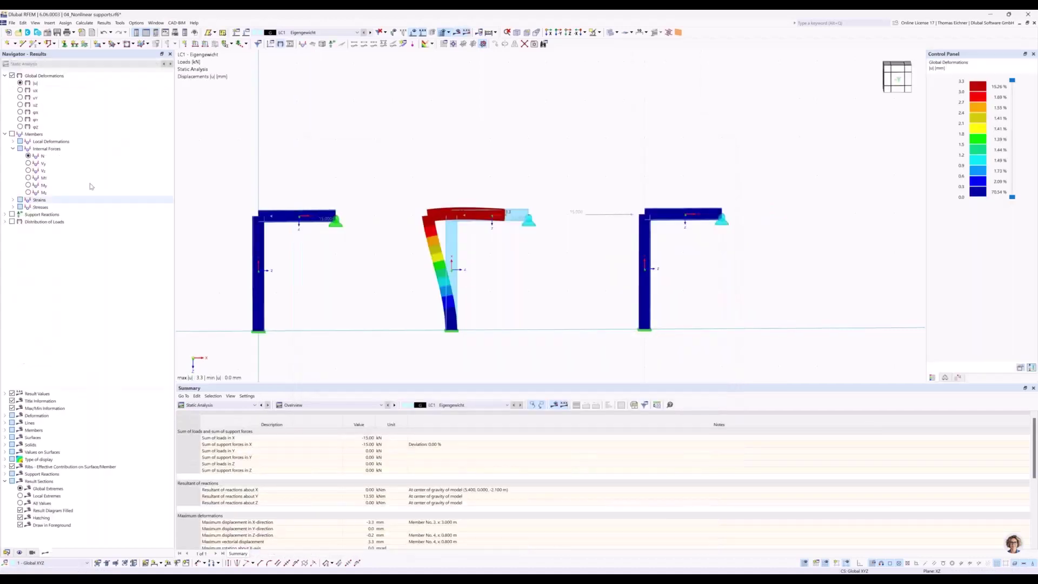
left_click(12, 215)
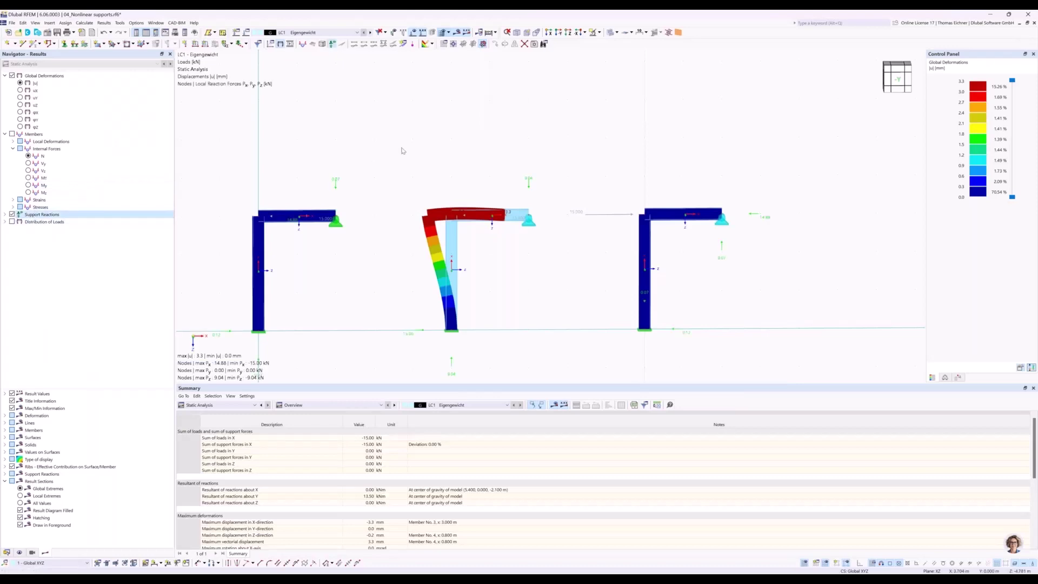
- Examine the deformations and support reactions of the left and middle frames at the beam-end supports and column bases
middle_click_drag(375, 164, 421, 163)
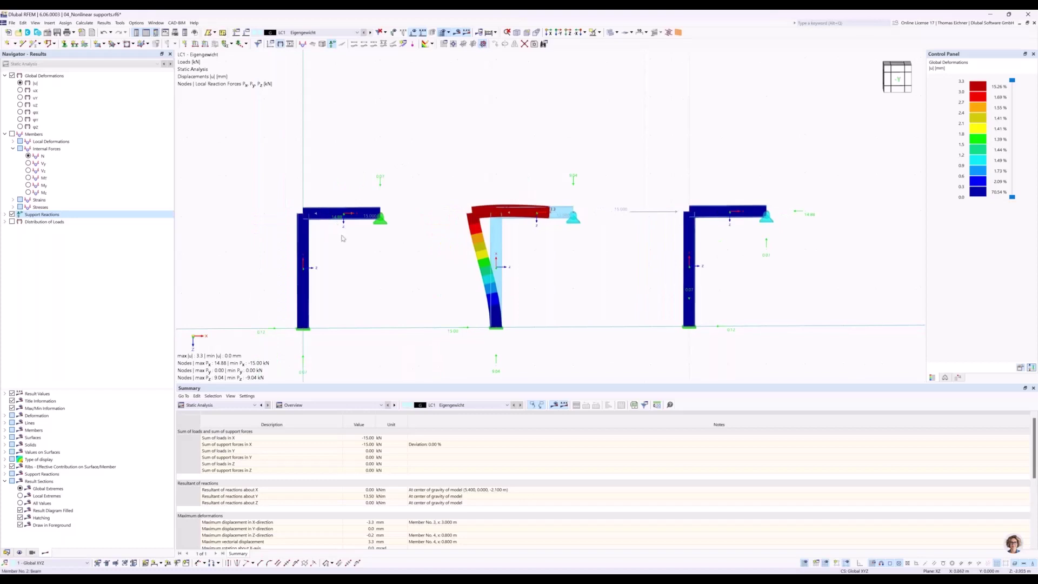
scroll(346, 242, "up", 2)
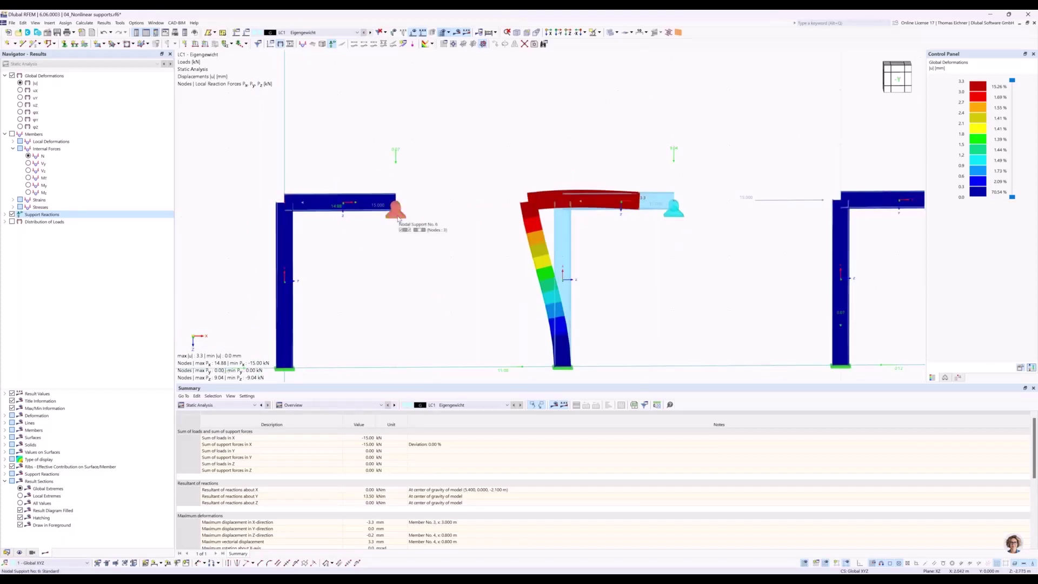
middle_click_drag(339, 241, 350, 219)
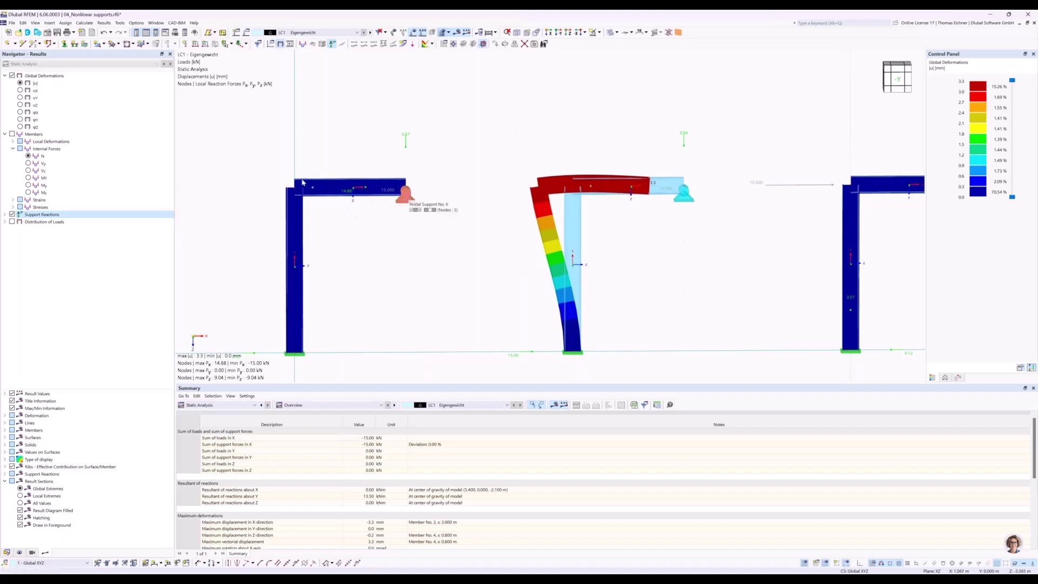
middle_click_drag(655, 256, 598, 241)
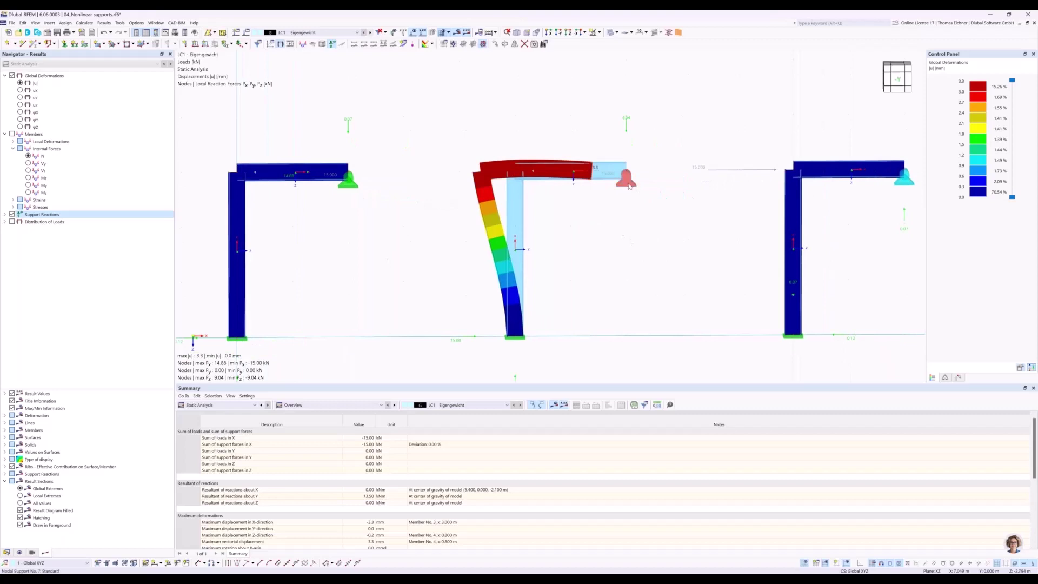
mouse_move(629, 187)
middle_click_drag(554, 297, 558, 231)
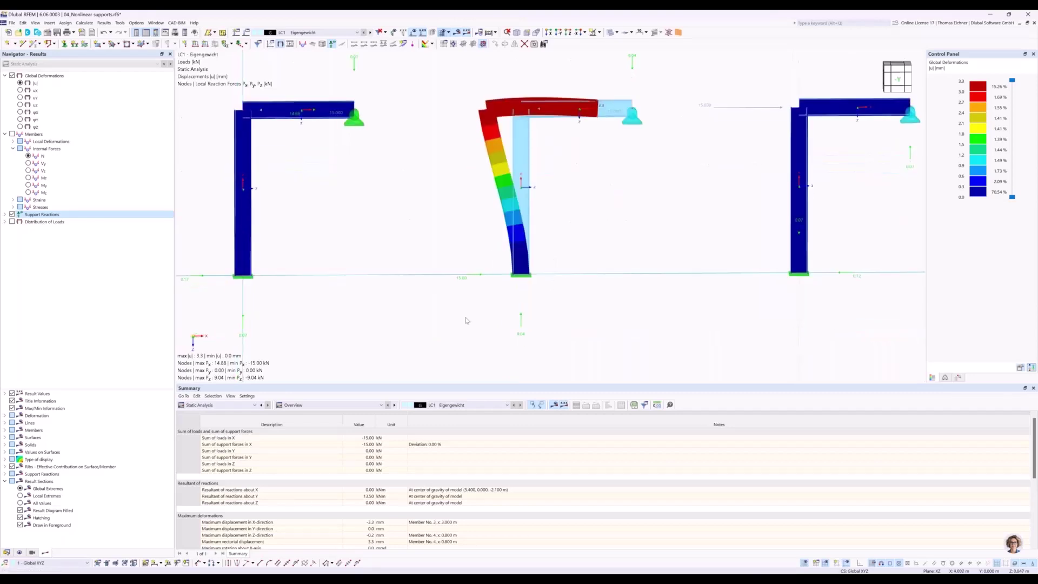
scroll(467, 320, "up", 3)
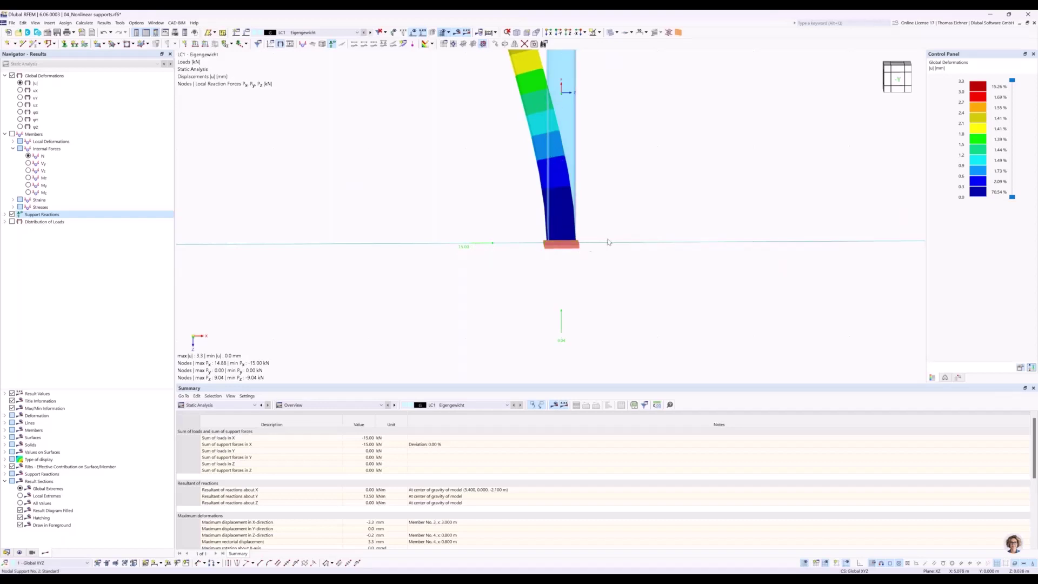
scroll(607, 243, "down", 1)
scroll(609, 242, "down", 2)
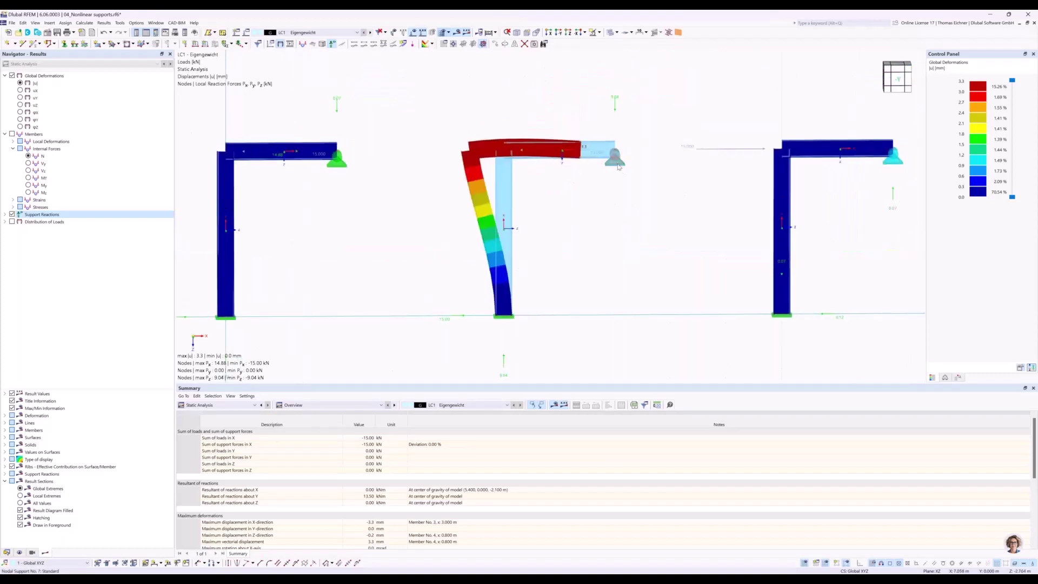
mouse_move(619, 167)
- Examine the right frame's beam-end support and reactions against the other frames, and return to the model data tree
middle_click_drag(752, 179, 726, 171)
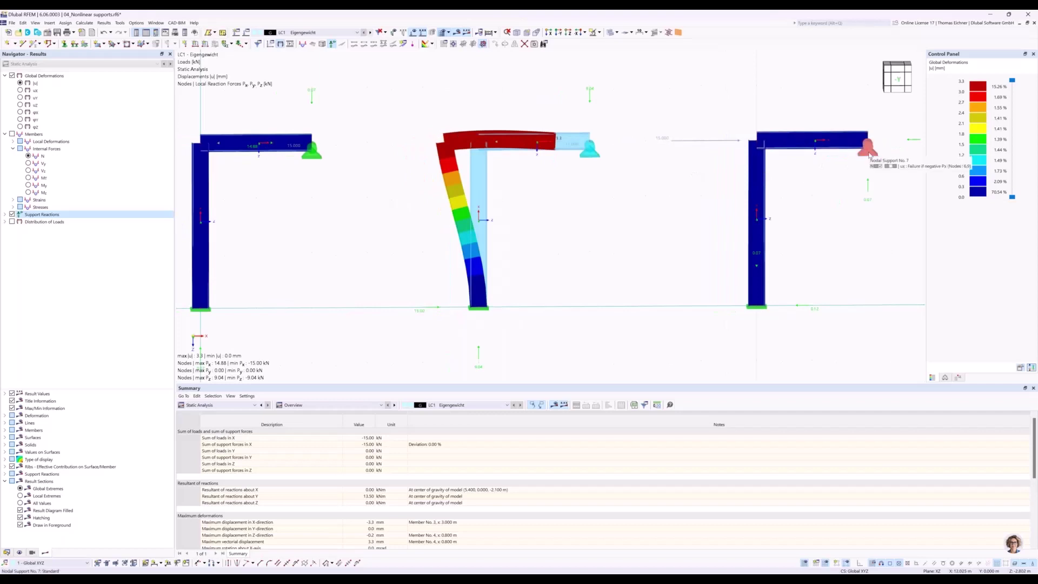
middle_click_drag(868, 156, 811, 158)
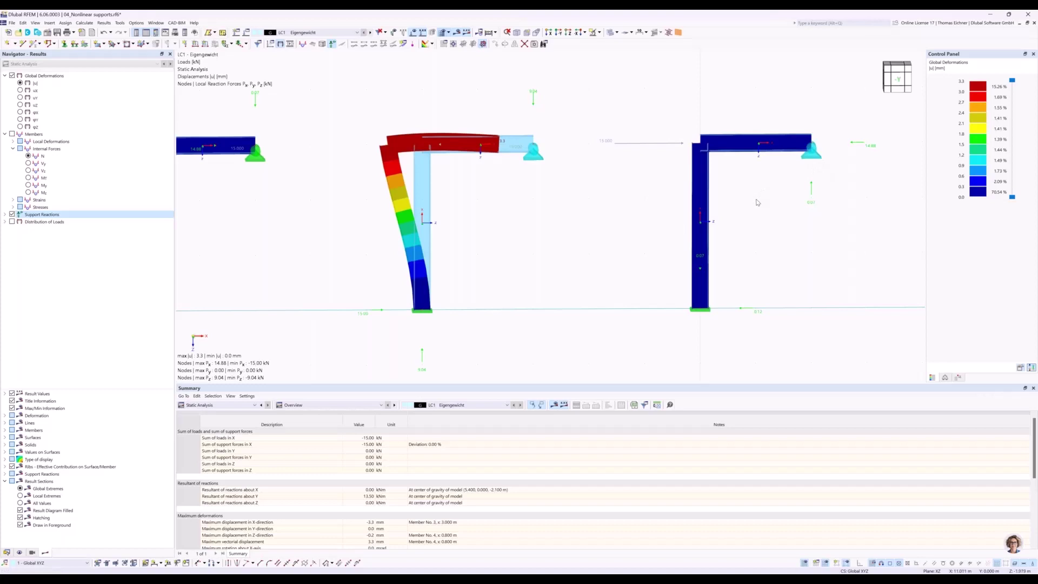
middle_click_drag(543, 204, 561, 198)
scroll(562, 197, "down", 1)
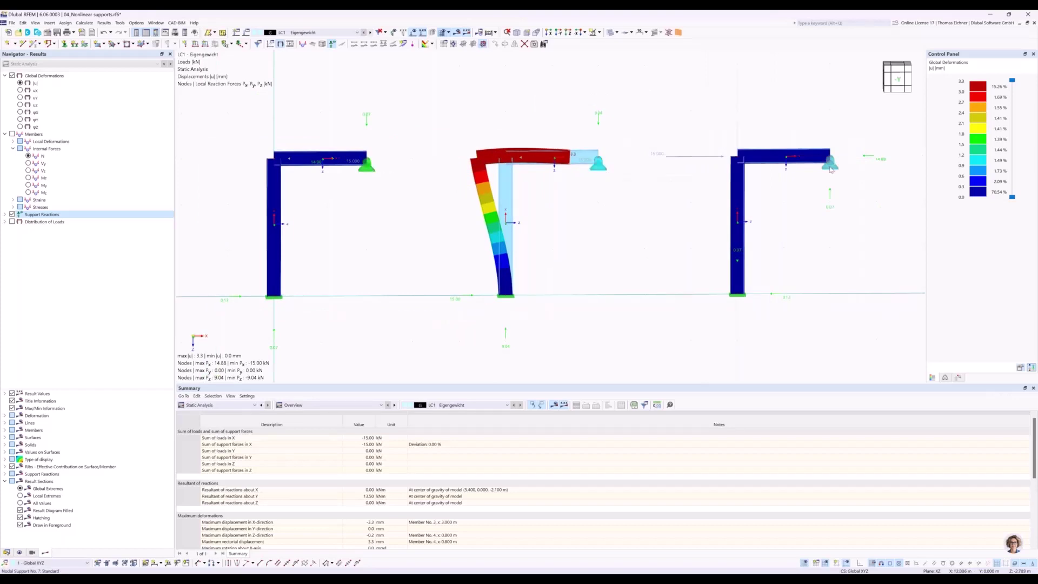
mouse_move(831, 169)
left_click(6, 552)
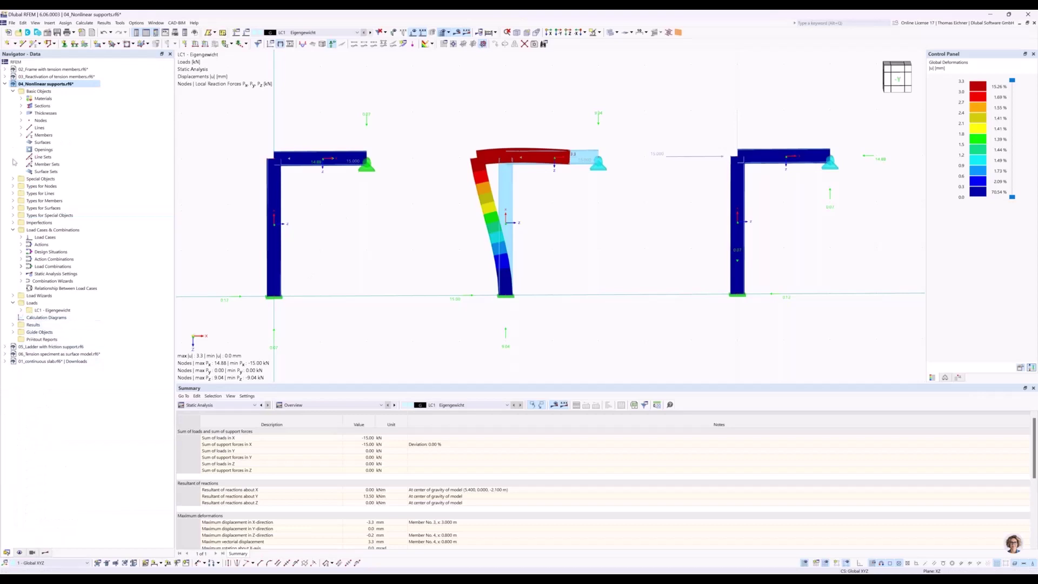
- Collapse the 04_Nonlinear supports model in the project tree and switch to the 05_Ladder with friction support model
left_click(5, 84)
left_click(57, 91)
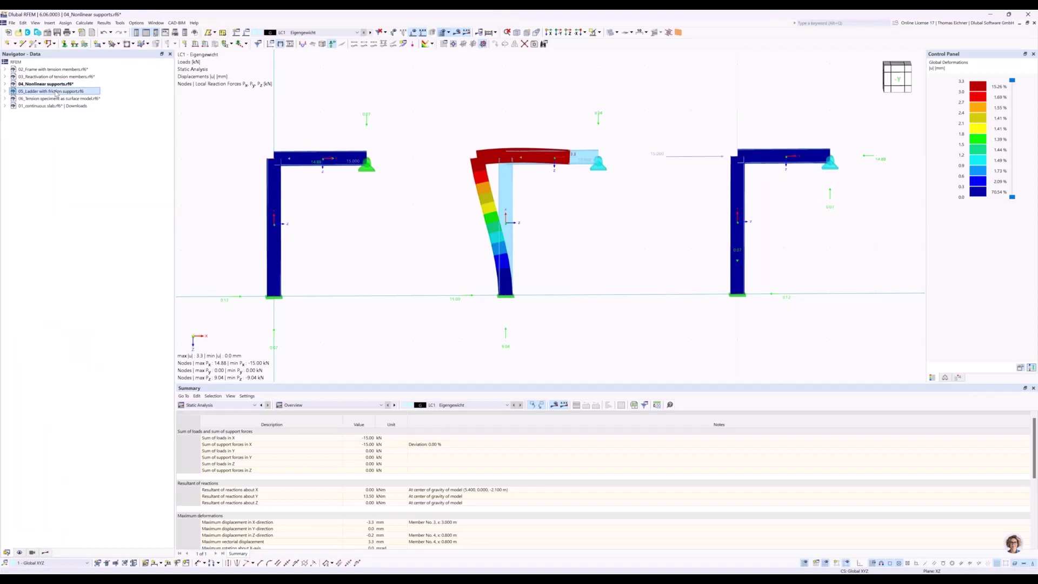
double_click(56, 91)
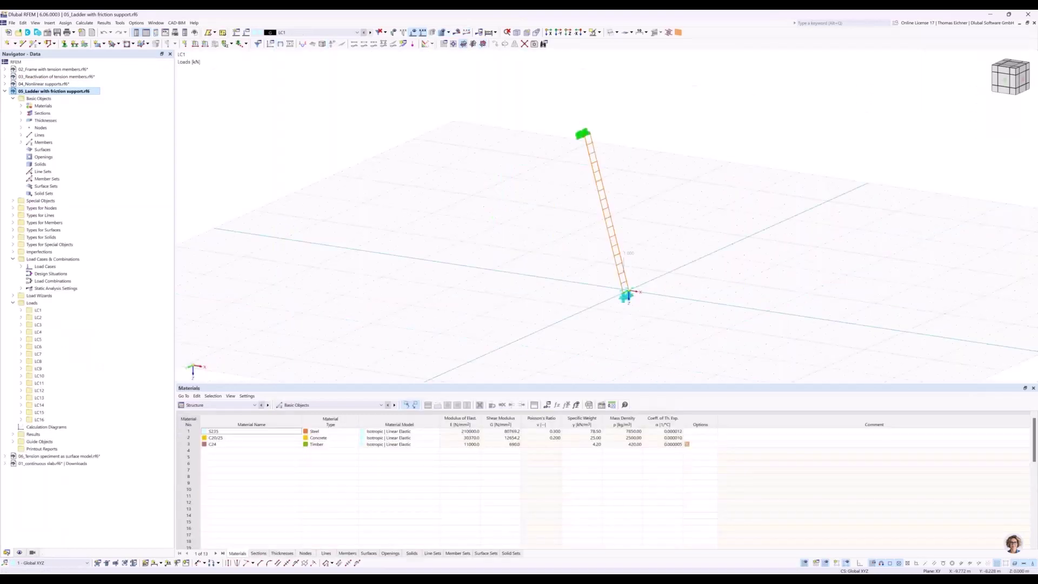
- Review the nodal support assigned at the top end of the ladder, leaving its definition as it is
scroll(508, 251, "up", 2)
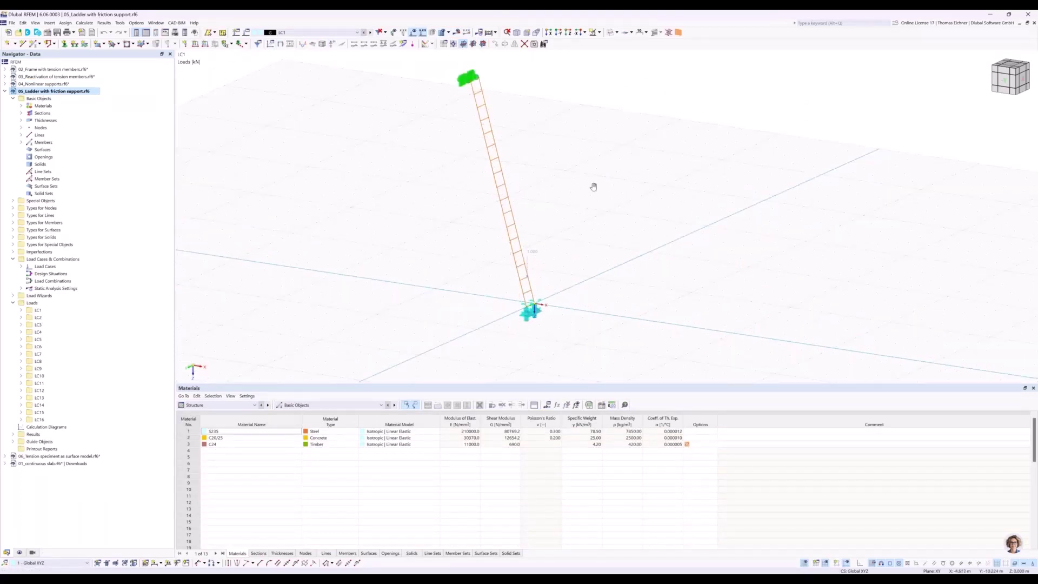
middle_click_drag(593, 185, 647, 197)
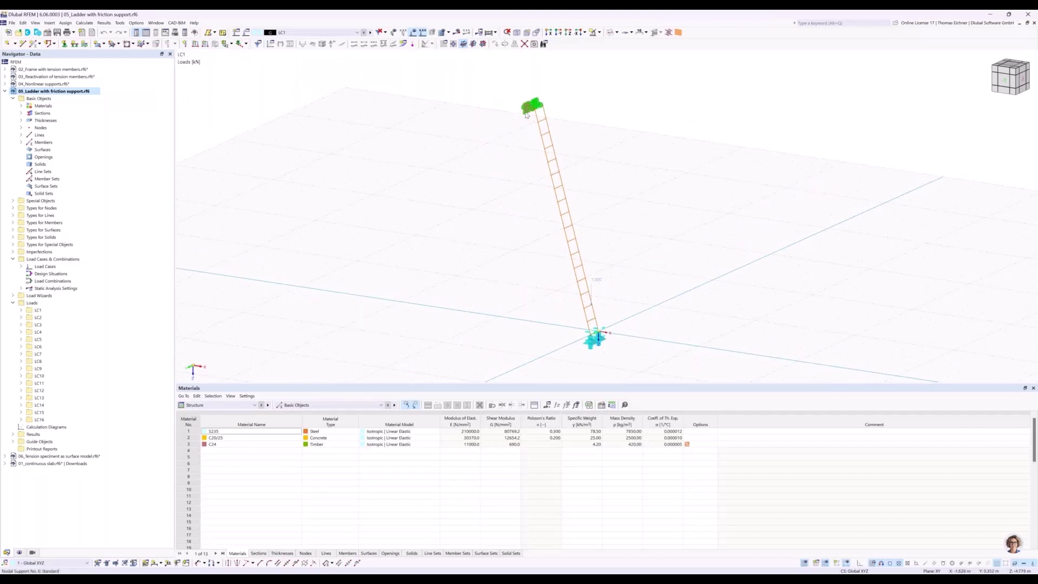
double_click(532, 106)
left_click_drag(376, 258, 649, 139)
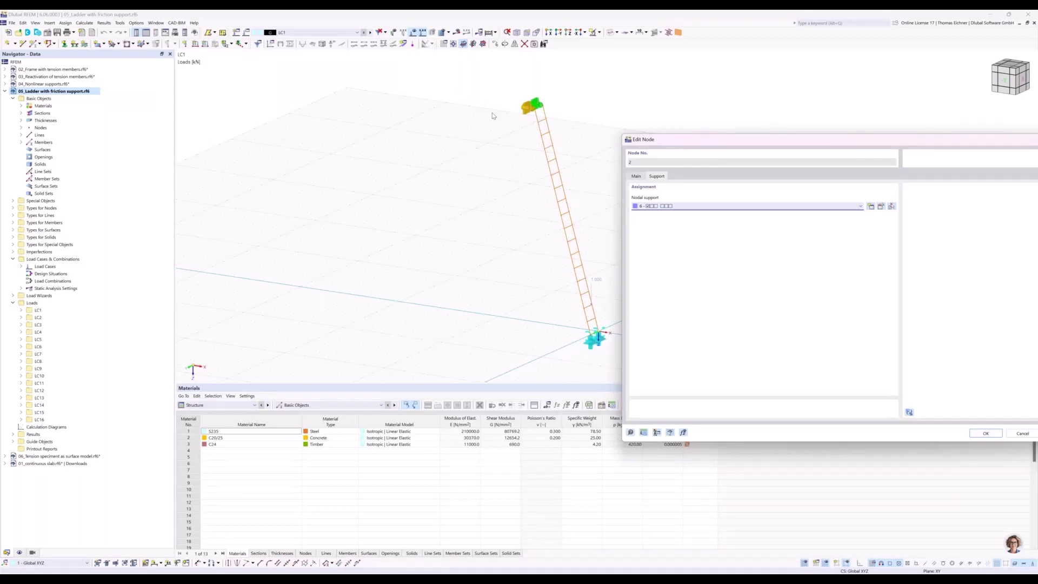
left_click_drag(690, 130, 427, 109)
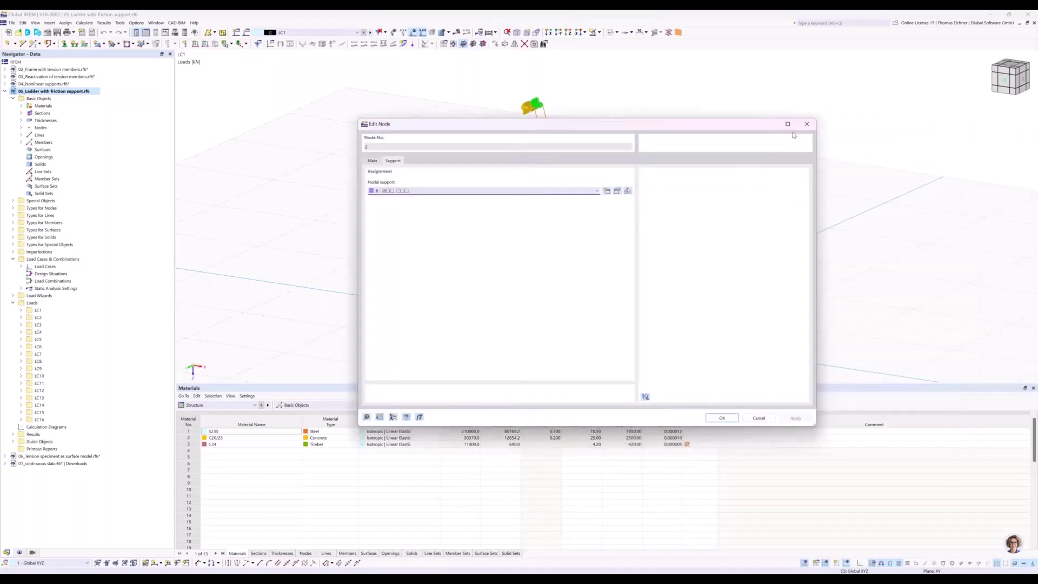
left_click(804, 122)
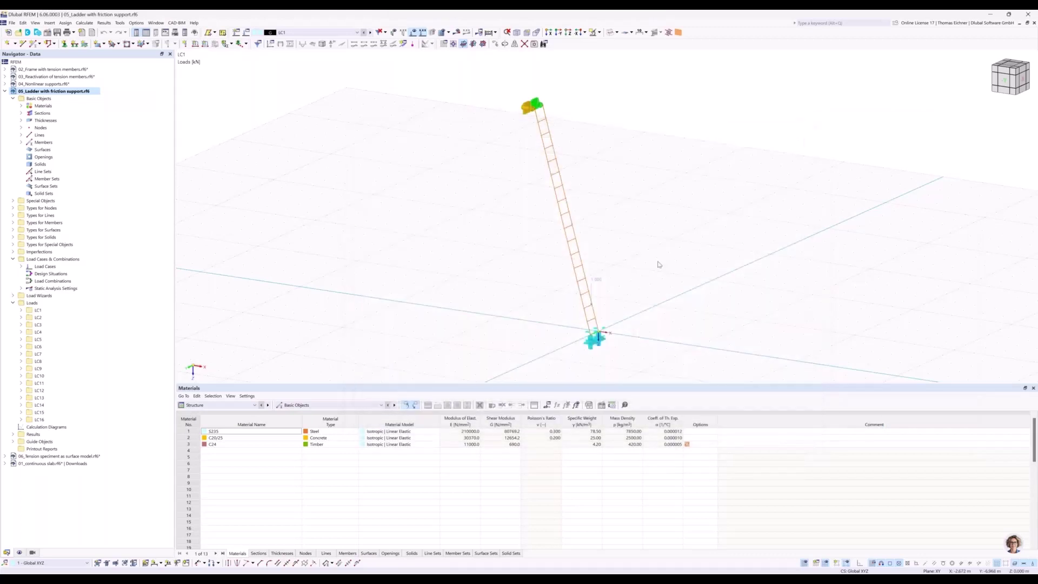
- Open the definition of the nodal support at the ladder's foot to review its translational nonlinearities in X and Y
middle_click_drag(660, 262, 659, 196)
scroll(621, 261, "up", 3)
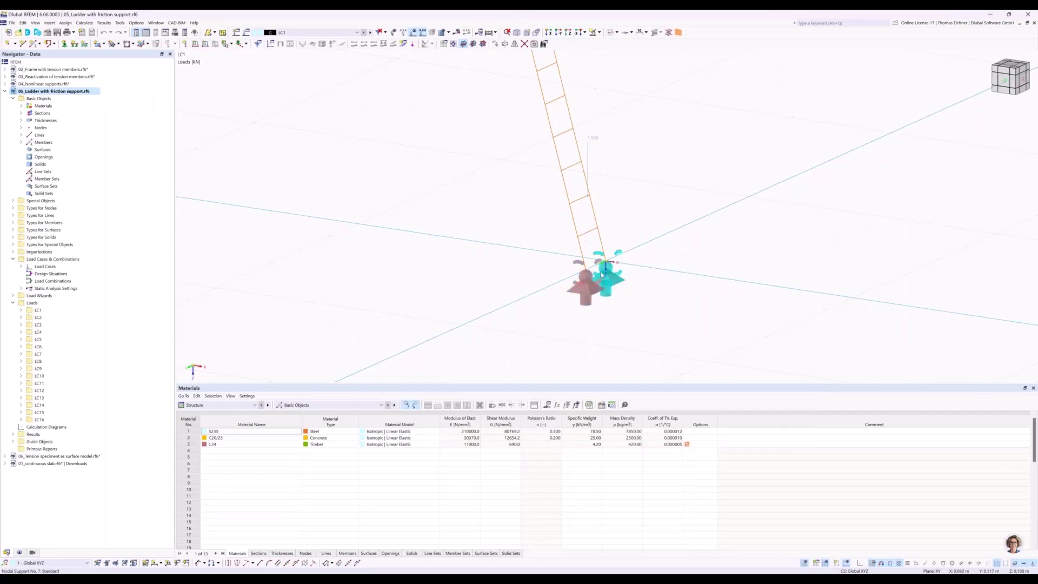
double_click(581, 302)
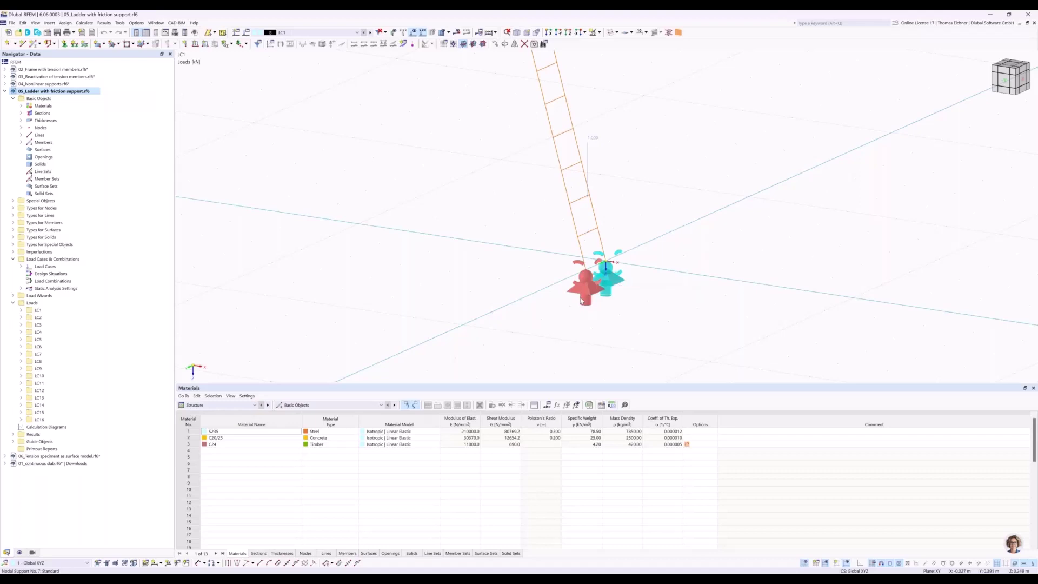
left_click_drag(578, 124, 295, 155)
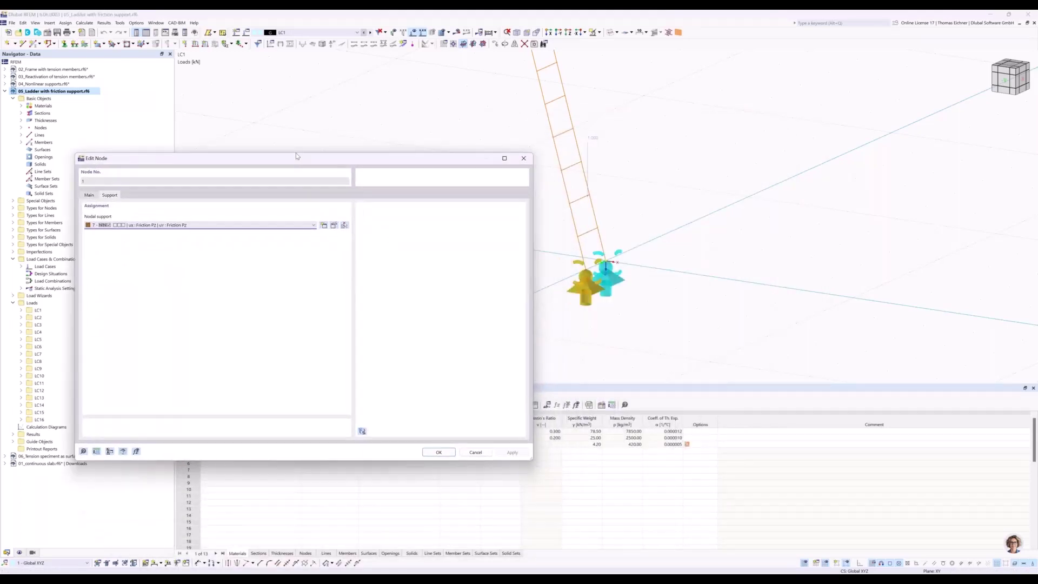
left_click(334, 223)
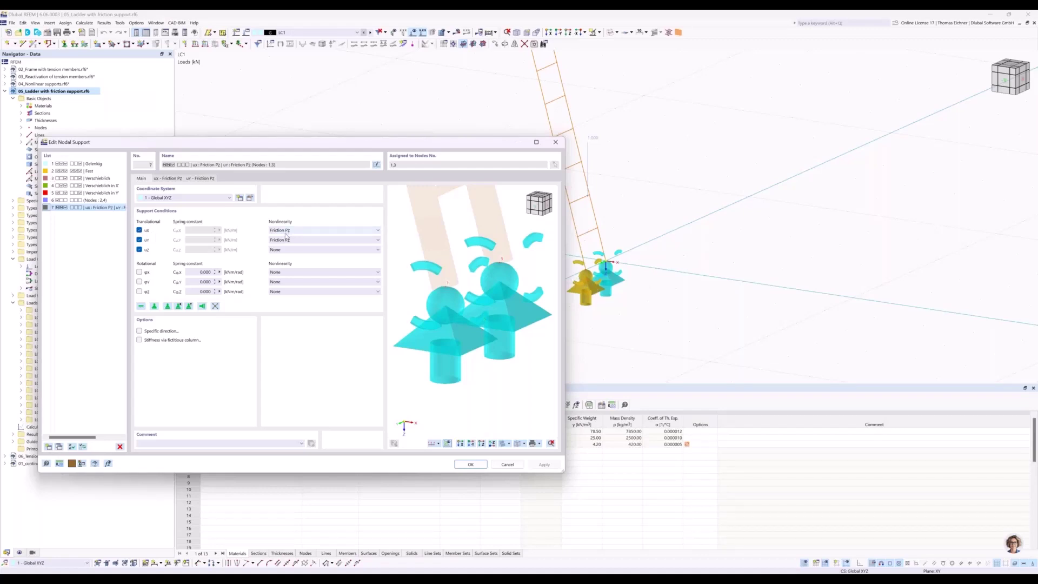
- Examine the X-direction friction coefficient and friction diagram of the foot support, and close the support definition without changes
left_click(176, 179)
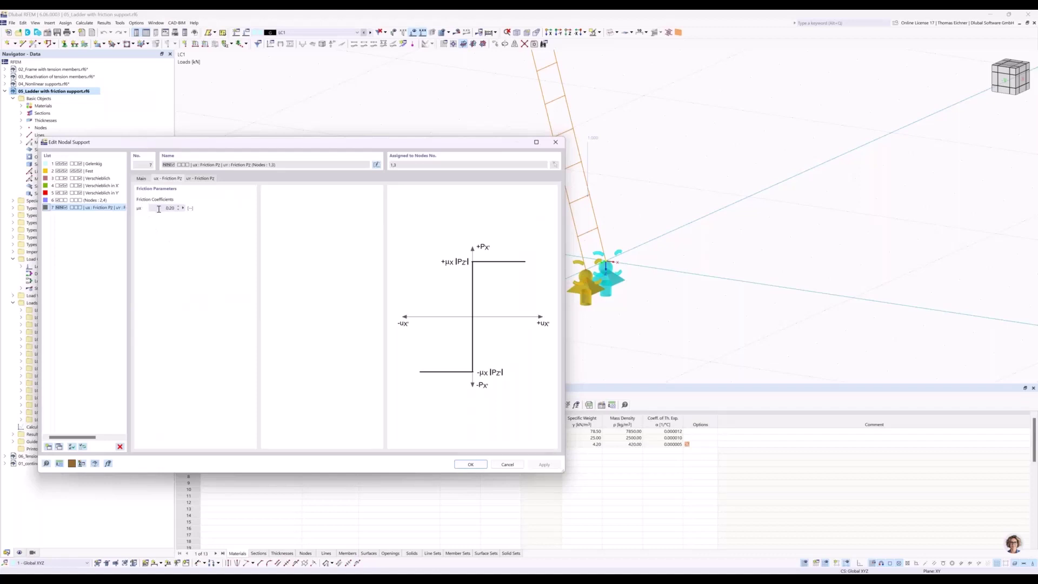
left_click_drag(391, 139, 372, 115)
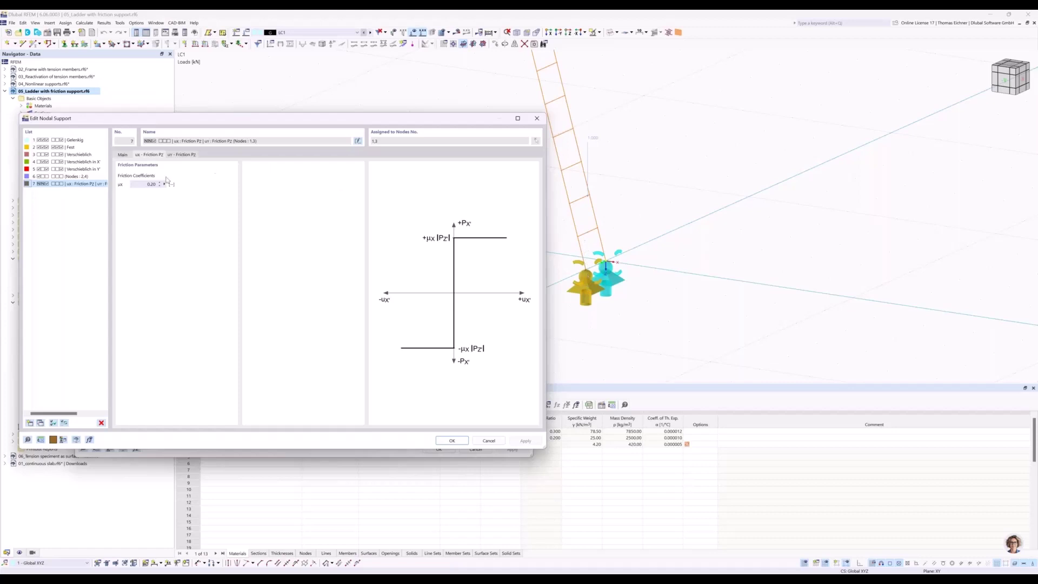
left_click_drag(145, 185, 158, 186)
left_click(144, 185)
left_click_drag(487, 126, 445, 122)
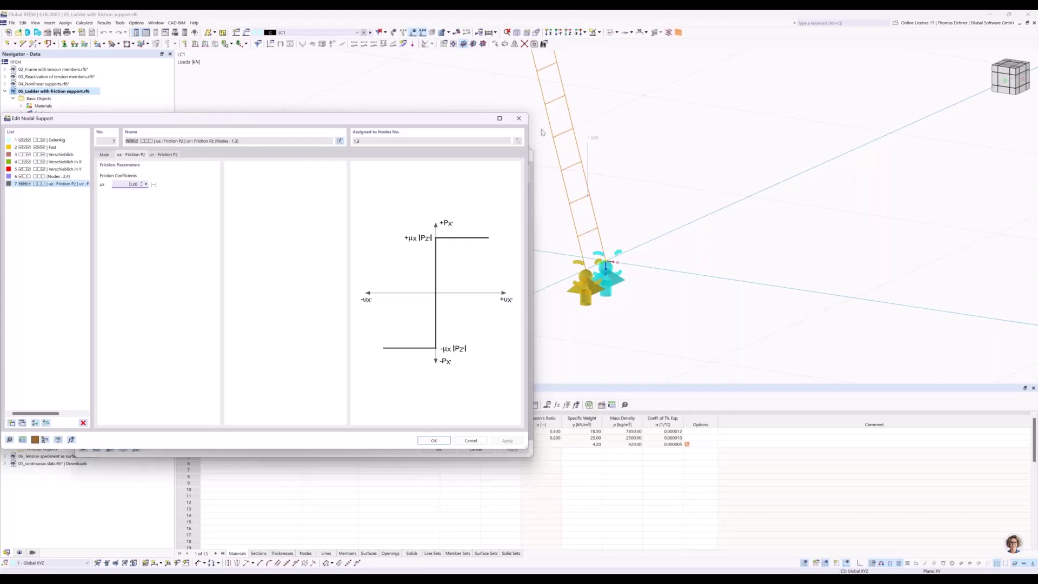
left_click(518, 118)
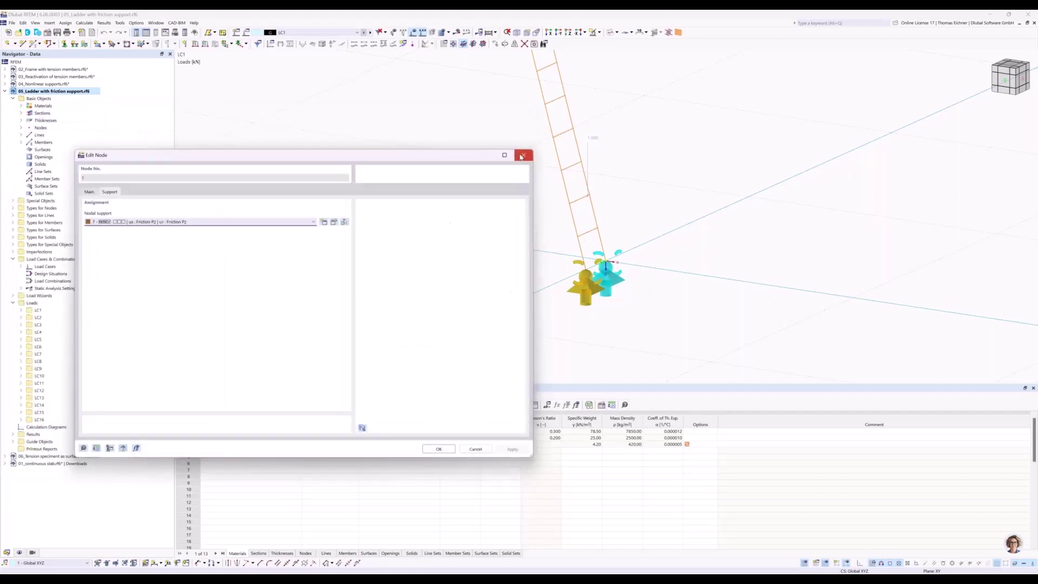
left_click(522, 157)
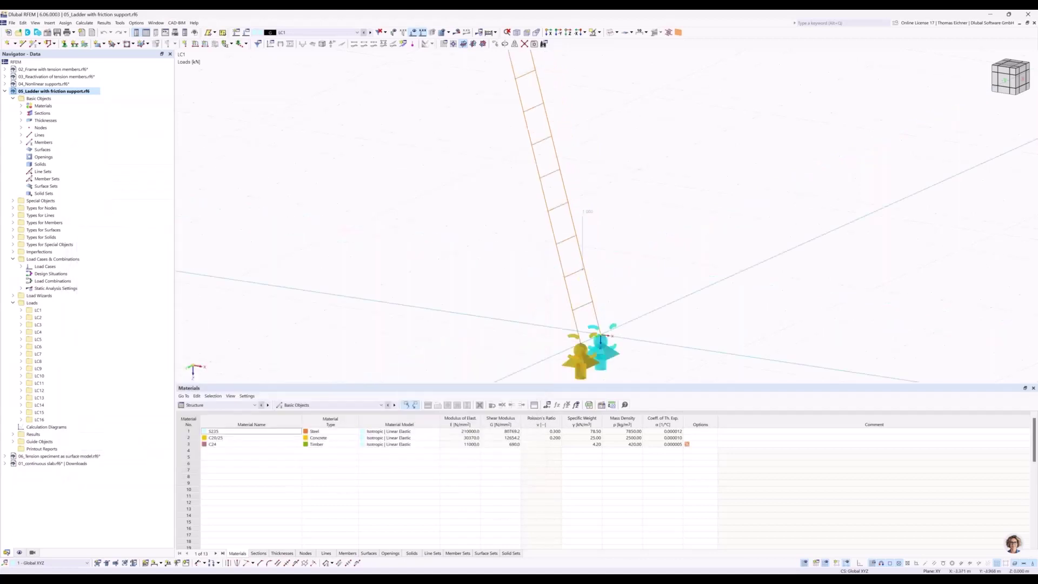
- Go through the ladder's load cases from LC1 with the load case animation to observe the applied loads
middle_click_drag(477, 139, 481, 175)
scroll(480, 174, "down", 3)
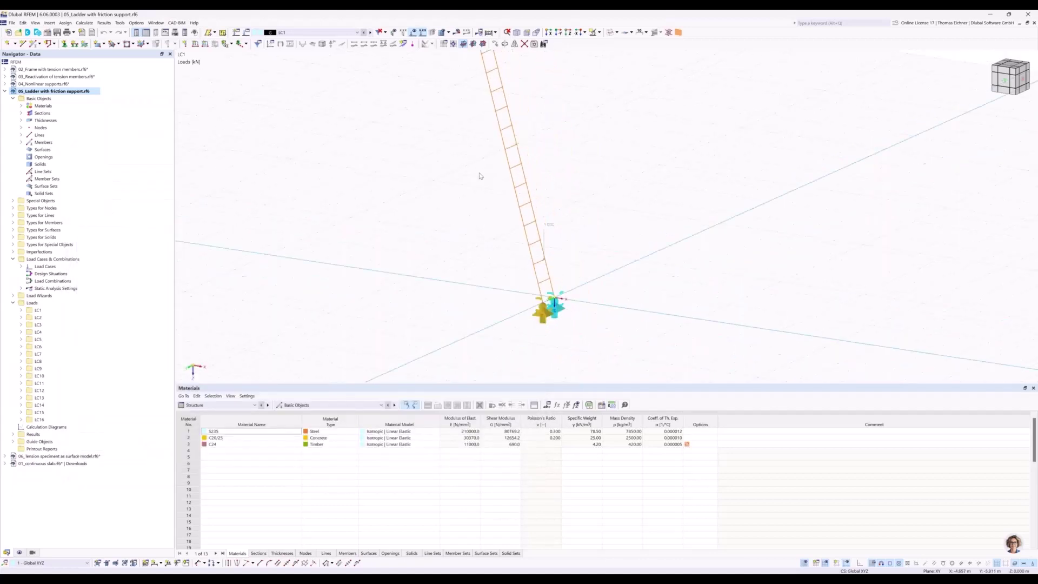
scroll(482, 197, "up", 2)
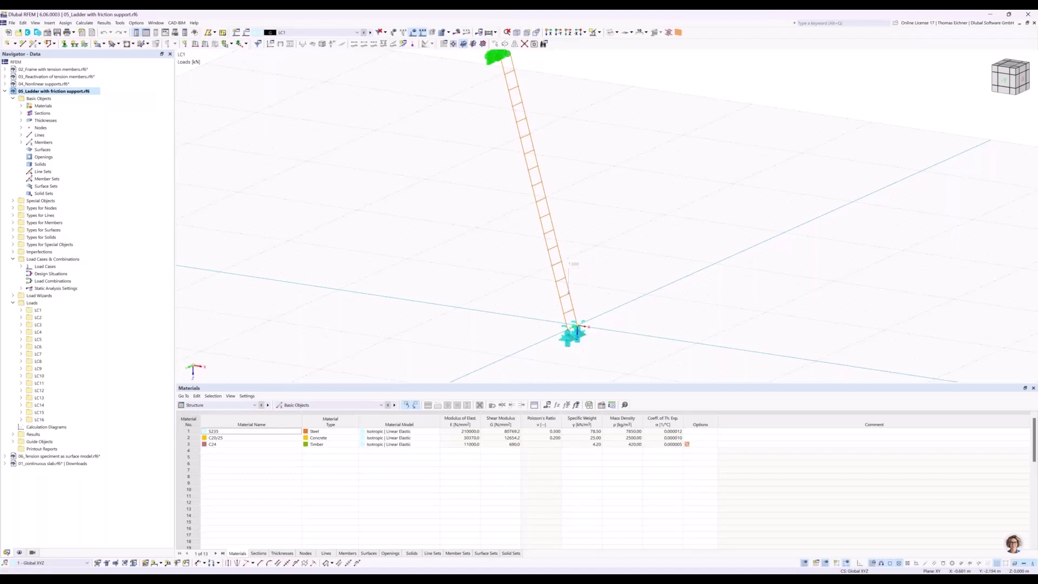
middle_click_drag(603, 274, 559, 279)
scroll(559, 278, "up", 1)
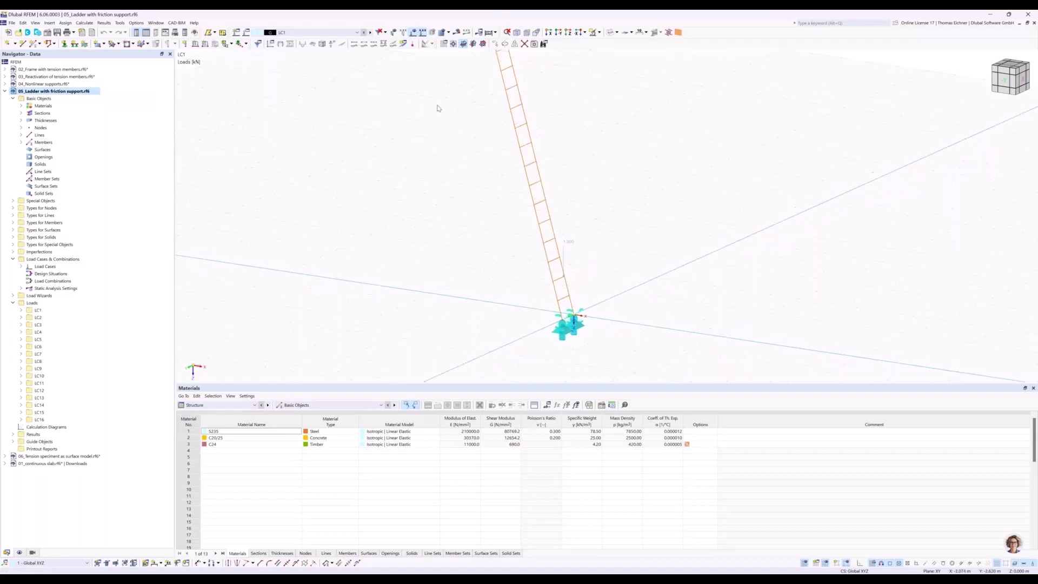
left_click(355, 33)
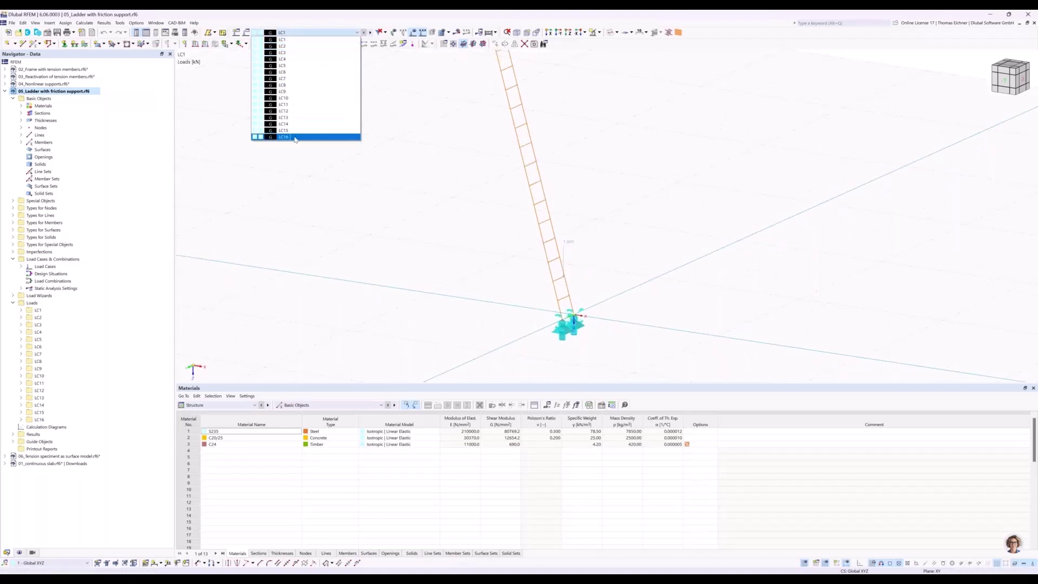
left_click(317, 39)
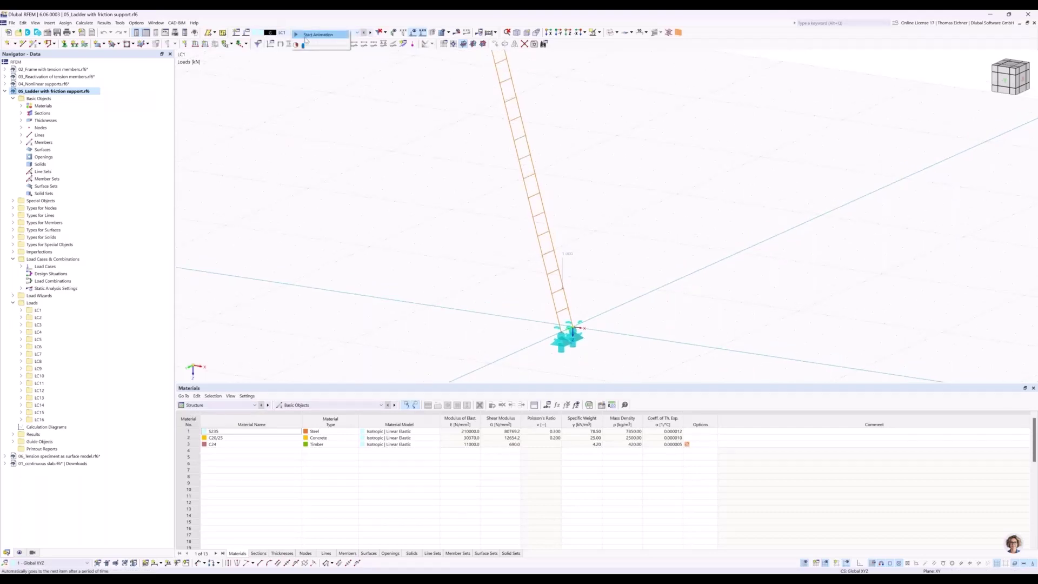
left_click(306, 37)
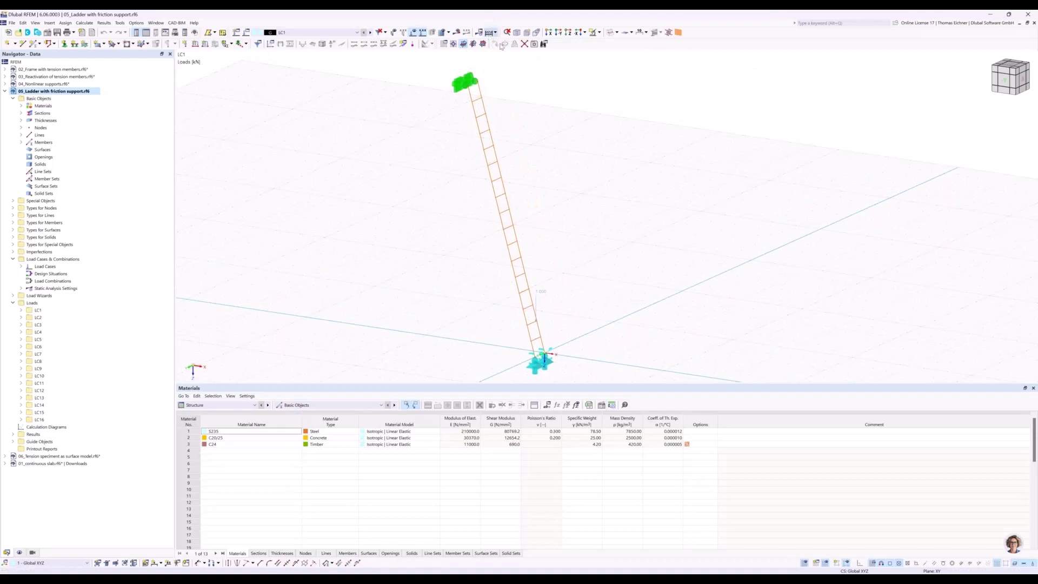
- Calculate all load cases of the ladder model and inspect the errors and warnings entry for load case 12
left_click(503, 45)
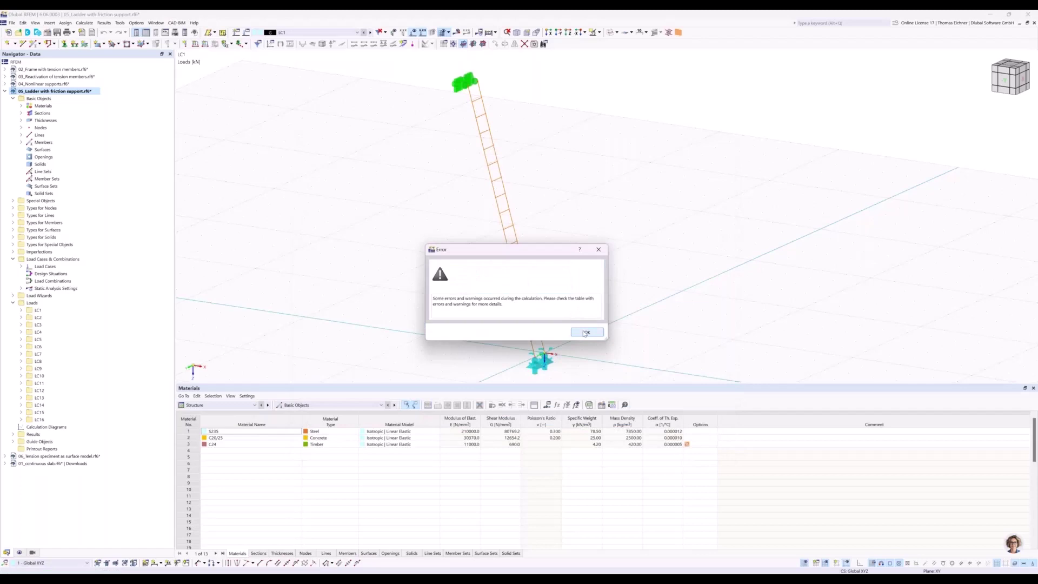
left_click(584, 332)
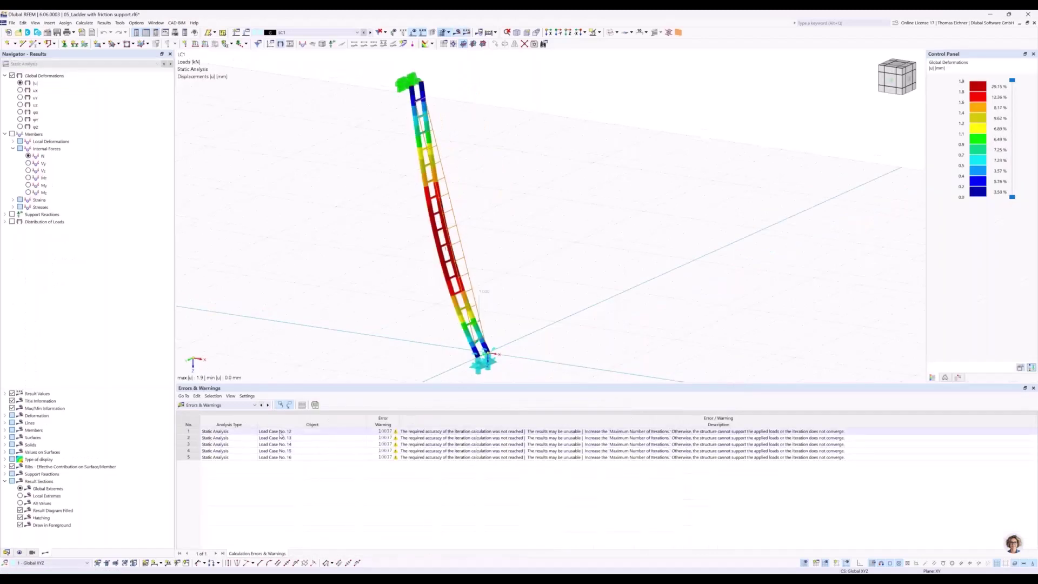
left_click(279, 432)
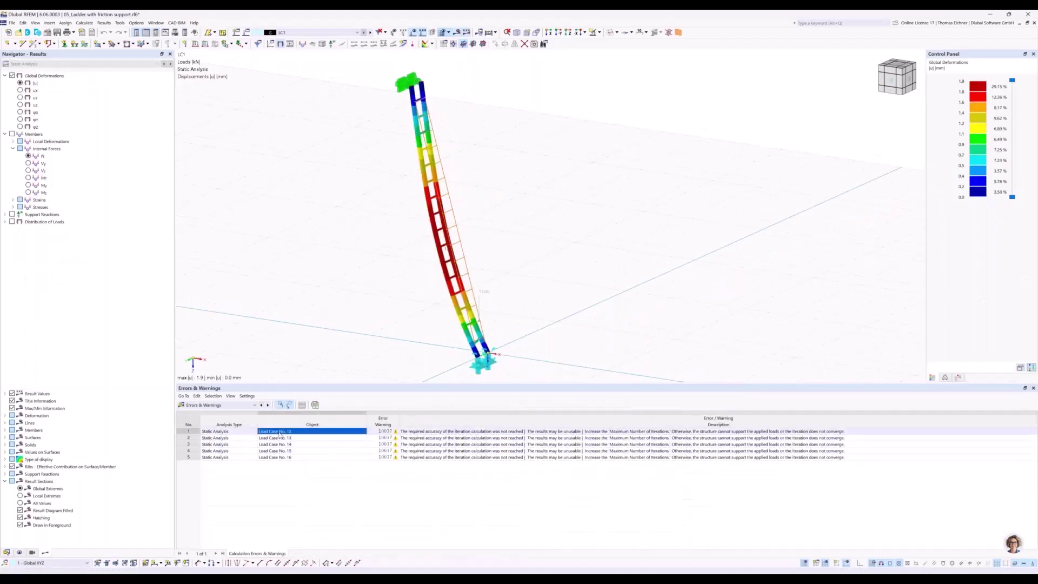
left_click(430, 432)
middle_click_drag(570, 301, 576, 279)
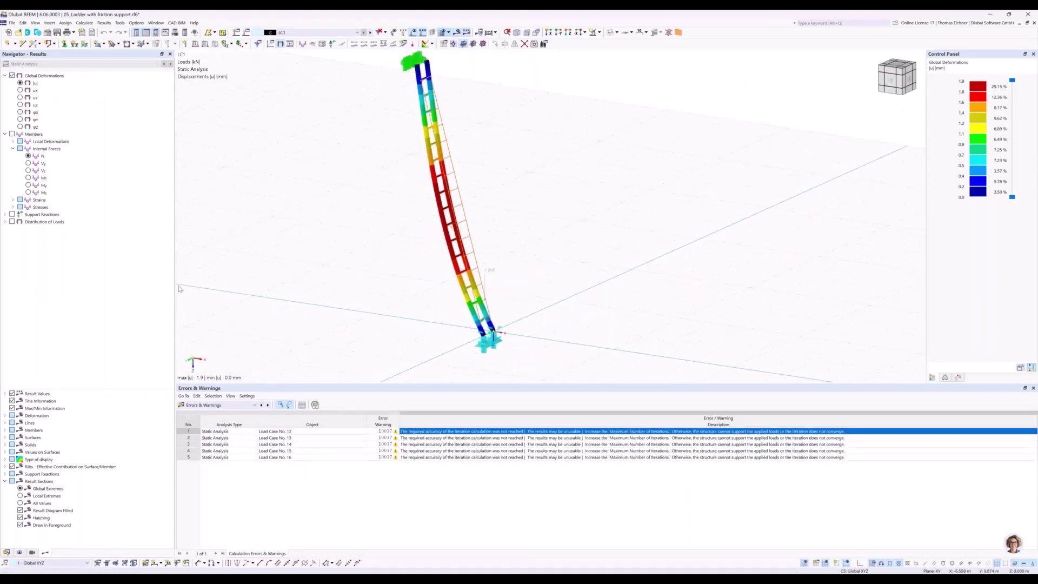
- Show the support reactions together with the global deformations of LC1
left_click(7, 552)
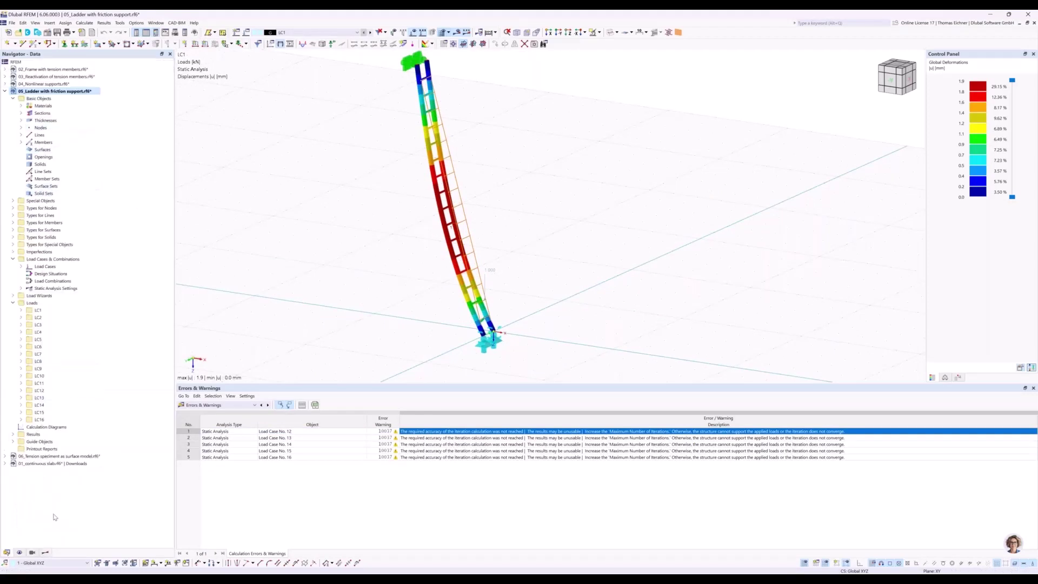
left_click(45, 553)
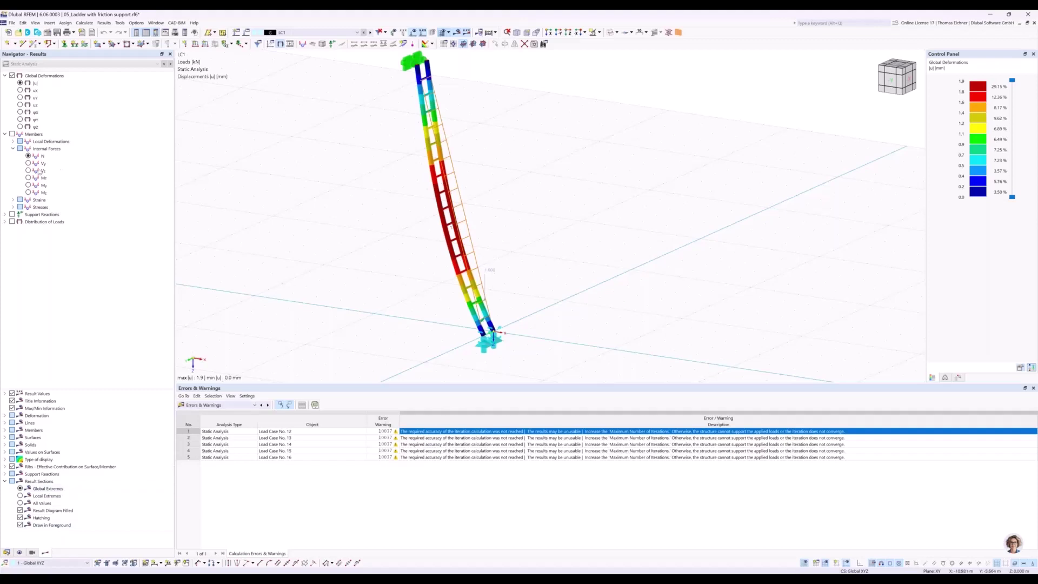
left_click(12, 215)
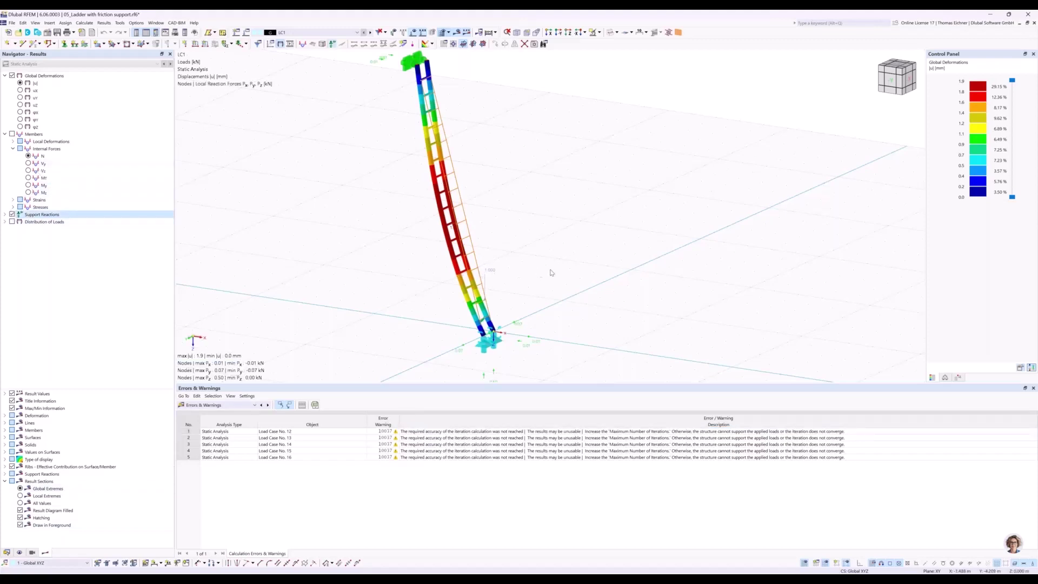
- Examine the horizontal and vertical reactions at the ladder's foot support for LC1, looking at the ladder from the side
middle_click_drag(587, 262, 501, 243, "ctrl")
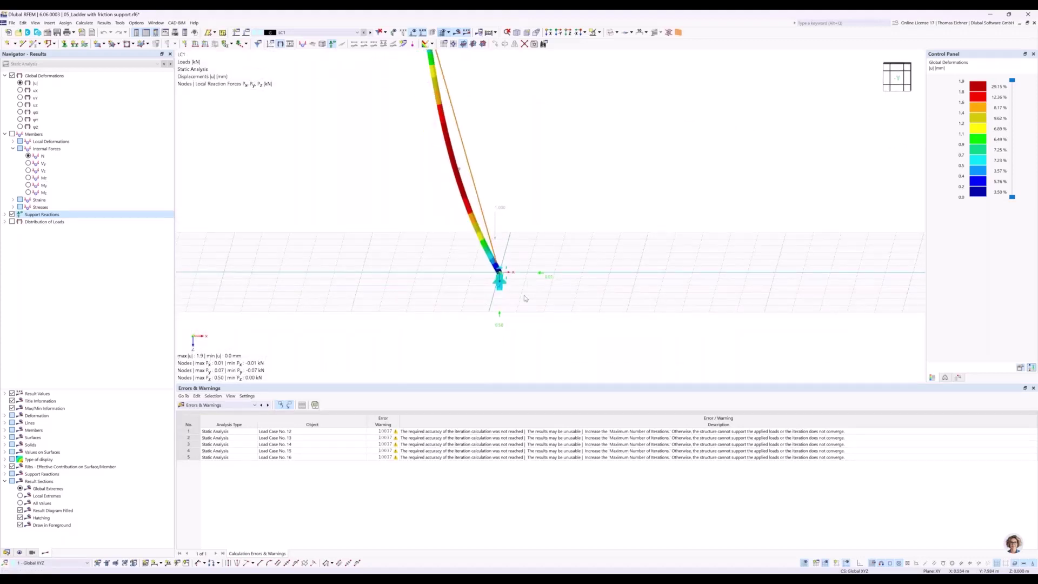
scroll(493, 284, "up", 2)
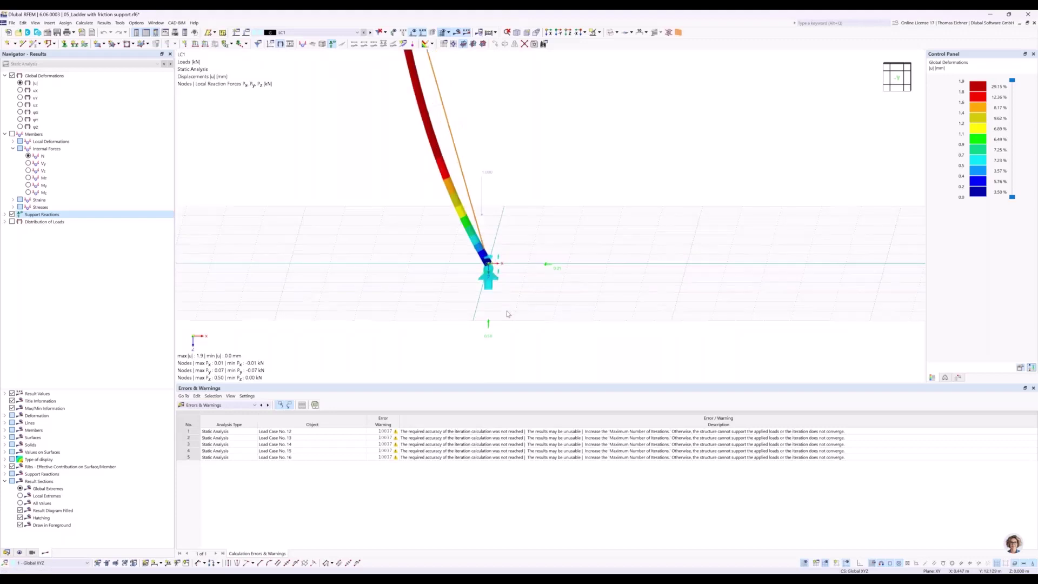
left_click(485, 290)
left_click(493, 285)
middle_click_drag(521, 219, 516, 227)
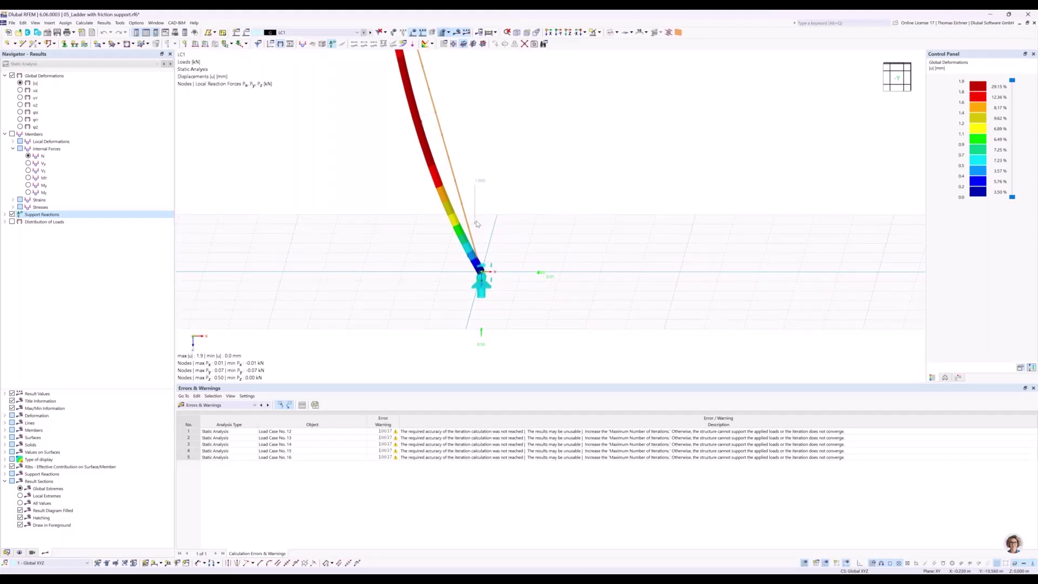
- Switch the results to LC2 and examine the deformation and reactions at the ladder's foot support
left_click(371, 33)
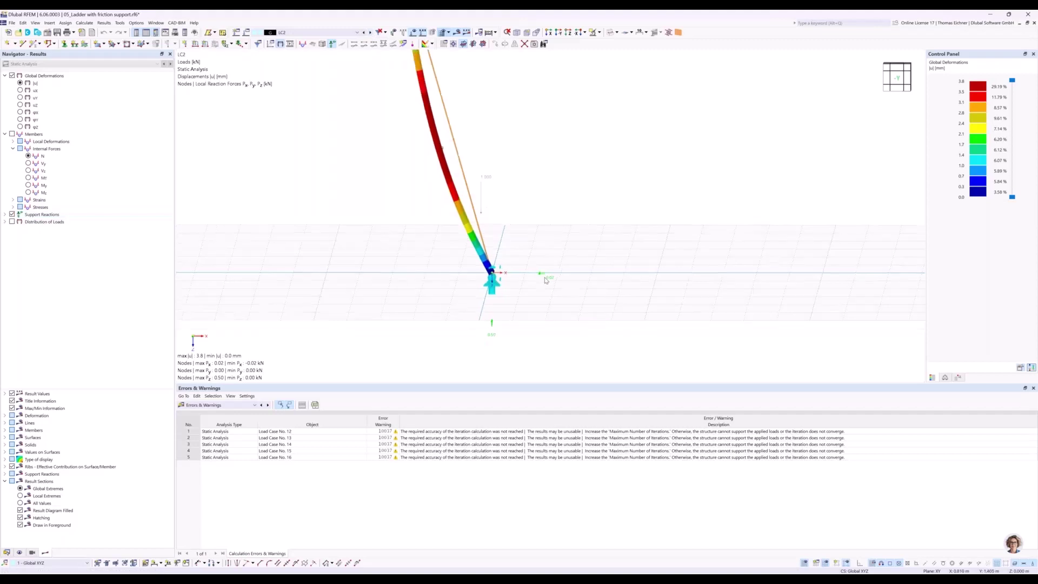
scroll(547, 225, "down", 2)
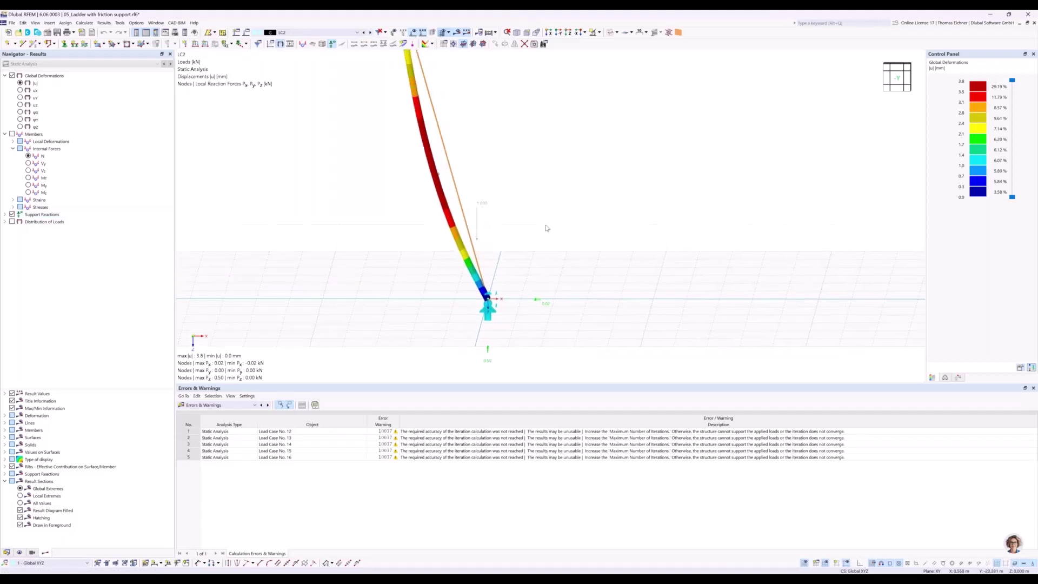
scroll(547, 228, "down", 1)
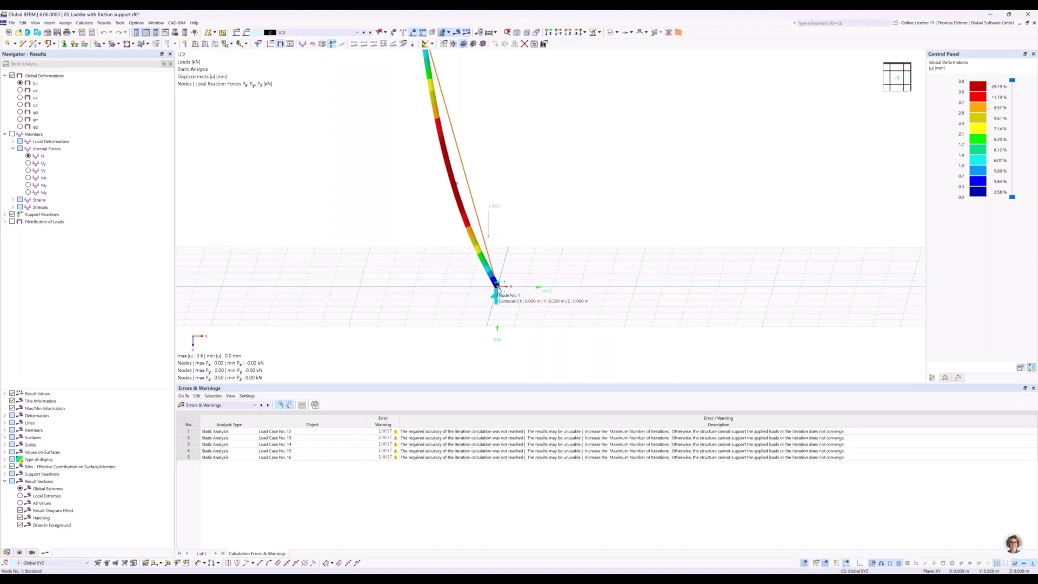
- Step the results through the load cases from LC2 to LC11 and examine the reactions at the ladder's foot support
scroll(498, 292, "down", 1)
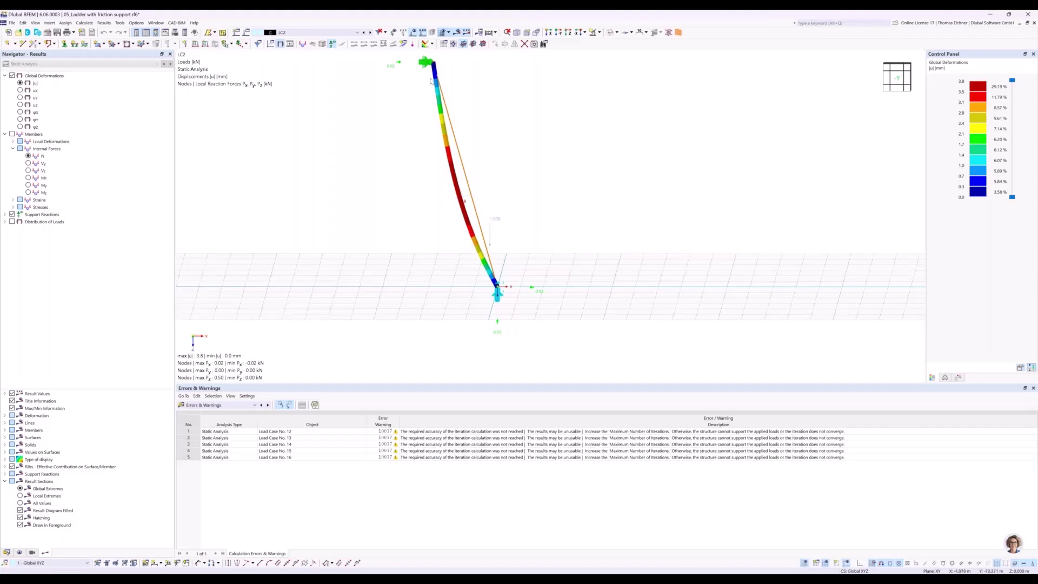
left_click(371, 33)
left_click(371, 33)
left_click(371, 33)
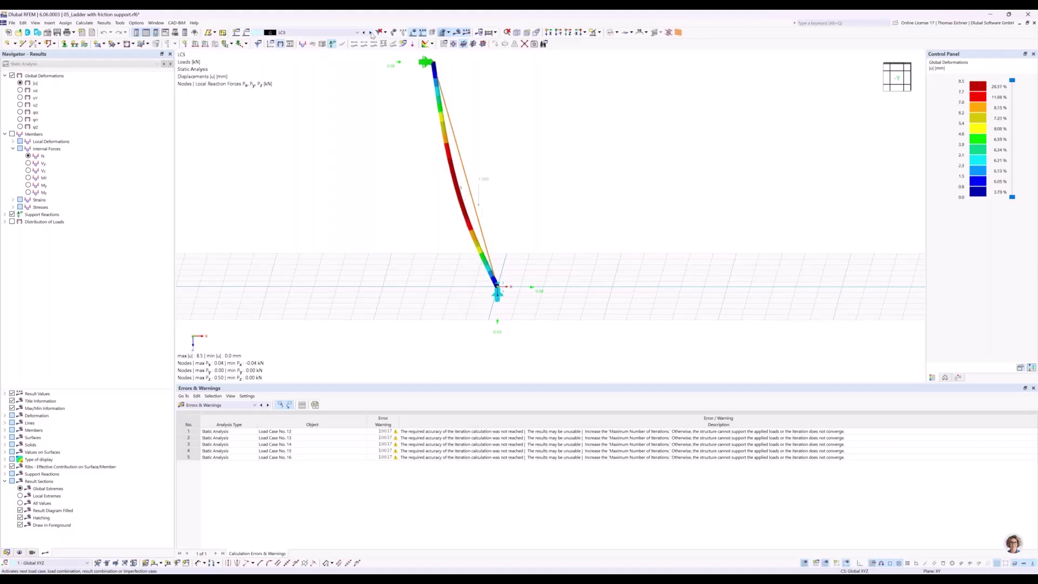
left_click(371, 33)
left_click(371, 33)
left_click(371, 32)
left_click(371, 33)
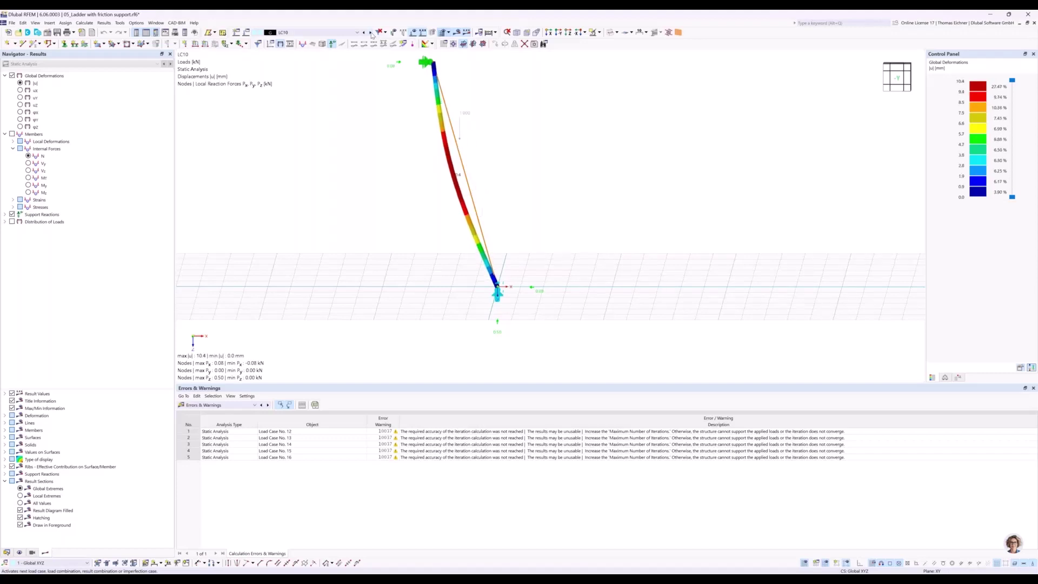
left_click(371, 33)
scroll(560, 291, "up", 3)
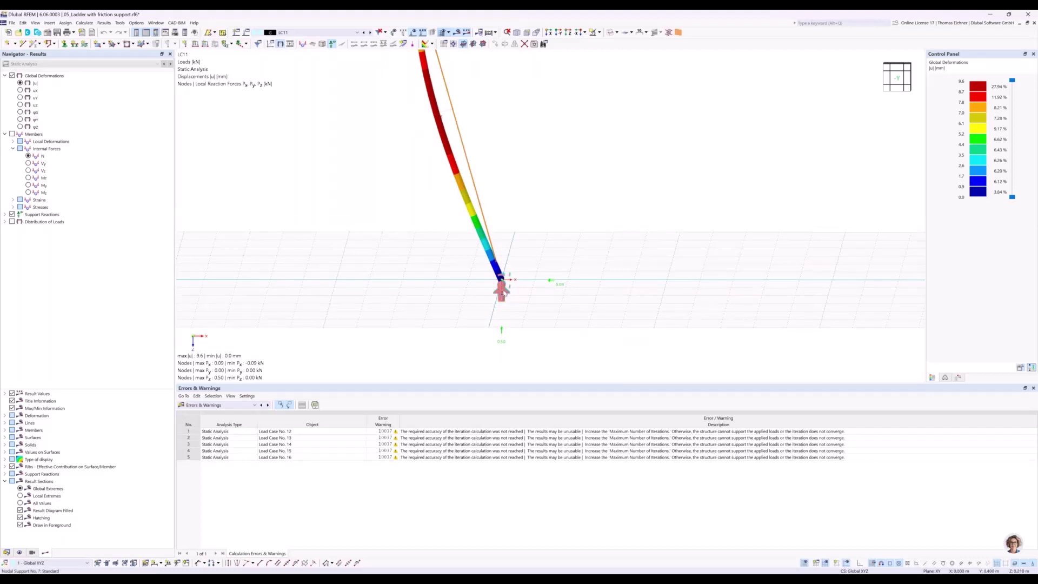
left_click(509, 295)
- Show the LC12 results and examine the ladder's displacement and support reactions over its full height
left_click(371, 33)
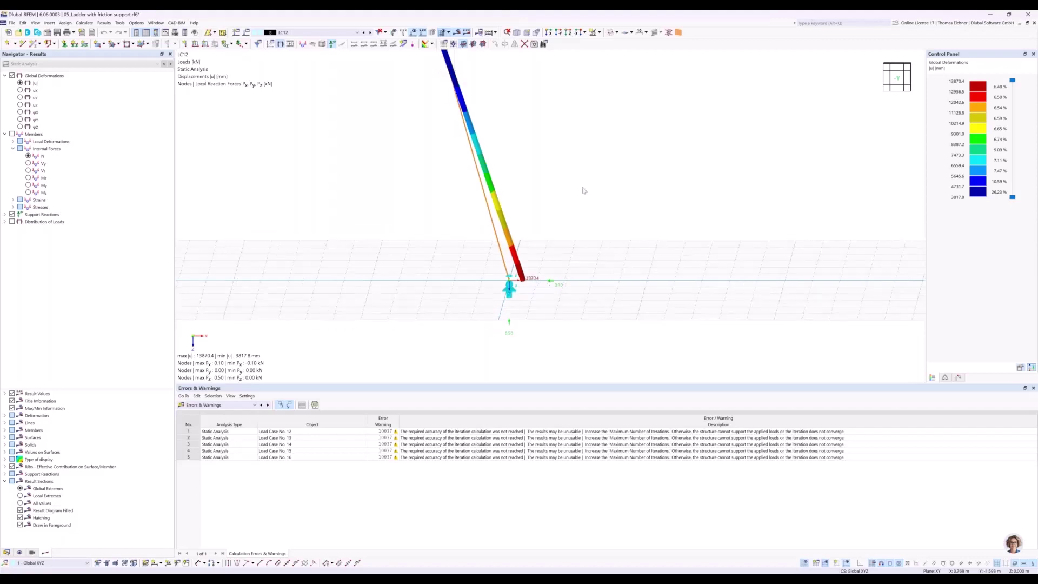
middle_click_drag(574, 239, 551, 303)
scroll(551, 303, "down", 1)
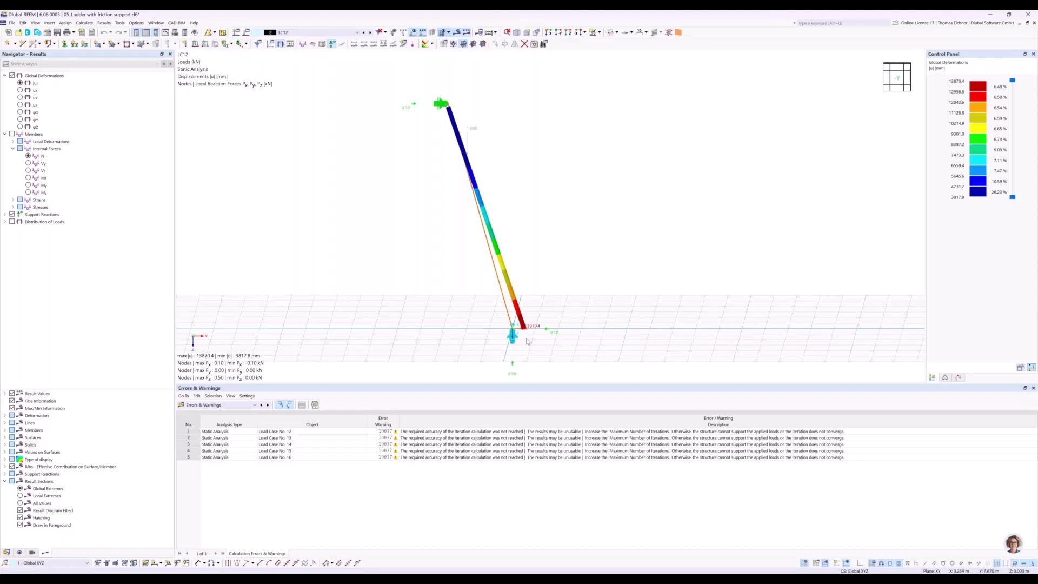
middle_click_drag(565, 263, 538, 226)
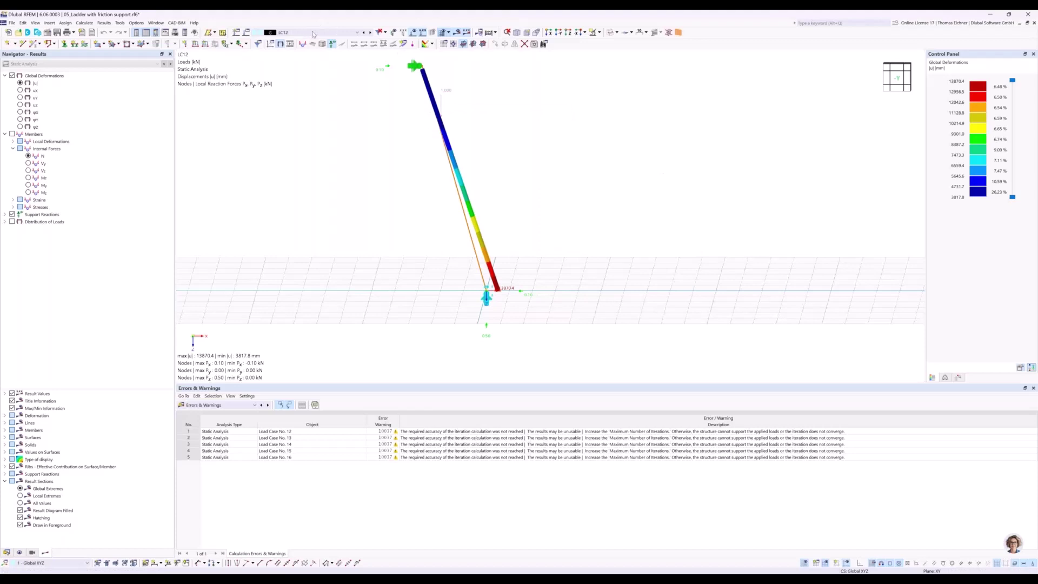
- Step the results from LC13 to LC16 and compare the ladder's displacements and support reactions
left_click(371, 33)
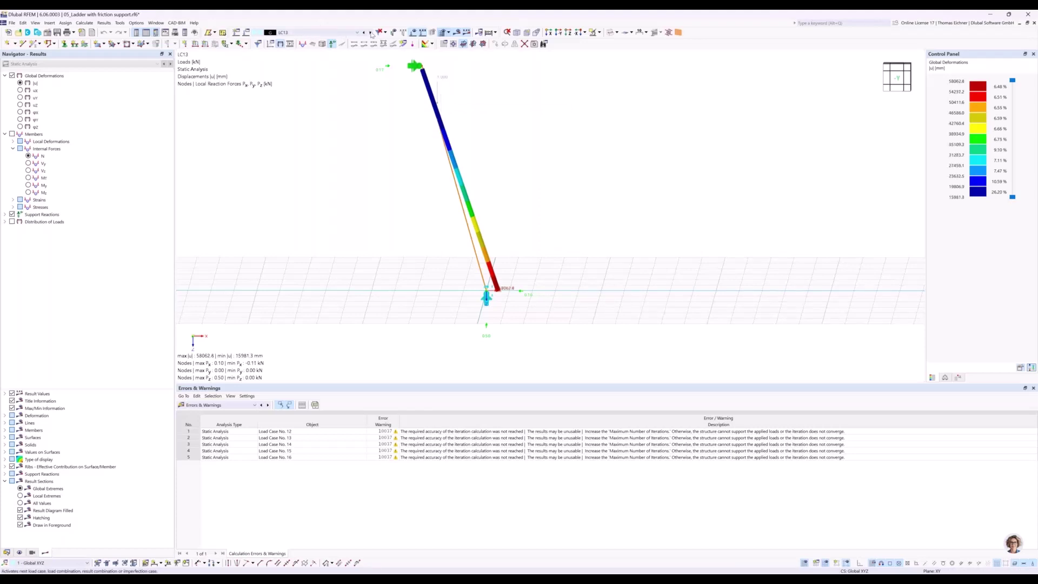
left_click(371, 33)
left_click(371, 33)
left_click(371, 33)
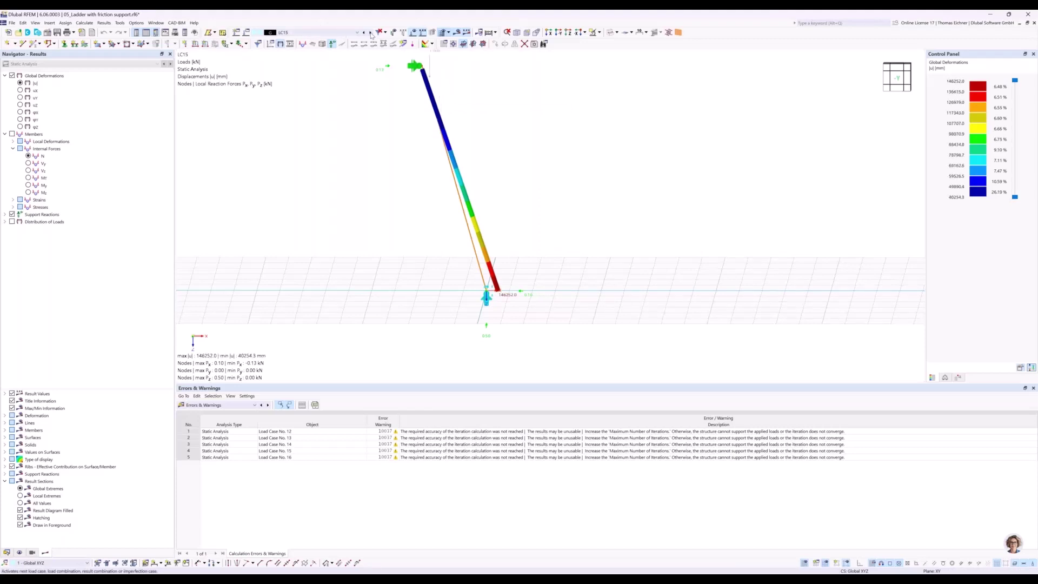
middle_click_drag(478, 111, 475, 144)
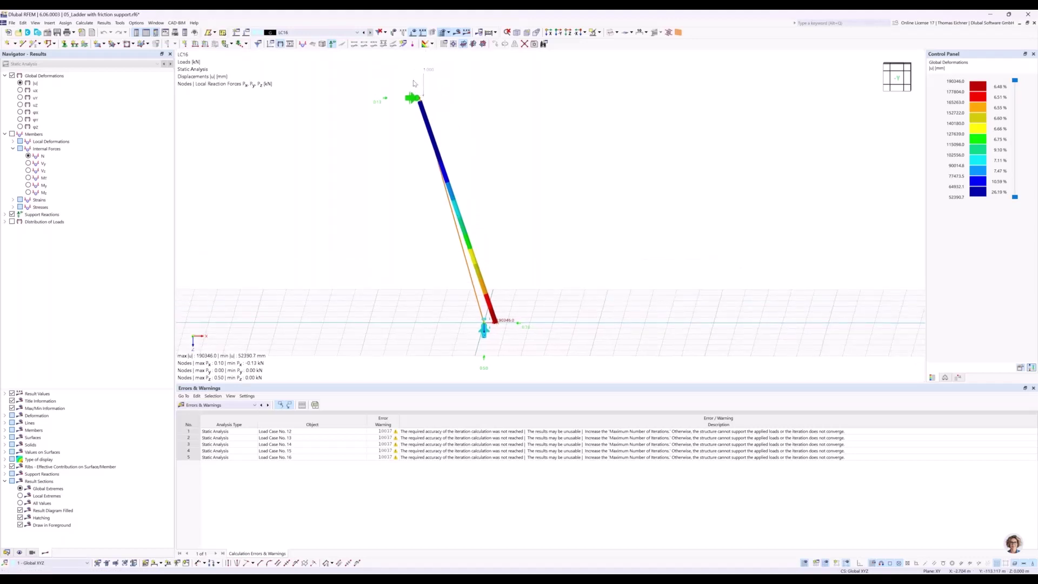
left_click(484, 327)
- Create a new load combination and a design situation of type ULS (EQU) - Permanent and transient for it
left_click(247, 32)
left_click_drag(415, 121, 622, 120)
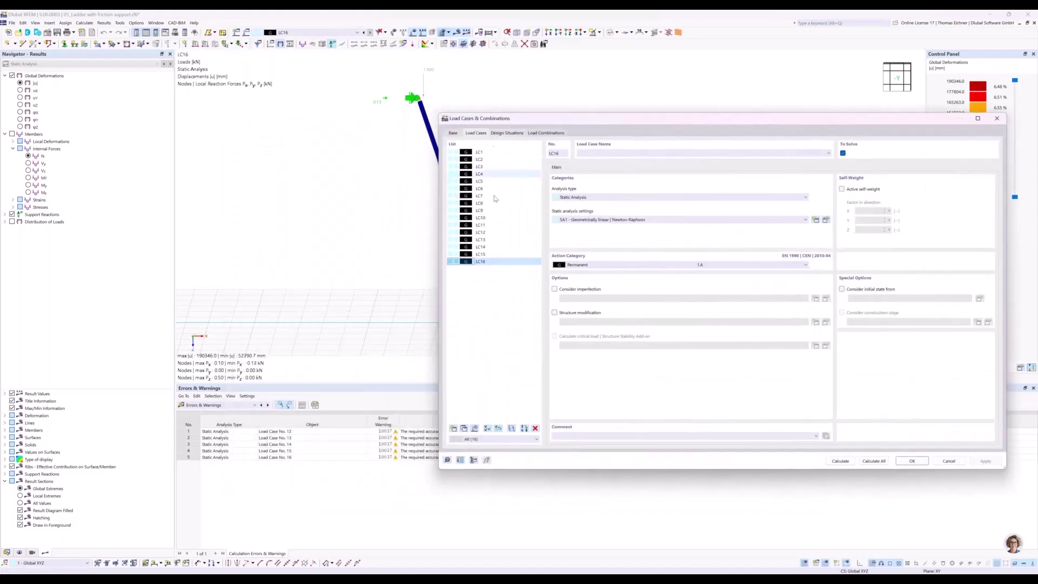
left_click(539, 134)
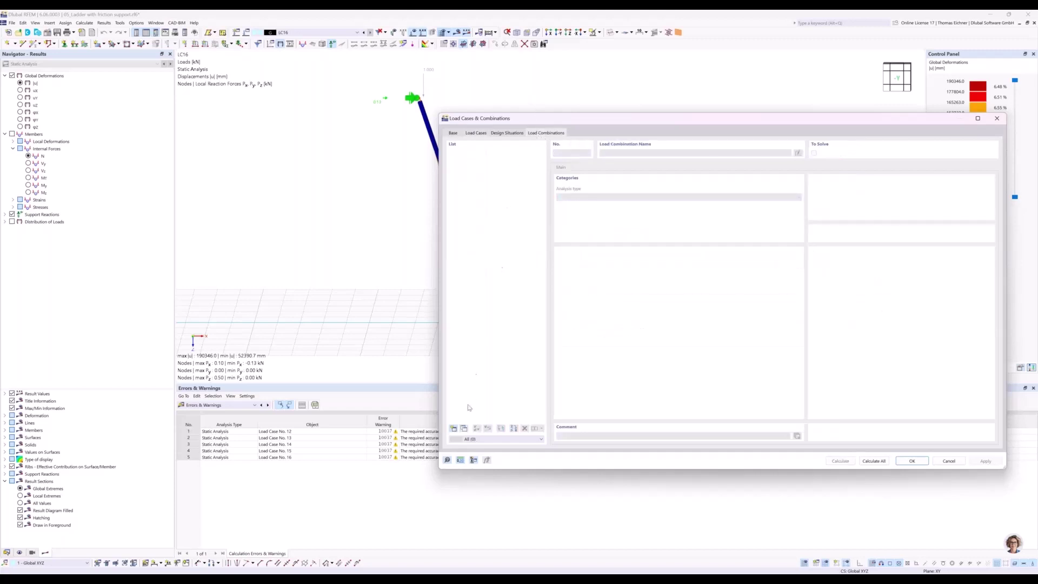
left_click(454, 429)
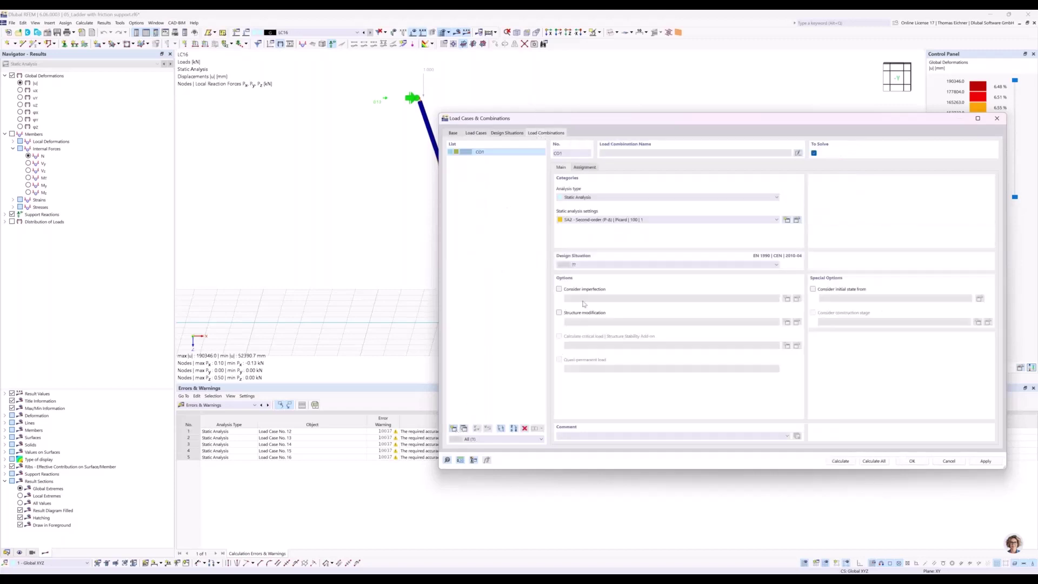
left_click(511, 134)
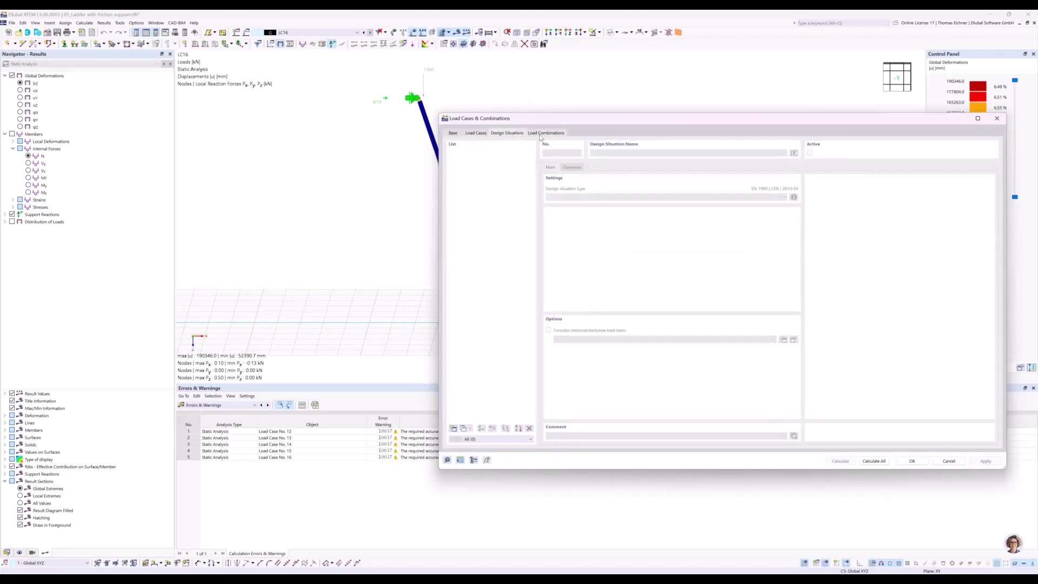
left_click(454, 429)
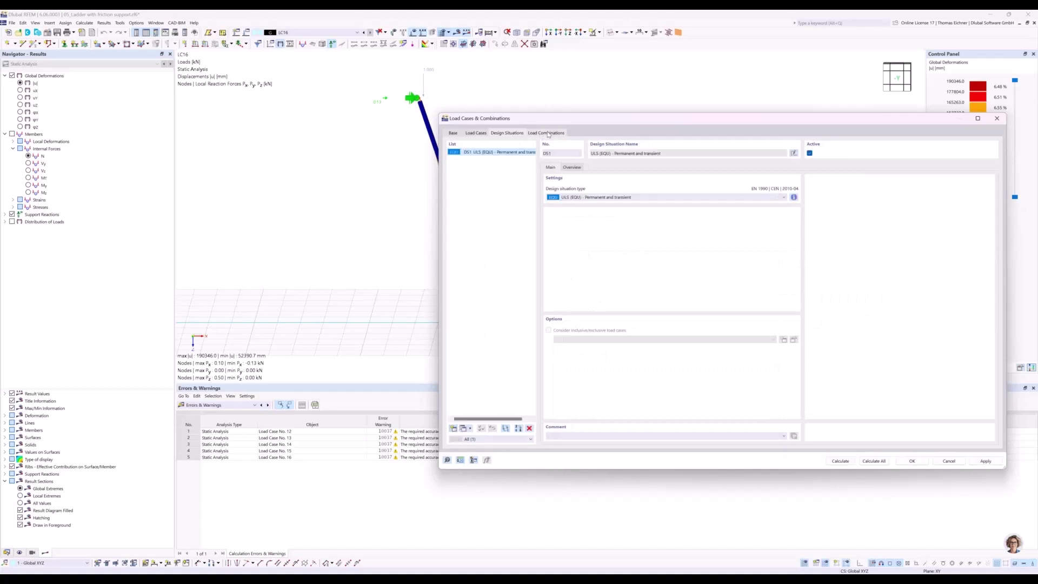
left_click(546, 133)
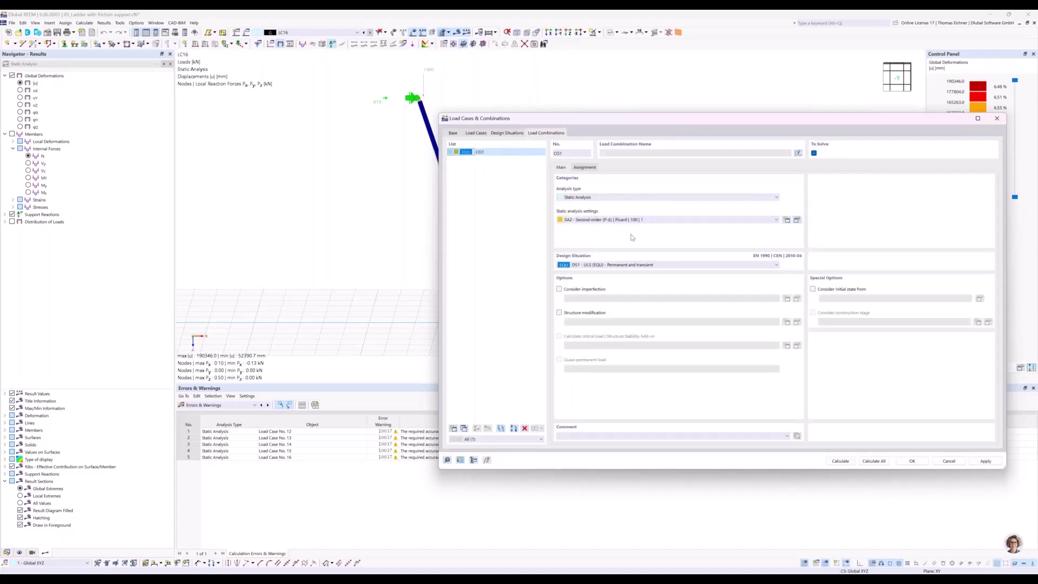
- Set the combination's static analysis settings to SA1 - Geometrically linear | Newton-Raphson and assign LC16 and LC1 with factor 1.00
left_click(614, 222)
left_click(590, 227)
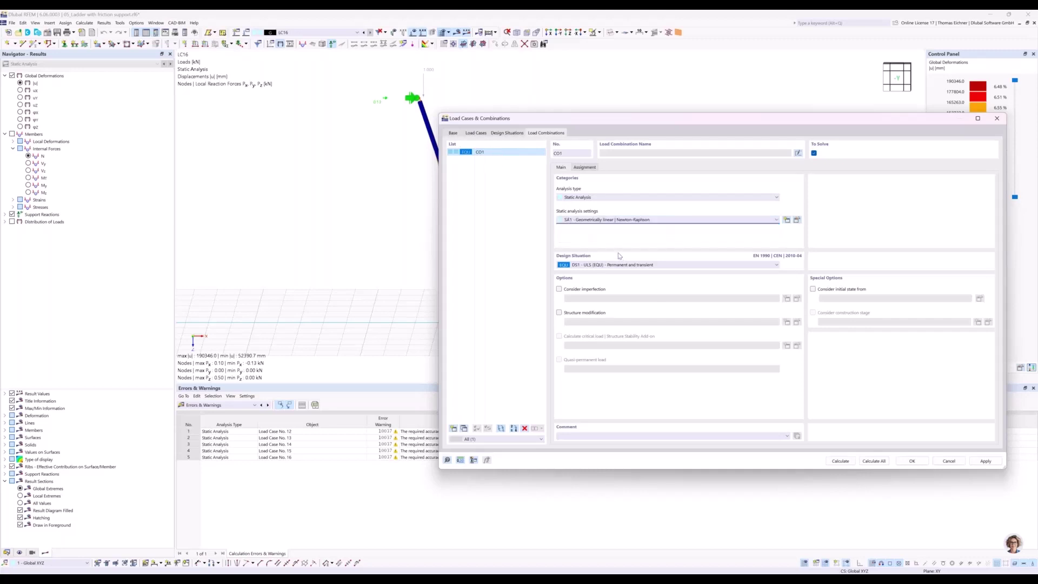
left_click(584, 168)
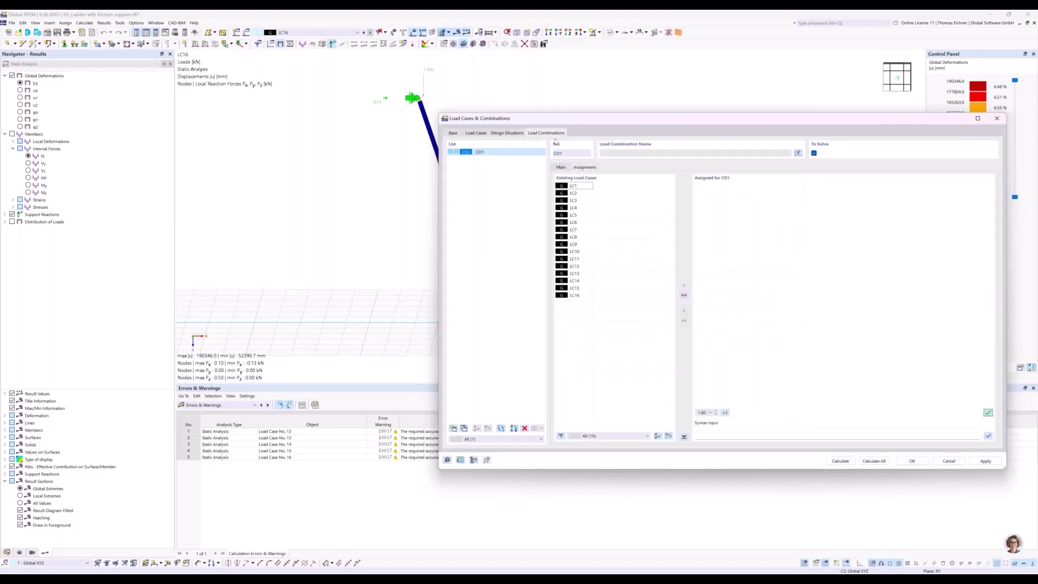
double_click(656, 295)
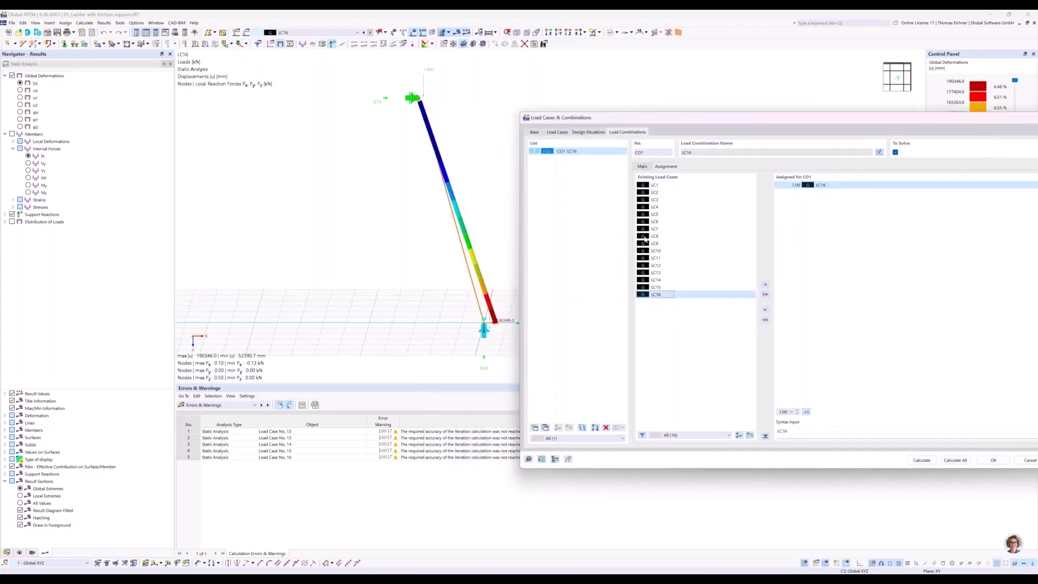
left_click(656, 185)
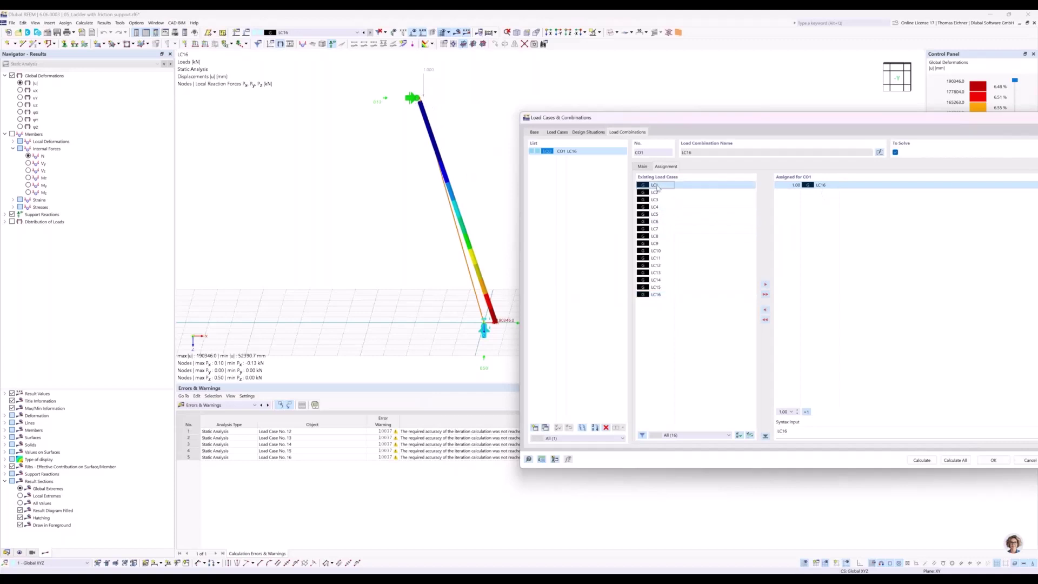
double_click(656, 186)
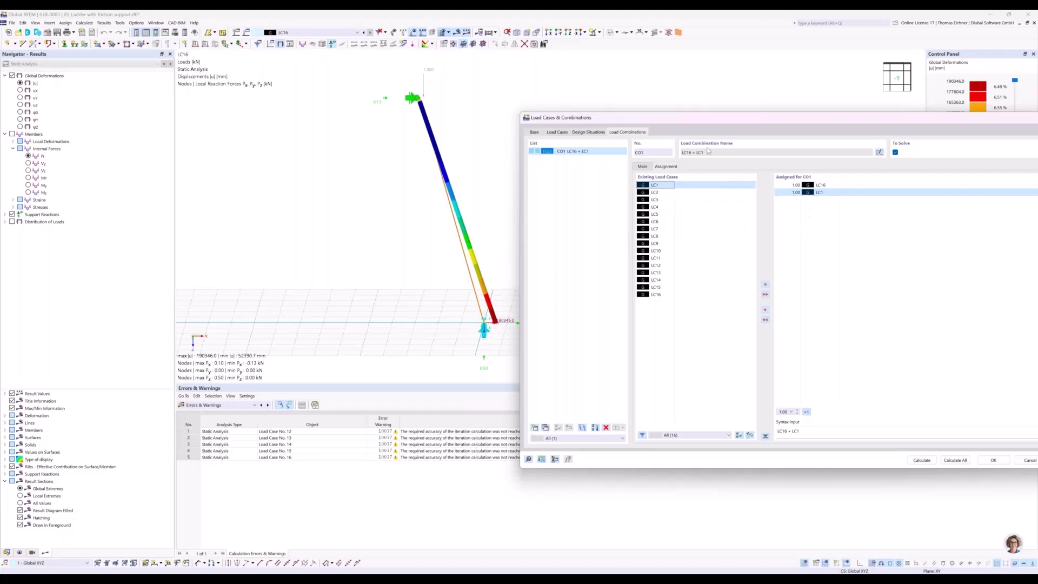
left_click_drag(723, 121, 498, 120)
left_click(768, 459)
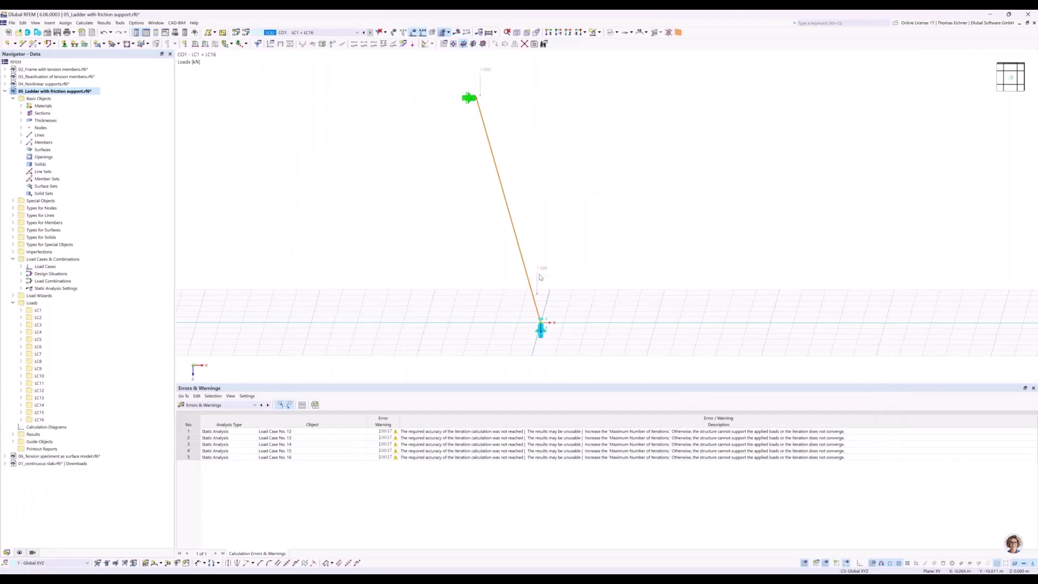
- Calculate the combination of LC1 and LC16 and examine the deformations and the reactions at the ladder's foot support
mouse_move(540, 272)
left_click(458, 33)
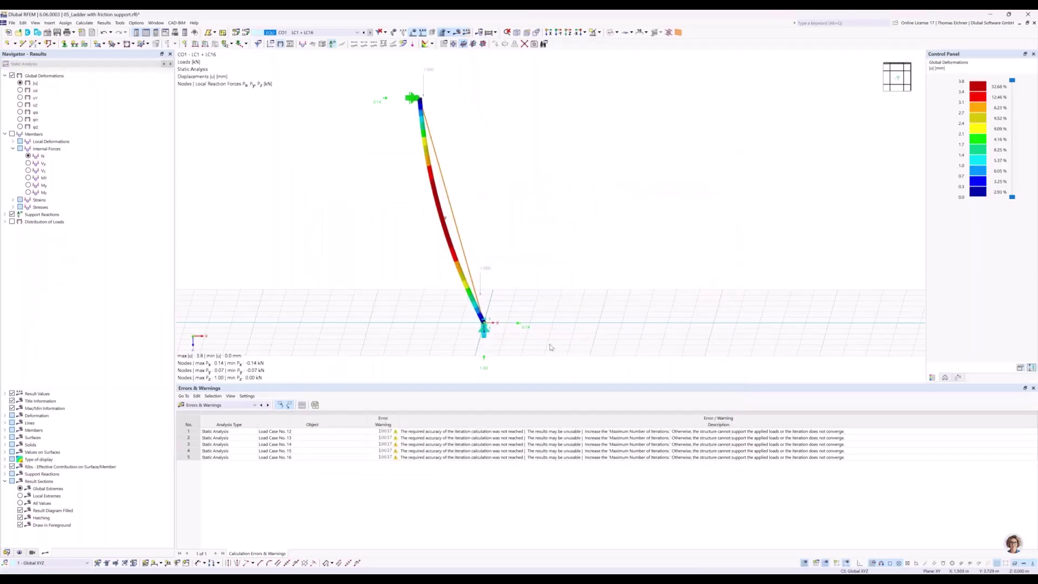
middle_click_drag(522, 309, 519, 316)
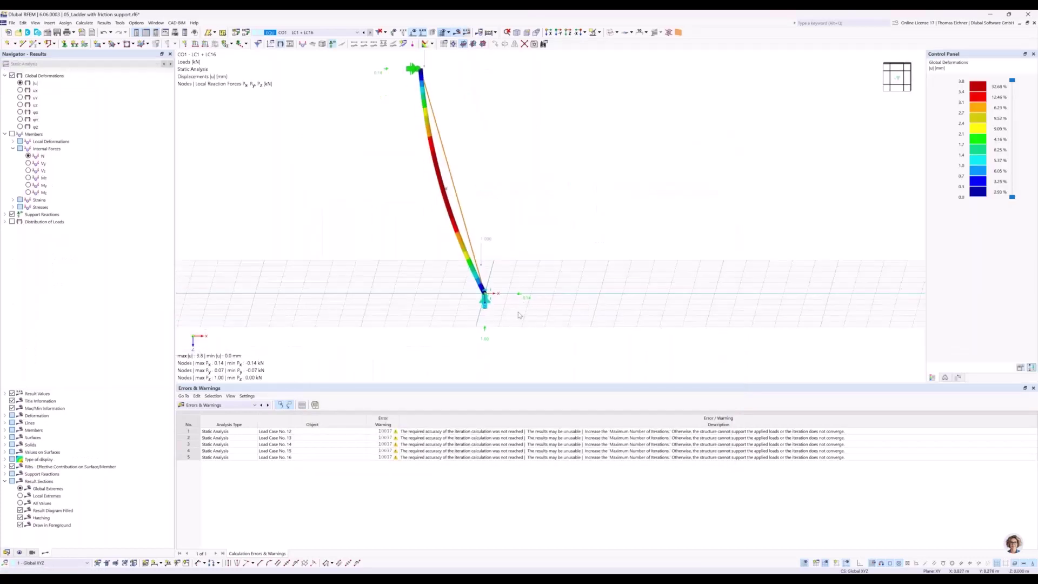
scroll(518, 313, "up", 3)
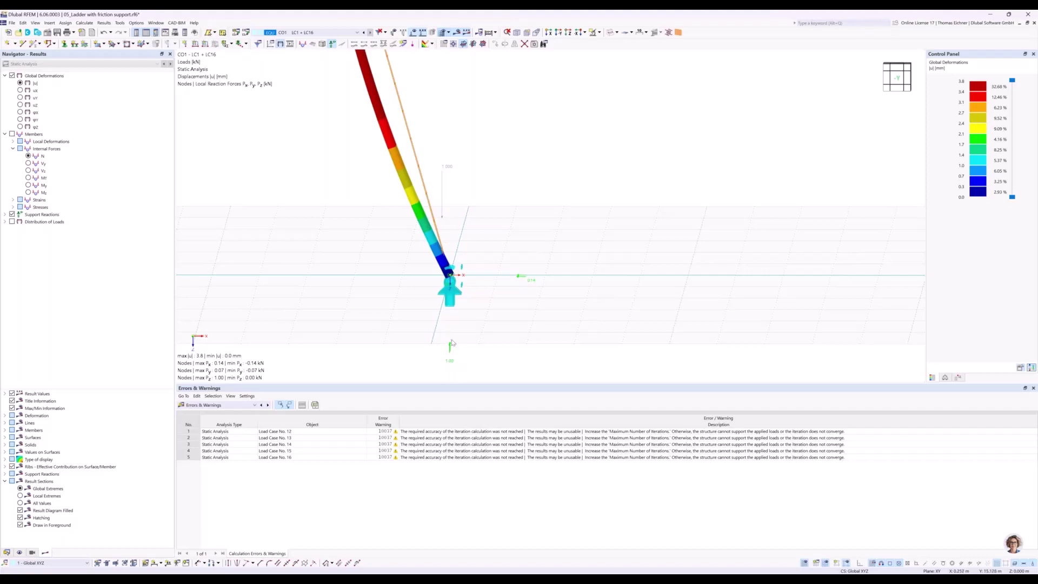
left_click(449, 300)
key("Escape")
left_click(450, 292)
mouse_move(519, 279)
middle_mouse_down()
mouse_move(522, 258)
mouse_move(561, 287)
mouse_move(536, 272)
middle_mouse_up()
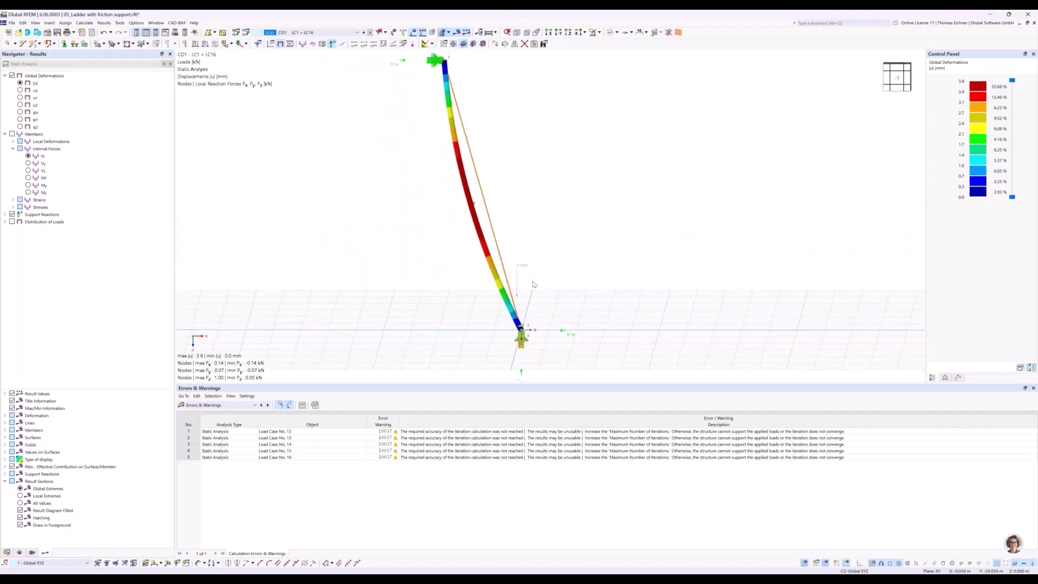
mouse_move(519, 282)
- Switch to the model 06_Tension speciment as surface model.rf6 and bring the whole specimen into view
left_click(7, 552)
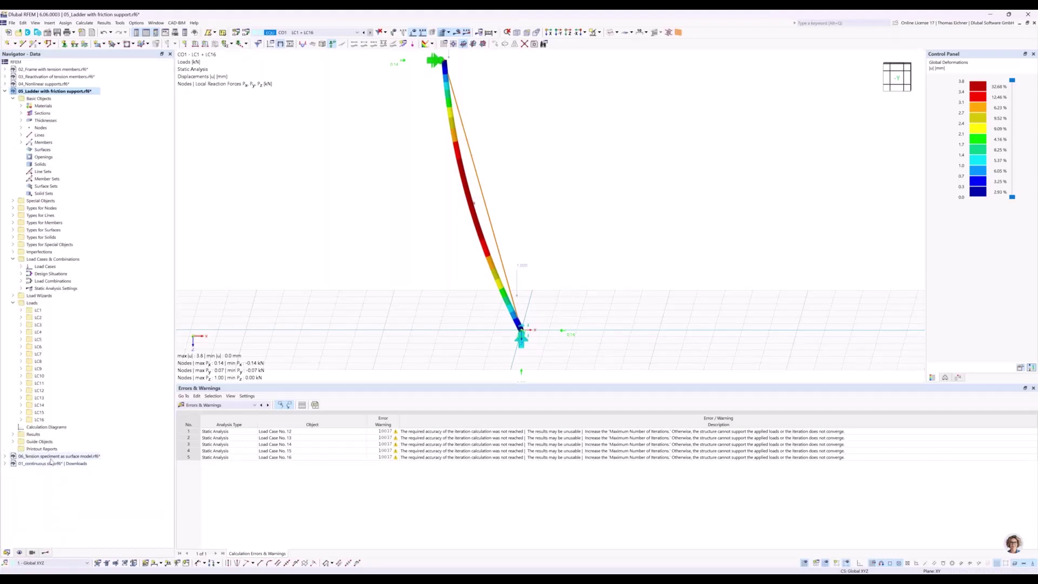
left_click(49, 458)
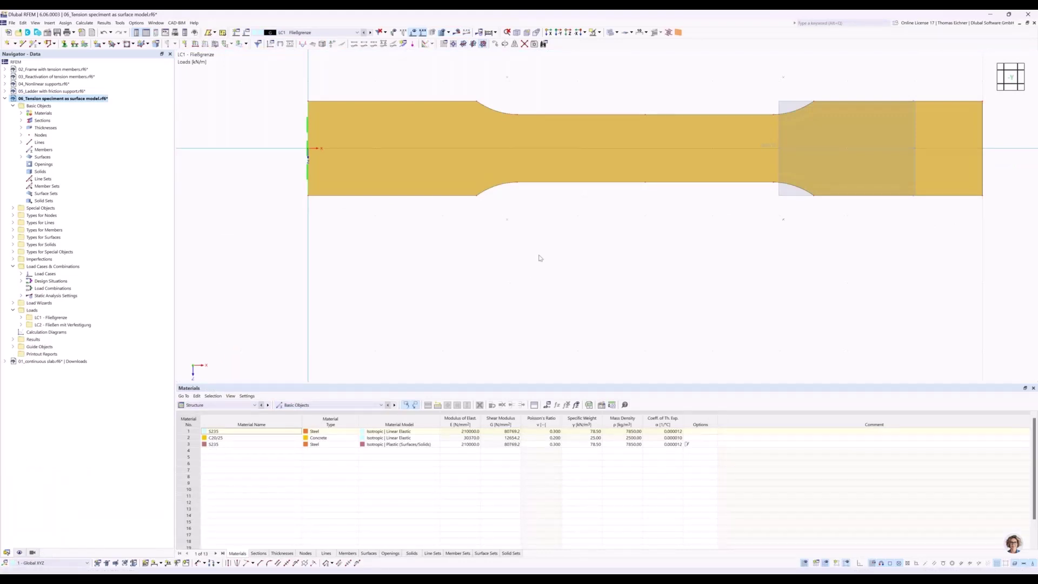
scroll(539, 258, "down", 3)
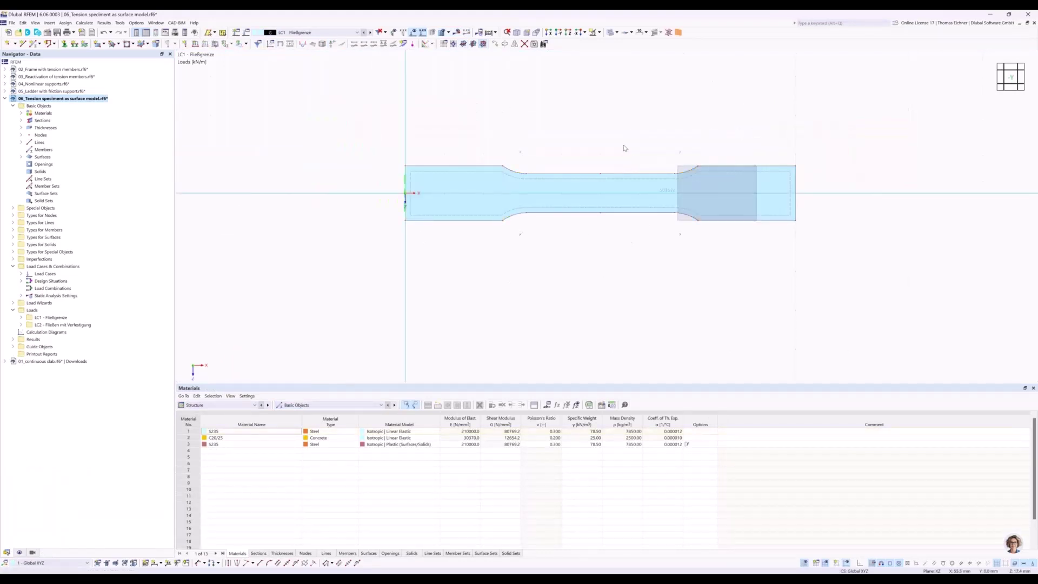
middle_click_drag(563, 169, 425, 258)
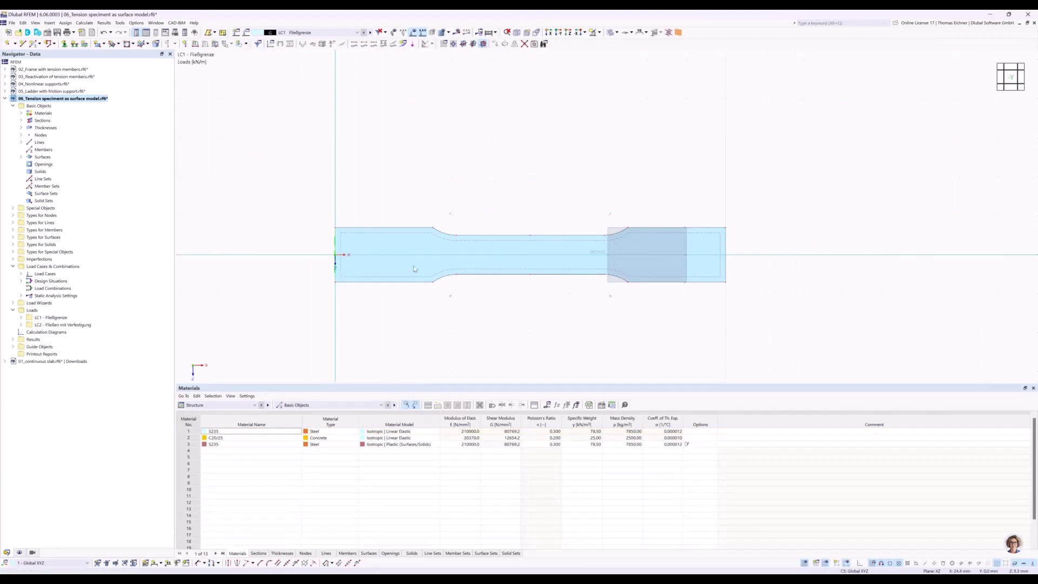
- Inspect the thickness and material settings of the specimen's surface, and look over its shape from end to end
double_click(409, 237)
left_click_drag(376, 72, 722, 81)
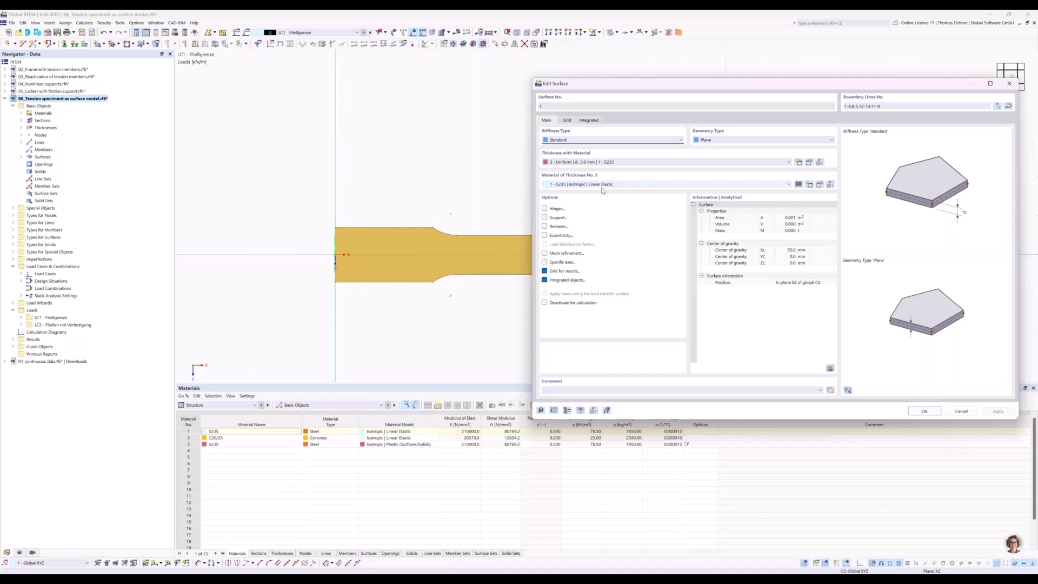
left_click(1009, 85)
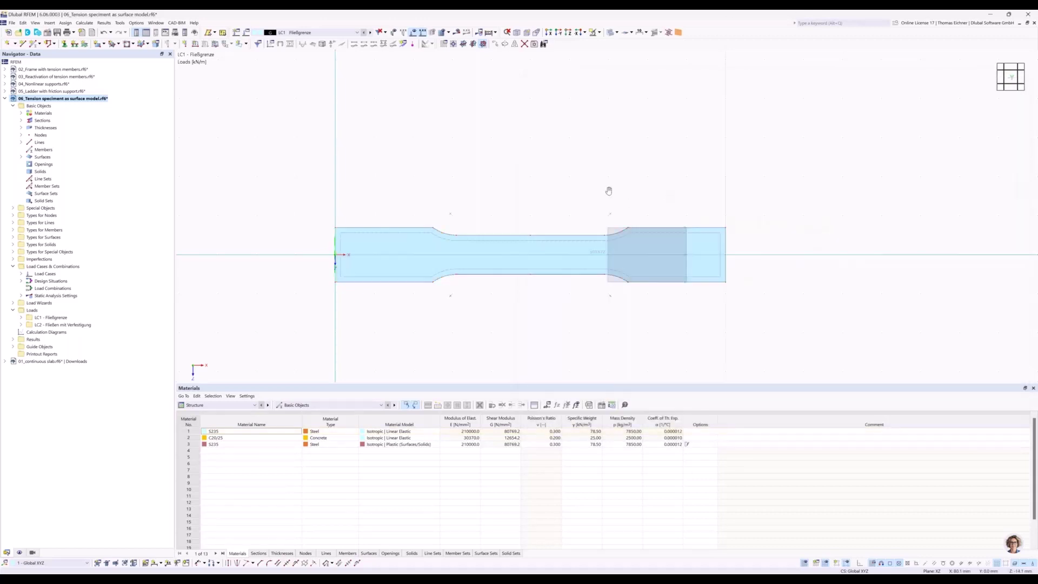
scroll(570, 221, "up", 2)
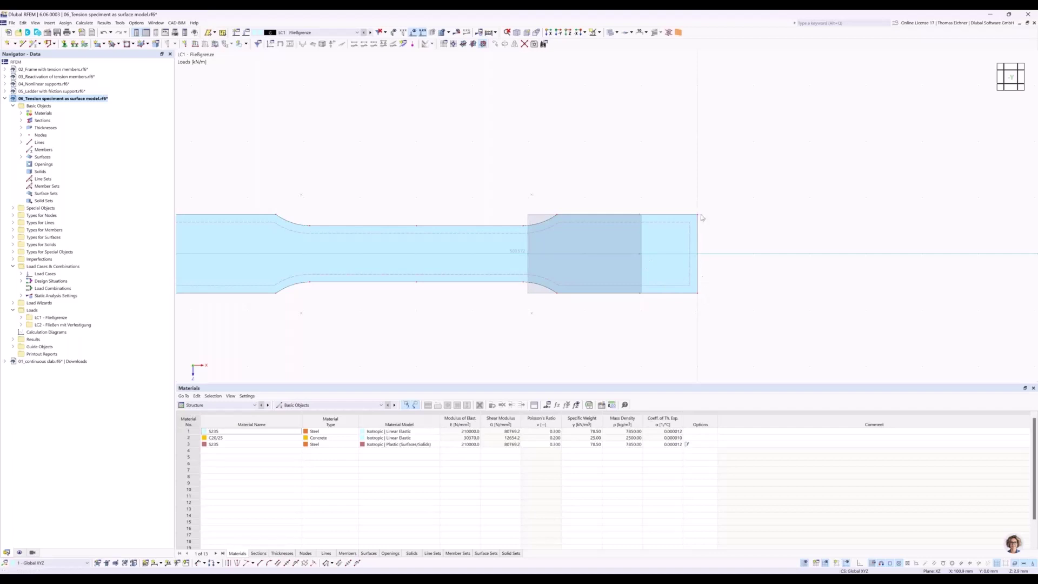
scroll(705, 271, "down", 1)
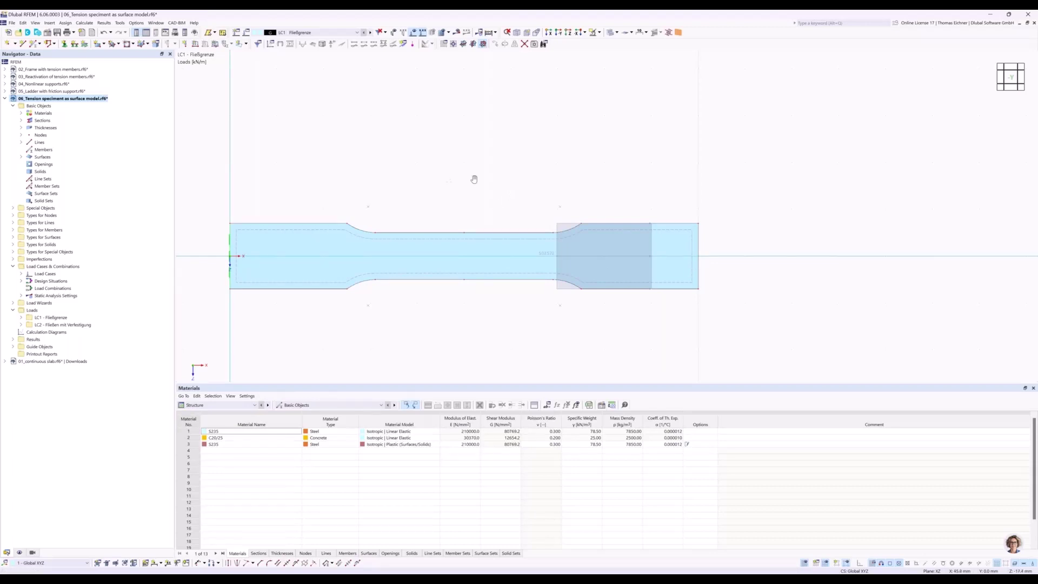
middle_click_drag(474, 179, 504, 184)
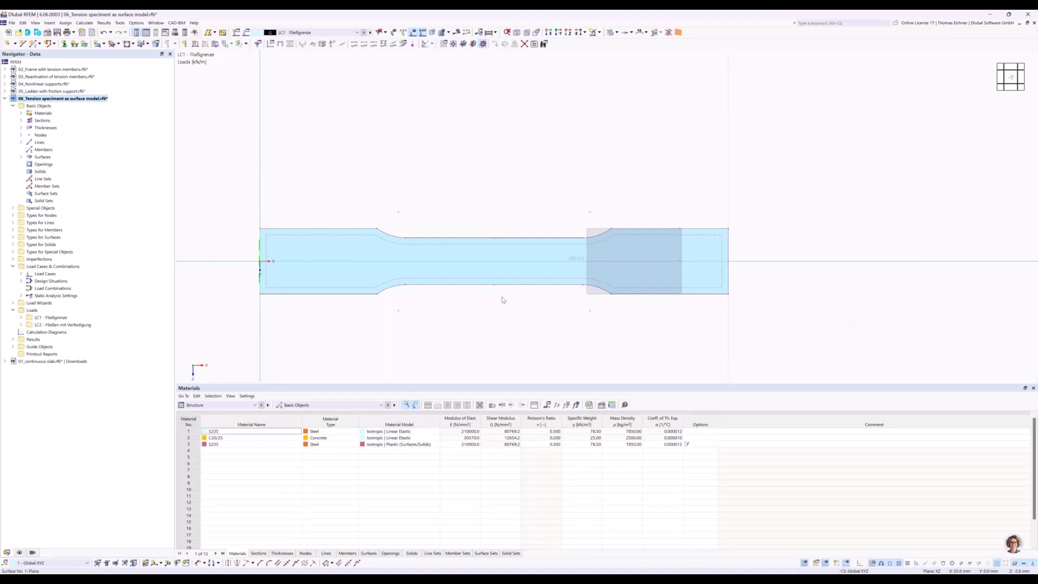
- Inspect the length of the specimen's loaded end line, and check the surface's thickness and material settings
double_click(729, 270)
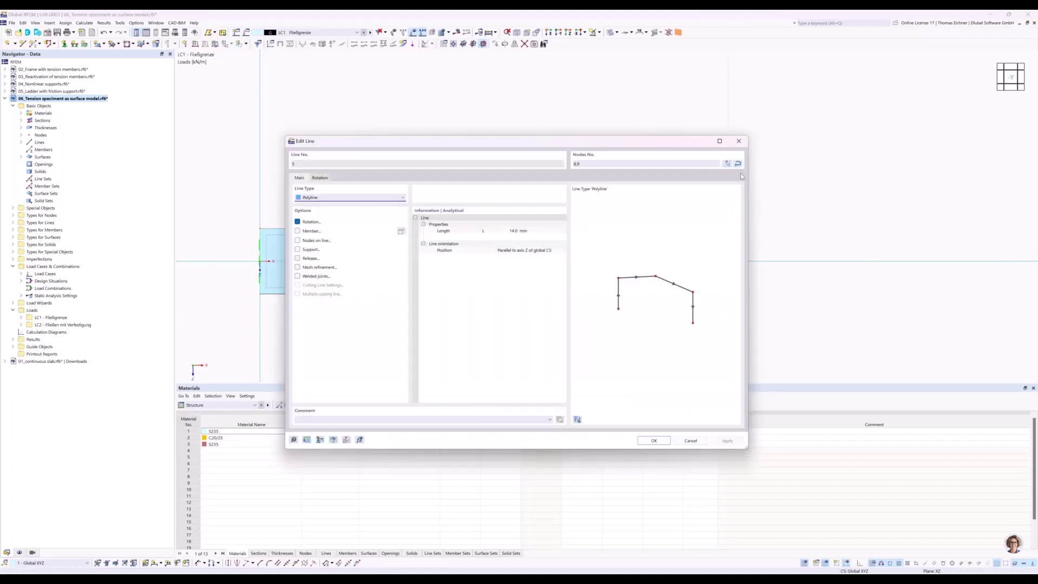
left_click(729, 164)
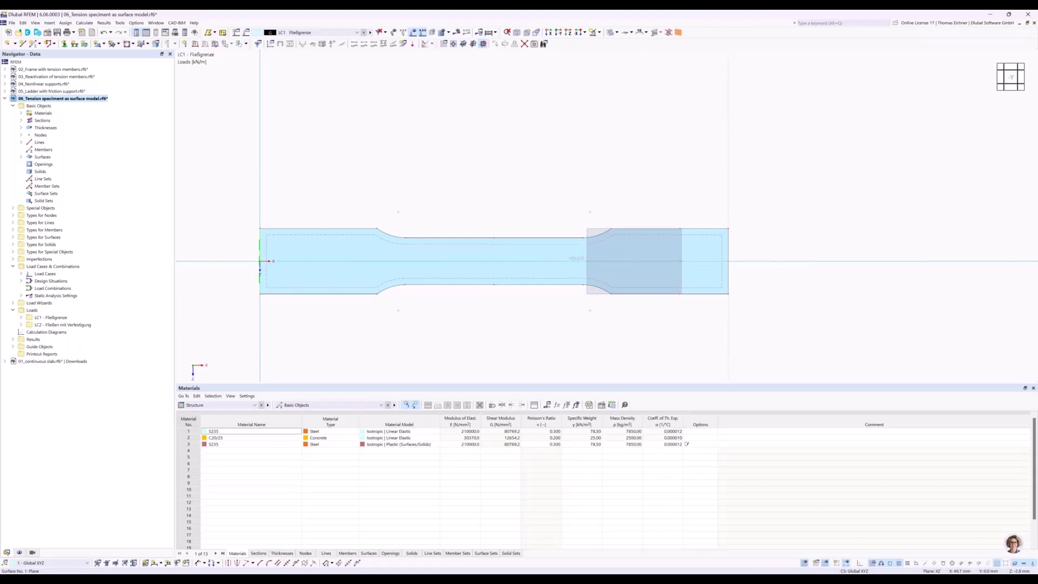
double_click(494, 253)
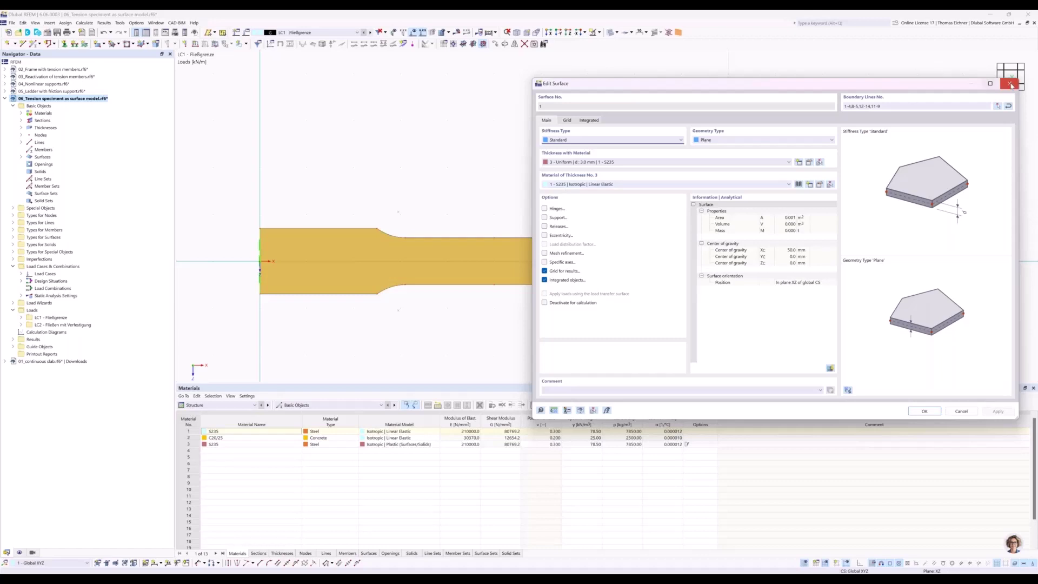
key("Escape")
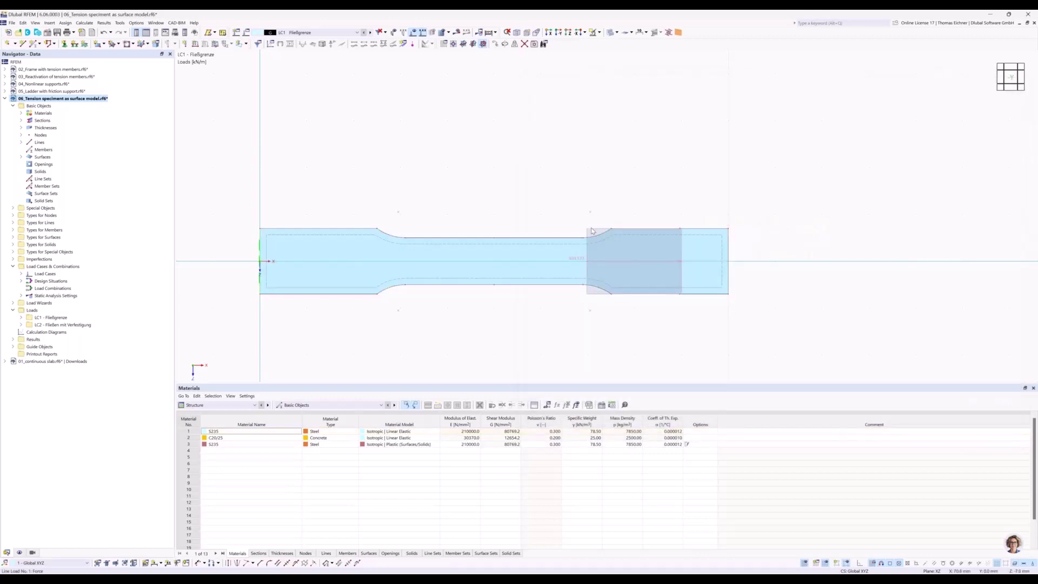
- Examine the LC1 line load on the specimen's free end, including the force and stress calculation in its comment
double_click(593, 231)
left_click_drag(604, 149, 924, 45)
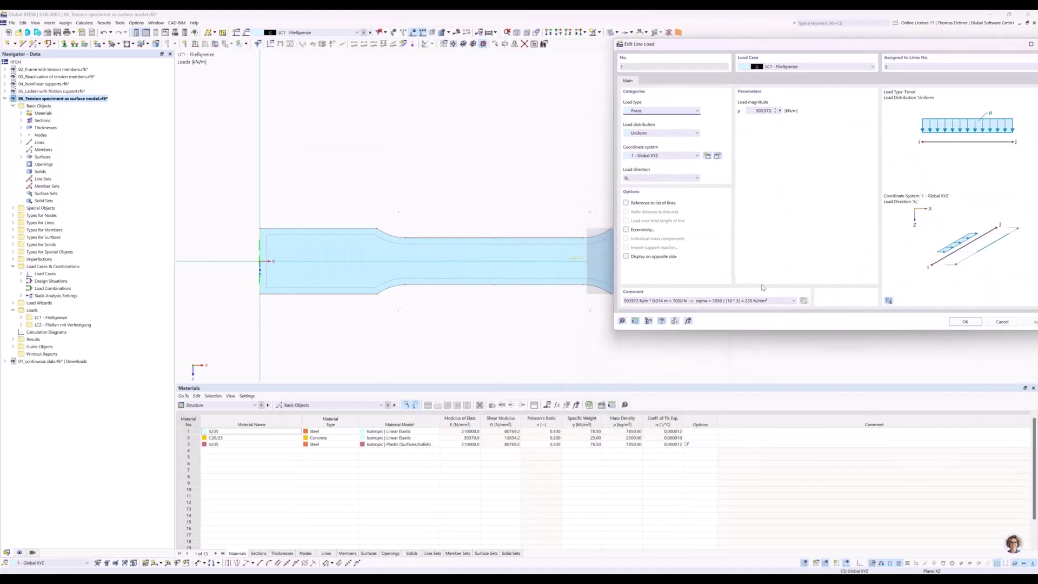
left_click_drag(774, 301, 622, 301)
left_click(639, 301)
left_click_drag(727, 301, 741, 304)
left_click_drag(745, 302, 752, 302)
left_click_drag(678, 56, 830, 64)
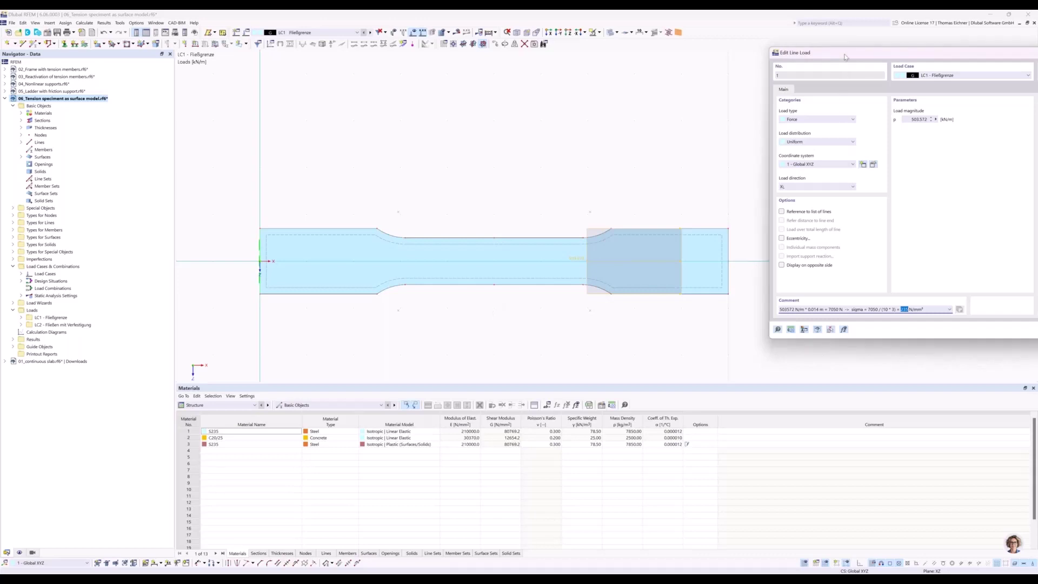
left_click_drag(844, 57, 703, 103)
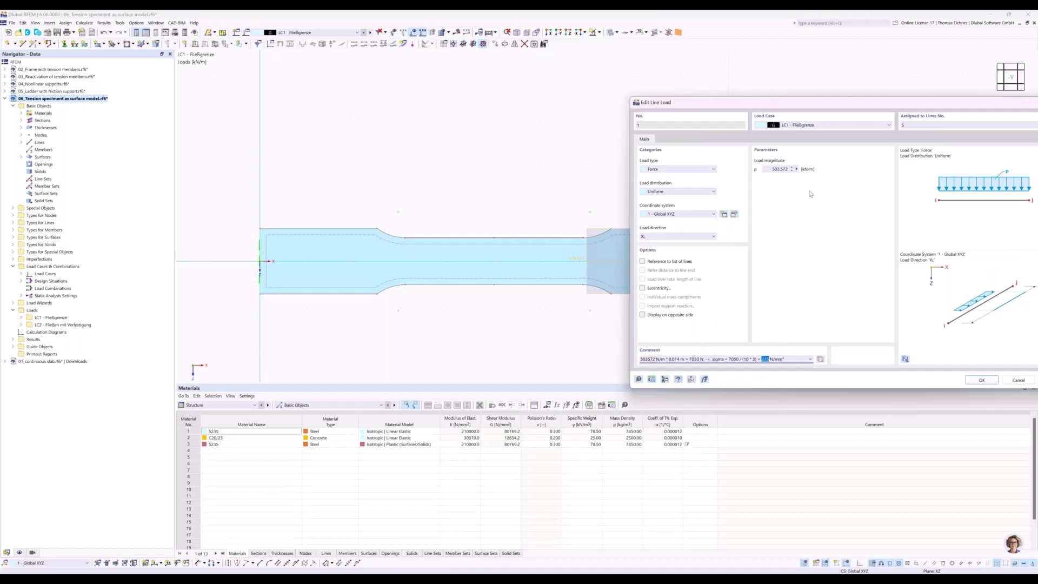
- View the formula editor for the line load's magnitude, and close the load settings
left_click(797, 169)
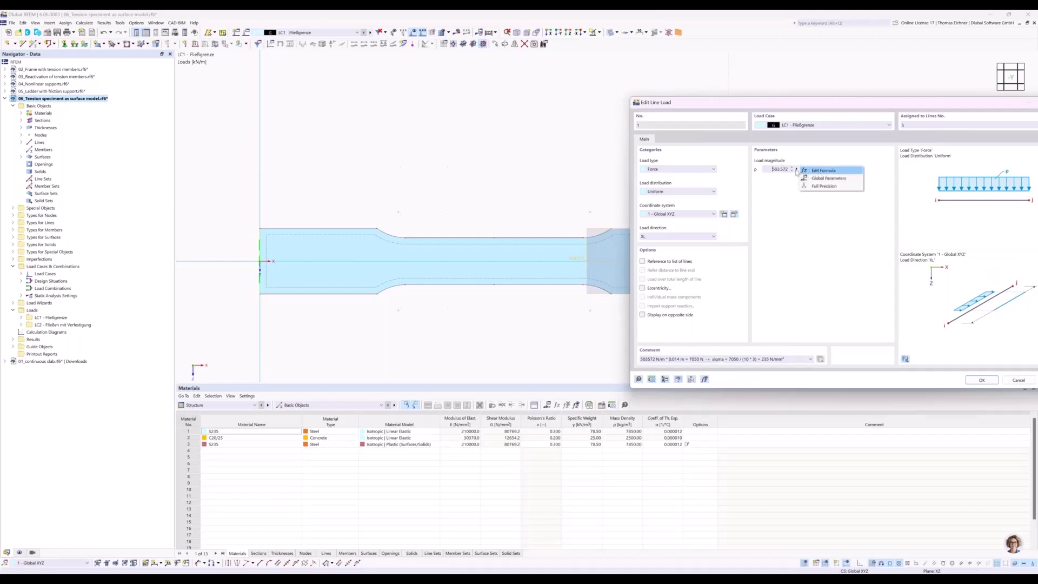
left_click(834, 172)
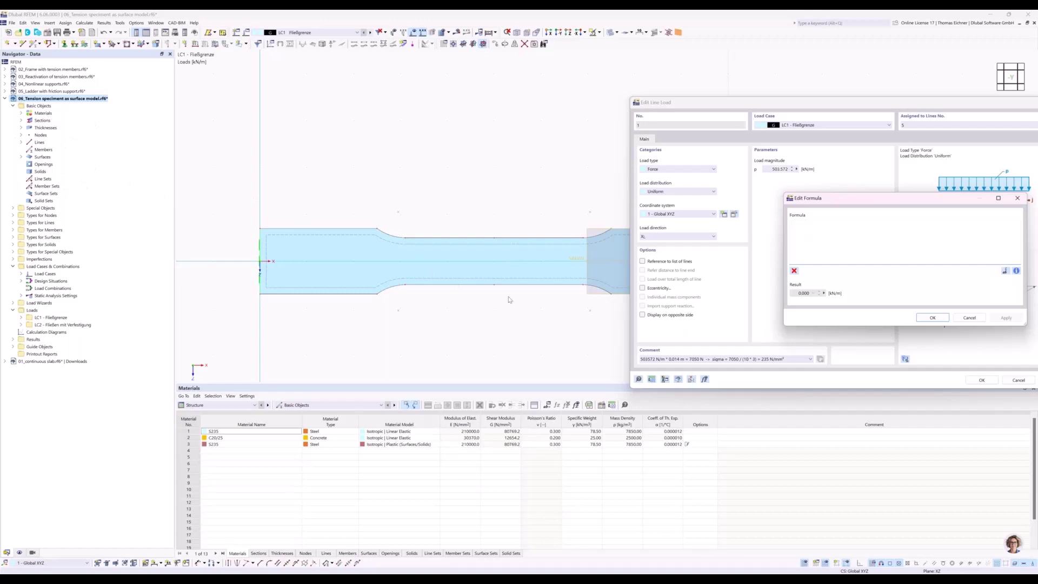
left_click_drag(782, 193, 697, 218)
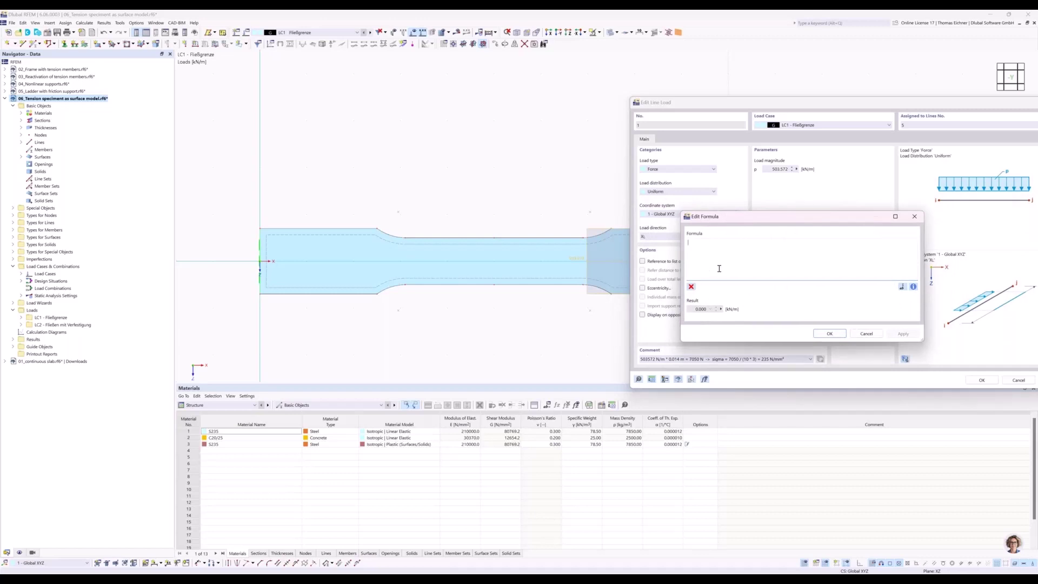
left_click_drag(743, 220, 753, 216)
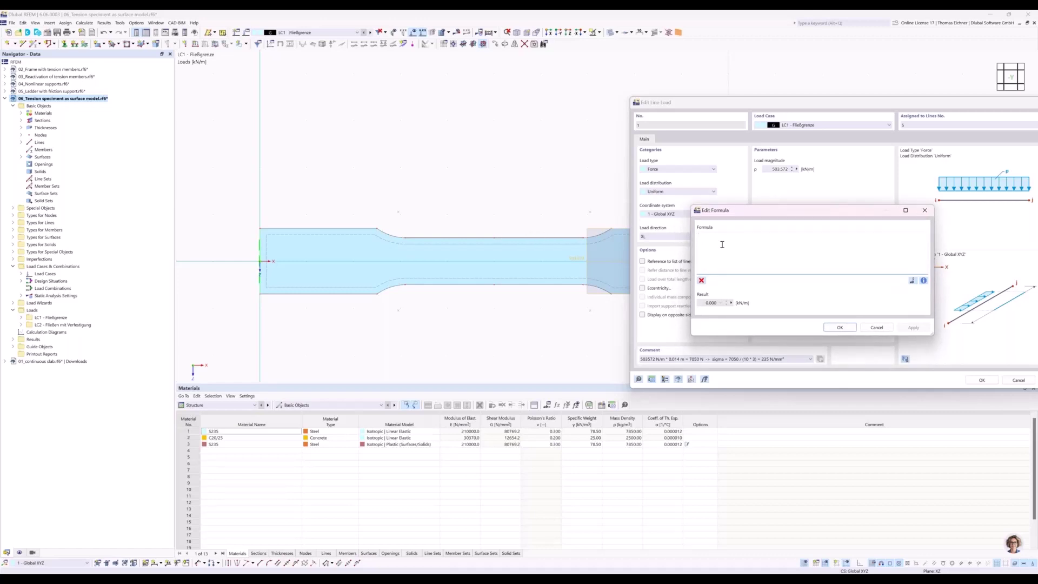
left_click(925, 210)
left_click_drag(863, 104, 711, 97)
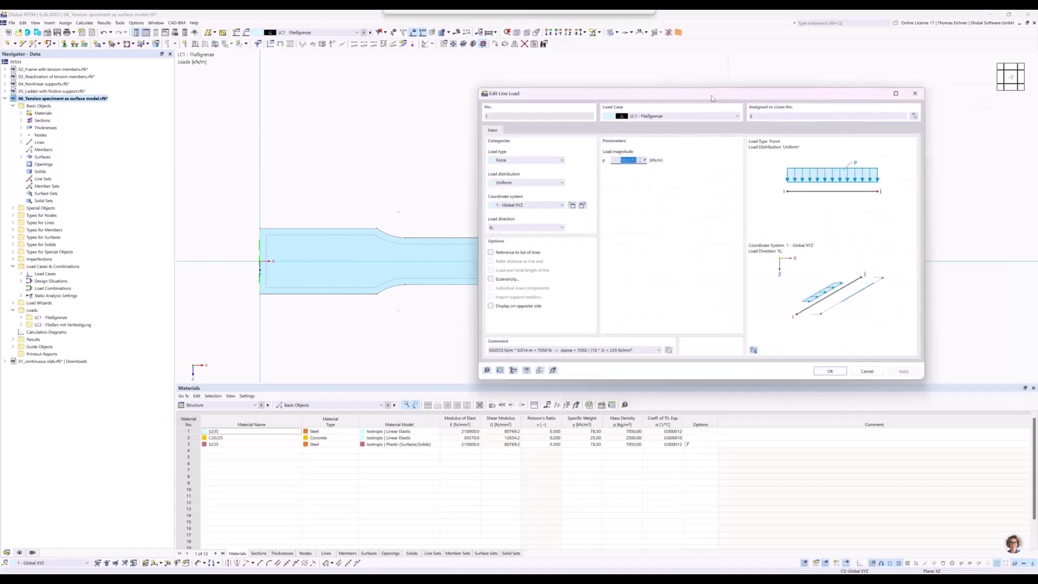
left_click(828, 373)
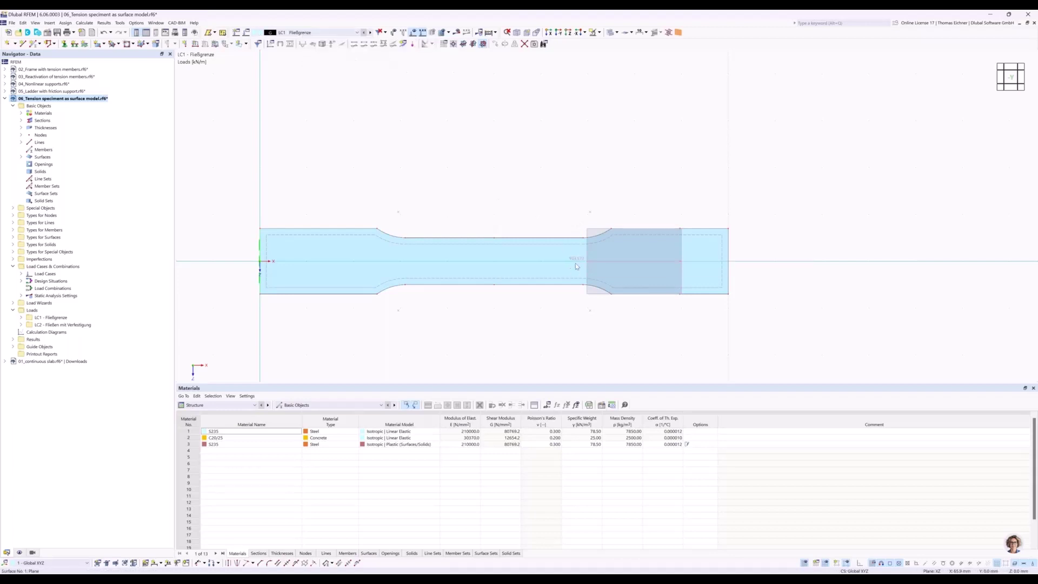
- Switch to load case LC2 - Fließen mit Verfestigung and check the line load on the specimen
mouse_move(577, 265)
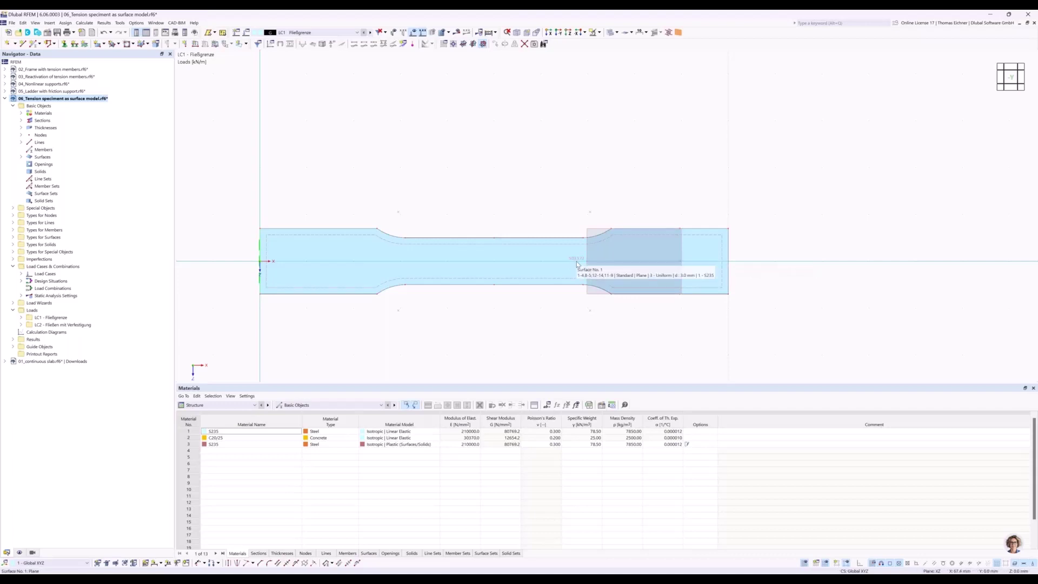
left_click(371, 33)
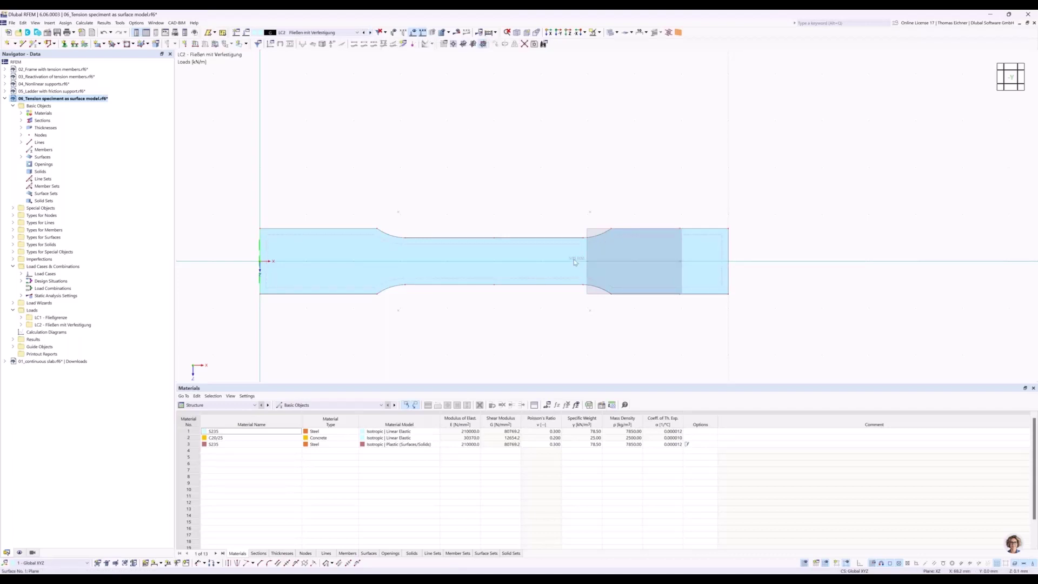
mouse_move(578, 263)
mouse_move(342, 256)
middle_click_drag(456, 194, 473, 203)
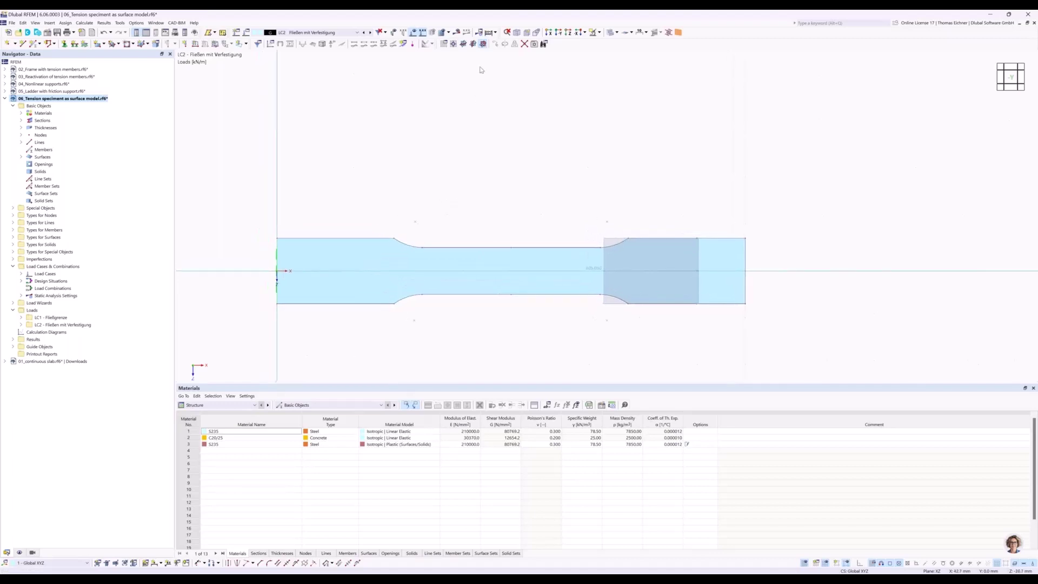
- Bring up the results of LC1 - Fließgrenze and examine the maximum von Mises equivalent stresses and the total displacements |u|
left_click(488, 33)
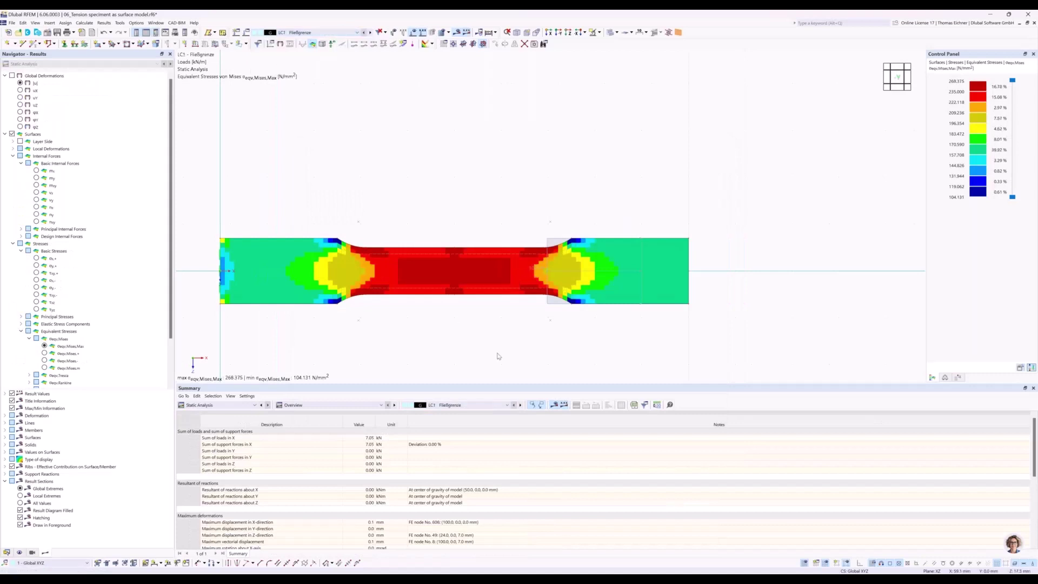
middle_click_drag(406, 200, 458, 172)
scroll(485, 204, "up", 2)
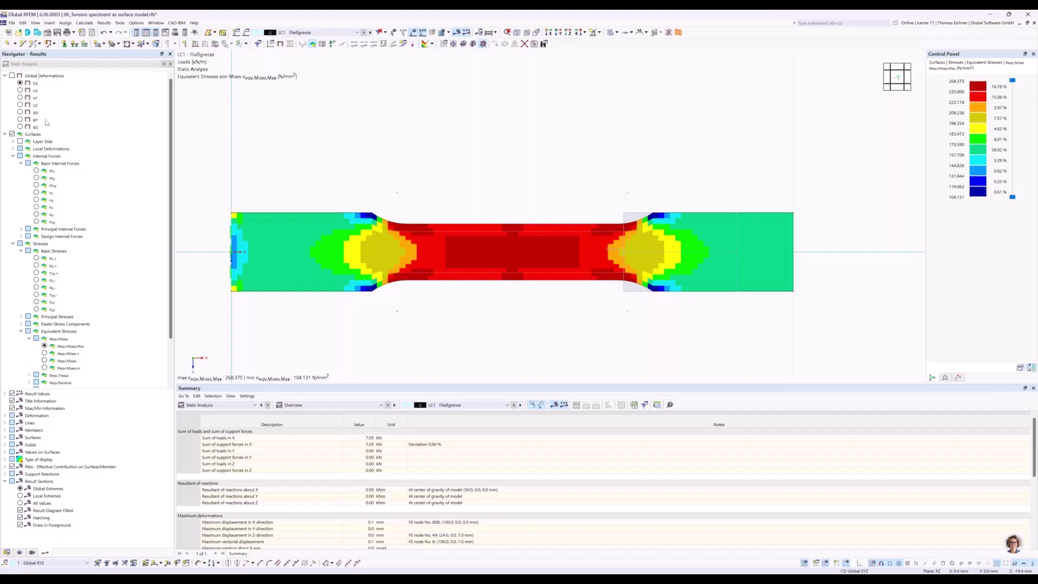
left_click(21, 84)
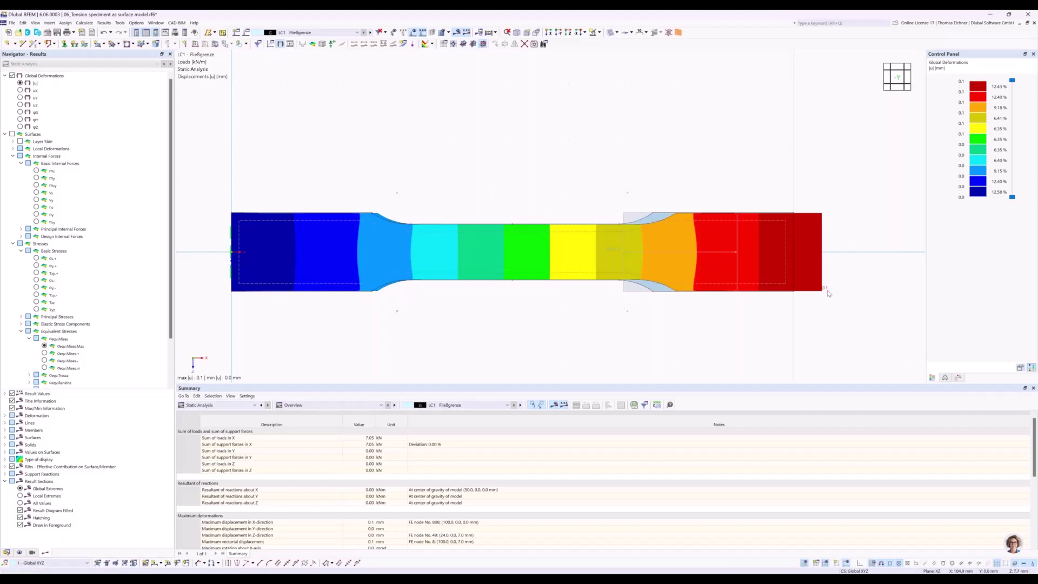
- Switch the results to LC2 - Fließen mit Verfestigung, and show the maximum von Mises equivalent stresses with the FE mesh overlaid
left_click(357, 34)
left_click(310, 52)
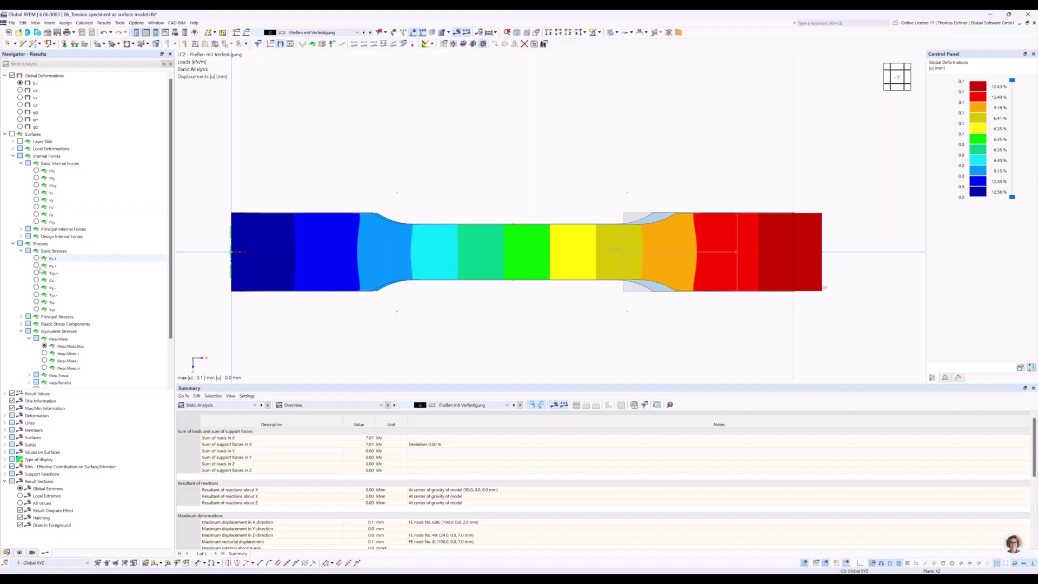
left_click(44, 346)
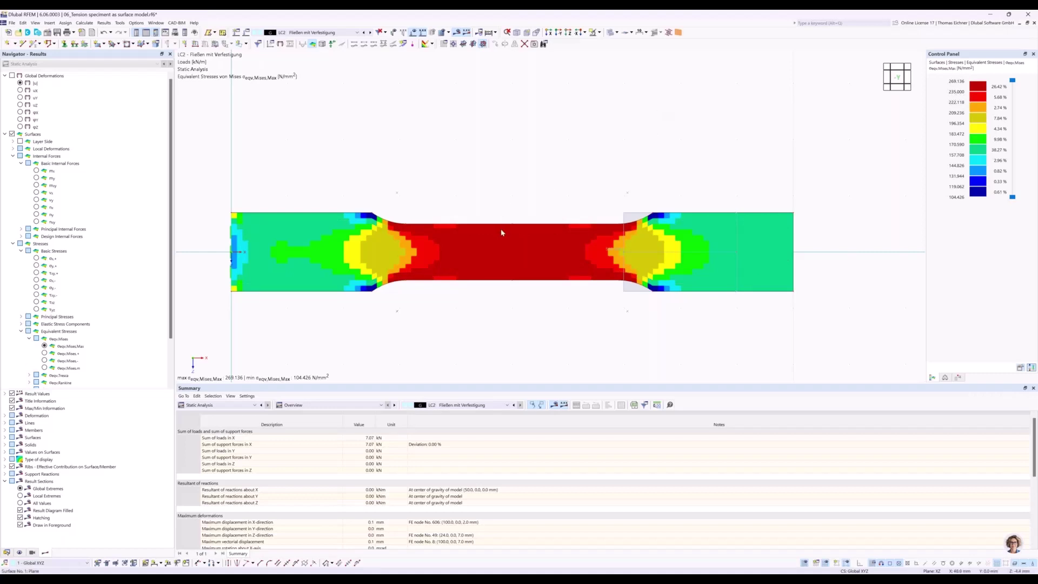
scroll(501, 232, "up", 2)
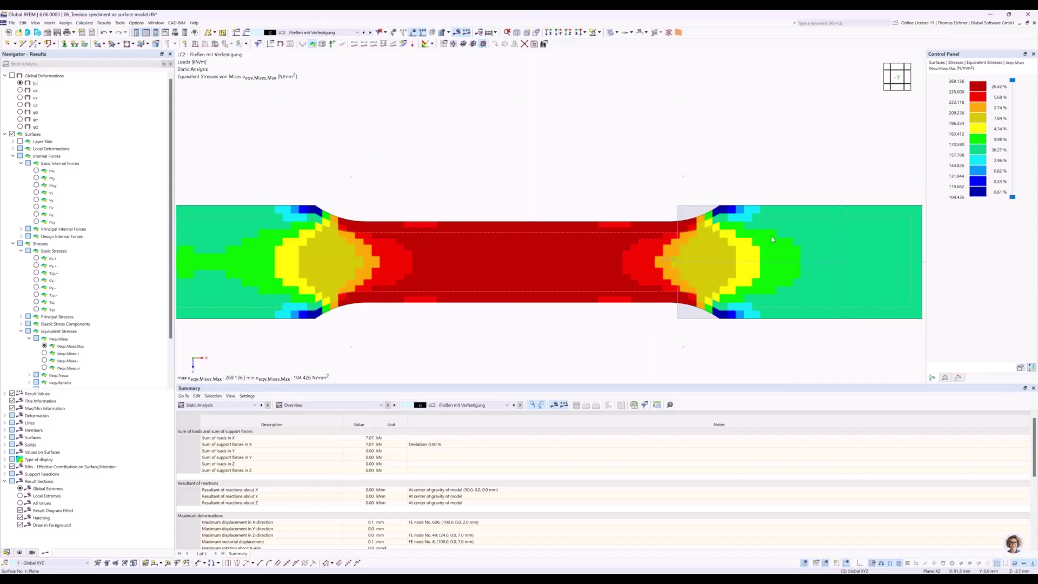
left_click(441, 32)
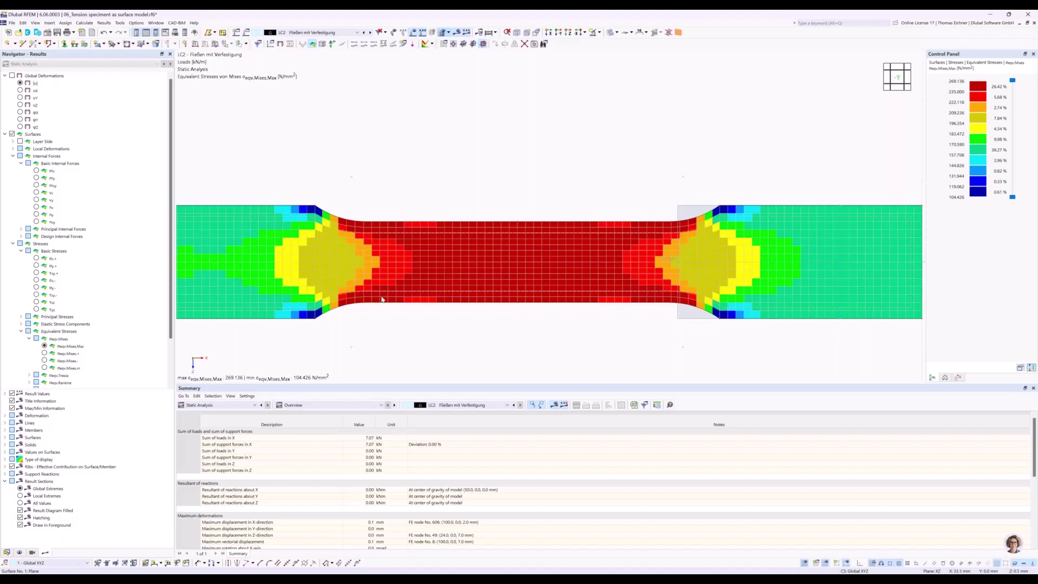
- Set the result smoothing type for surfaces to Continuous within surfaces and apply it to the stress plot
left_click(85, 22)
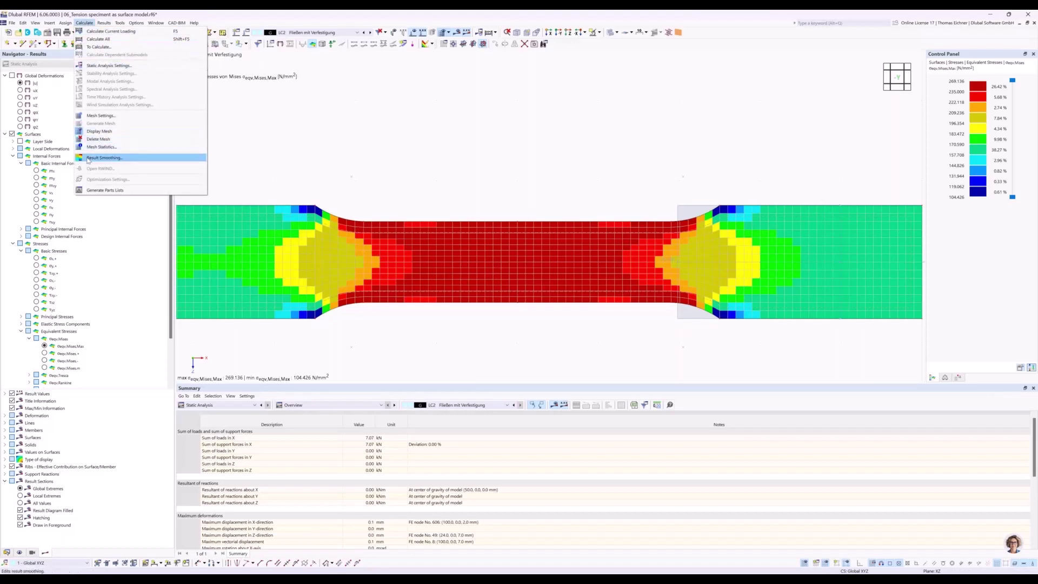
left_click(108, 160)
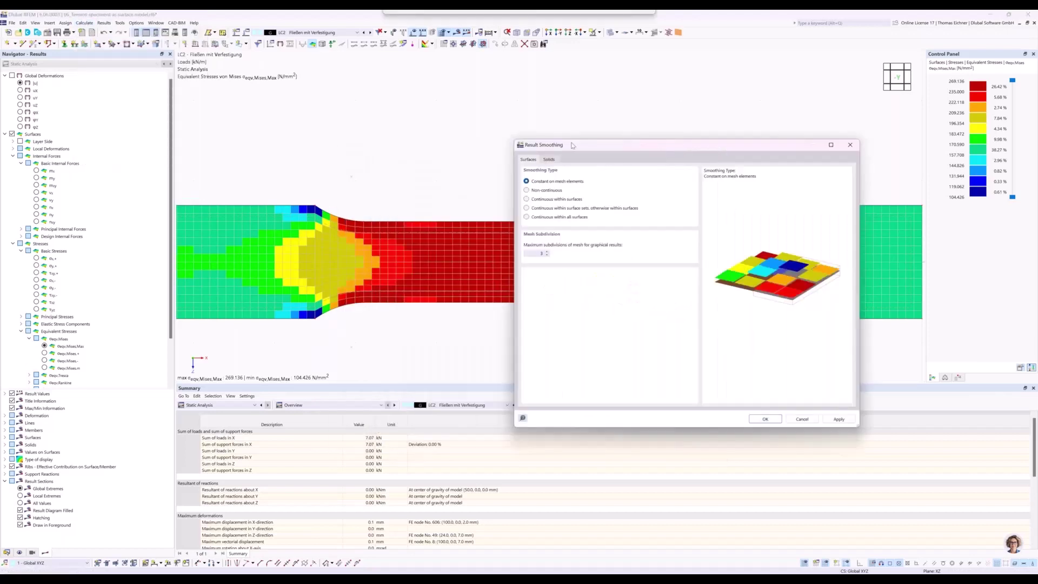
left_click_drag(572, 145, 646, 136)
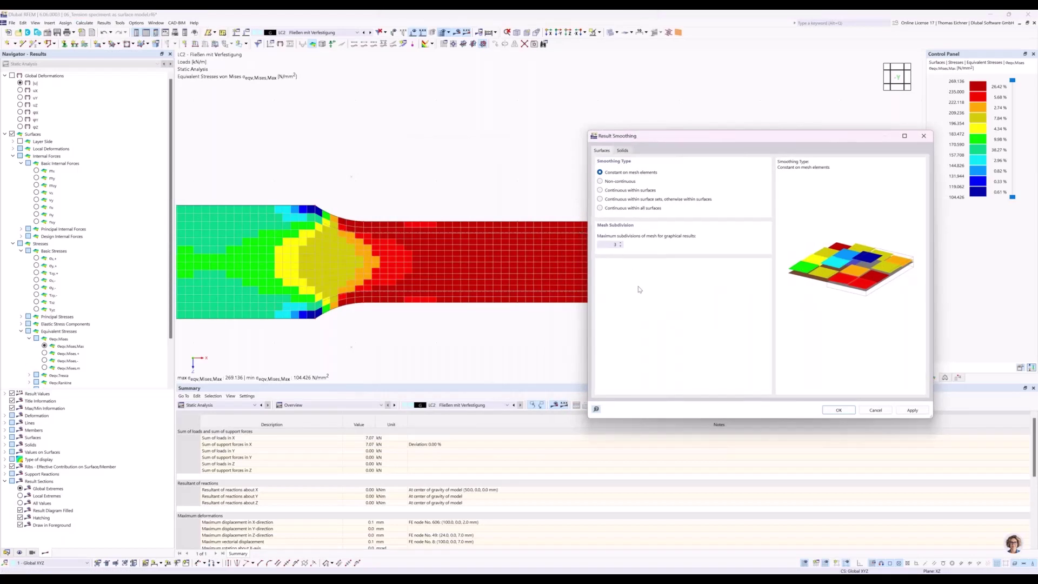
left_click(600, 190)
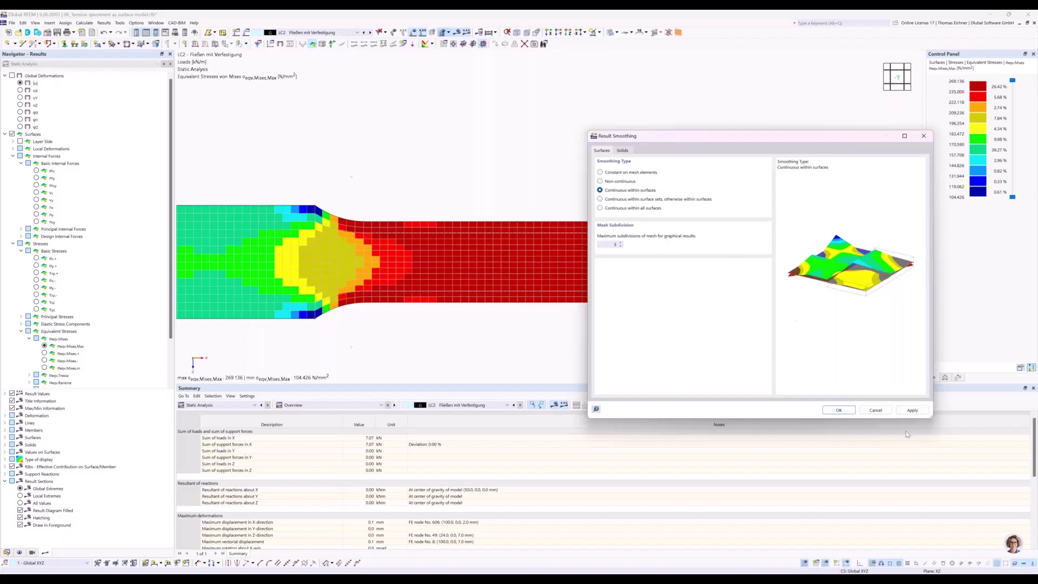
left_click(912, 410)
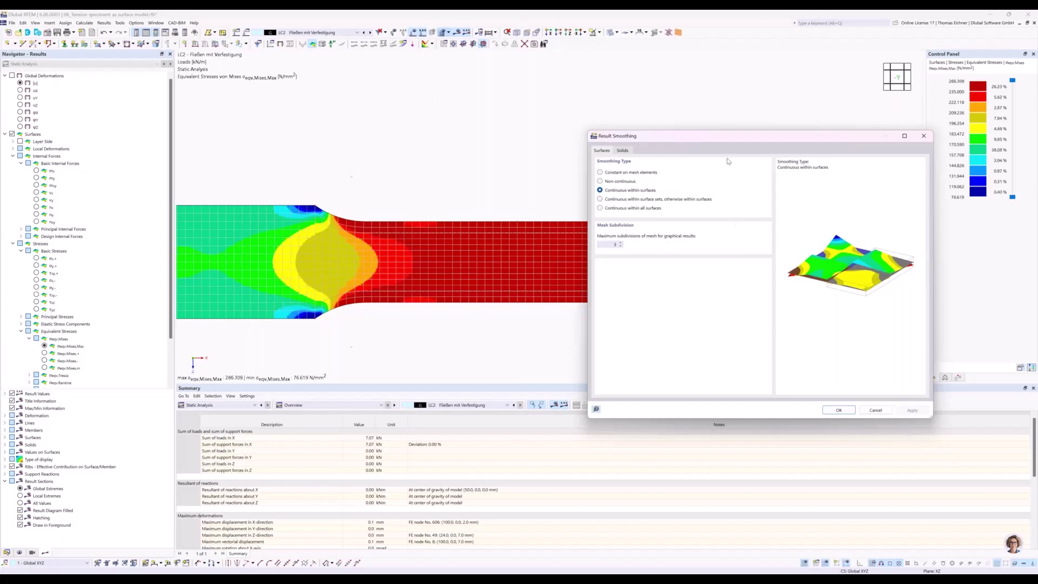
- Set the surface result smoothing back to Constant on mesh elements, apply it and close the smoothing settings
left_click_drag(726, 137, 652, 333)
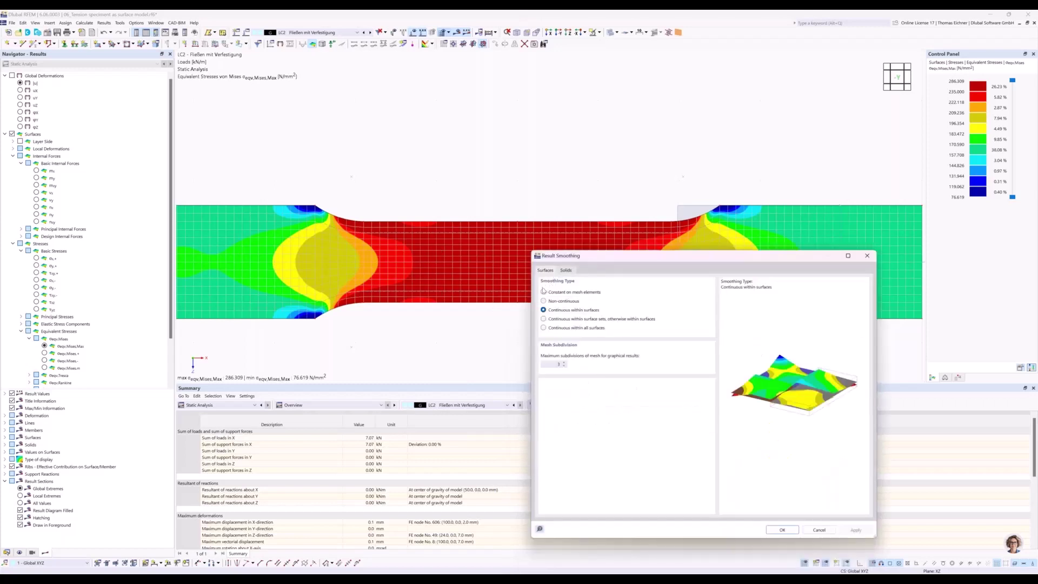
left_click(544, 293)
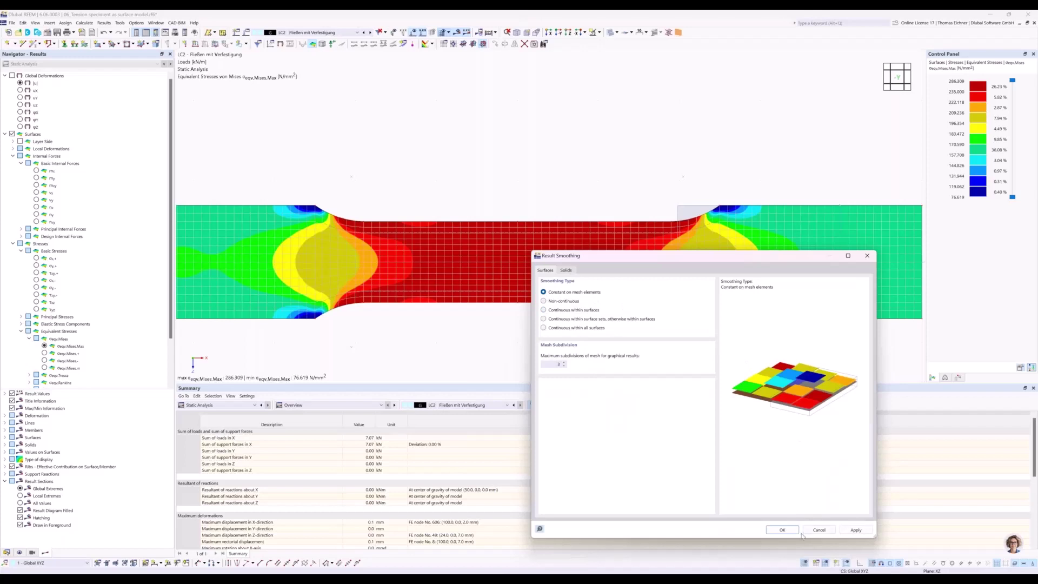
left_click(856, 530)
left_click_drag(725, 255, 682, 355)
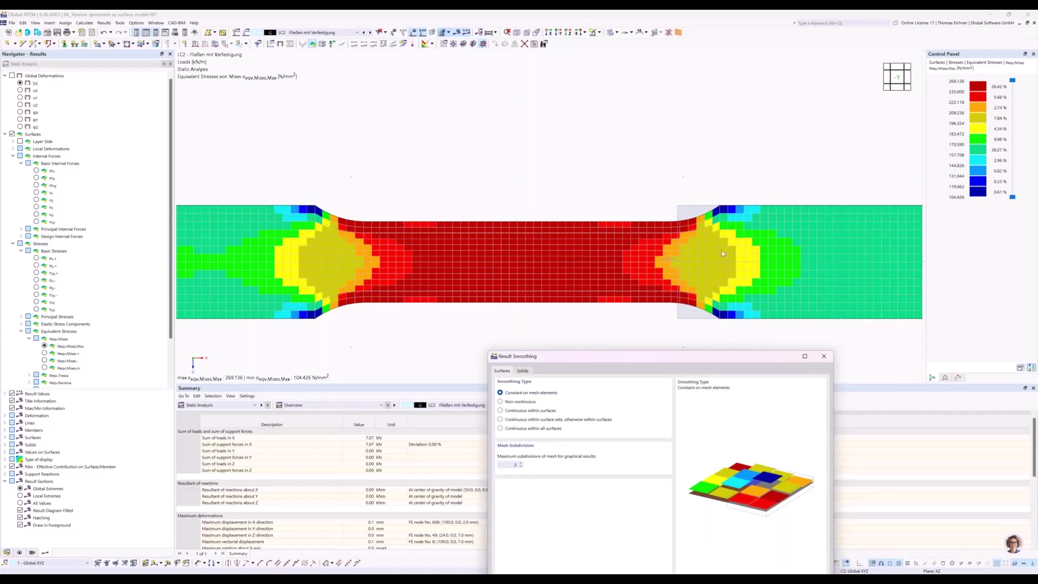
left_click_drag(669, 351, 565, 226)
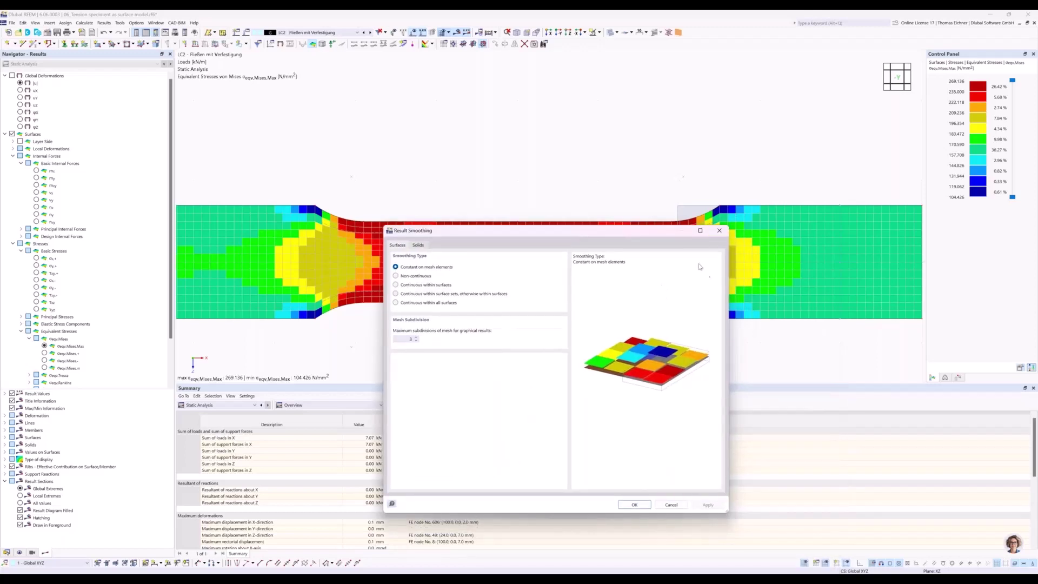
left_click(714, 232)
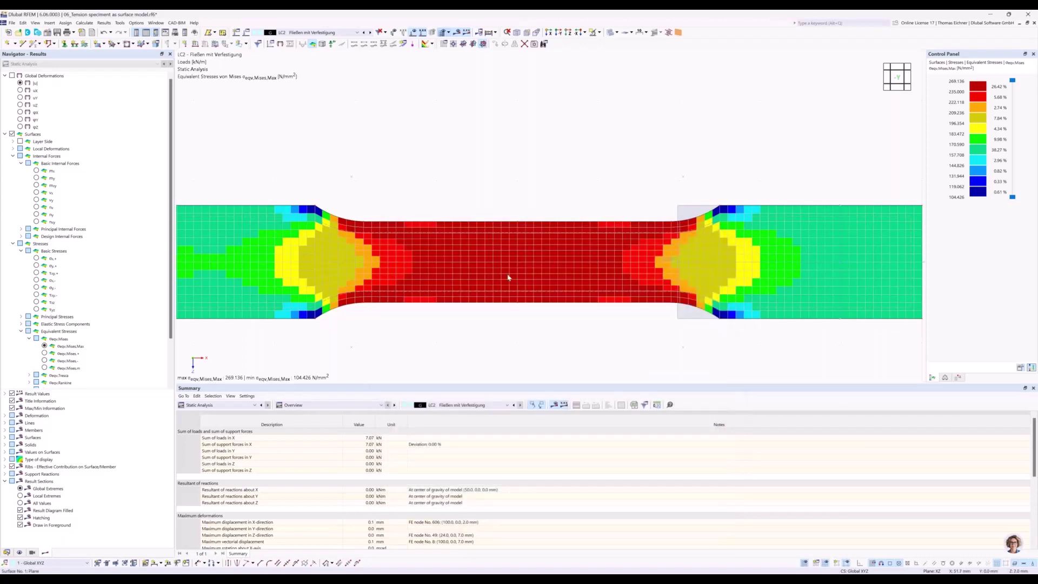
- Edit the tension specimen's surface and assign material 3 - S235 | Isotropic | Plastic (Surfaces/Solids) to its thickness
scroll(508, 278, "down", 1)
middle_click_drag(186, 262, 244, 262)
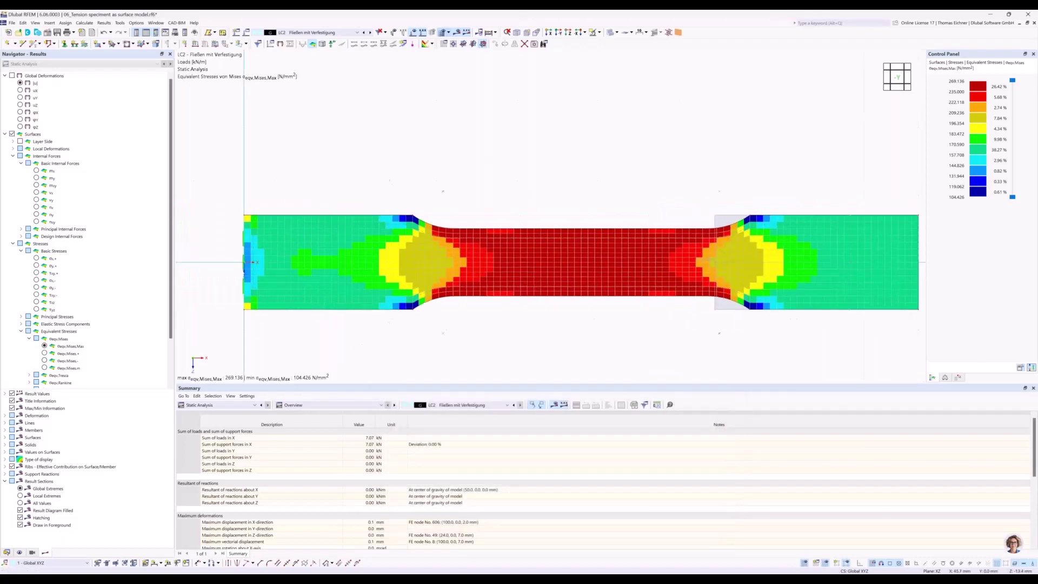
scroll(674, 173, "down", 1)
right_click(534, 244)
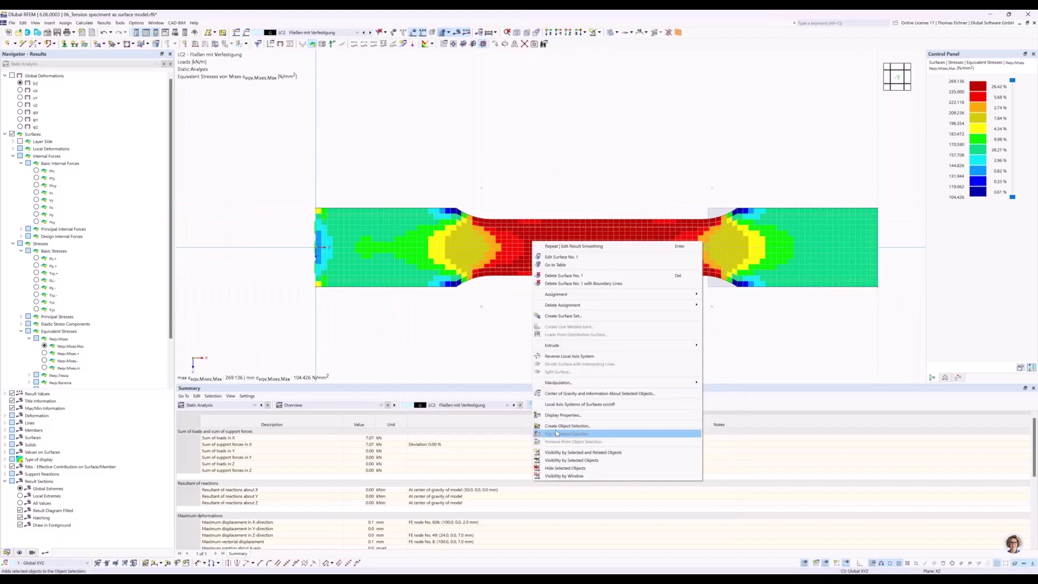
double_click(487, 246)
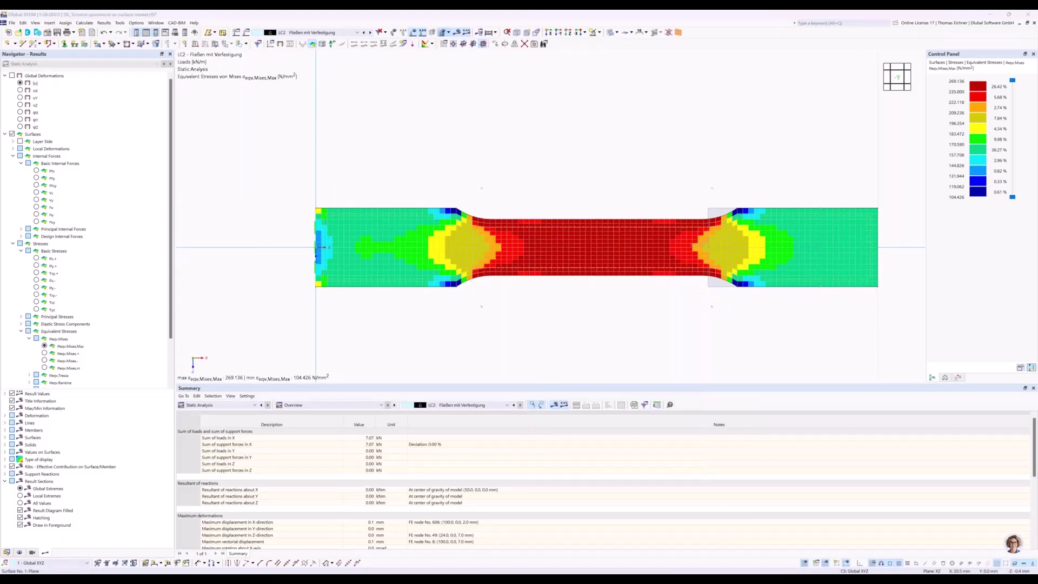
left_click_drag(629, 86, 616, 106)
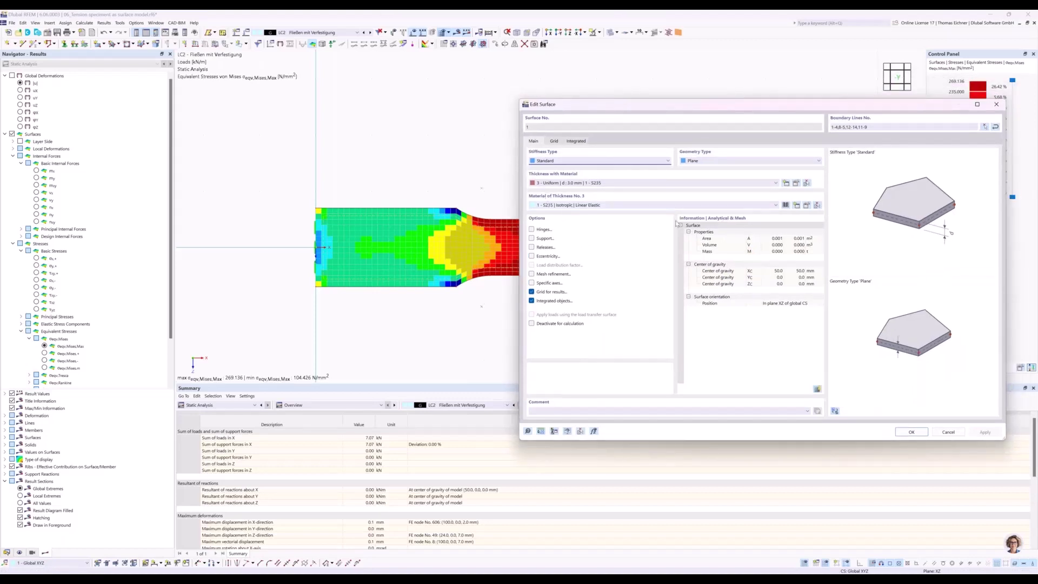
left_click(603, 205)
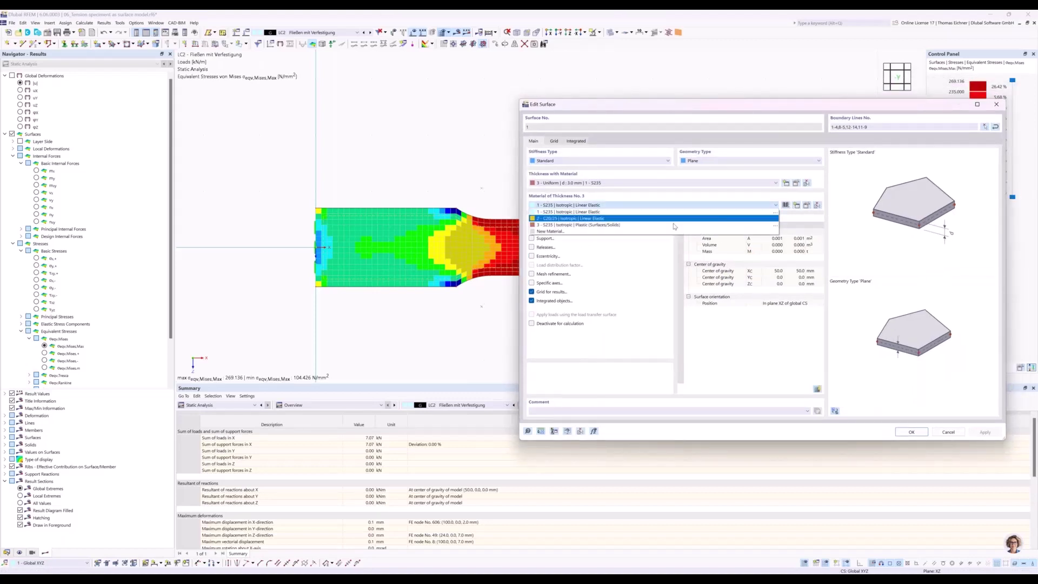
left_click(602, 226)
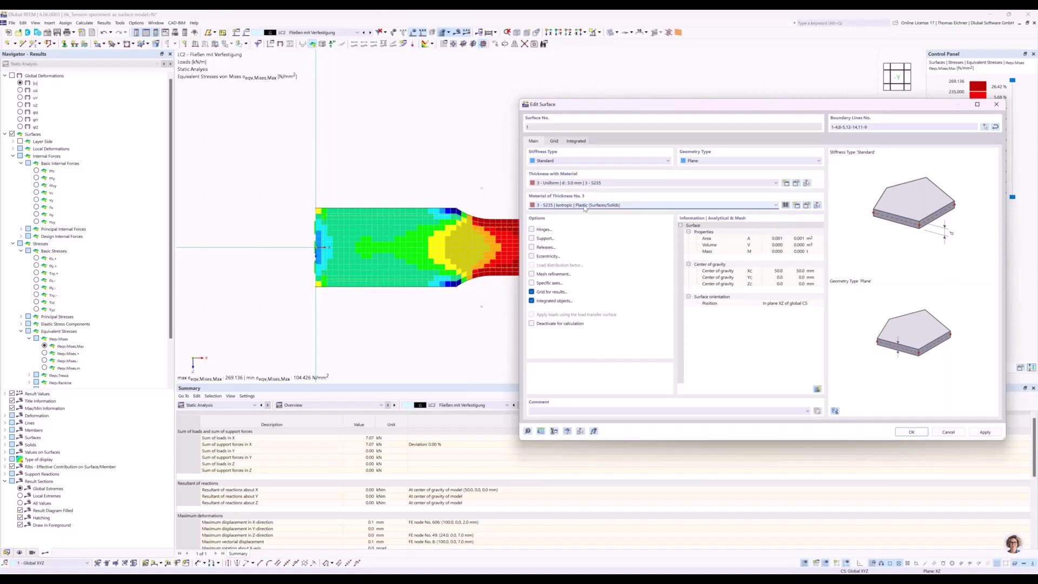
- Open the properties of the plastic S235 material and keep Isotropic | Plastic (Surfaces/Solids) as its material model
left_click(807, 205)
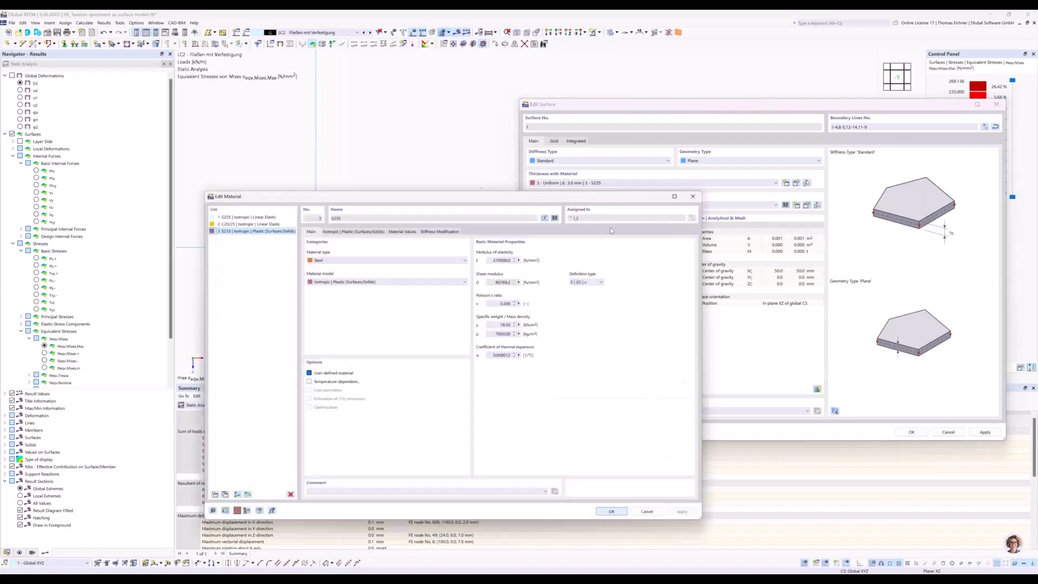
left_click_drag(495, 196, 597, 195)
left_click_drag(719, 190, 964, 158)
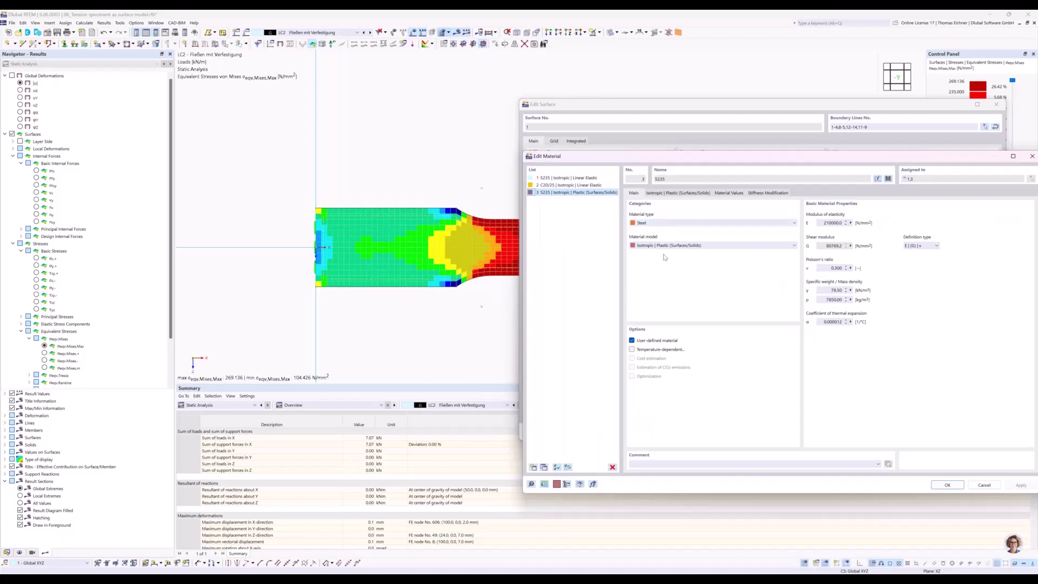
left_click(659, 246)
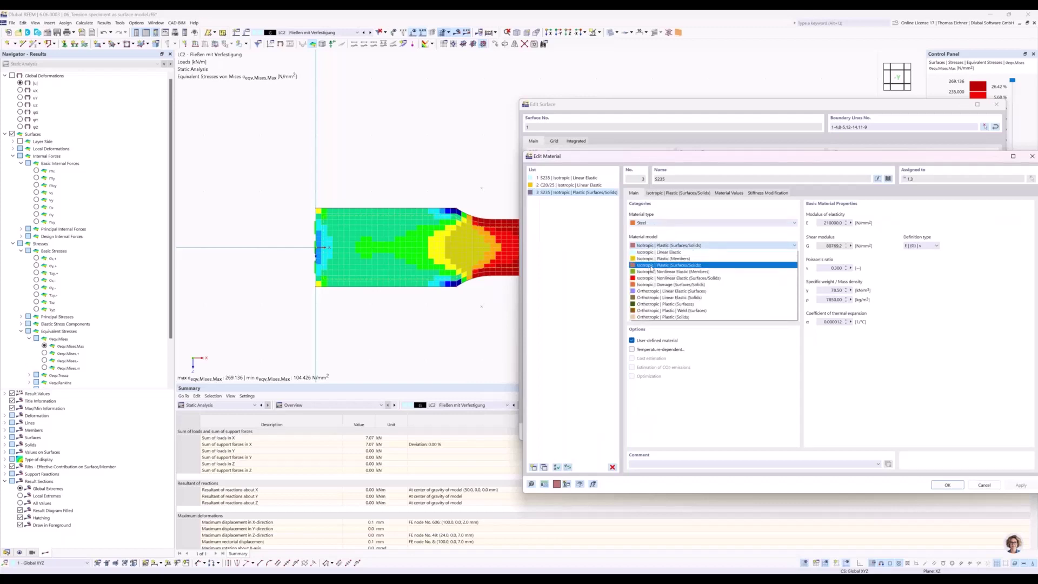
left_click(672, 266)
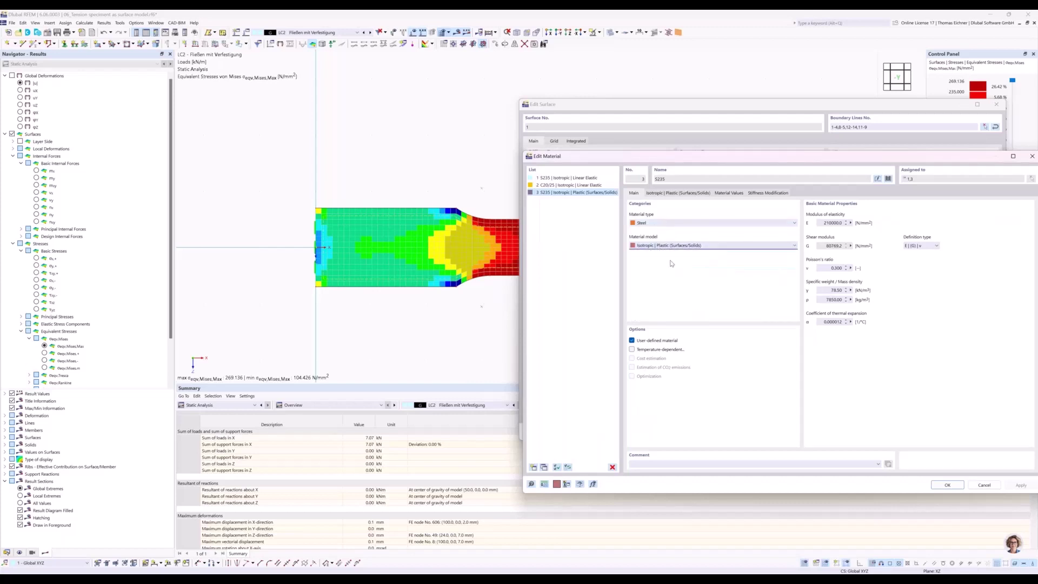
- Review the plastic parameters of S235: von Mises failure hypothesis, Basic diagram type, moduli of elasticity and yield strengths
left_click(672, 194)
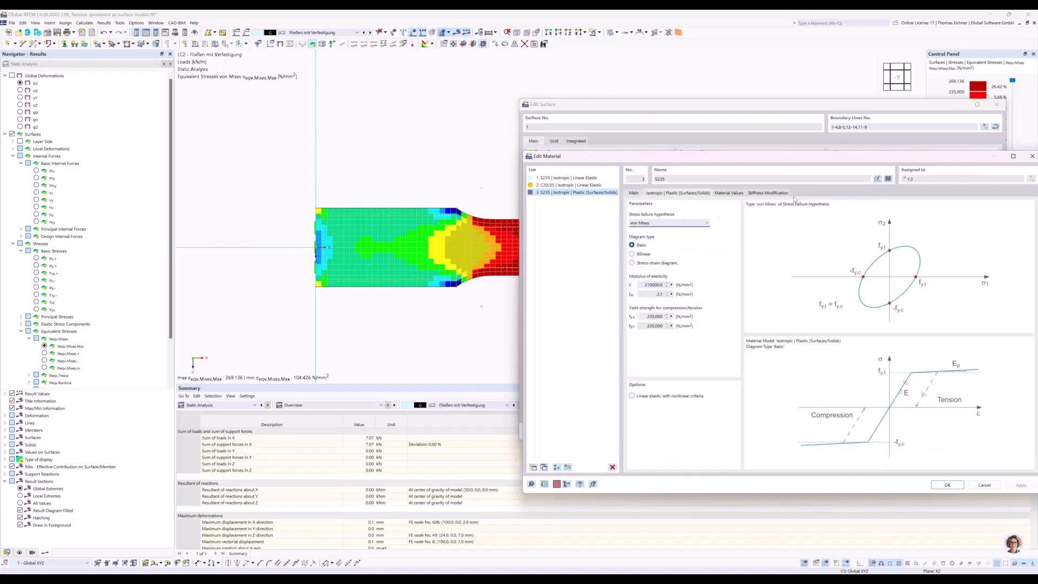
left_click_drag(784, 157, 710, 107)
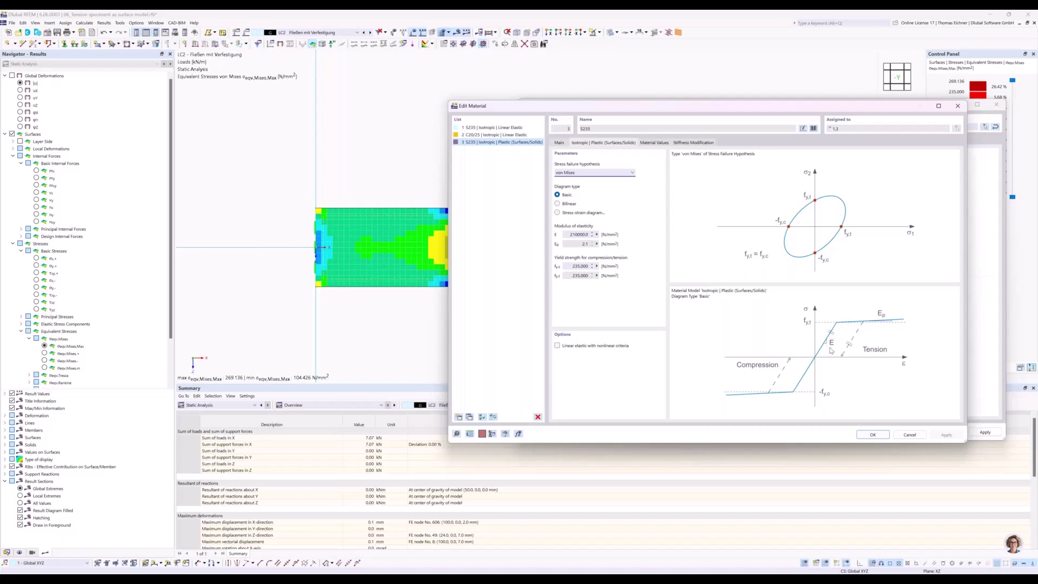
left_click(578, 236)
left_click(579, 237)
left_click_drag(569, 234, 627, 240)
left_click(581, 234)
left_click(583, 246)
- Confirm the material and surface settings and accept the deletion of all results
left_click(872, 436)
left_click(912, 433)
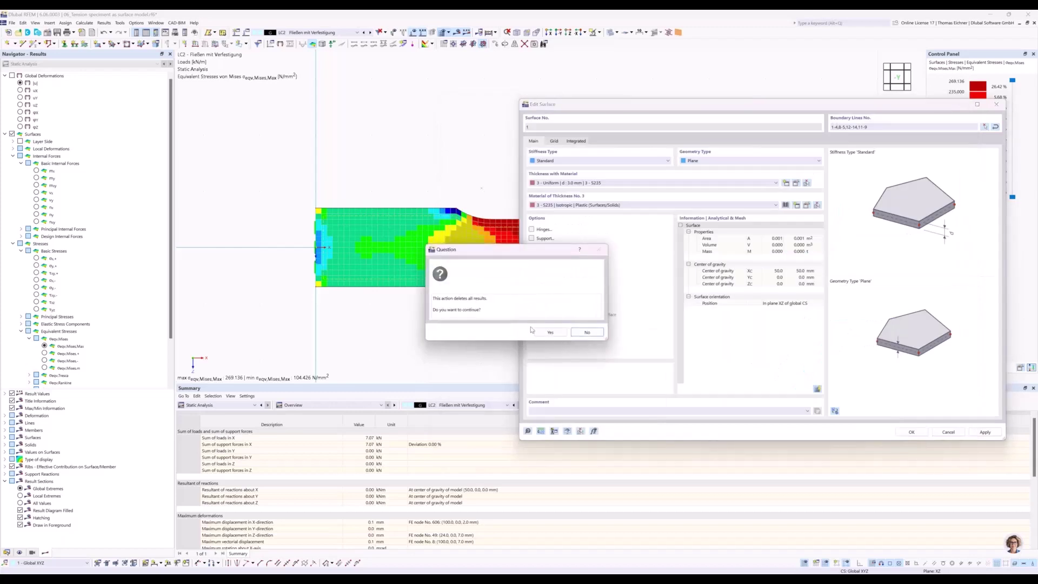
left_click(549, 332)
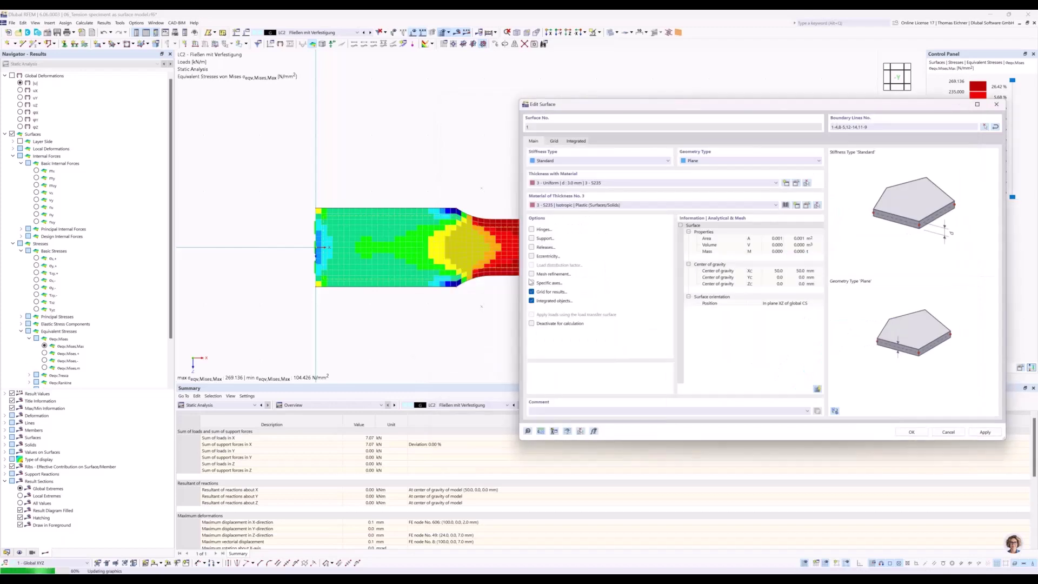
- Set LC1 - Fließgrenze as the current load case and calculate it to show its von Mises equivalent stresses
left_click(335, 32)
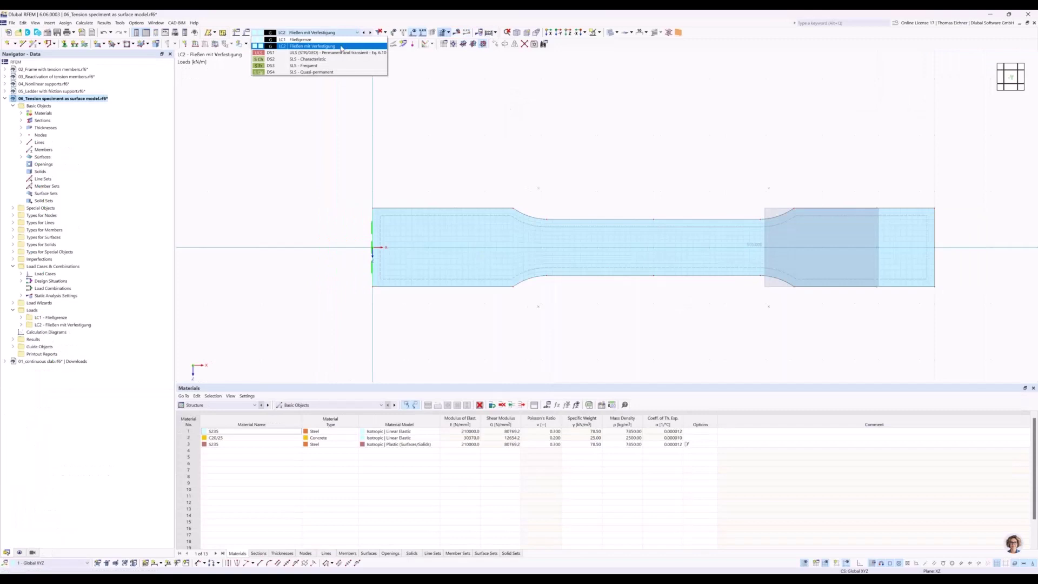
left_click(331, 41)
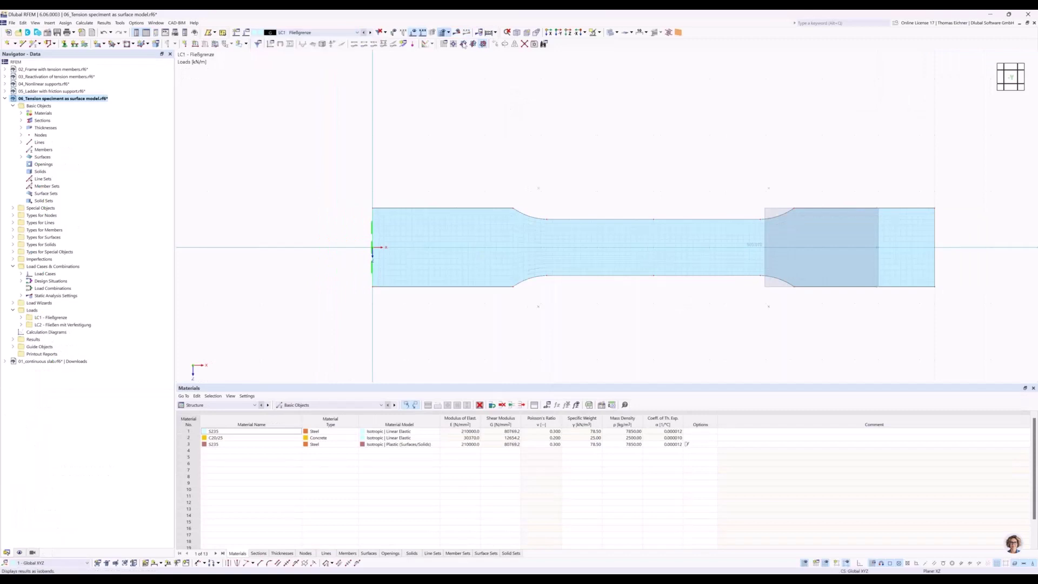
left_click(490, 33)
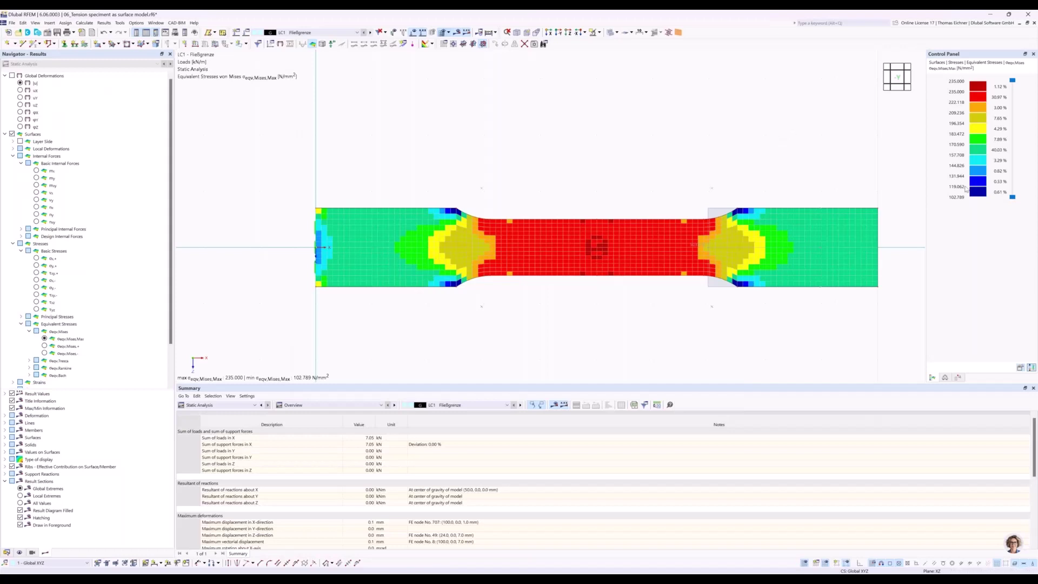
middle_click_drag(732, 149, 645, 120)
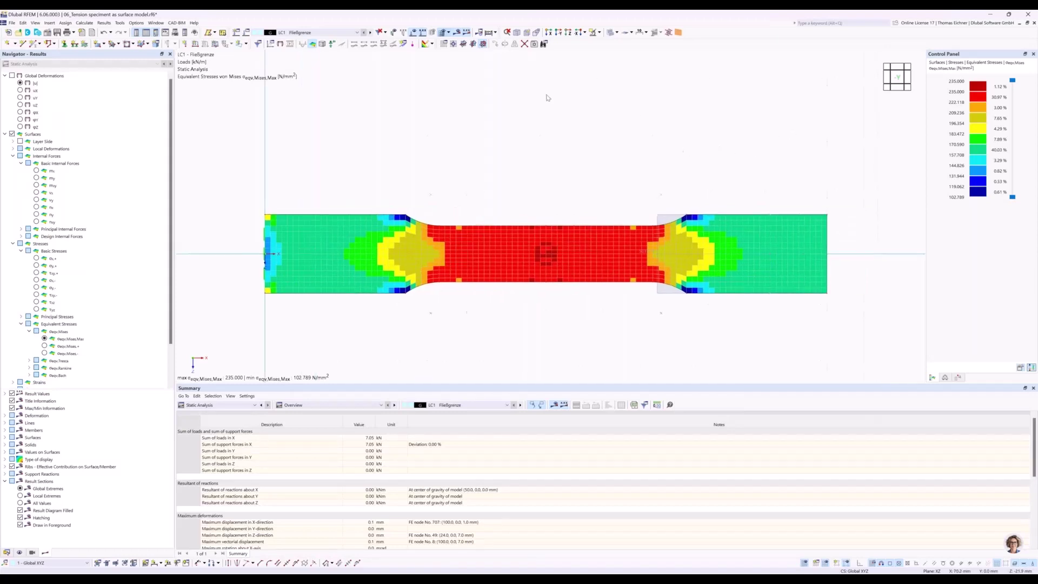
left_click(307, 35)
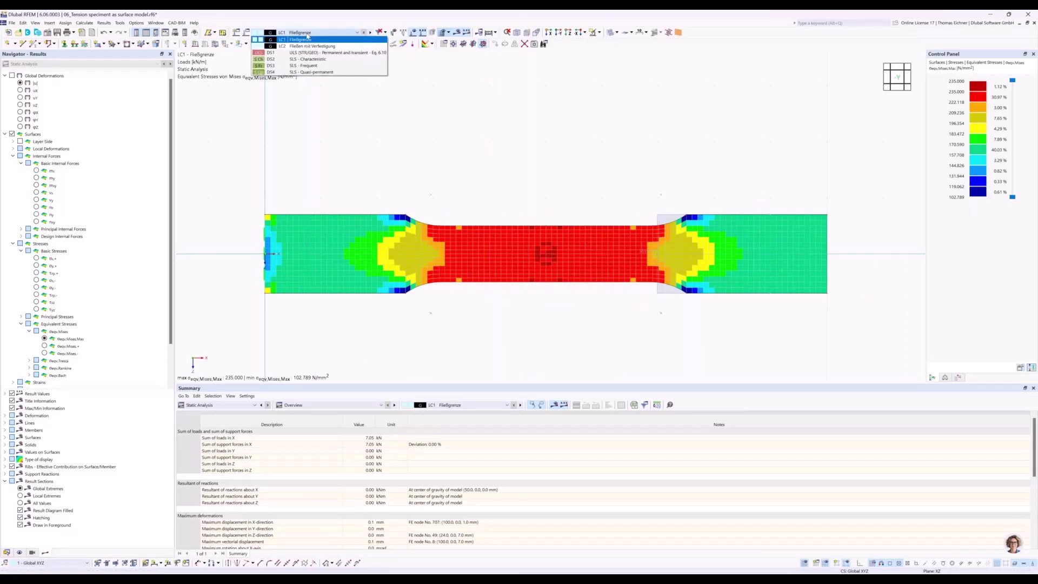
left_click(283, 34)
left_click(298, 34)
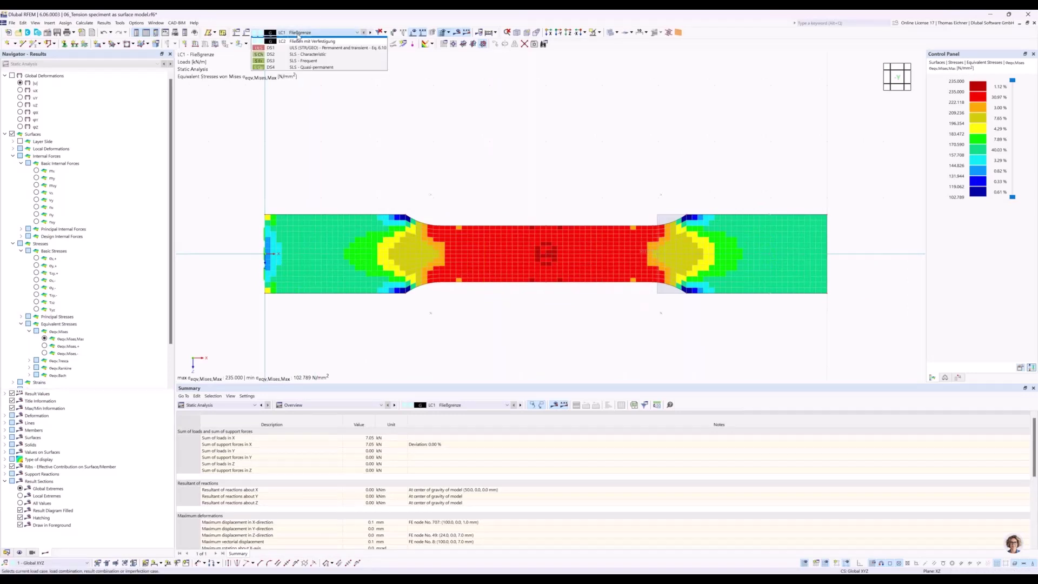
left_click(307, 50)
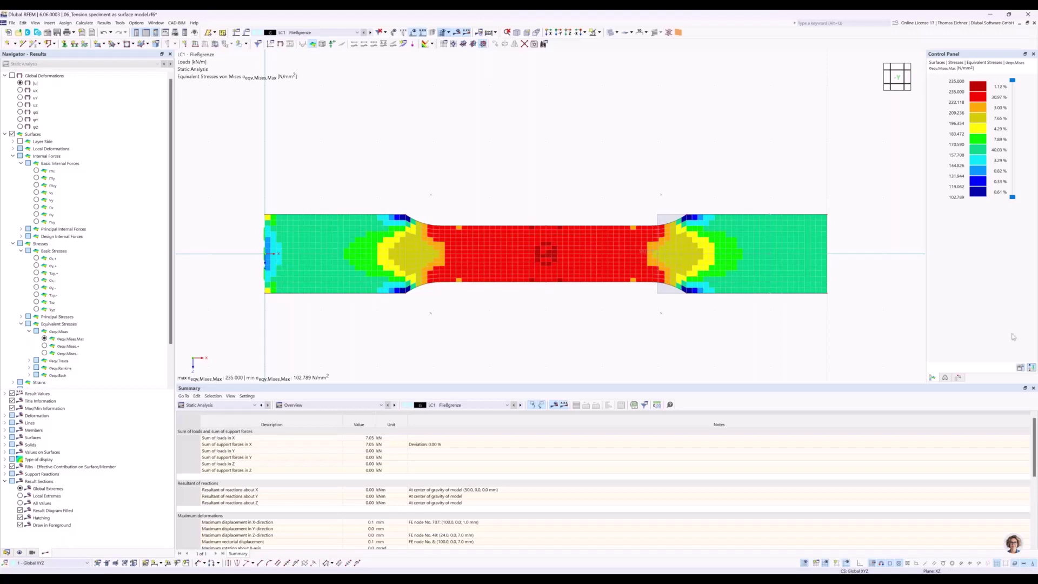
- Edit the result colors so the stress scale refers to Max/Min, and apply it to the stress plot
double_click(976, 161)
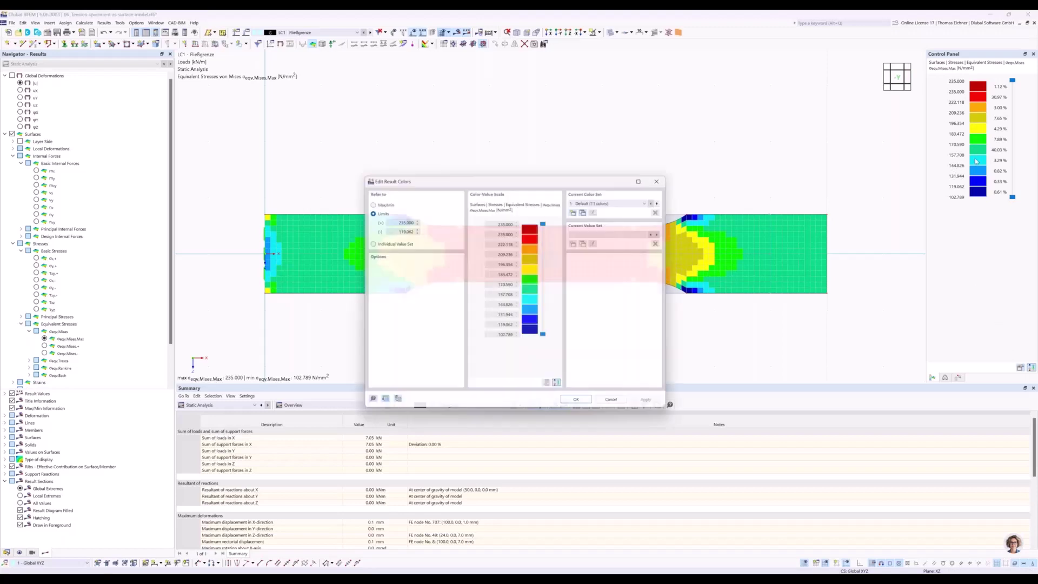
left_click(367, 211)
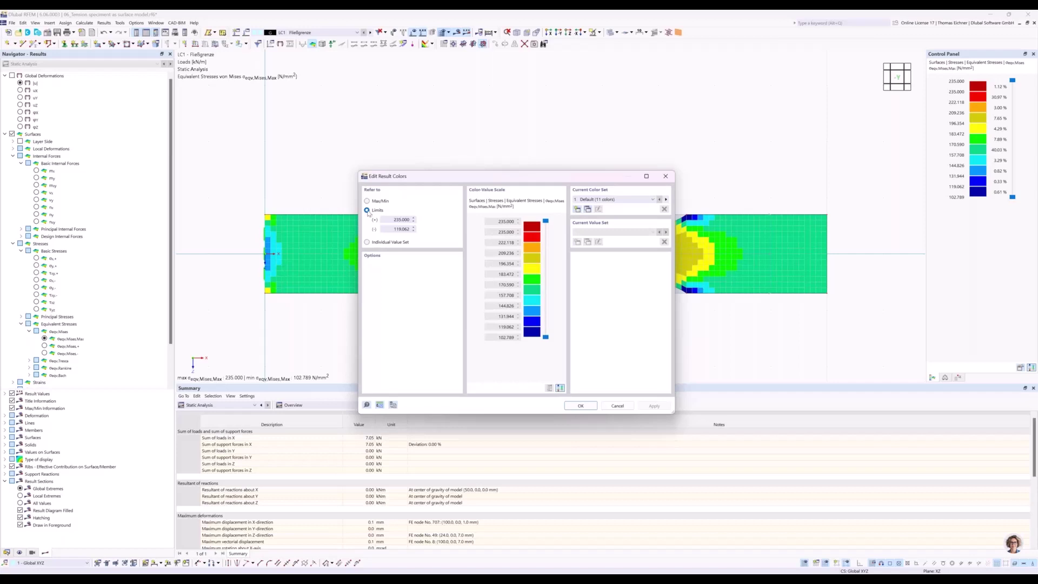
left_click_drag(393, 220, 411, 223)
left_click(392, 229)
left_click(367, 201)
left_click(655, 406)
left_click_drag(553, 177, 355, 341)
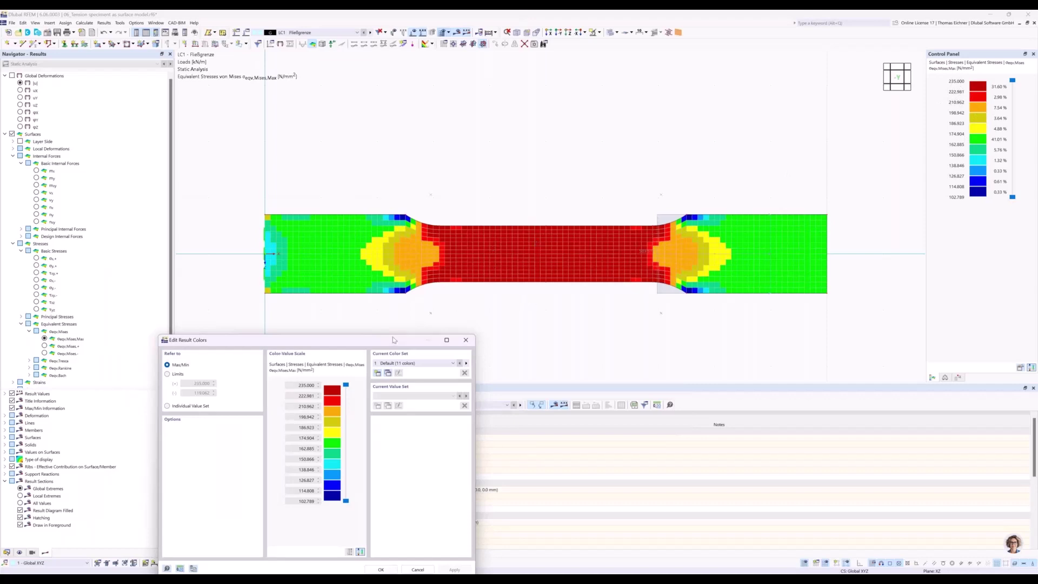
- Set the stress color scale back to Limits of 235.000 and 119.062 and confirm the result colors
left_click_drag(386, 332, 408, 253)
left_click(190, 294)
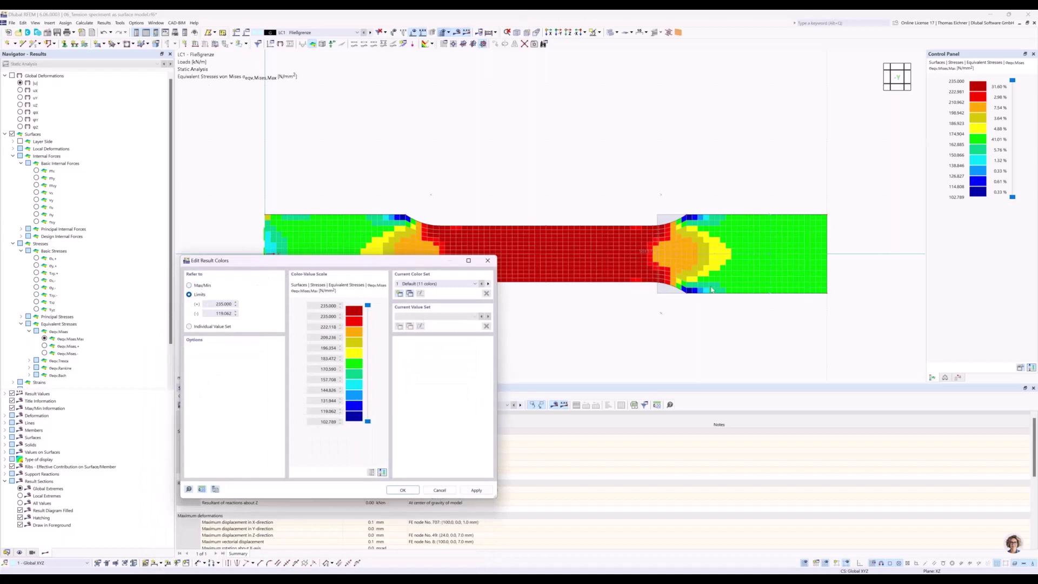
left_click(403, 491)
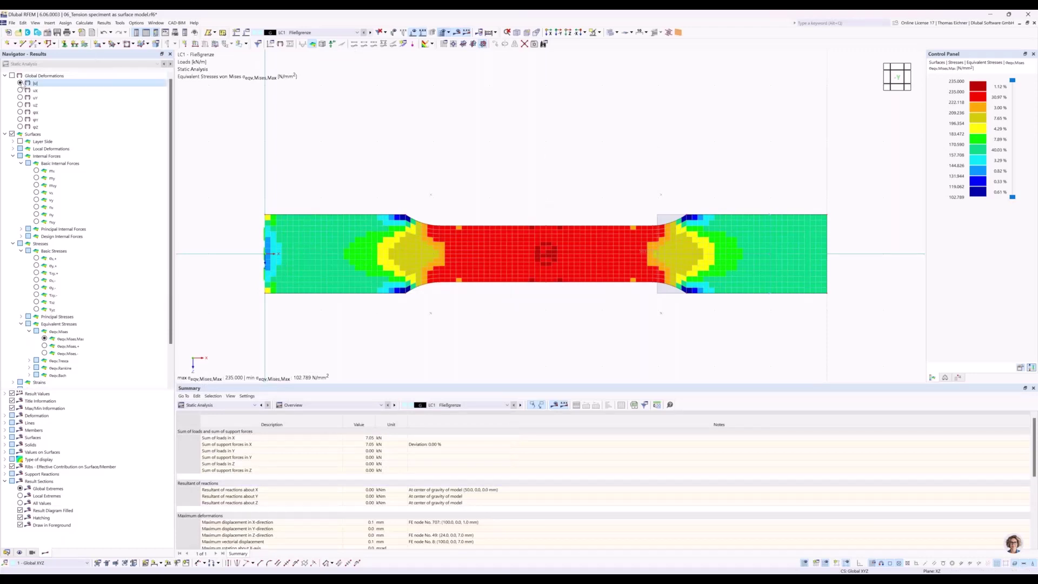
- Compare displacements |u| and maximum von Mises stresses of LC1 - Fließgrenze and LC2 - Fließen mit Verfestigung, ending on the LC2 displacements
left_click(20, 82)
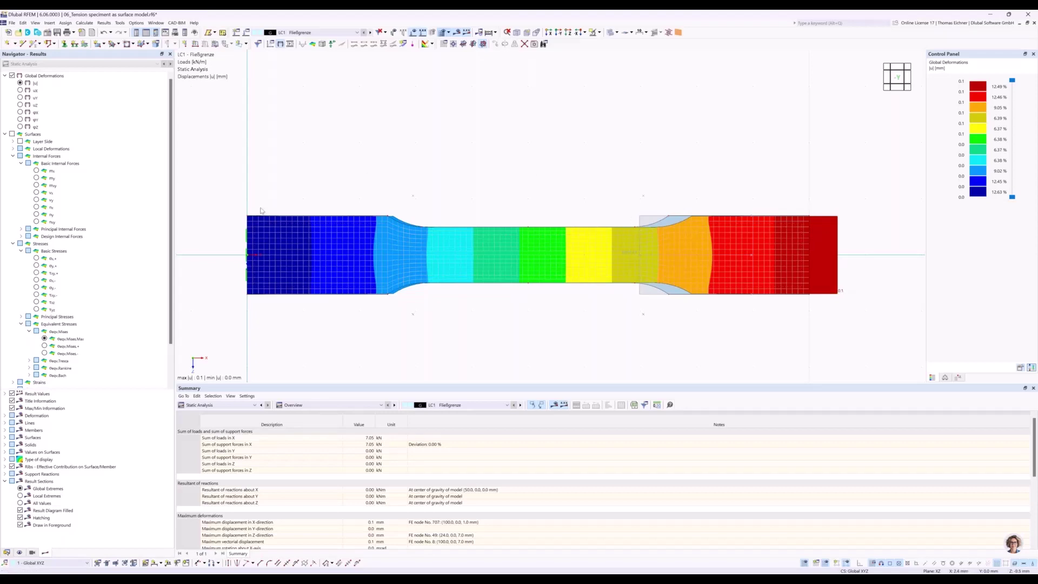
left_click(100, 337)
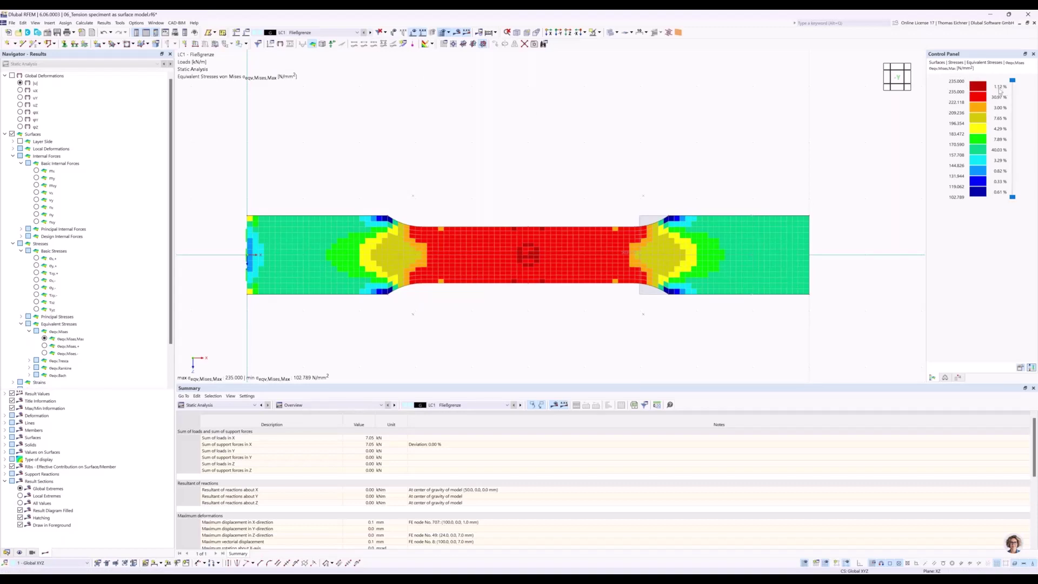
left_click(371, 33)
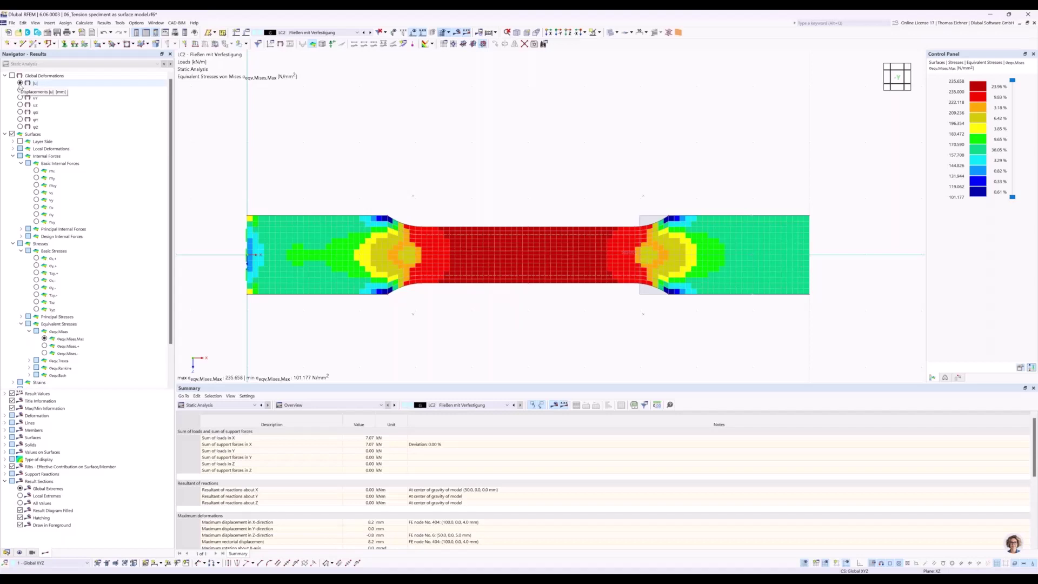
left_click(20, 85)
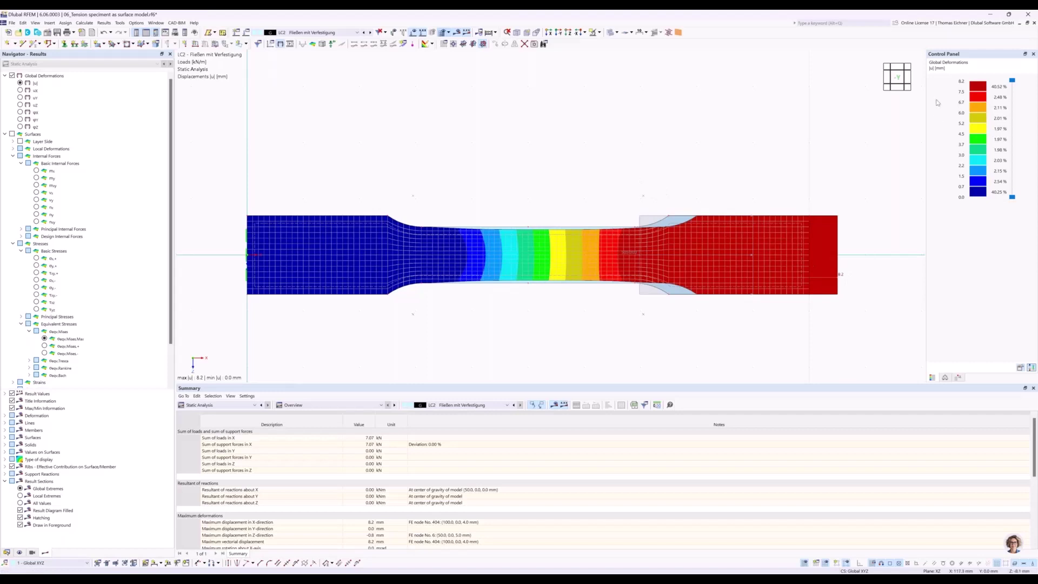
- Animate the LC2 deformation and examine how the specimen's narrow middle section stretches and contracts
scroll(840, 284, "up", 1)
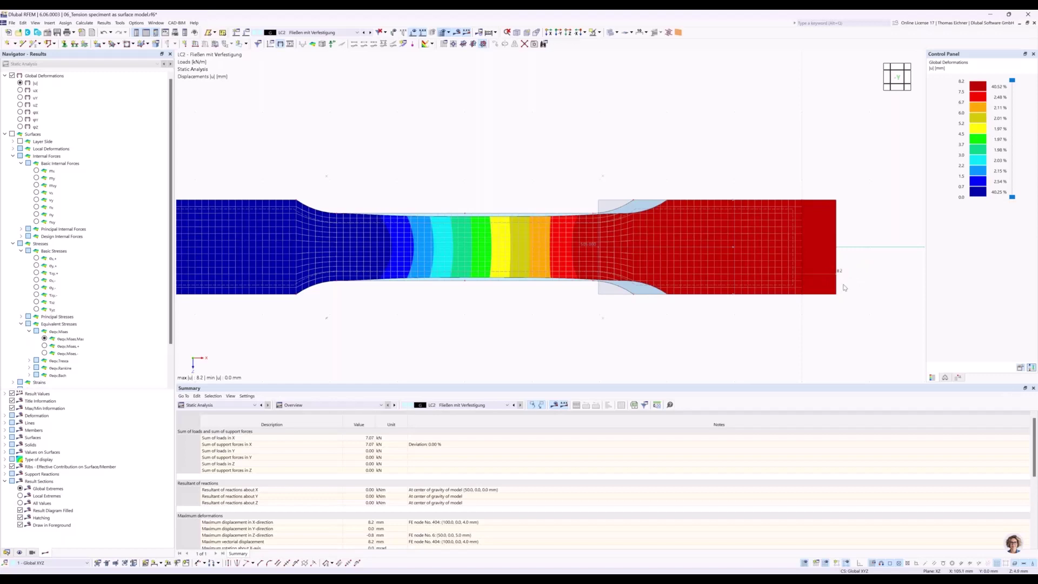
scroll(473, 127, "down", 1)
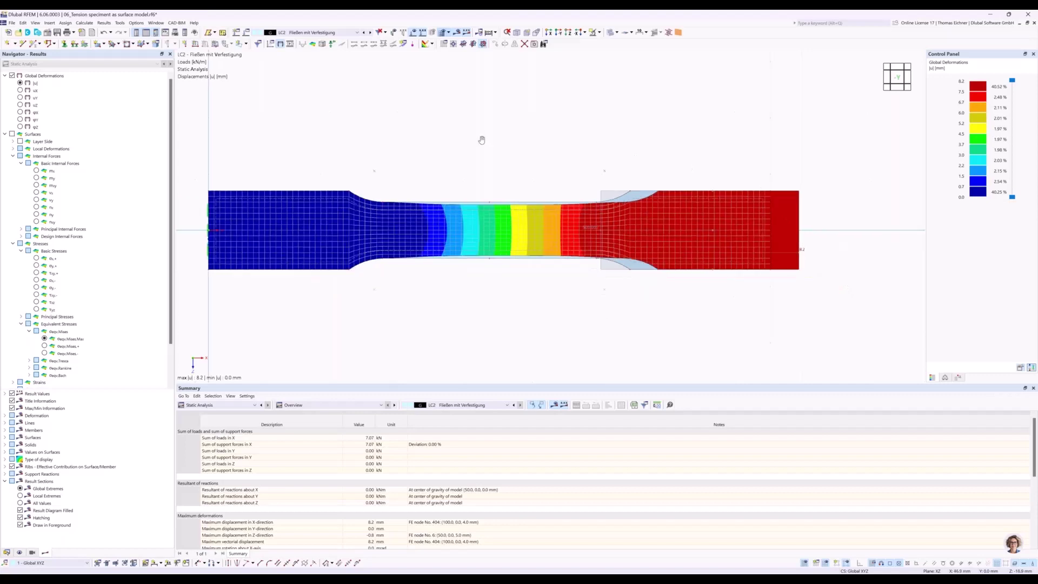
middle_click_drag(481, 140, 494, 162)
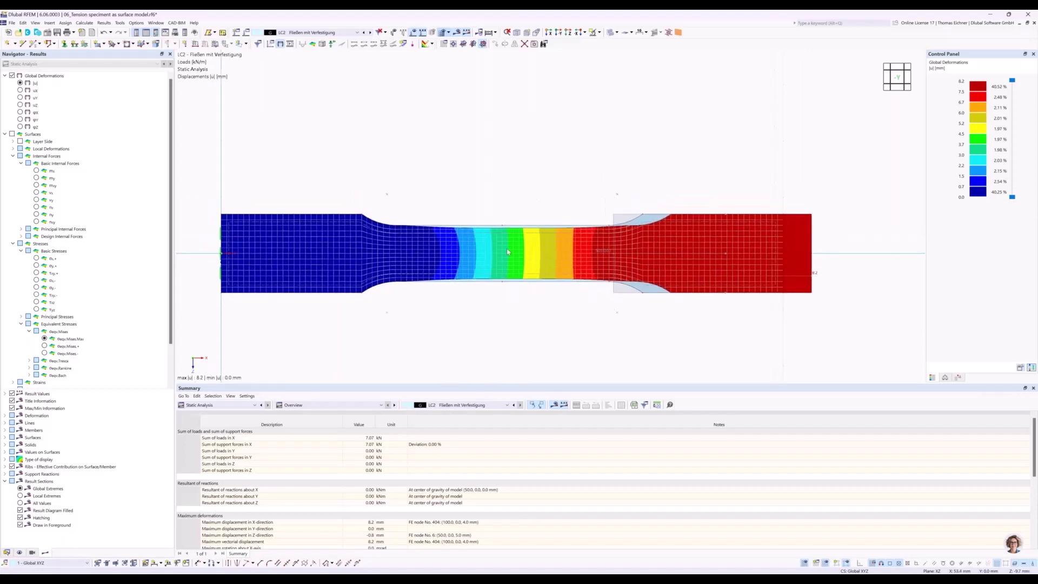
left_click(291, 45)
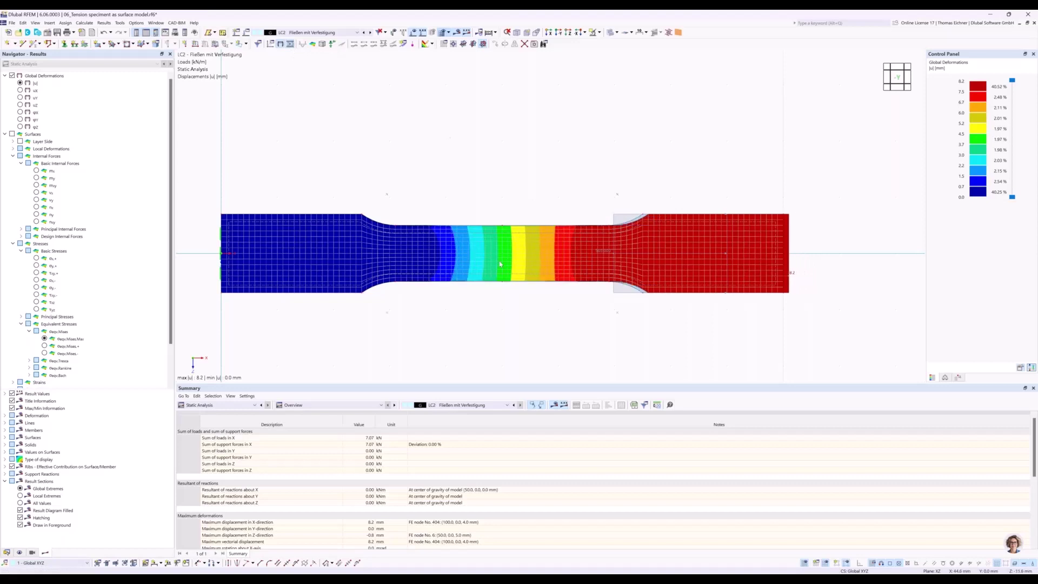
scroll(563, 285, "up", 2)
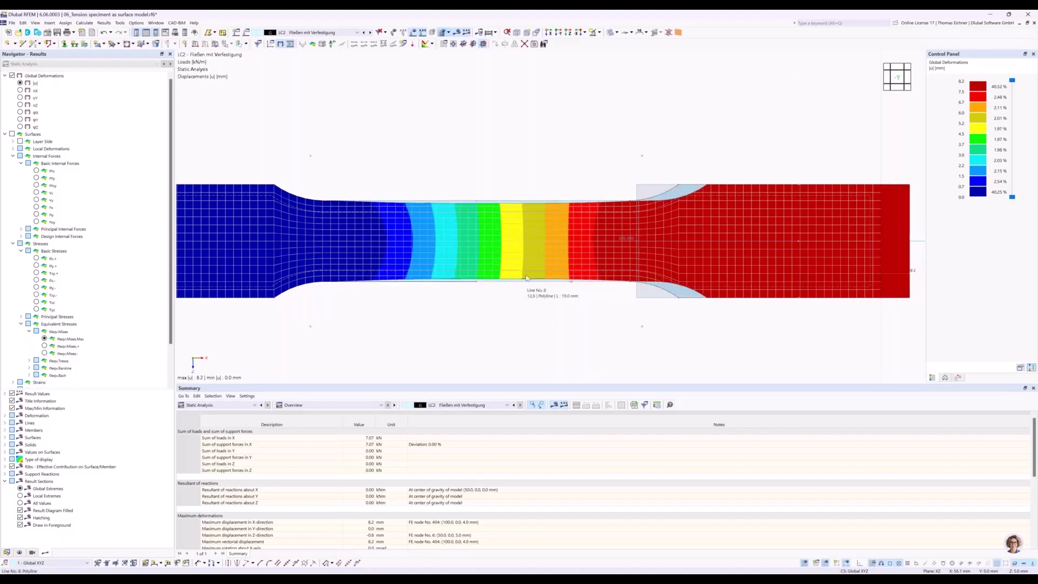
scroll(503, 179, "down", 1)
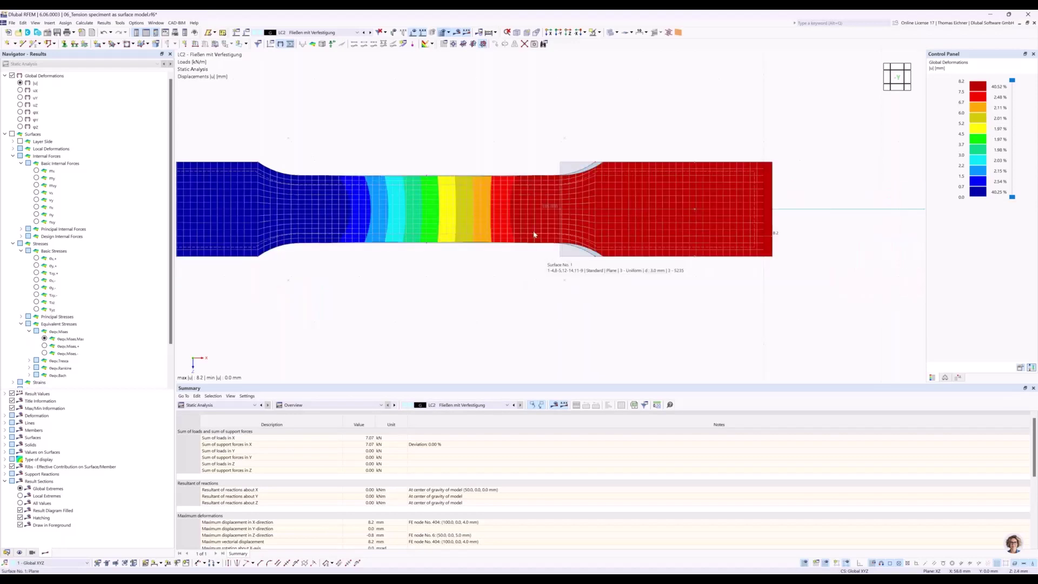
middle_click_drag(447, 132, 565, 170)
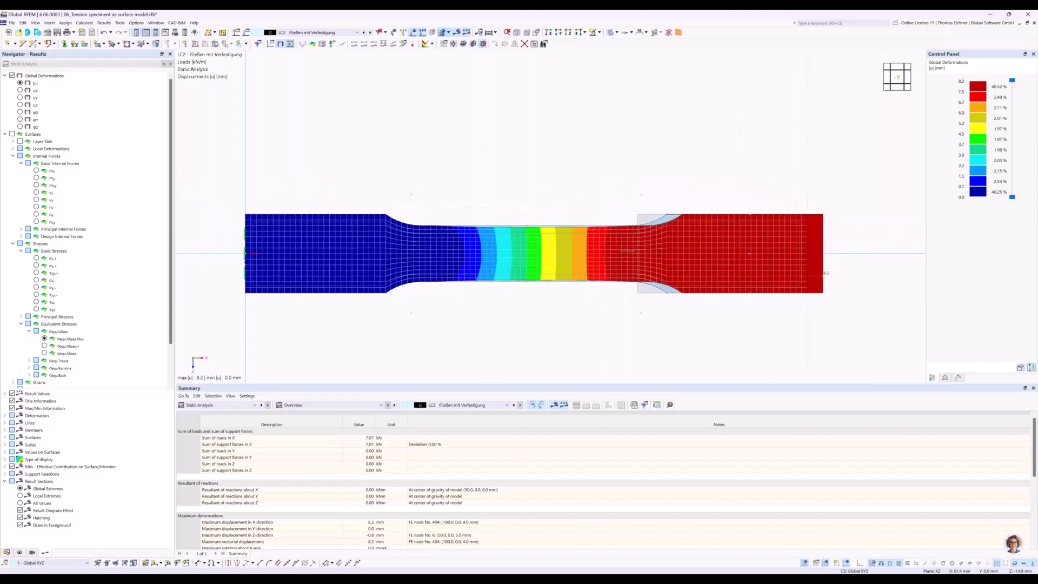
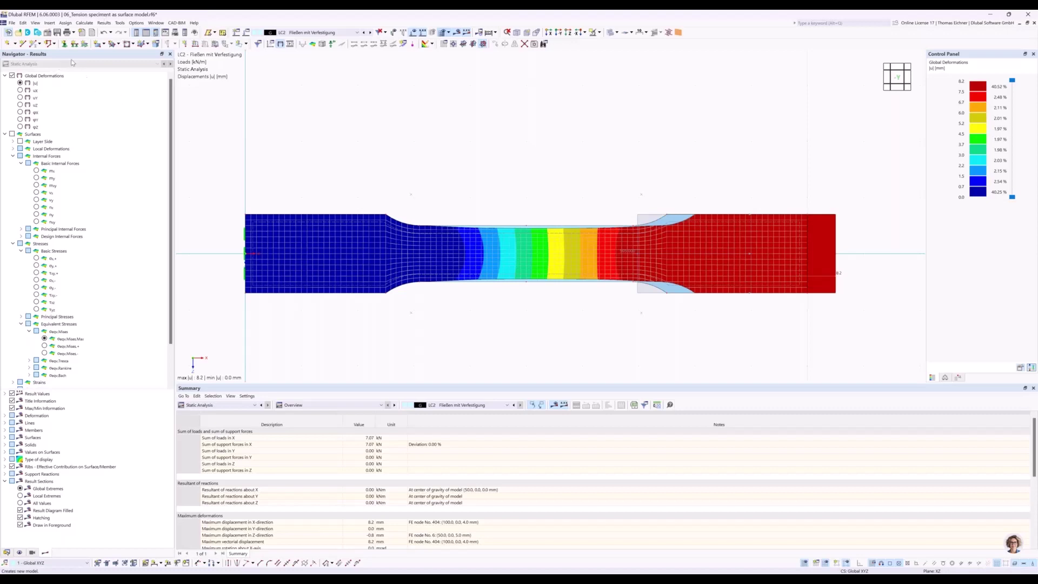
- Create a new model named Singularity of Nodal Force with model type 2D | XY | Plate
key("ctrl+n")
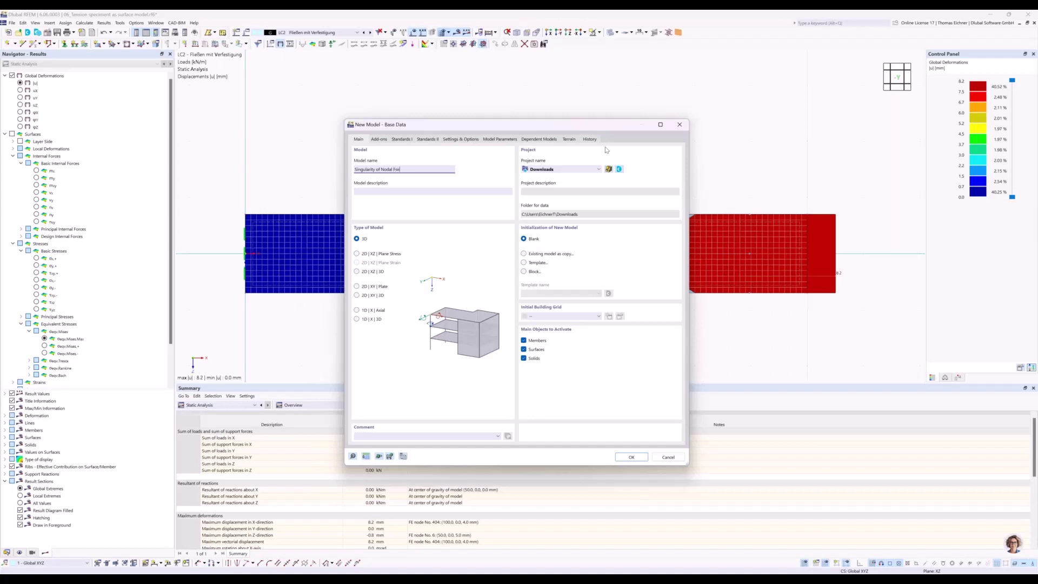
left_click(357, 286)
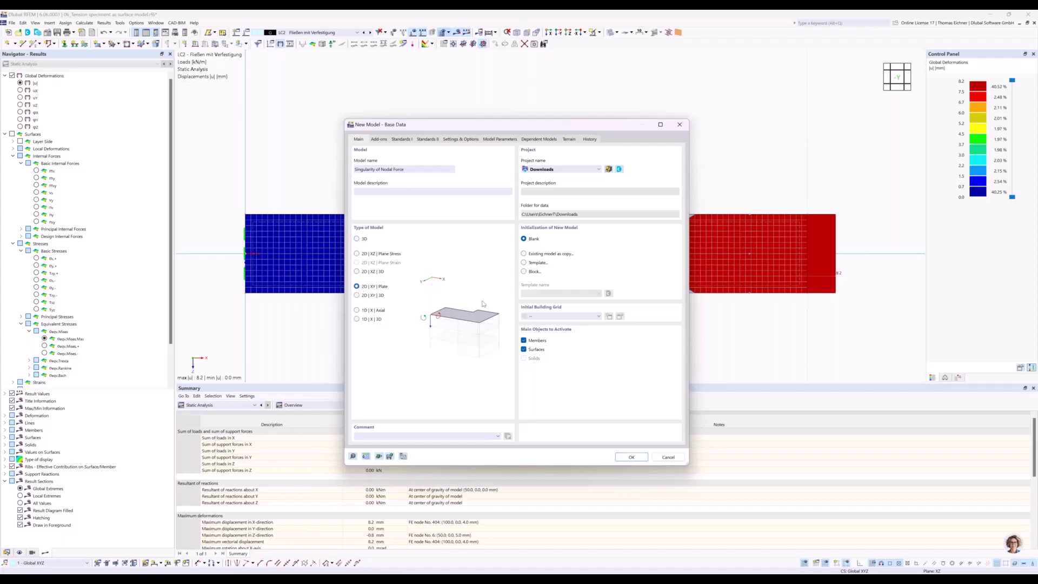
left_click(631, 458)
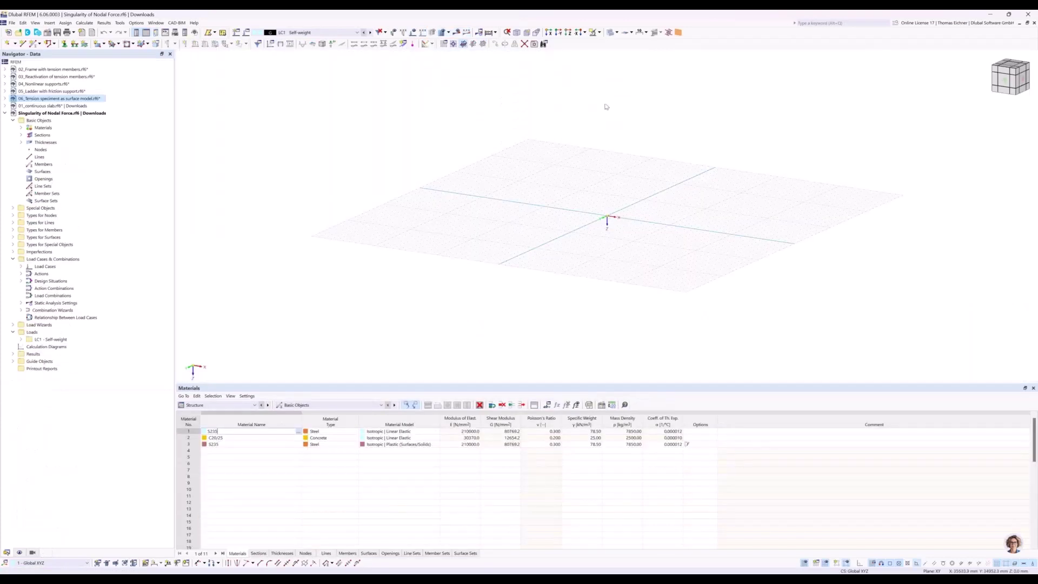
- Start a new rectangular surface in the XY plane view and set its uniform thickness No. 1 to 200 mm
left_click(569, 35)
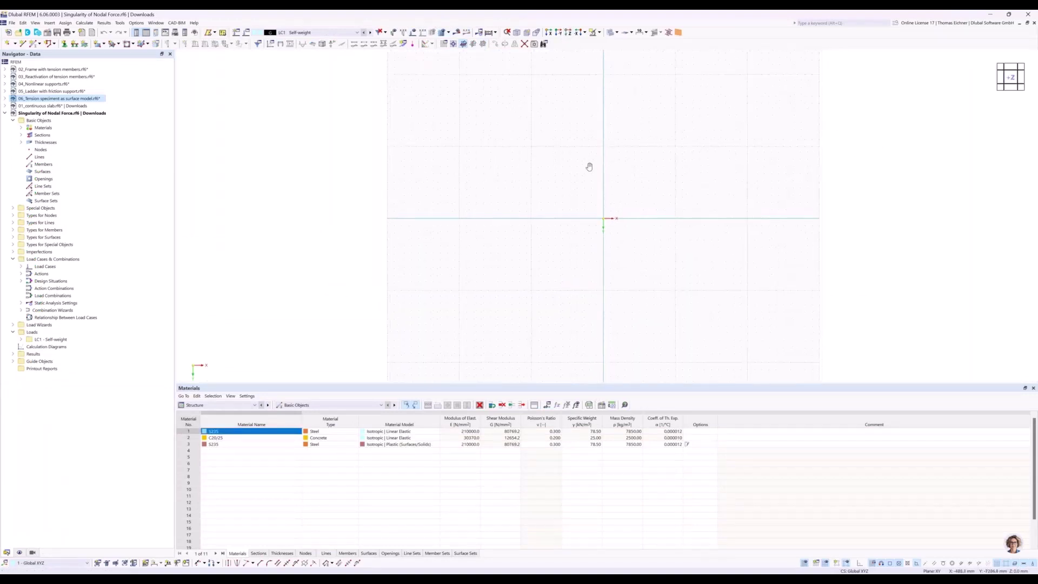
middle_click_drag(589, 165, 485, 172)
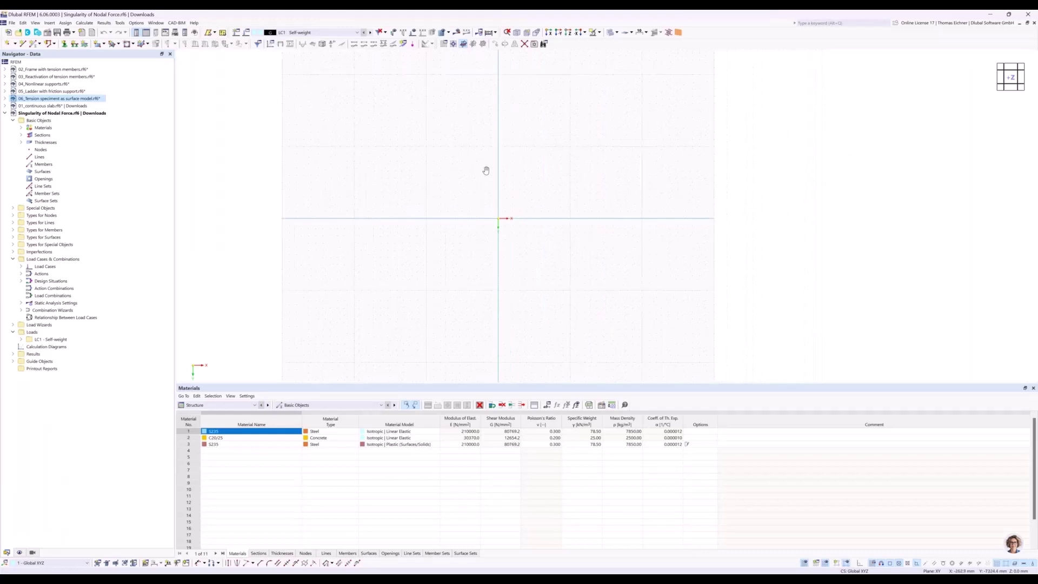
scroll(386, 167, "down", 1)
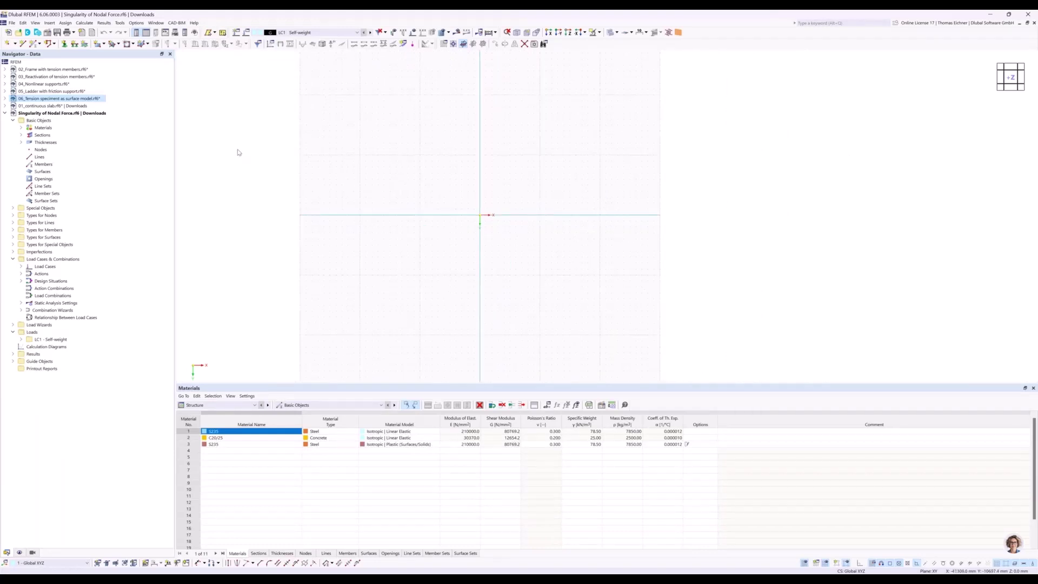
left_click(98, 48)
left_click_drag(694, 112, 496, 106)
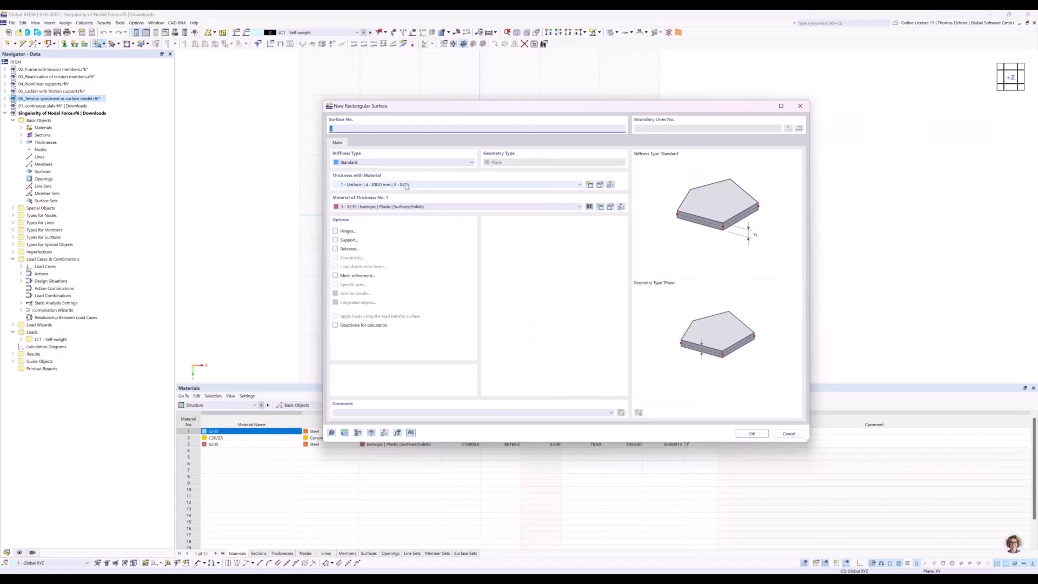
left_click(407, 186)
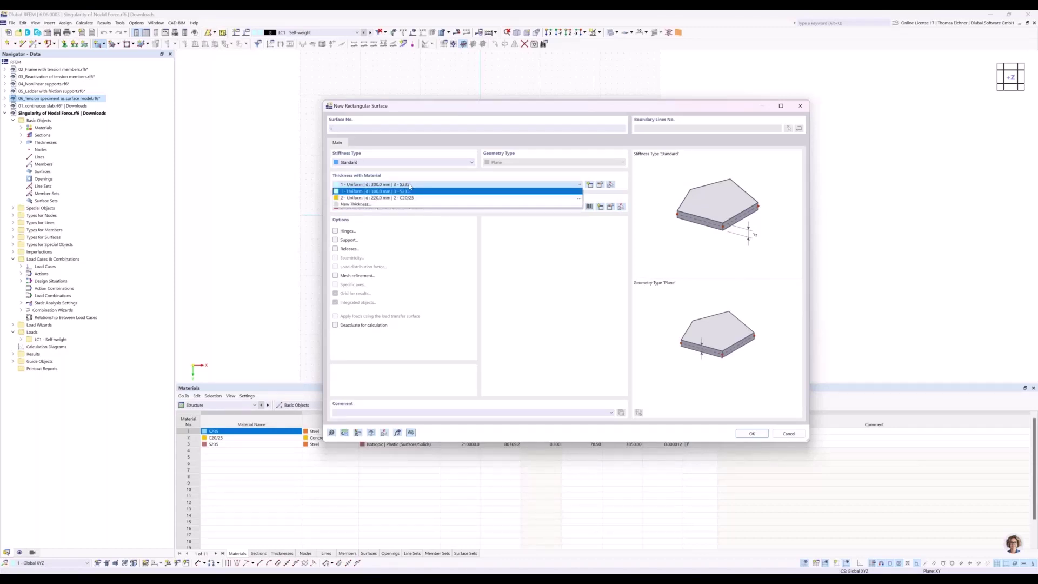
left_click(534, 190)
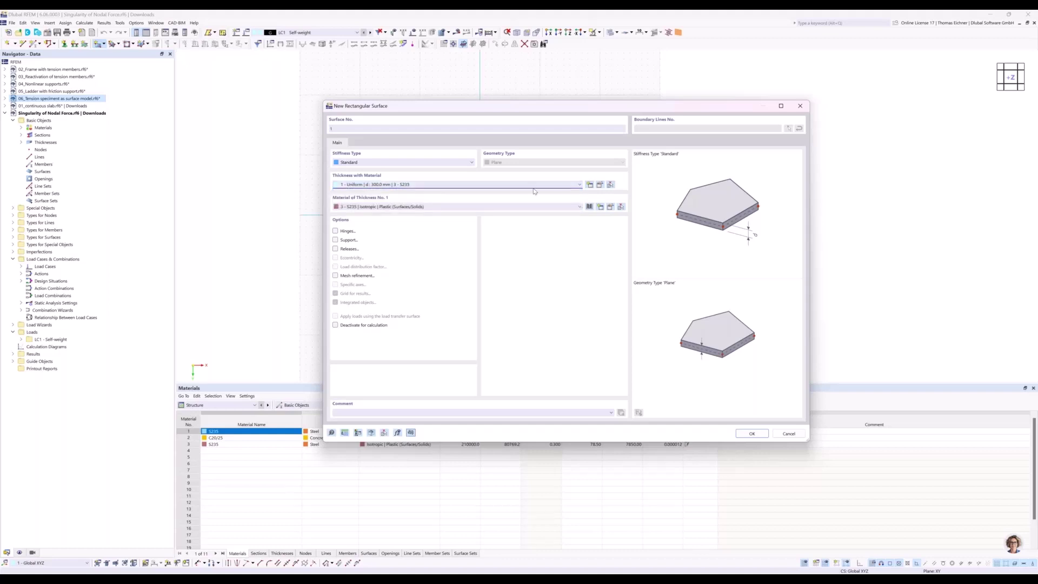
left_click(600, 184)
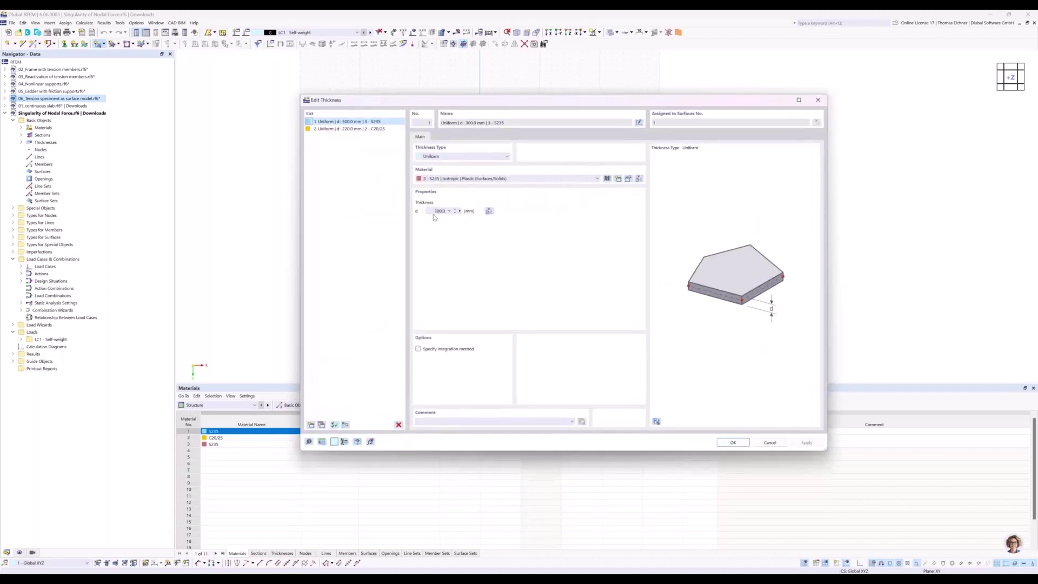
double_click(438, 211)
type("200")
- Add the German DIN EN 1992-1-1 concrete C30/37 from the material library as a new material and assign it to thickness No. 1
left_click(596, 179)
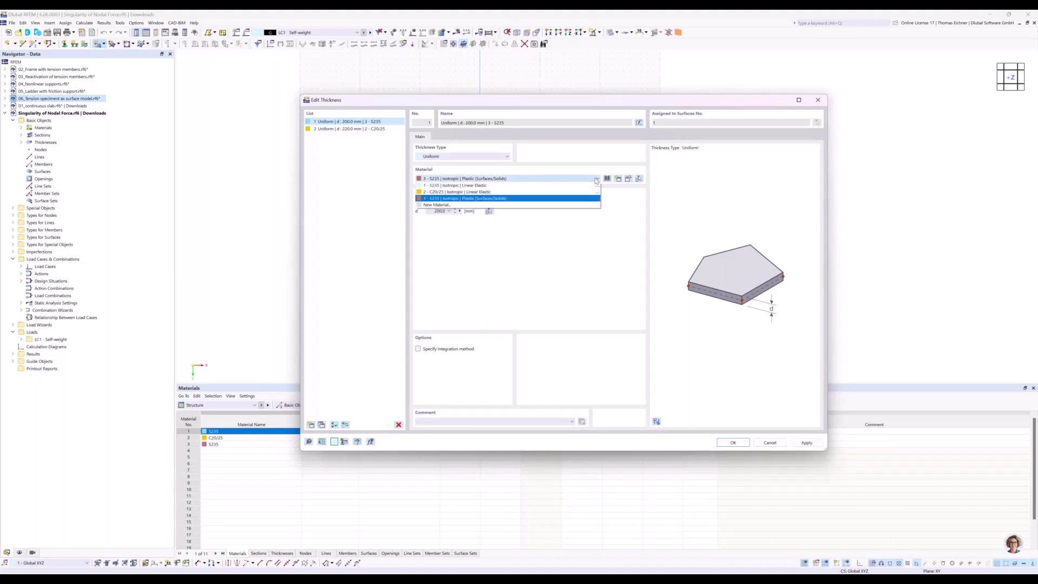
left_click(596, 179)
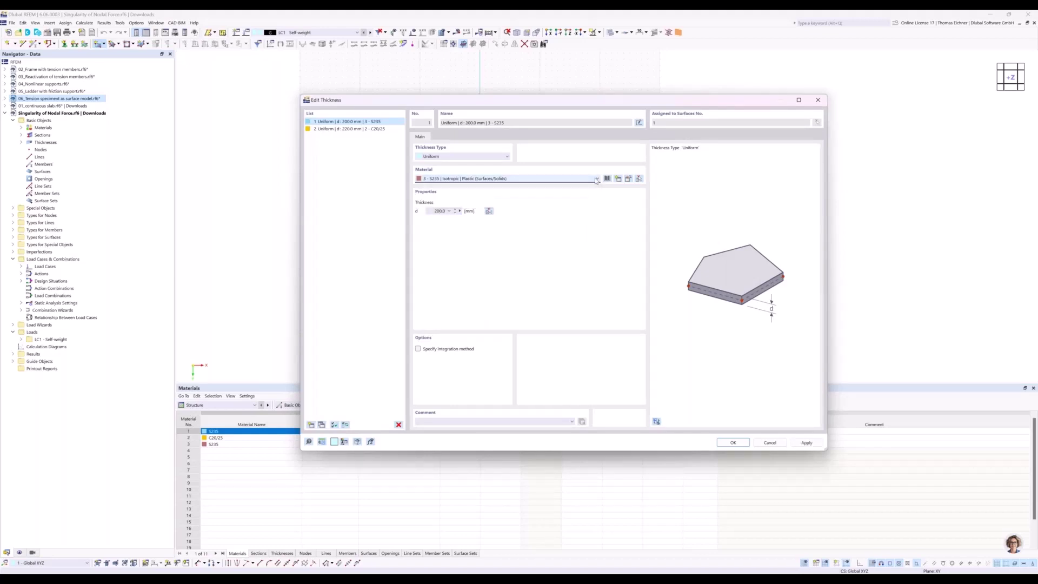
left_click(596, 179)
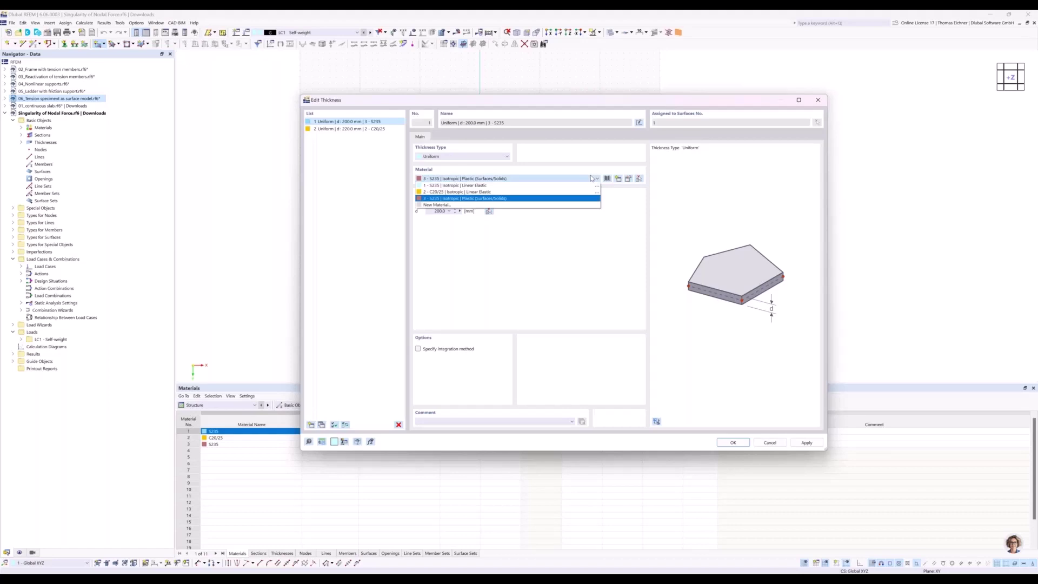
left_click(454, 206)
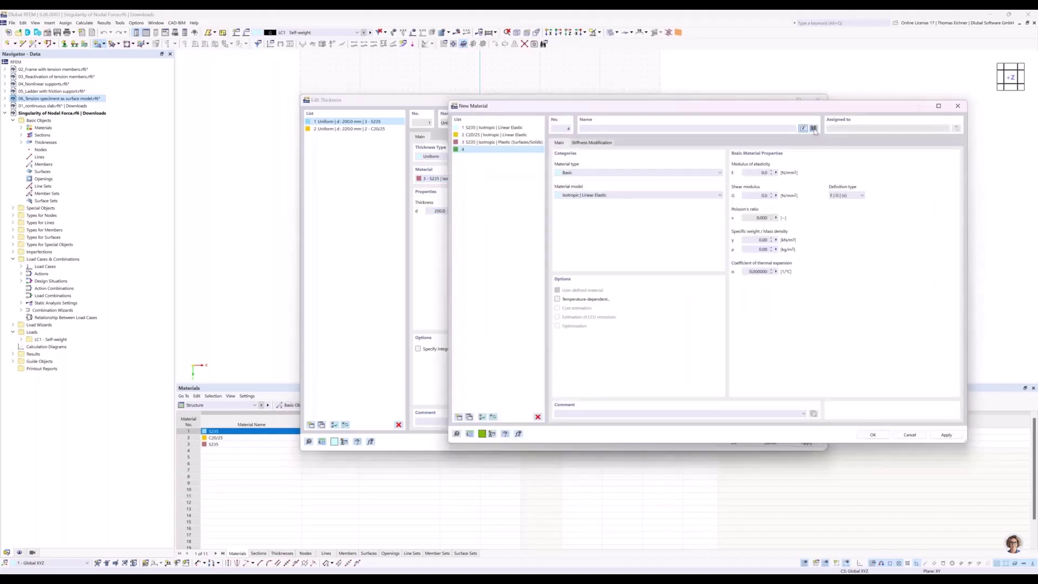
left_click(813, 128)
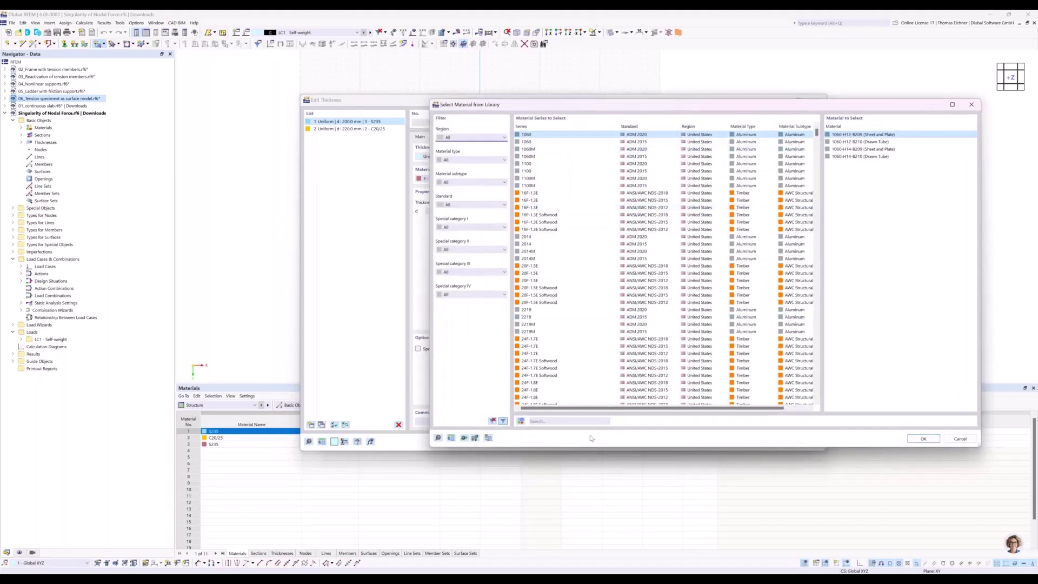
left_click(591, 421)
type("C")
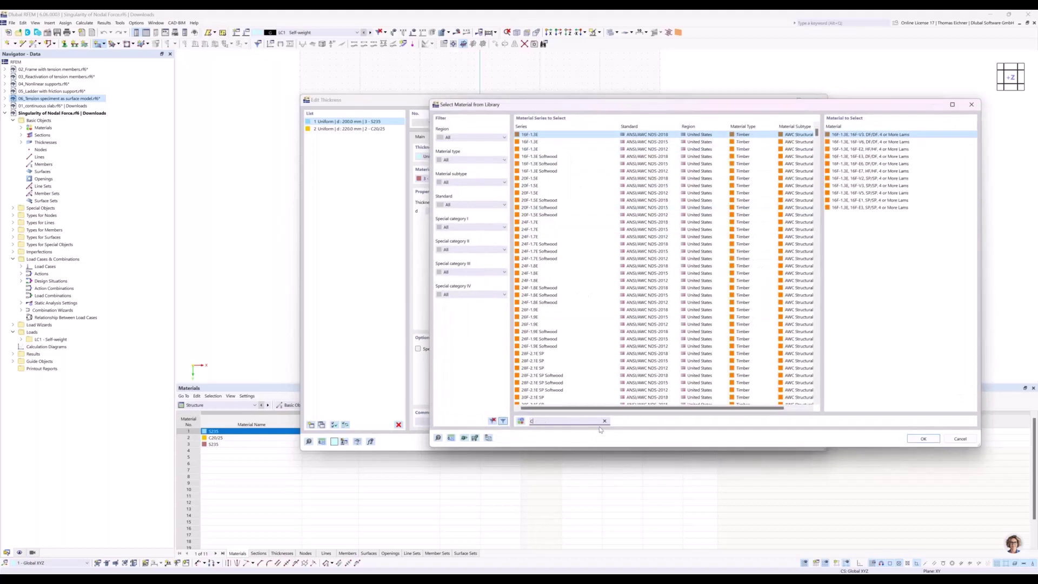
type("30/37")
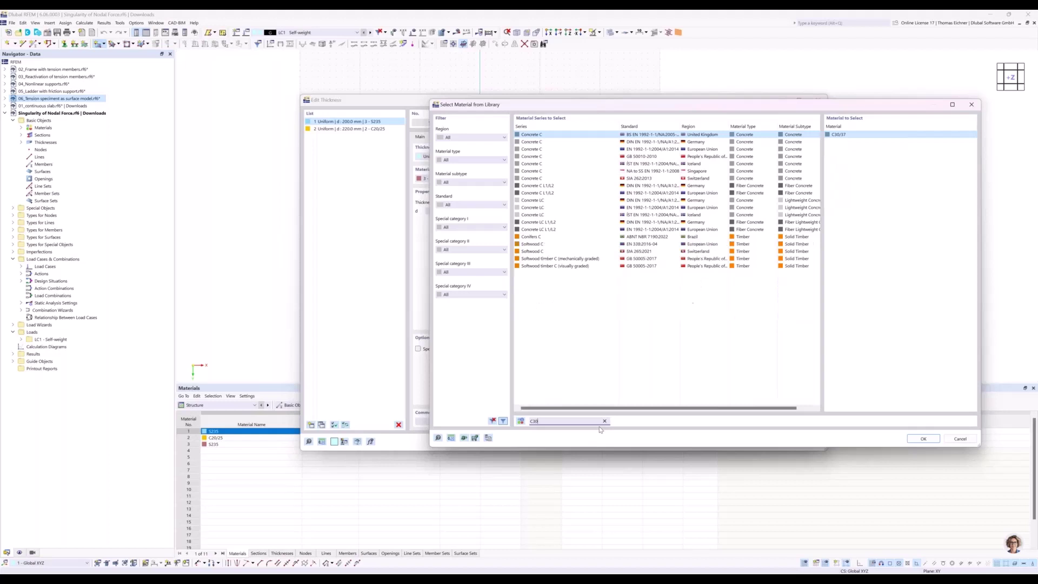
left_click(611, 142)
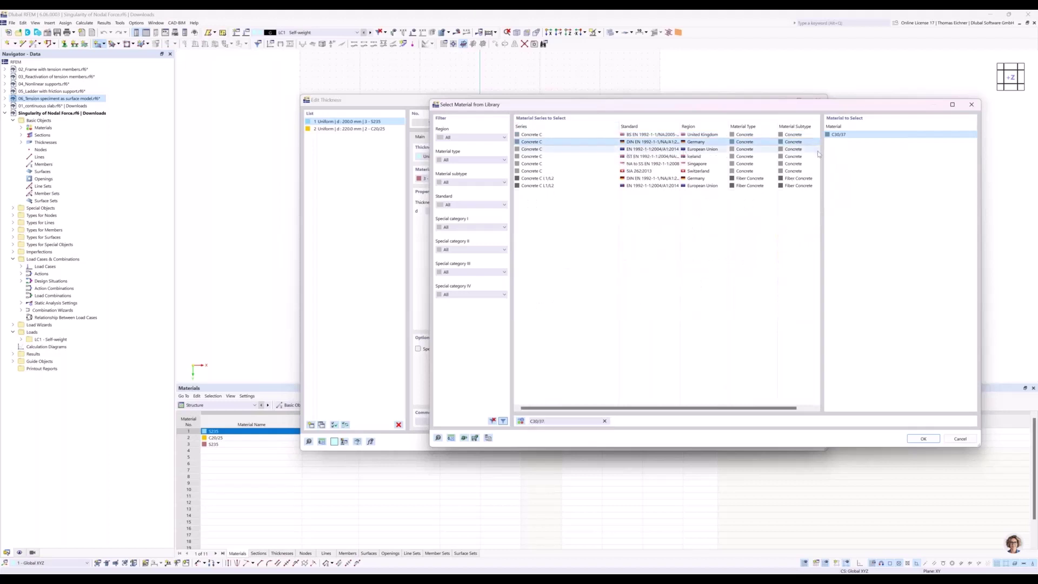
double_click(846, 135)
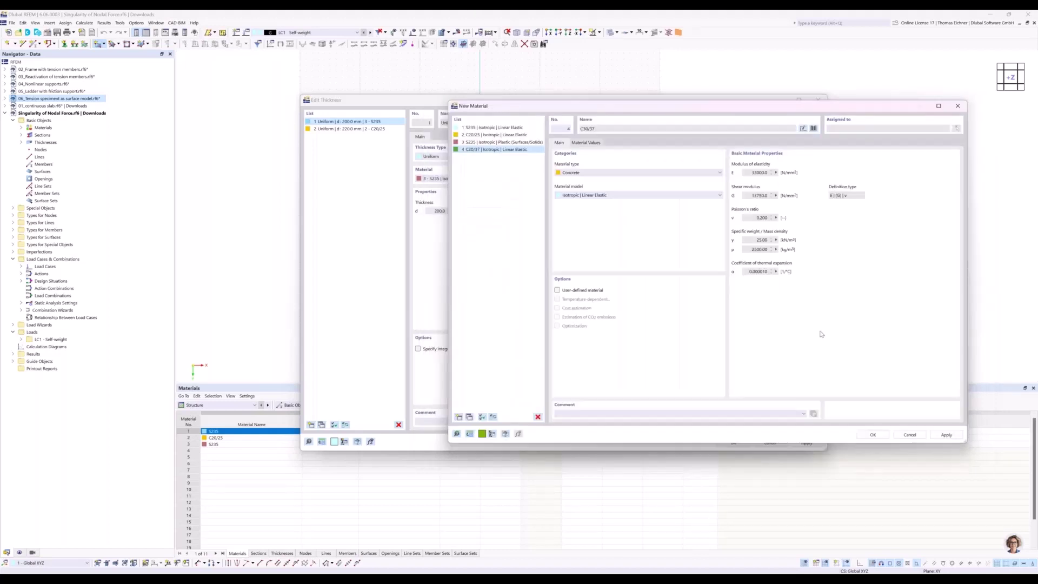
left_click(879, 436)
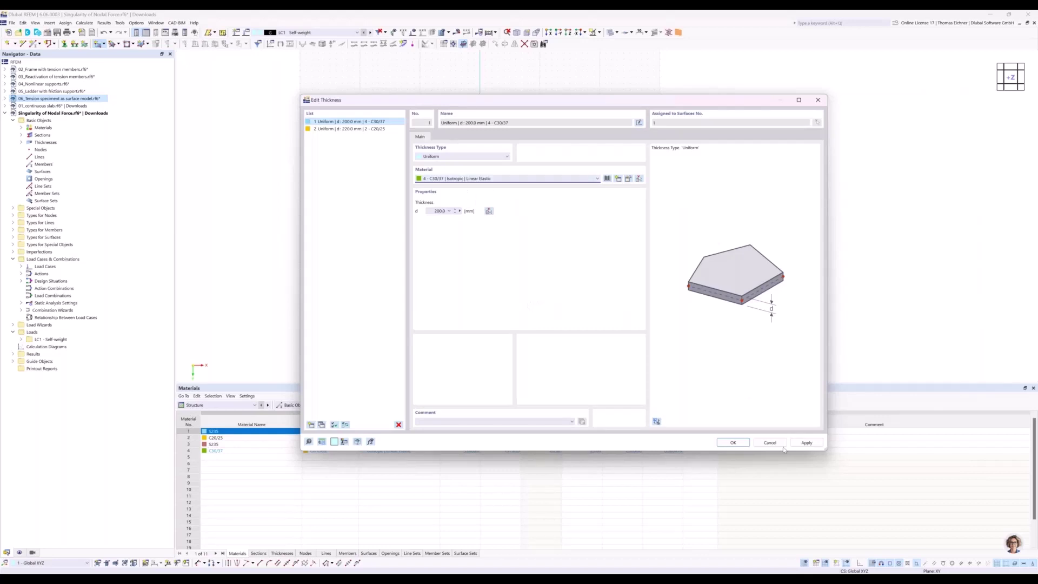
left_click(747, 447)
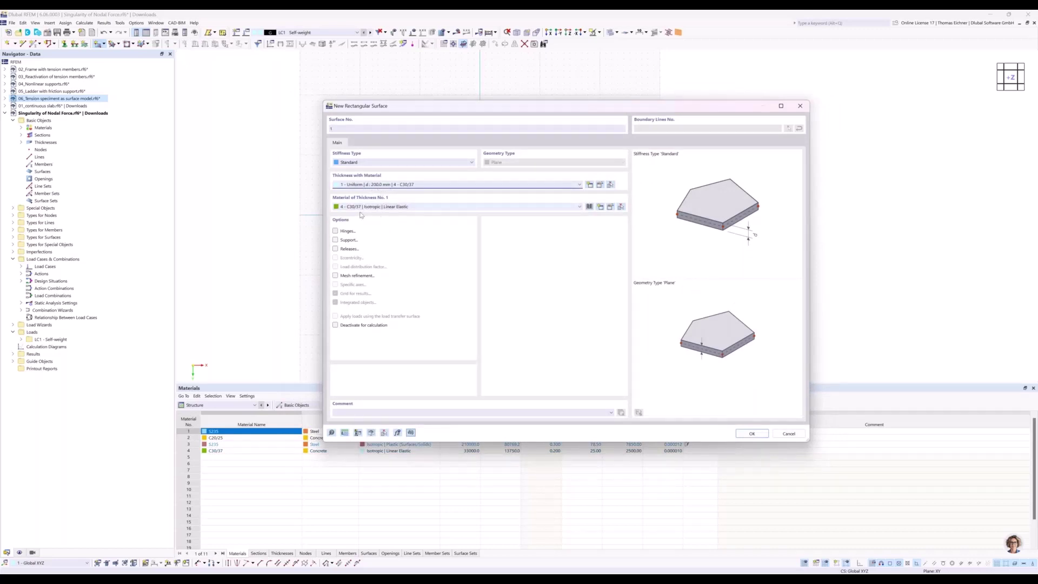
- Draw the rectangular slab surface from the coordinate origin, about 8000 mm in X by 6000 mm in Y
left_click(745, 434)
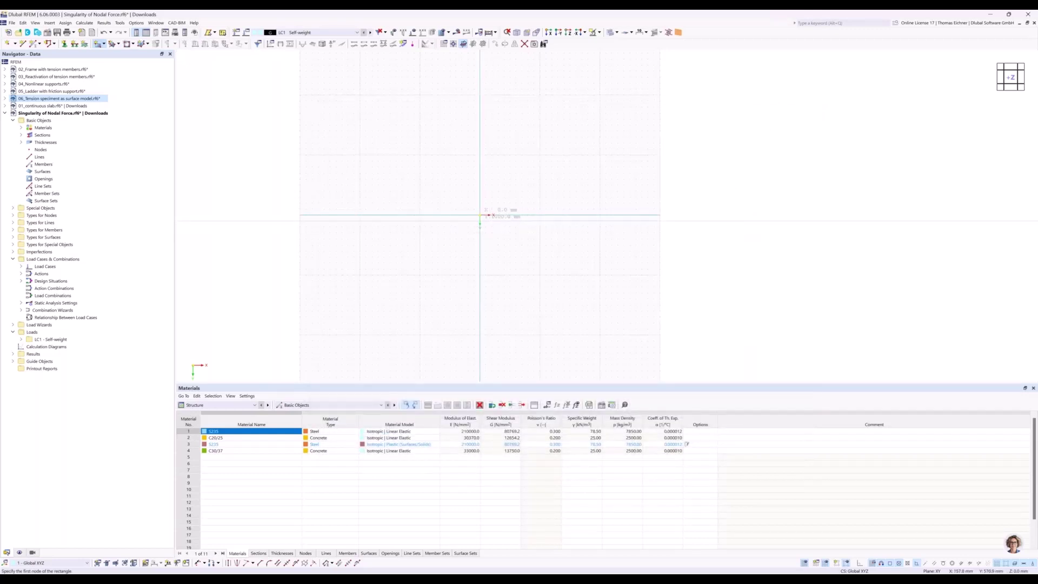
left_click(480, 215)
left_click(527, 250)
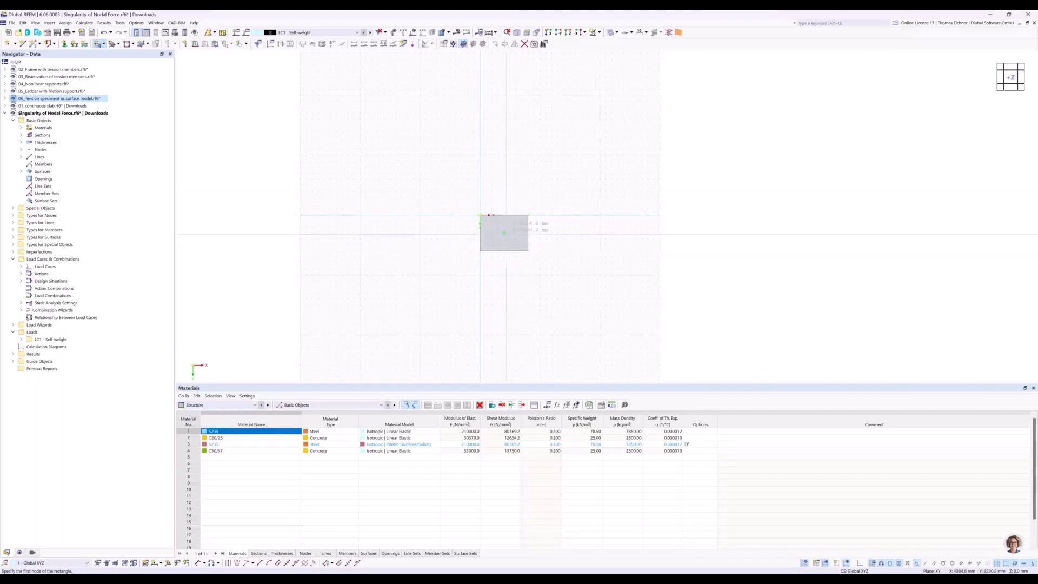
key("Escape")
scroll(505, 239, "up", 3)
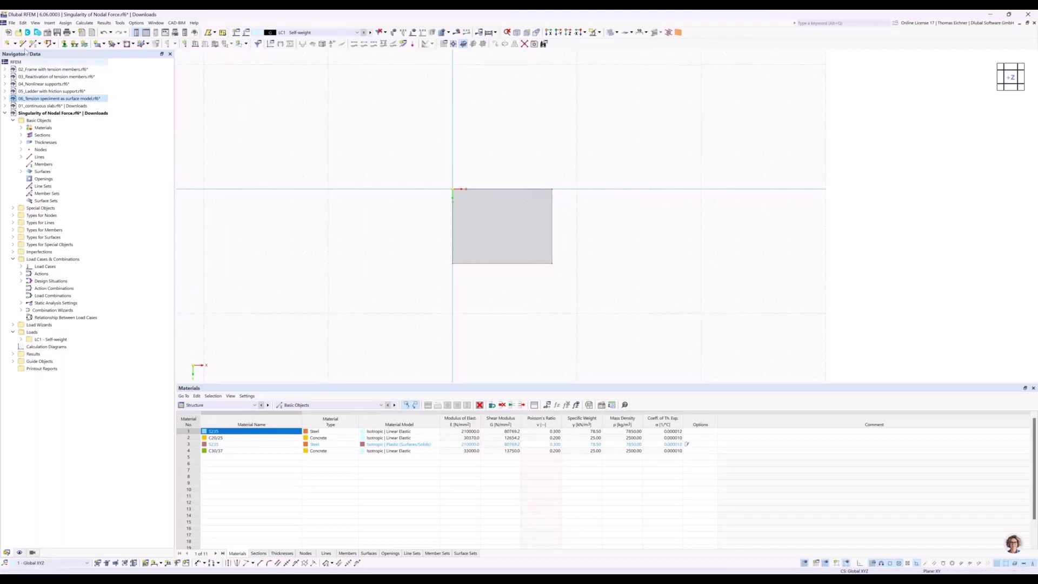
- Place a node at the centre of the slab, at X 4000 mm and Y 3000 mm
left_click(7, 43)
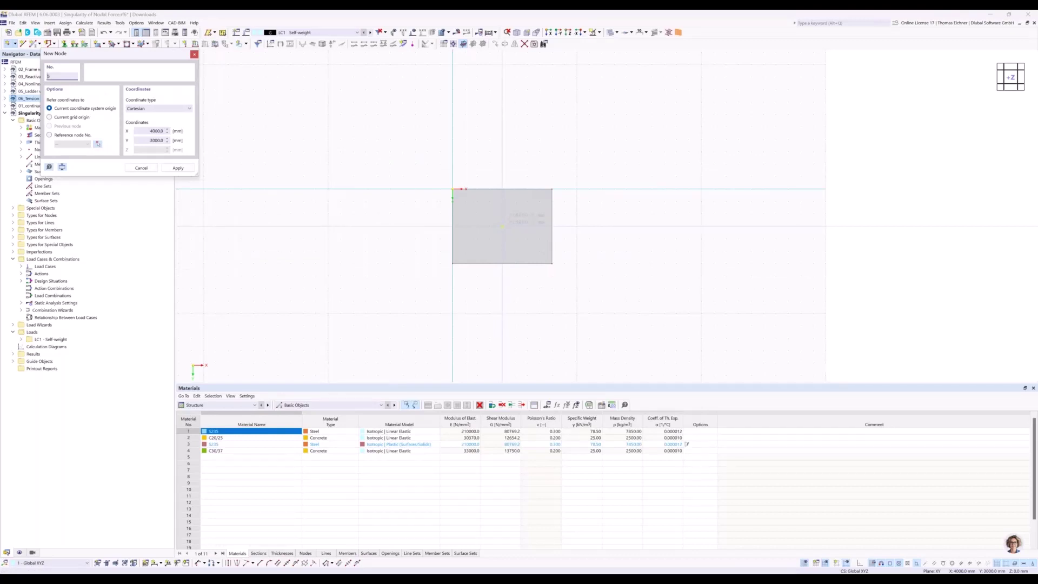
left_click(502, 226)
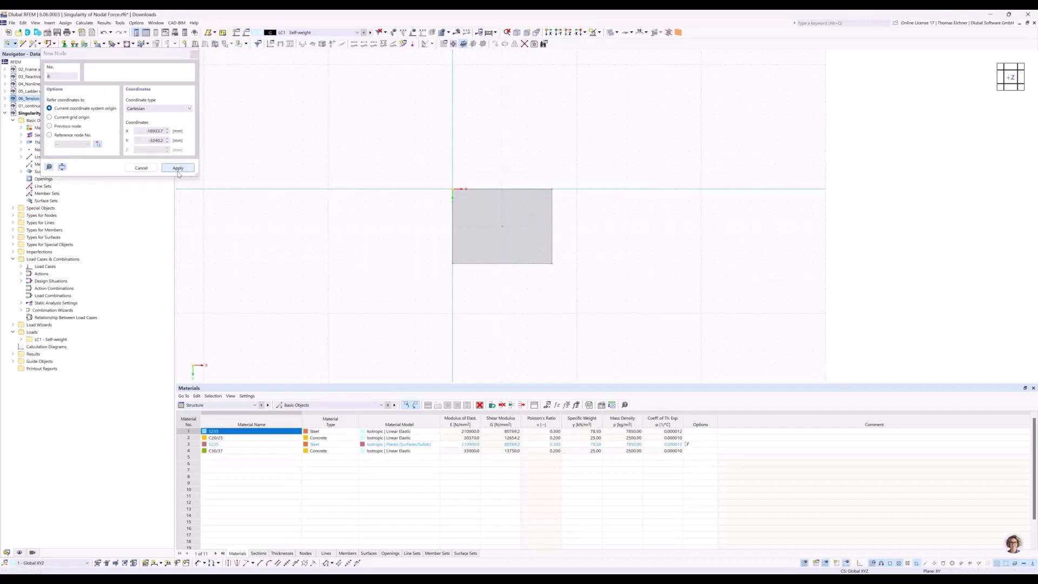
key("Escape")
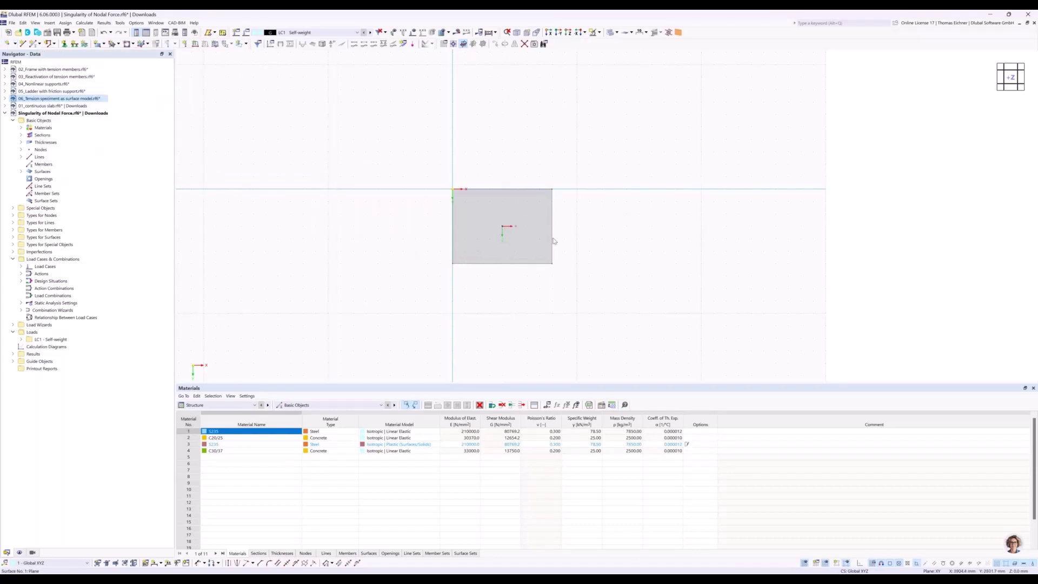
- Apply a nodal force of 100 kN in Z to the slab's centre node in LC1 - Self-weight and check it in the model
scroll(643, 253, "up", 1)
scroll(519, 235, "up", 2)
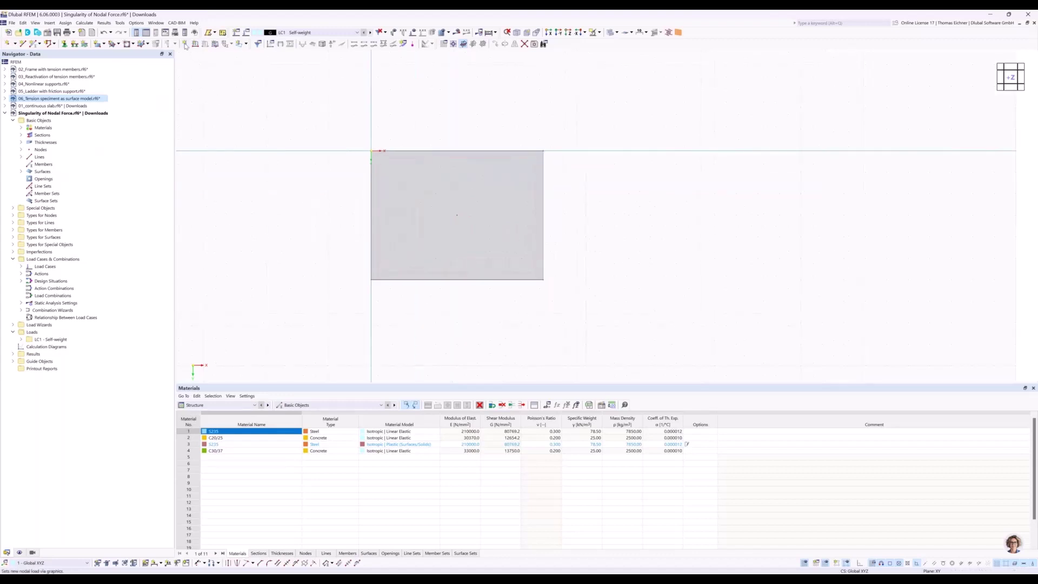
left_click(185, 44)
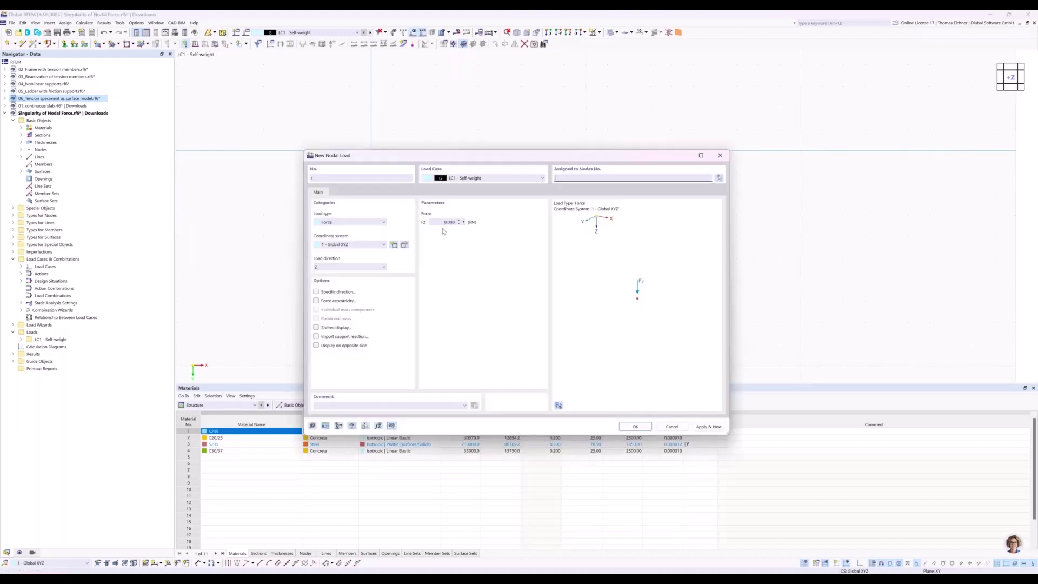
type("100")
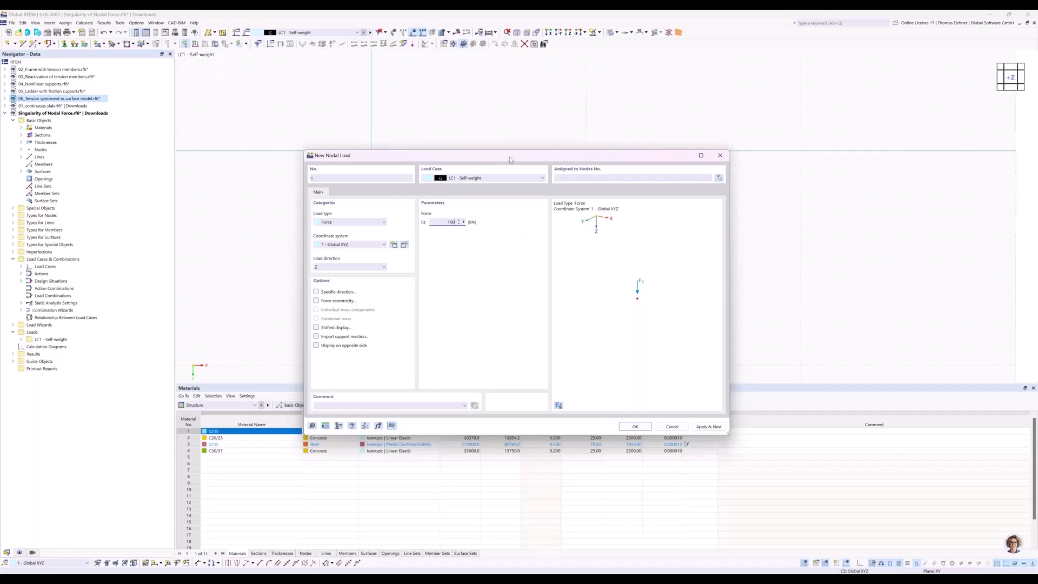
left_click_drag(509, 157, 294, 211)
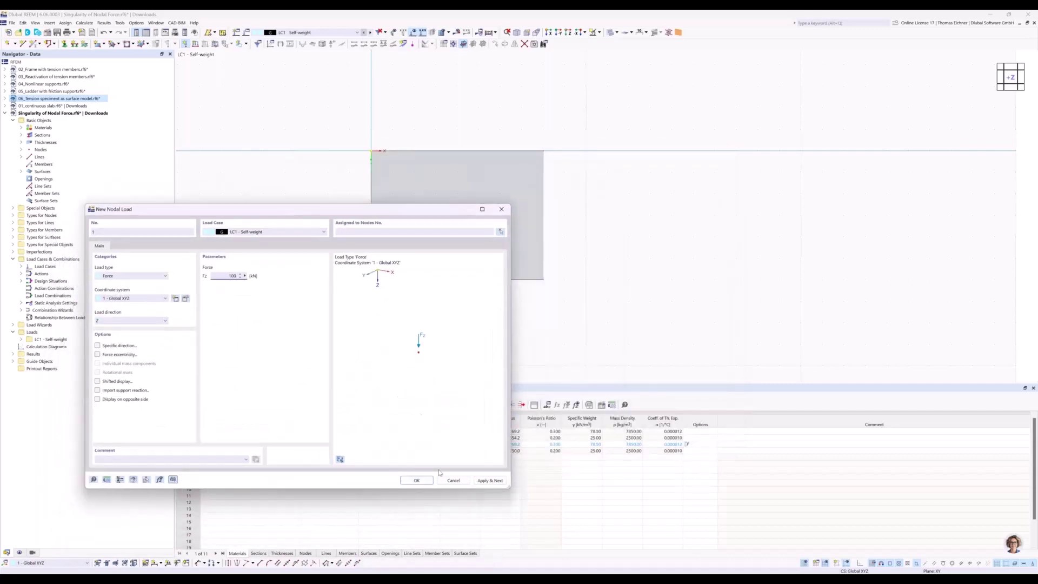
left_click(424, 480)
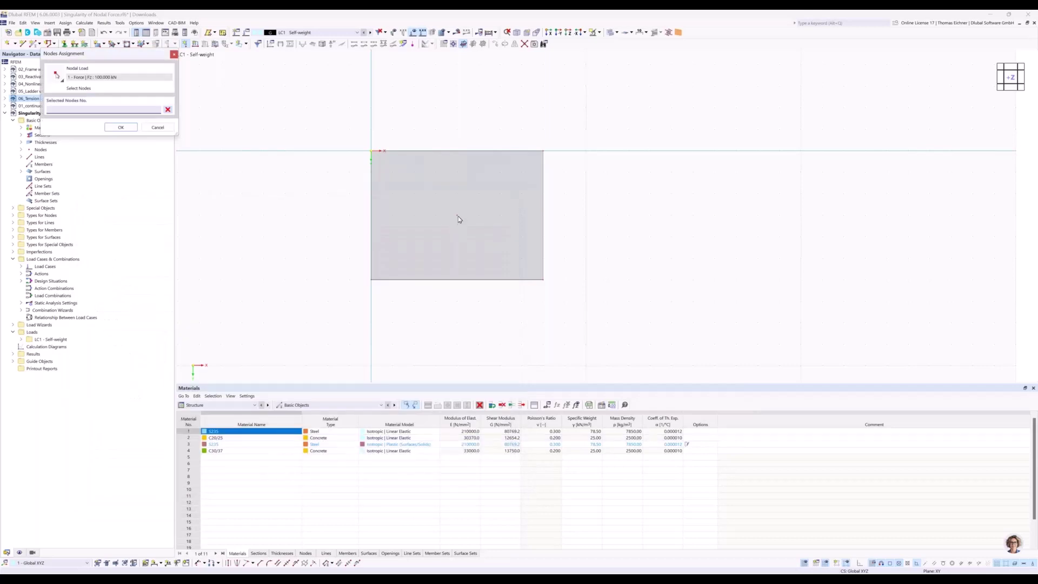
left_click(459, 217)
left_click(121, 127)
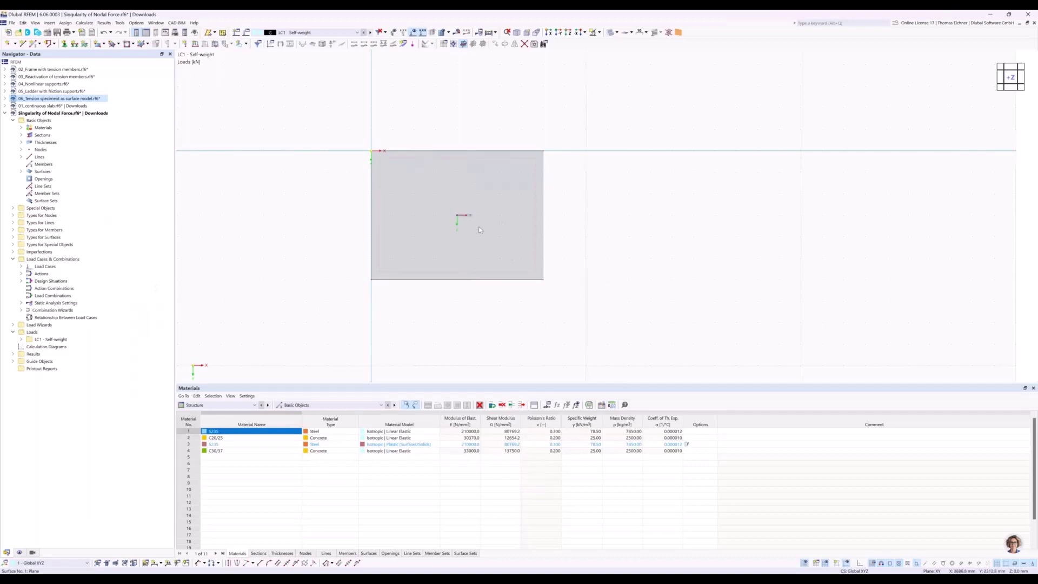
mouse_move(550, 294)
middle_mouse_down("ctrl")
mouse_move(538, 216)
mouse_move(547, 295)
middle_mouse_up("ctrl")
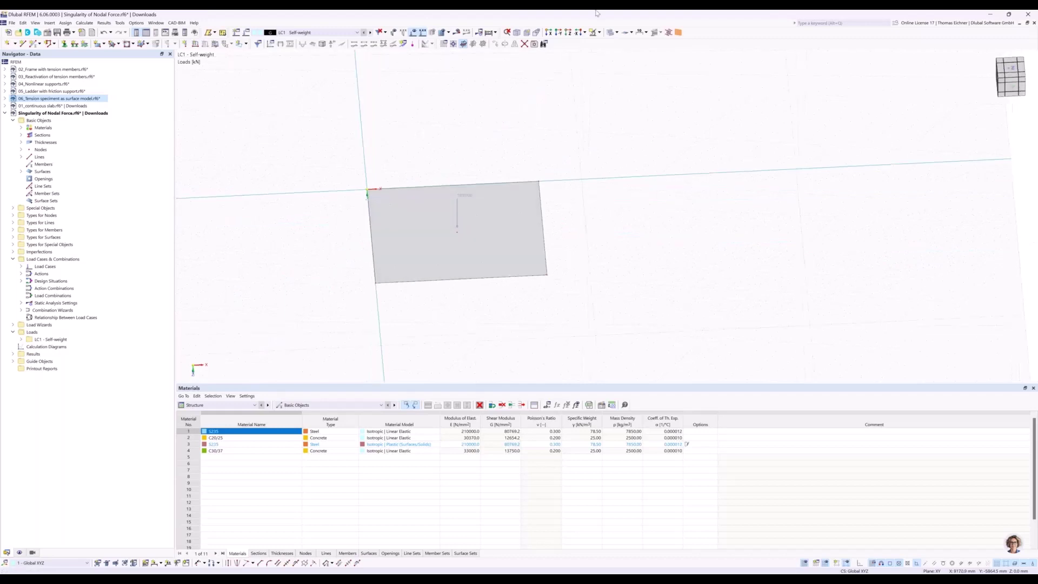
left_click(574, 33)
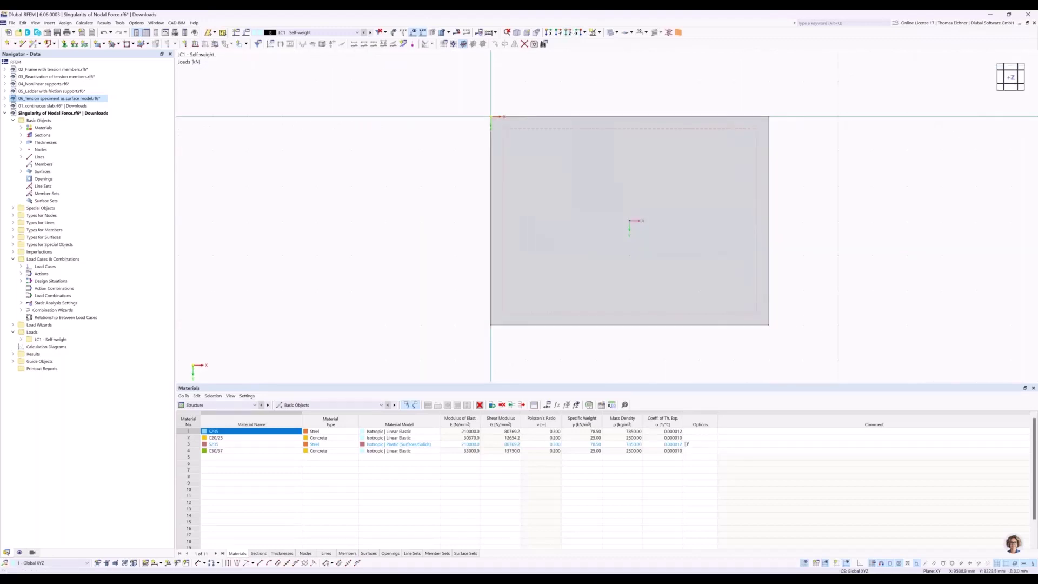
- Assign the hinged line support to all four edges of the rectangular surface
middle_click_drag(826, 228, 718, 233)
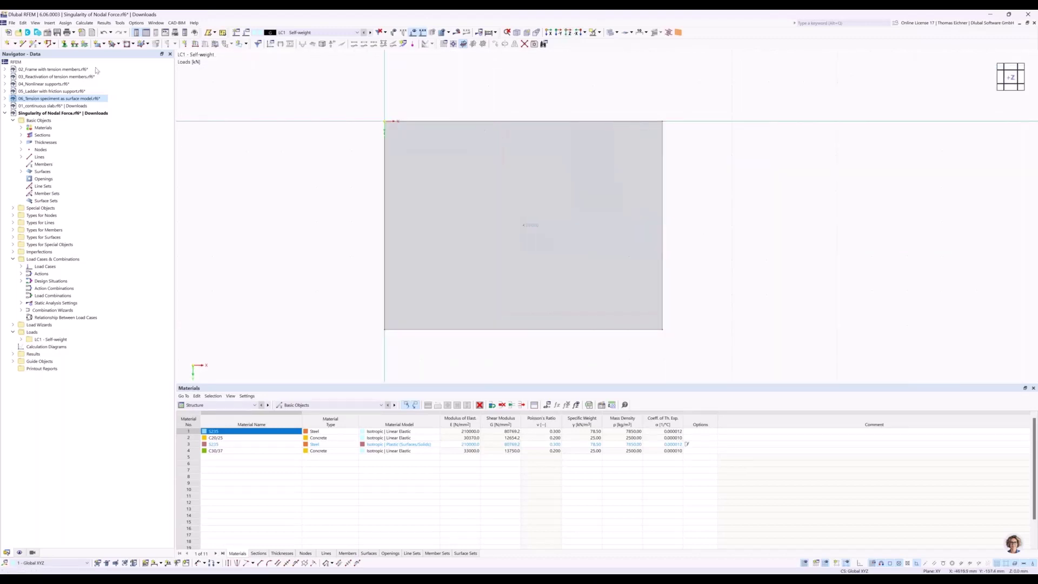
left_click(75, 44)
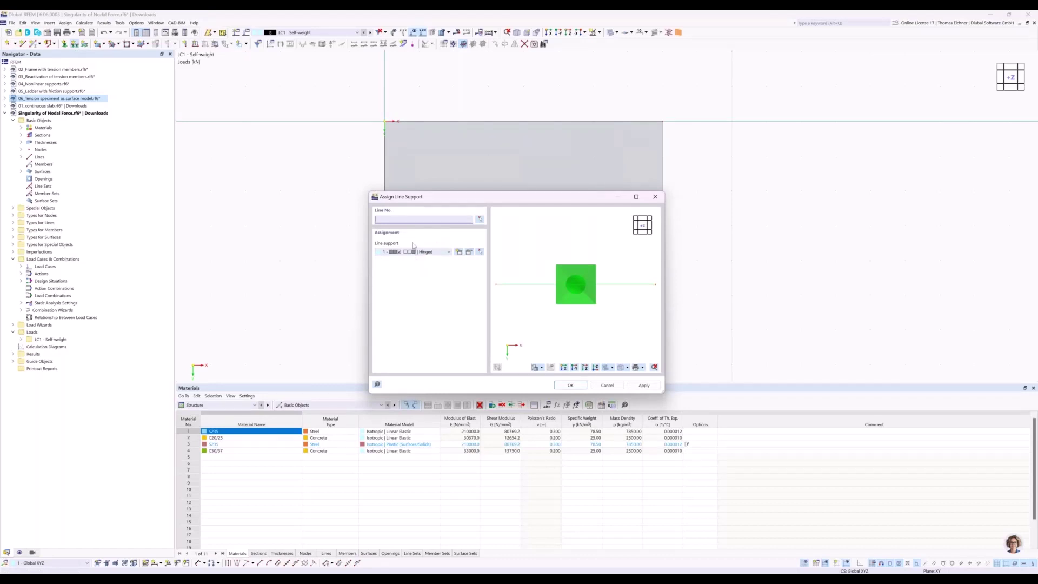
left_click(570, 386)
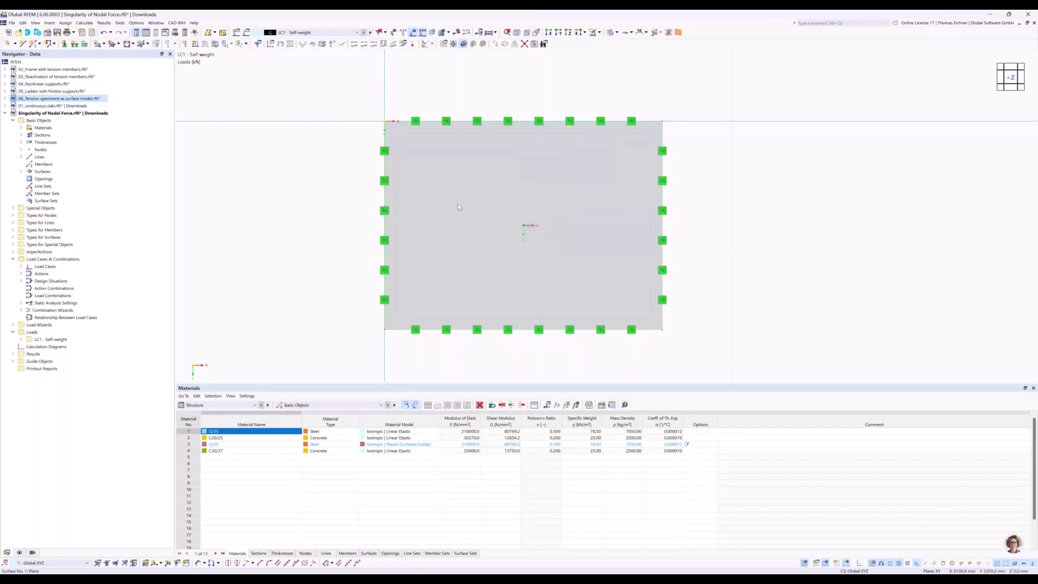
- Select the surface with its line supports and set up a move/copy operation that creates copies in 3 steps
scroll(459, 207, "down", 1)
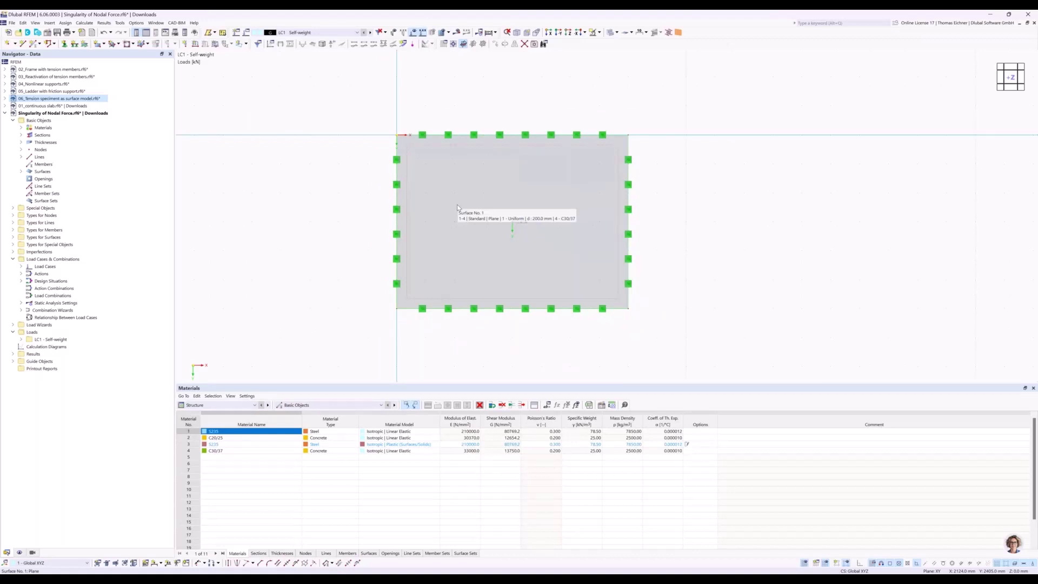
scroll(457, 207, "down", 1)
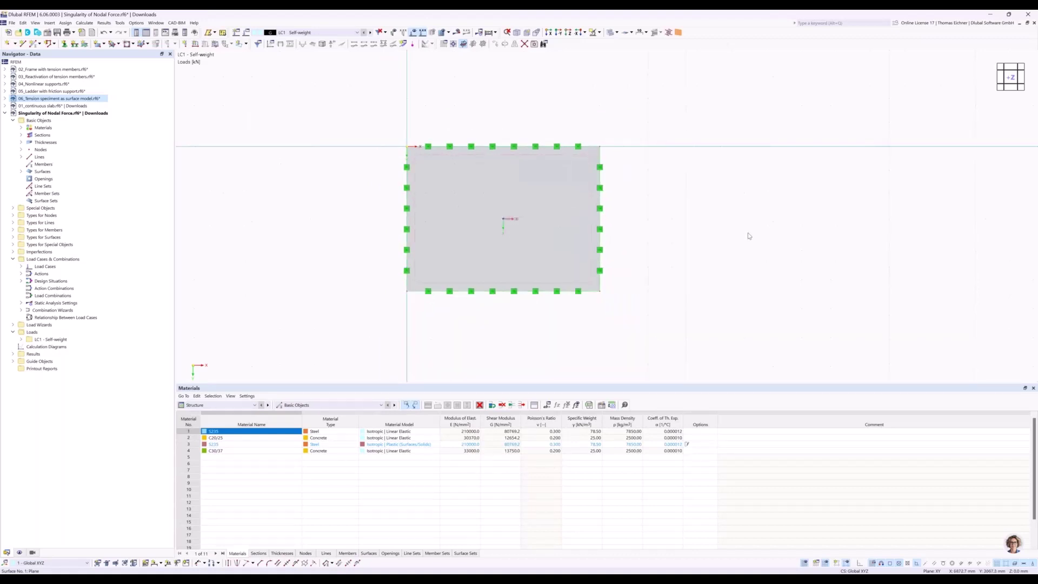
left_click_drag(347, 329, 672, 145)
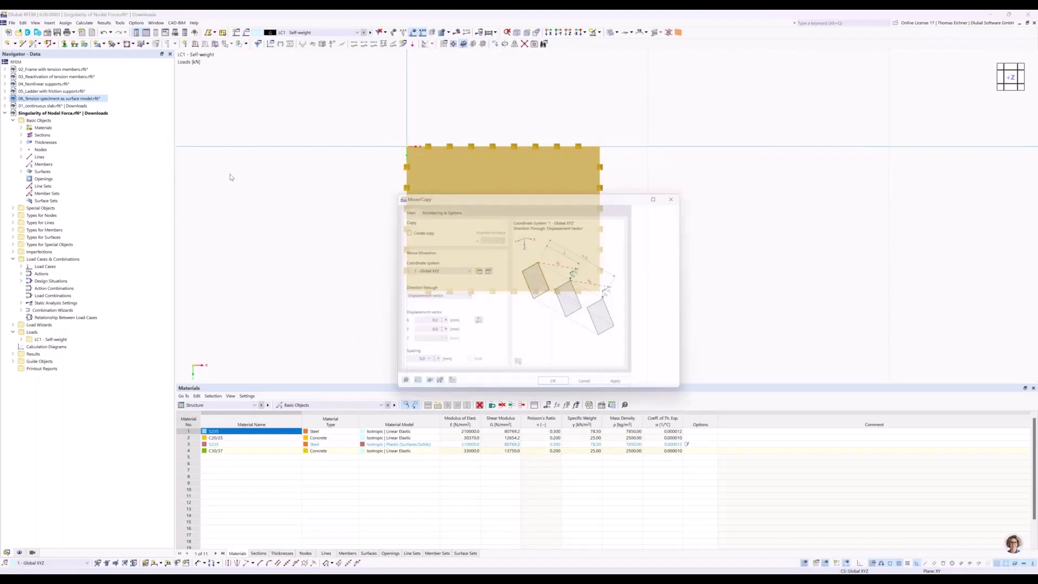
left_click(493, 237)
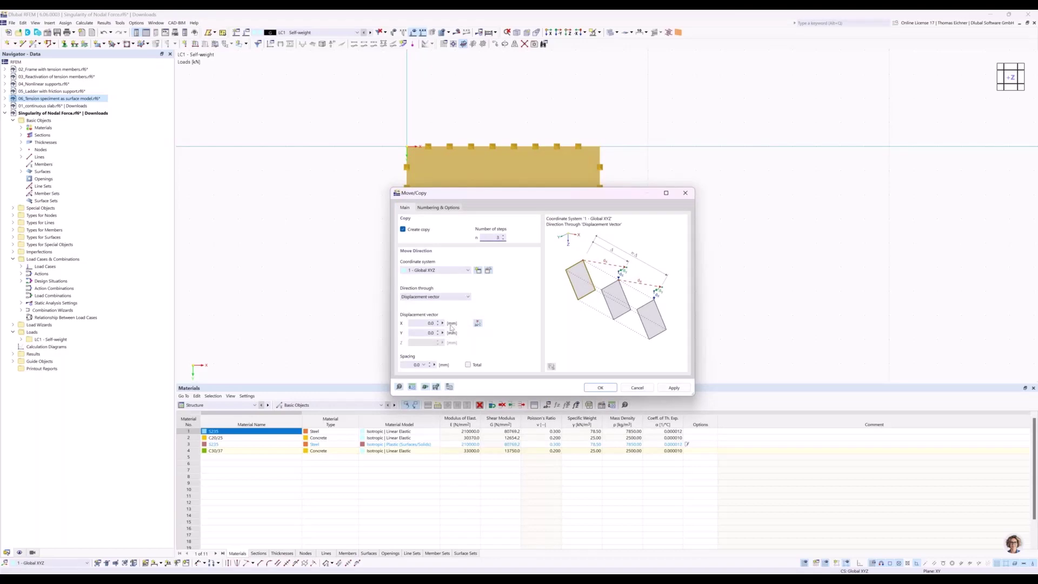
- Change the model's length unit to metres
left_click(412, 388)
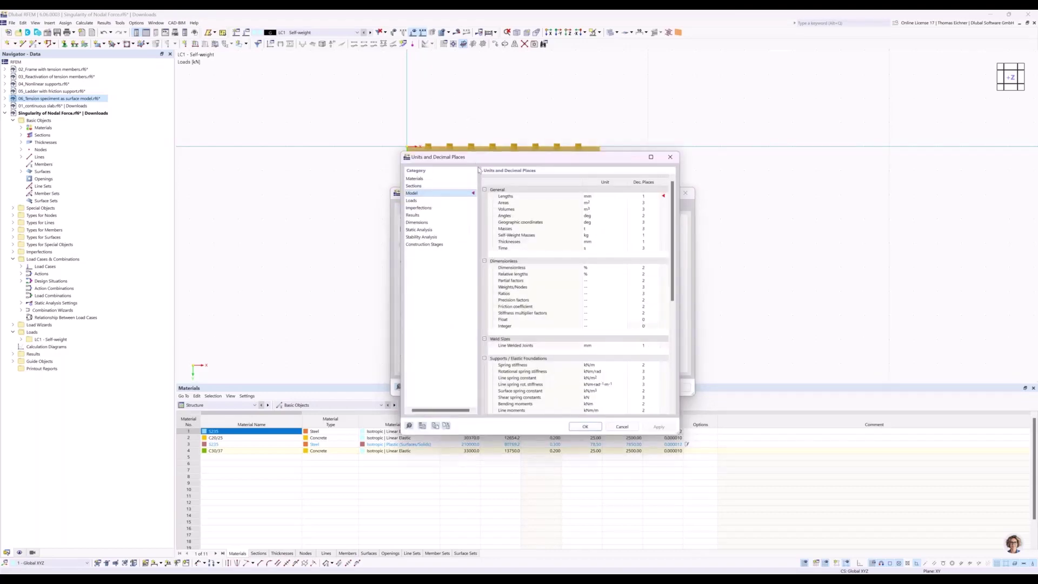
left_click(663, 210)
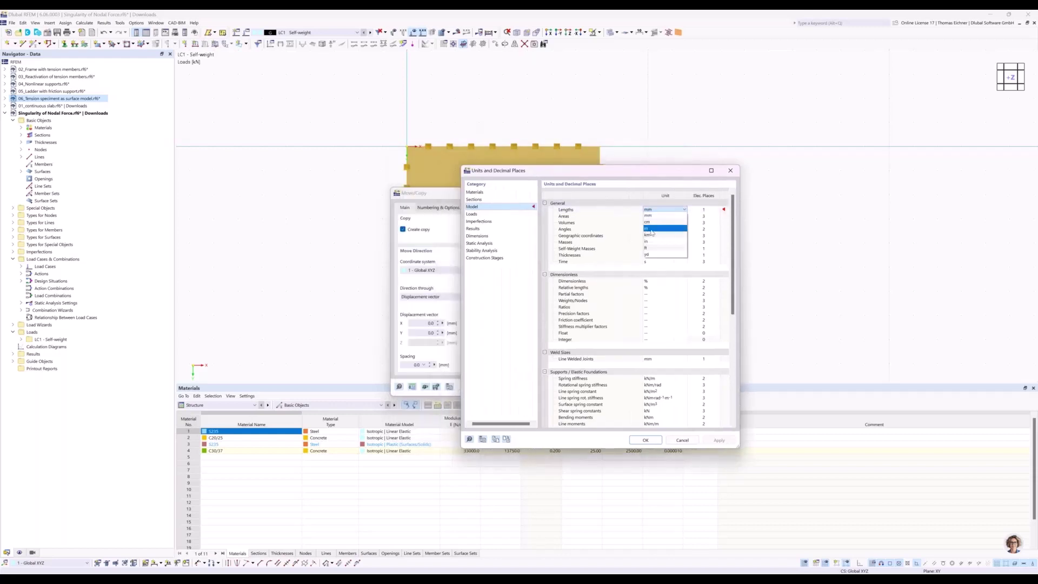
left_click(652, 229)
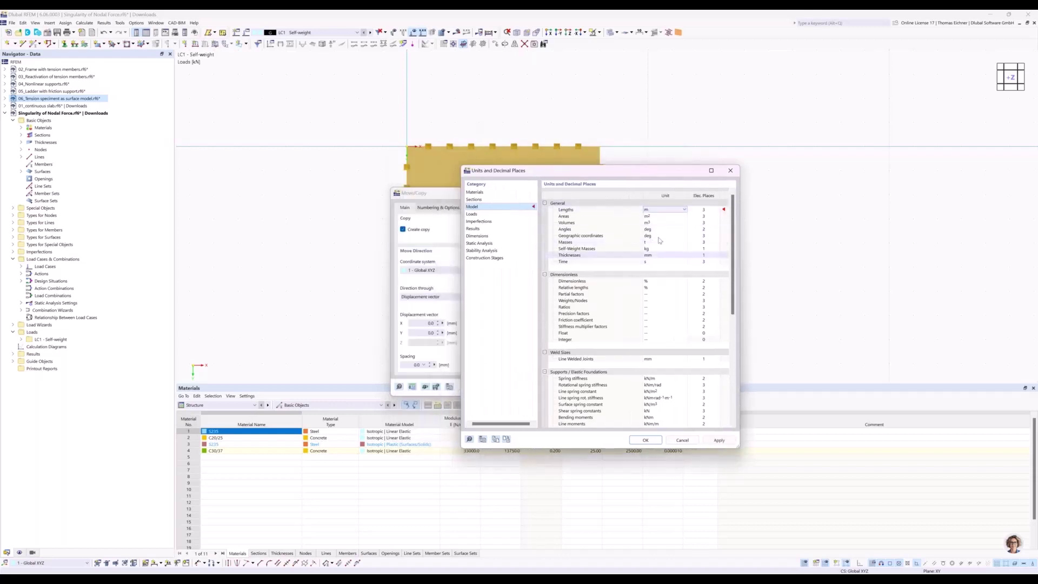
left_click(646, 440)
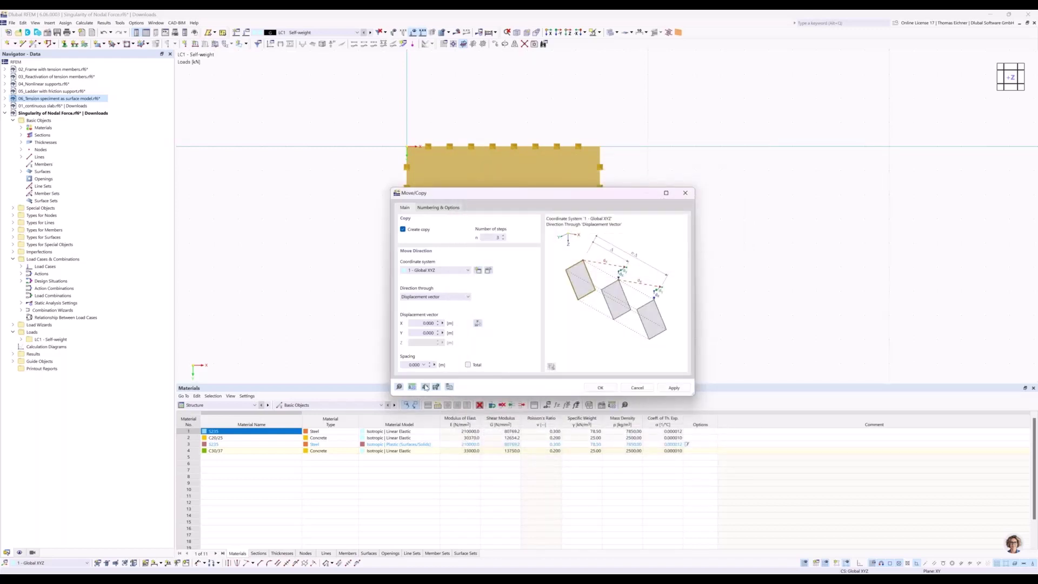
- Copy the supported surface with a displacement of 10 m in X
left_click(422, 323)
type("10")
left_click(597, 388)
scroll(614, 312, "down", 3)
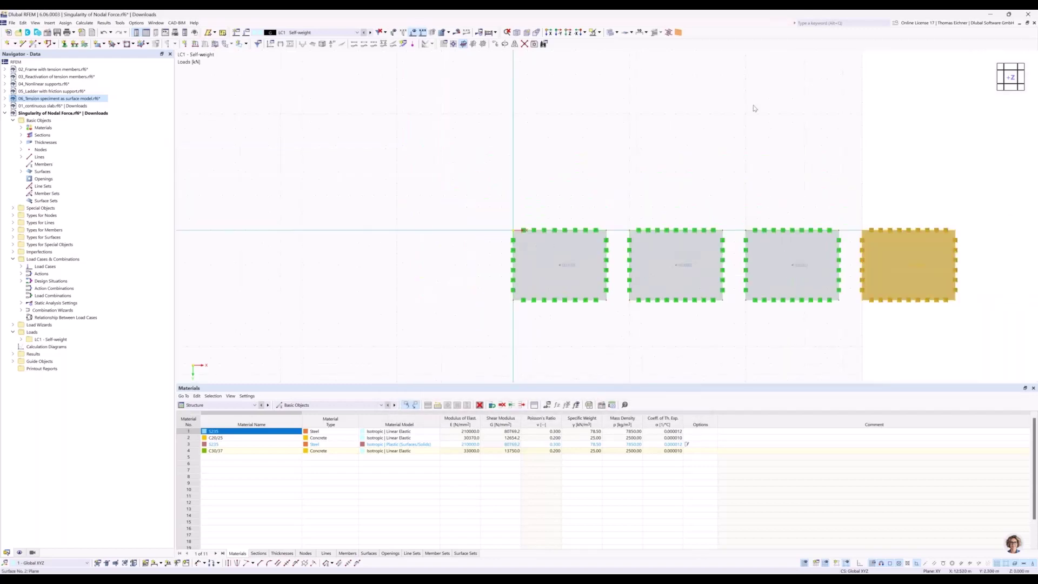
middle_click_drag(663, 111, 622, 163)
scroll(631, 110, "down", 2)
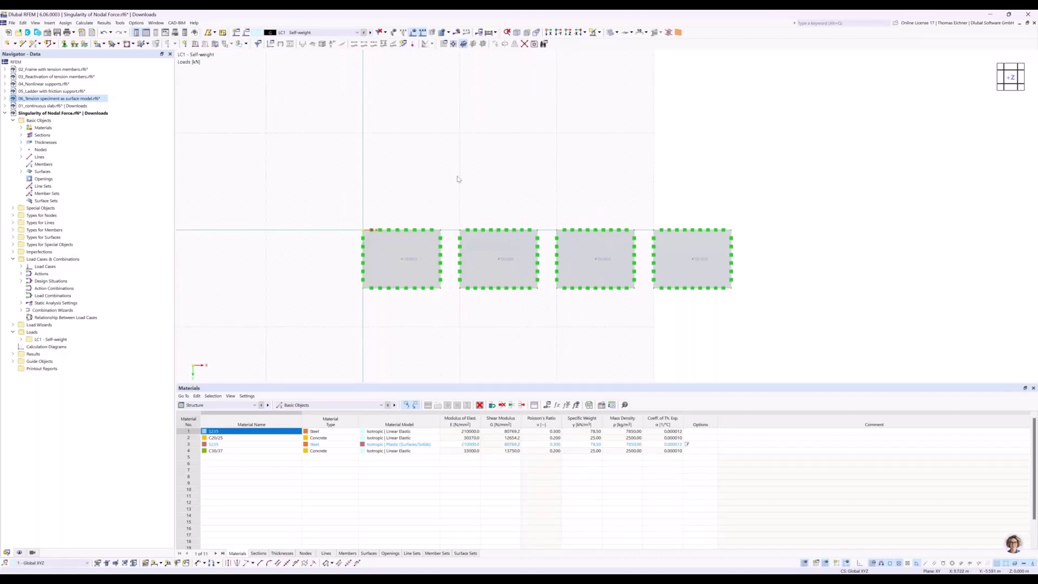
- Hide the grid in the model view
left_click(19, 553)
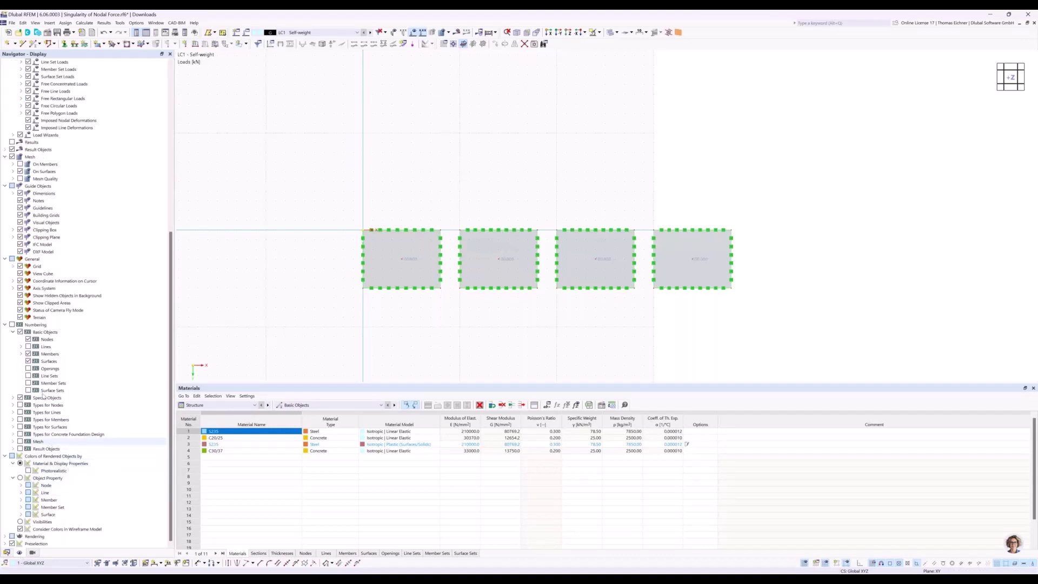
left_click(20, 266)
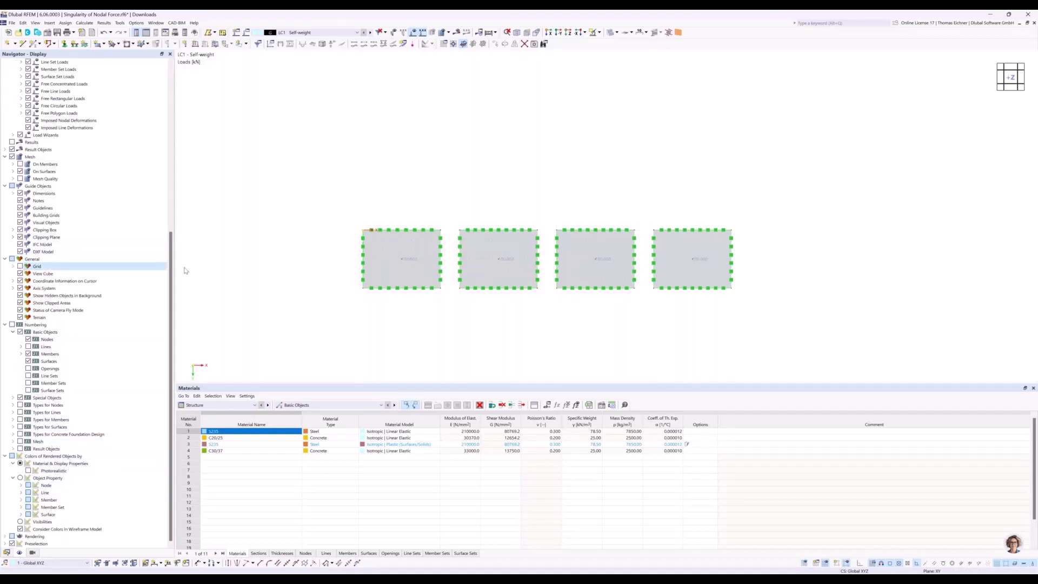
scroll(397, 188, "down", 1)
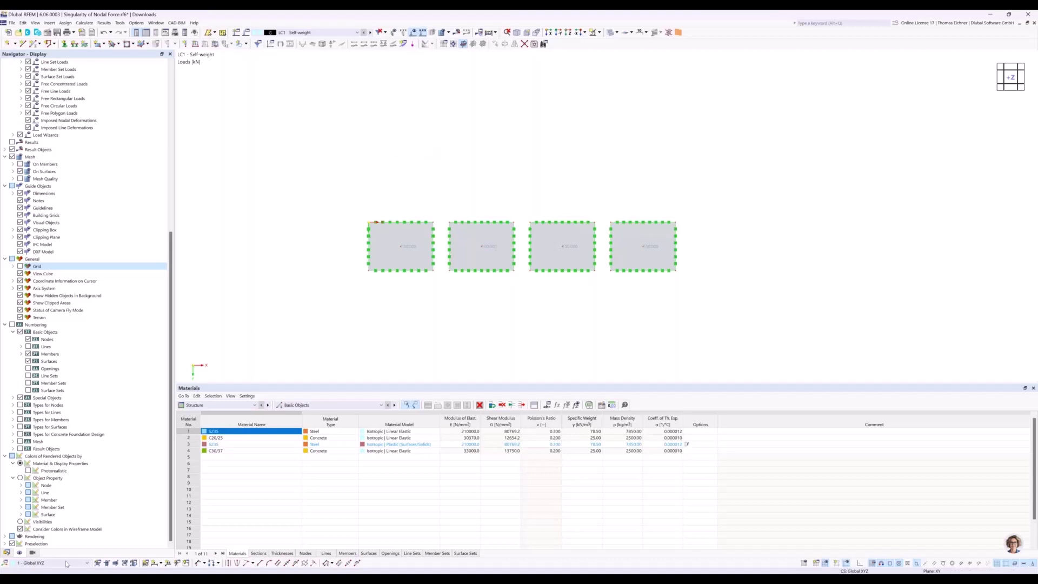
- Create a new surface mesh refinement and add three more to the list, for four in all
left_click(7, 552)
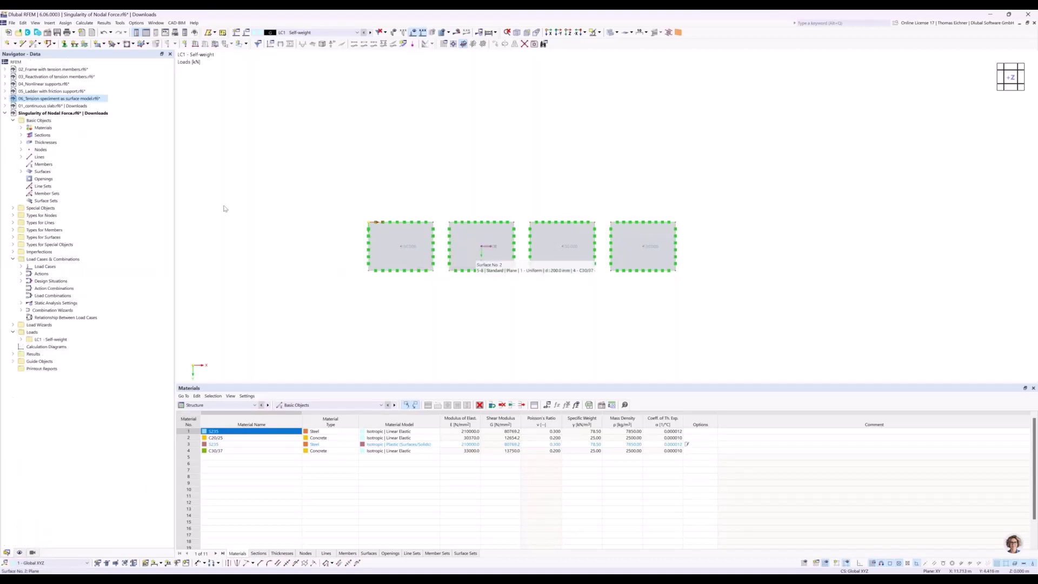
left_click(13, 238)
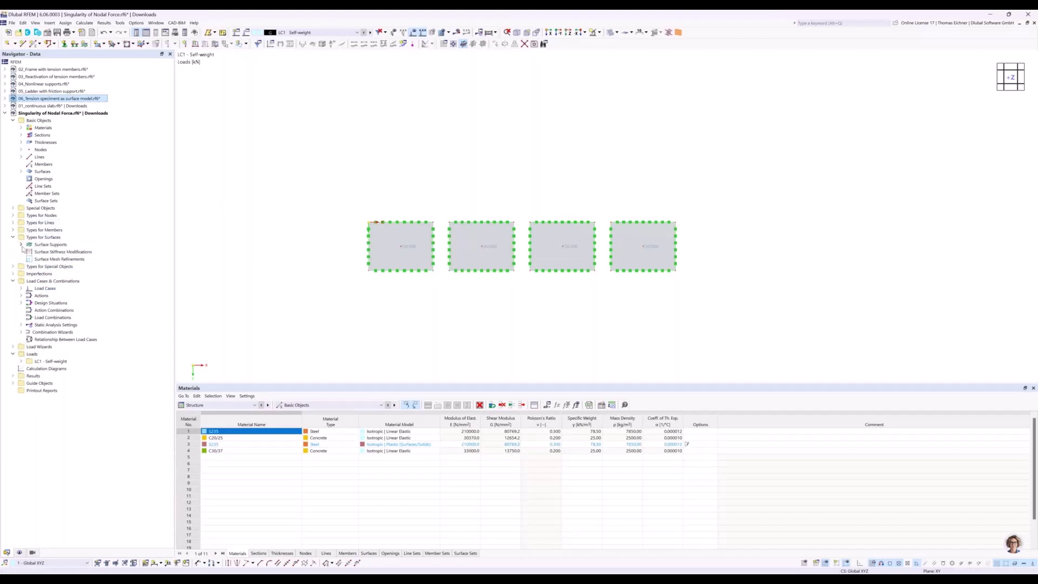
left_click(55, 263)
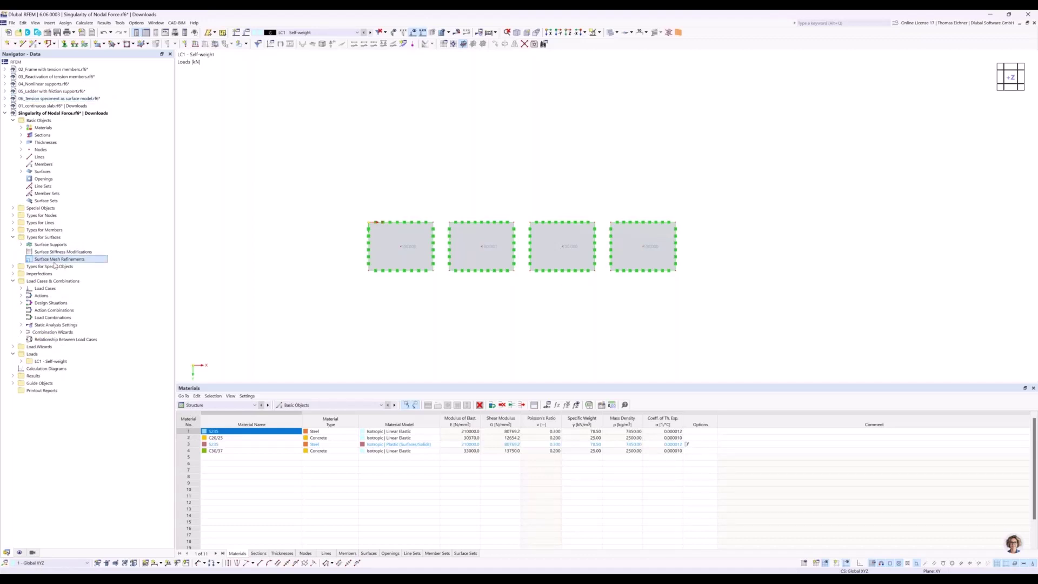
double_click(54, 260)
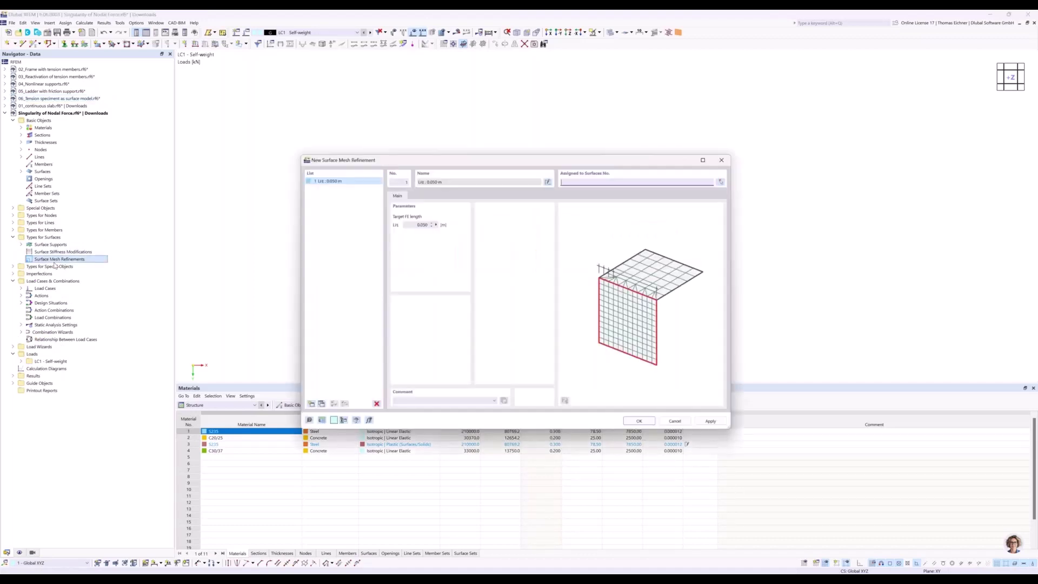
left_click(317, 408)
left_click(317, 408)
left_click(317, 408)
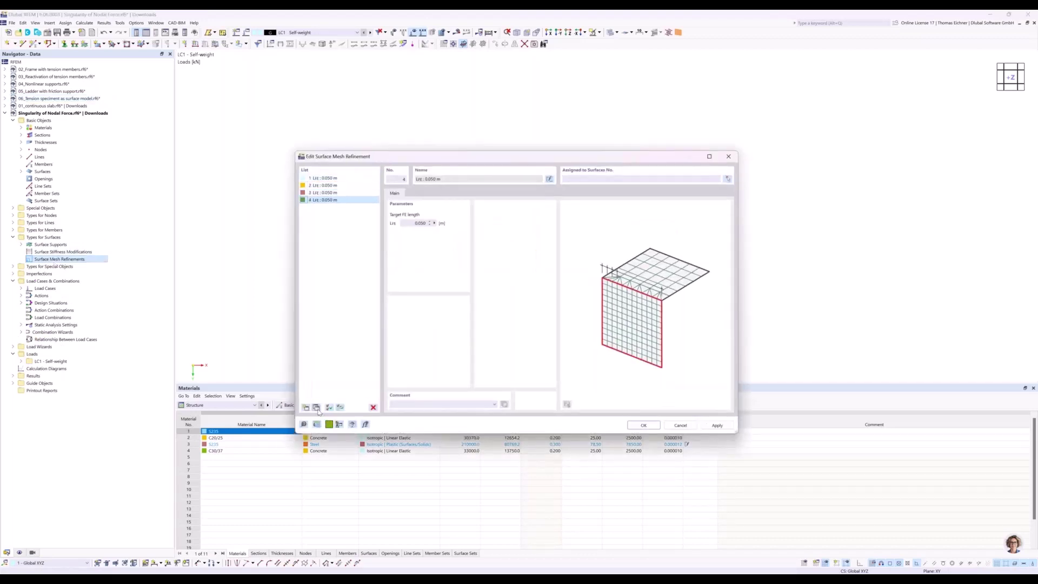
- Set the target FE length to 2 m for mesh refinement 1 and 1 m for mesh refinement 2
left_click(329, 178)
double_click(404, 223)
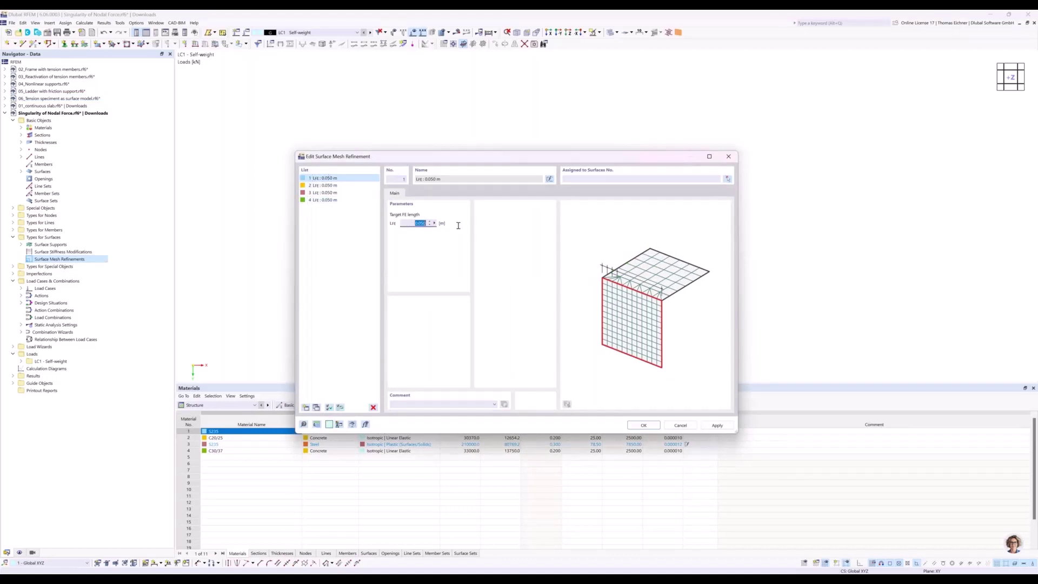
type("2")
left_click(327, 185)
double_click(409, 223)
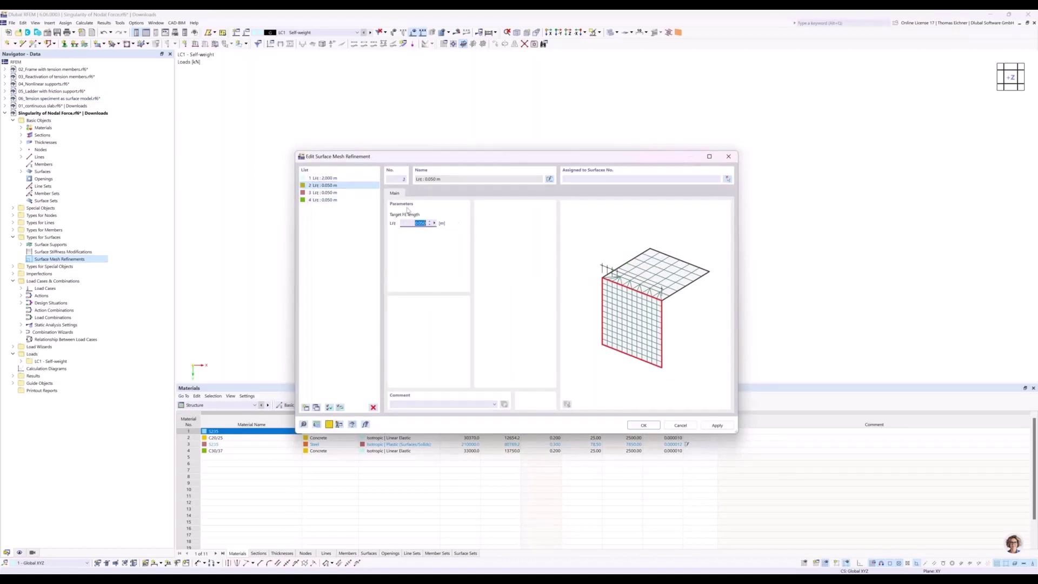
type("1")
- Set the target FE length of mesh refinement 3 to 0.5 m
left_click(327, 194)
double_click(411, 223)
type("0.5")
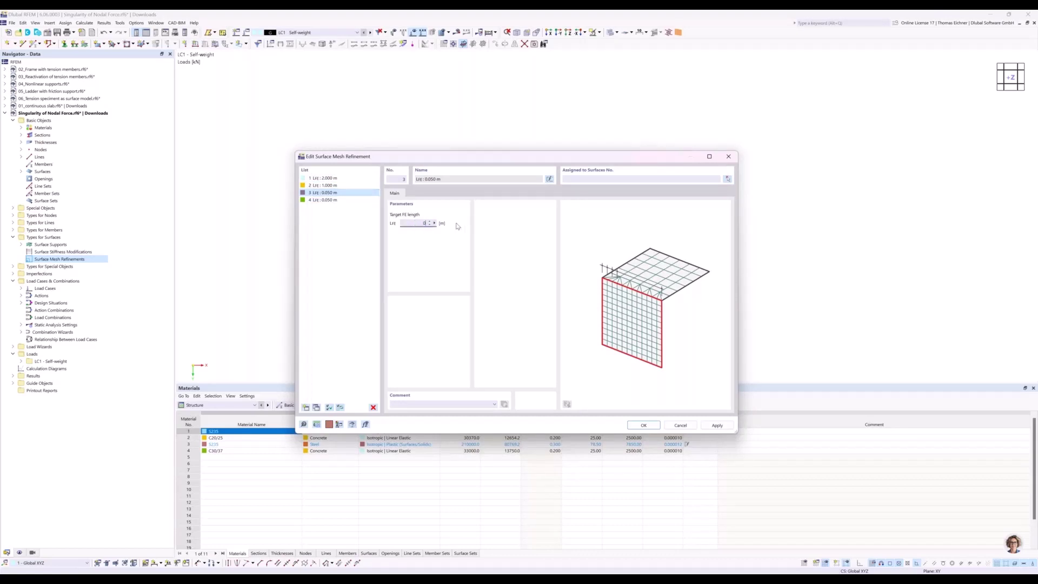
left_click(327, 200)
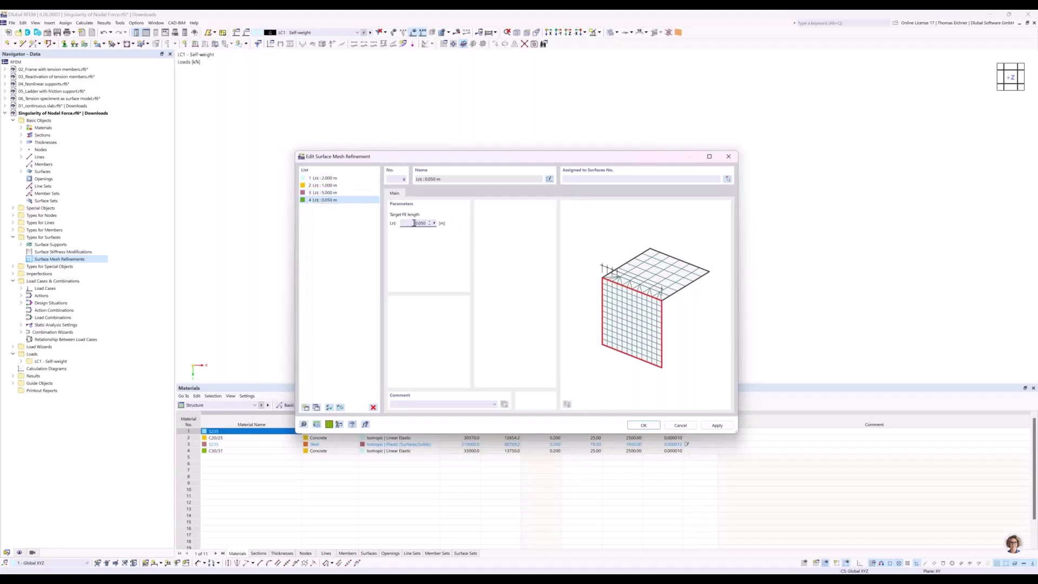
left_click(342, 193)
double_click(420, 223)
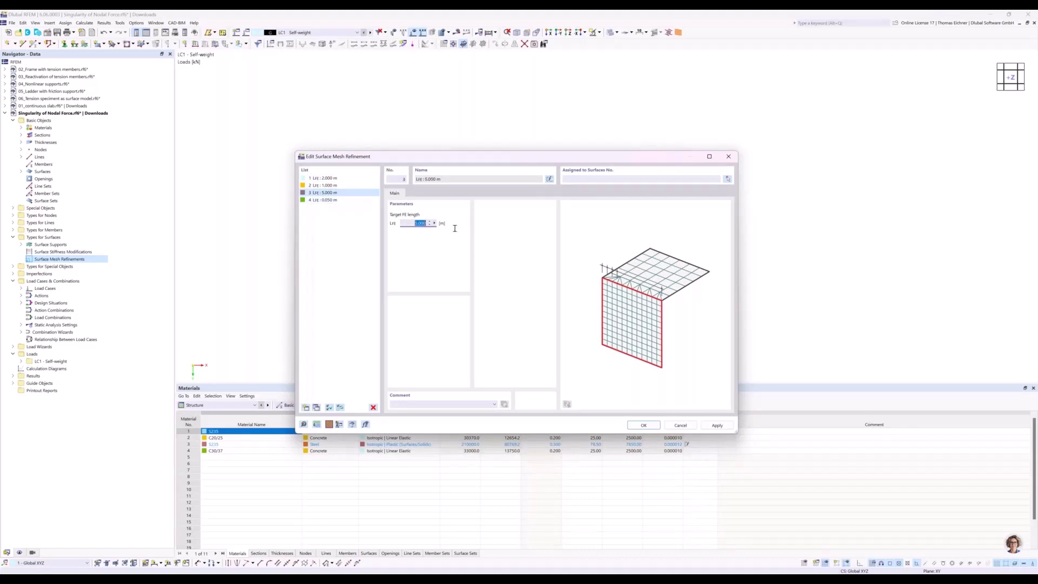
type("0")
type(".05")
- Set the target FE length of mesh refinement 4 to 0.1 m
left_click(347, 200)
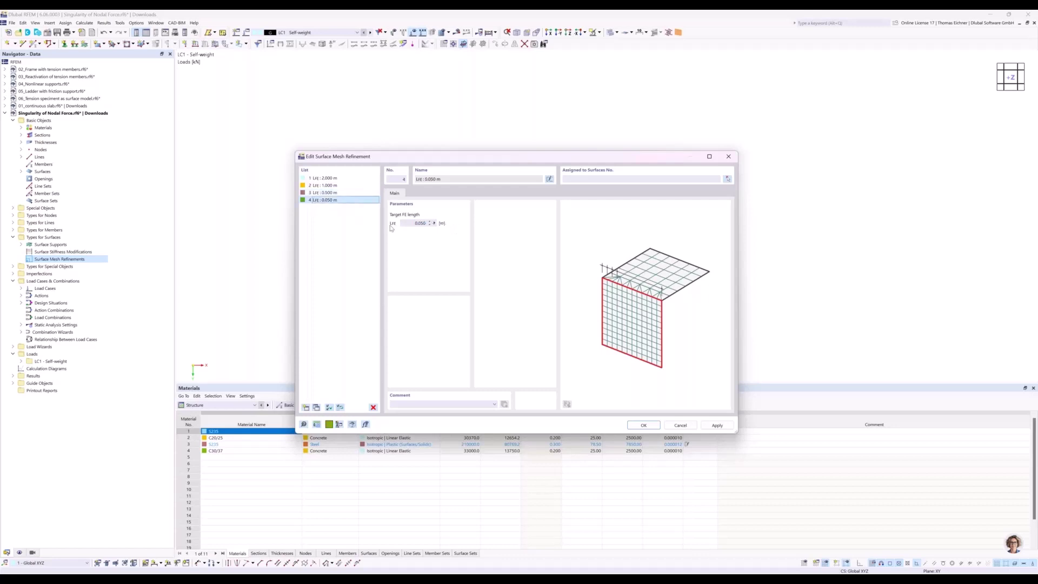
double_click(417, 223)
left_click_drag(483, 157, 472, 149)
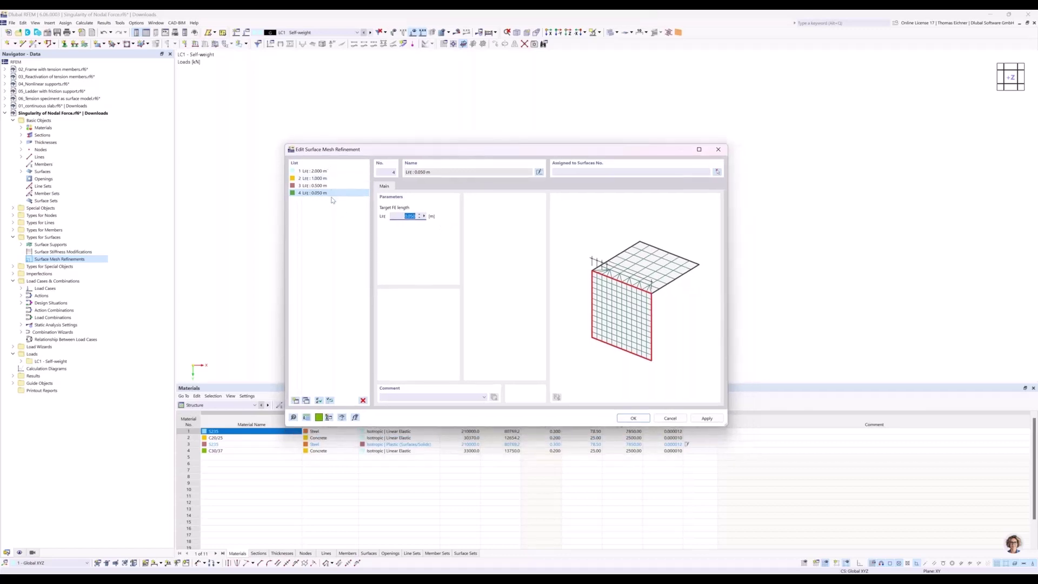
type("0.1")
key("Tab")
- Assign mesh refinement 1 to surface 1 and mesh refinement 2 to surface 2
left_click(336, 172)
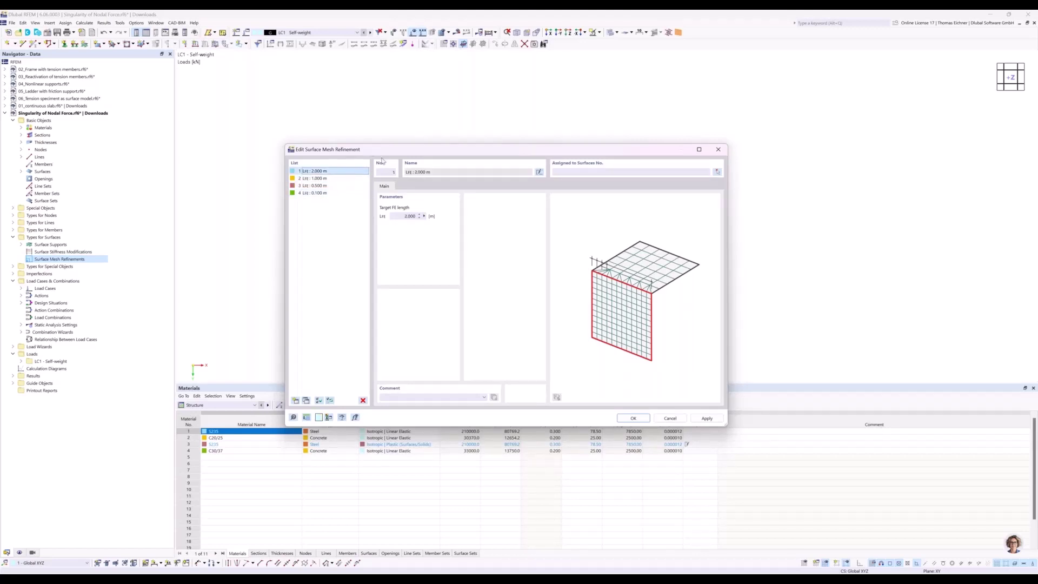
left_click_drag(382, 151, 442, 297)
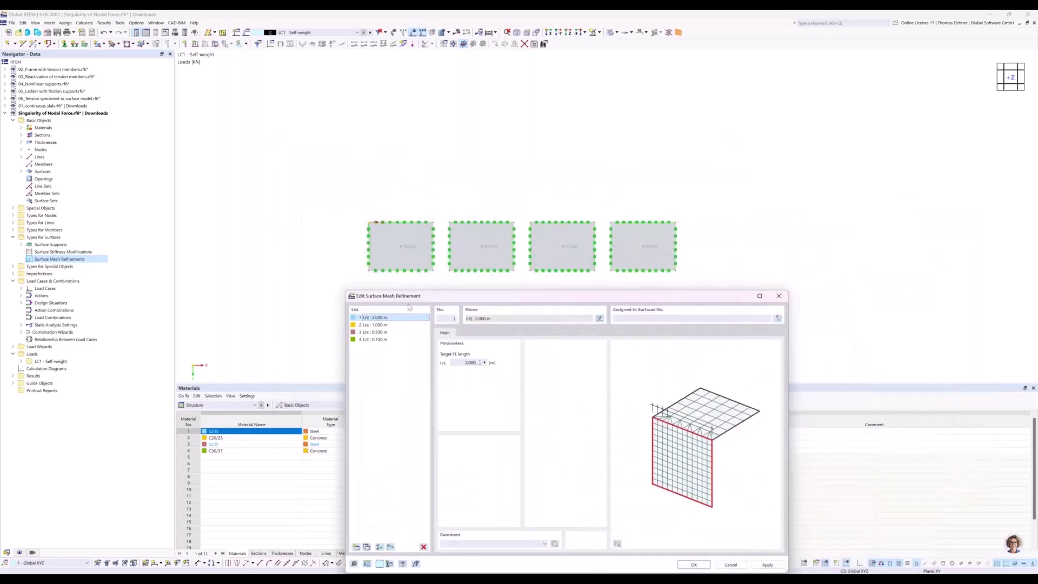
left_click(636, 319)
left_click(378, 325)
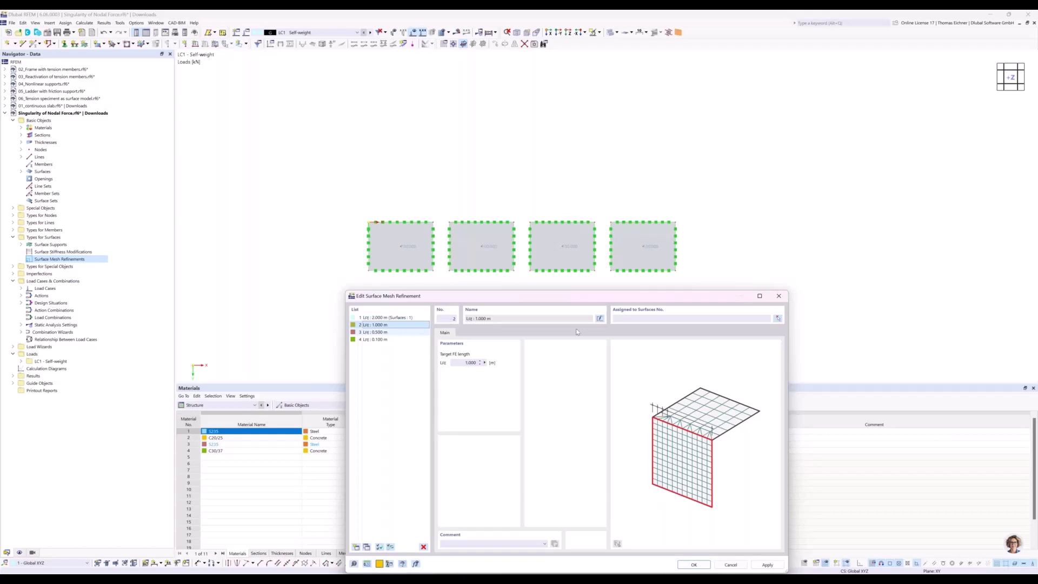
left_click(617, 319)
type("2")
key("Down")
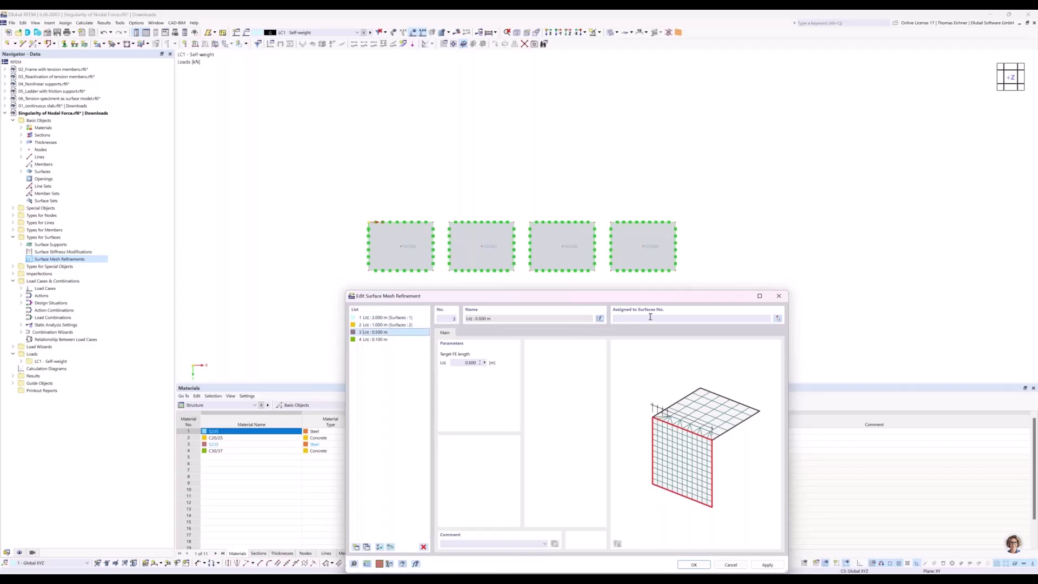
- Assign mesh refinement 3 to surface 3 and mesh refinement 4 to surface 4
left_click(649, 318)
type("3")
key("Down")
left_click(712, 319)
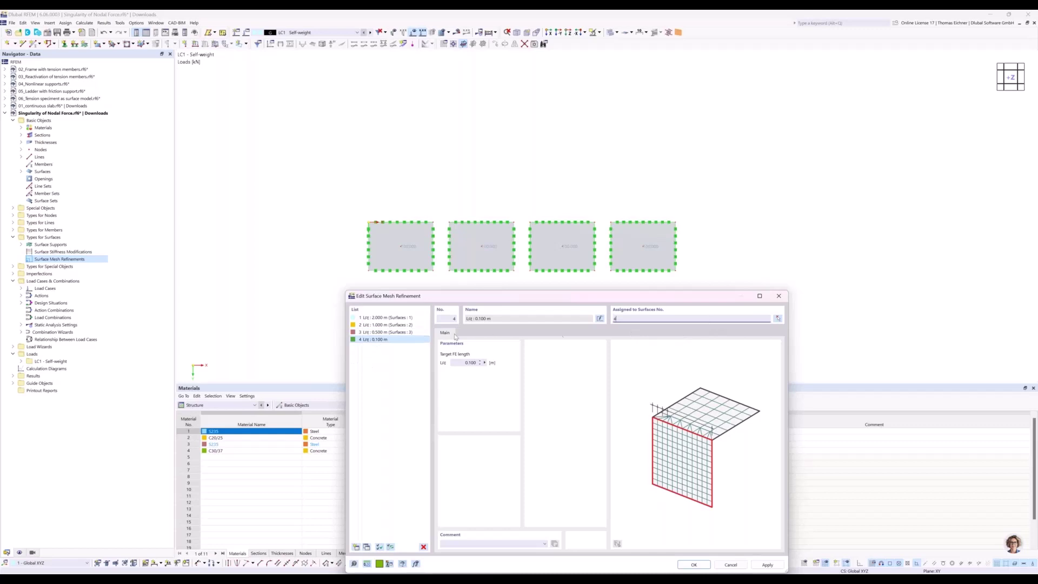
type("4")
key("Up")
left_click_drag(455, 294, 547, 274)
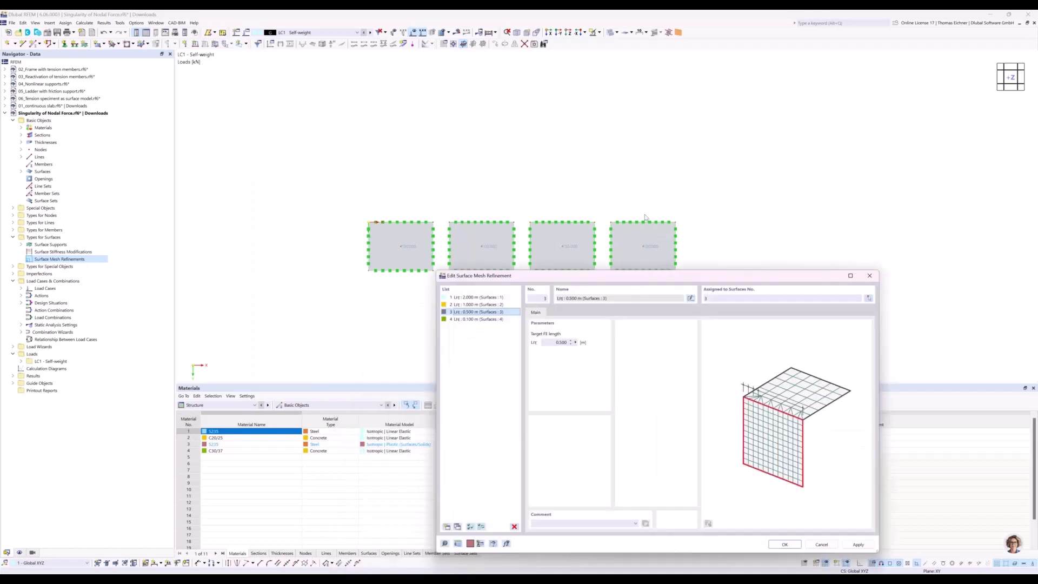
left_click_drag(622, 275, 737, 151)
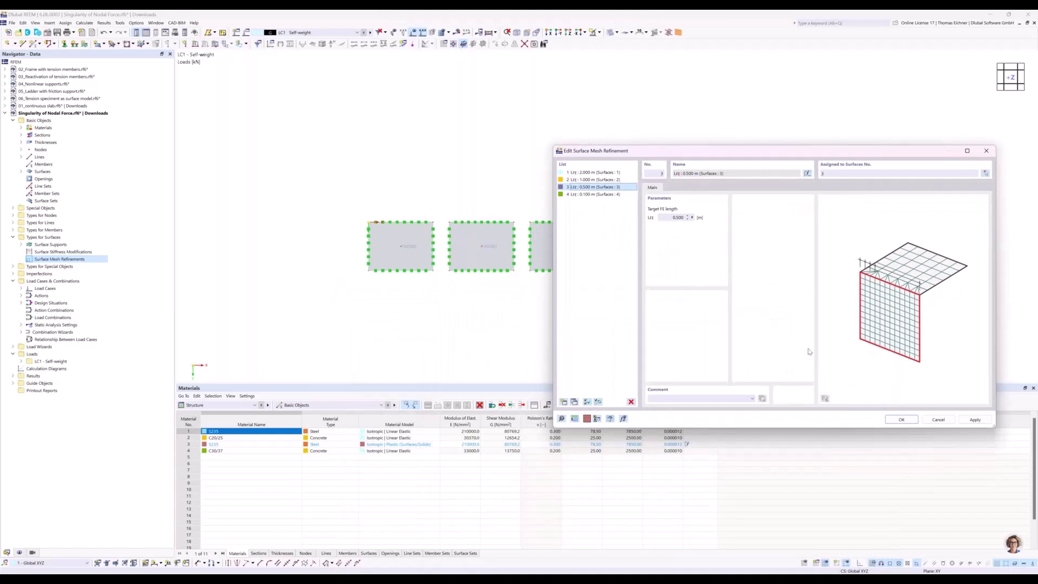
- Accept the surface mesh refinements and create a two-point result section through the slab centres from (0, 3, 0) to (38, 3, 0) m
left_click(901, 420)
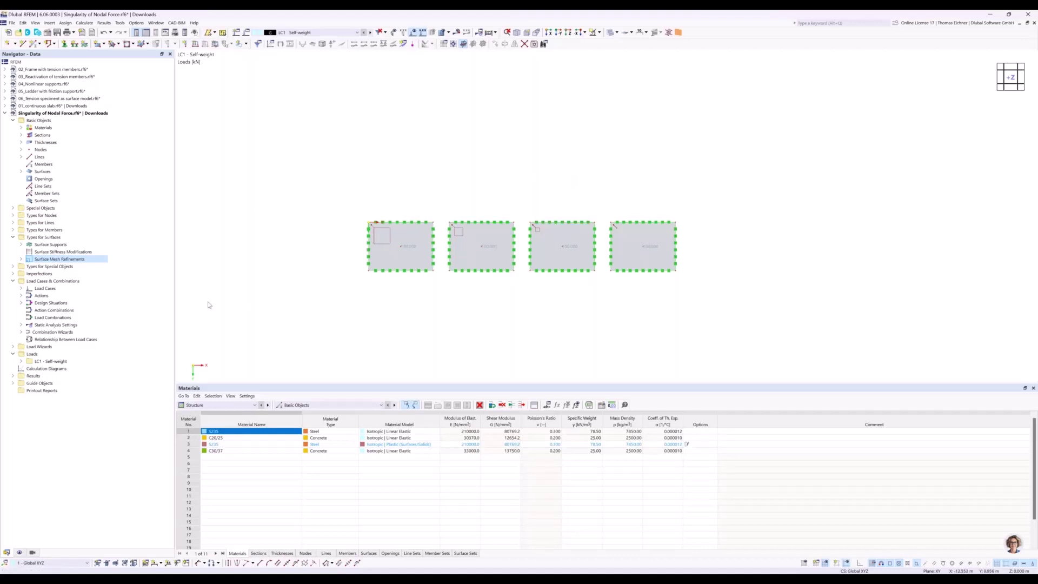
left_click(13, 208)
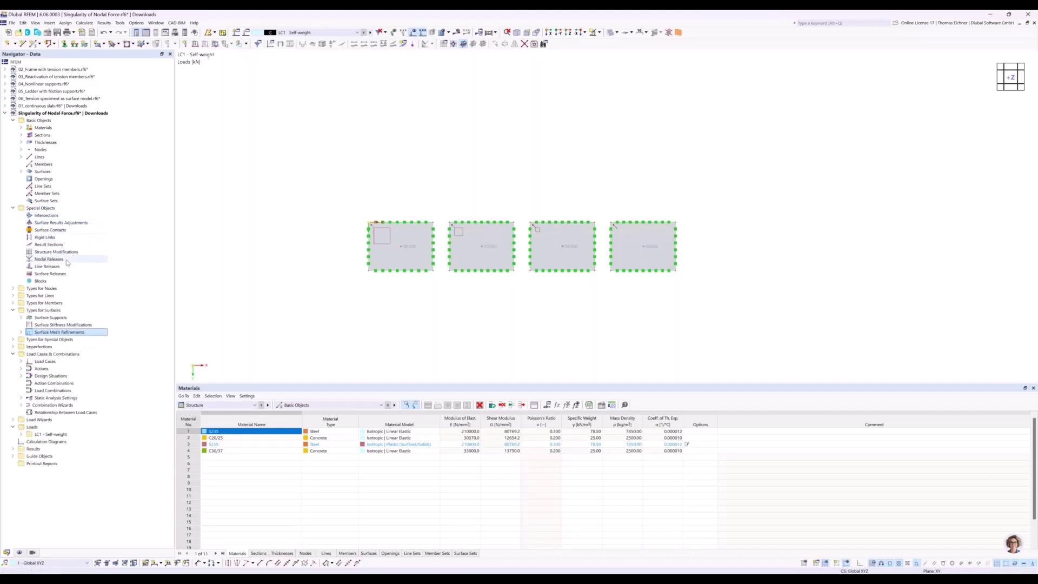
left_click(45, 245)
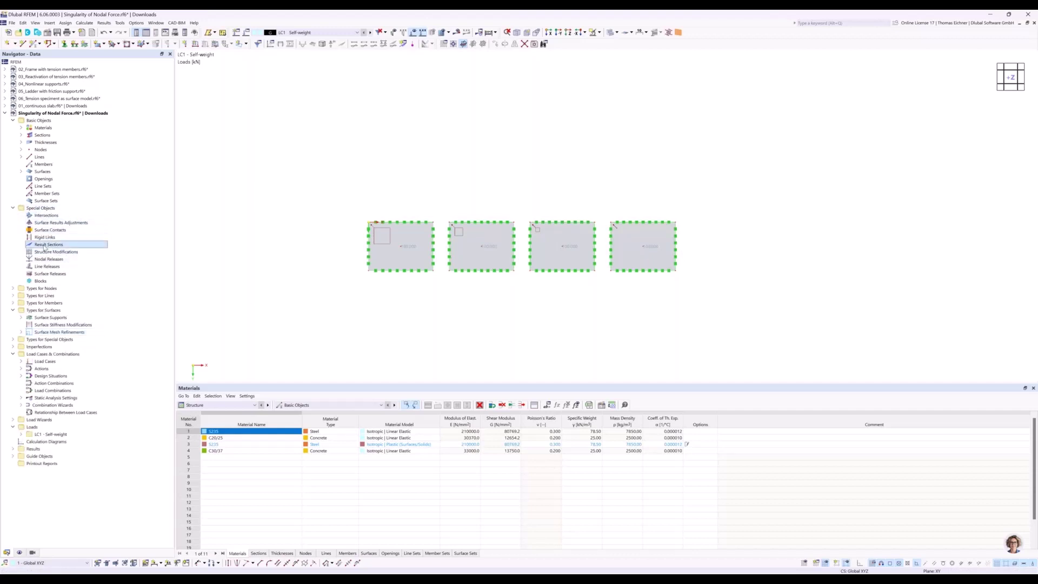
double_click(45, 246)
left_click_drag(441, 165, 601, 228)
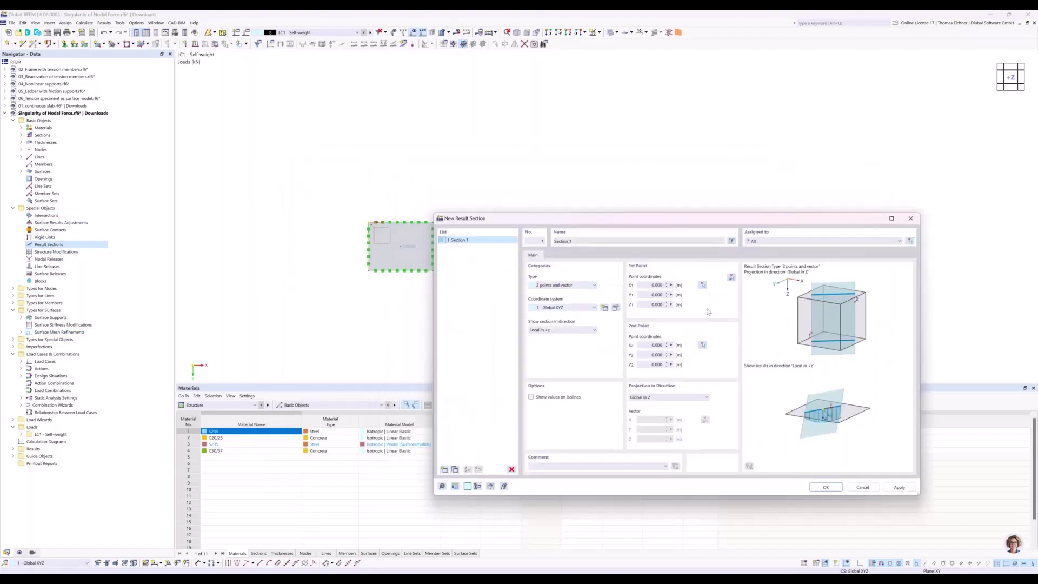
left_click(732, 279)
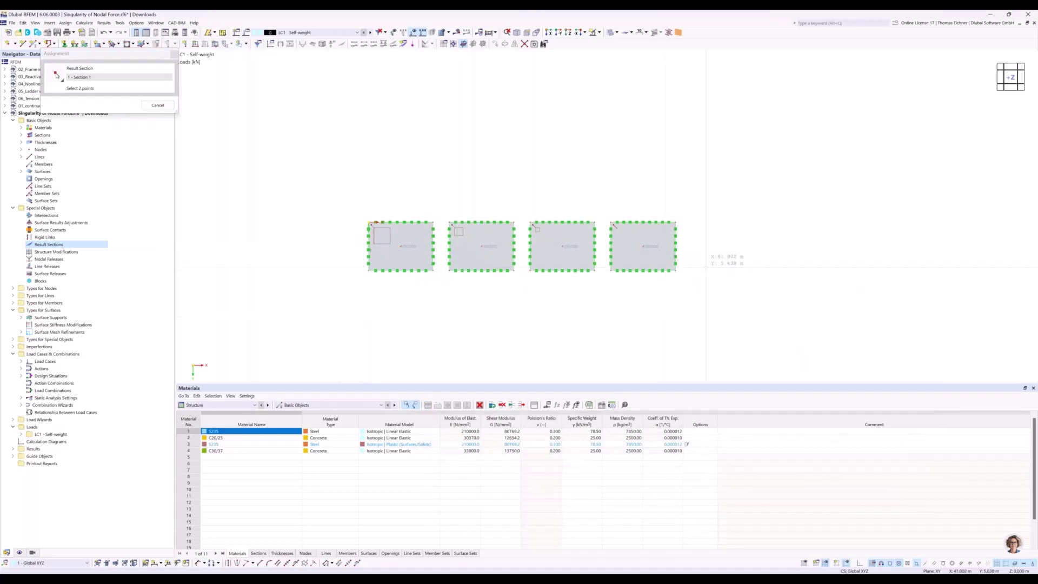
left_click(652, 244)
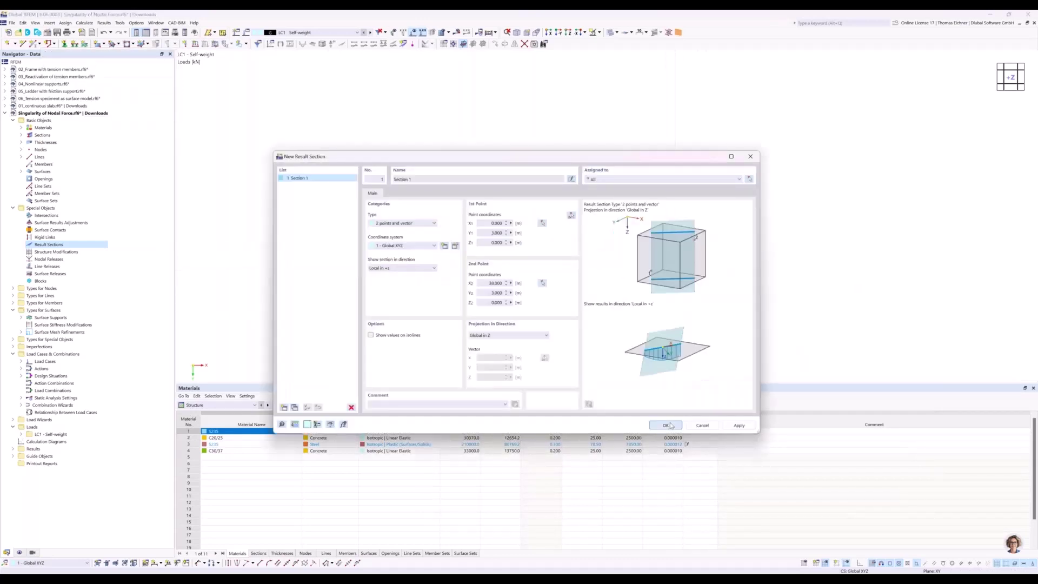
left_click(666, 425)
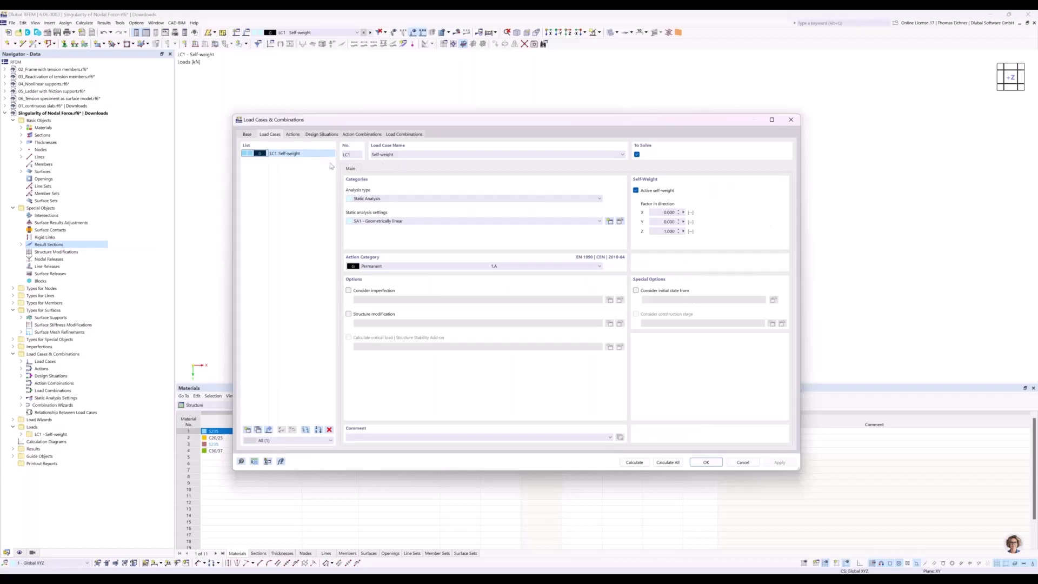
- Deactivate the self-weight of load case LC1 and rename it Nodal Load
left_click(636, 191)
left_click(409, 156)
left_click_drag(394, 157, 352, 155)
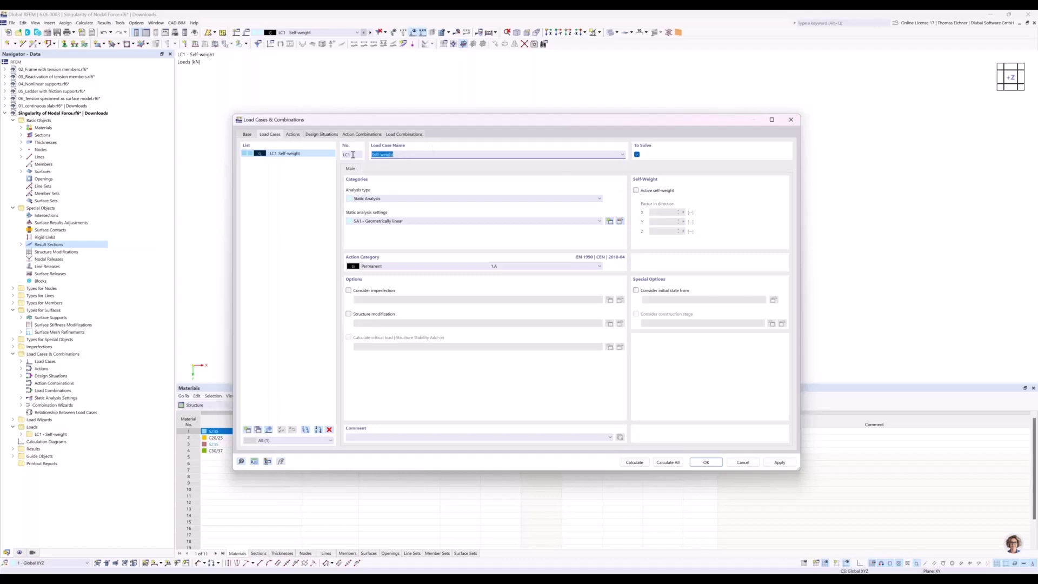
key("BackSpace")
- Calculate the load case and show the local extremes of the result section diagrams in the reverse Y view
left_click(633, 465)
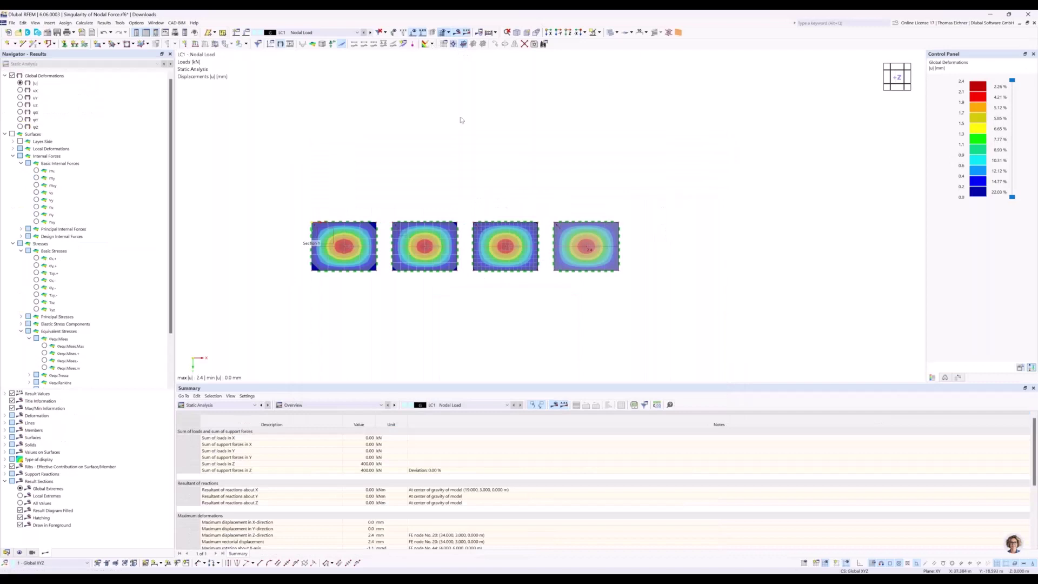
scroll(466, 100, "down", 1)
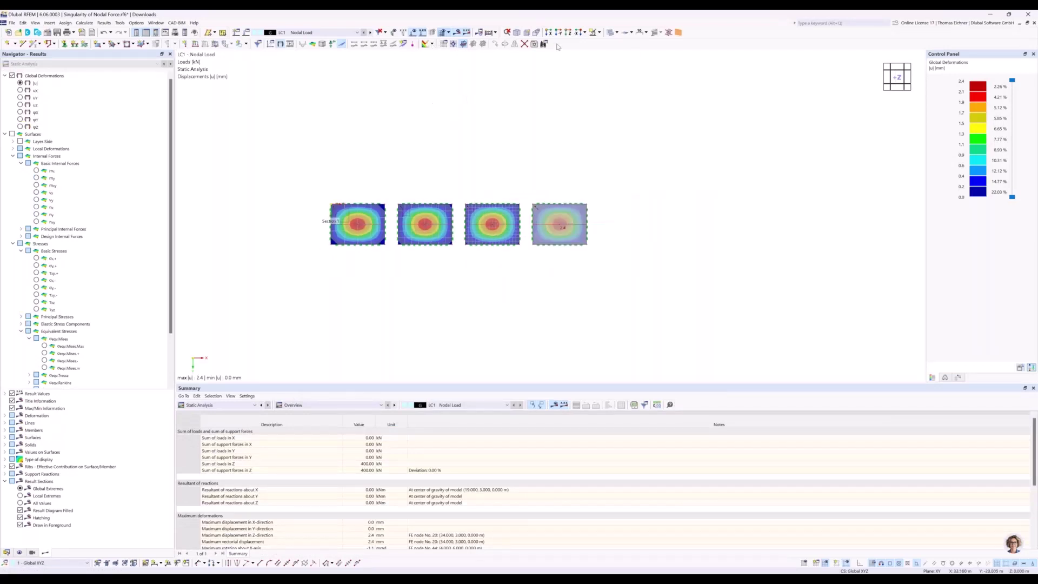
left_click(558, 32)
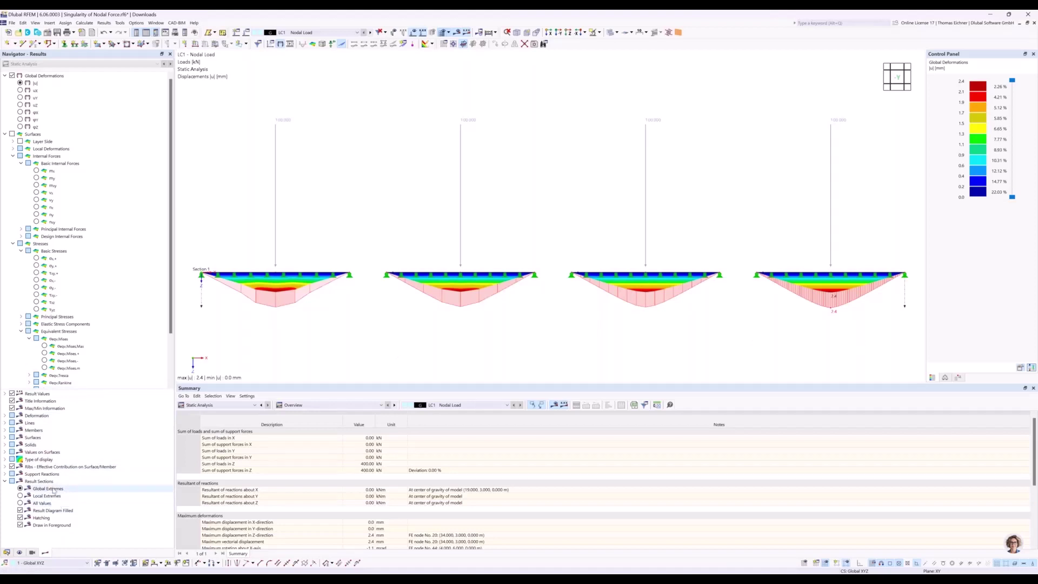
left_click(20, 496)
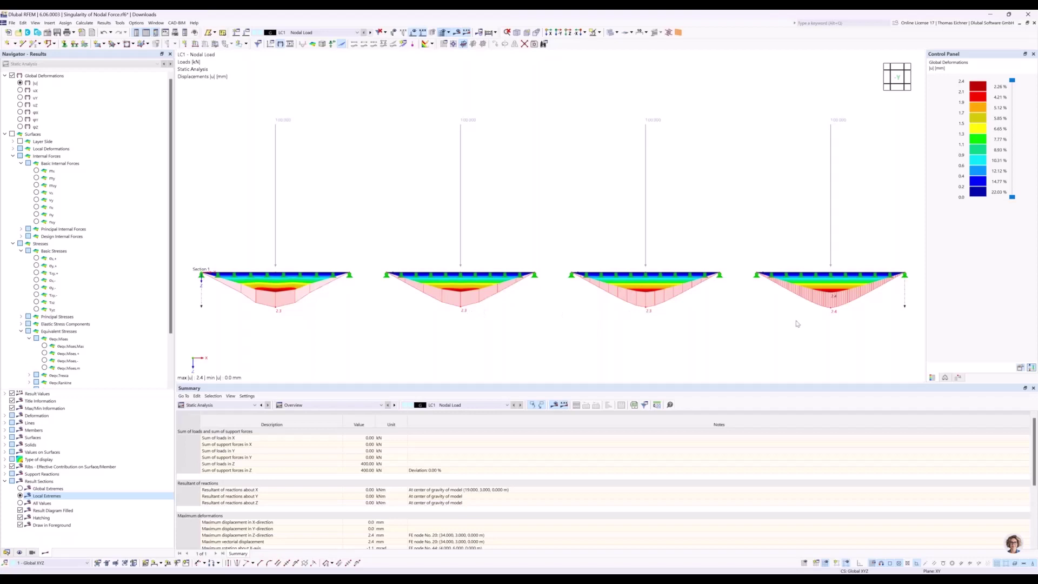
- Display the basic internal force mx and compare the moment peaks along the result section of the slabs
left_click(36, 171)
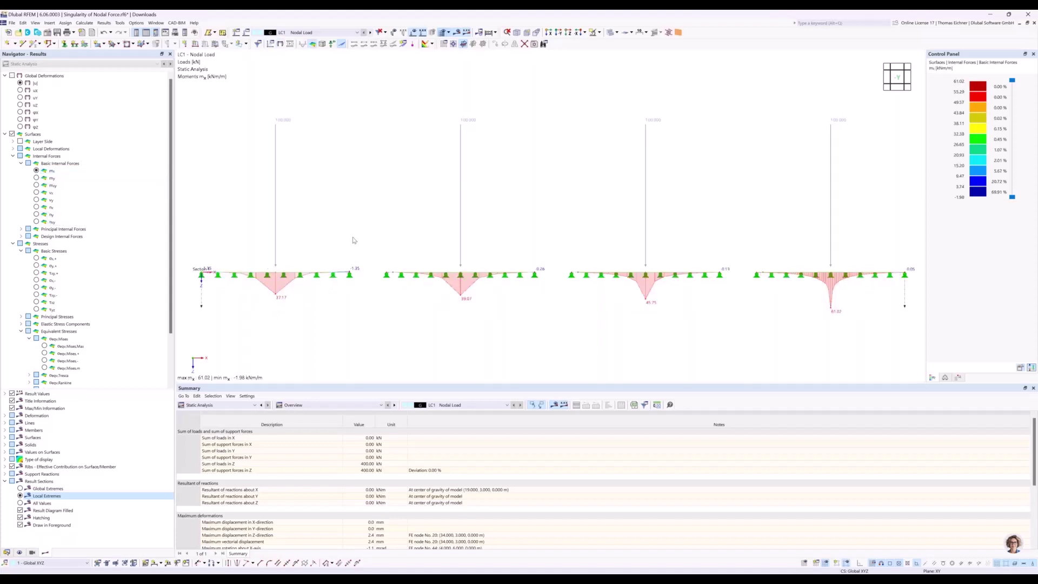
middle_click_drag(347, 238, 341, 241)
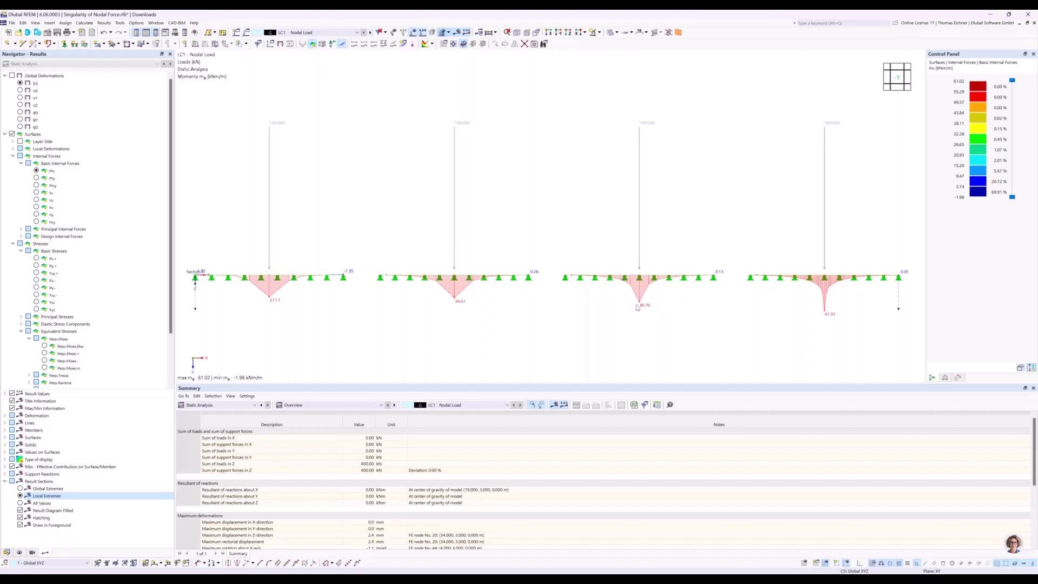
middle_click_drag(793, 213, 654, 195)
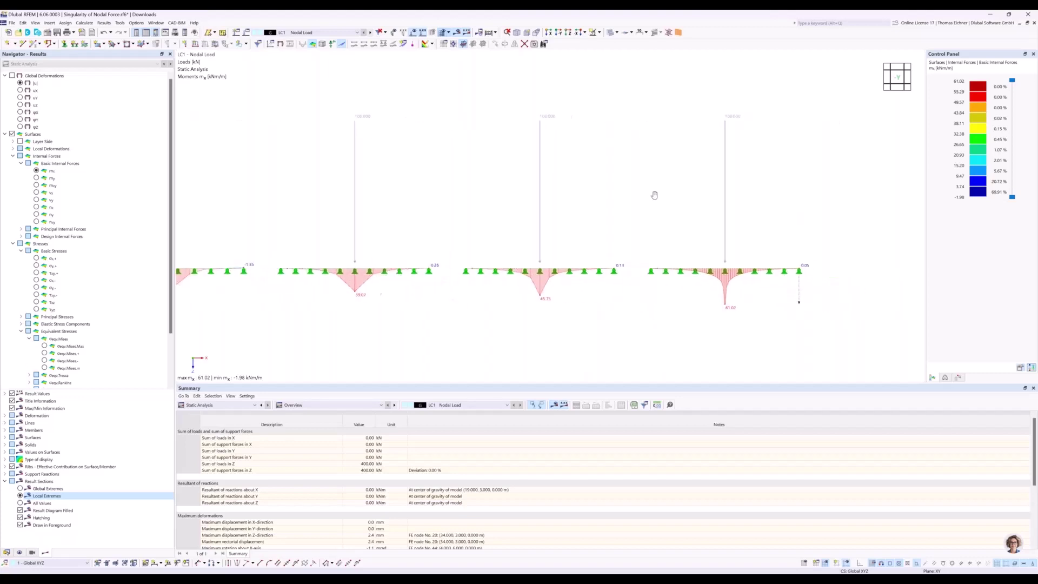
scroll(636, 266, "up", 3)
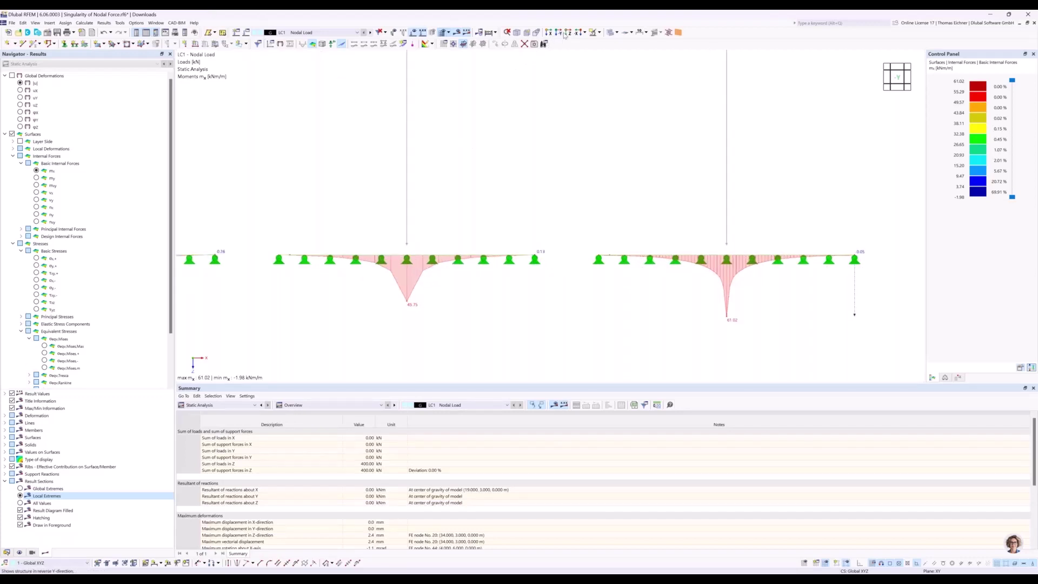
- Examine the mx distribution around the nodal force on the third slab in plan view
left_click(544, 44)
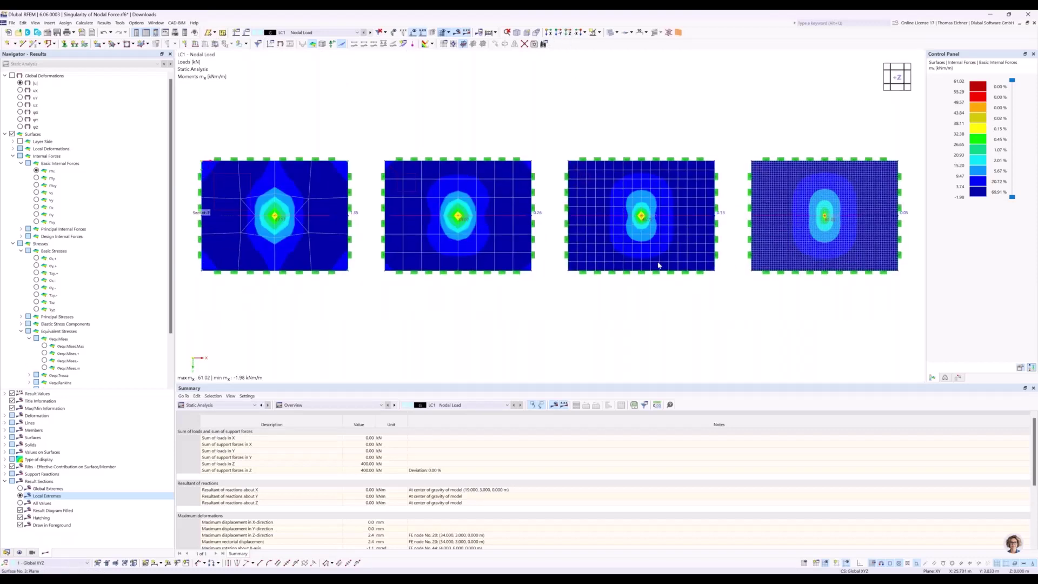
scroll(652, 230, "up", 3)
scroll(635, 209, "up", 4)
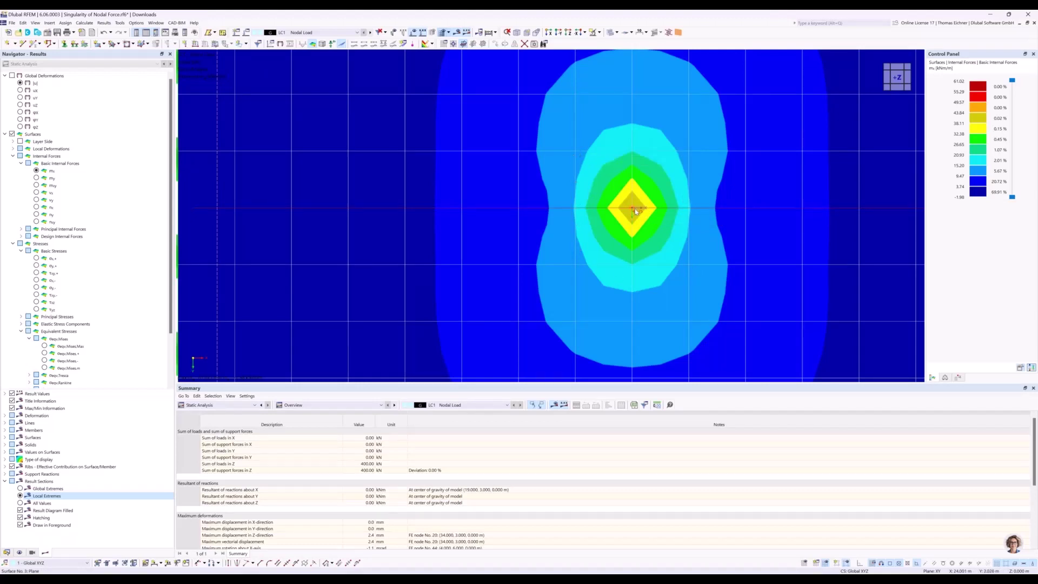
mouse_move(638, 210)
scroll(635, 216, "down", 5)
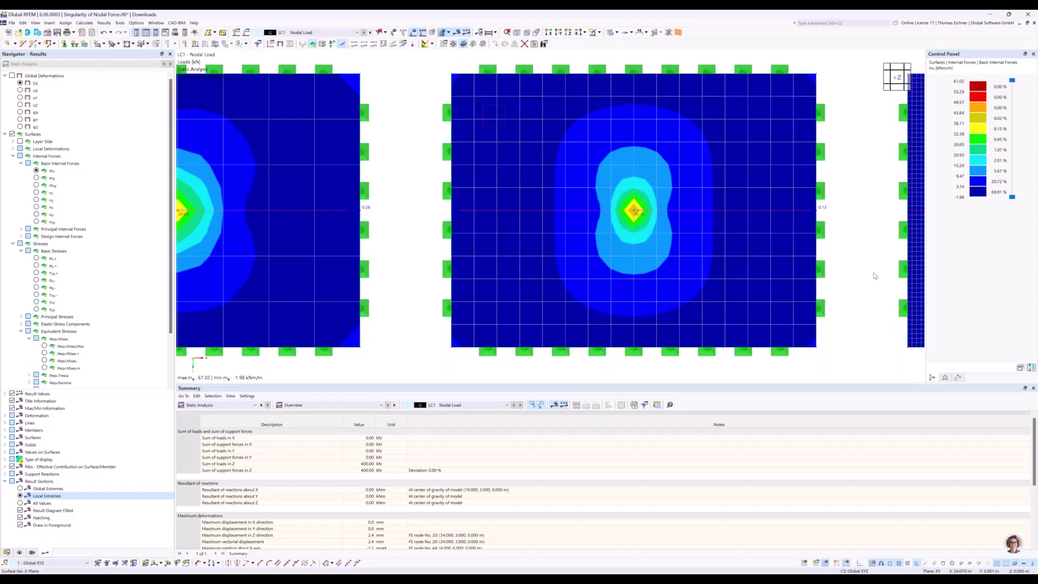
- Examine the mx distribution around the nodal force on the fourth slab with the finest mesh
key("Left")
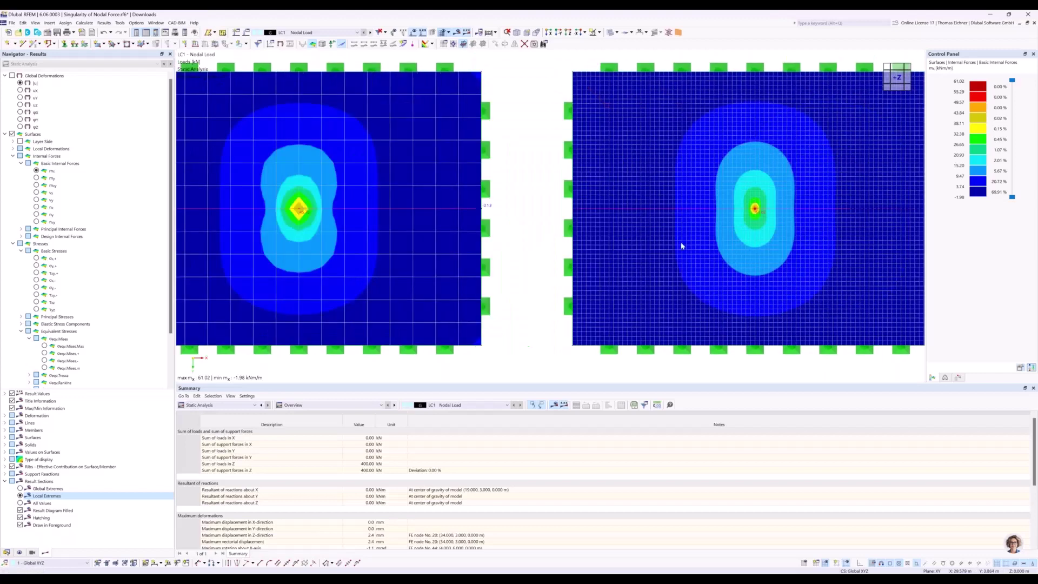
scroll(682, 246, "up", 5)
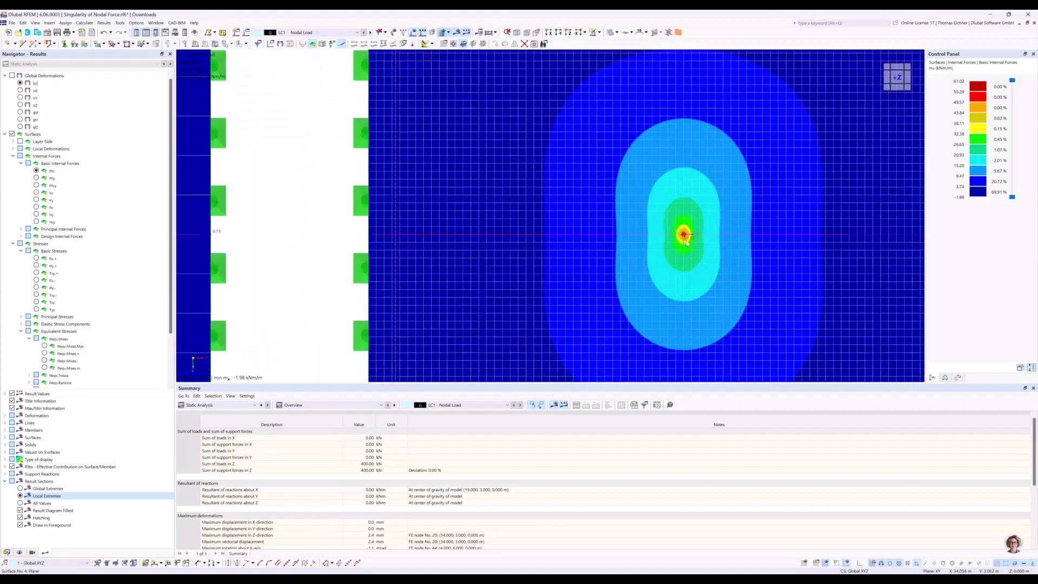
scroll(686, 243, "up", 2)
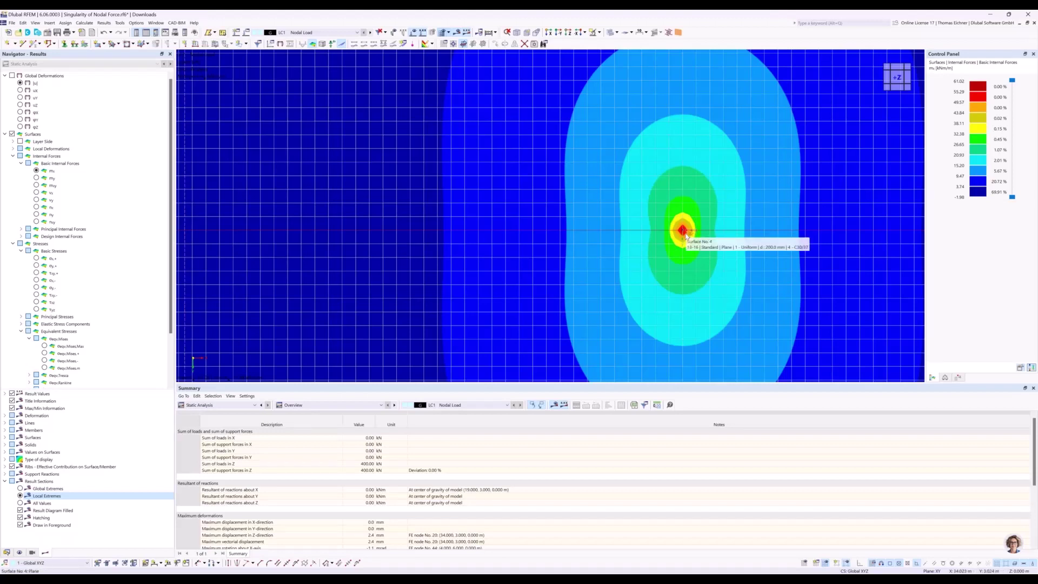
scroll(686, 236, "down", 1)
scroll(686, 235, "down", 1)
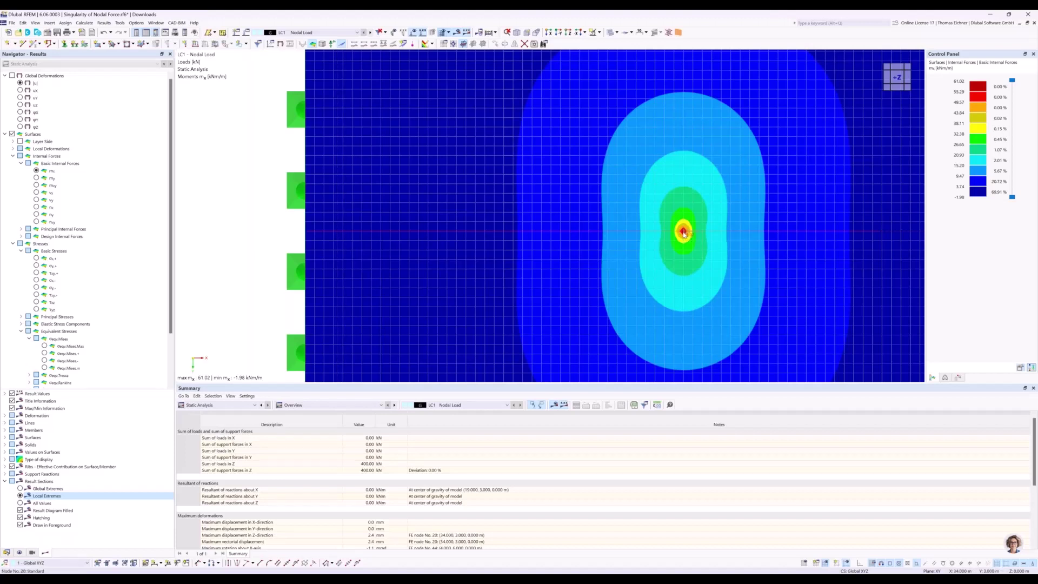
scroll(683, 234, "down", 10)
scroll(684, 234, "up", 4)
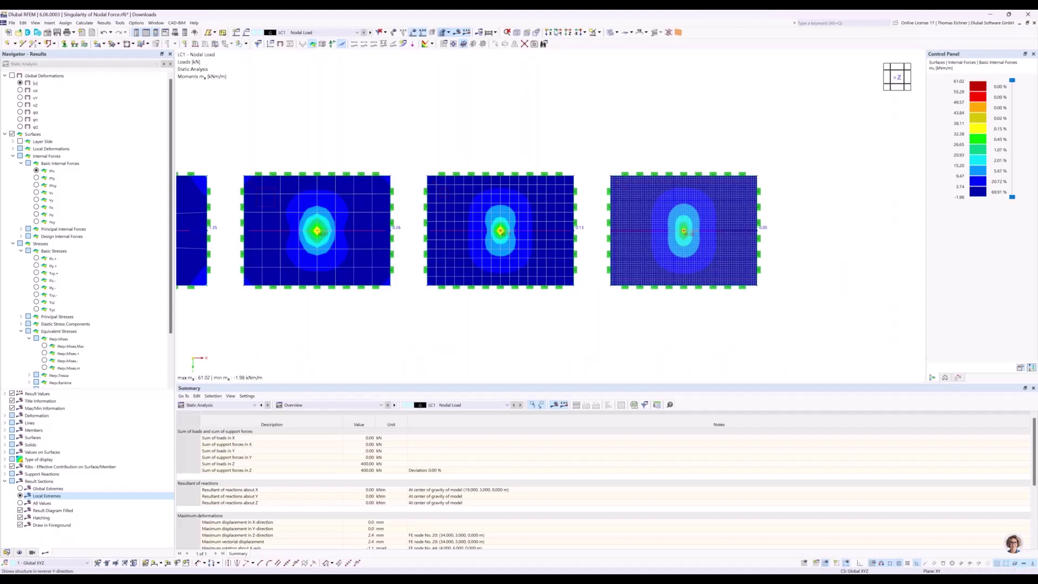
- Return to the reverse Y view and open the result diagrams of the result section
left_click(557, 33)
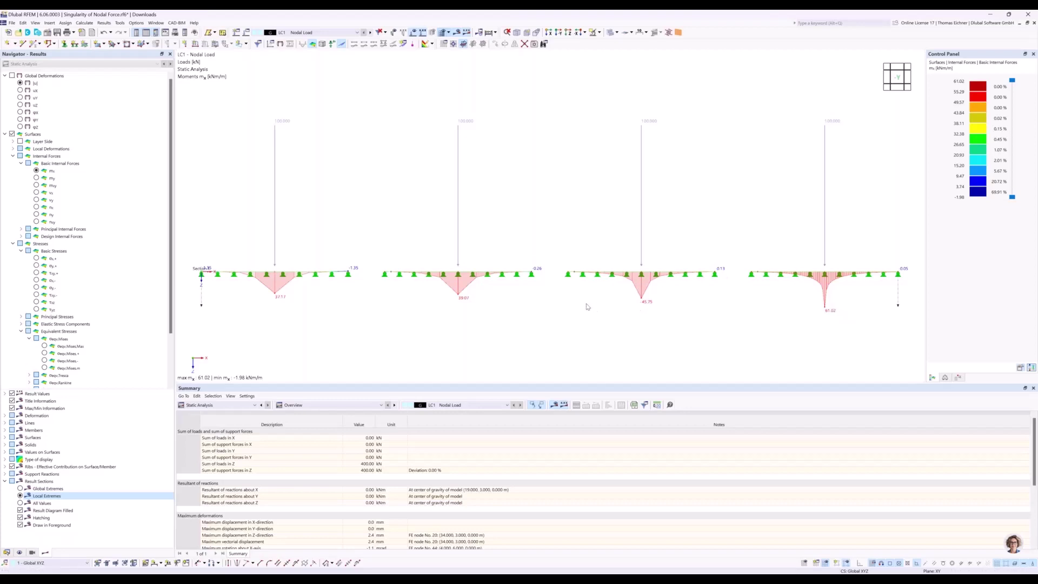
scroll(588, 307, "down", 1)
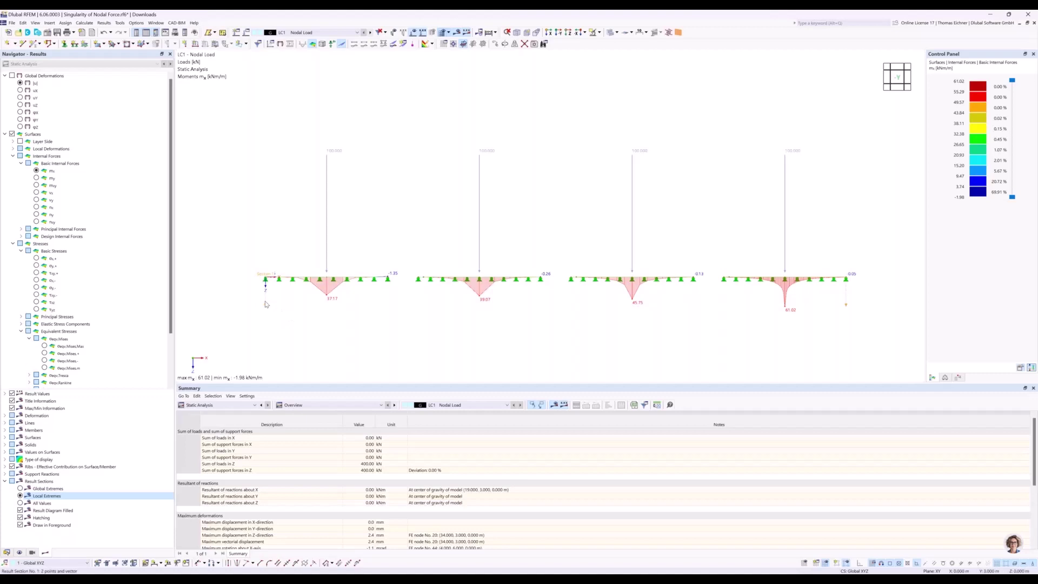
right_click(265, 305)
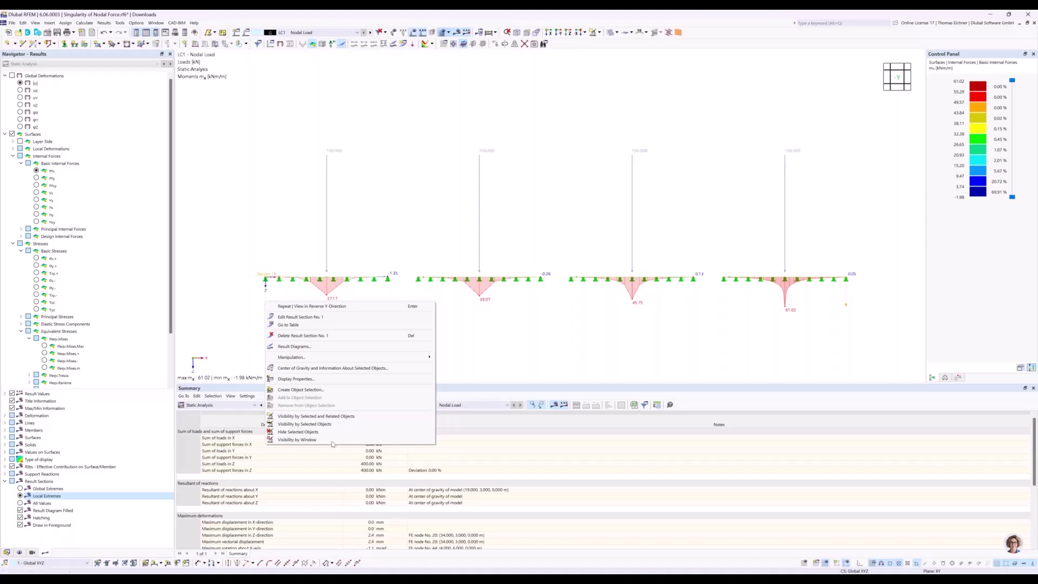
left_click(290, 347)
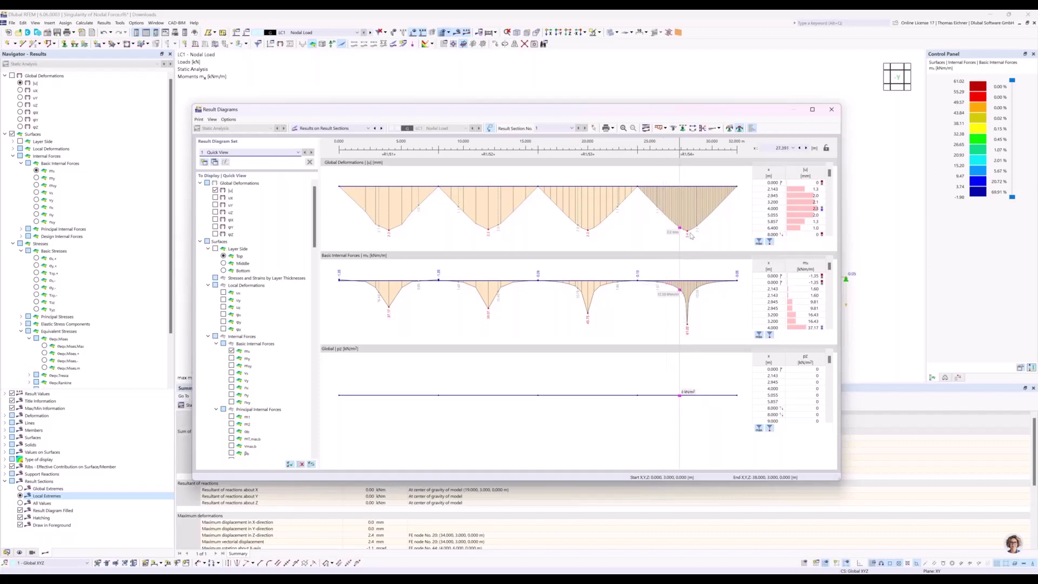
left_click_drag(706, 114, 706, 106)
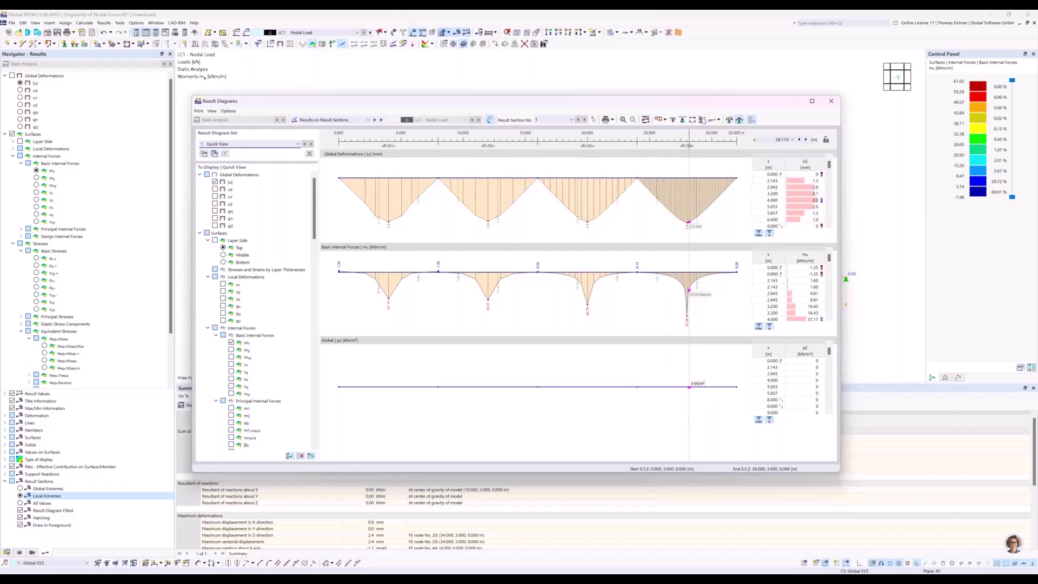
- Open the smooth ranges for the result diagrams and define a first range from 3.5 to 4.5 m
left_click(730, 120)
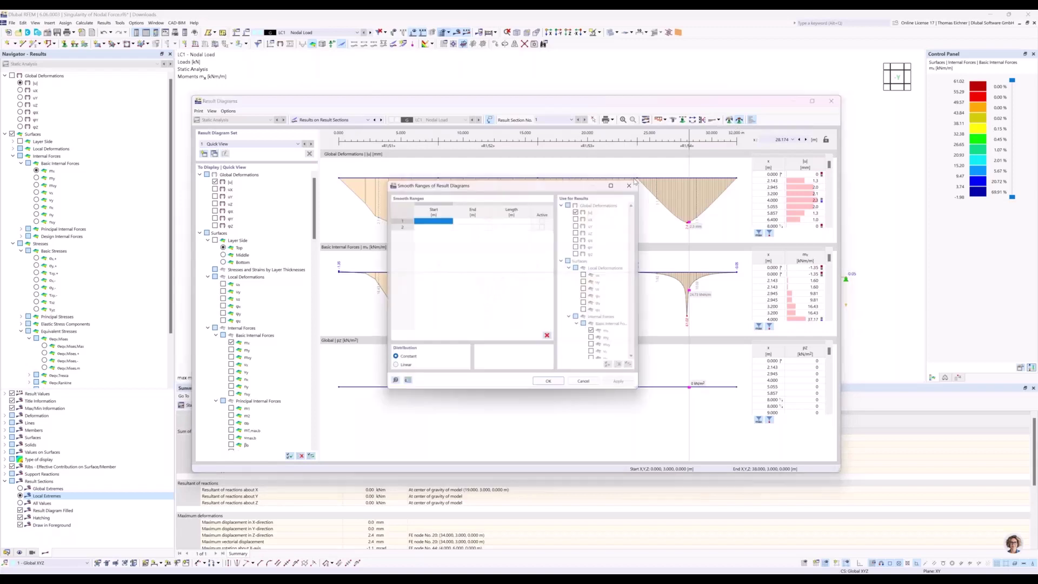
left_click_drag(569, 186, 857, 210)
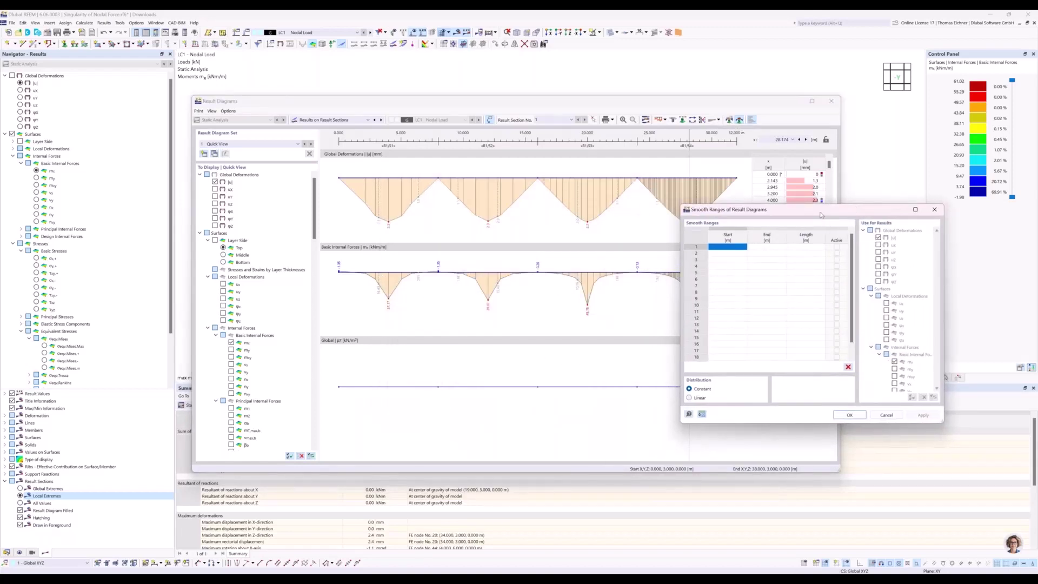
left_click_drag(839, 210, 858, 200)
left_click(747, 236)
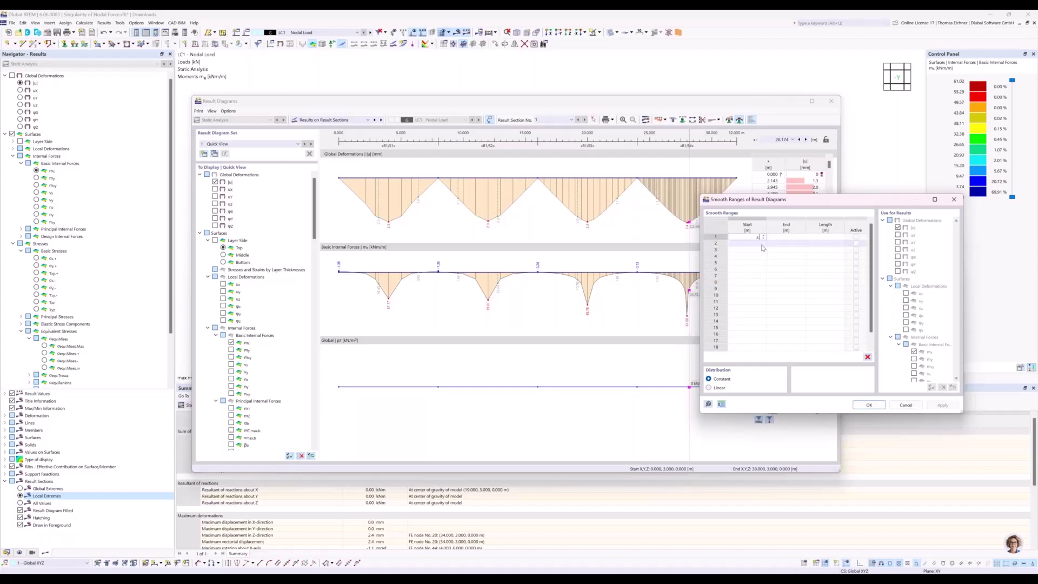
key("Tab")
type("4")
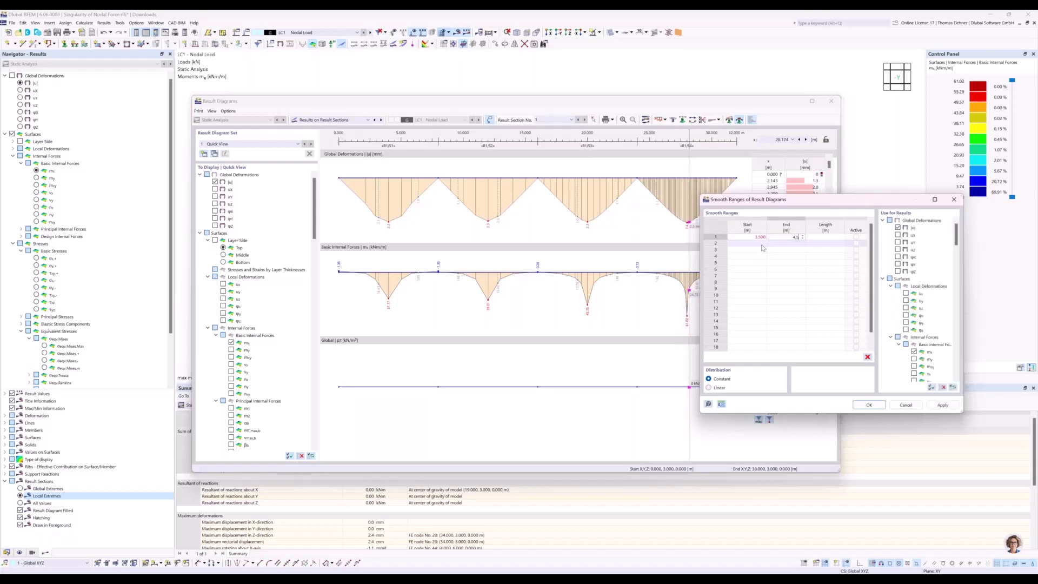
key("Return")
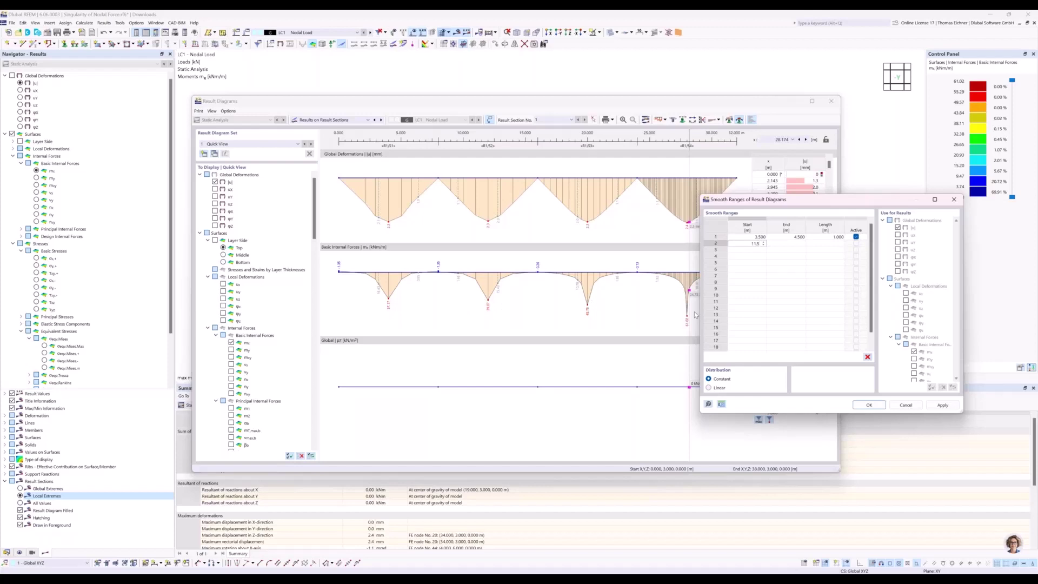
- Add a second smooth range from 11.5 to 12.5 m and a third from 19.5 to 20.5 m
key("Tab")
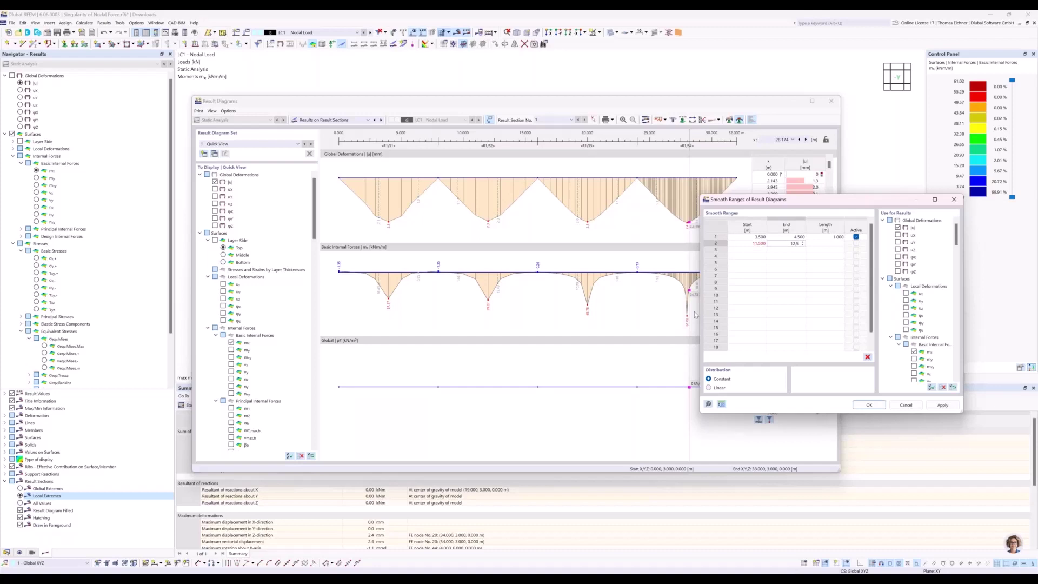
key("Tab")
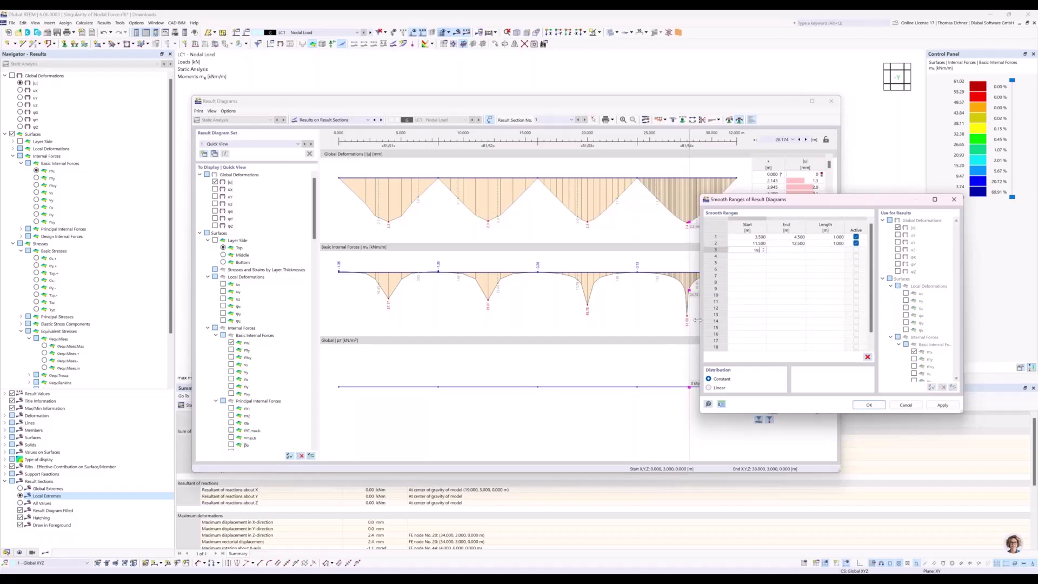
key("Tab")
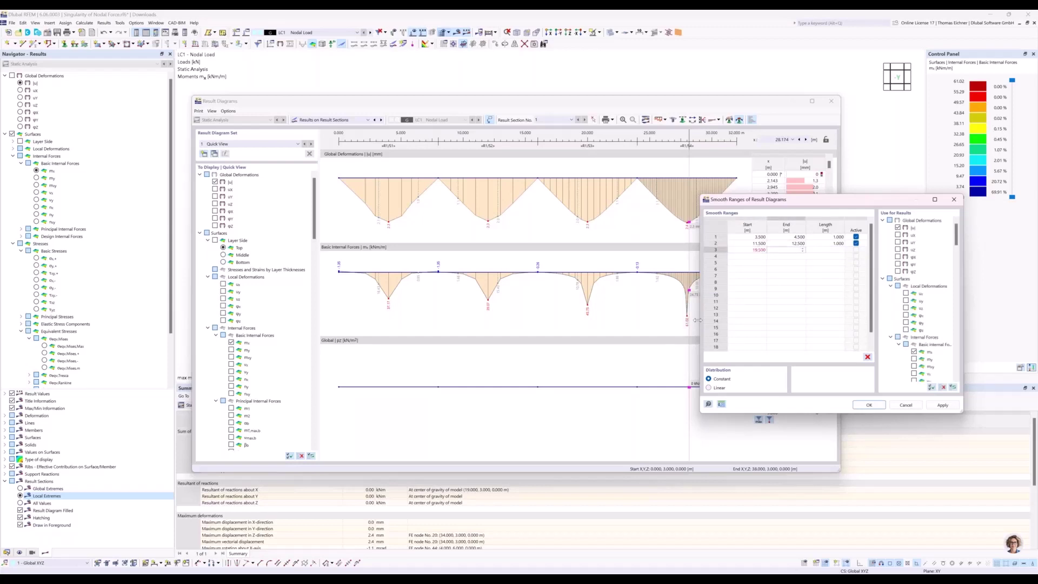
type("20.5")
key("Tab")
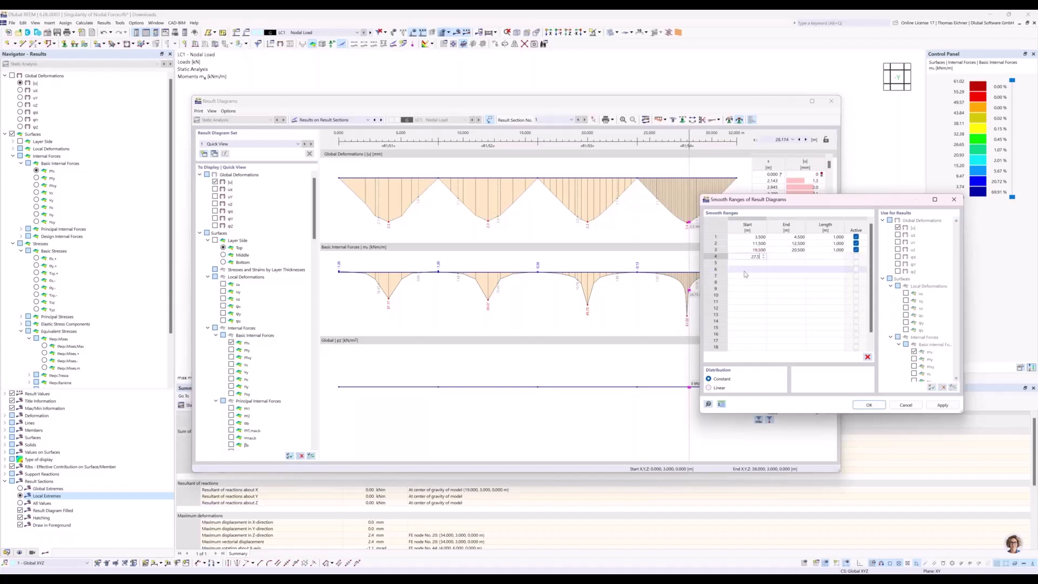
- Add a fourth smooth range from 27.5 to 28.5 m and apply the smoothing to the diagrams
type("27.5")
key("Tab")
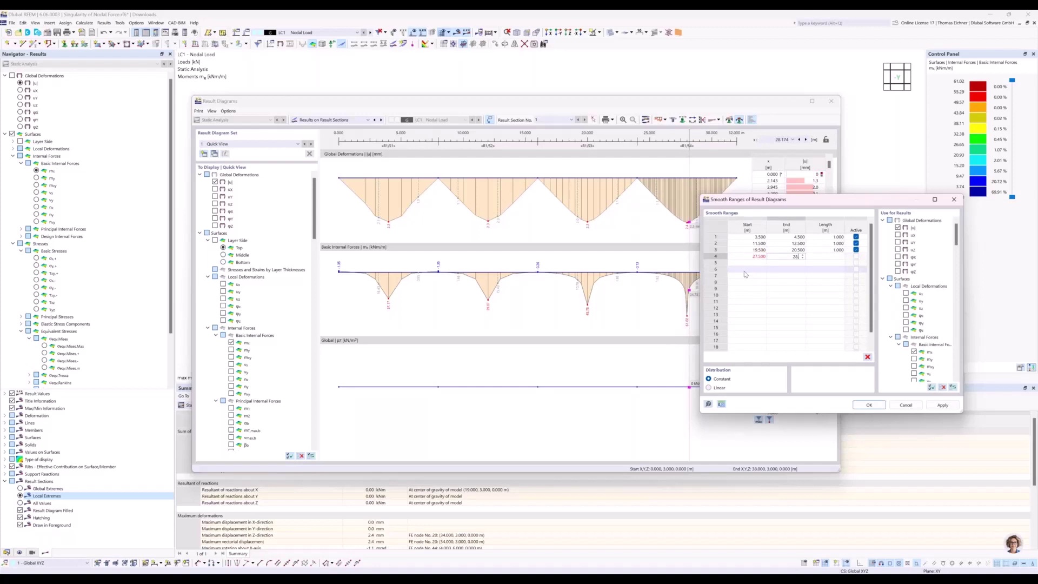
type("28.5")
key("Tab")
key("Up")
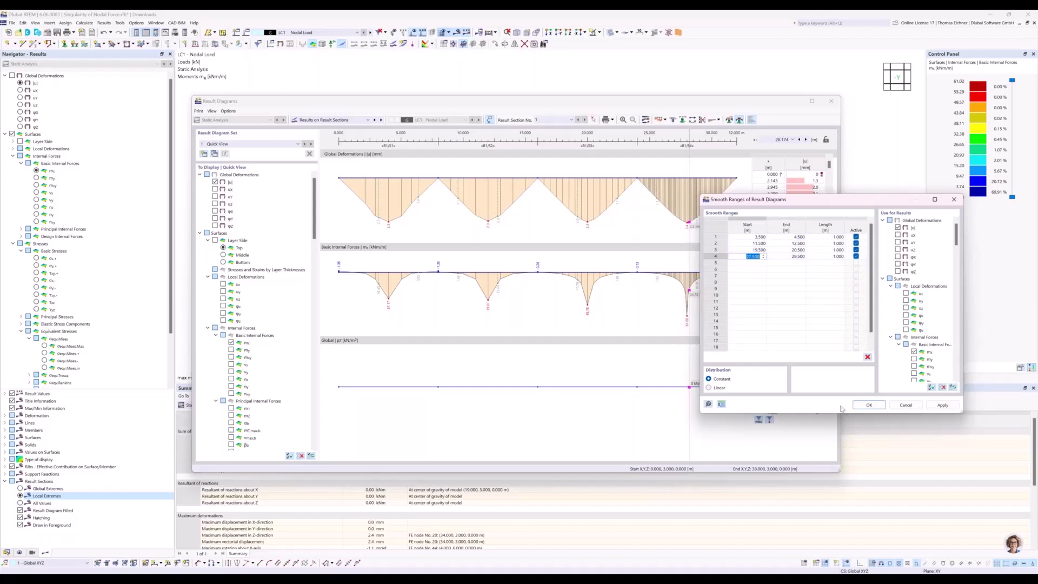
left_click(868, 407)
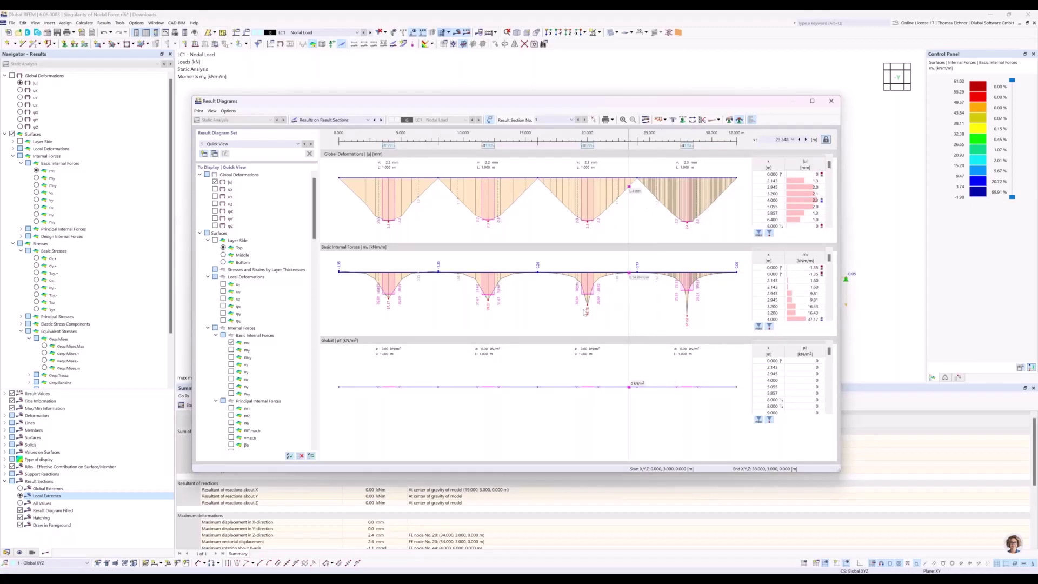
- Examine the smoothed mx diagrams along the result section and the options for printing the graphics
left_click(464, 322)
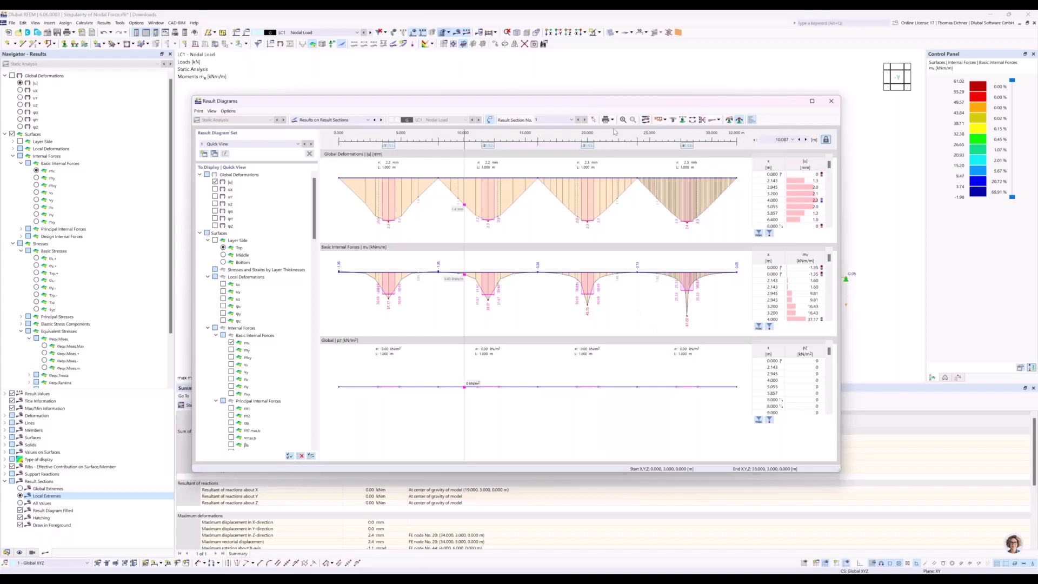
left_click(614, 121)
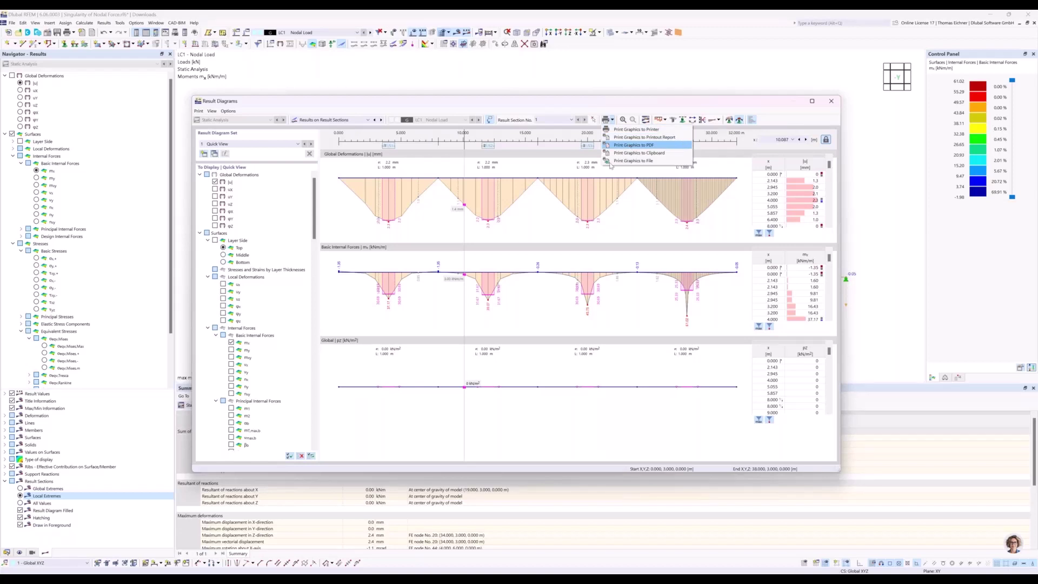
left_click(625, 313)
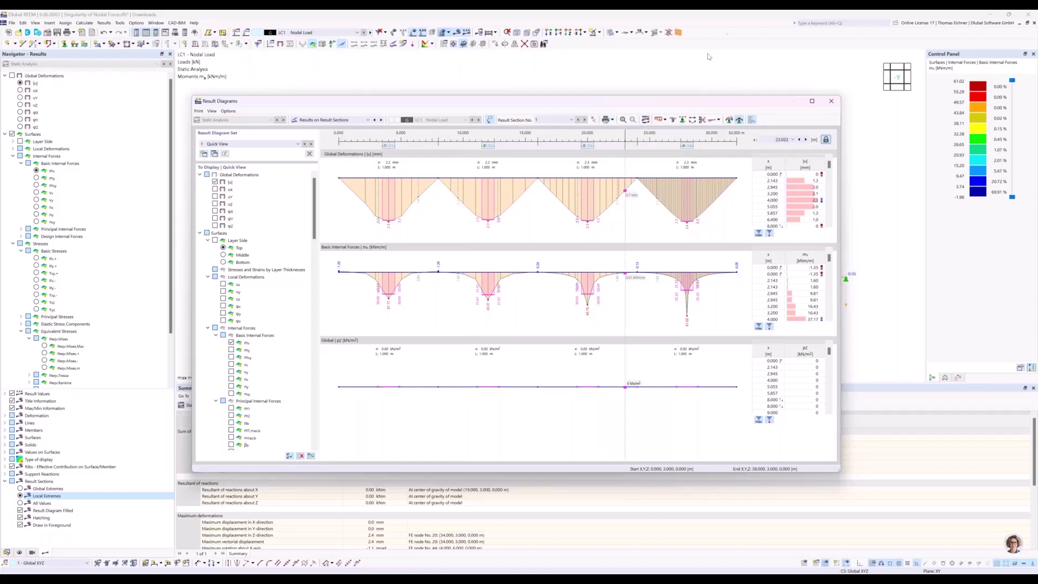
- Close the result diagrams and show the four slabs in an isometric view
left_click_drag(705, 101, 684, 95)
left_click(810, 98)
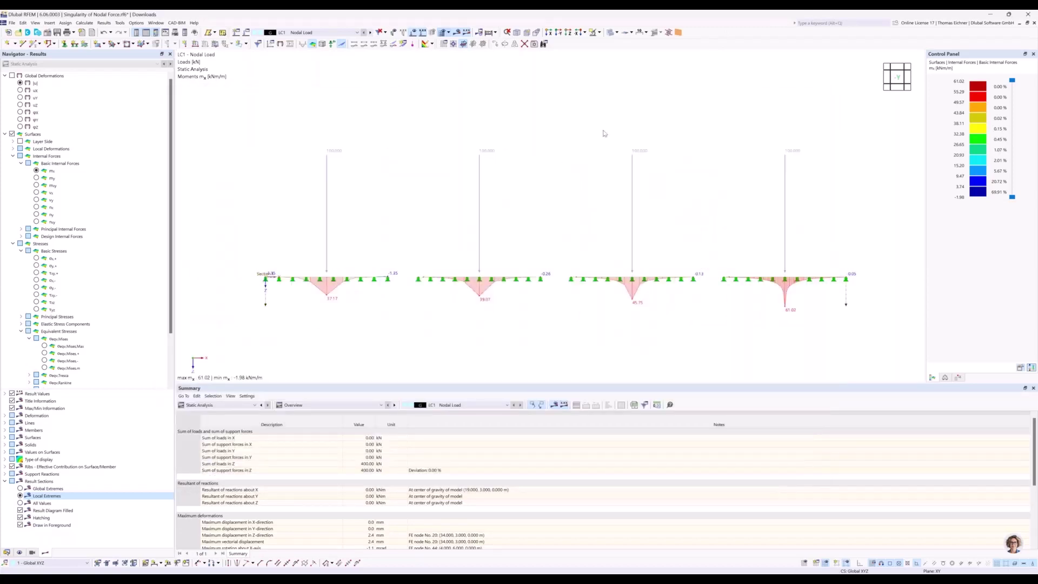
key("F7")
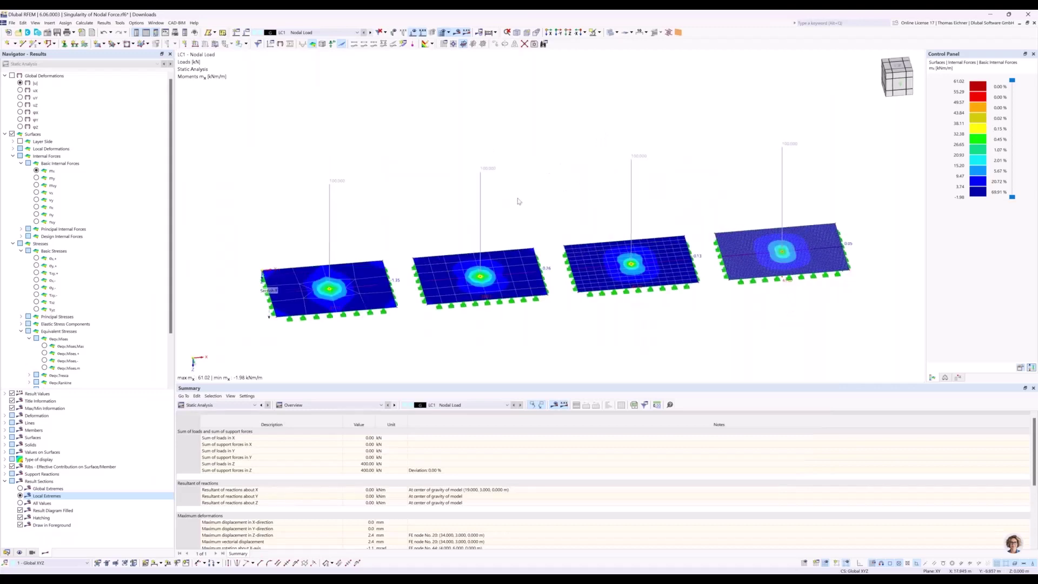
- Copy load case LC1 as LC2 named "Nodal Load Area Load" and delete the copied nodal loads from it
left_click(245, 44)
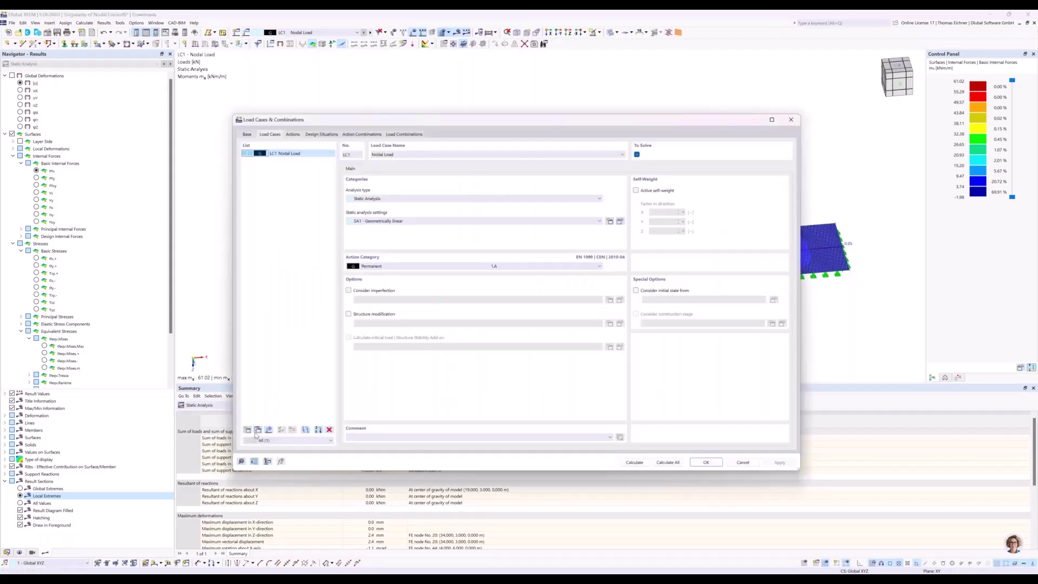
left_click(257, 430)
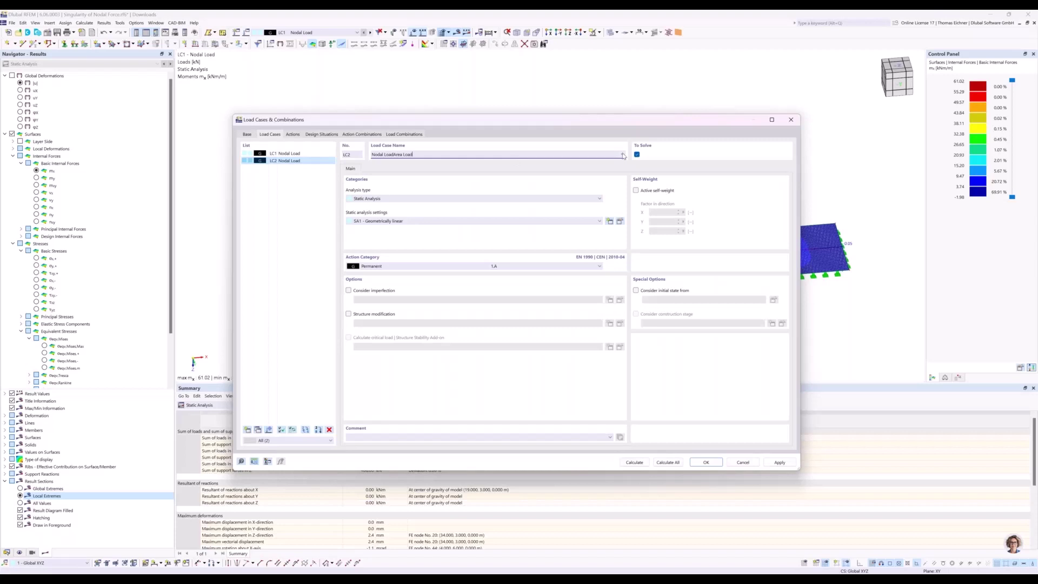
left_click(395, 155)
left_click(710, 466)
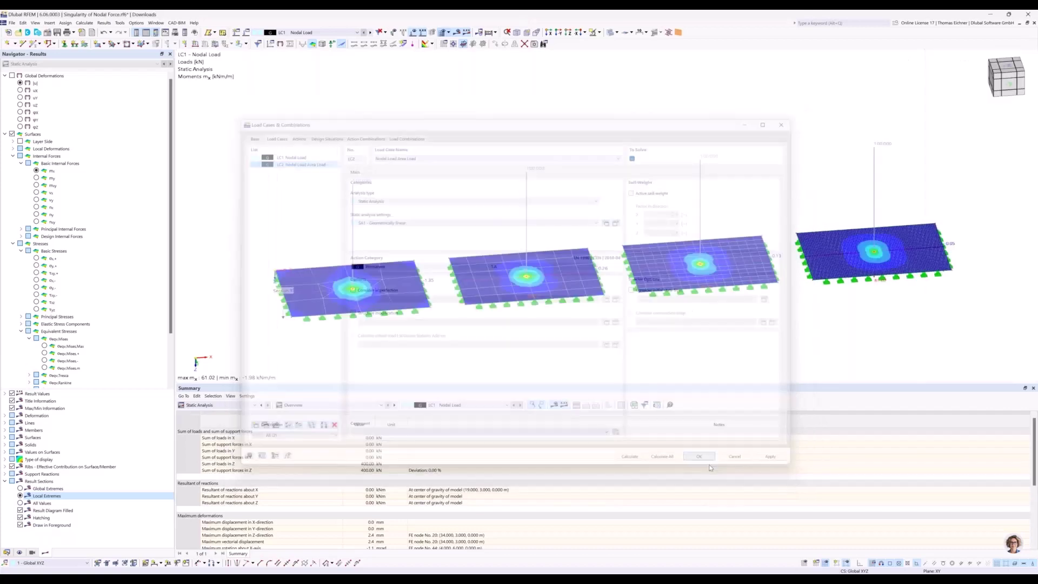
middle_click_drag(699, 179, 639, 177)
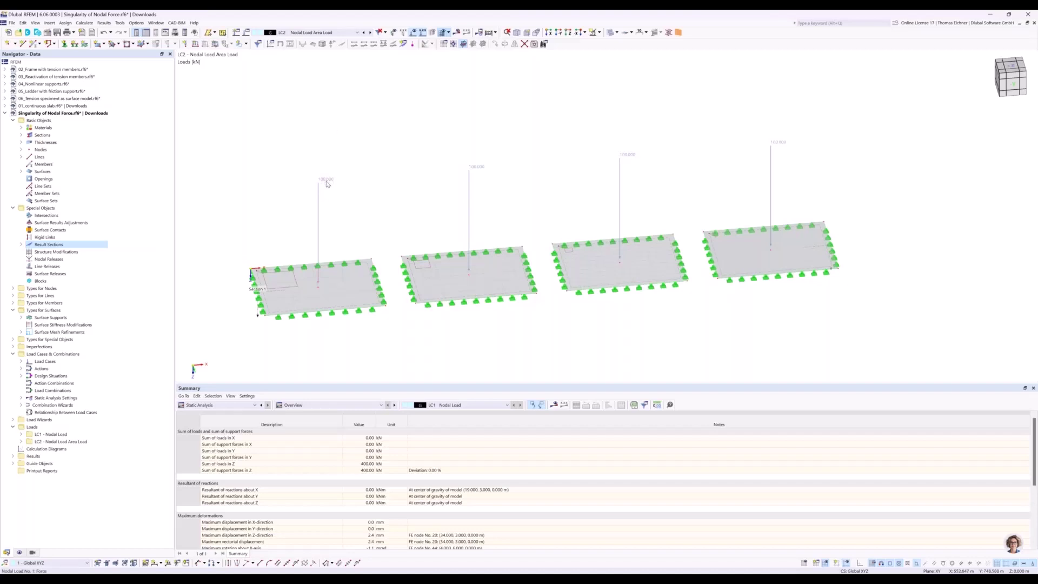
mouse_move(326, 184)
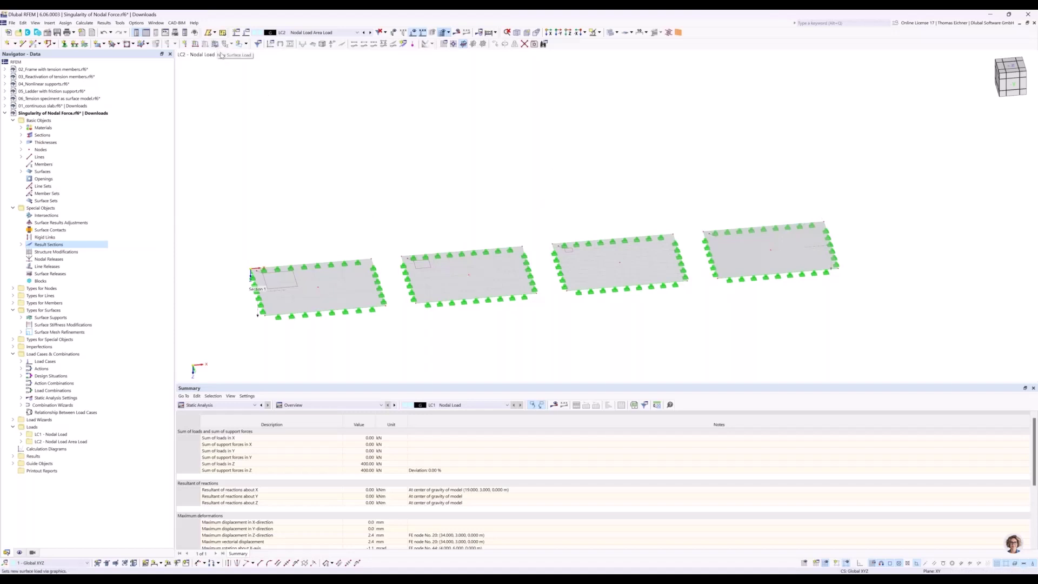
- Start a new free rectangular load in load case LC2, keeping the slabs visible beside its dialog
left_click(246, 44)
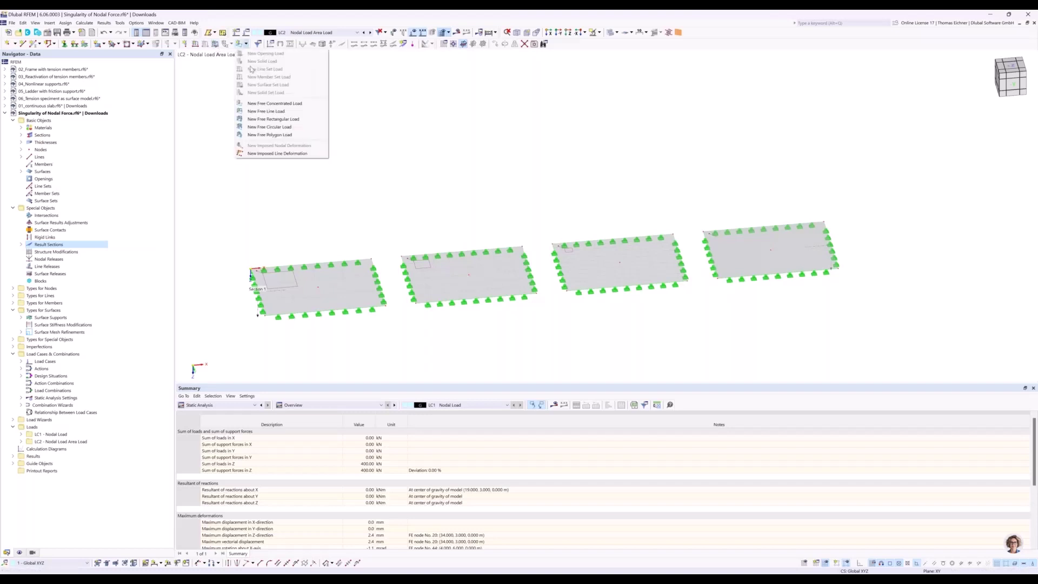
left_click(268, 121)
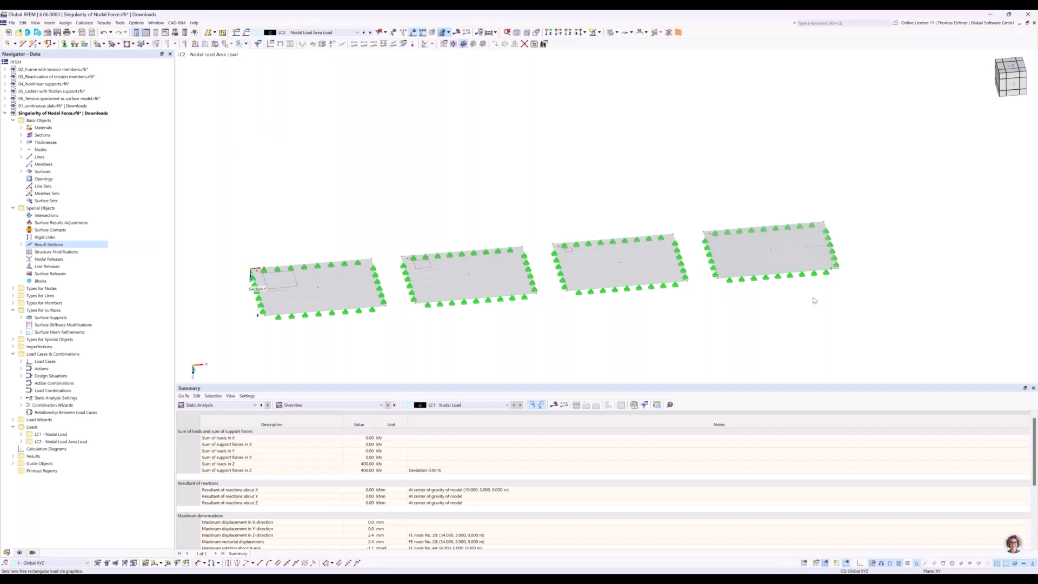
left_click_drag(528, 143, 742, 80)
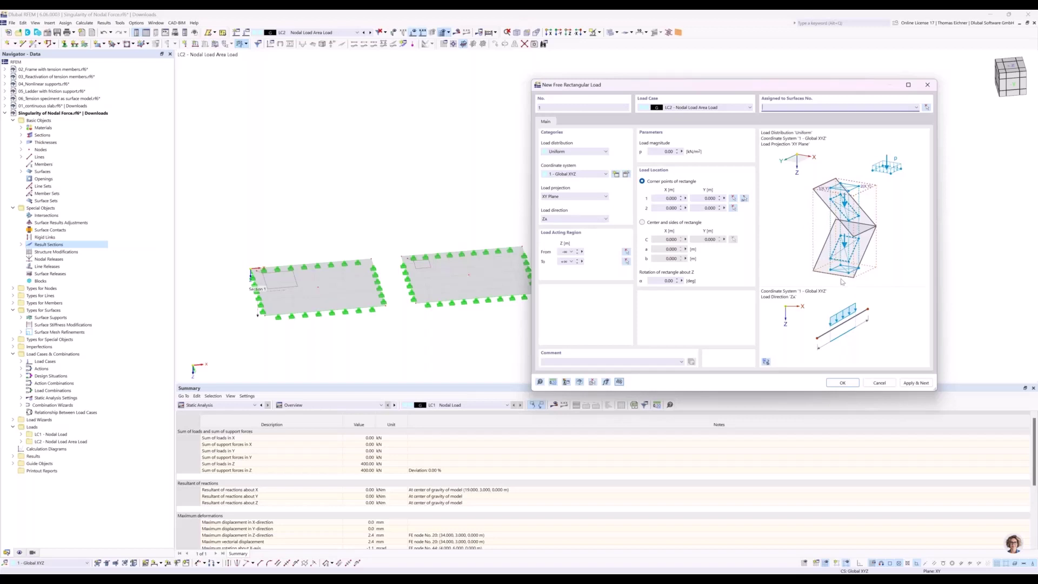
left_click(767, 363)
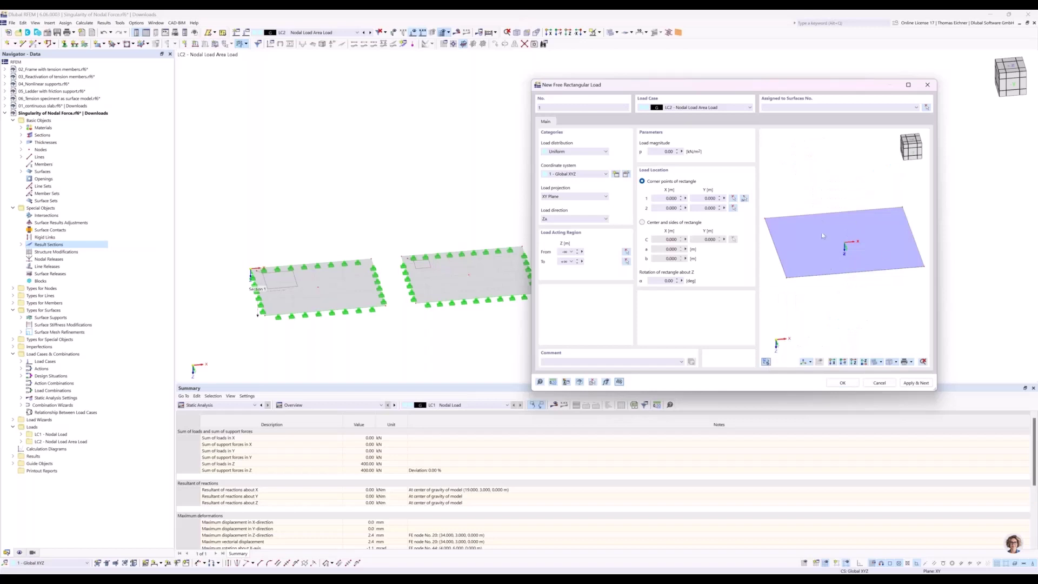
left_click(767, 362)
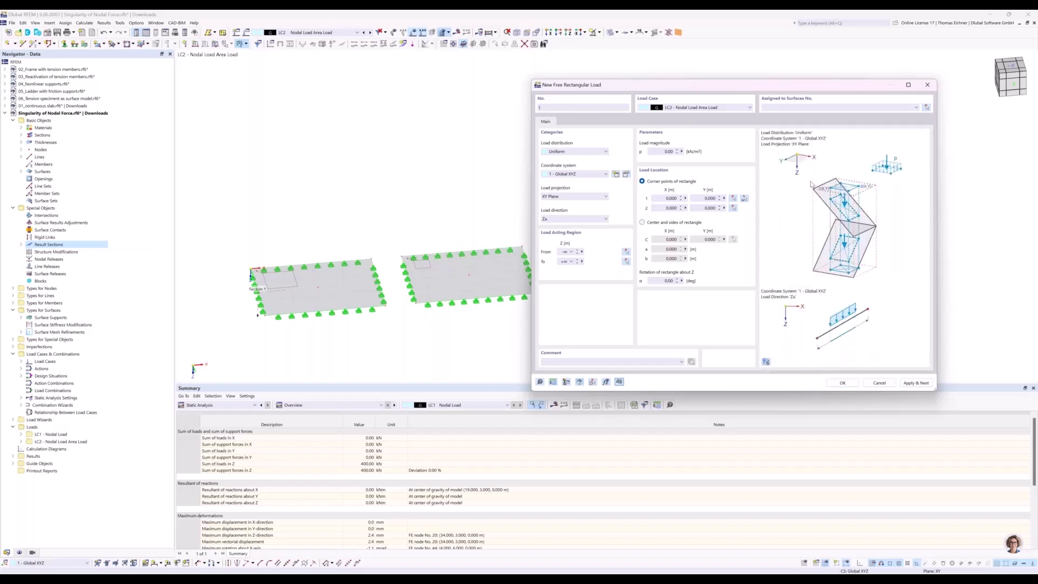
left_click(767, 363)
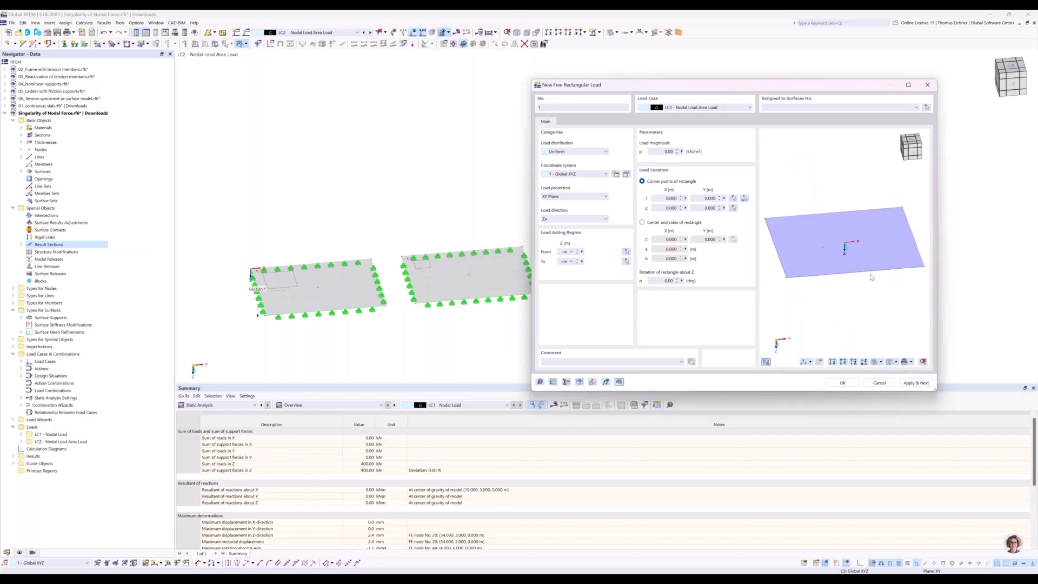
left_click(767, 362)
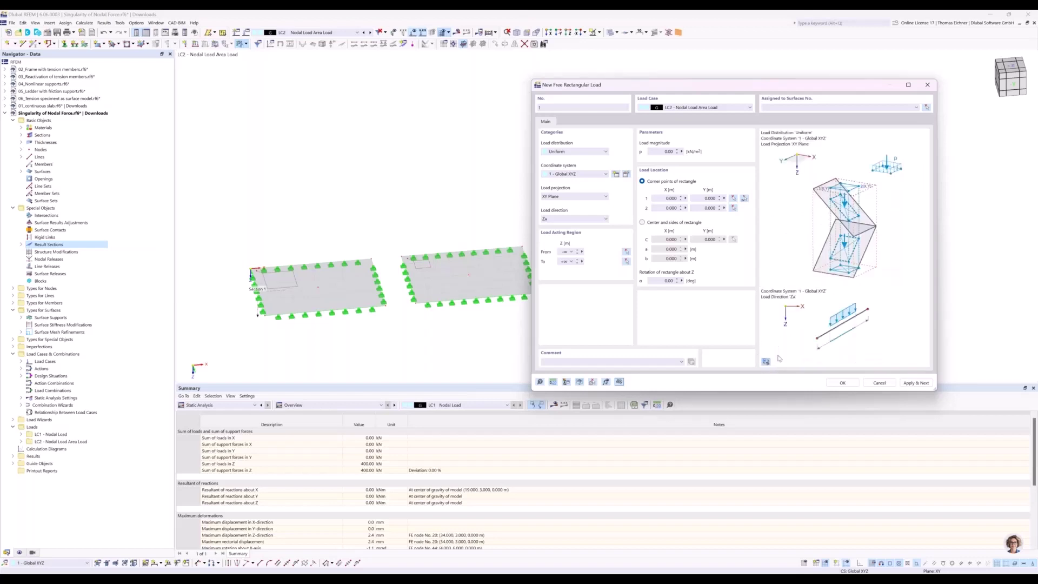
- Define the rectangular load by center and sides, with both sides 0.5 m and the center at the first slab's middle node
left_click(643, 223)
left_click(667, 249)
type("0.5")
key("Tab")
type("0")
left_click(673, 240)
left_click(429, 250)
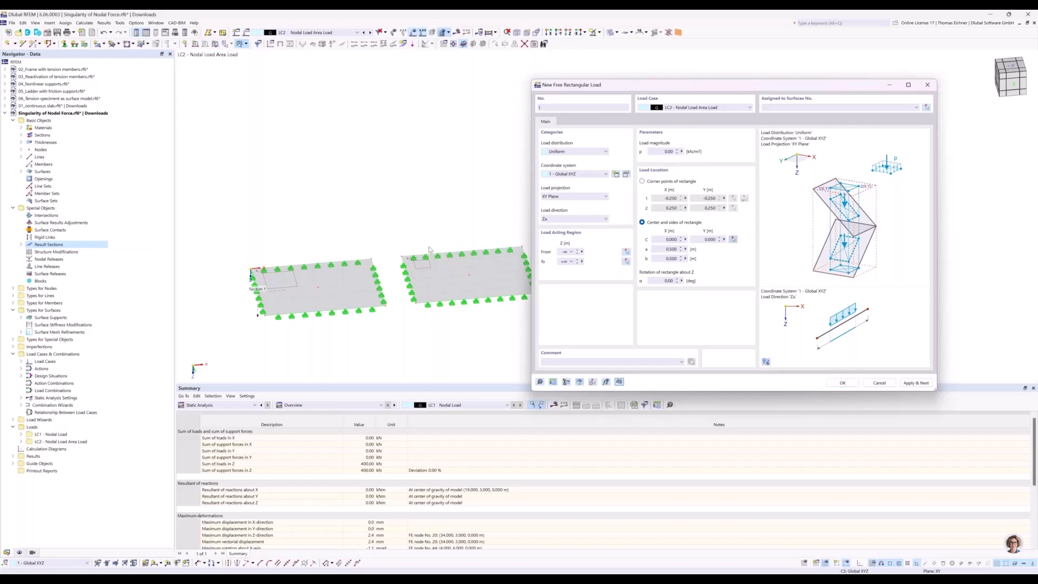
left_click(269, 378)
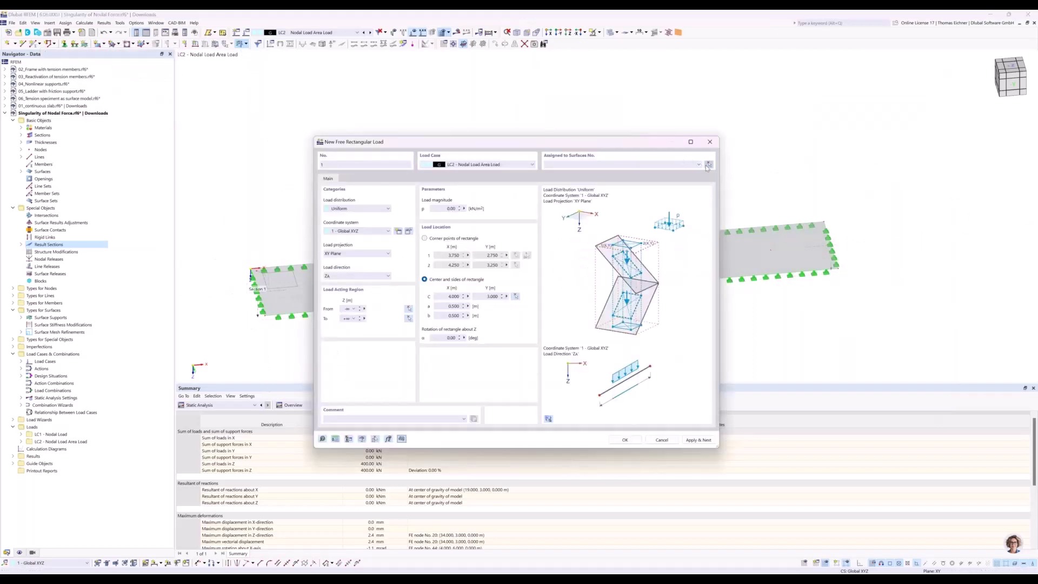
- Assign the free rectangular load to the first slab, surface 1, and try to apply it without a load magnitude
left_click(708, 164)
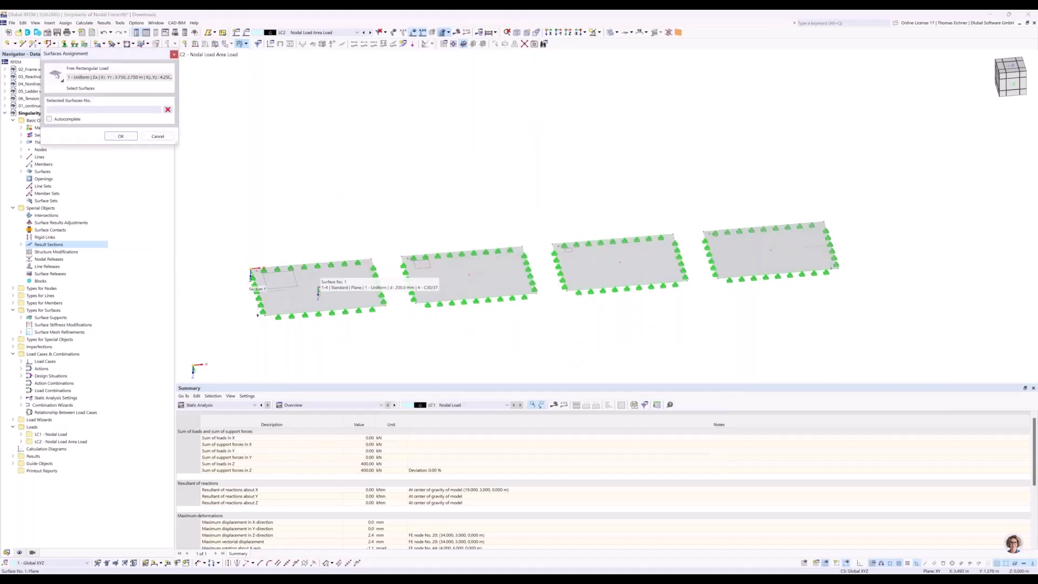
left_click(324, 292)
left_click(122, 136)
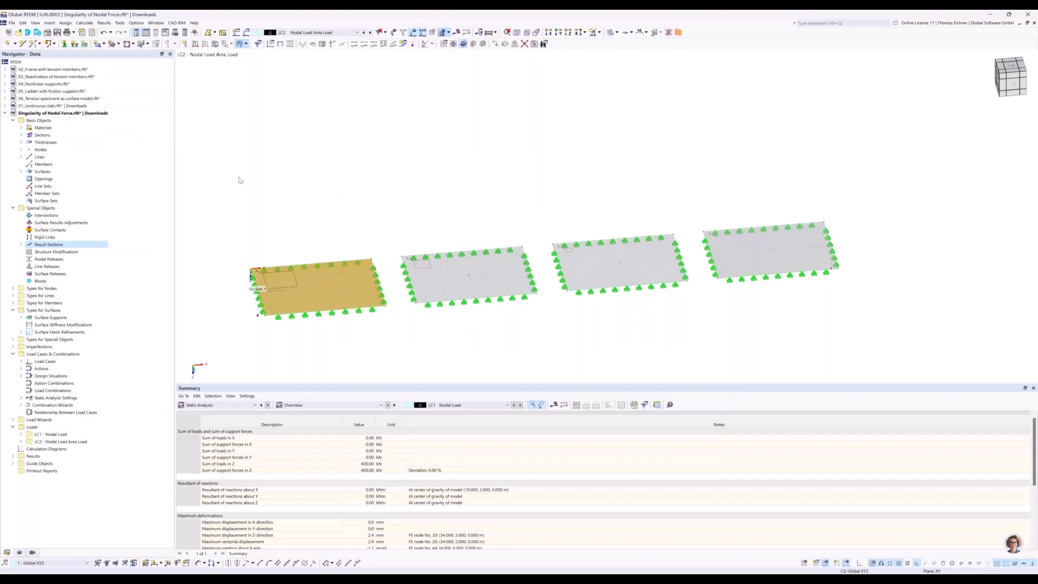
left_click_drag(644, 142, 849, 113)
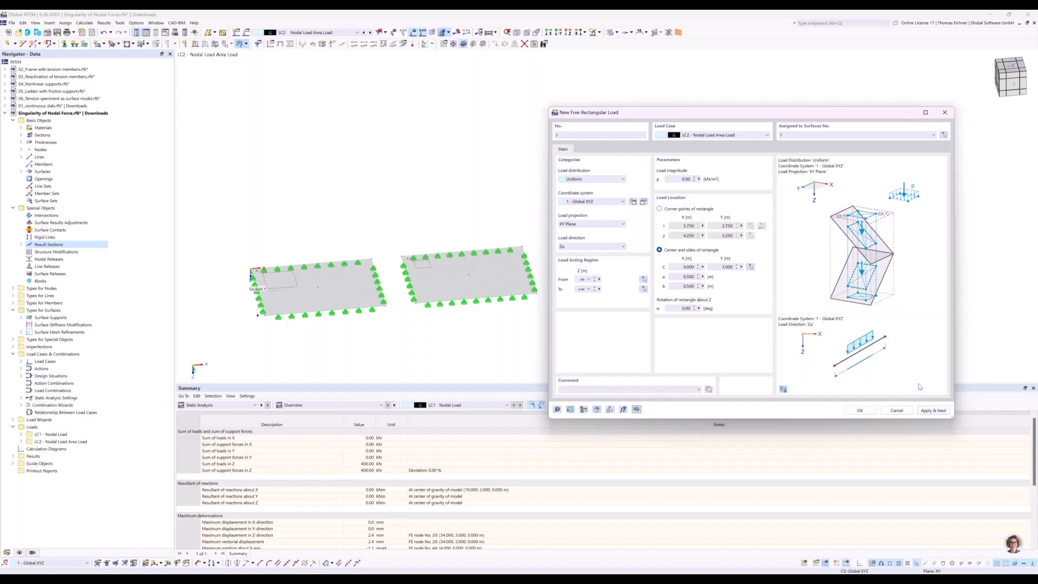
left_click(932, 412)
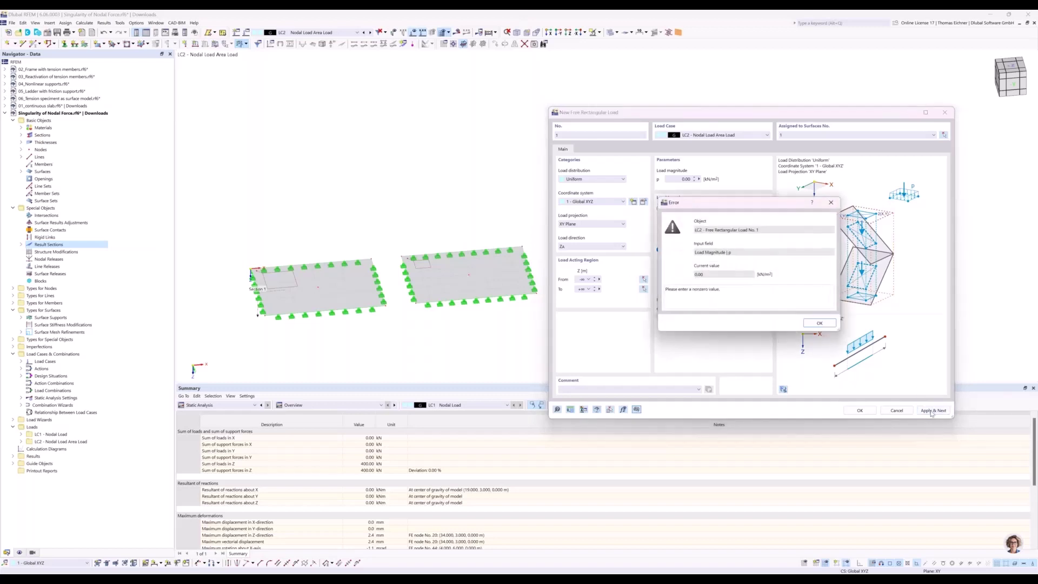
left_click(822, 324)
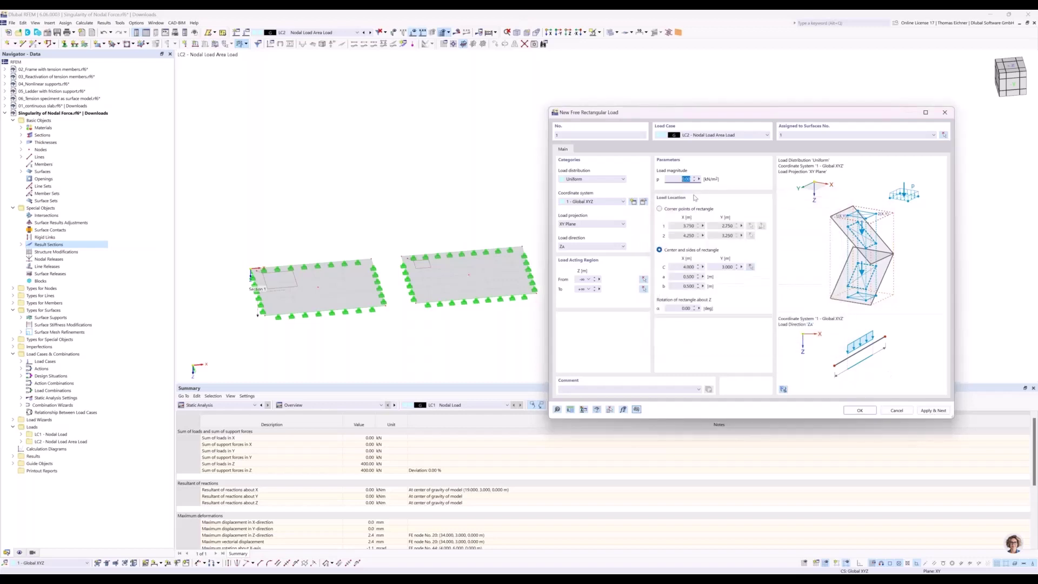
- Enter the formula 100/0.5/0.5 for the load magnitude and apply it, keeping the formula dialog open
double_click(694, 183)
left_click(702, 180)
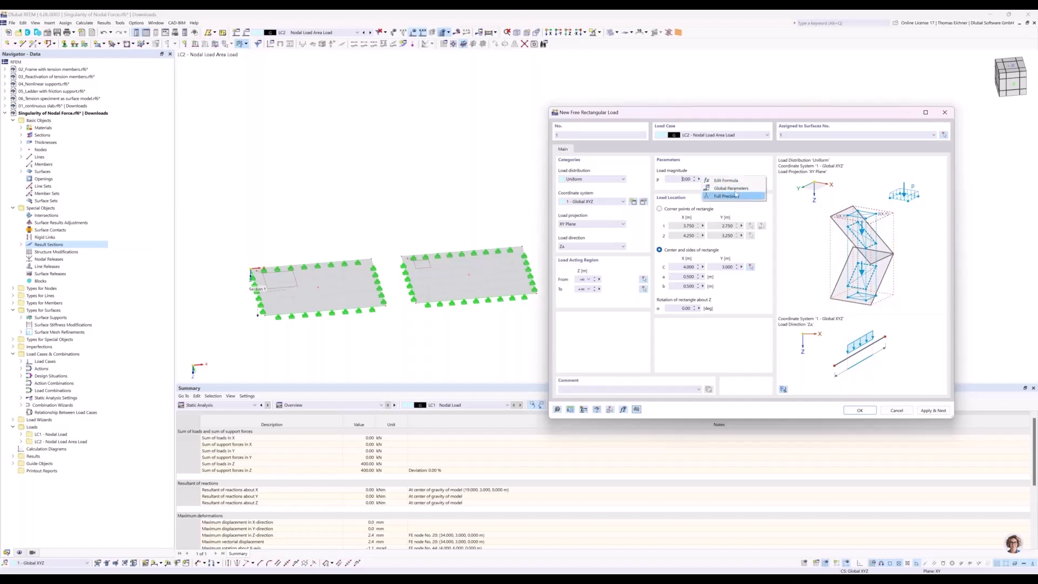
left_click(733, 181)
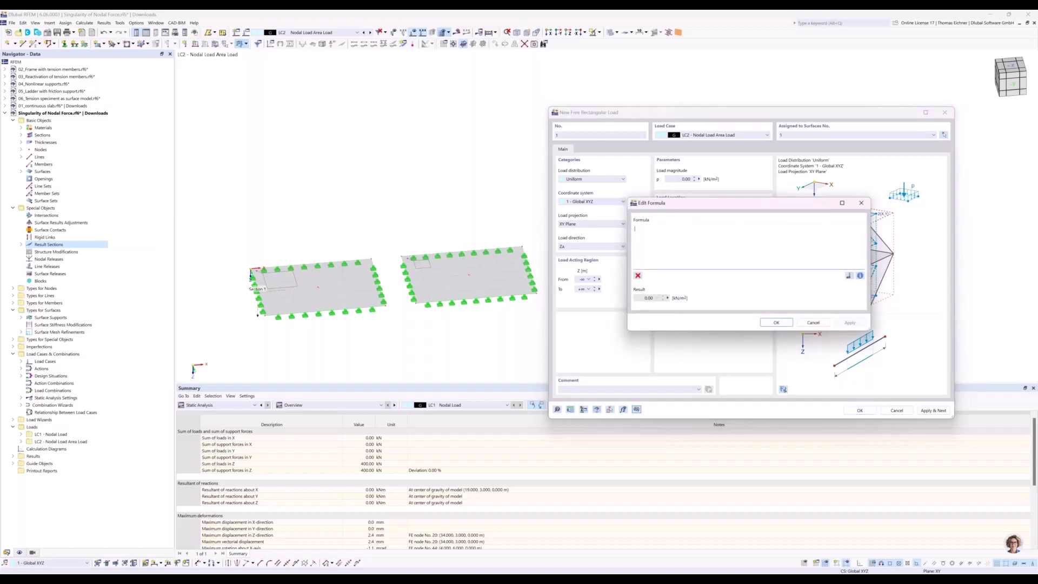
type("100/0.5/0.5")
left_click(842, 324)
left_click(850, 324)
left_click_drag(677, 203, 664, 213)
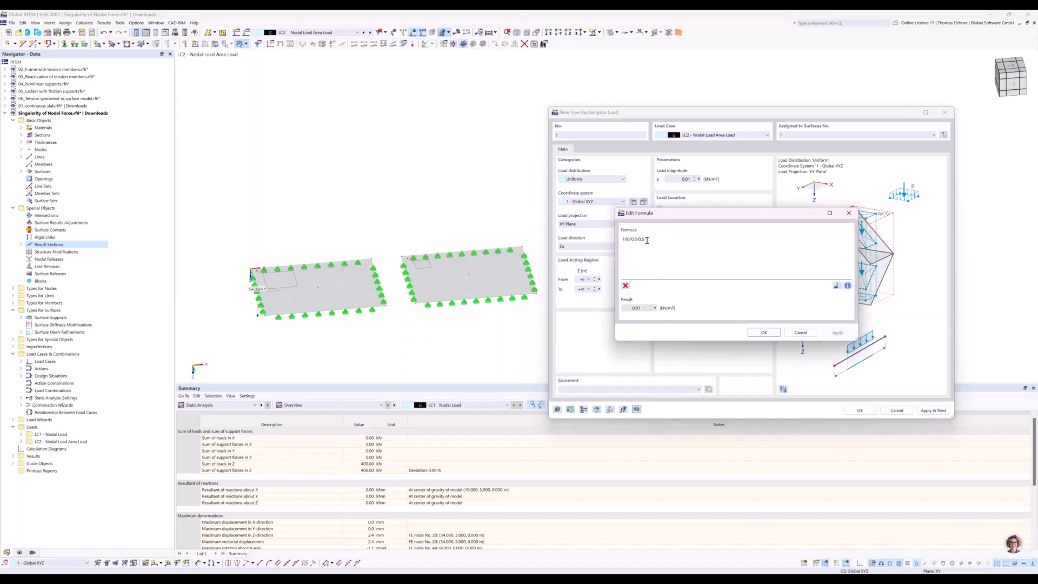
right_click(647, 240)
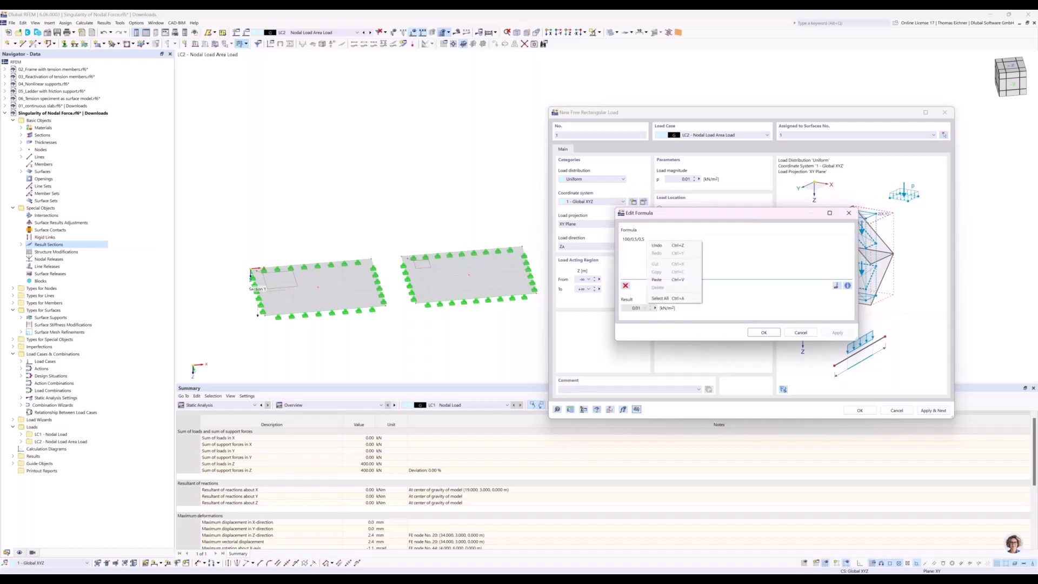
left_click(646, 243)
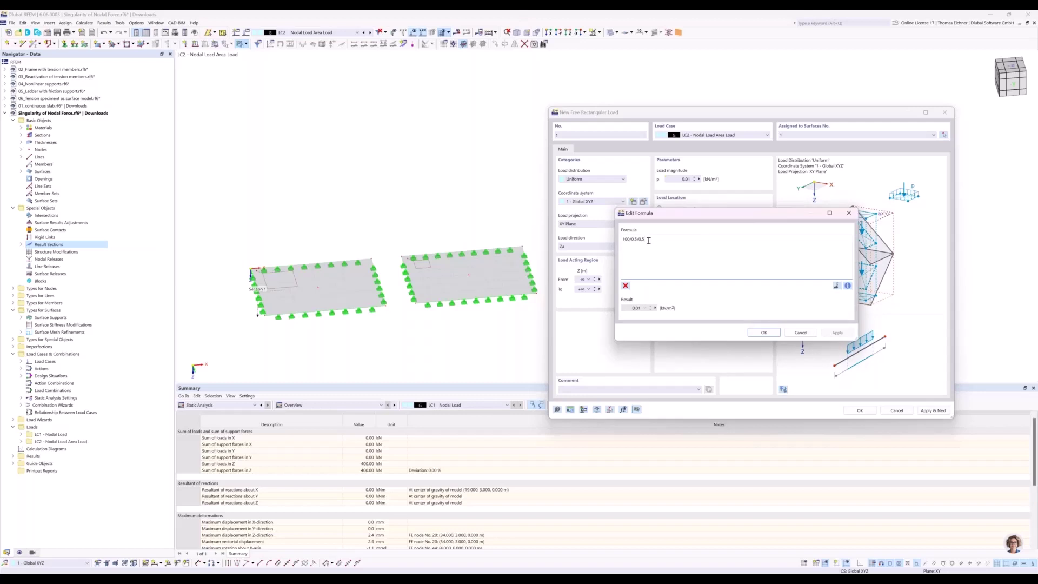
left_click_drag(662, 216, 647, 263)
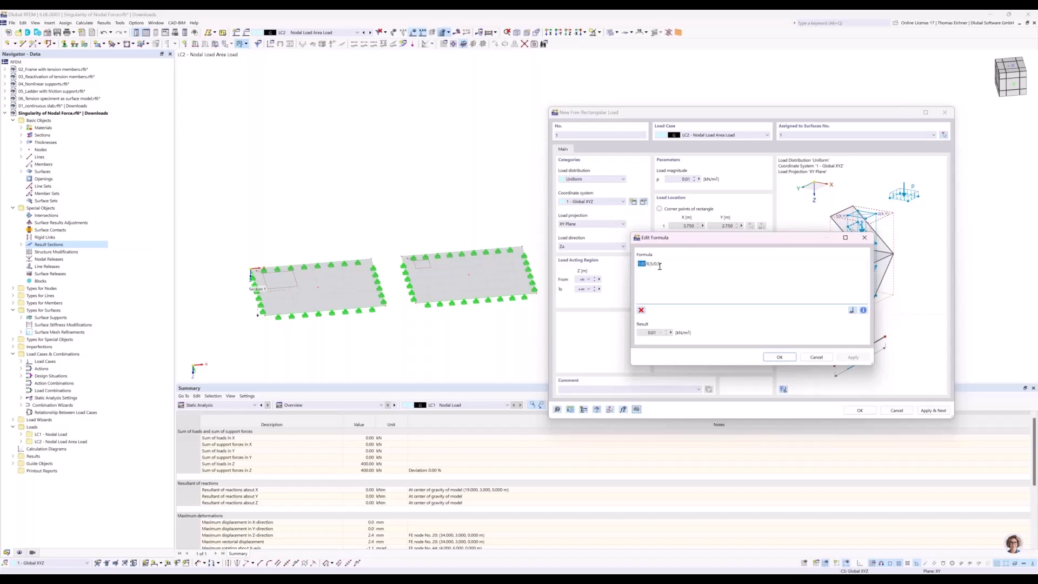
- Try adding the units kN and m to the magnitude formula and look into the object properties available for insertion
left_click(662, 265)
type("kN")
left_click(853, 359)
type("m")
left_click(853, 358)
left_click(863, 314)
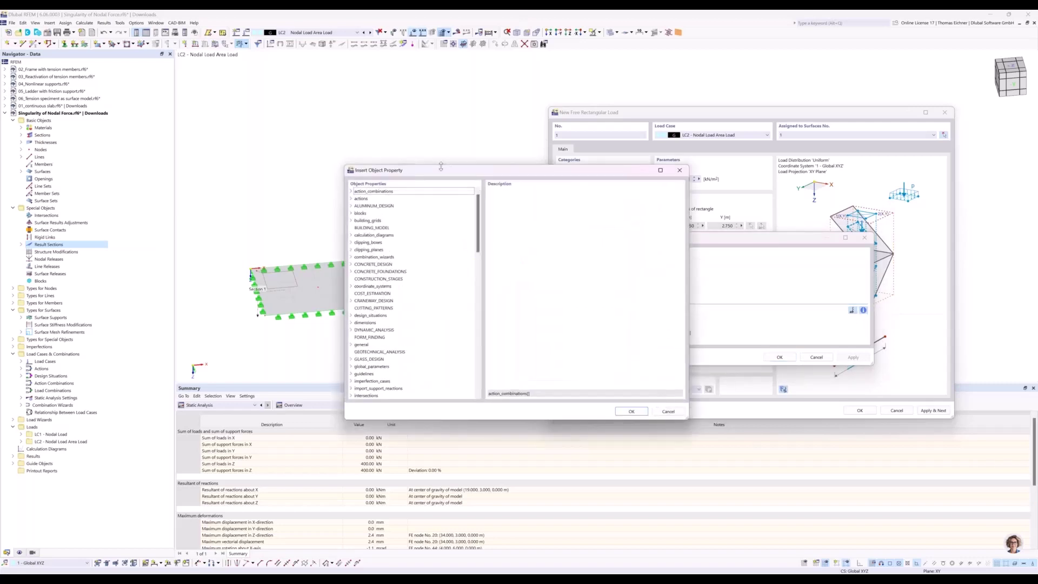
left_click_drag(431, 169, 333, 180)
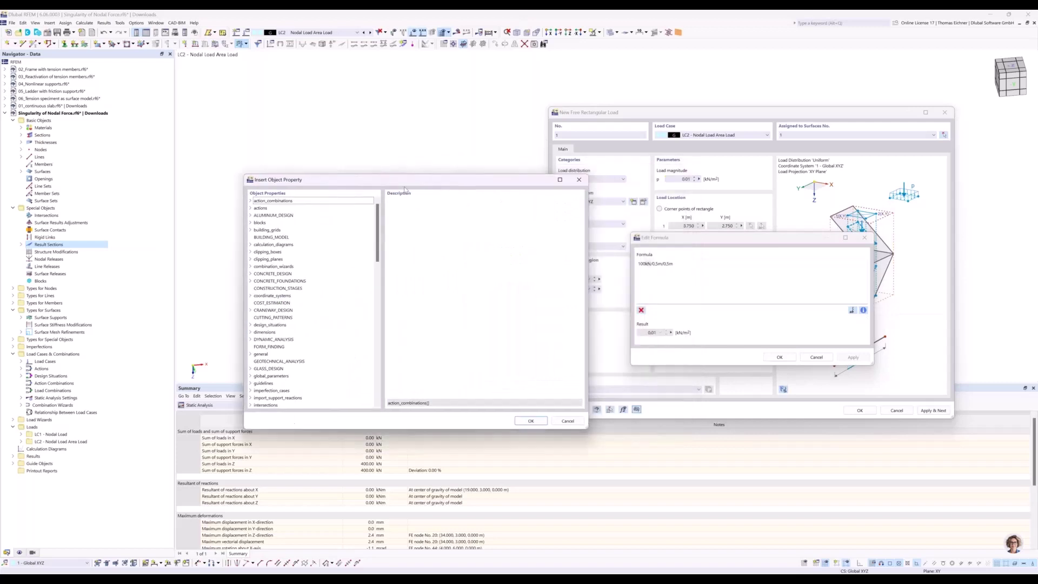
left_click(580, 182)
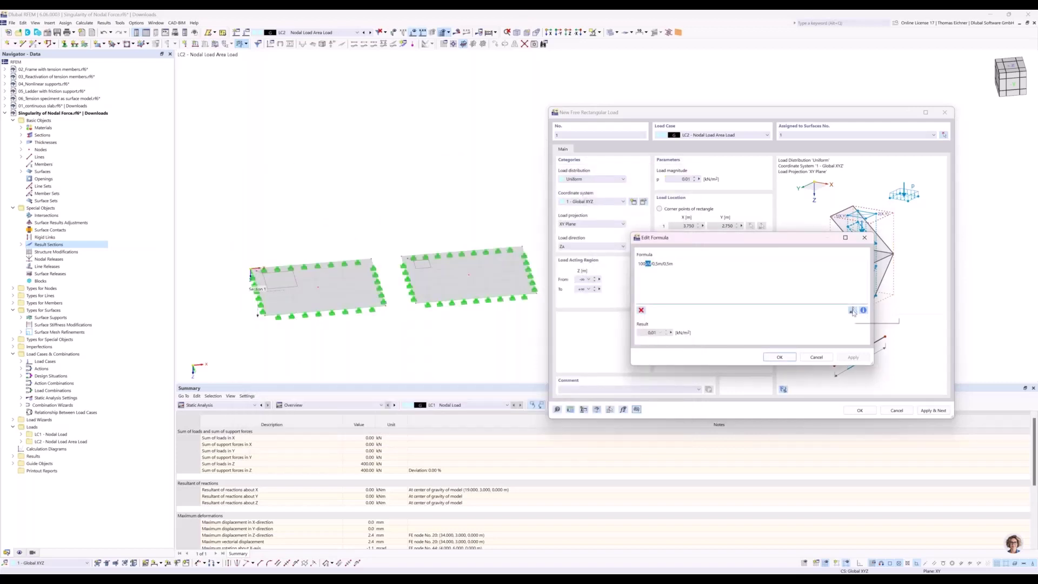
- Remove the units from the magnitude formula and enter the force as 100000, giving 100000/0.5/0.5
left_click(651, 263)
key("BackSpace")
key("BackSpace")
key("BackSpace")
left_click(670, 264)
key("BackSpace")
type("00")
left_click_drag(641, 264, 649, 264)
type("0000")
left_click(841, 358)
left_click(780, 357)
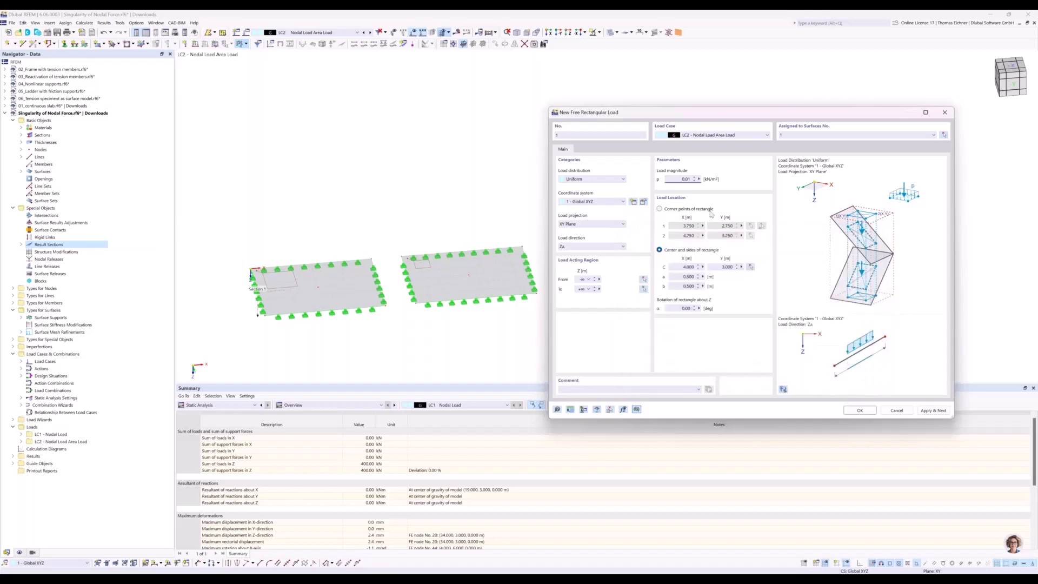
- Correct the formula so the load magnitude is 400 kN/m², and apply the first slab's load to continue with another
left_click(700, 179)
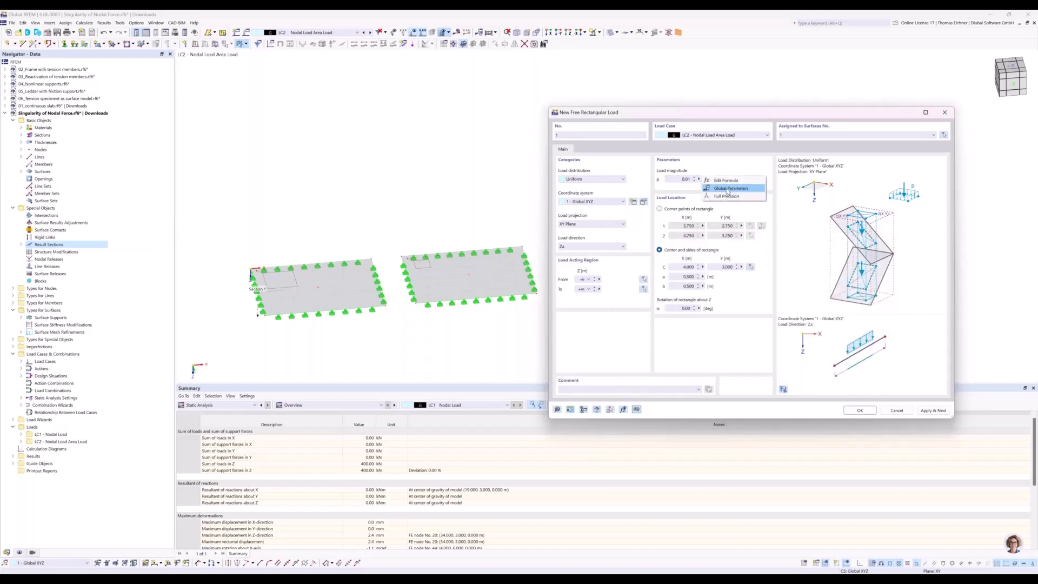
left_click(727, 181)
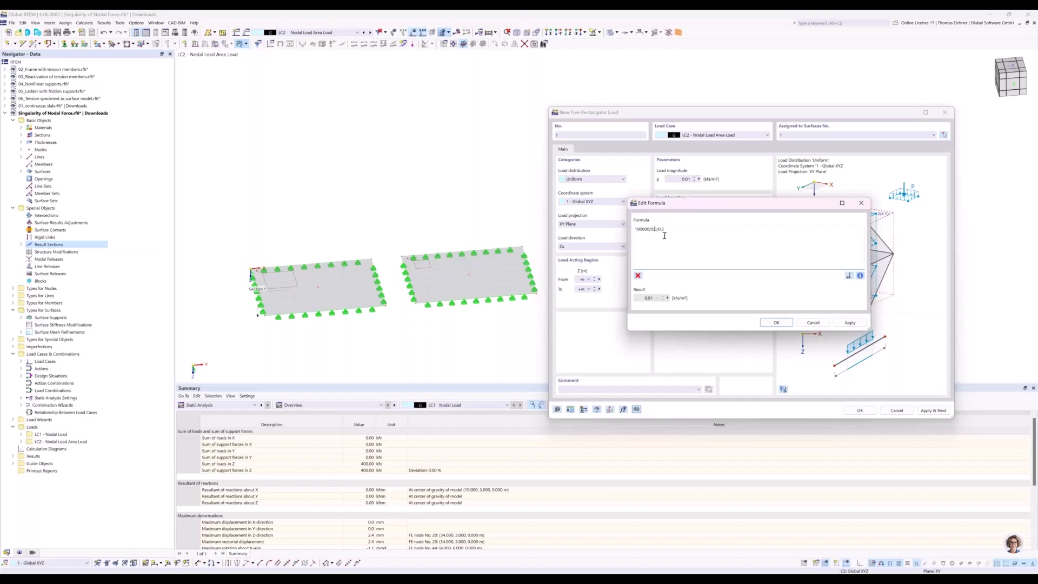
left_click(842, 323)
left_click(786, 324)
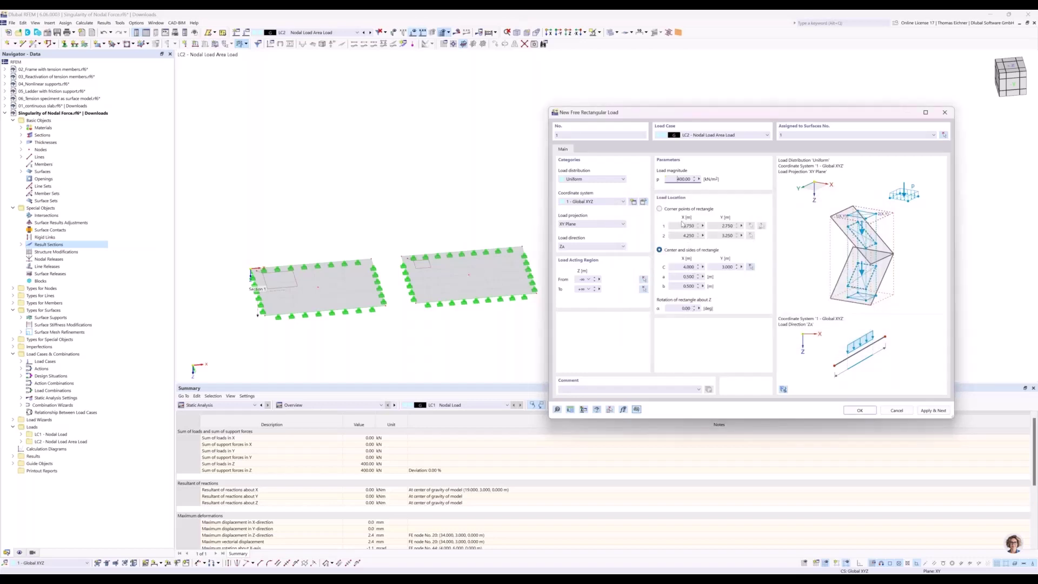
double_click(688, 181)
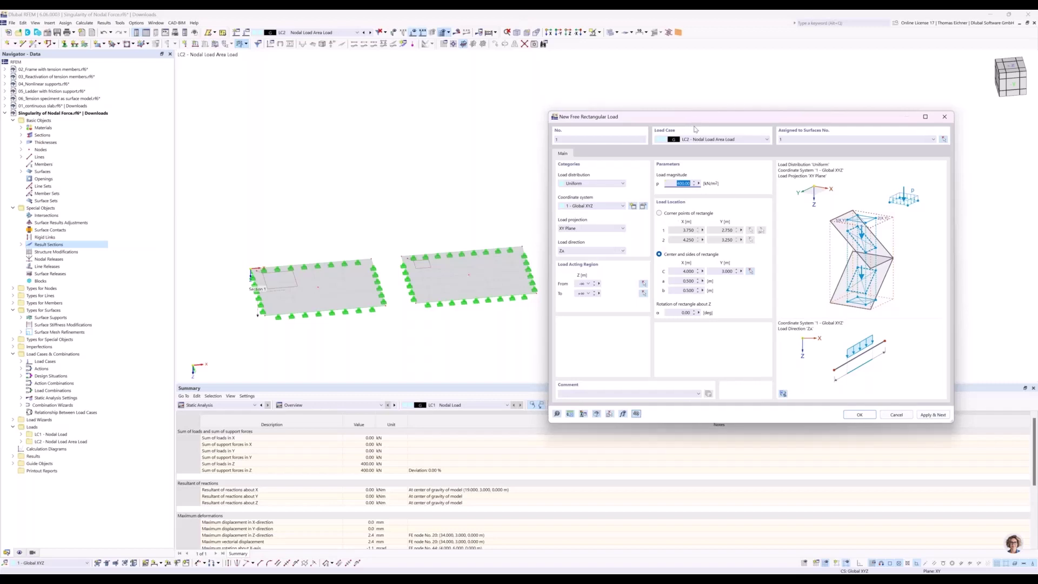
left_click(927, 420)
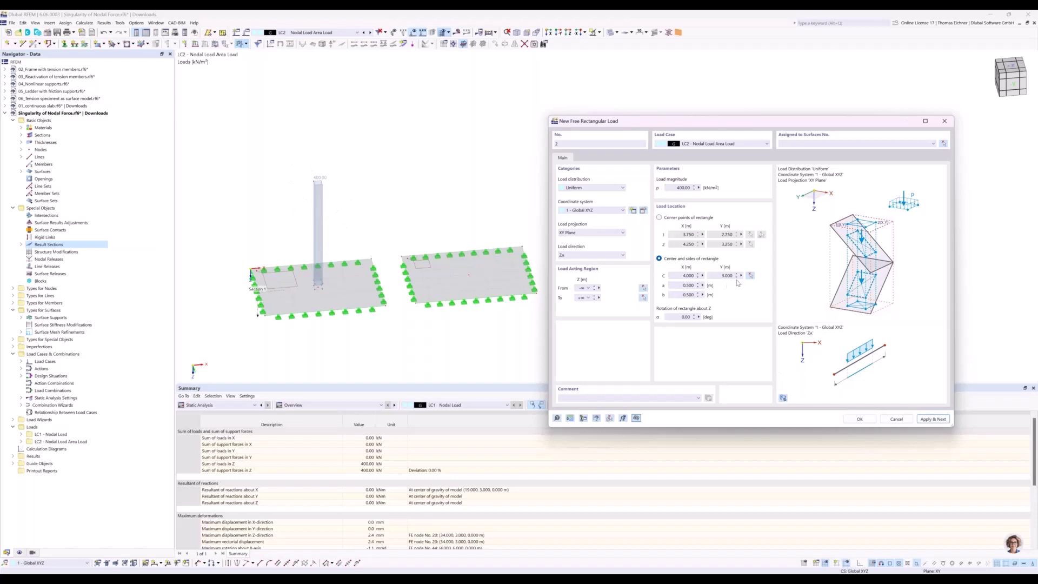
- Center a second rectangular load on the second slab's middle node at X 14 m, Y 3 m, and assign it to surface 2
left_click(733, 276)
left_click(750, 275)
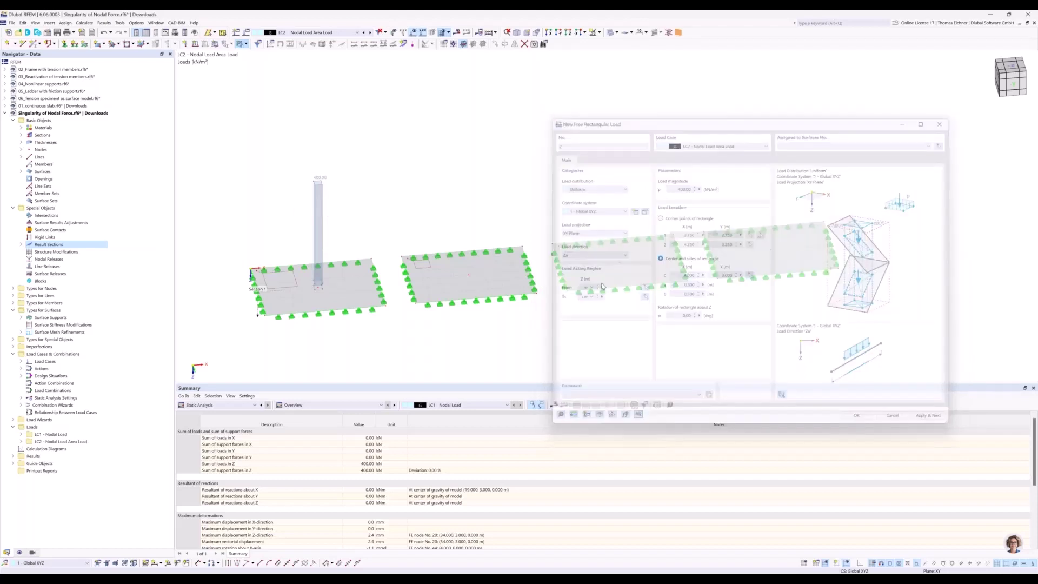
left_click(469, 275)
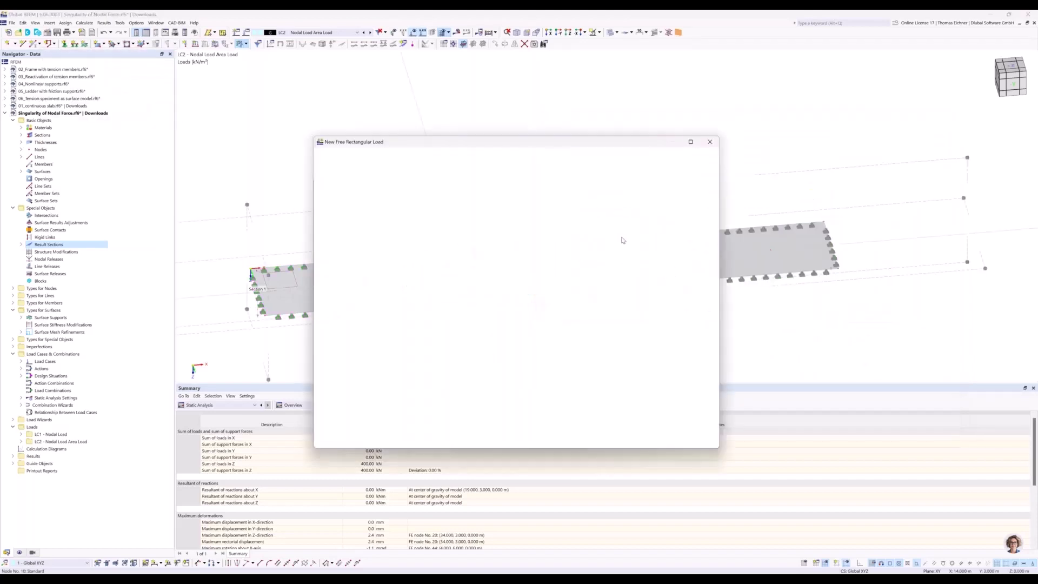
left_click(657, 438)
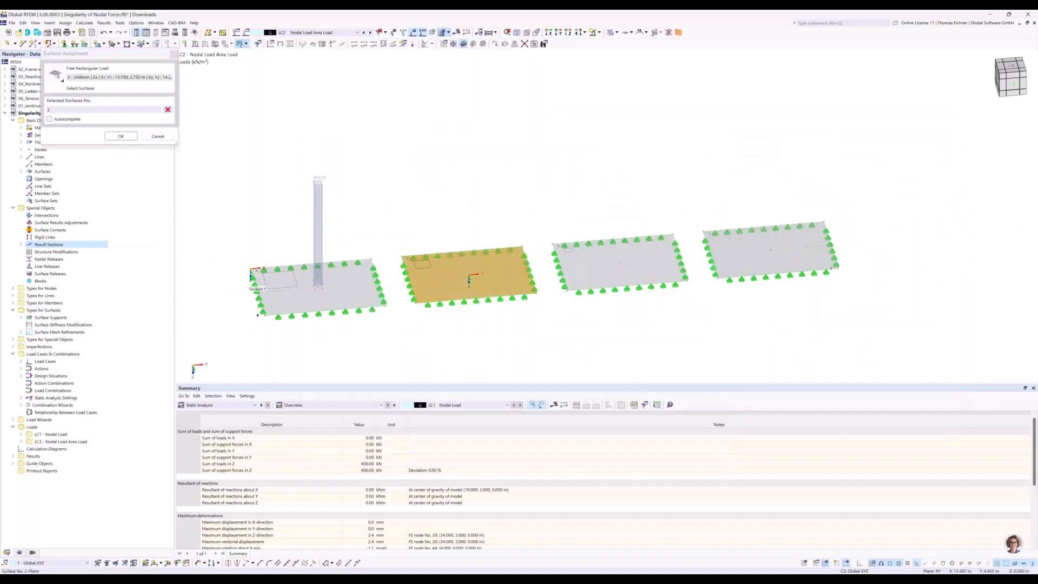
key("Return")
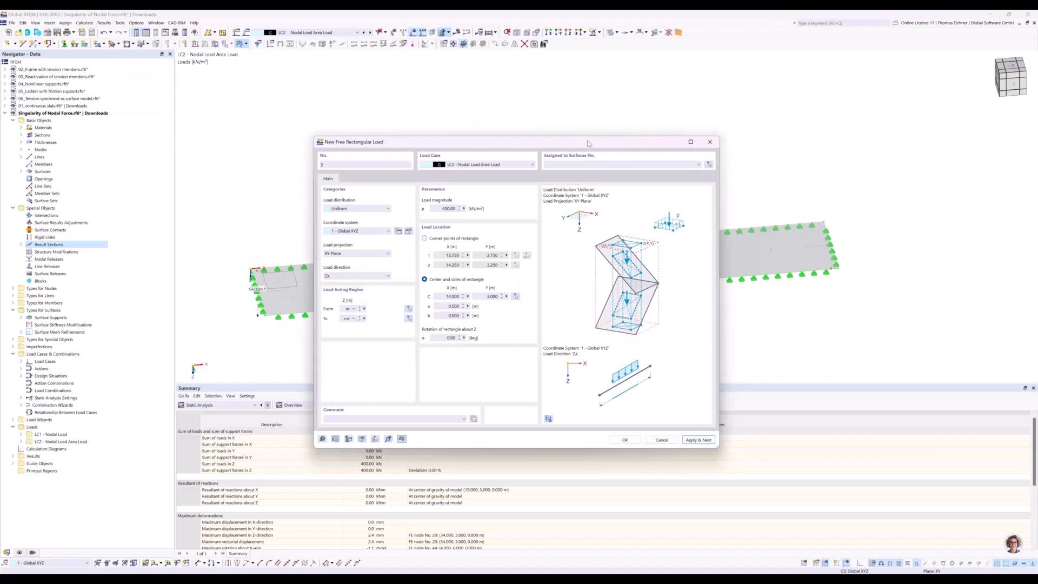
- Assign a third rectangular load to surface 3 and pick its center near the slab's middle, about X 23.93 m, Y 3.35 m
left_click_drag(588, 142, 580, 192)
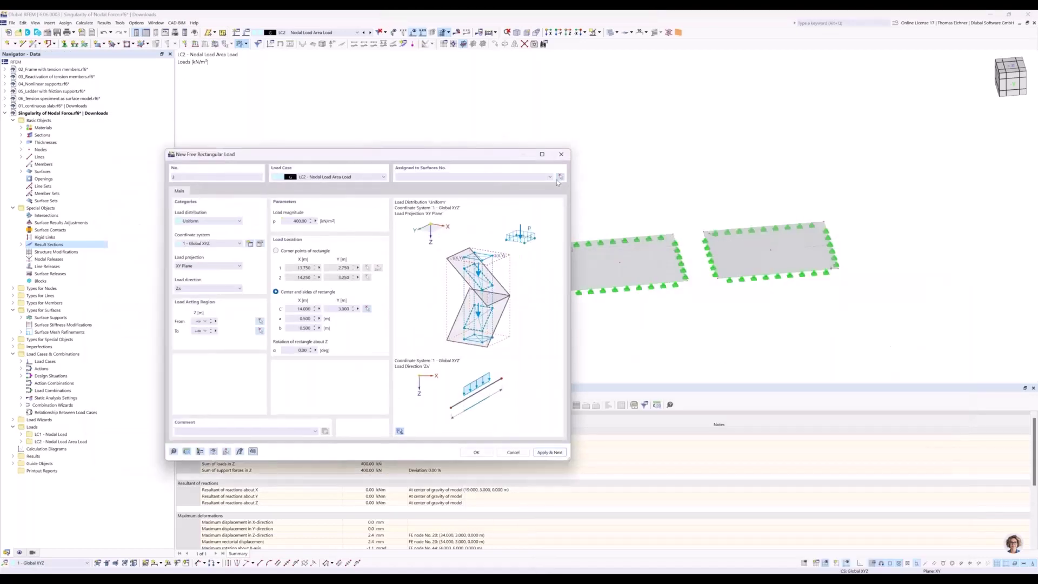
left_click(561, 177)
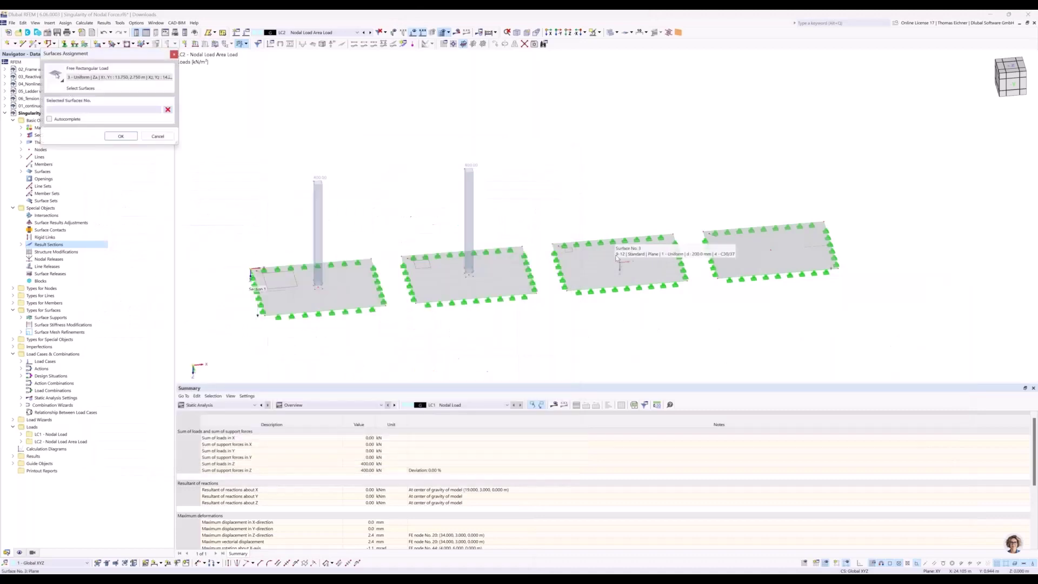
left_click(617, 259)
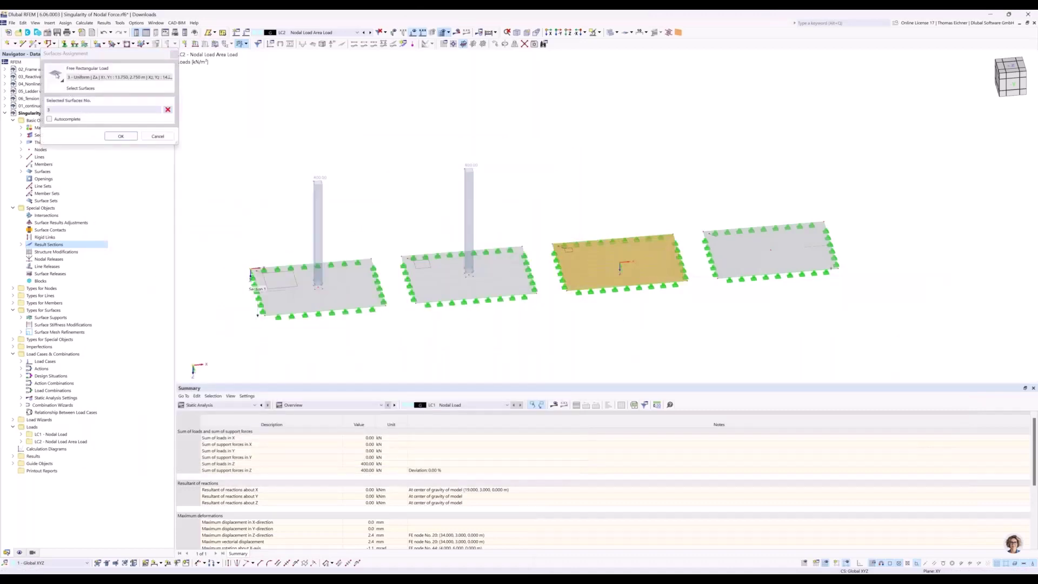
left_click(121, 135)
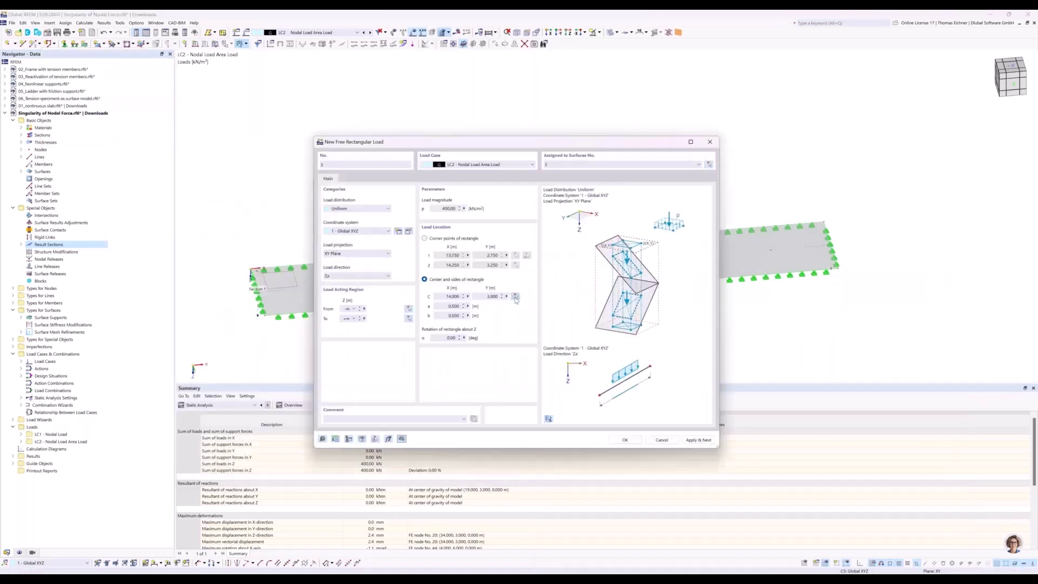
left_click(515, 297)
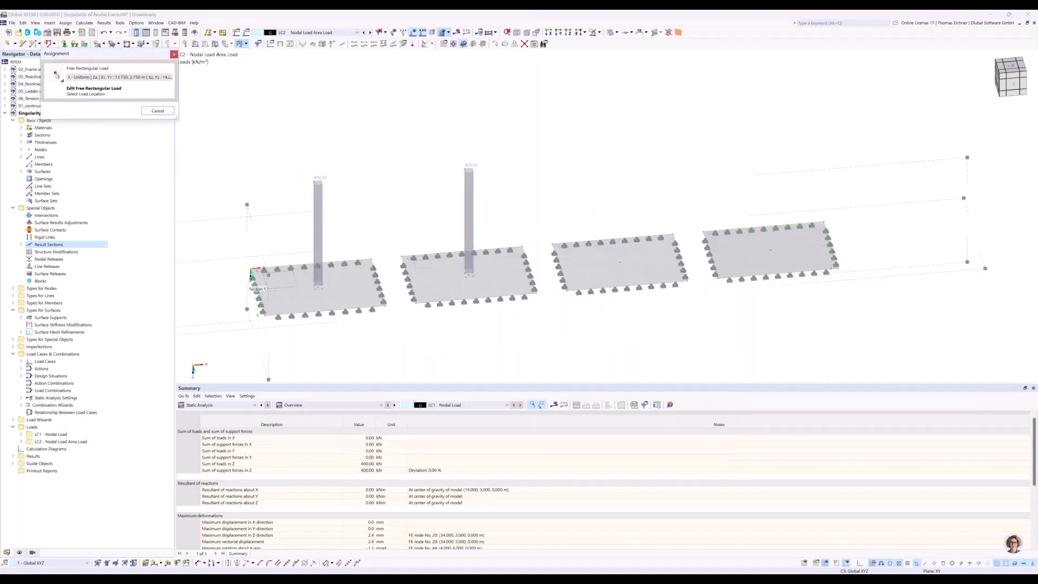
left_click(620, 263)
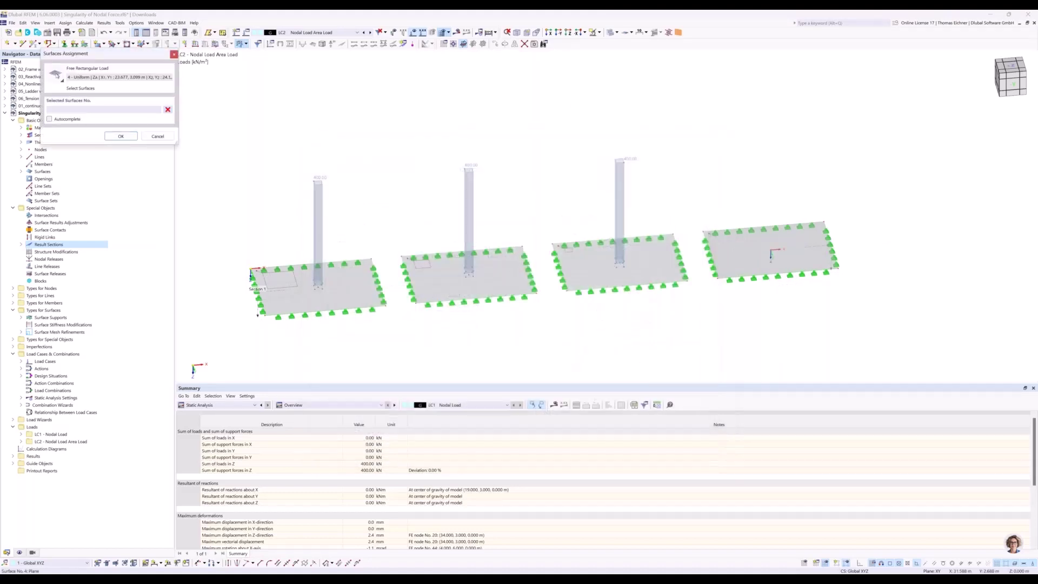
- Create a fourth rectangular load on surface 4, centered on the slab's middle node at X 34 m, Y 3 m
left_click(771, 253)
key("Return")
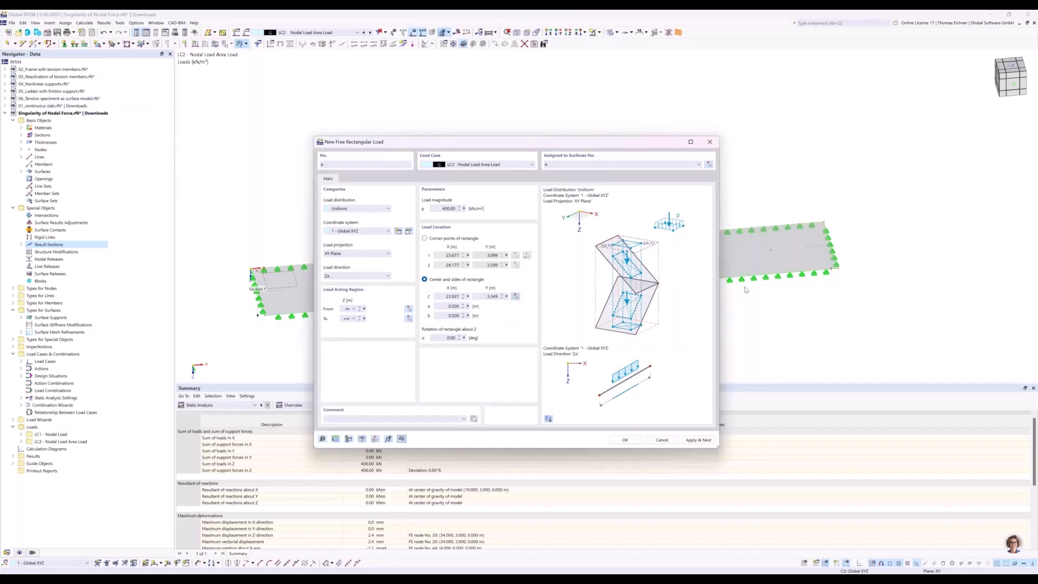
key("Return")
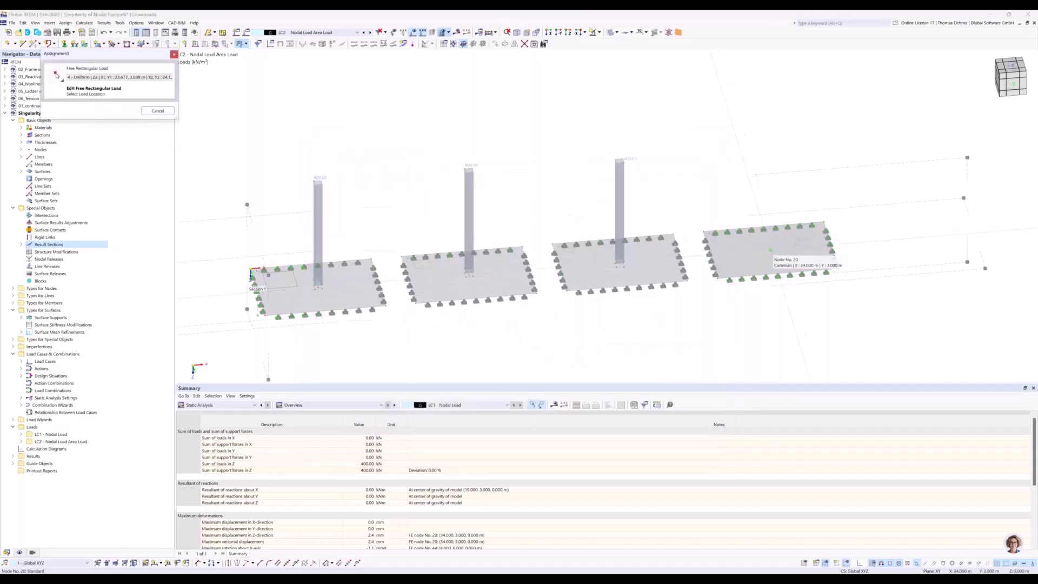
left_click(702, 285)
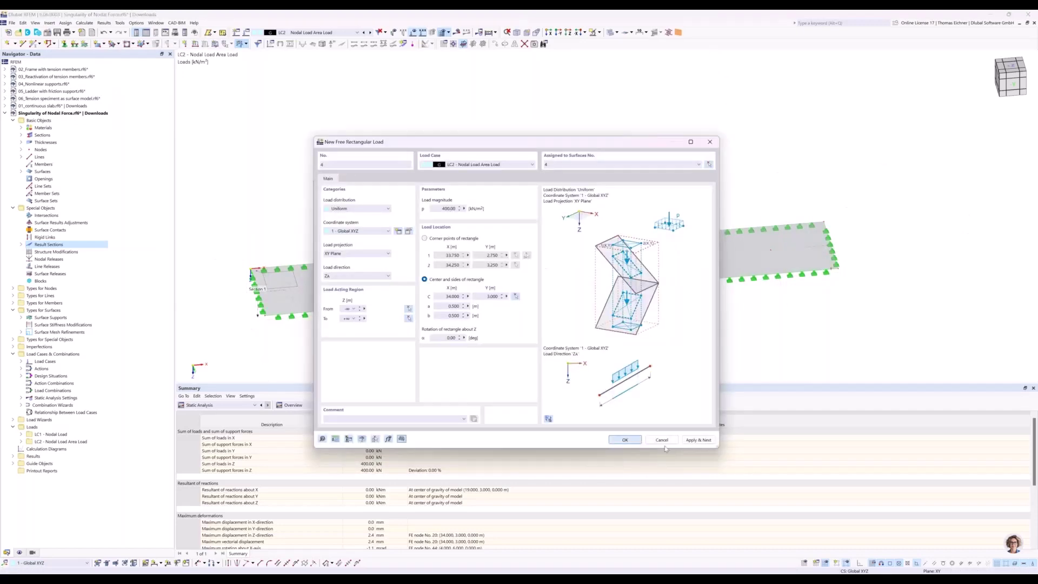
key("Return")
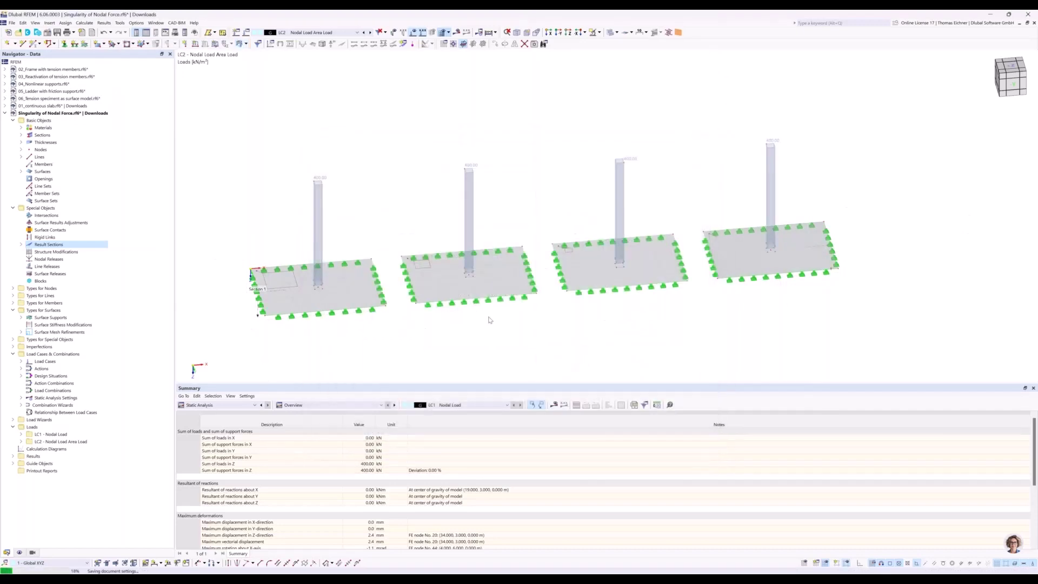
scroll(490, 320, "down", 1)
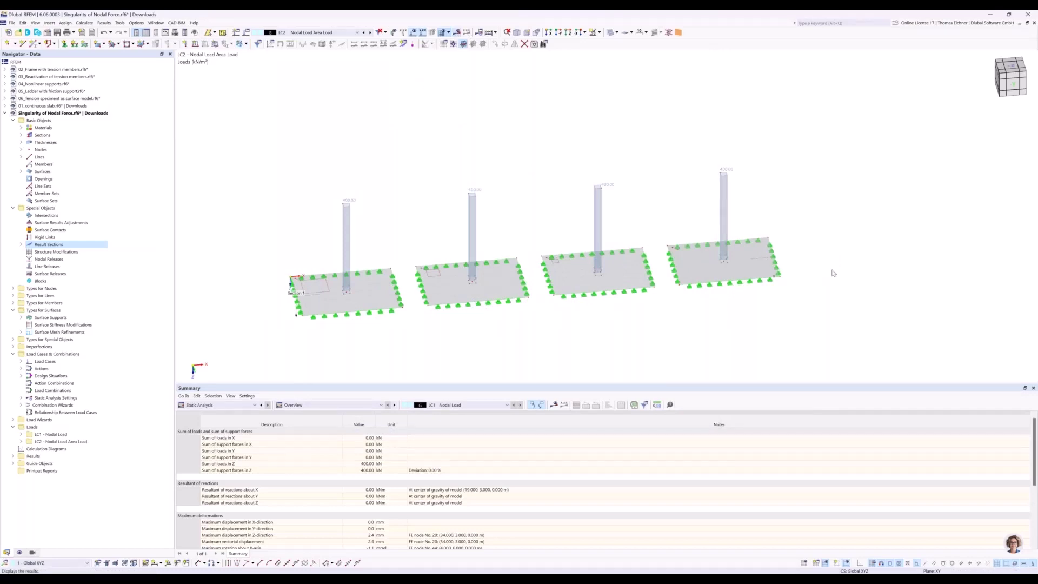
- Calculate load case LC2 and compare the four slabs' section moments m-x in the reverse Y view
key("F5")
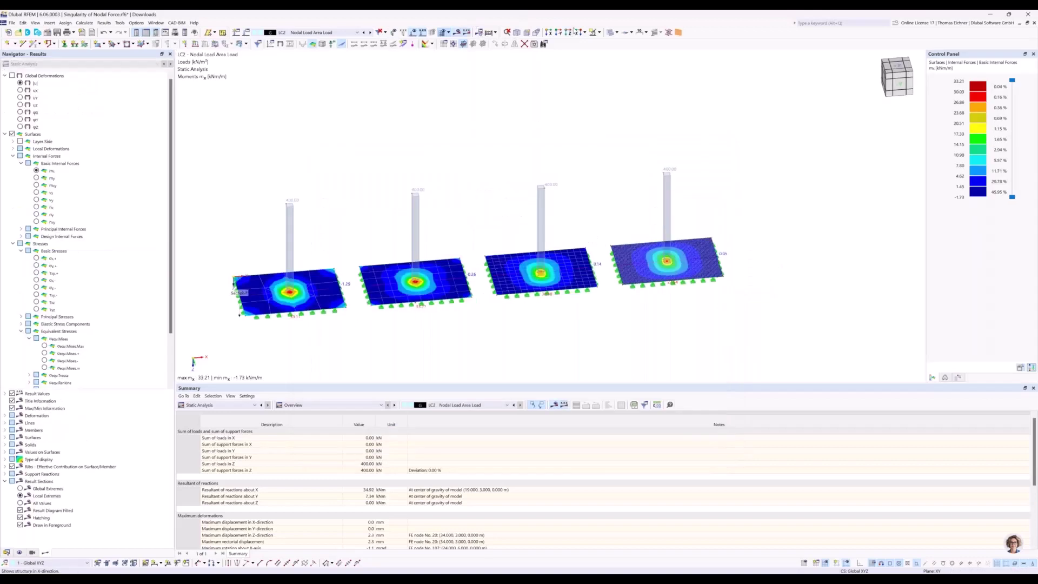
left_click(559, 32)
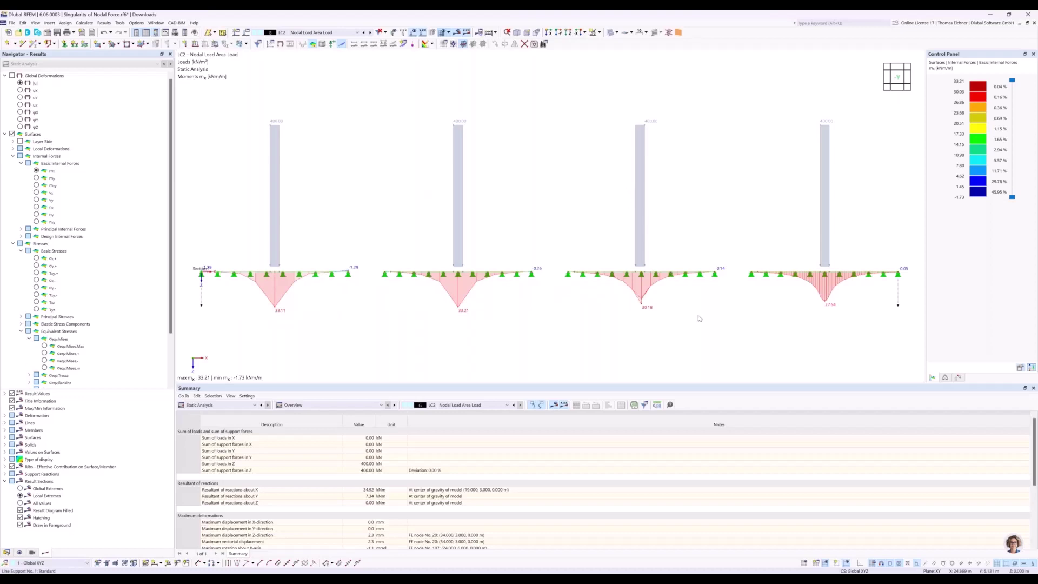
scroll(657, 313, "up", 3)
scroll(657, 313, "up", 2)
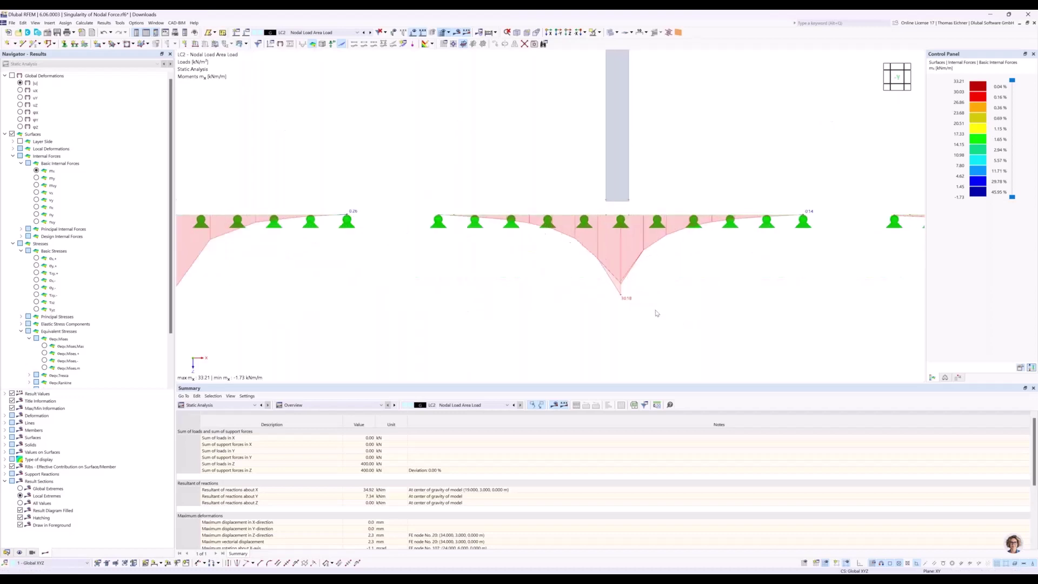
scroll(621, 295, "down", 5)
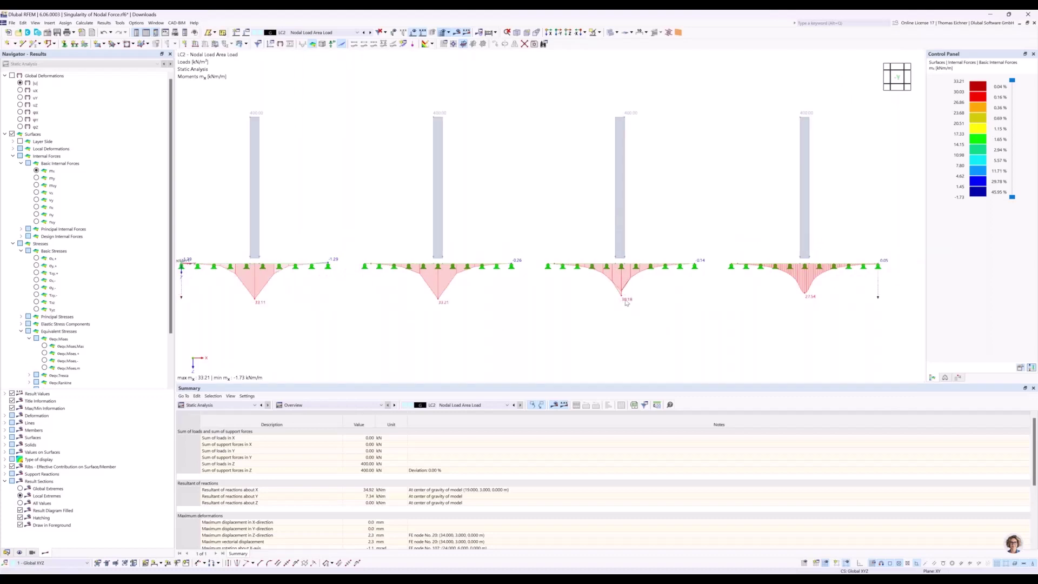
- Examine the result diagrams of result section No. 1 for deformation, moment m-x and area load across the slabs
right_click(183, 295)
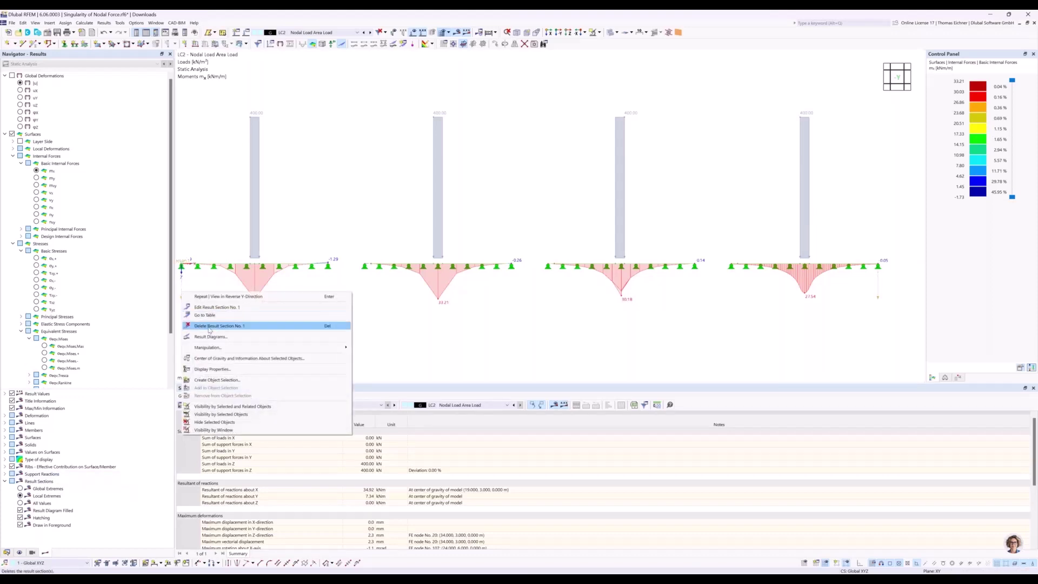
left_click(209, 338)
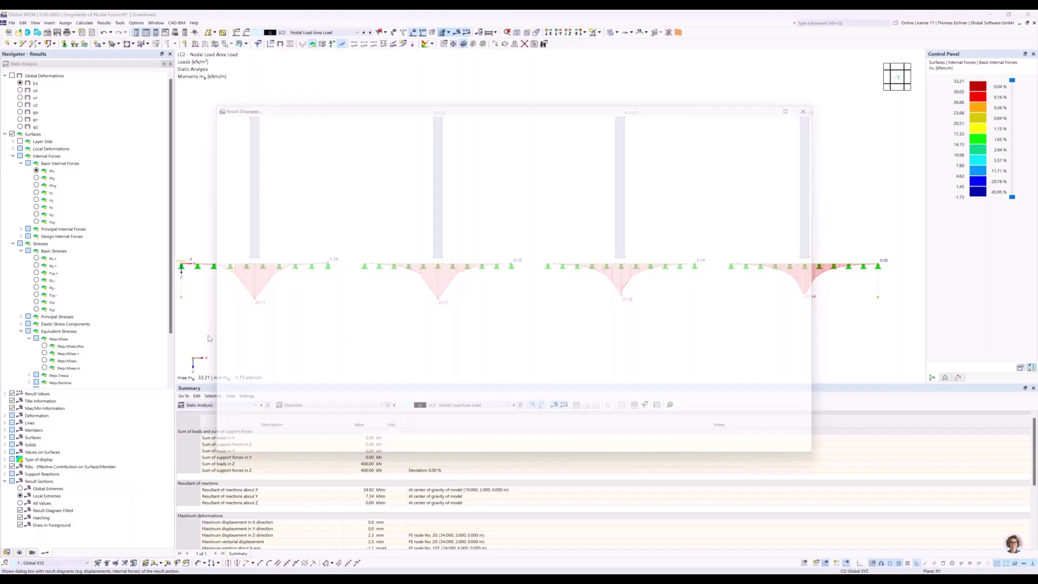
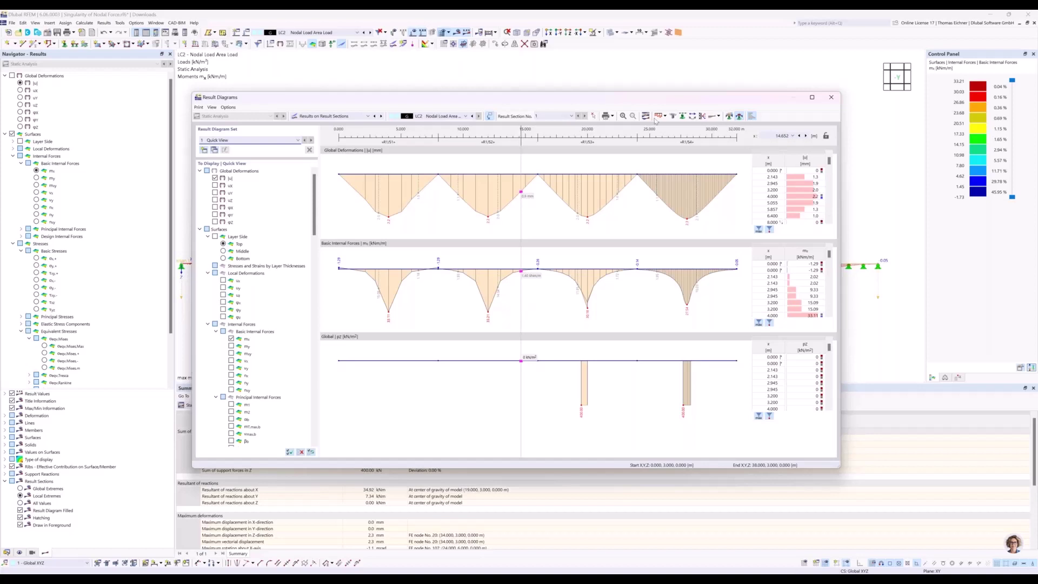
left_click_drag(629, 96, 618, 96)
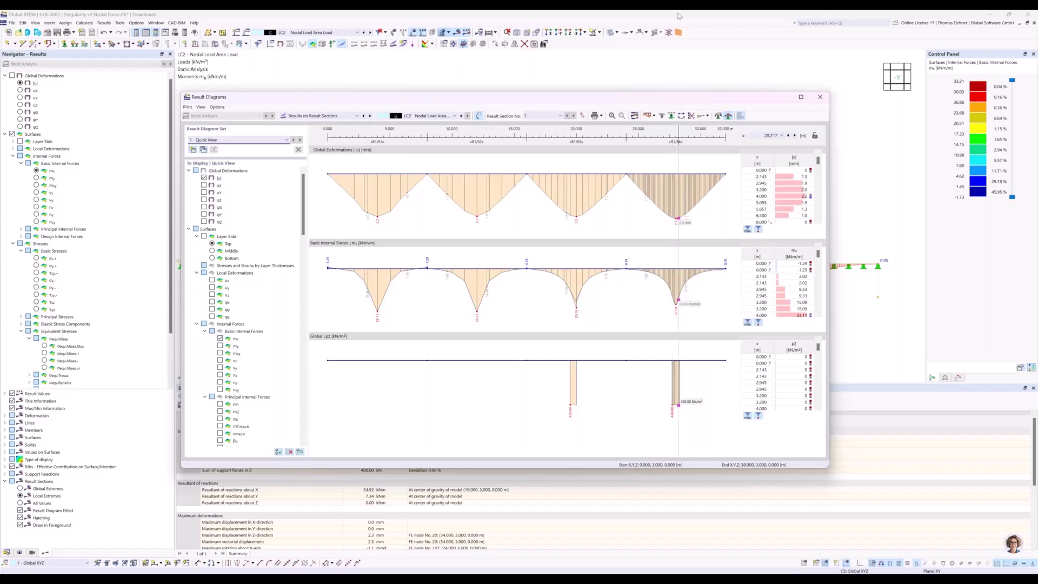
left_click(822, 99)
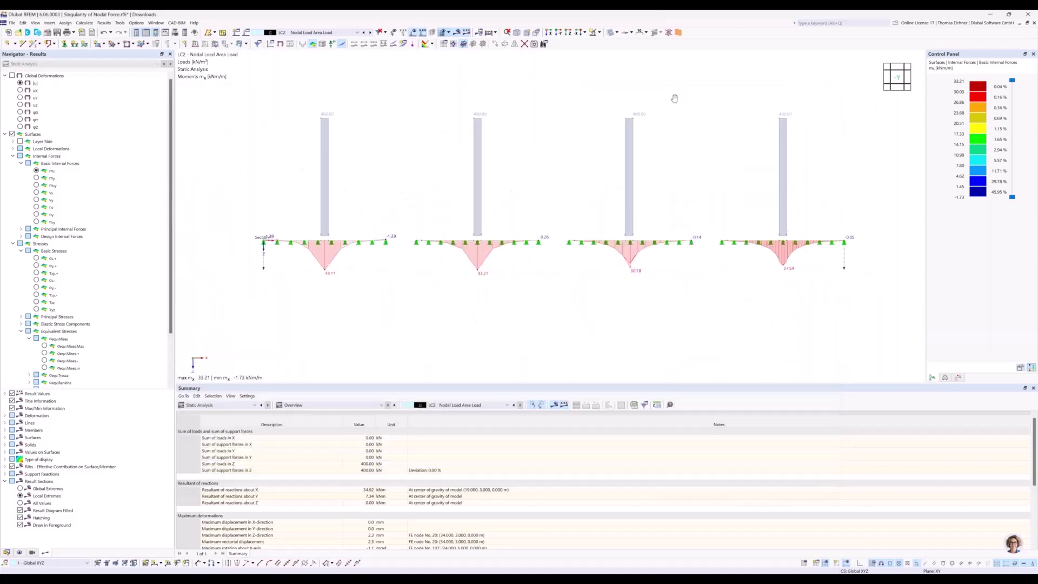
scroll(675, 98, "down", 1)
middle_click_drag(674, 100, 673, 123)
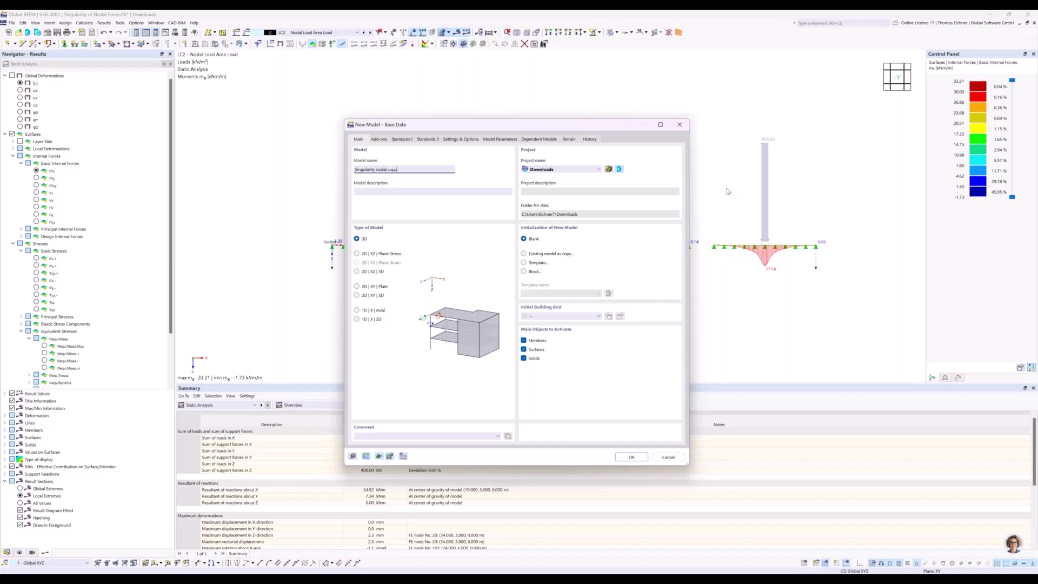
- Create a new 2D XY plate model named "Singularity nodal support 1234123" without overwriting the existing model
type("t")
left_click(357, 288)
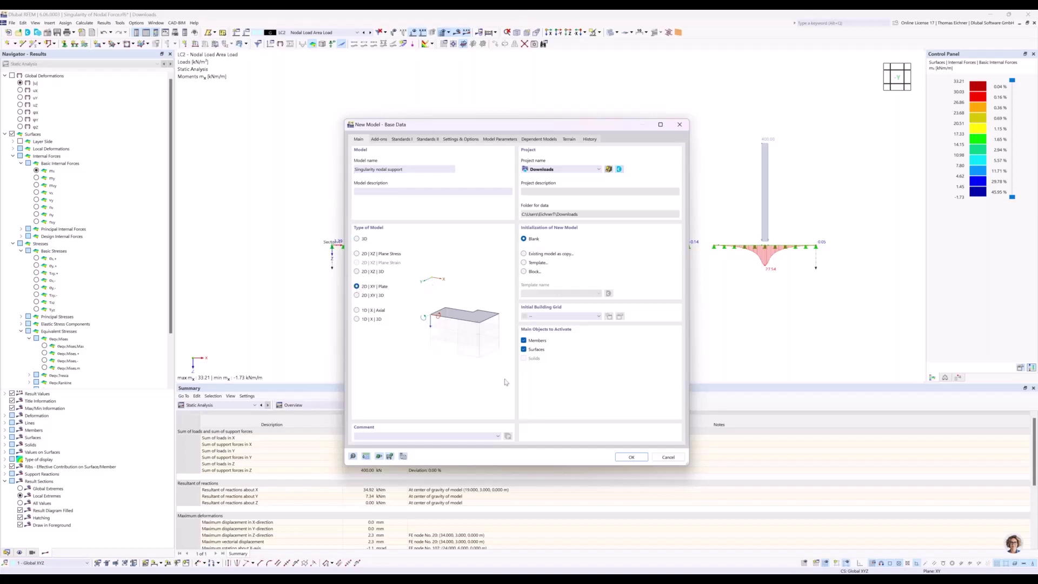
left_click(629, 458)
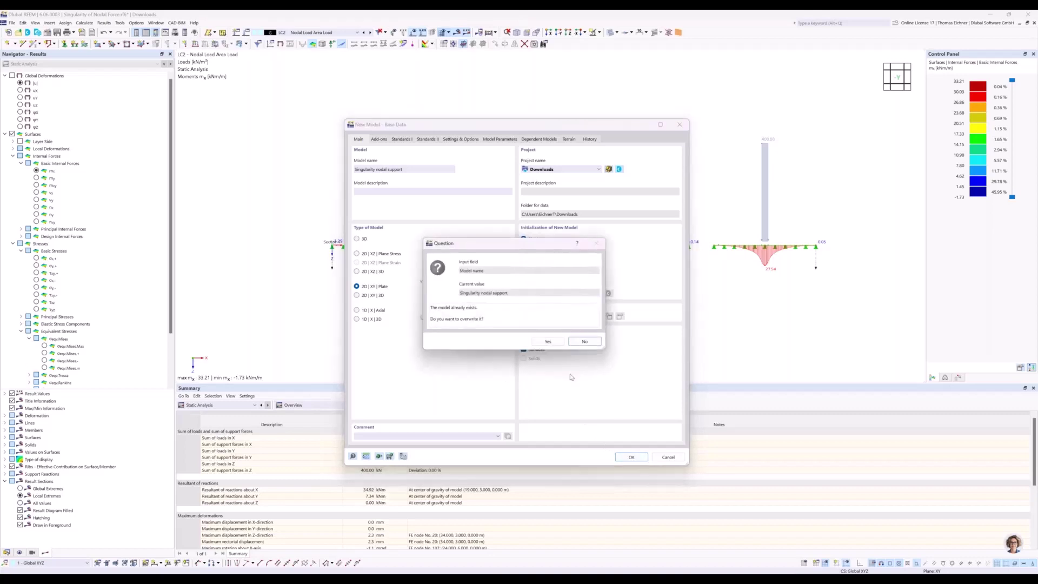
left_click(586, 342)
type("1")
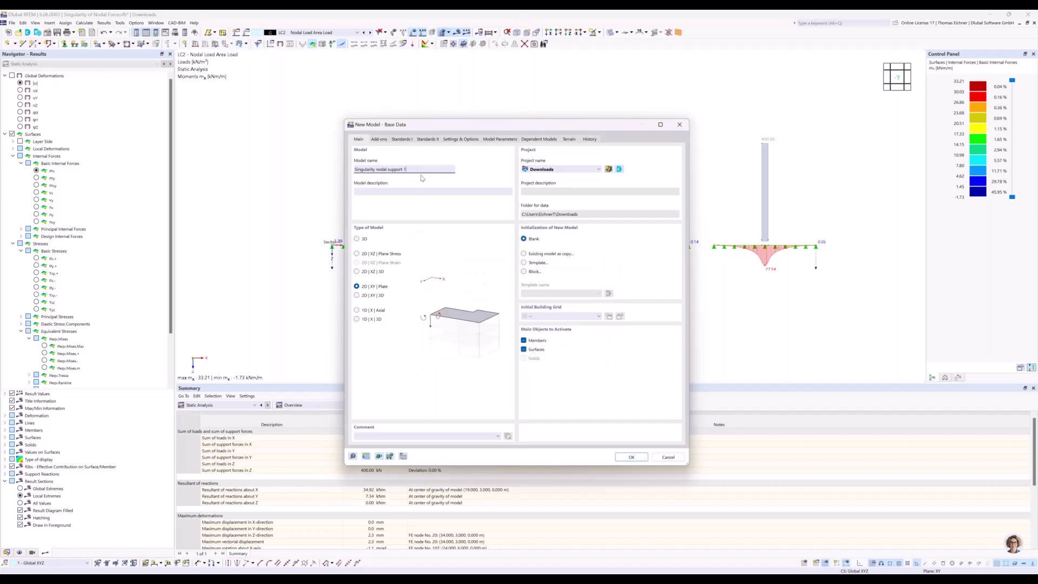
type("234123")
left_click(638, 458)
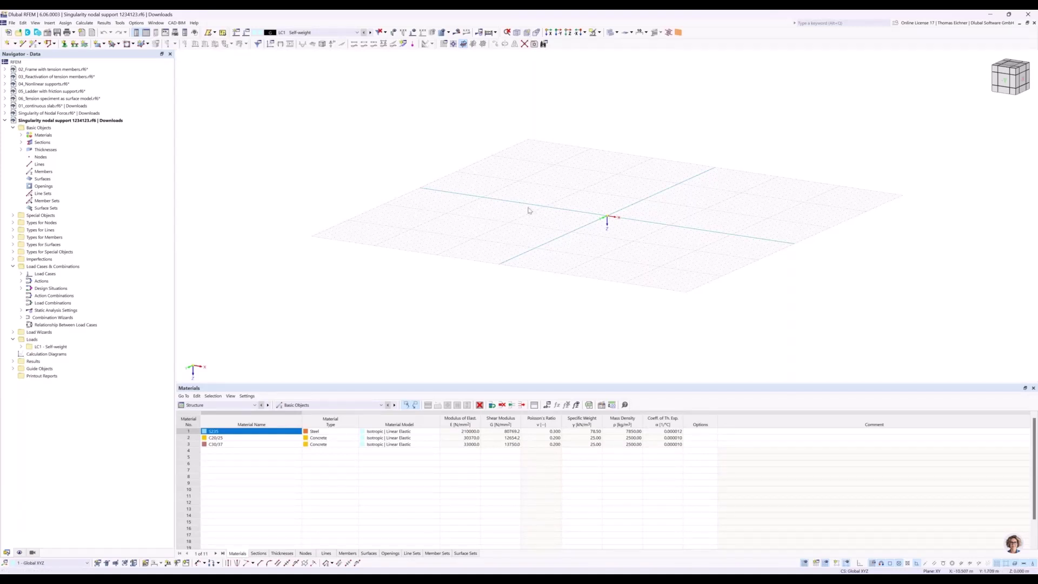
mouse_move(507, 187)
middle_mouse_down()
mouse_move(473, 210)
mouse_move(496, 189)
middle_mouse_up()
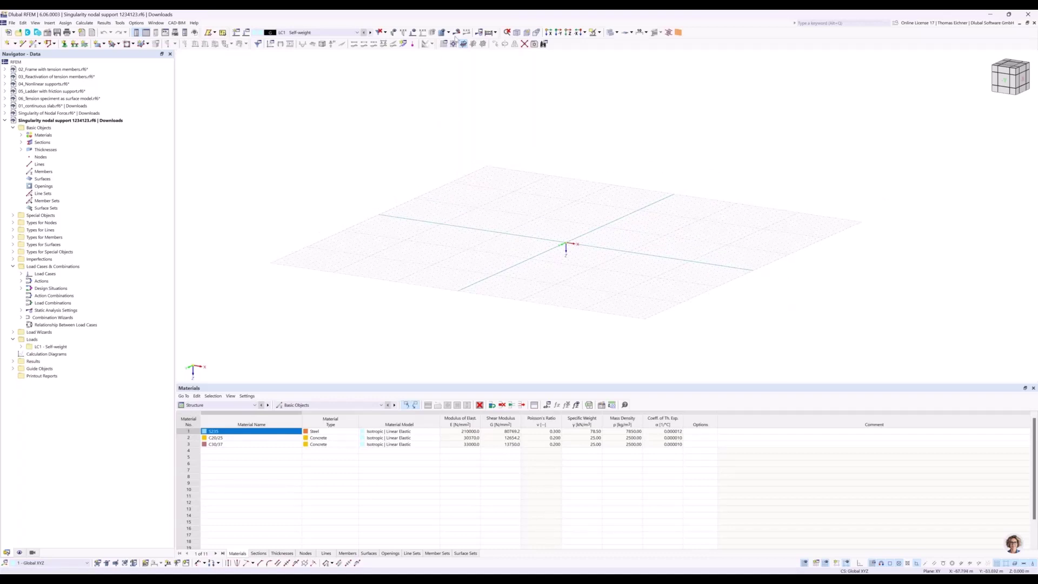
middle_click_drag(468, 97, 383, 95)
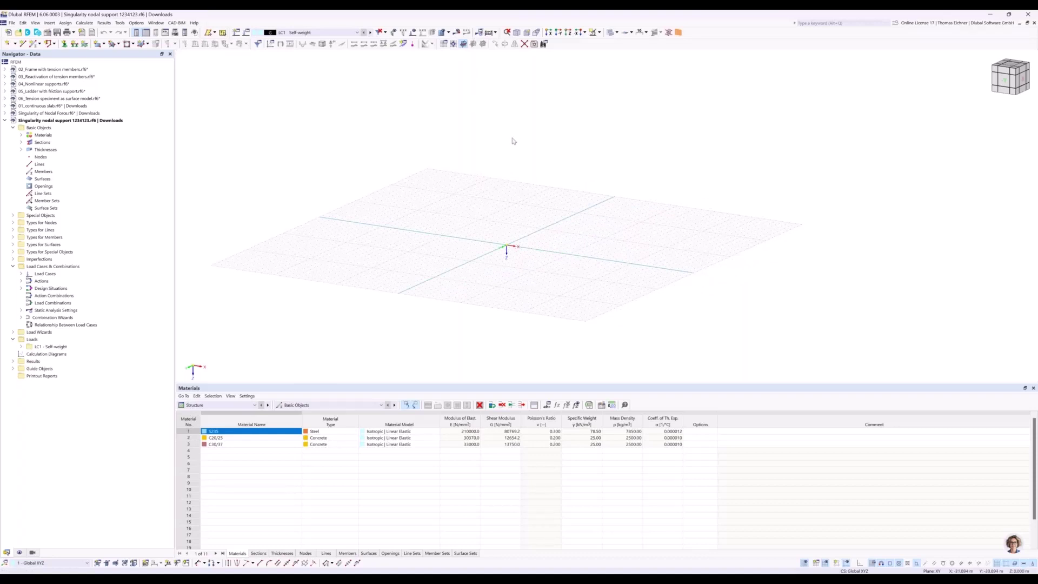
middle_click_drag(508, 139, 502, 144)
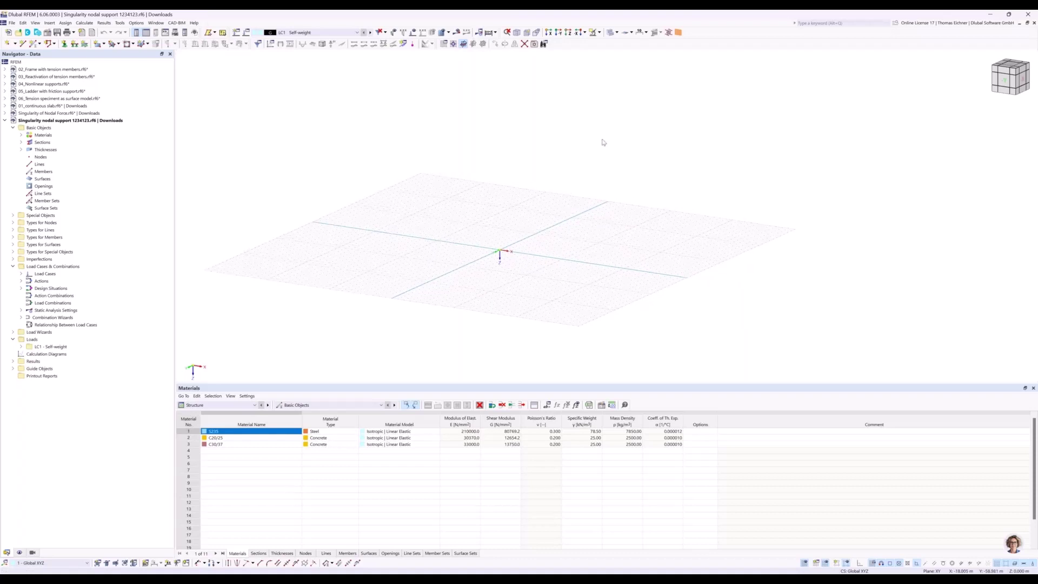
middle_click_drag(603, 143, 577, 132)
- Begin a new rectangular surface and define a uniform 300 mm thickness for it in C30/37 concrete
left_click(97, 43)
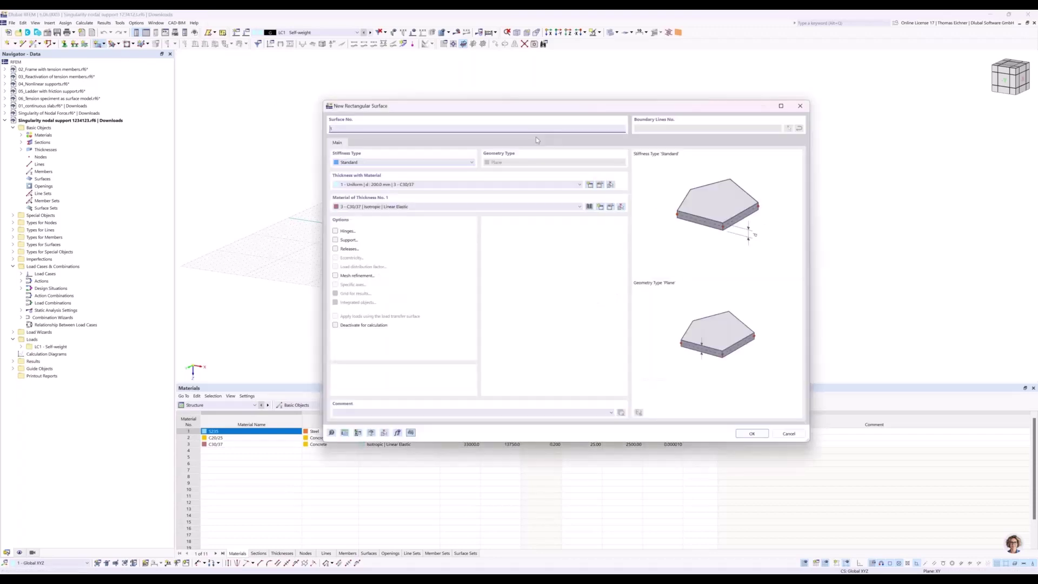
left_click(452, 185)
left_click(452, 189)
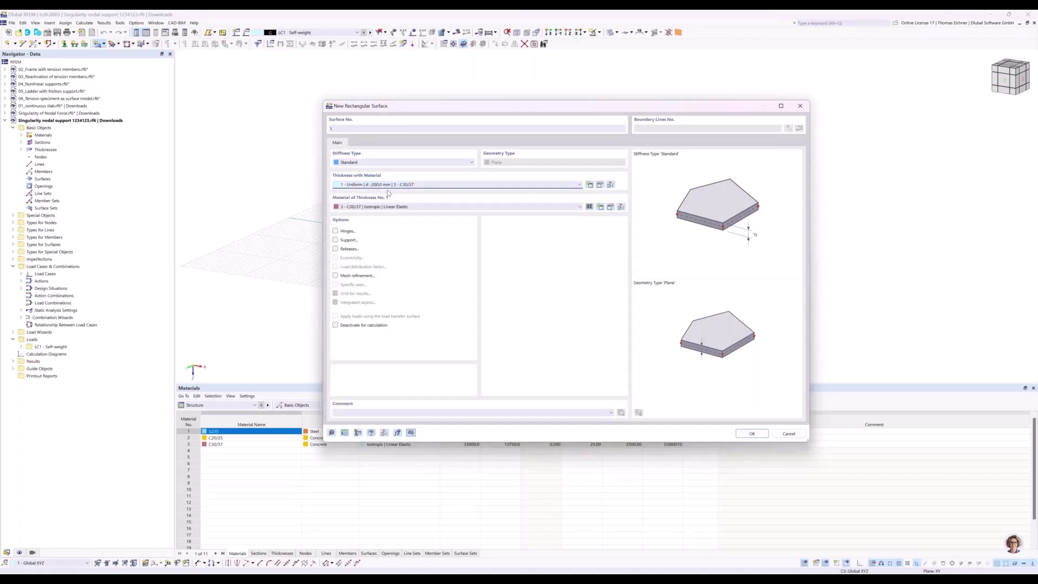
left_click(590, 185)
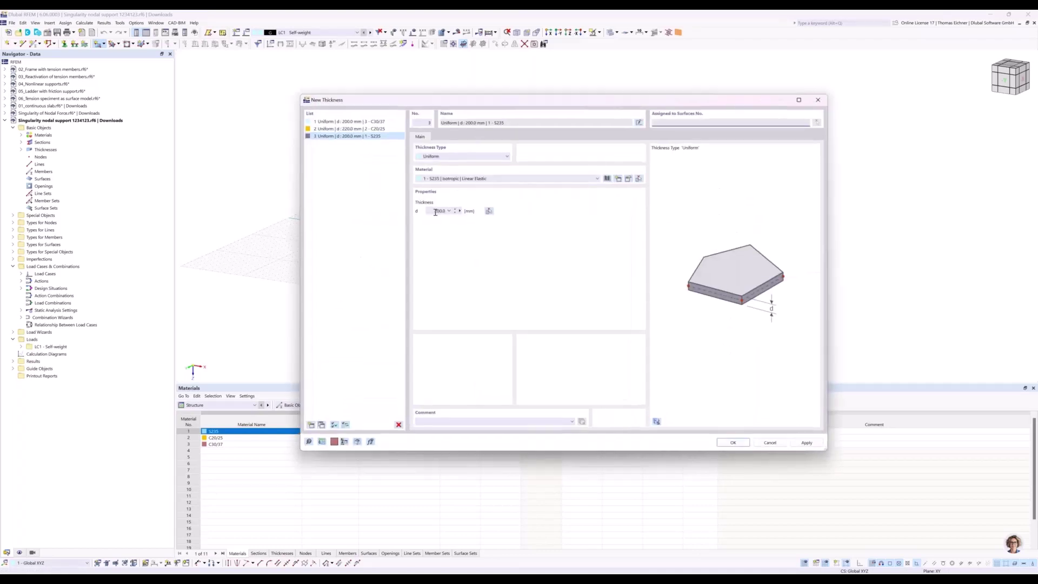
left_click(439, 211)
left_click(464, 178)
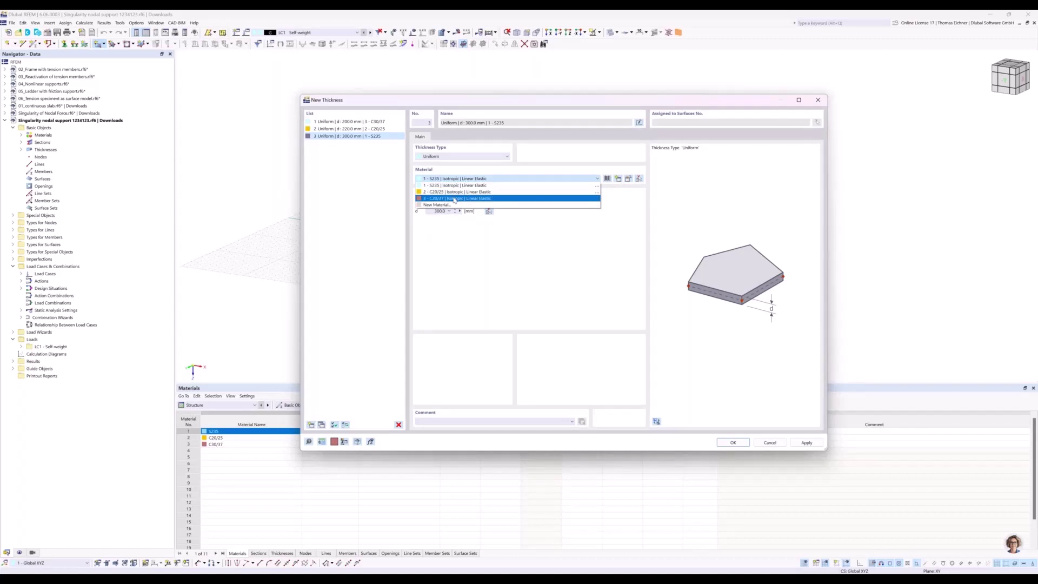
left_click(454, 199)
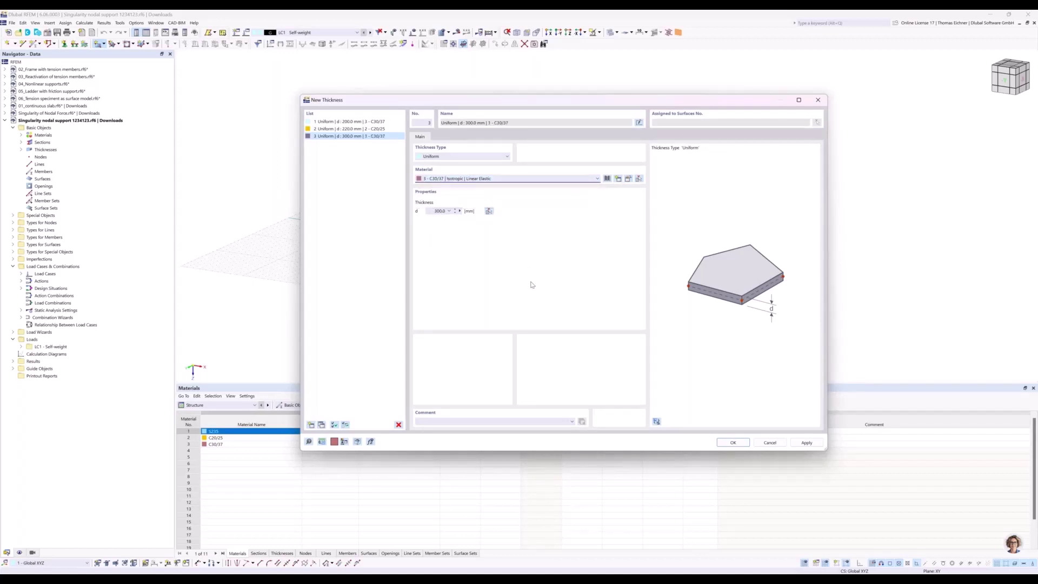
left_click(734, 443)
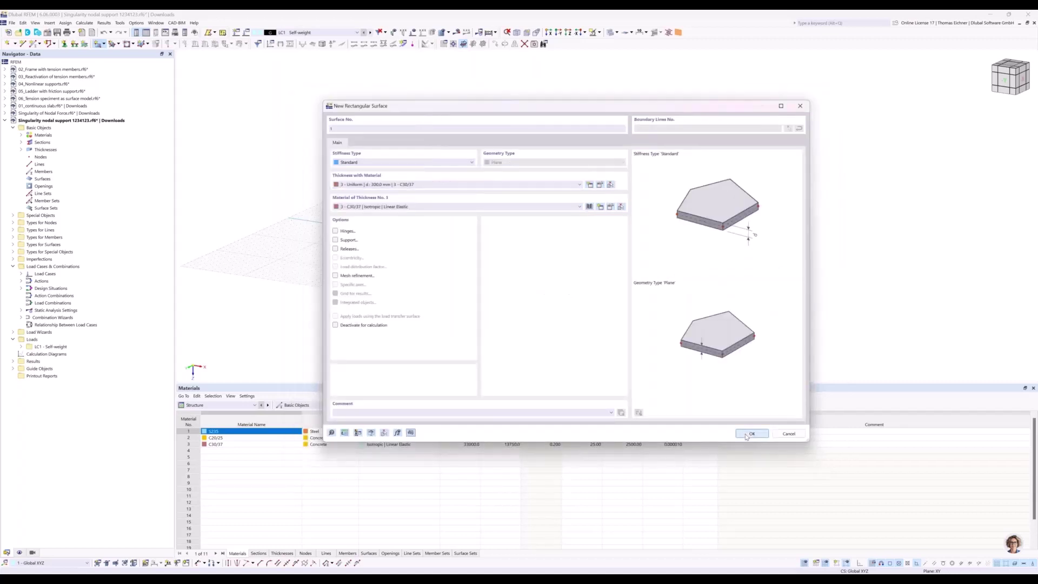
- Draw the rectangular slab from the origin in the Z-direction view, about 8 m long and 4 m wide
left_click(748, 435)
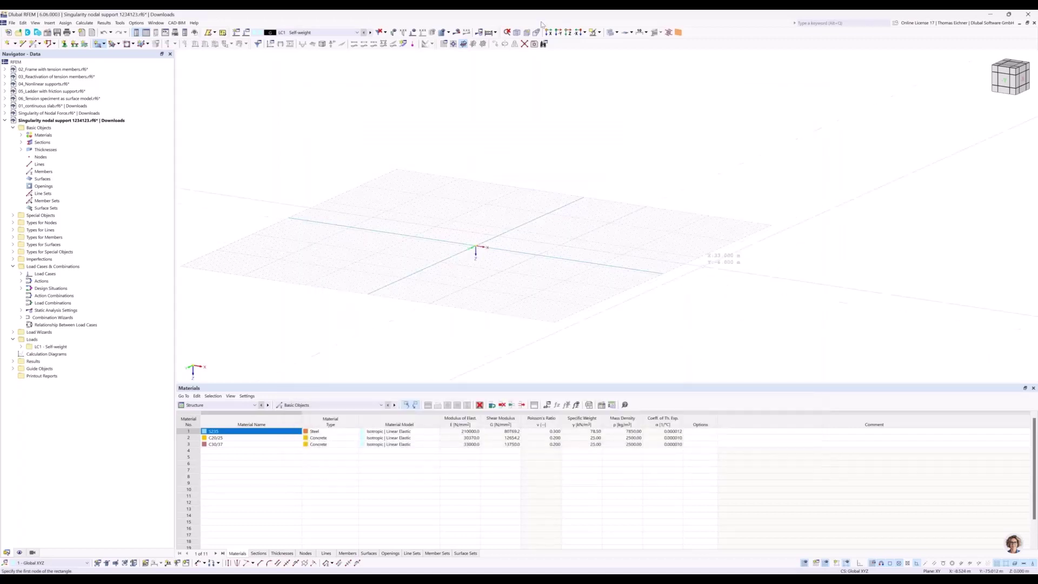
left_click(568, 34)
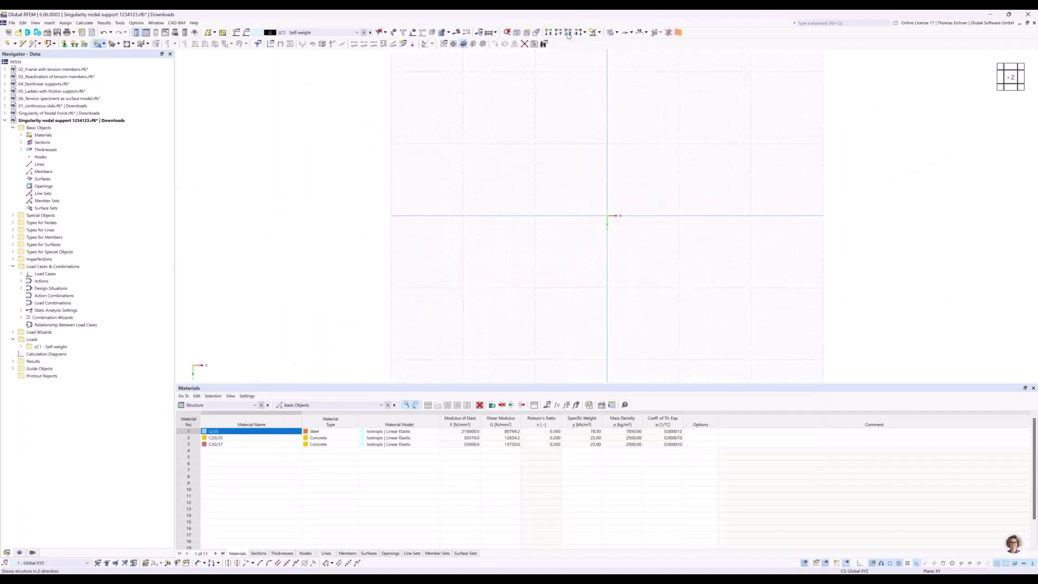
middle_click_drag(677, 208, 475, 212)
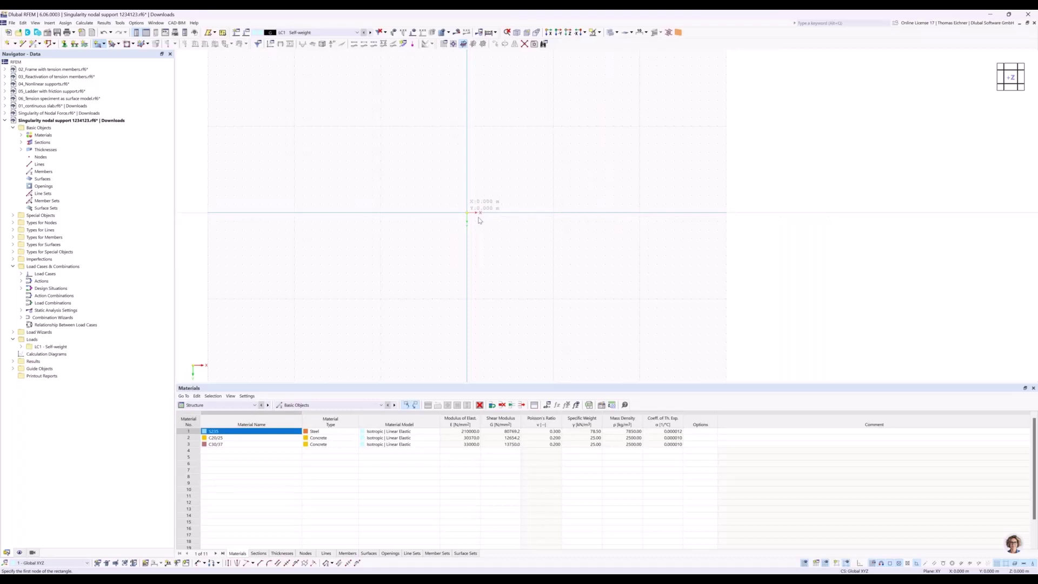
left_click(479, 214)
left_click(536, 247)
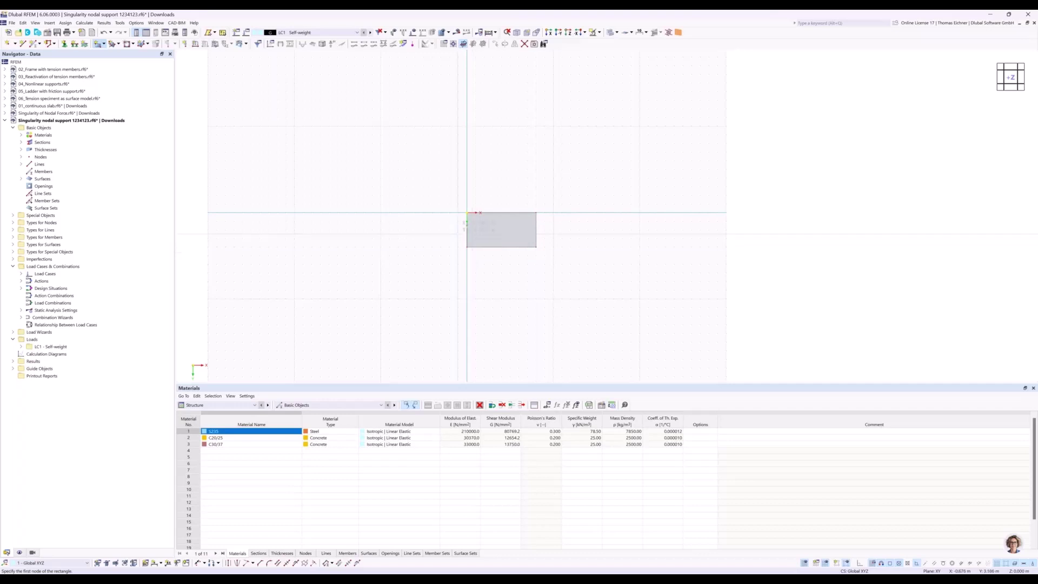
key("Escape")
scroll(591, 232, "up", 2)
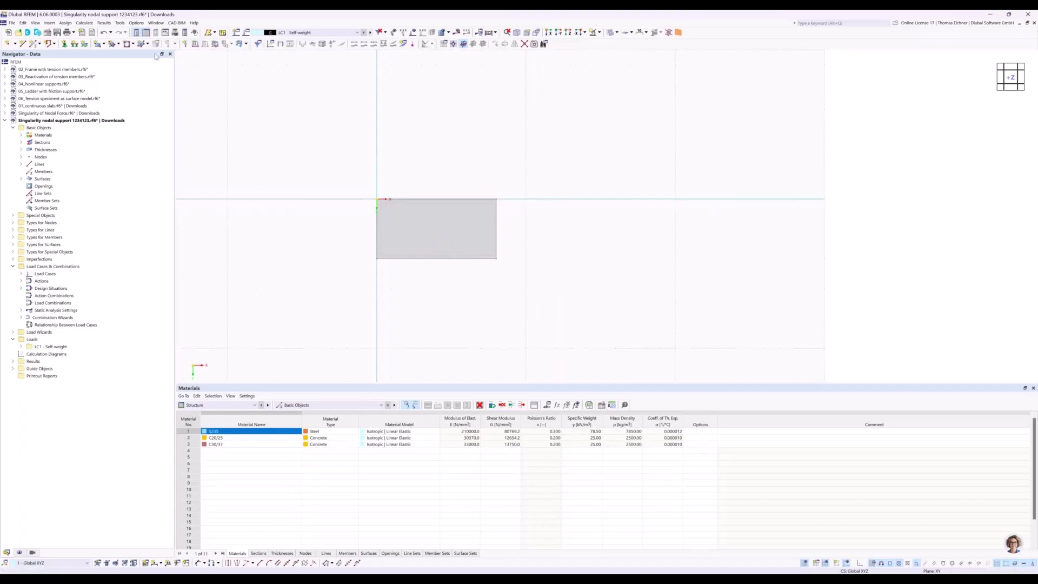
- Assign the hinged line support to the slab's right-hand edge and place a node inside the slab at X 2 m, Y 2 m
left_click(75, 44)
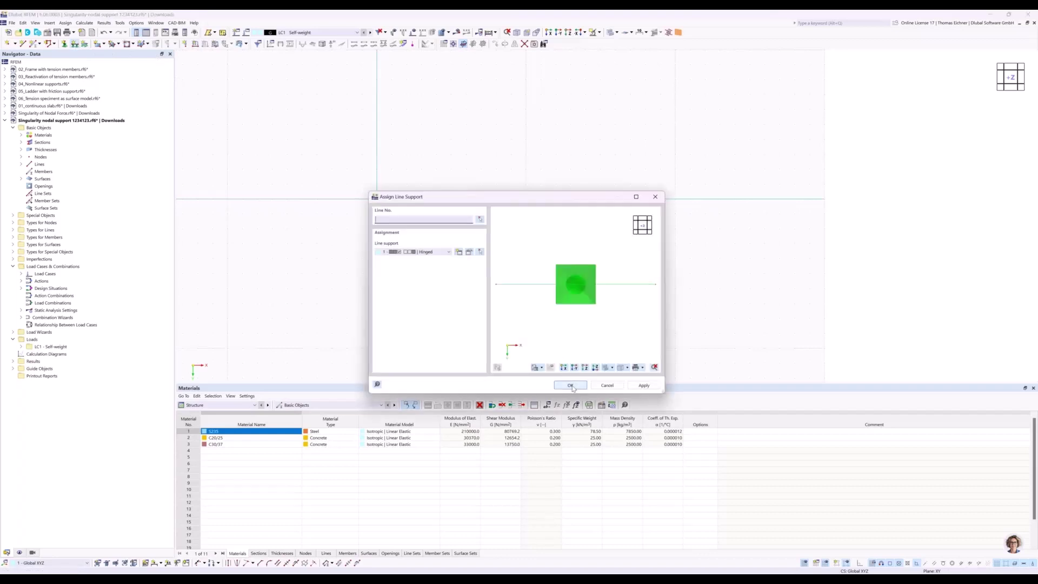
left_click(571, 386)
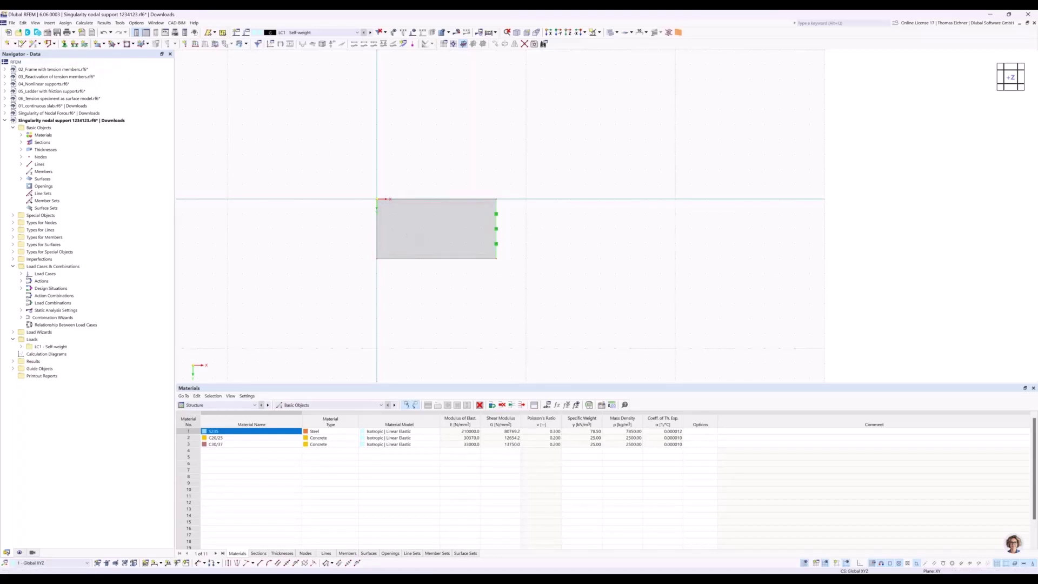
left_click(8, 43)
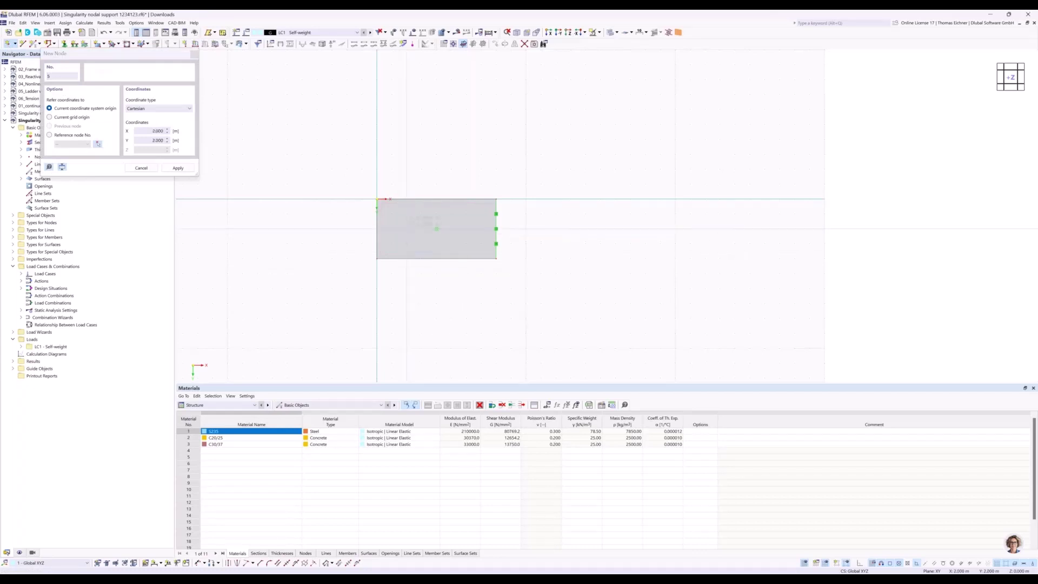
key("Escape")
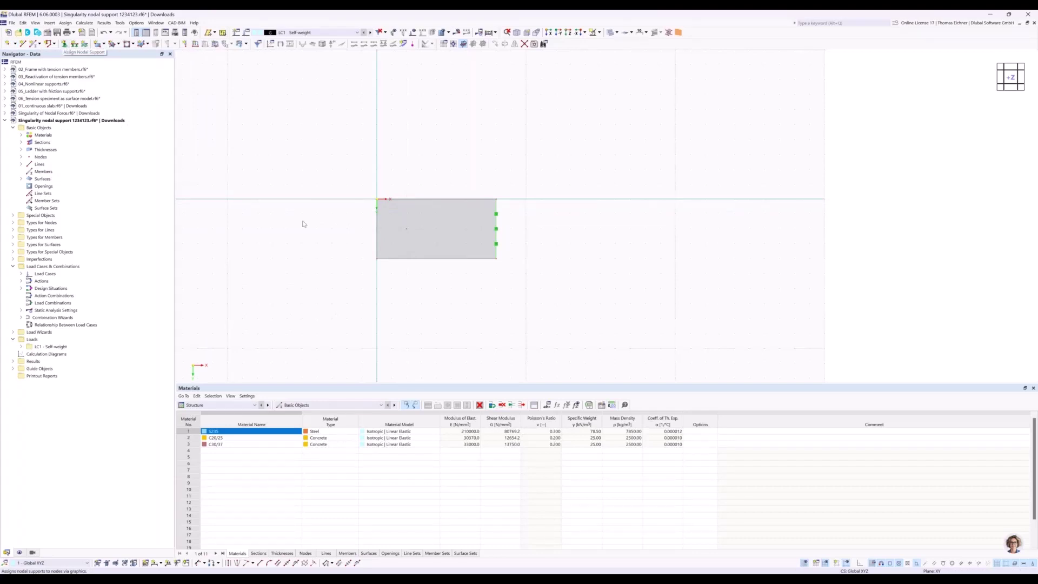
- Assign the existing hinged nodal support to the node inside the slab
double_click(406, 229)
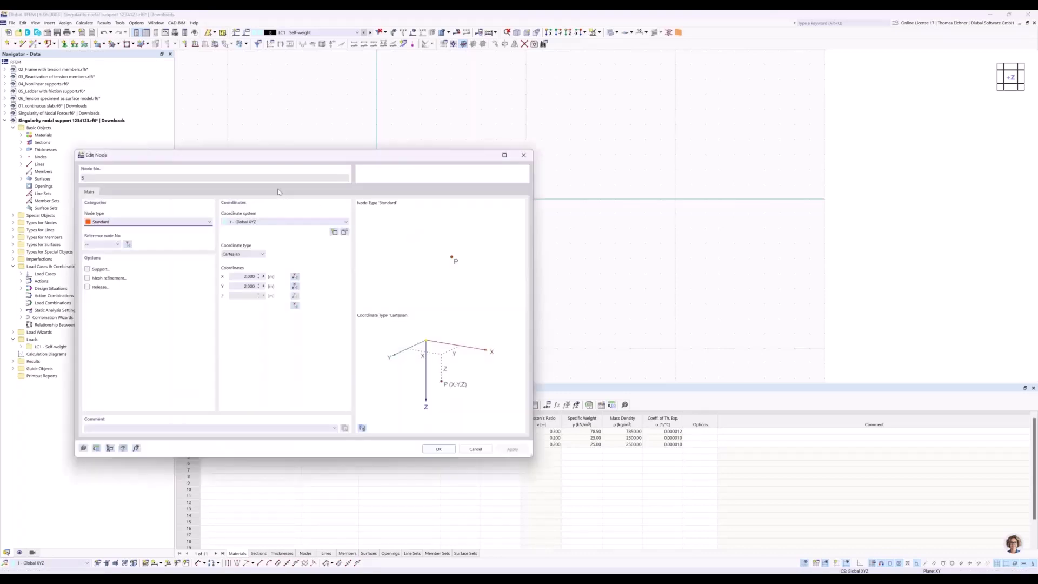
left_click_drag(246, 158, 653, 159)
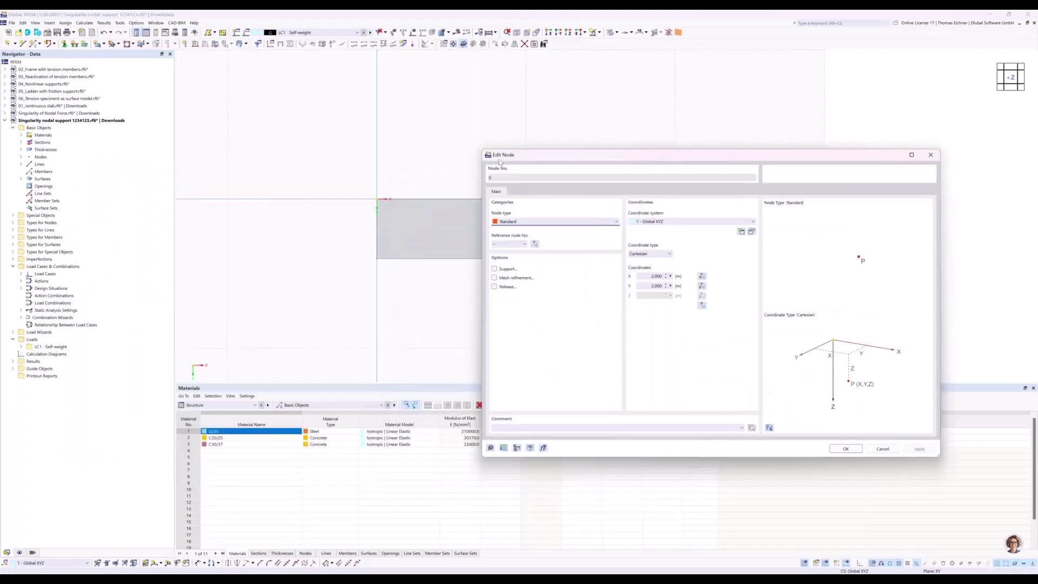
left_click(494, 269)
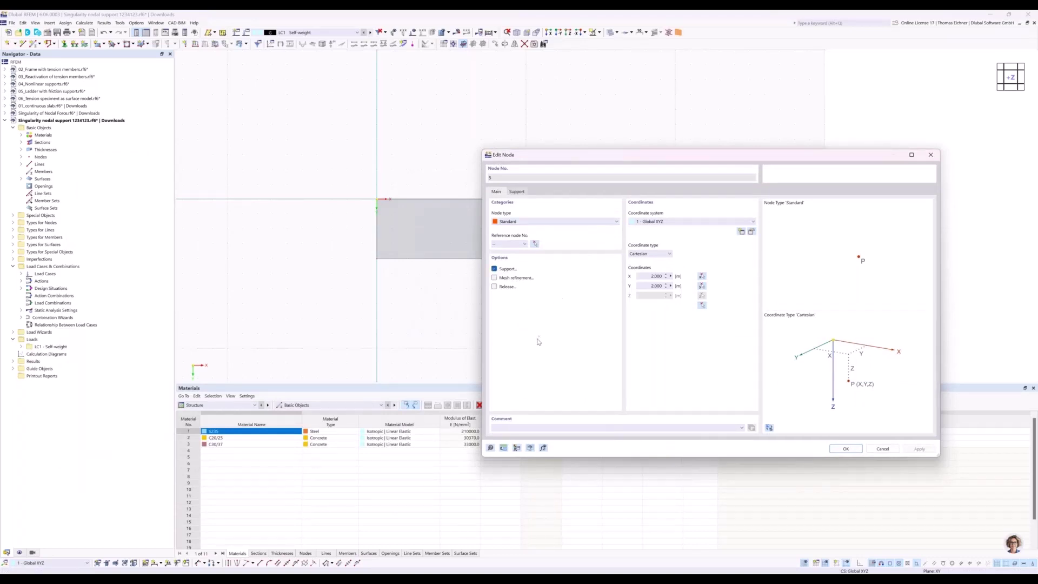
left_click(517, 192)
left_click(520, 226)
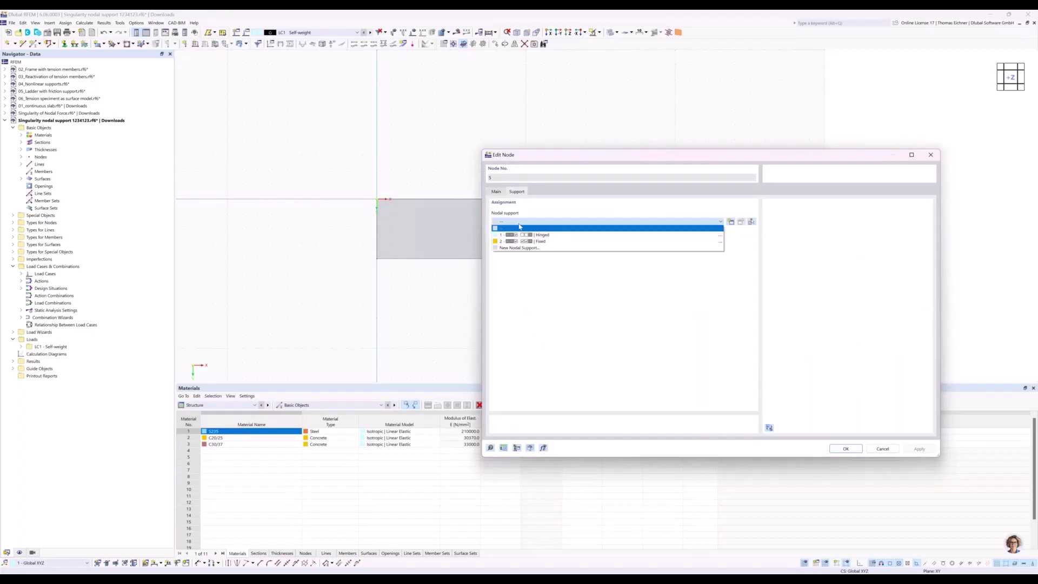
left_click(522, 236)
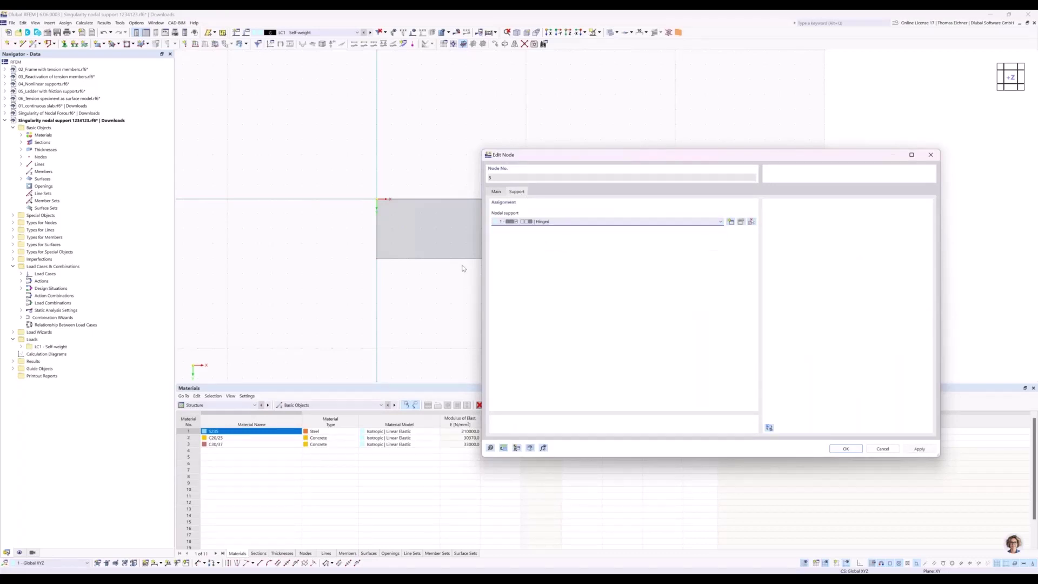
left_click(844, 449)
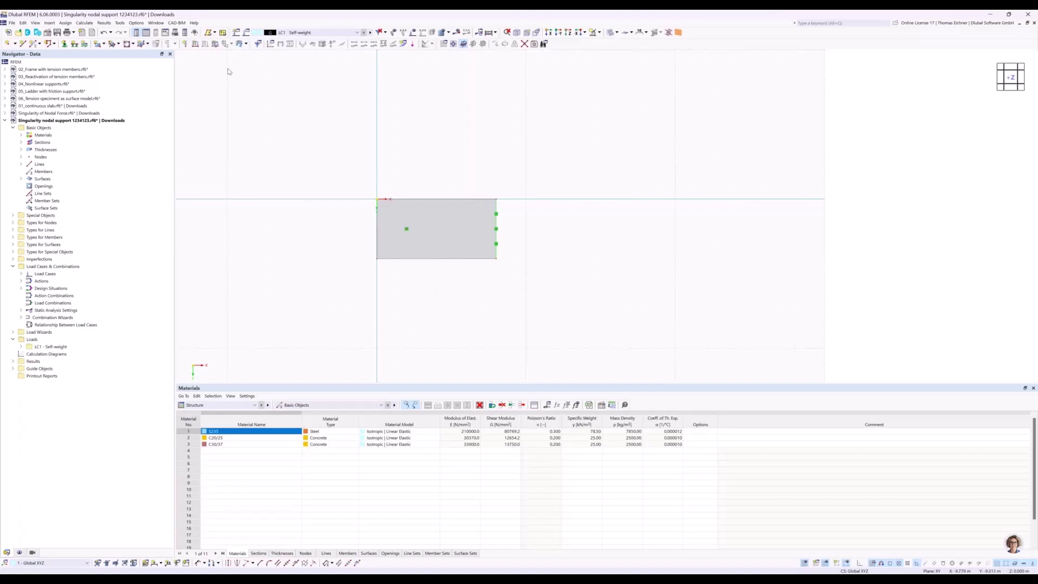
- Apply a uniform 10 kN/m² surface load to the slab in load case LC1
left_click(215, 43)
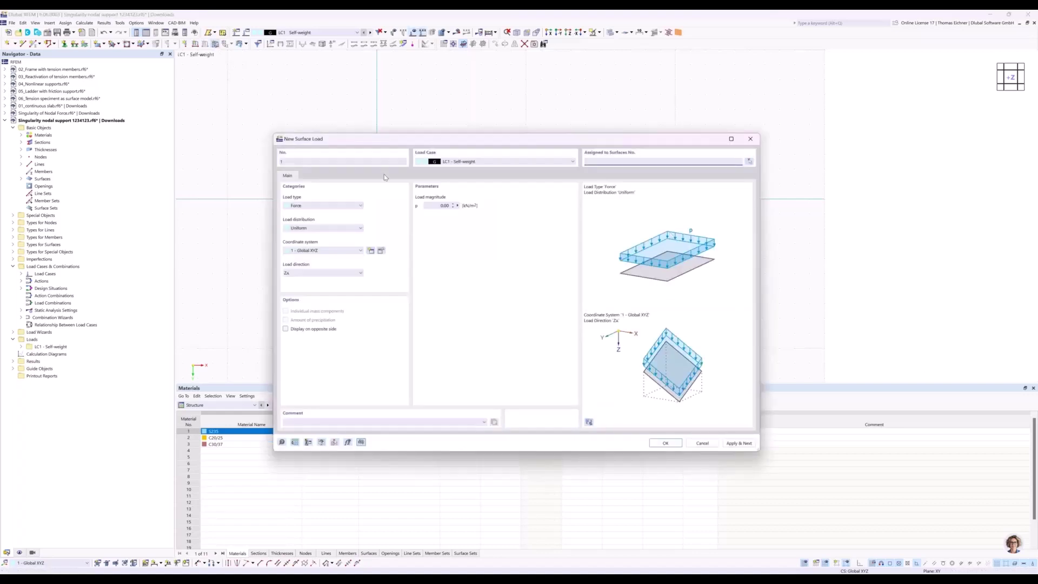
left_click(442, 206)
type("10")
left_click(665, 443)
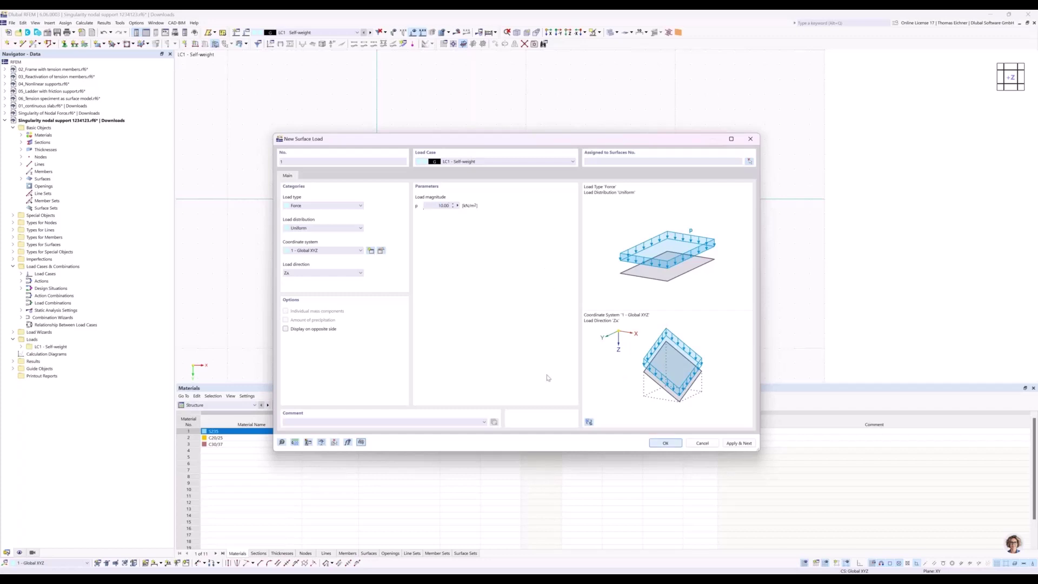
left_click(455, 243)
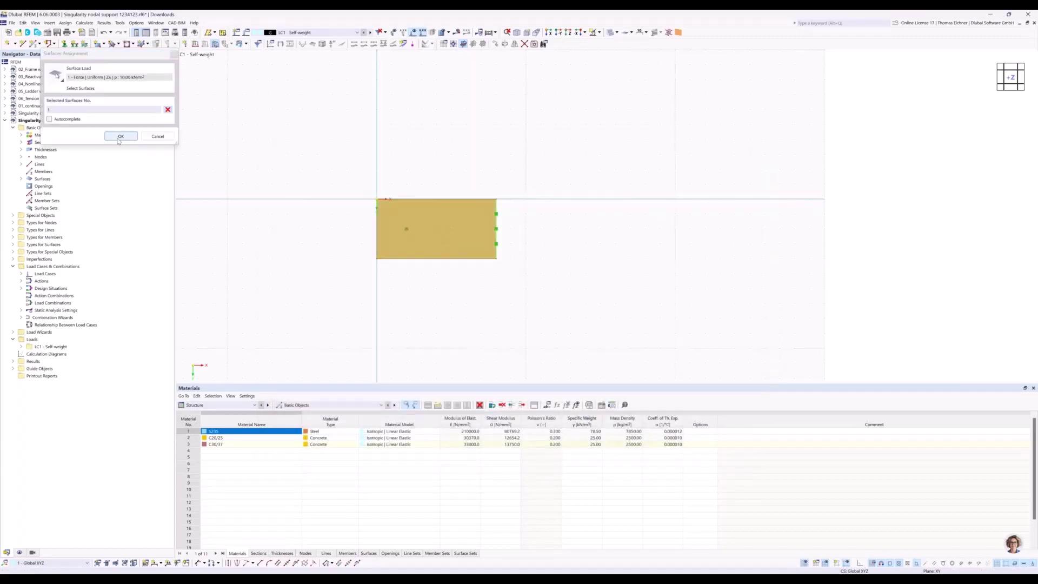
key("Return")
right_click(591, 303)
key("Escape")
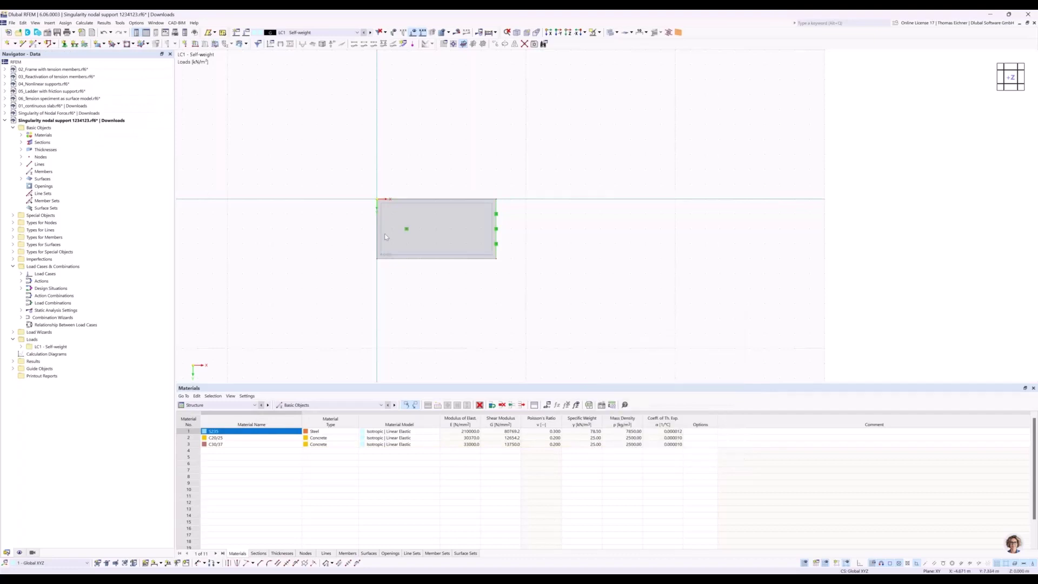
- Copy the whole slab with its supports and load three times at 10 m spacing in the X direction
left_click_drag(307, 310, 545, 173)
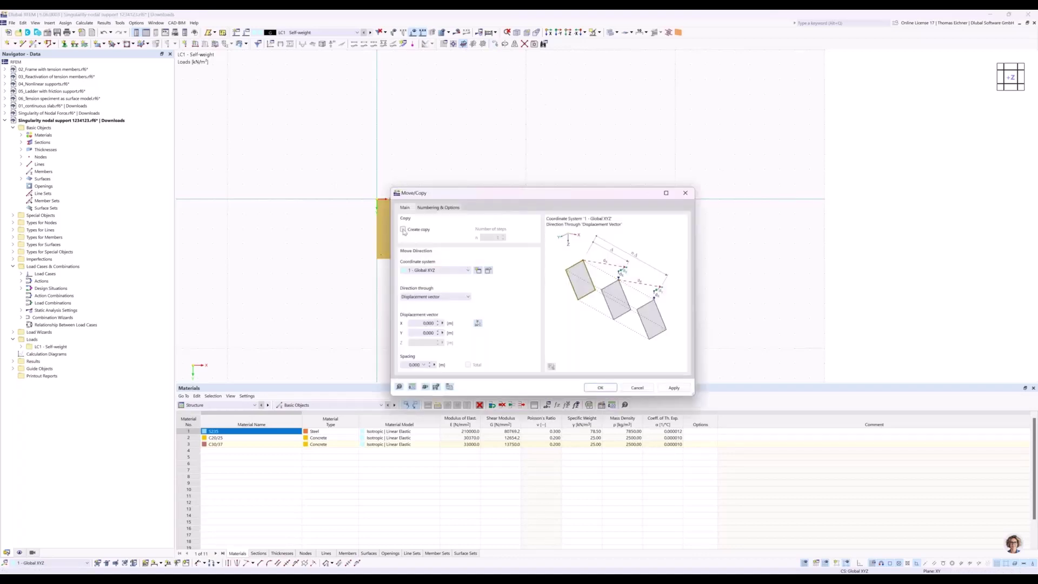
double_click(493, 236)
type("3")
double_click(427, 323)
type("10")
left_click_drag(487, 193, 452, 319)
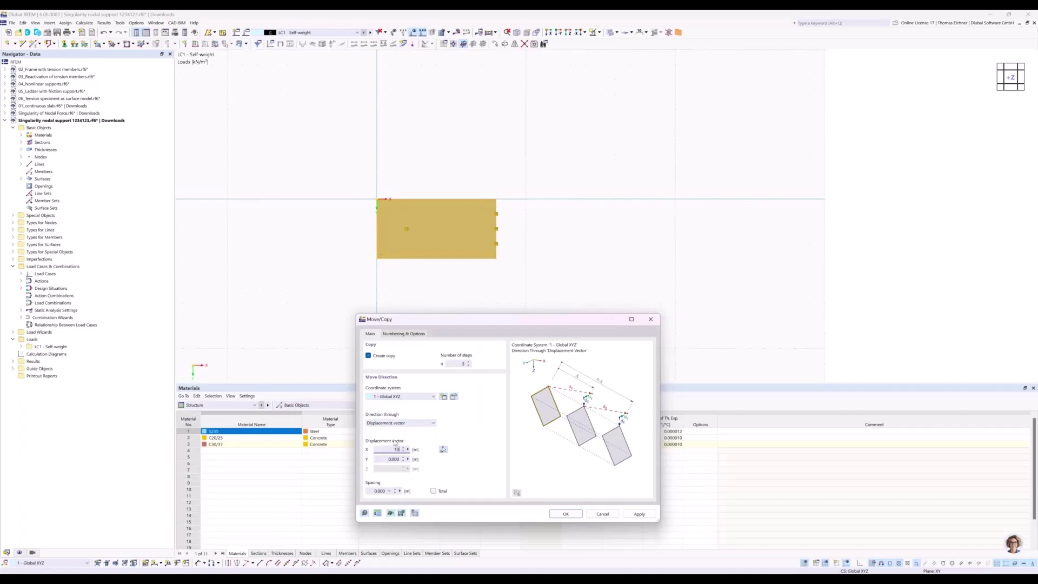
type("10")
left_click(563, 514)
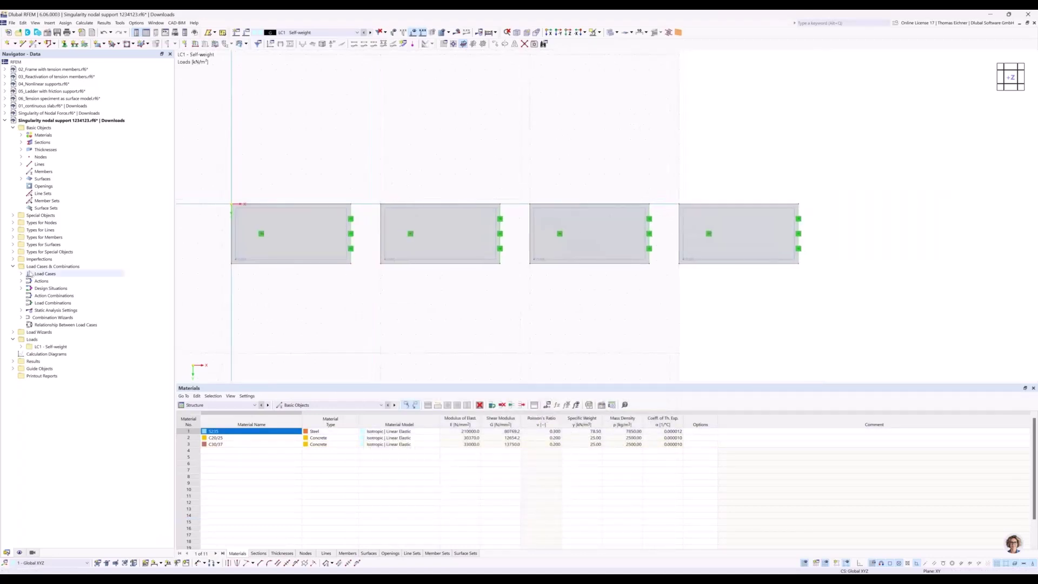
left_click(20, 552)
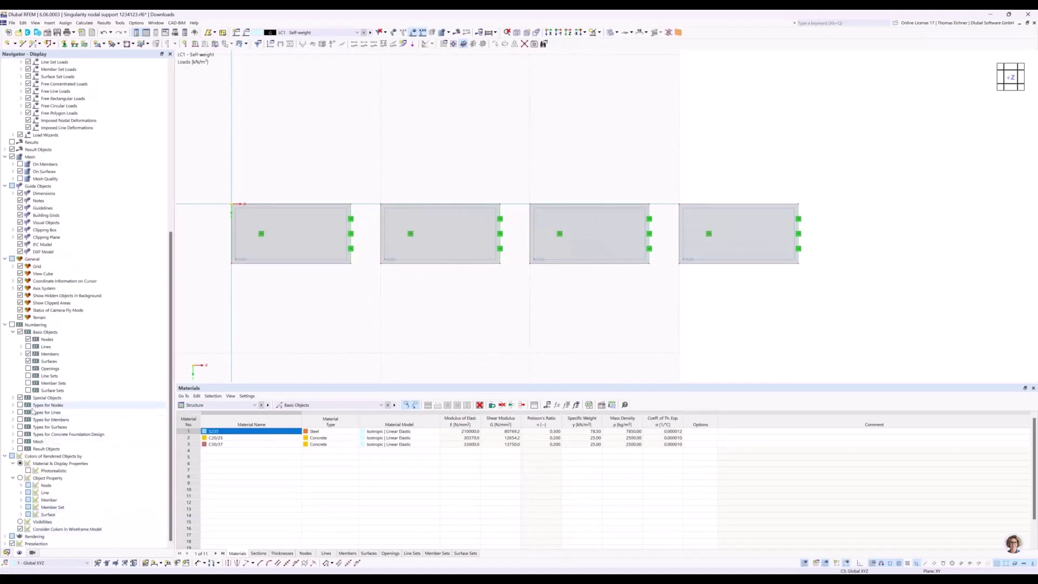
left_click(20, 266)
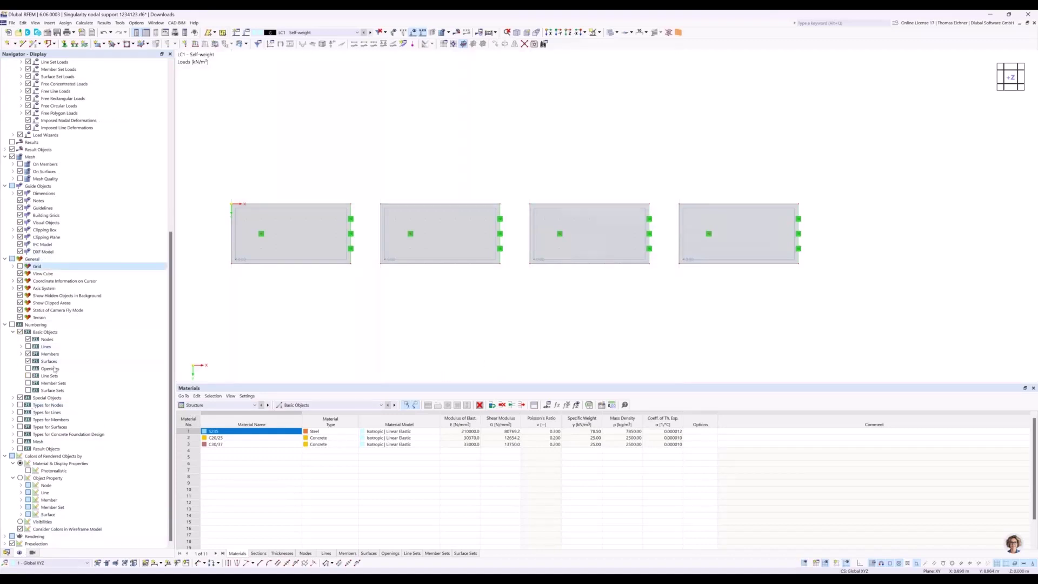
left_click(21, 266)
- Set the number of work plane grid points to adapt dynamically to the size of the model
scroll(441, 313, "down", 3)
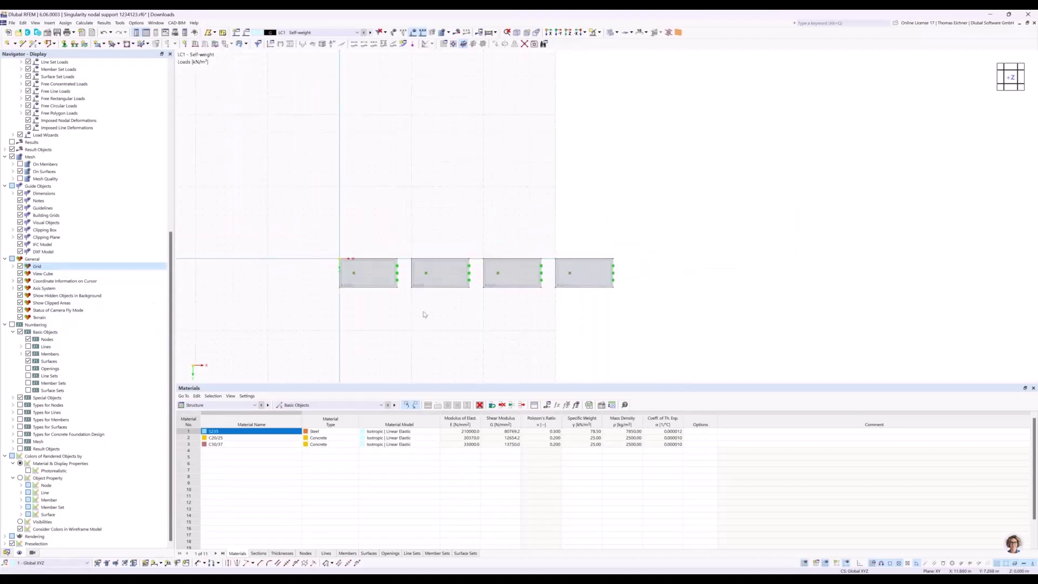
right_click(424, 314)
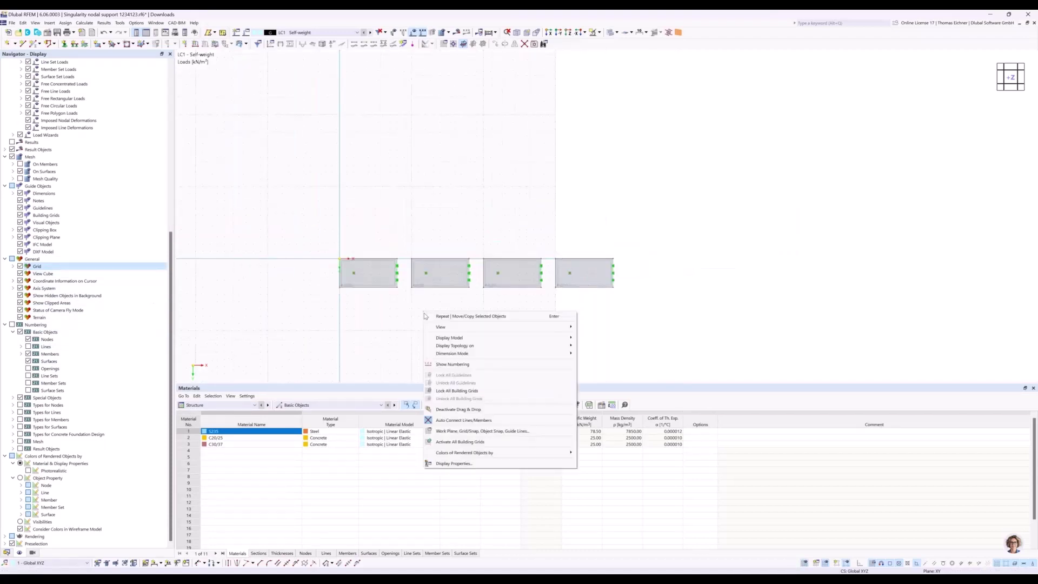
left_click(451, 432)
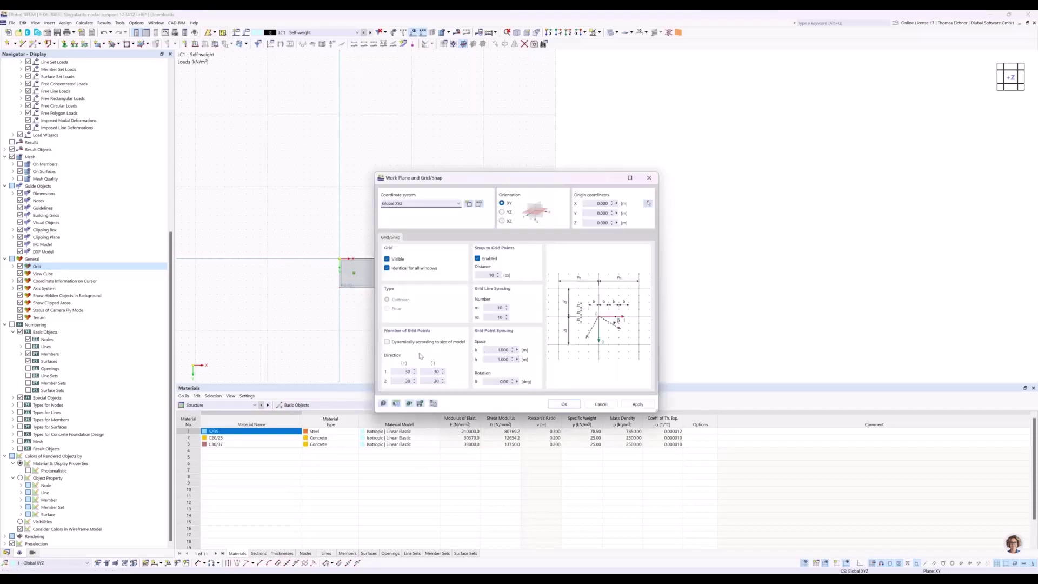
left_click(388, 341)
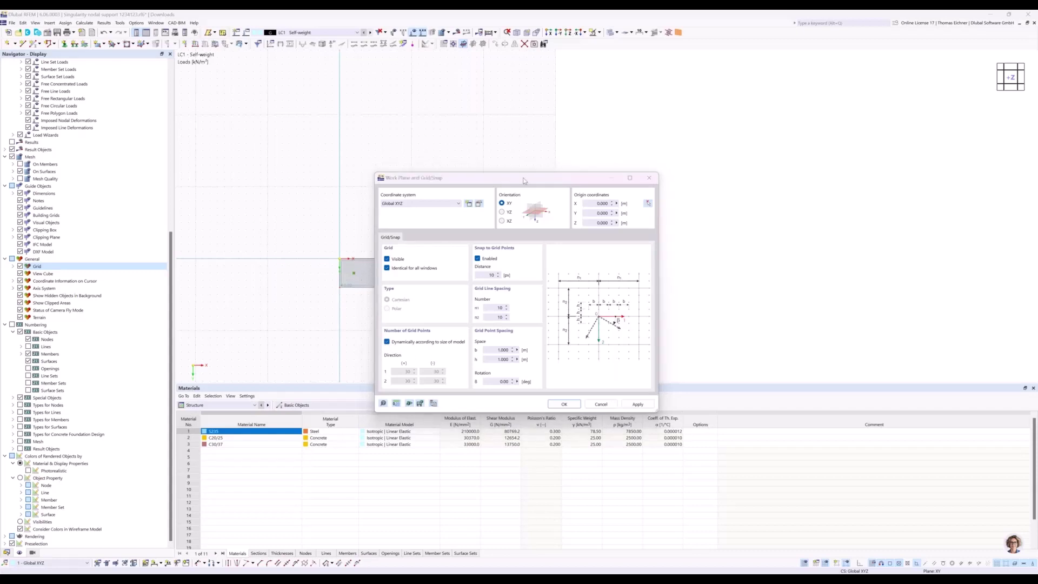
left_click_drag(527, 175, 530, 317)
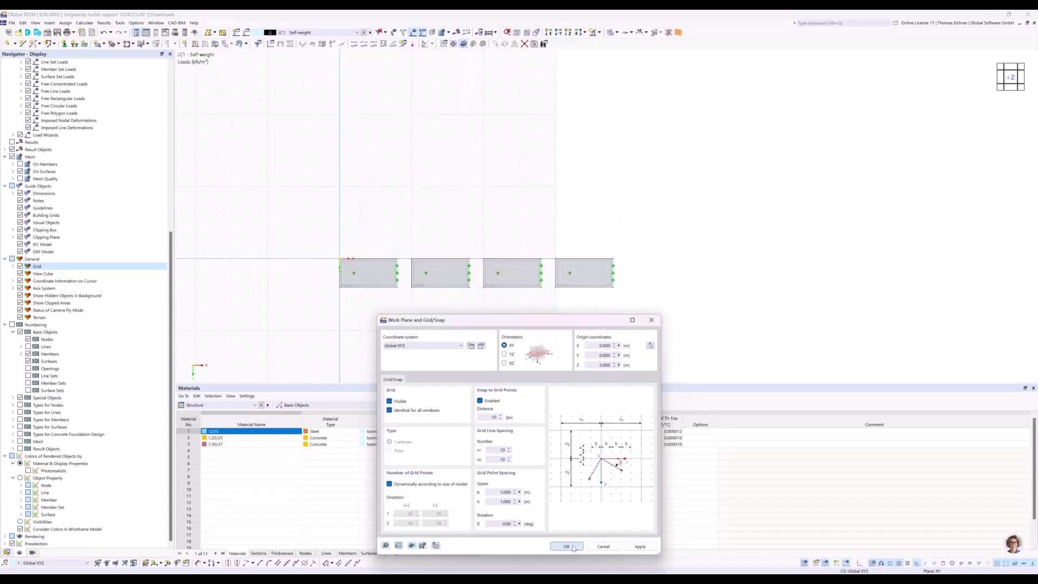
left_click(566, 546)
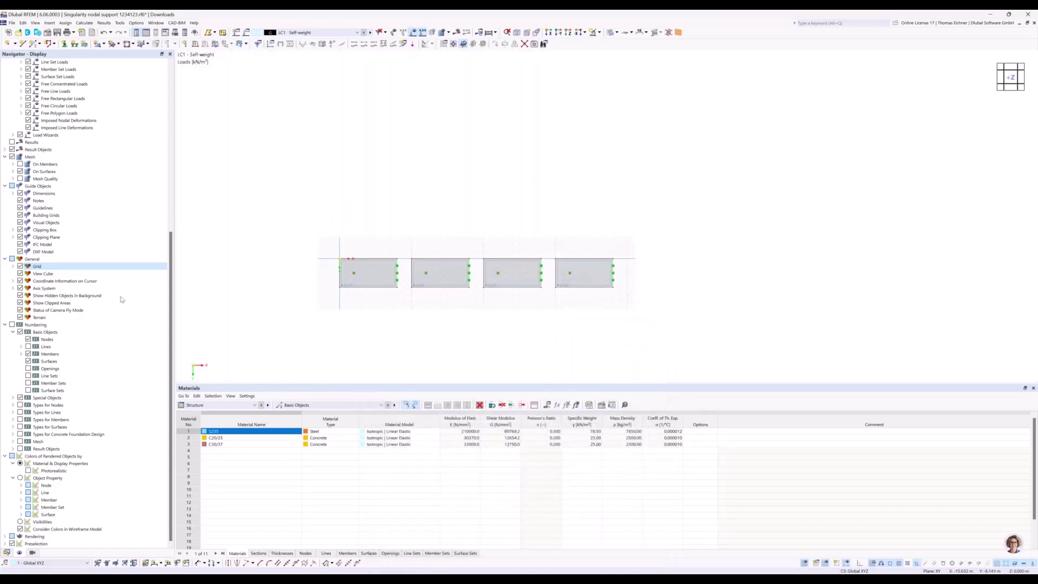
scroll(406, 239, "up", 4)
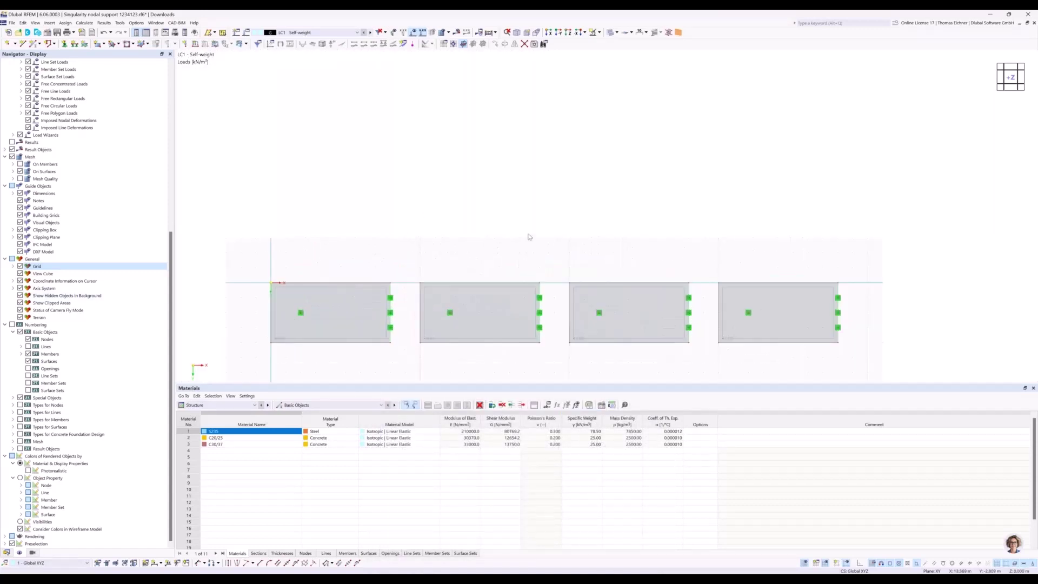
middle_click_drag(512, 192, 515, 198)
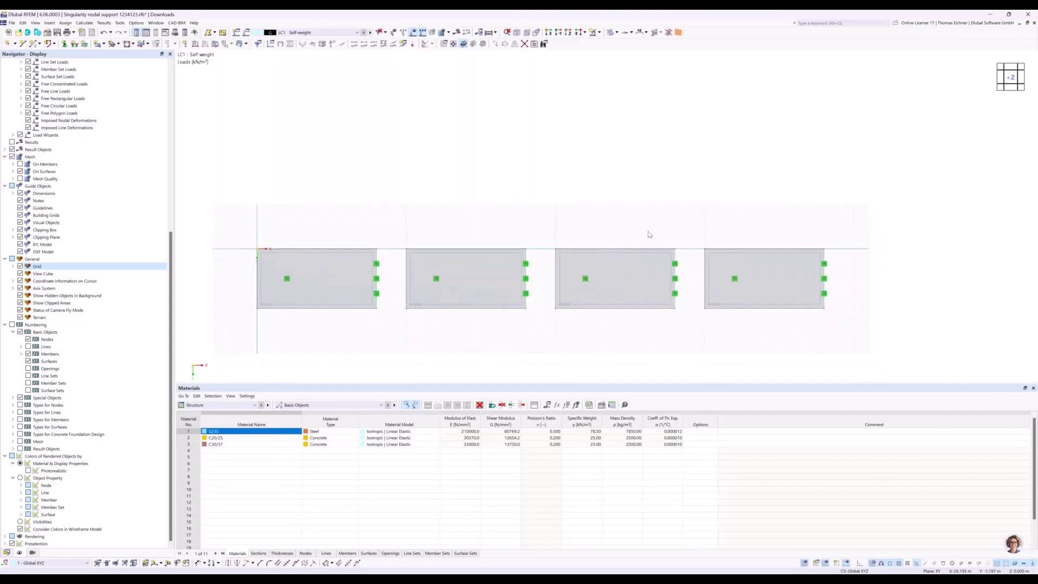
middle_click_drag(421, 174, 422, 165)
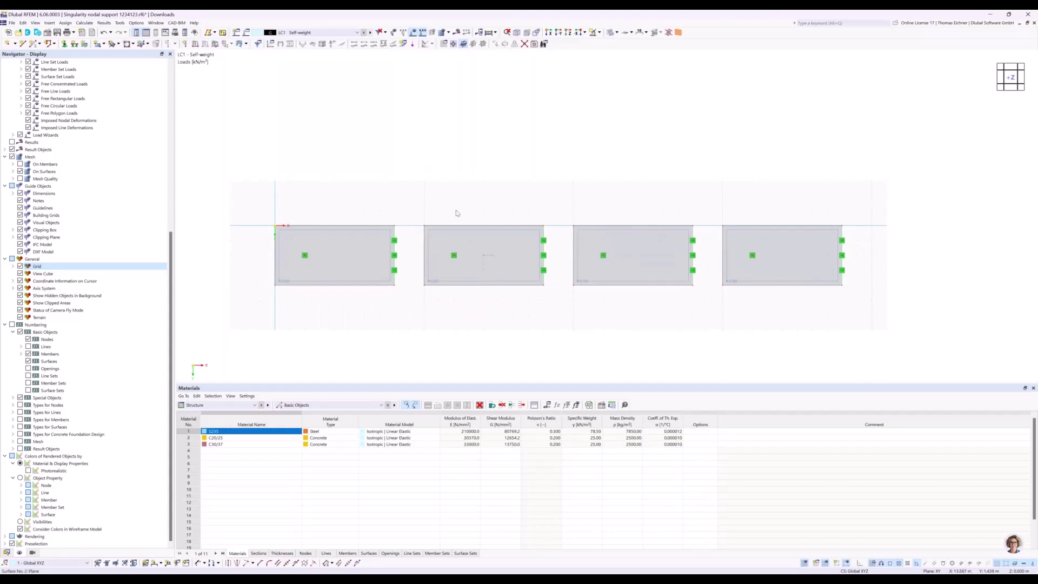
- Create a surface mesh refinement with a 2 m target FE length and duplicate it three times
left_click(7, 553)
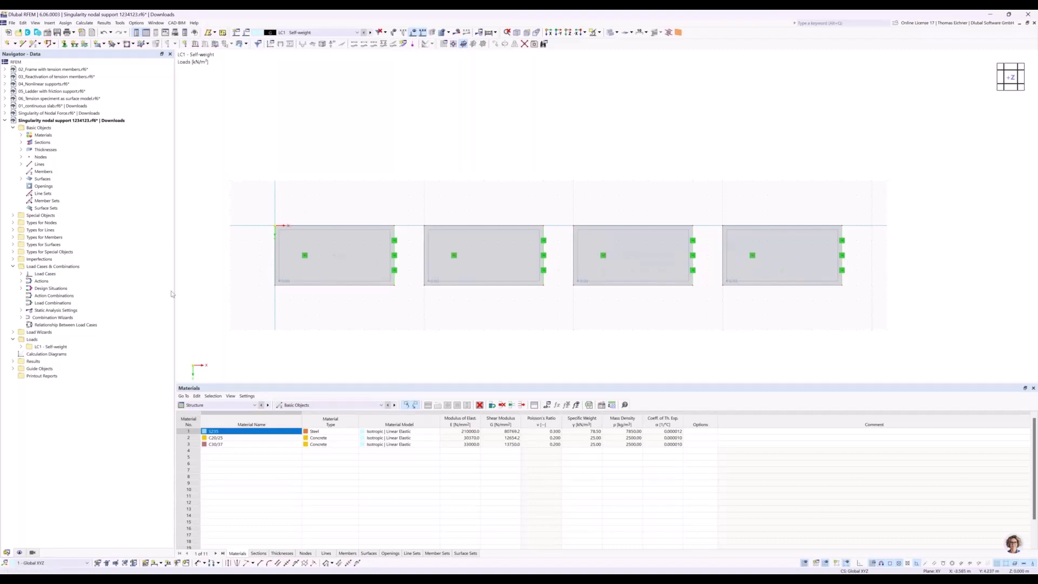
left_click(13, 245)
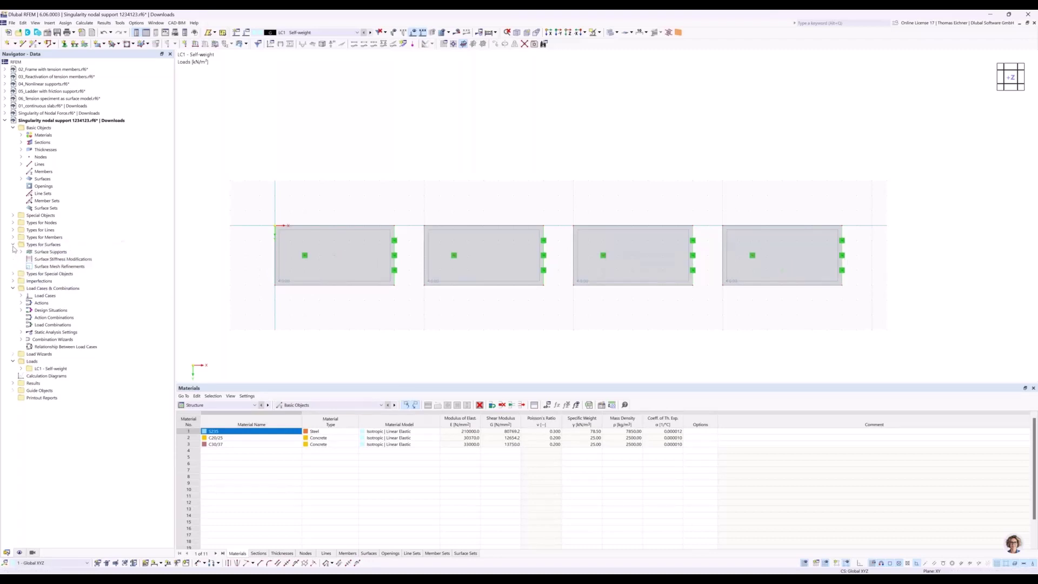
left_click(55, 267)
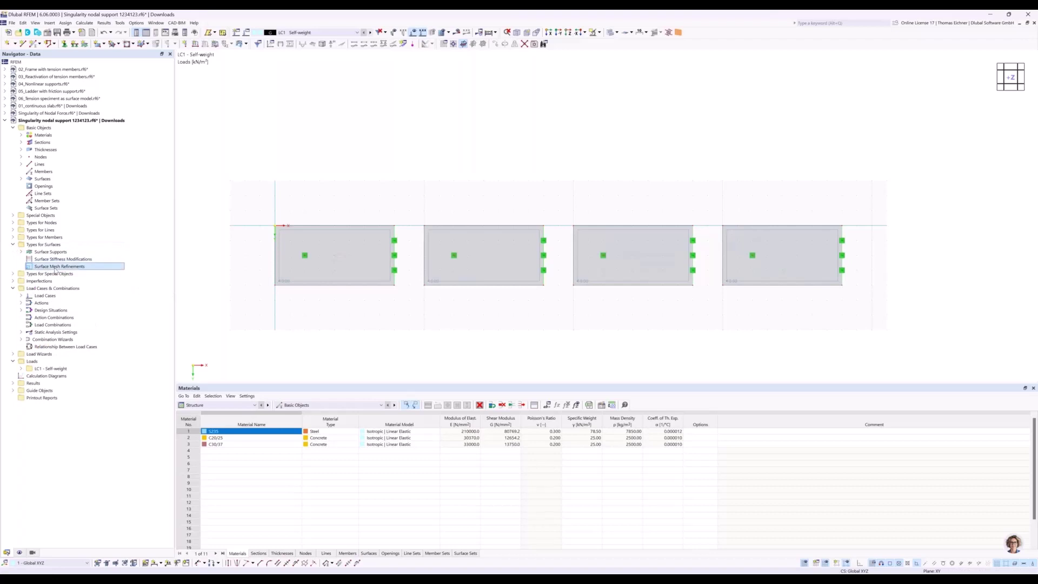
double_click(56, 267)
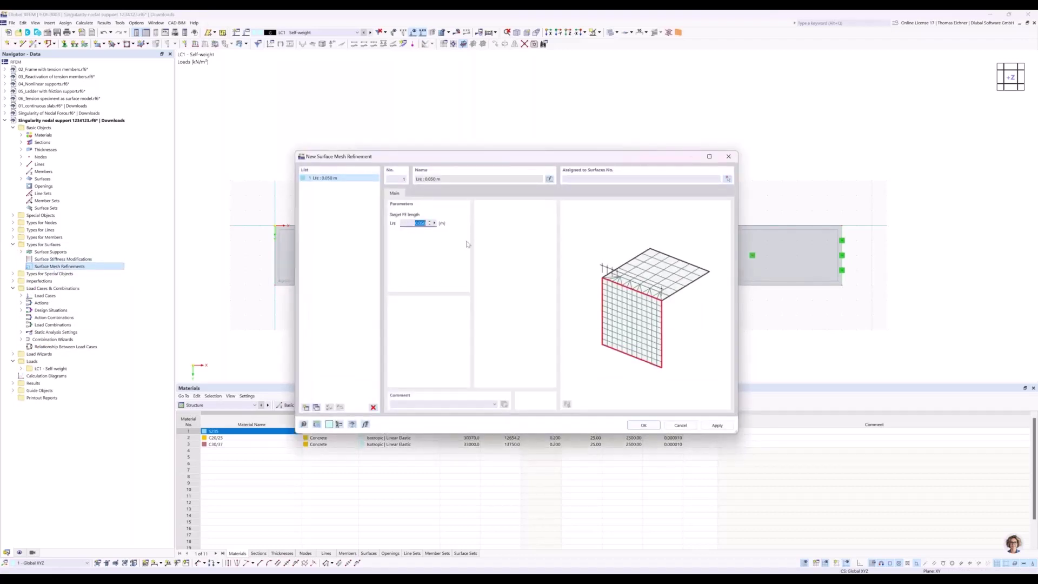
type("2")
left_click(349, 179)
left_click(317, 407)
left_click(316, 407)
left_click(317, 406)
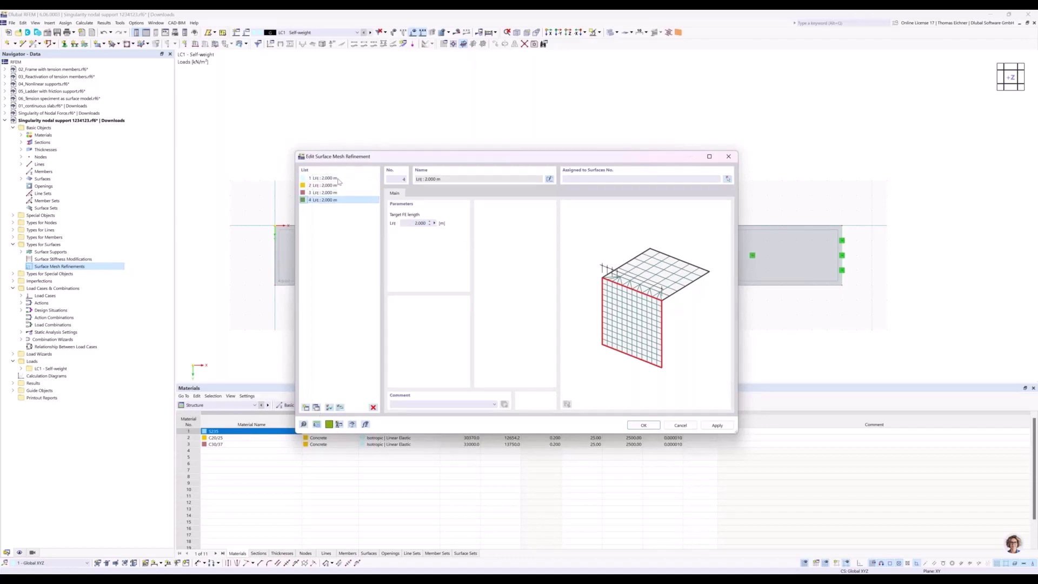
- Set the target FE lengths of surface mesh refinements 2, 3 and 4 to 1 m, 0.5 m and 0.1 m
left_click(330, 185)
key("Tab")
type("1")
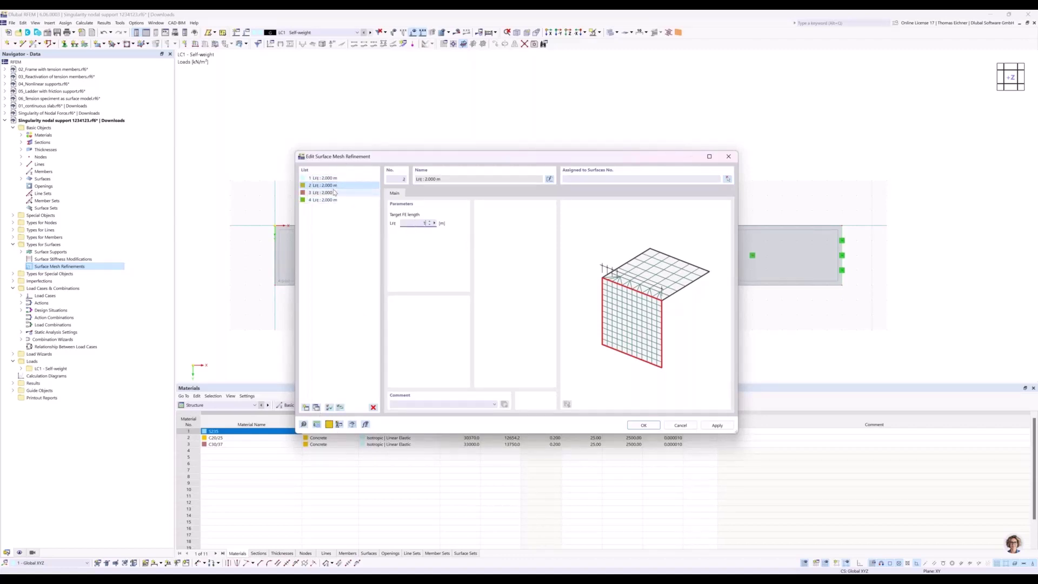
left_click(334, 192)
double_click(414, 223)
type("0.5")
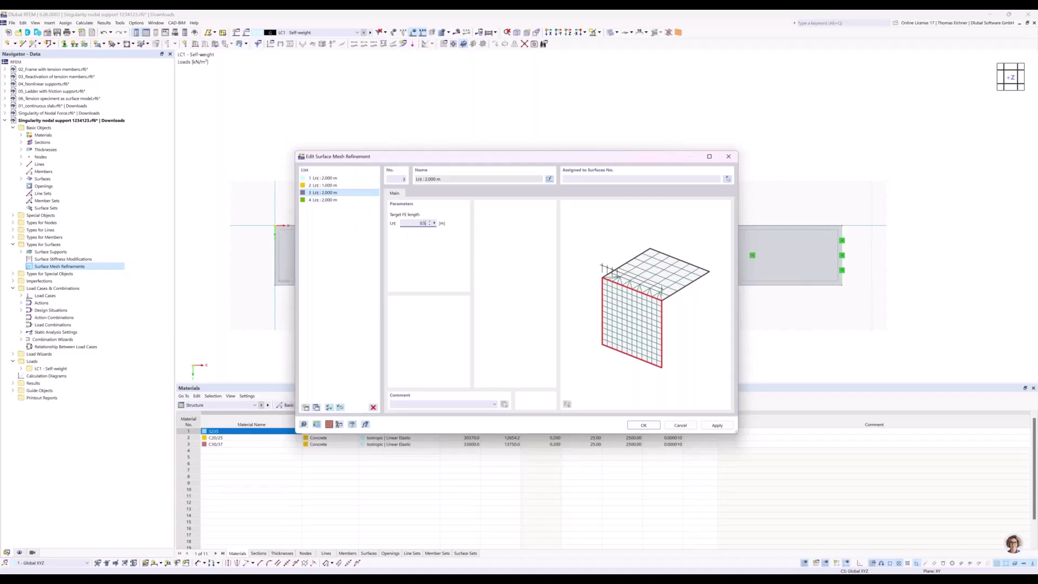
left_click(325, 199)
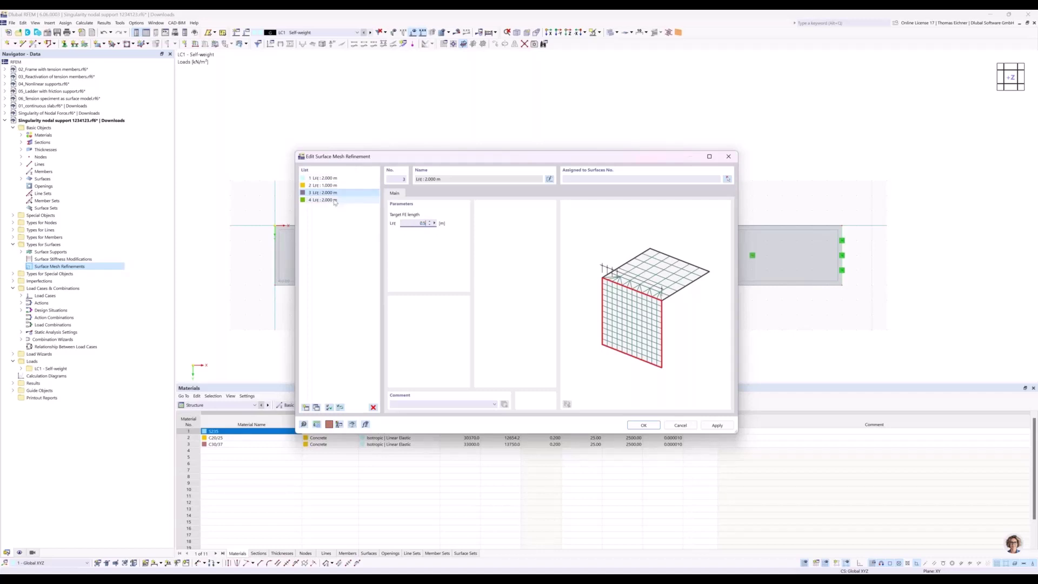
double_click(413, 223)
type("0.1")
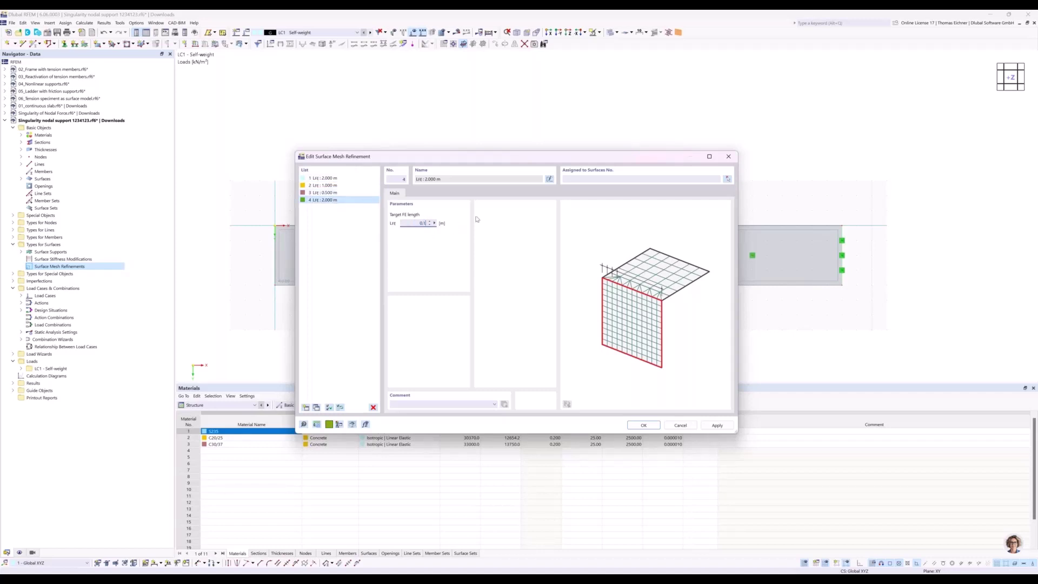
- Assign the 2 m surface mesh refinement to surface 1 and the 1 m refinement to surface 2
left_click(335, 178)
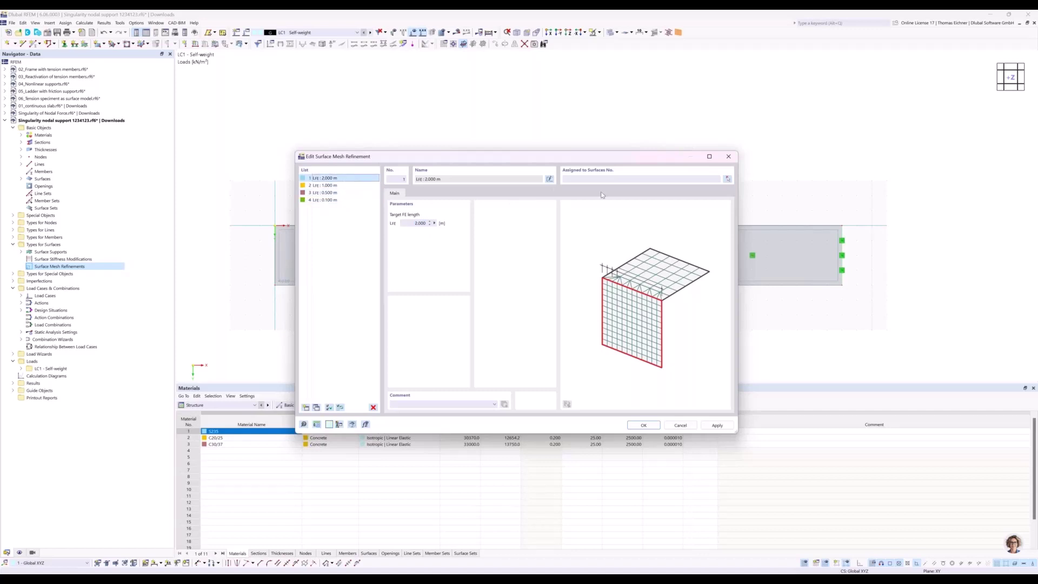
left_click(591, 179)
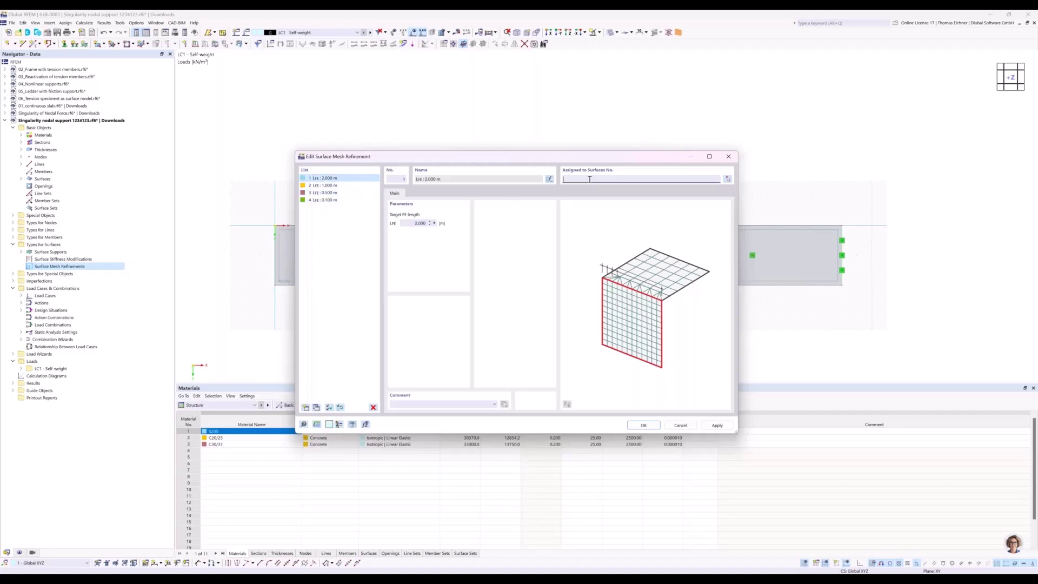
left_click(327, 185)
left_click(578, 180)
type("2")
- Assign the 0.5 m surface mesh refinement to surface 3 and the 0.1 m refinement to surface 4
left_click(324, 193)
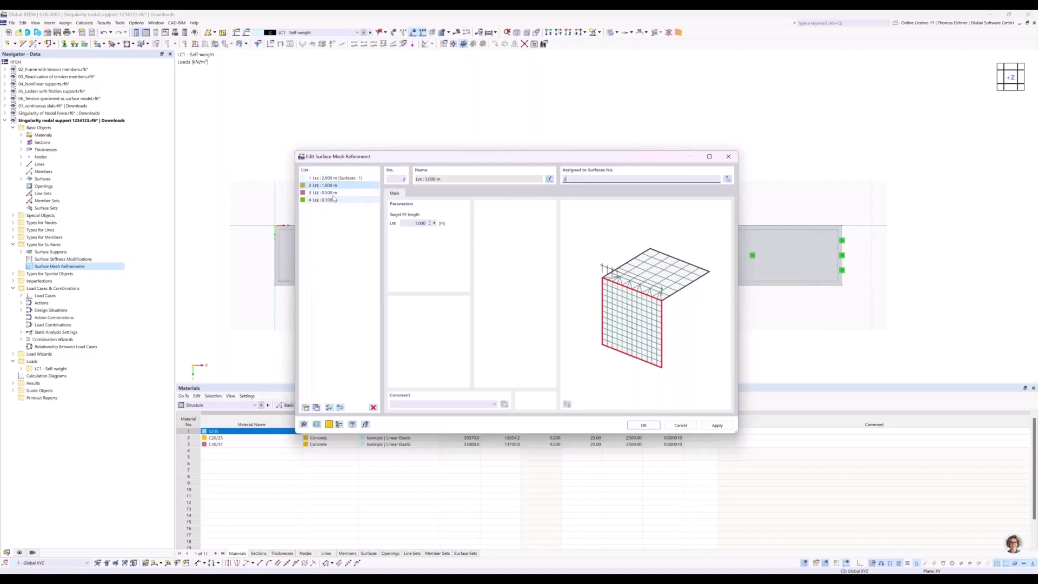
left_click(608, 180)
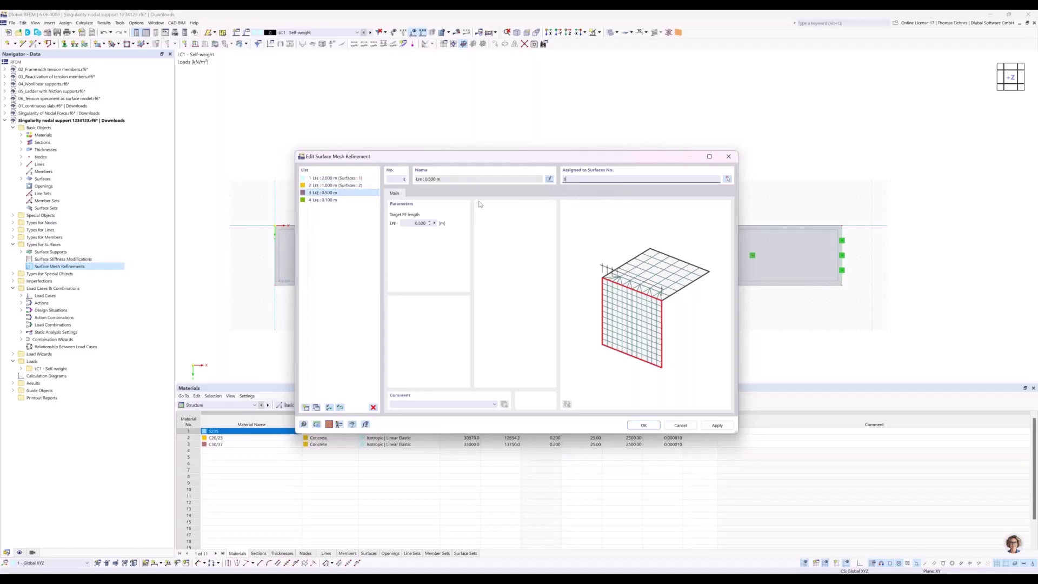
type("3")
left_click(324, 200)
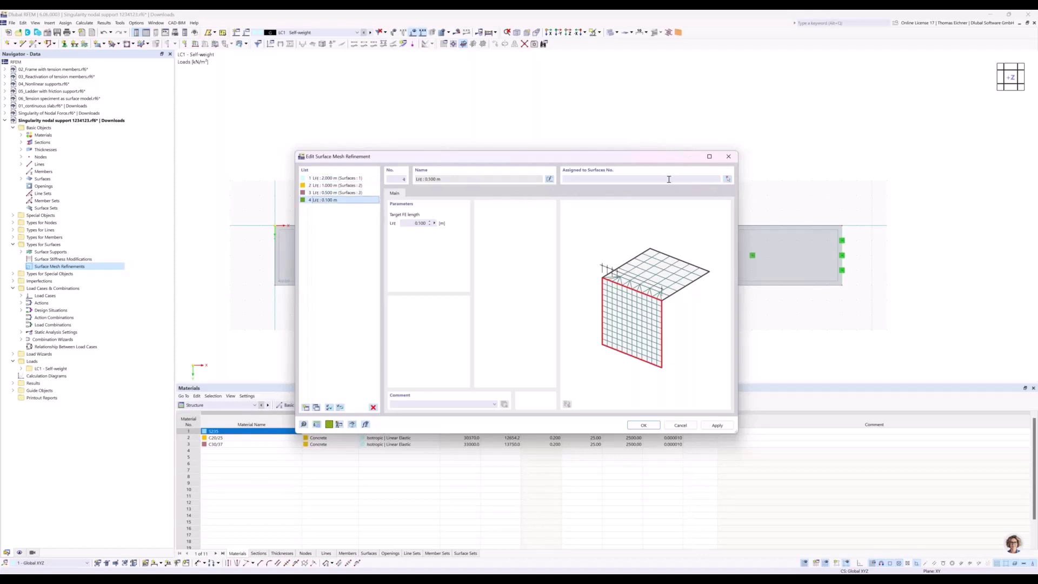
left_click(670, 180)
type("4")
left_click(324, 193)
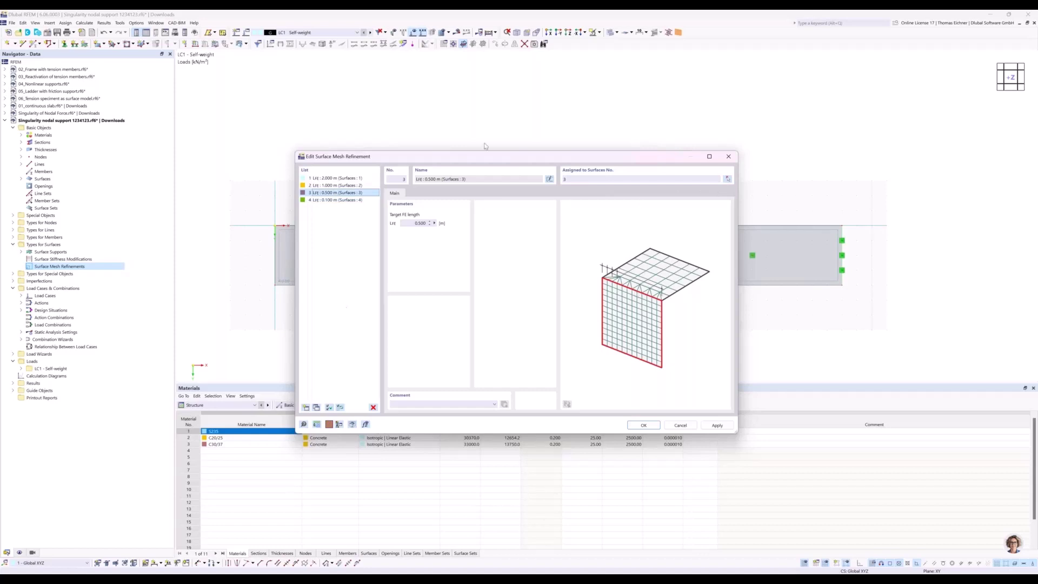
left_click_drag(476, 158, 655, 129)
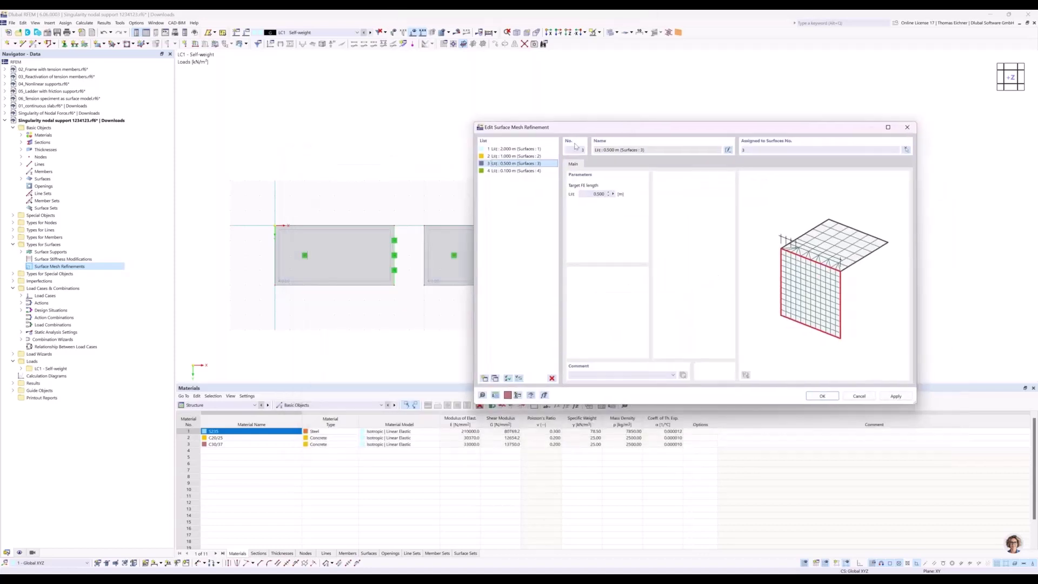
left_click(823, 396)
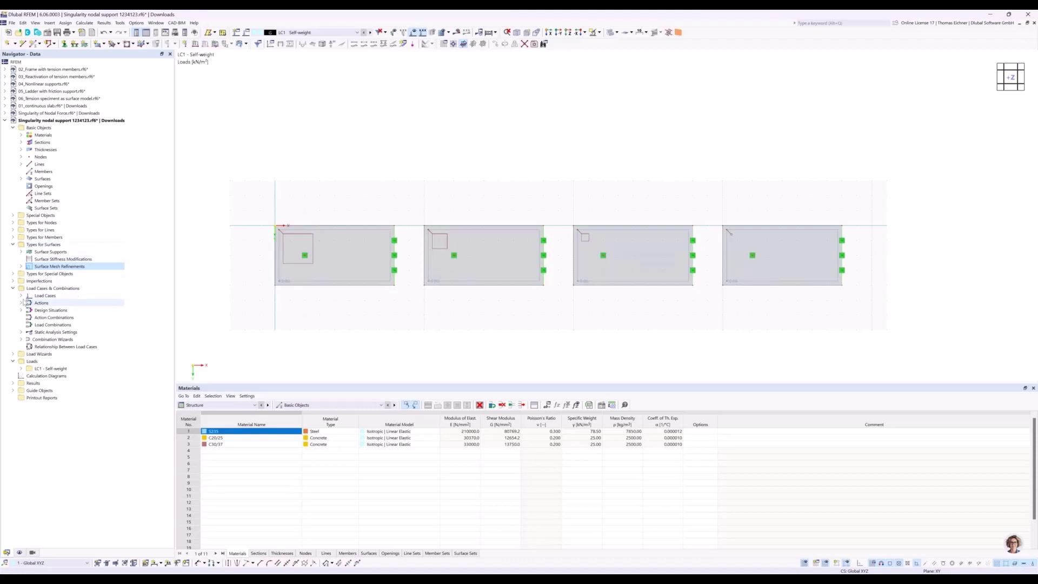
- Create a two-point result section in X direction along the centre line of all four slabs, through their inner nodal supports, ending at X 38 m, Y 2 m
left_click(10, 272)
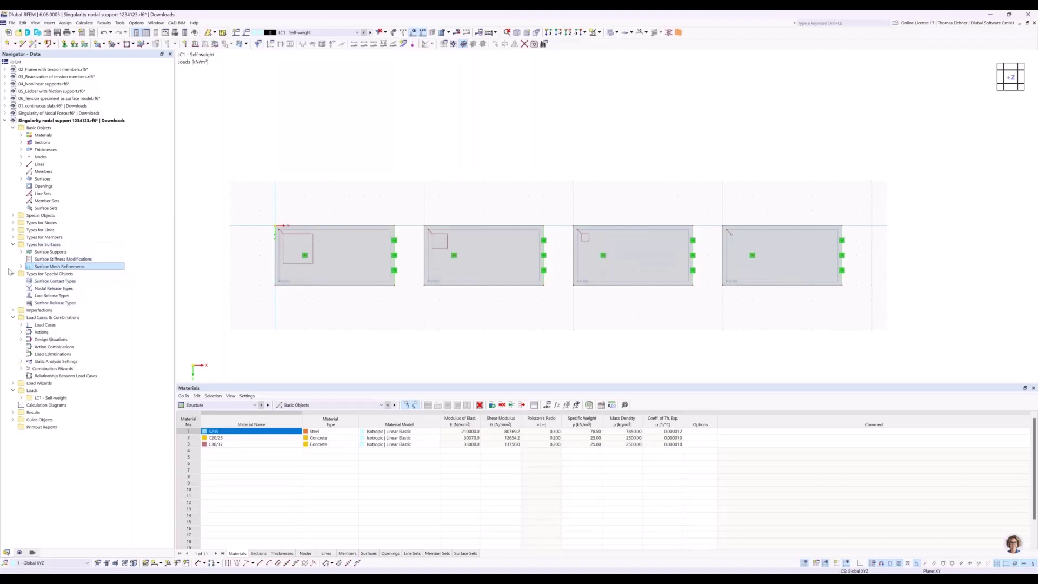
left_click(13, 215)
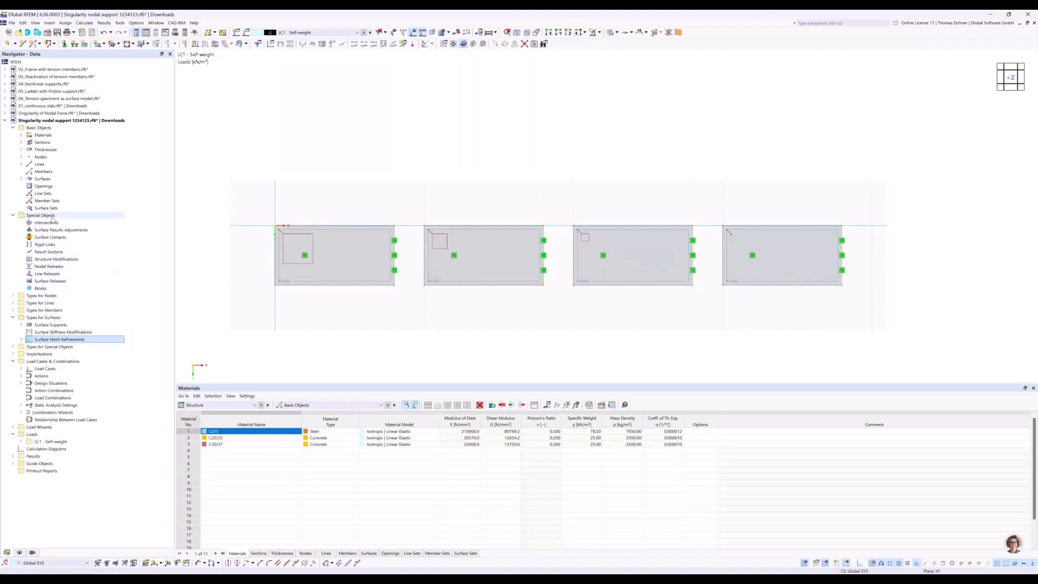
left_click(52, 252)
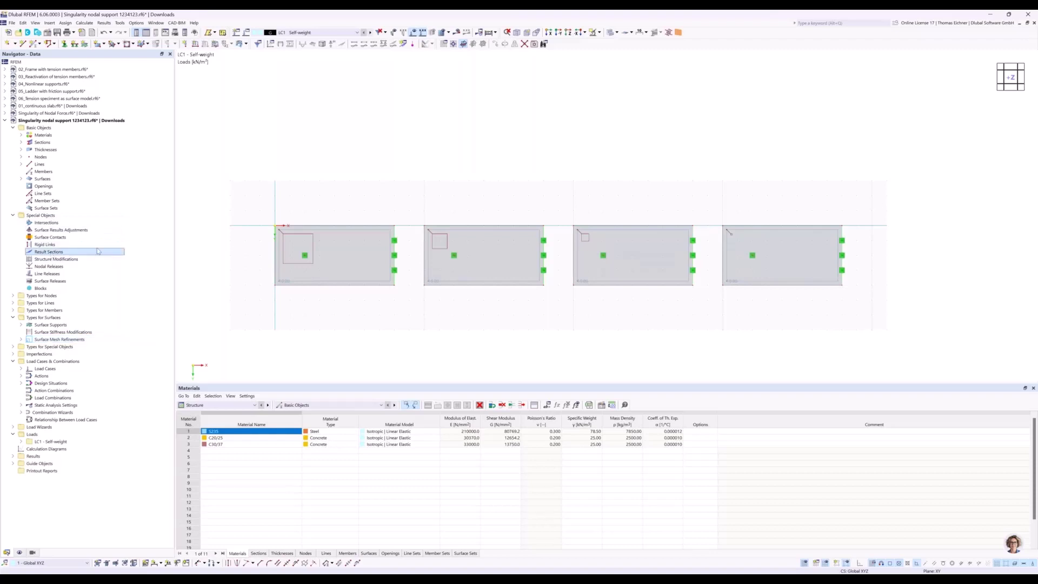
double_click(99, 251)
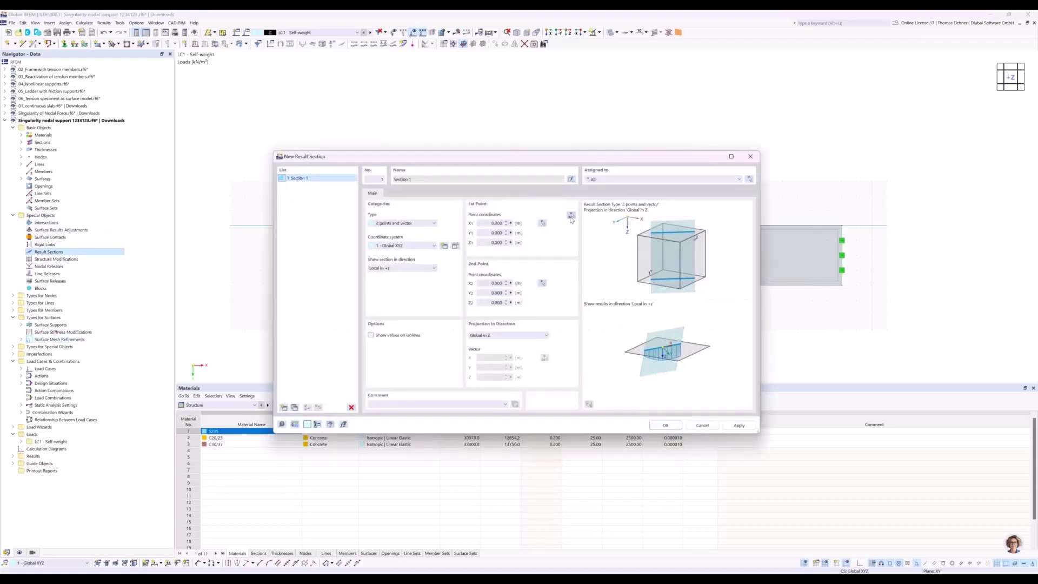
left_click(571, 216)
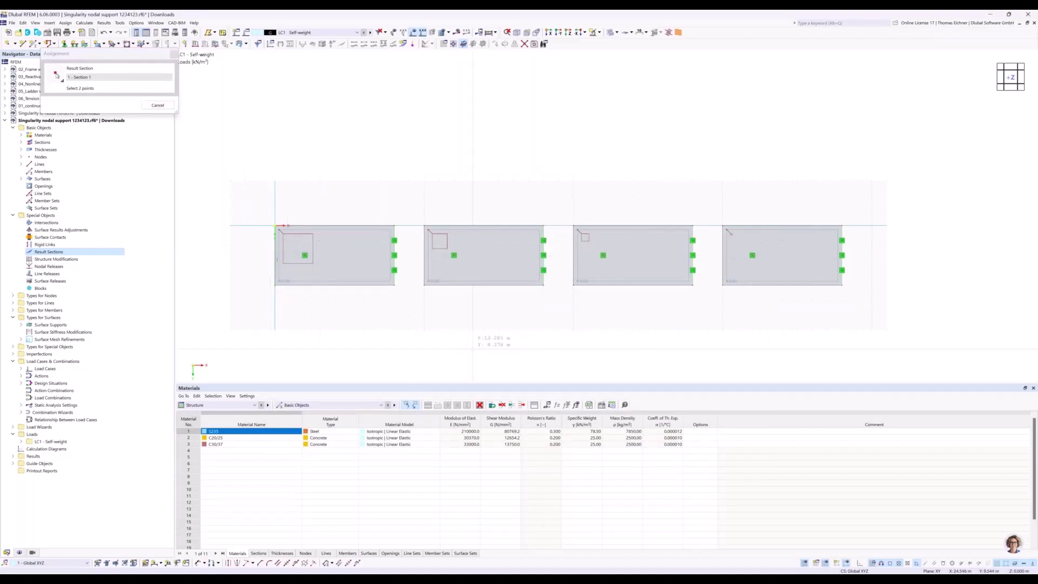
left_click(842, 256)
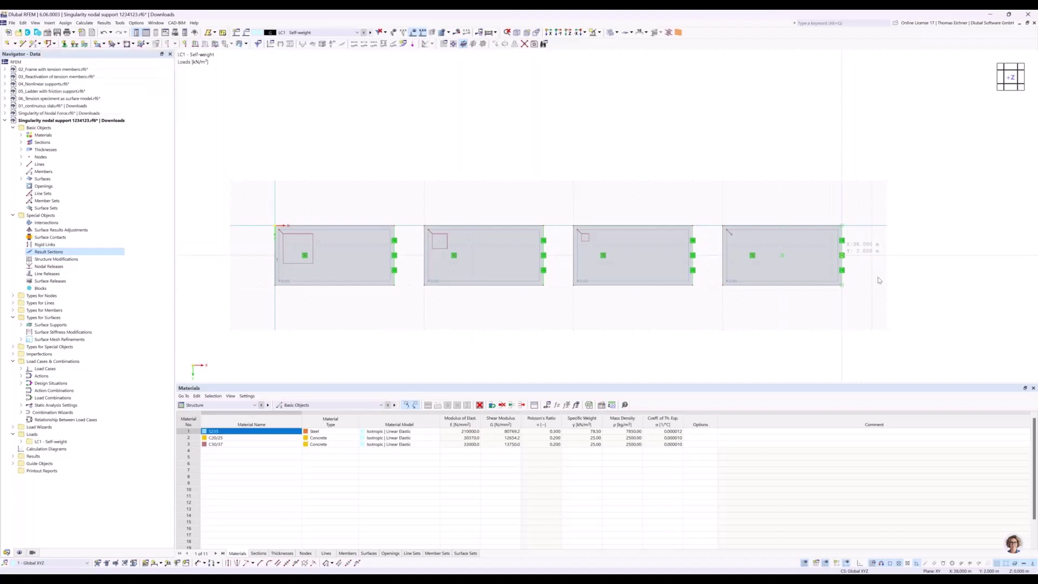
left_click(666, 425)
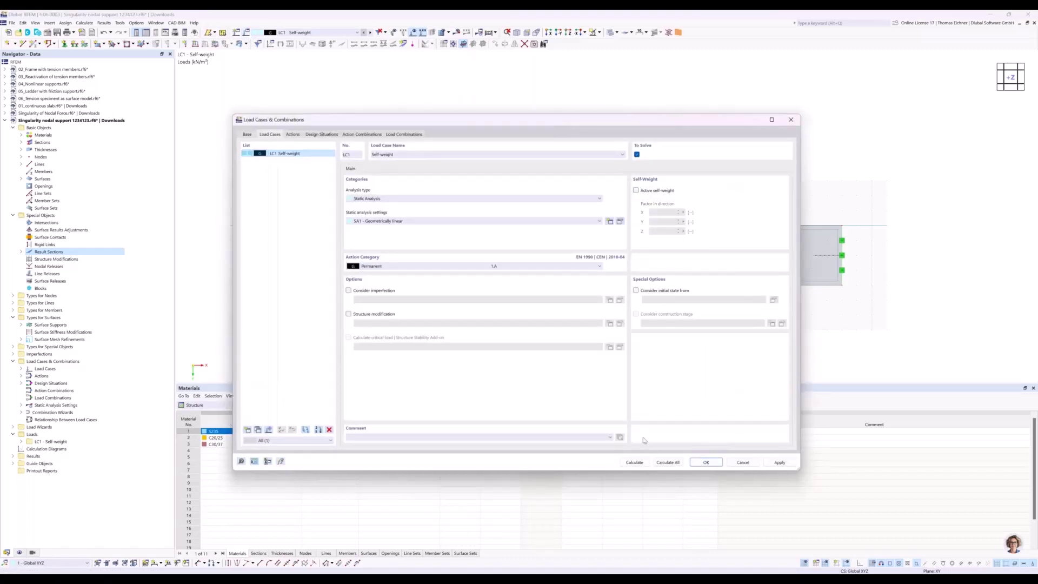
- Calculate load case LC1 and display the surface moments m-x with local extremes along the result section
left_click(639, 466)
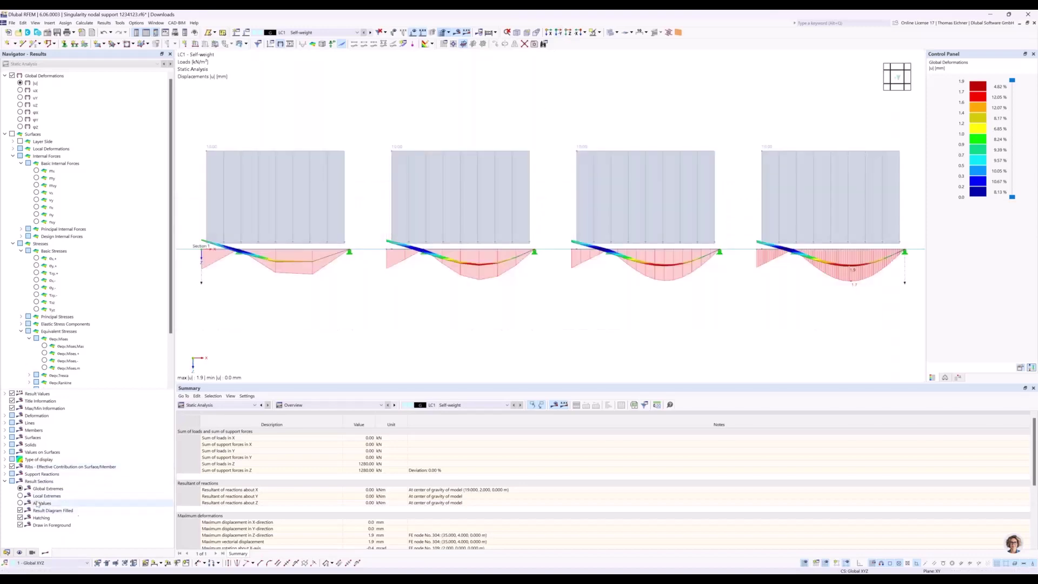
left_click(20, 496)
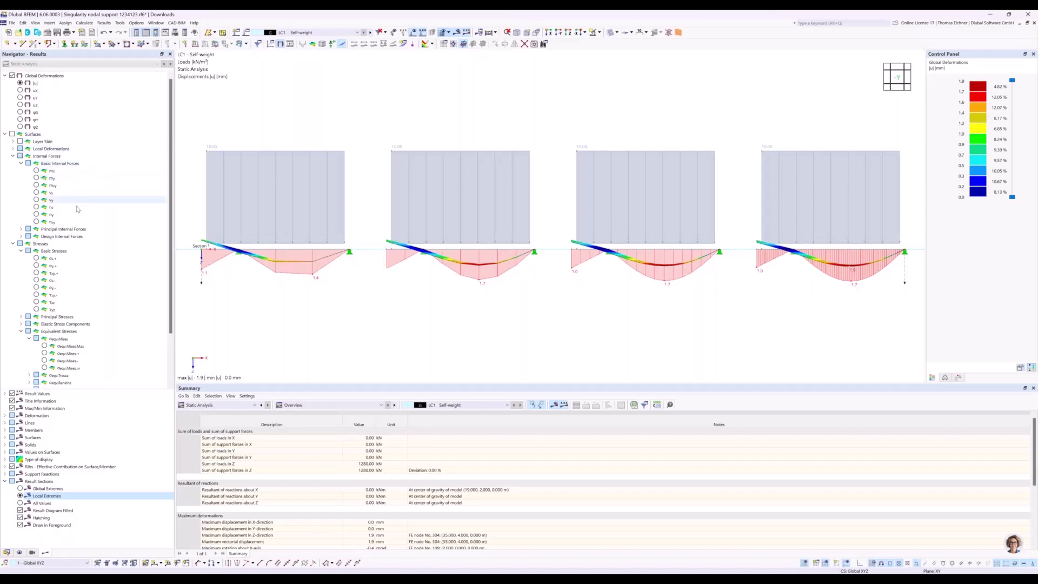
left_click(36, 171)
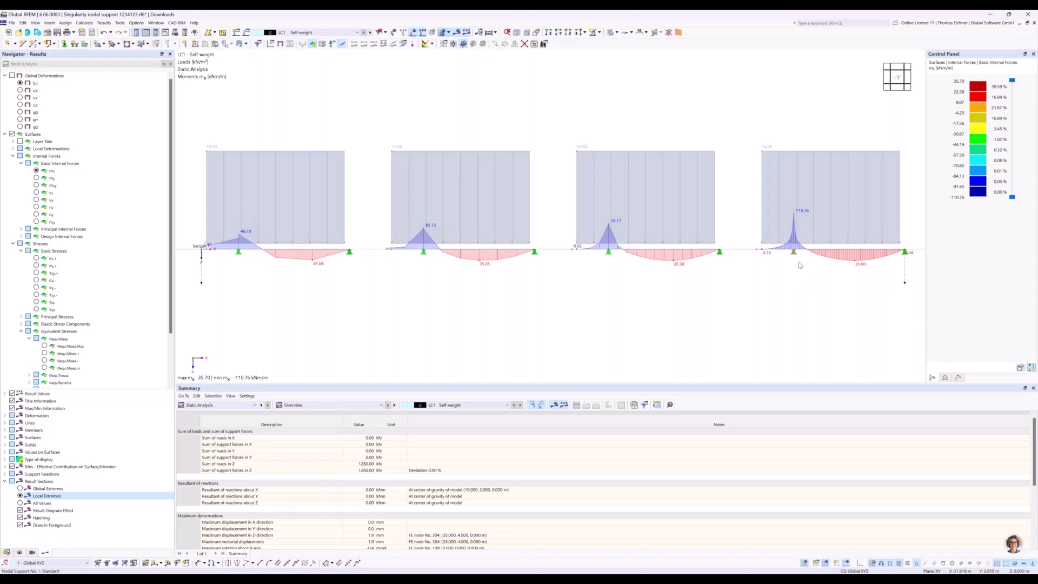
- Display the support reactions together with the m-x moments and compare them across the four slabs
scroll(39, 351, "down", 2)
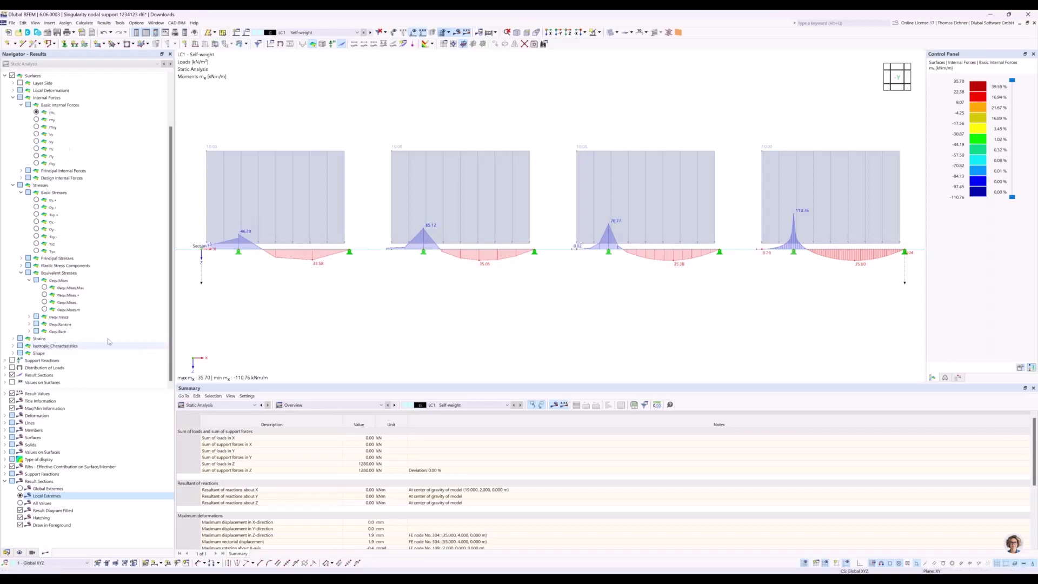
scroll(41, 352, "down", 1)
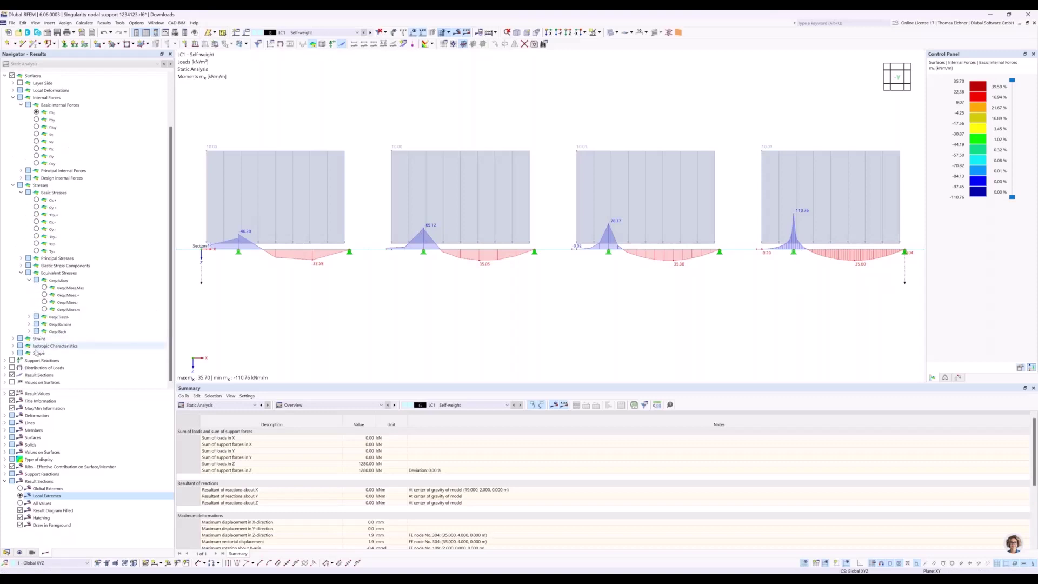
left_click(11, 360)
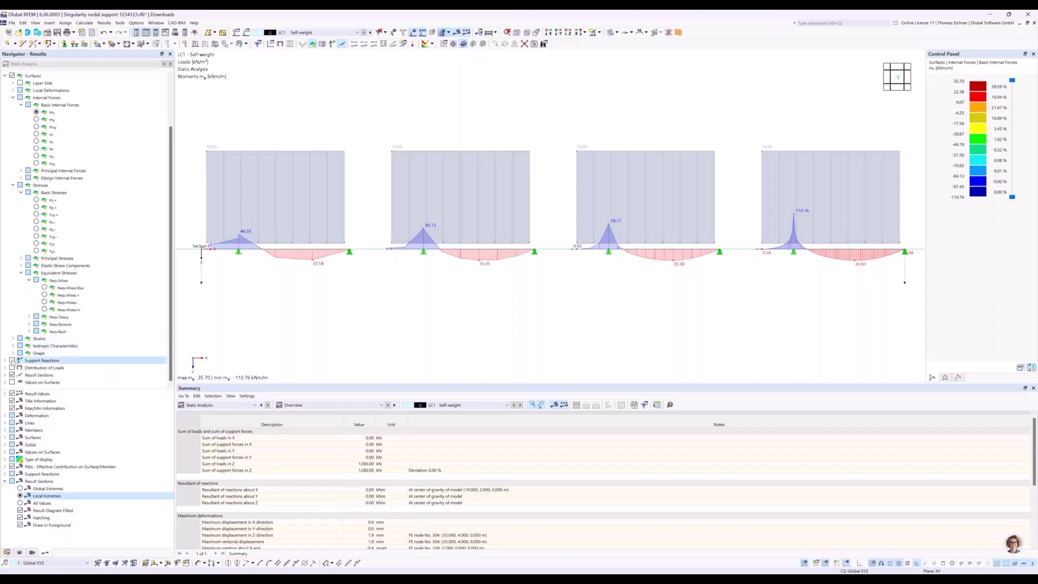
scroll(611, 307, "down", 1)
scroll(680, 307, "down", 1)
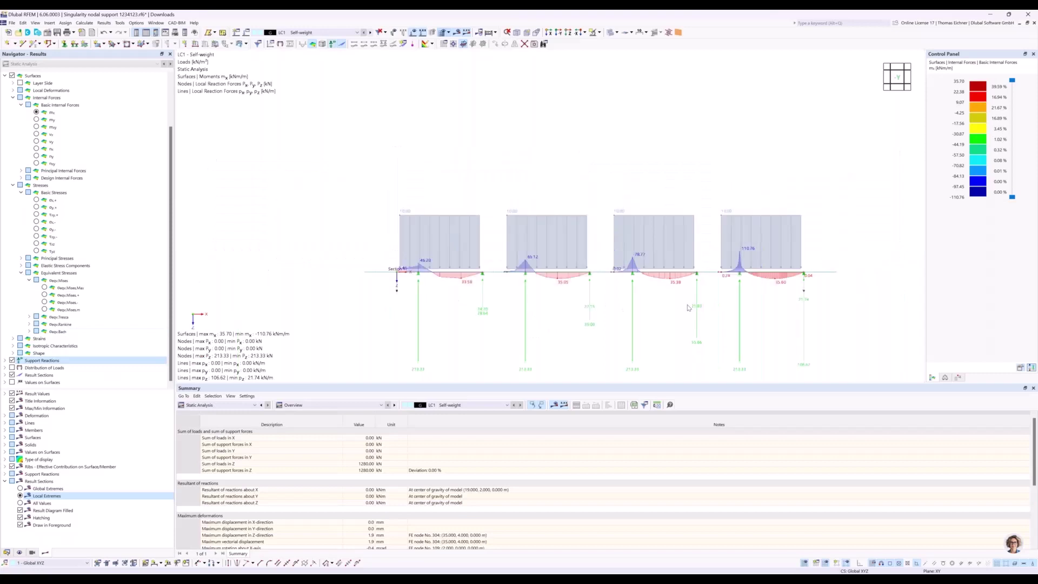
middle_click_drag(690, 307, 691, 268)
scroll(692, 282, "up", 1)
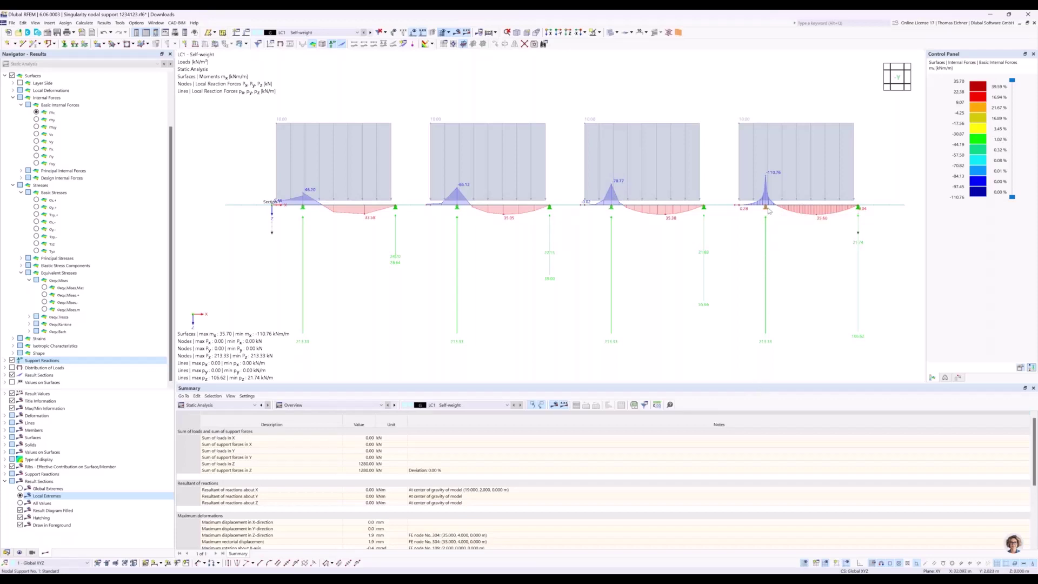
middle_click_drag(732, 273, 737, 299)
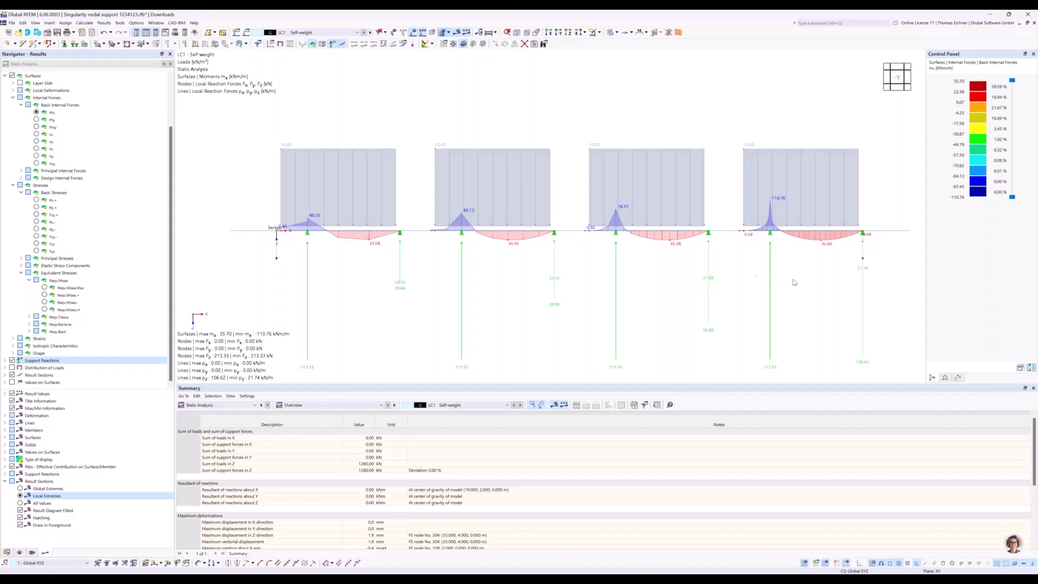
middle_click_drag(420, 276, 504, 293)
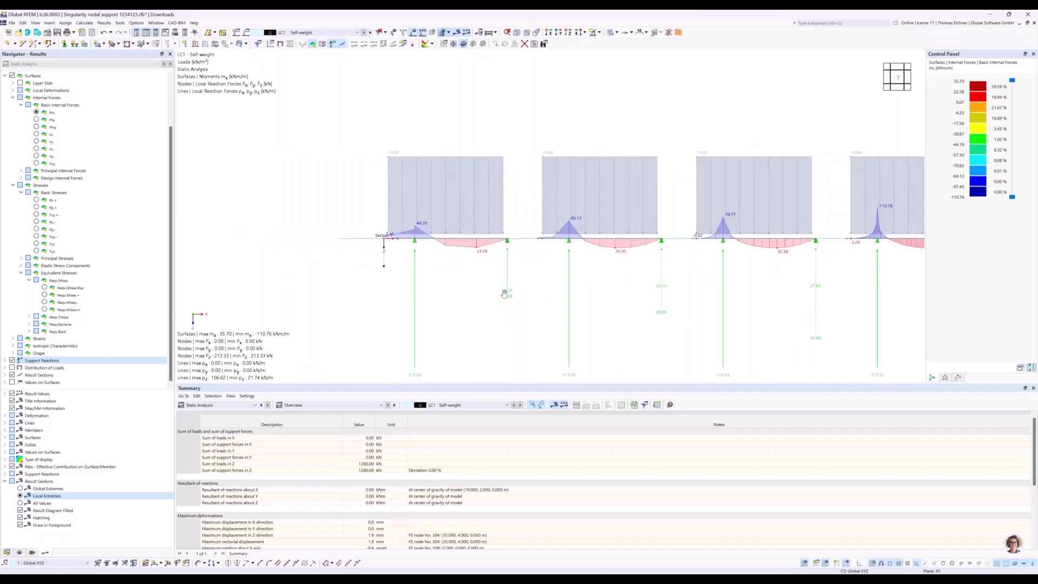
- Replace the rigid Z restraint of the hinged nodal support with a 70000 kN/m translational spring, accepting the deletion of results
double_click(415, 243)
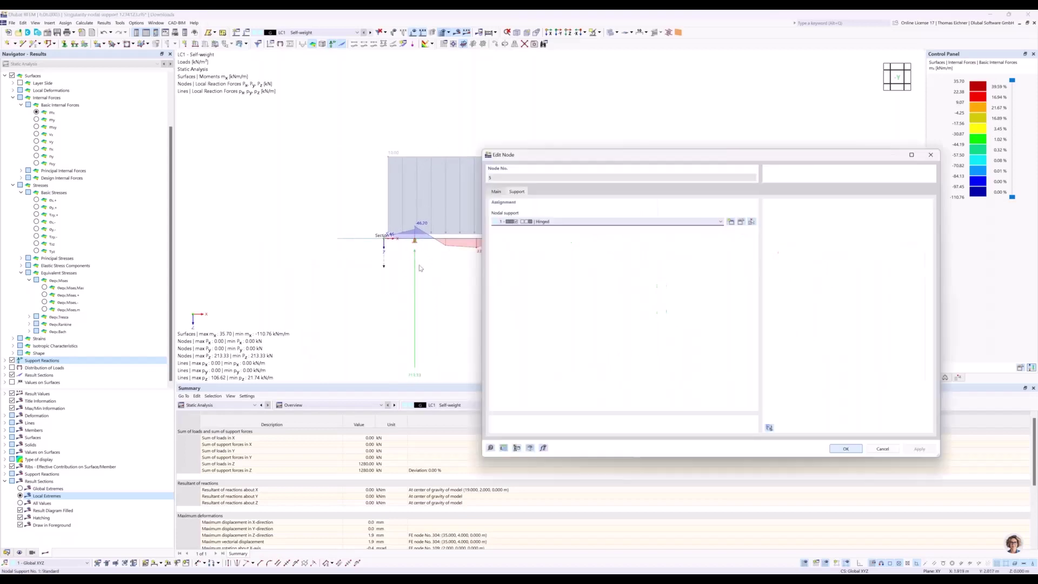
left_click(741, 223)
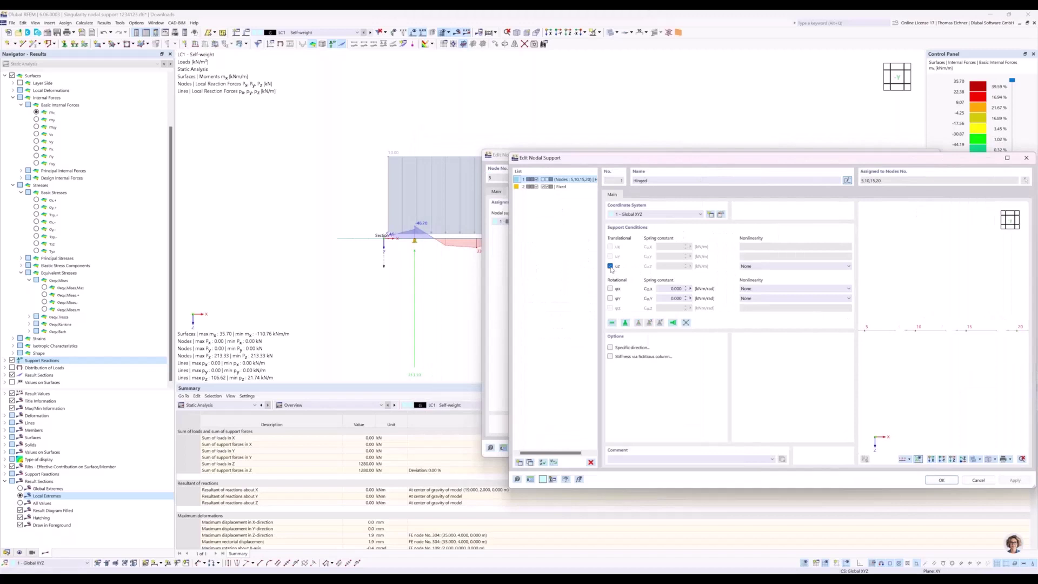
left_click(611, 266)
type("70000")
left_click(952, 484)
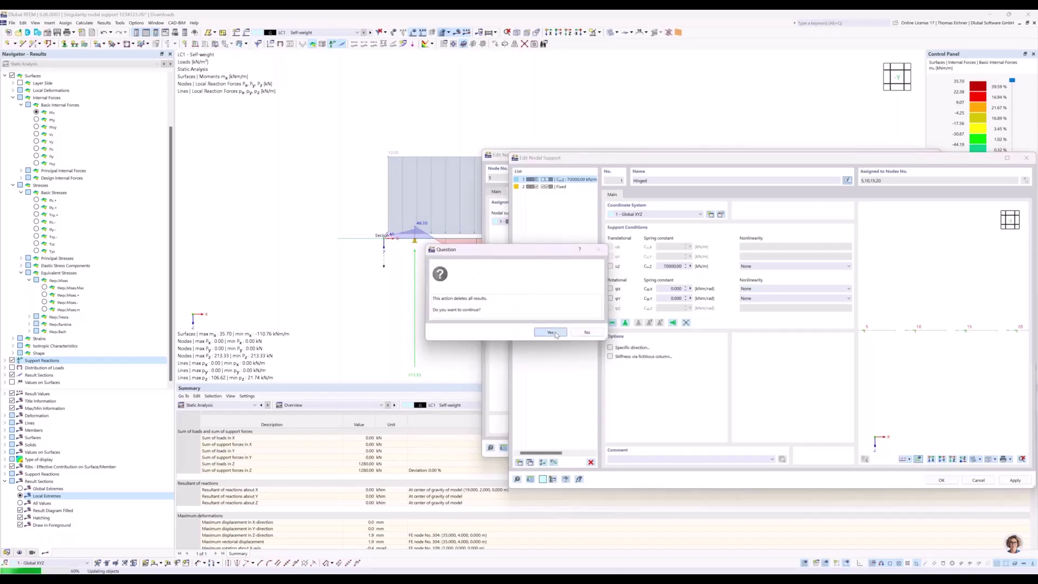
left_click(550, 332)
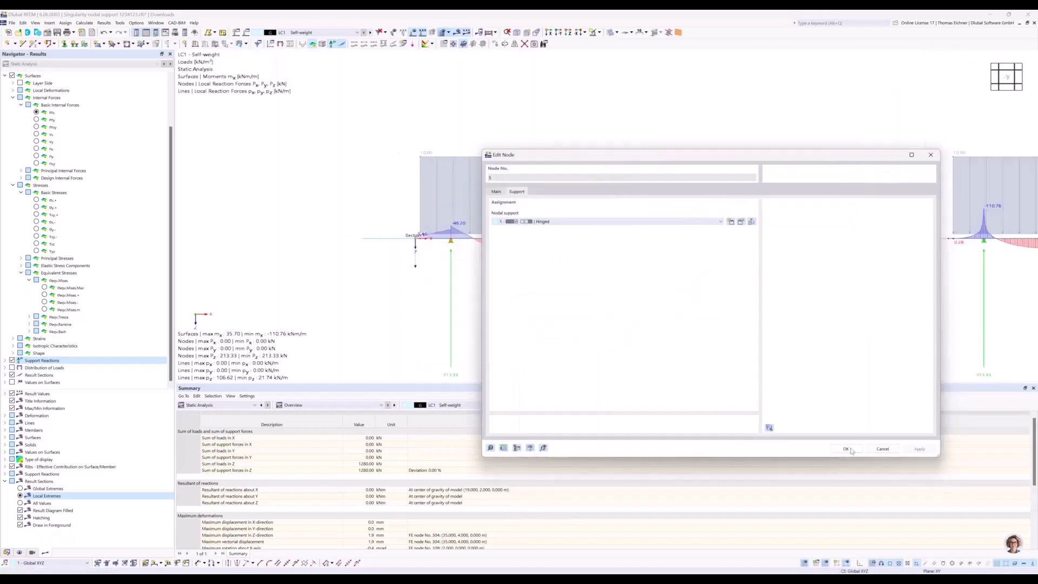
left_click(847, 449)
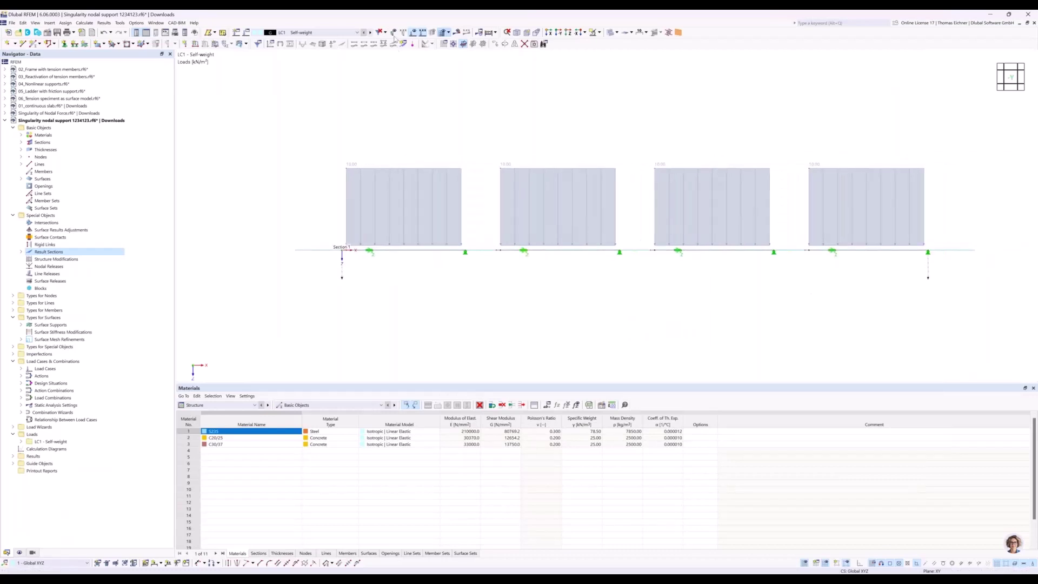
- Recalculate the model with the spring supports and display the global deformations along the result section instead of the moments
left_click(456, 33)
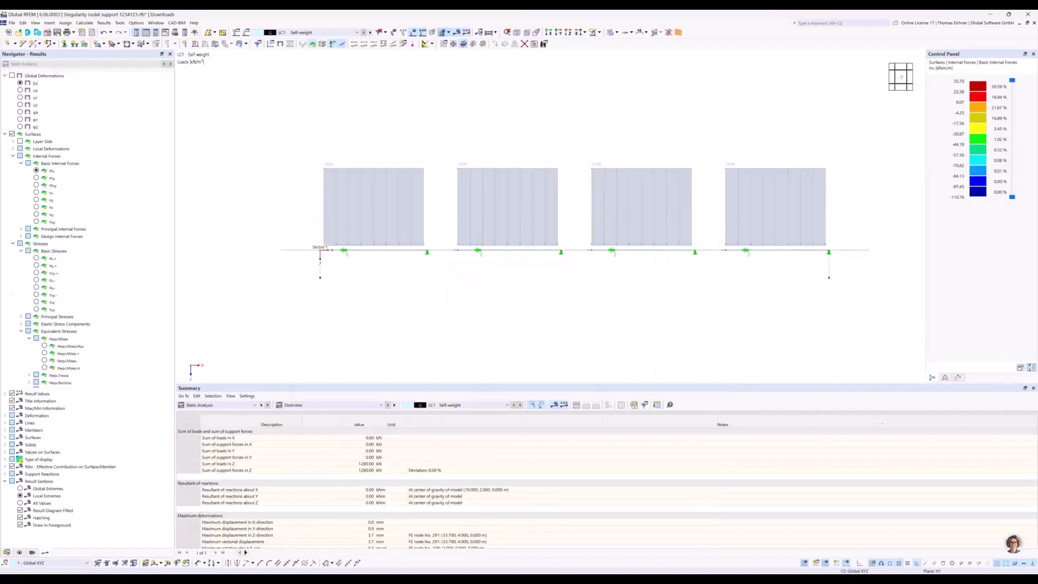
scroll(538, 108, "up", 1)
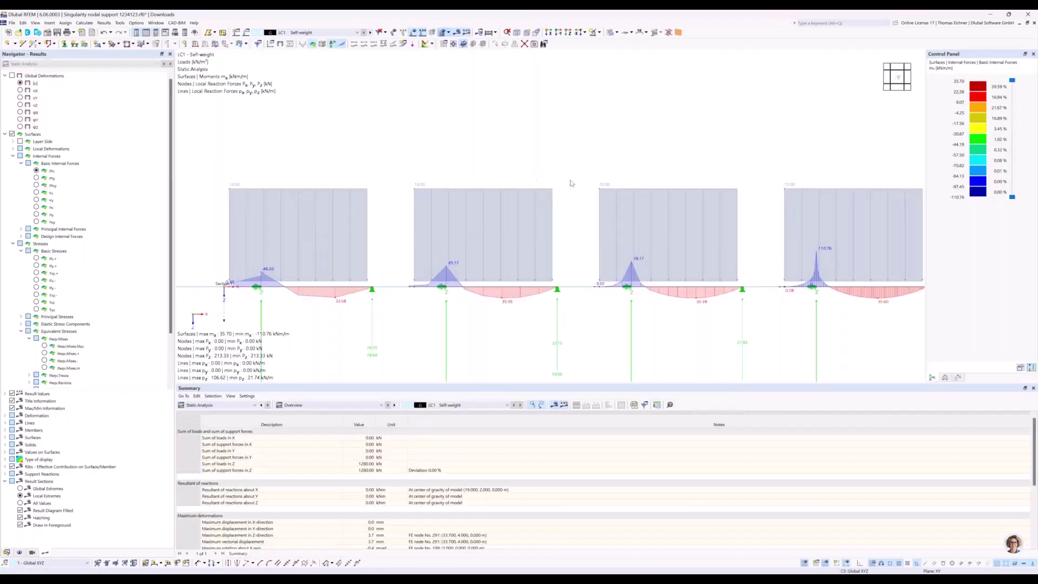
middle_click_drag(542, 174, 543, 113)
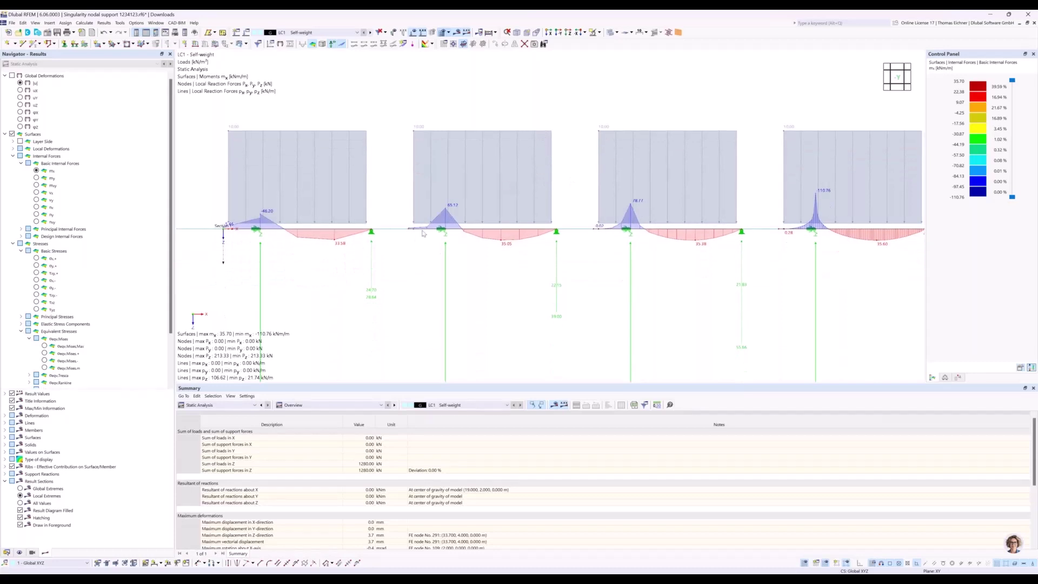
middle_click_drag(378, 284, 446, 262)
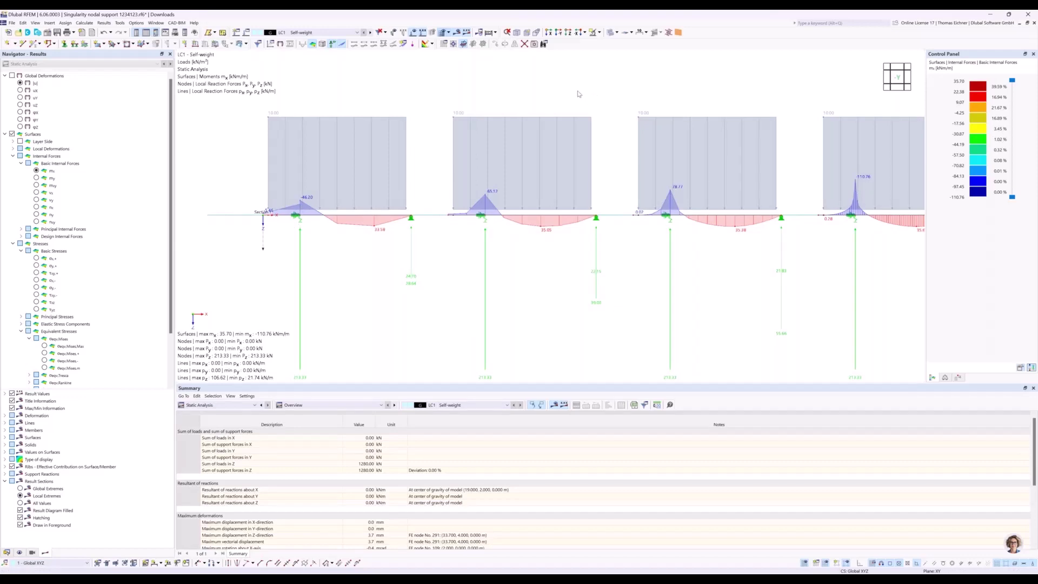
left_click(26, 85)
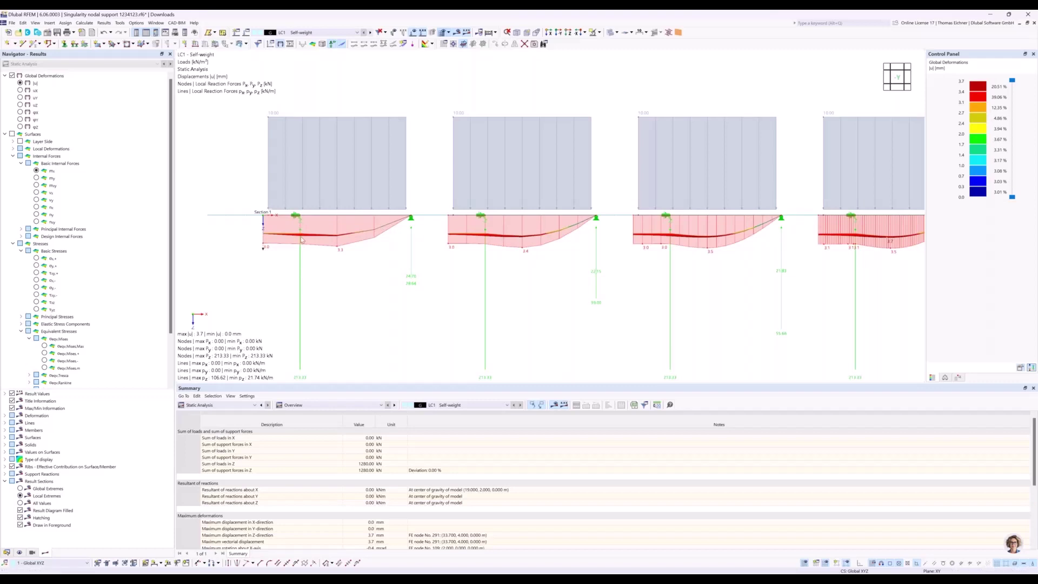
- Examine the deformations and support reactions of the four spring-supported slabs in an oblique view and in side view
middle_click_drag(790, 284, 747, 277)
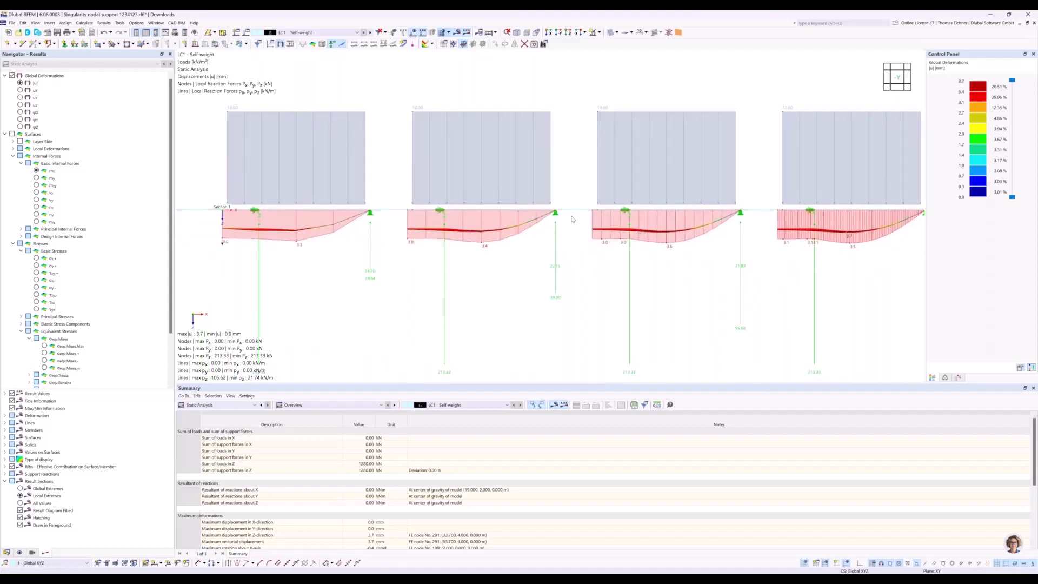
middle_click_drag(593, 210, 451, 234, "ctrl")
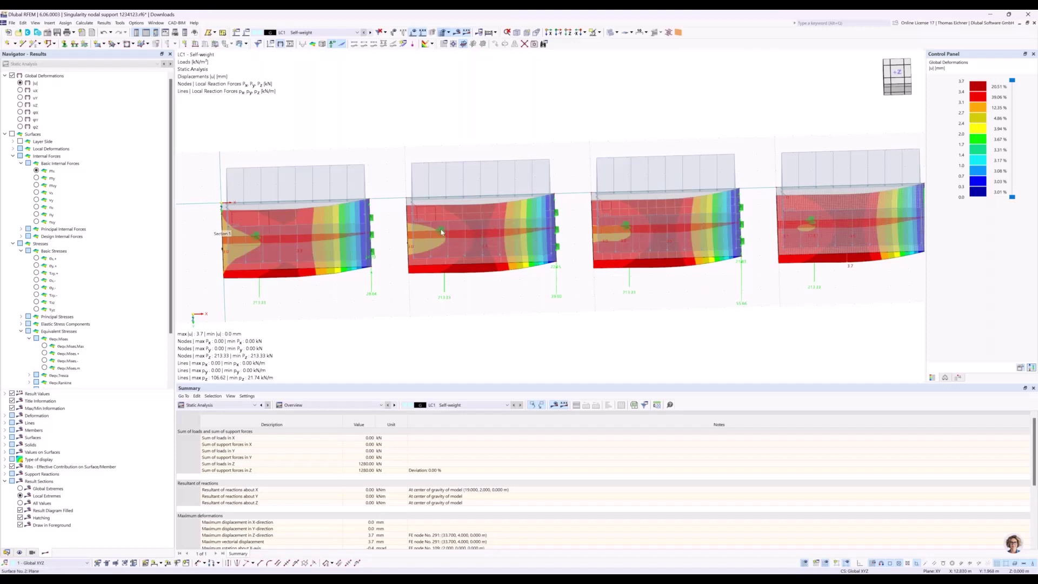
mouse_move(432, 270)
mouse_move(443, 234)
middle_click_drag(577, 306, 582, 236, "ctrl")
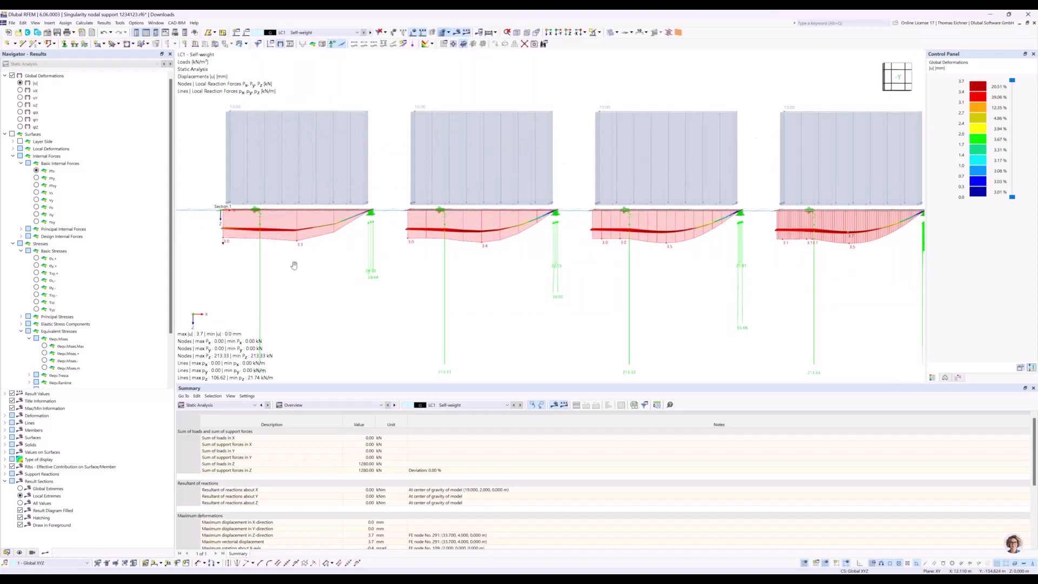
- Edit the hinged nodal support at the first slab and enable its stiffness via a fictitious column
scroll(292, 263, "up", 5)
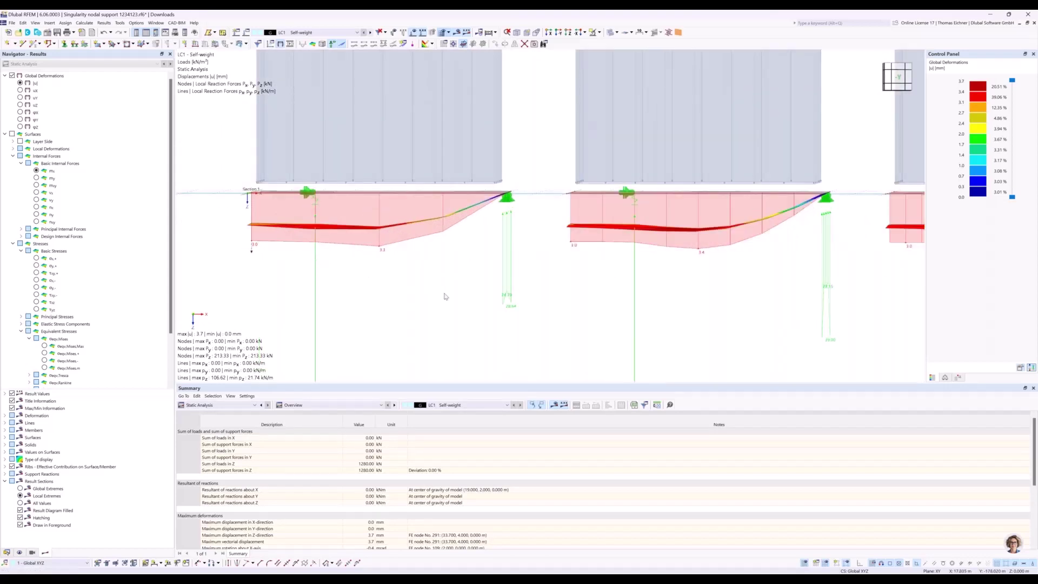
double_click(310, 200)
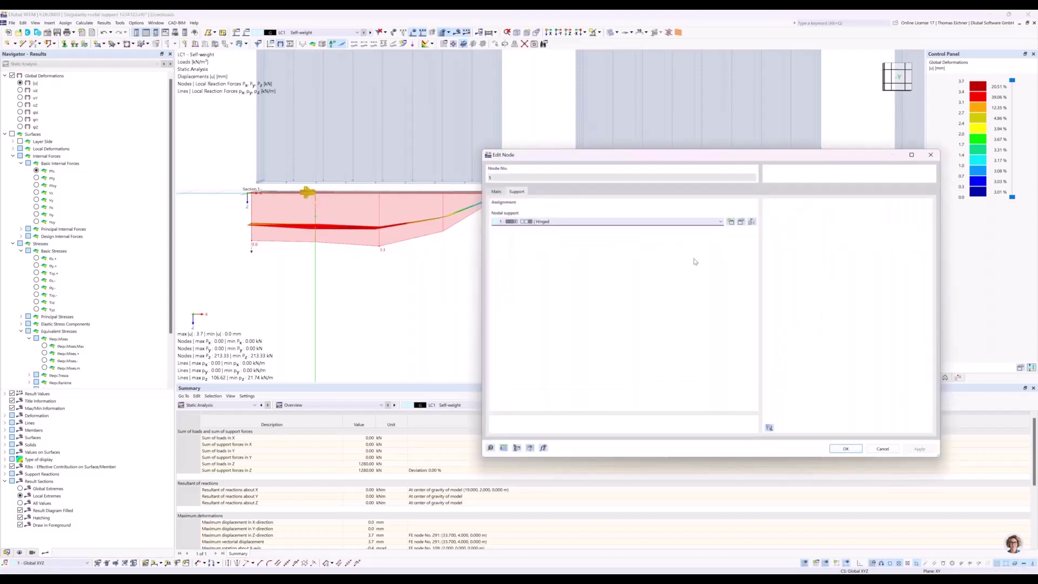
left_click(742, 224)
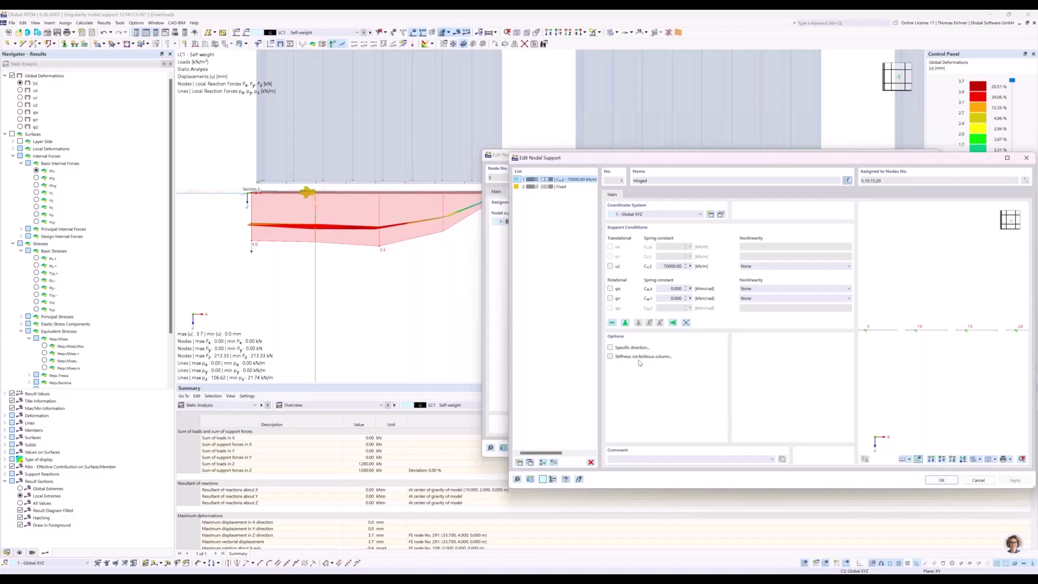
left_click(611, 356)
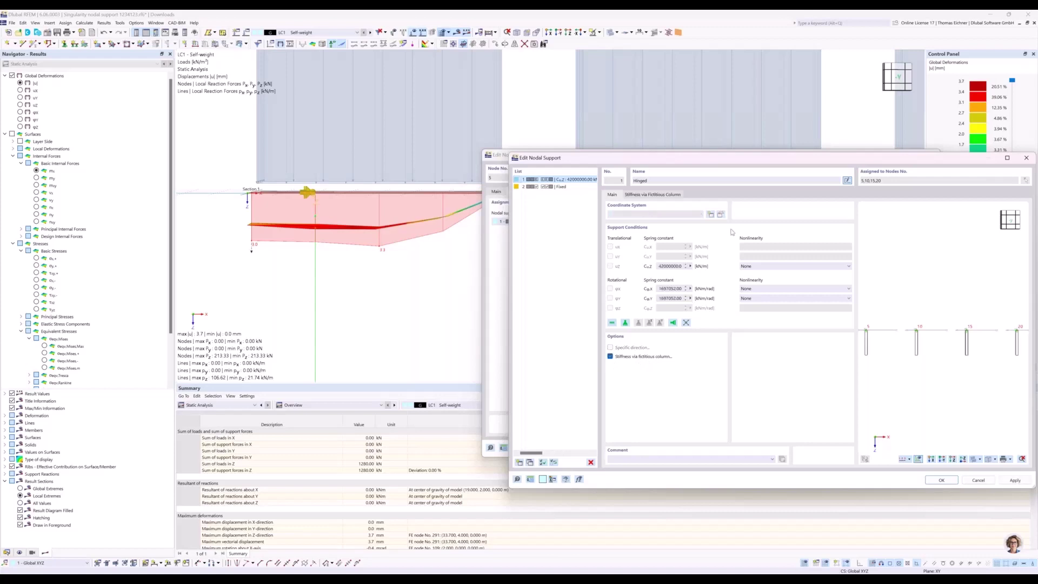
left_click_drag(675, 162, 574, 160)
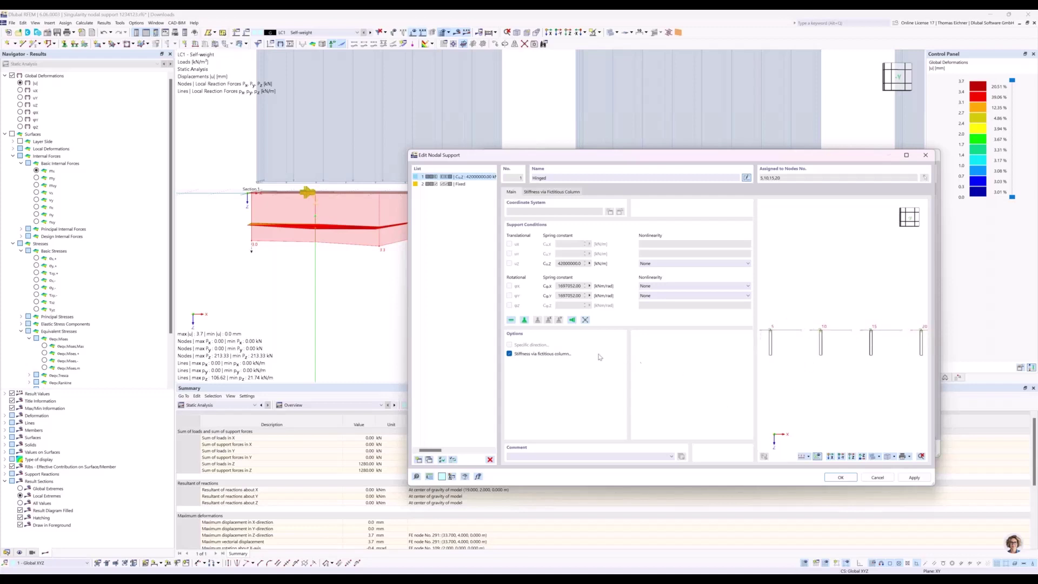
left_click(509, 354)
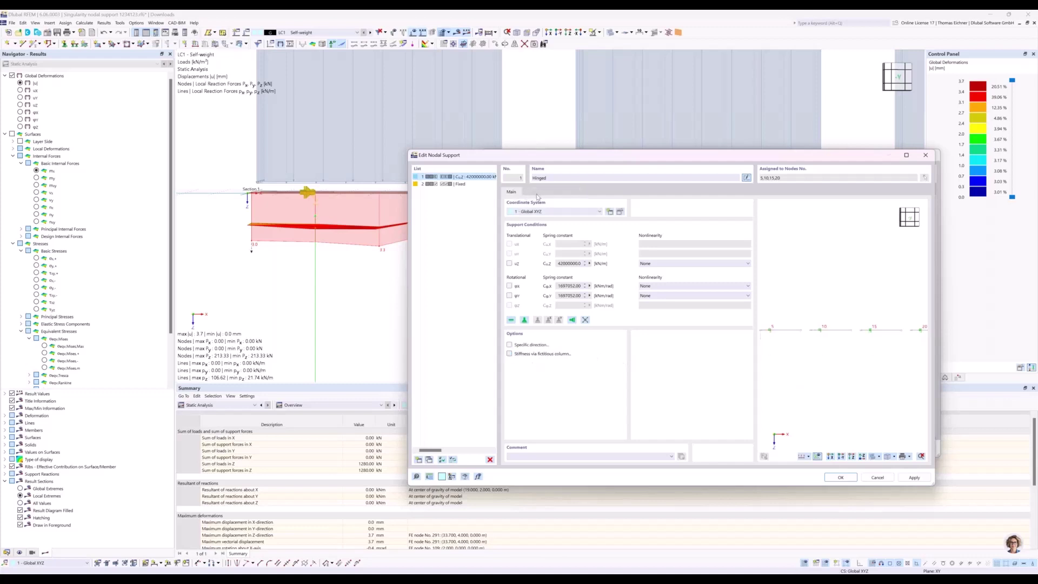
left_click(509, 355)
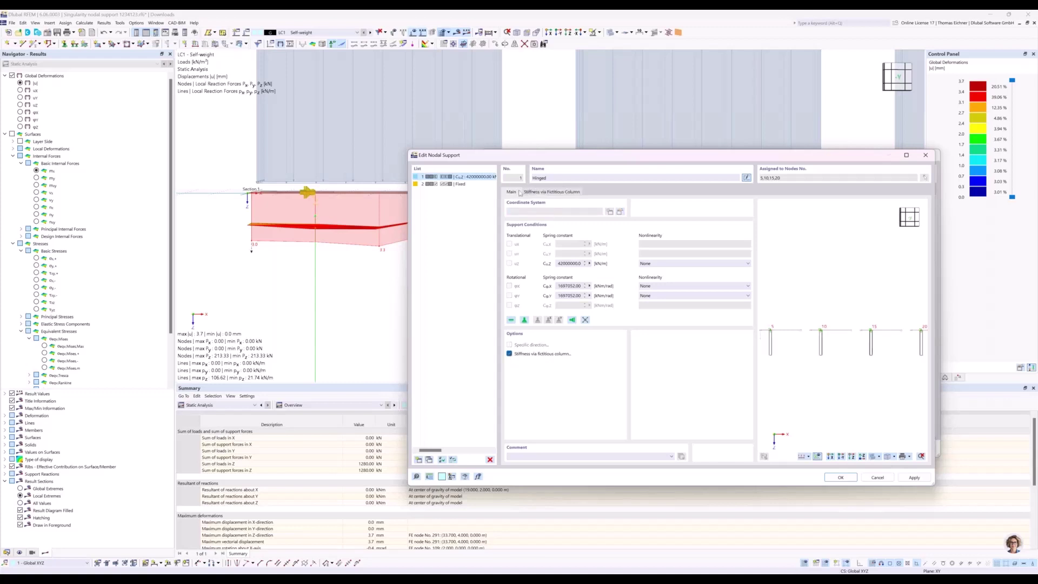
- Assign the C30/37 isotropic linear elastic material to the fictitious column of the hinged support
left_click(568, 193)
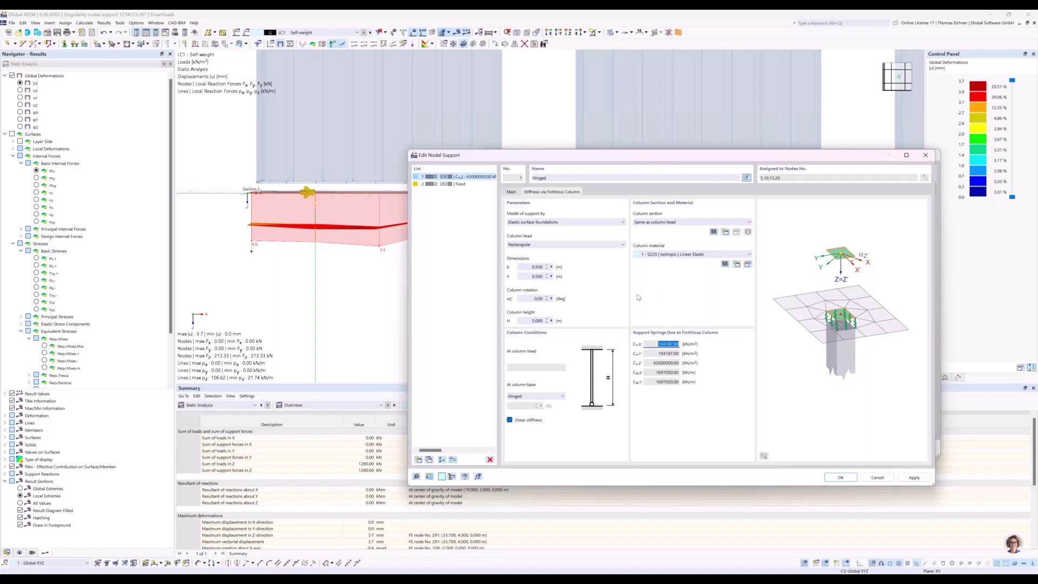
left_click(524, 266)
left_click(524, 276)
left_click(661, 255)
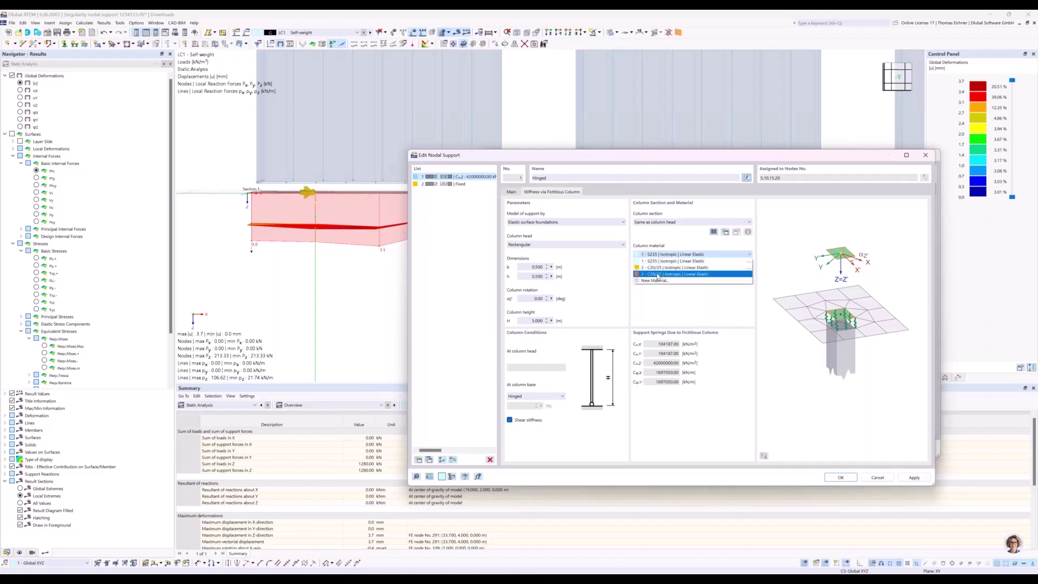
left_click(657, 275)
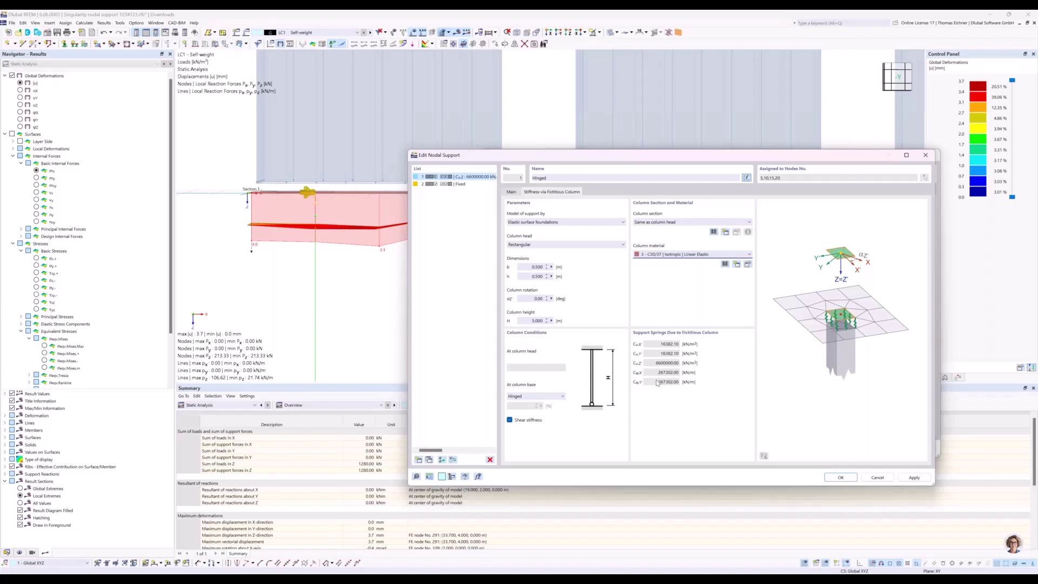
- Set the fictitious column's height to 3 m and apply the support changes, accepting the deletion of all results and the mesh
double_click(537, 321)
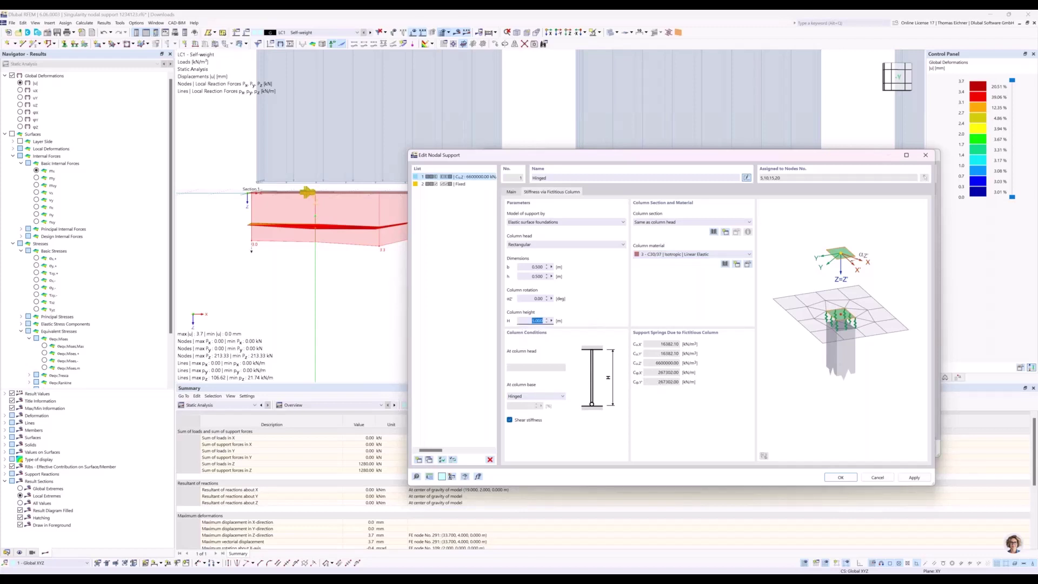
type("3")
left_click(536, 298)
left_click_drag(742, 155, 608, 144)
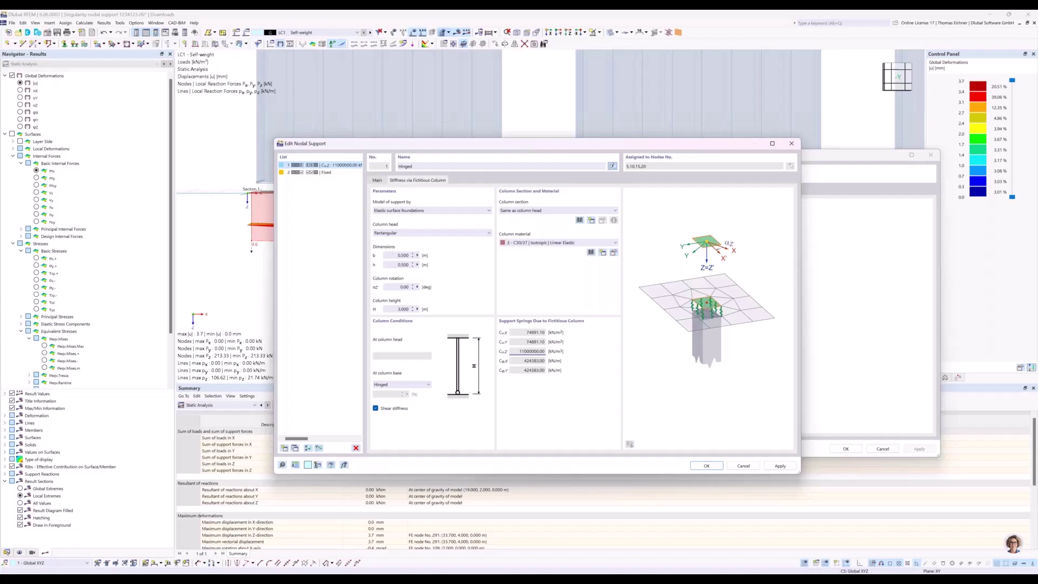
left_click(711, 468)
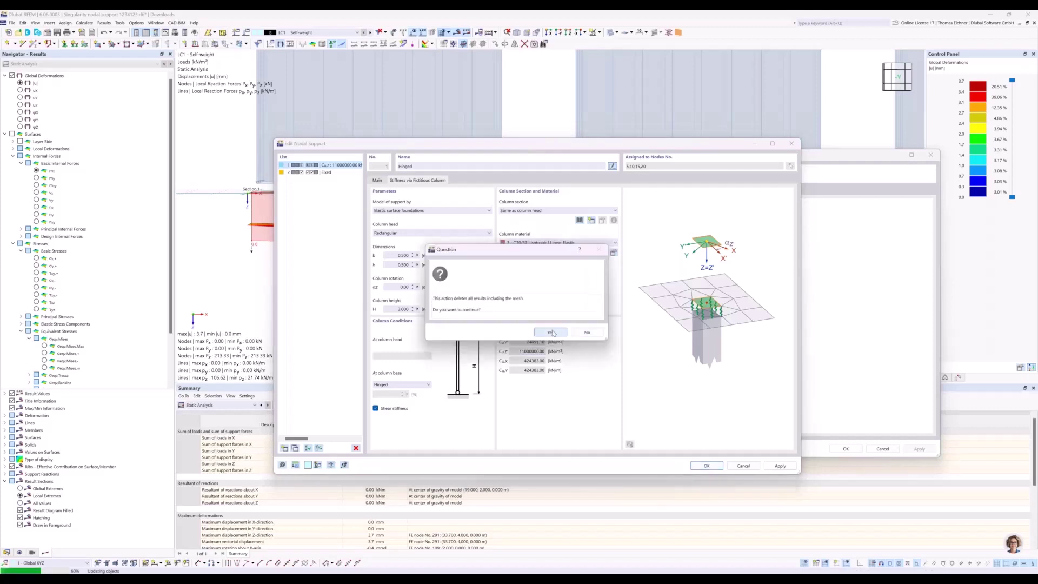
left_click(552, 332)
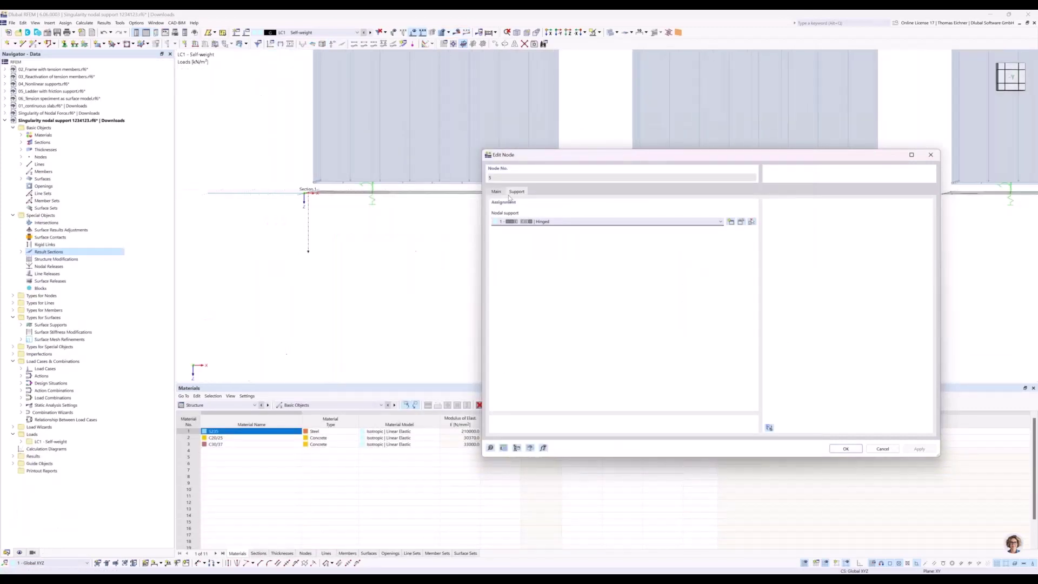
left_click(845, 449)
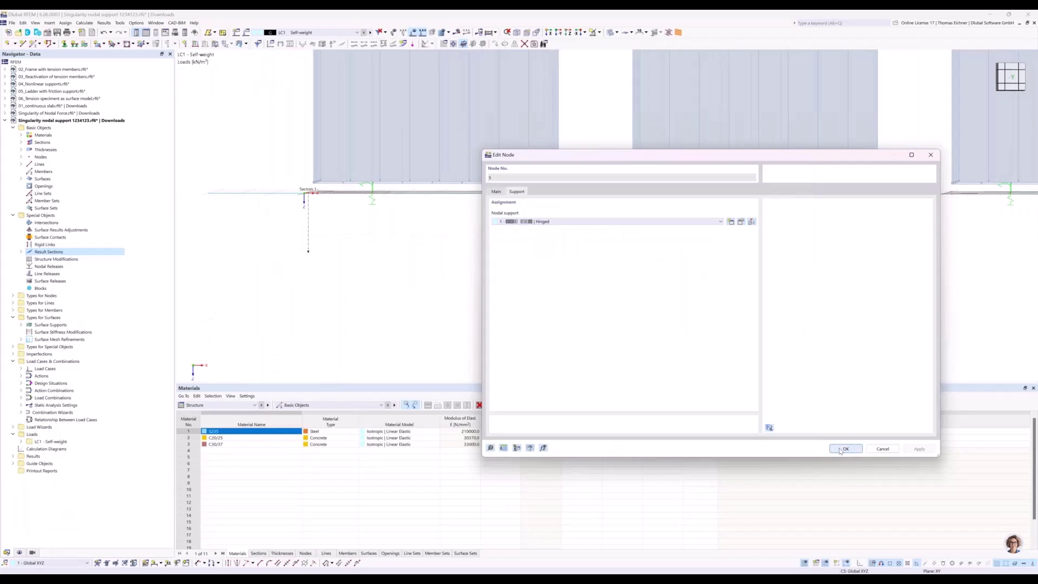
- Recalculate the model with the fictitious column supports and display the surface moments m-x instead of the global deformations
left_click(460, 35)
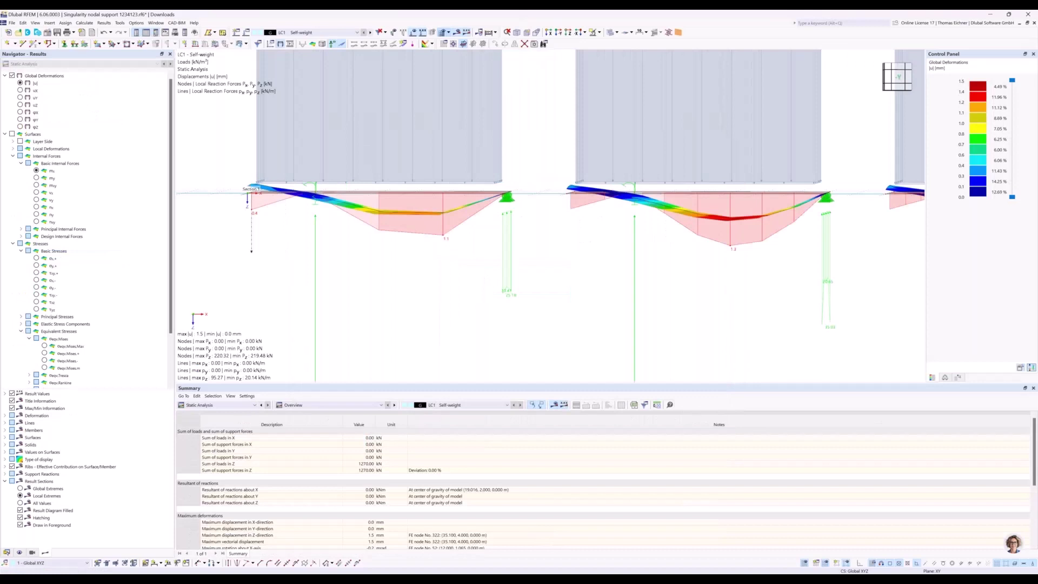
scroll(661, 189, "down", 5)
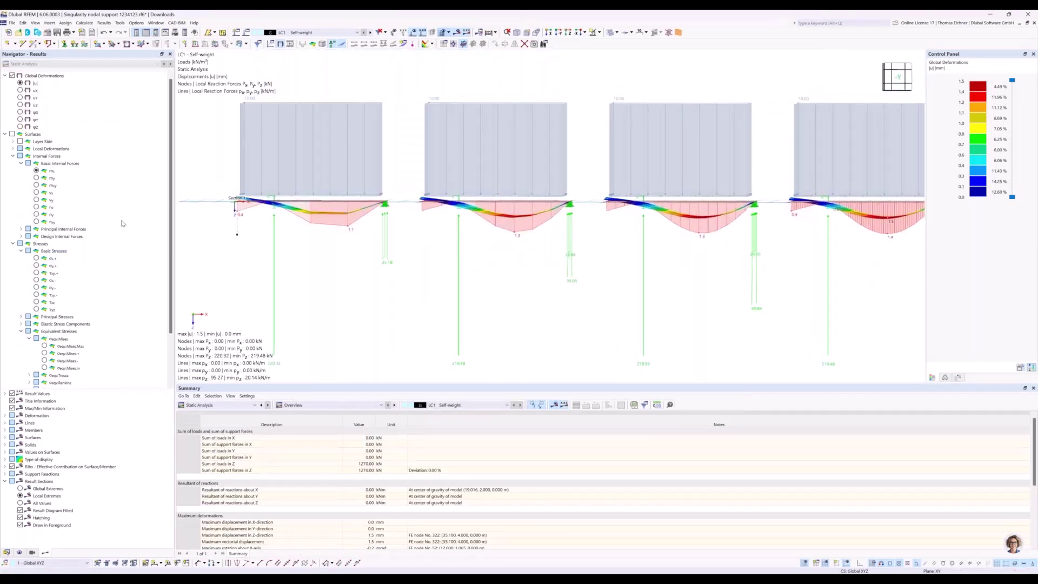
left_click(36, 172)
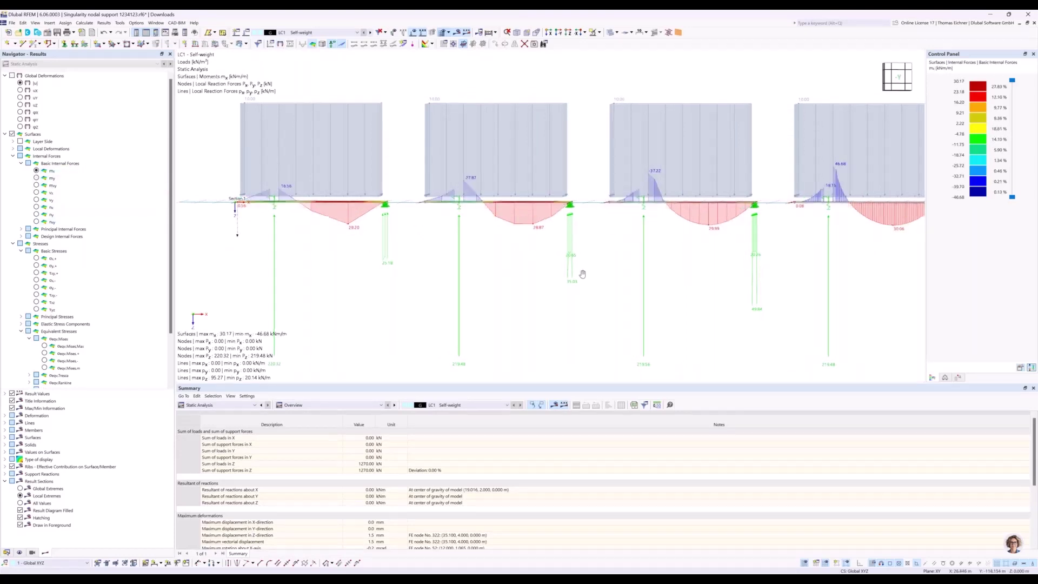
- Compare the m-x moment peaks at the column supports along the result section across the four differently meshed slabs
scroll(615, 317, "up", 3)
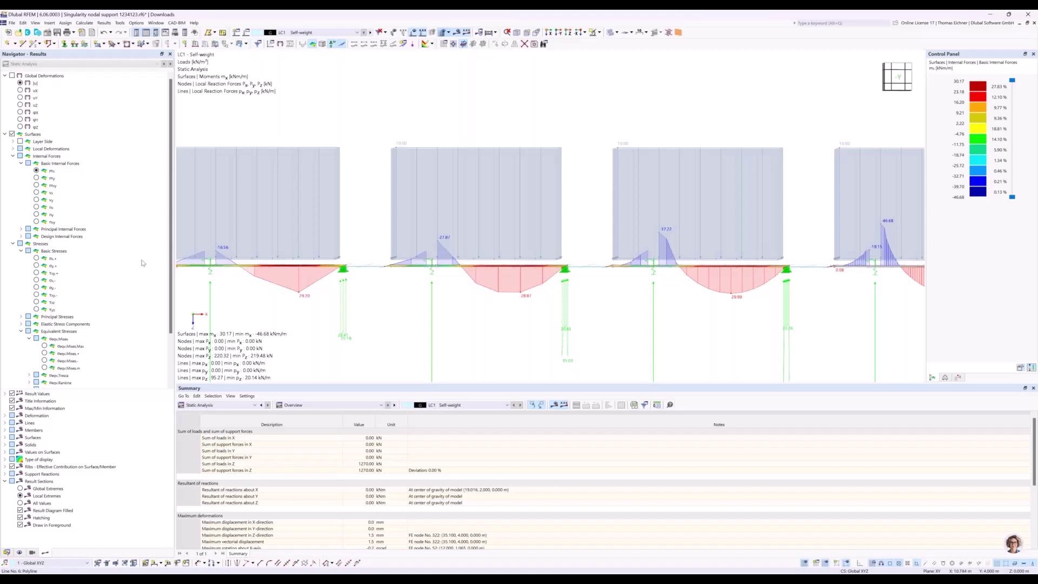
middle_click_drag(210, 268, 291, 269)
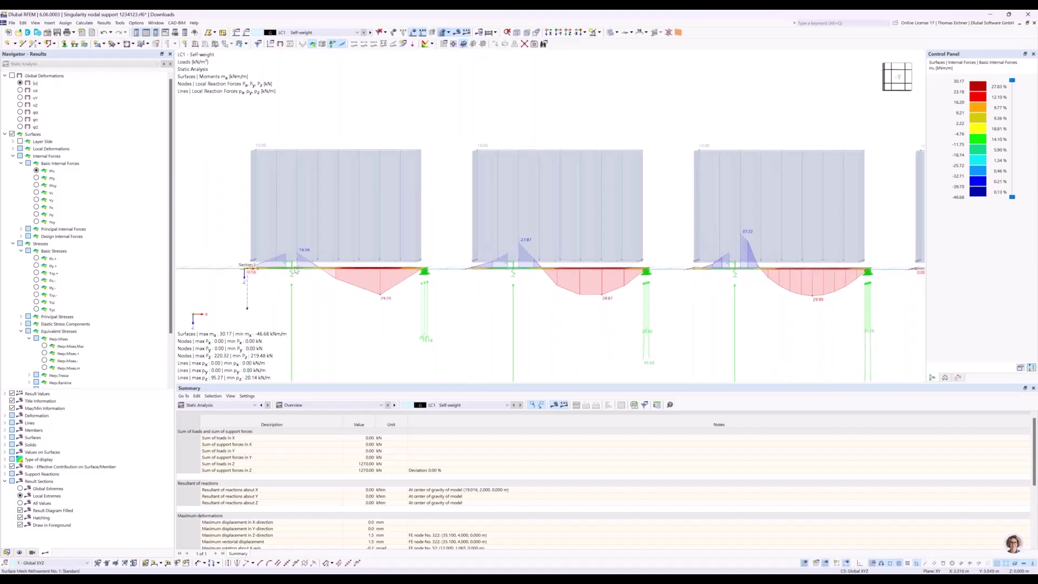
scroll(296, 269, "up", 2)
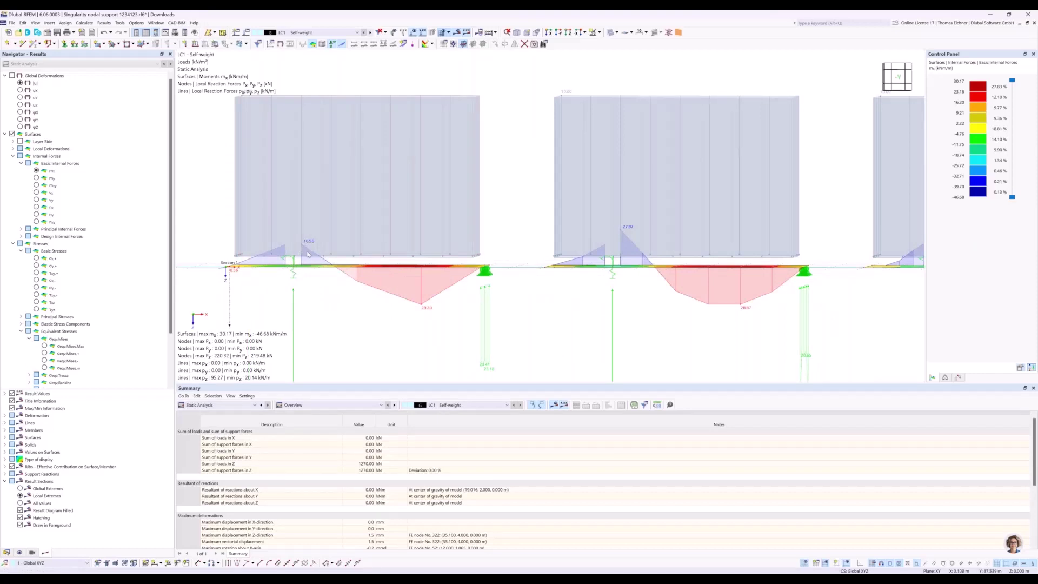
scroll(303, 248, "down", 2)
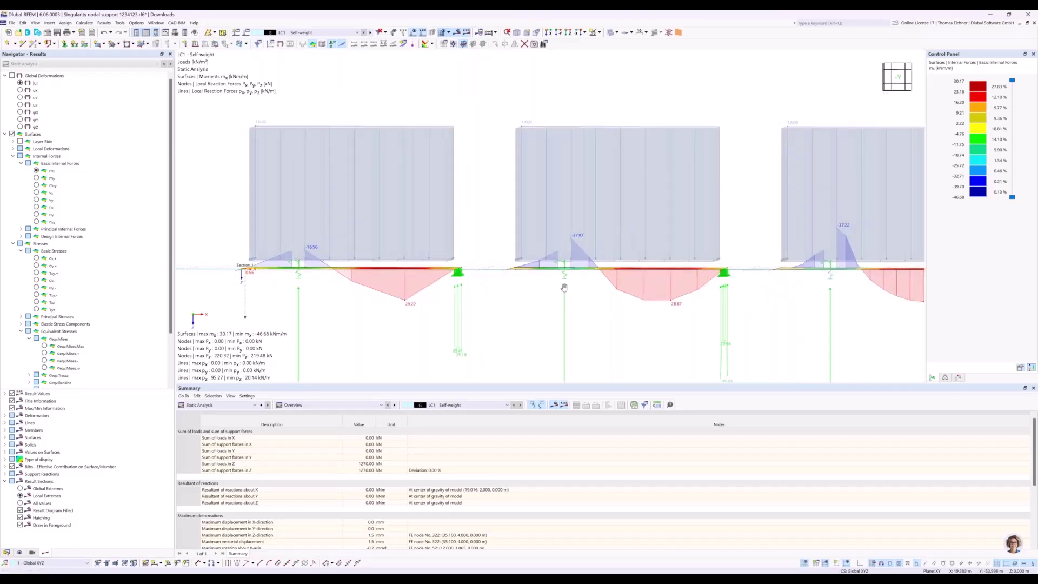
middle_click_drag(474, 264, 444, 262)
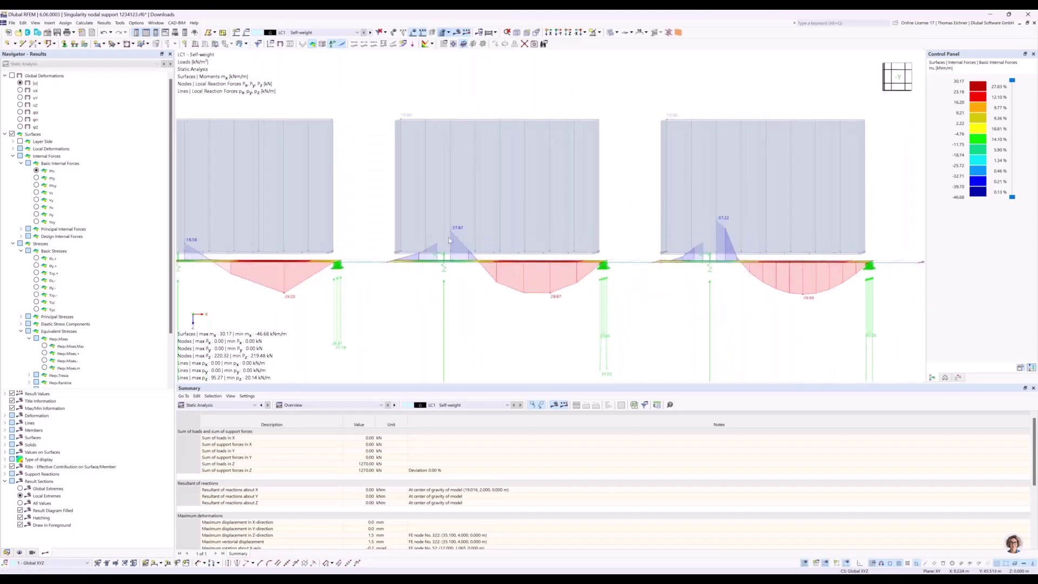
middle_click_drag(373, 223, 633, 212)
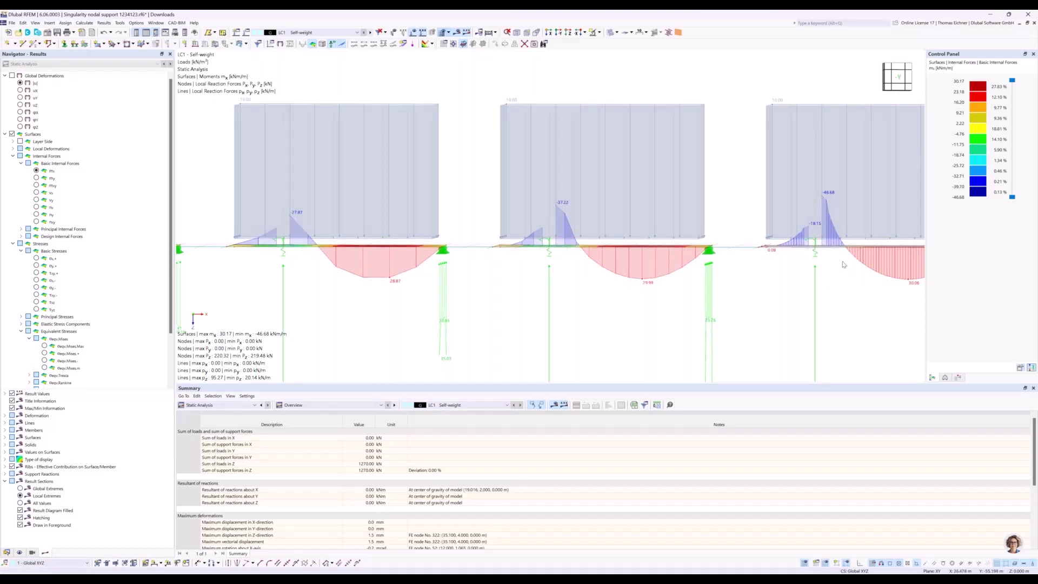
scroll(828, 281, "down", 2)
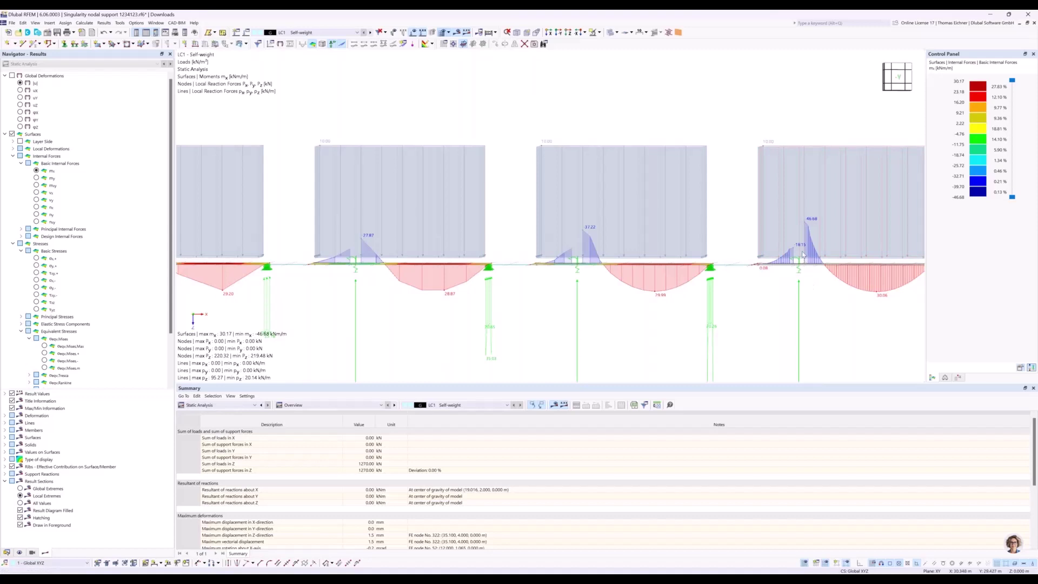
scroll(574, 244, "down", 2)
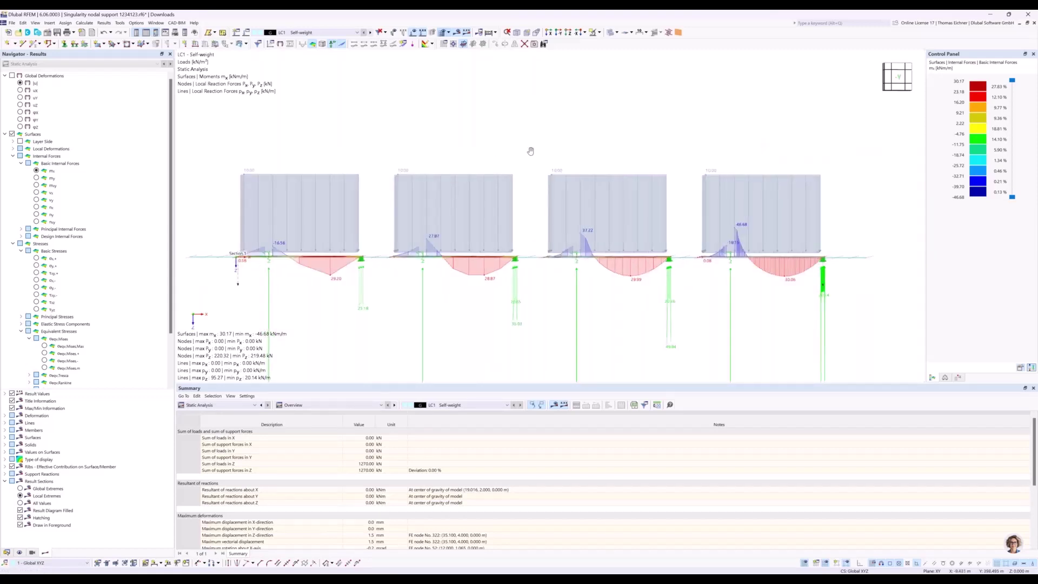
middle_click_drag(499, 157, 522, 155)
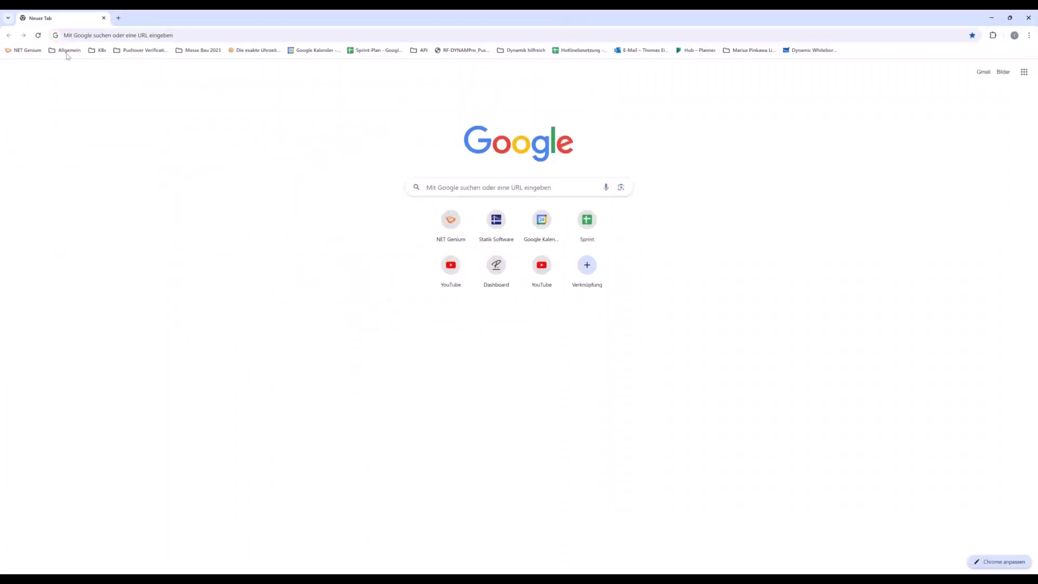
- Switch to Chrome, open the bookmarked Dlubal website and look through the learning offers in its Bildung section
left_click(68, 51)
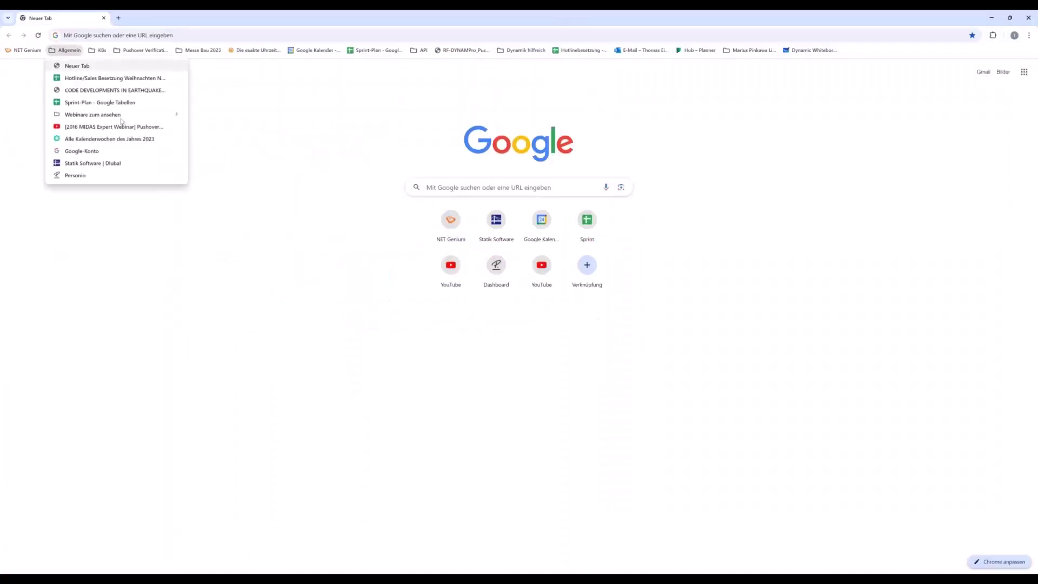
left_click(88, 163)
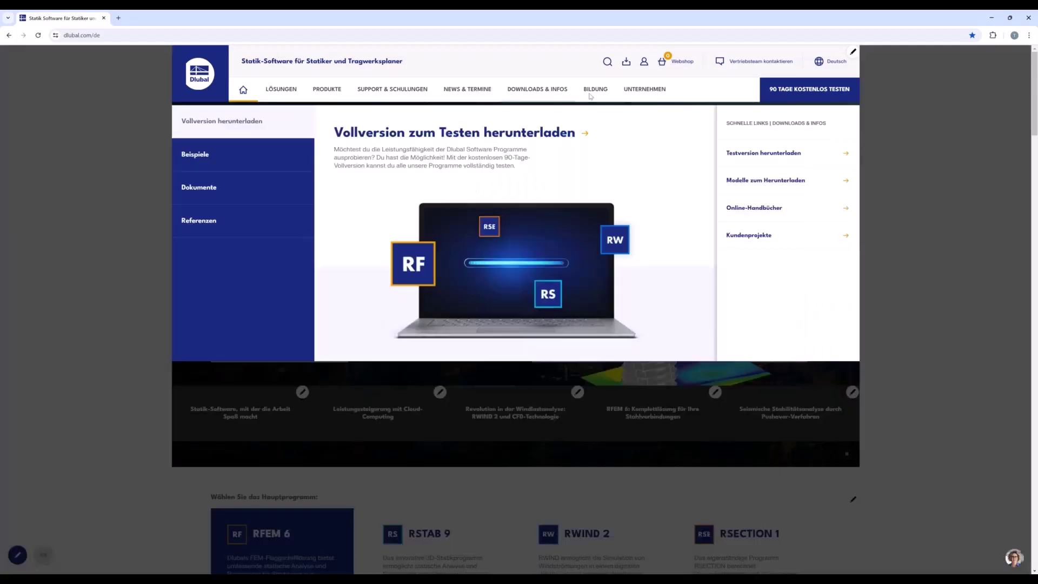
mouse_move(593, 93)
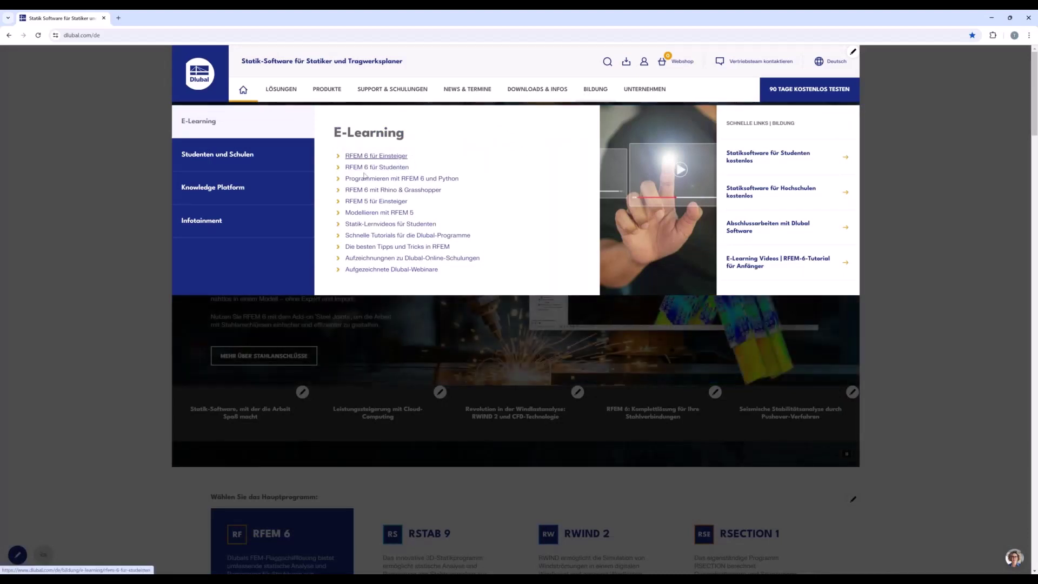
left_click(290, 159)
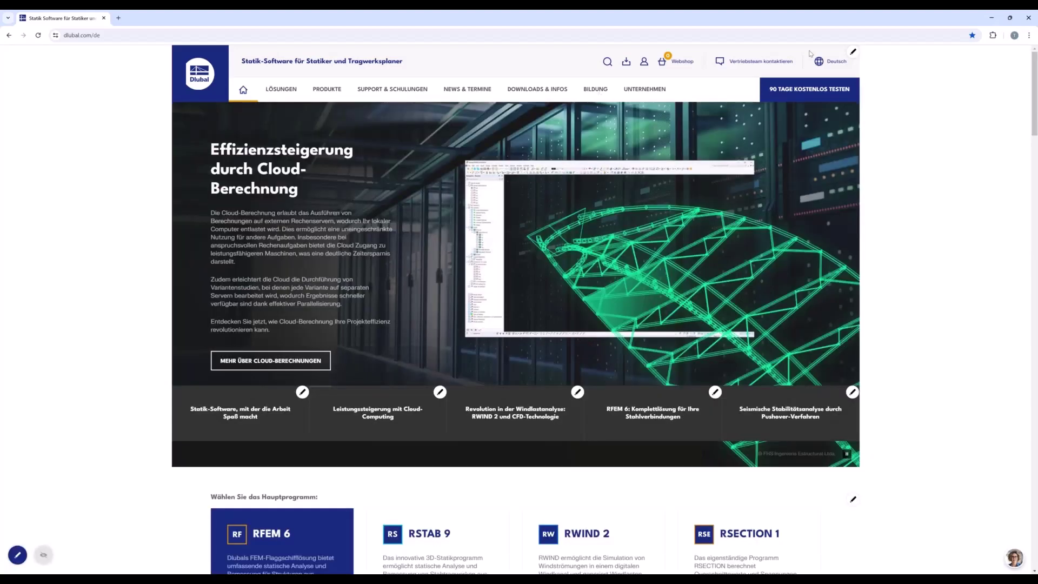
- Switch the Dlubal website's language to English and look over the E-Learning offers in the Education section
left_click(831, 61)
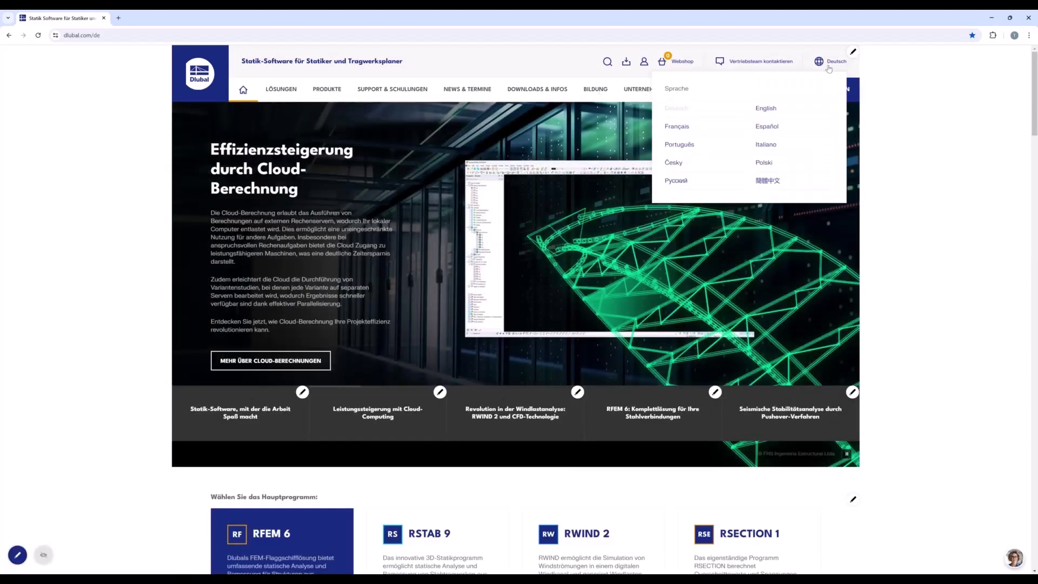
left_click(765, 104)
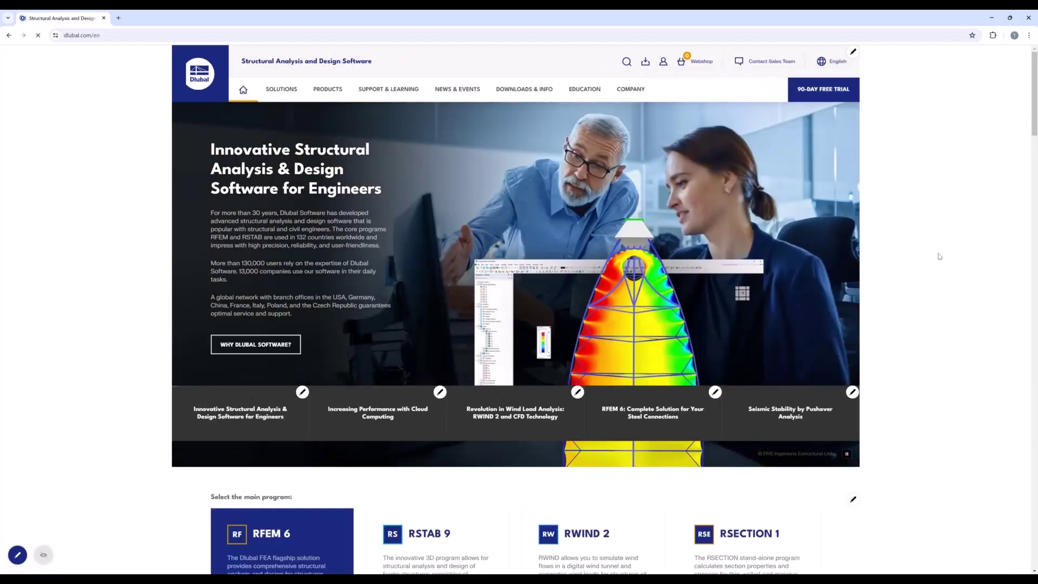
mouse_move(583, 92)
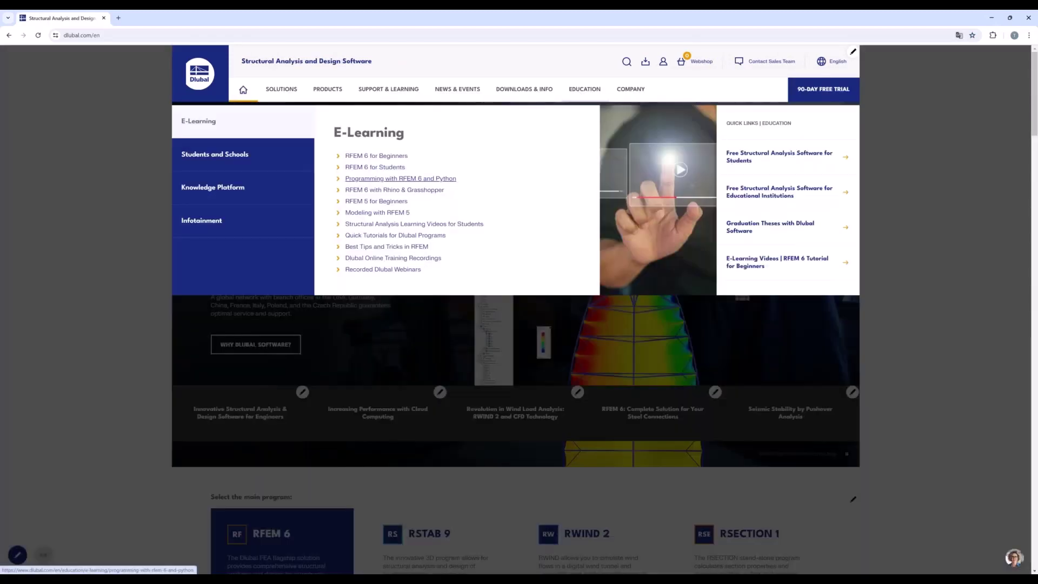
- Open the "Why Submit Your Thesis?" page for students and schools and read its benefits, highlighting the free license terms under Thank You Gift
mouse_move(193, 163)
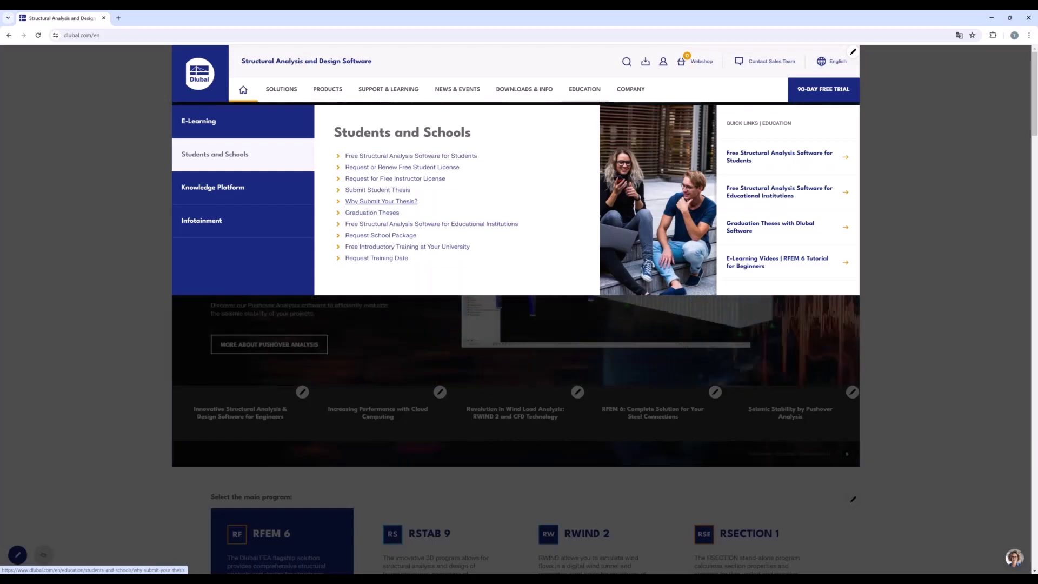
left_click(382, 202)
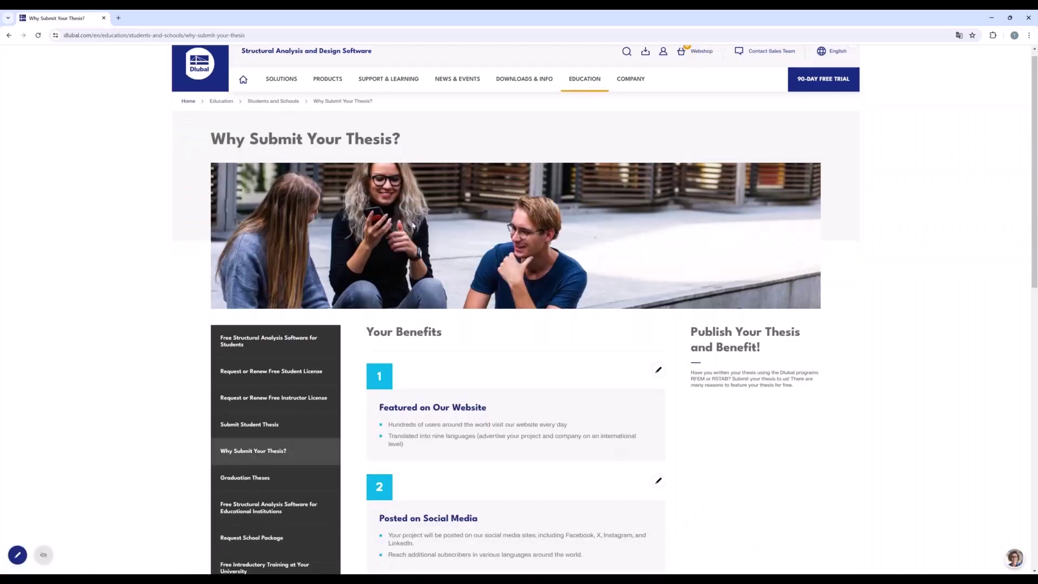
scroll(413, 225, "down", 5)
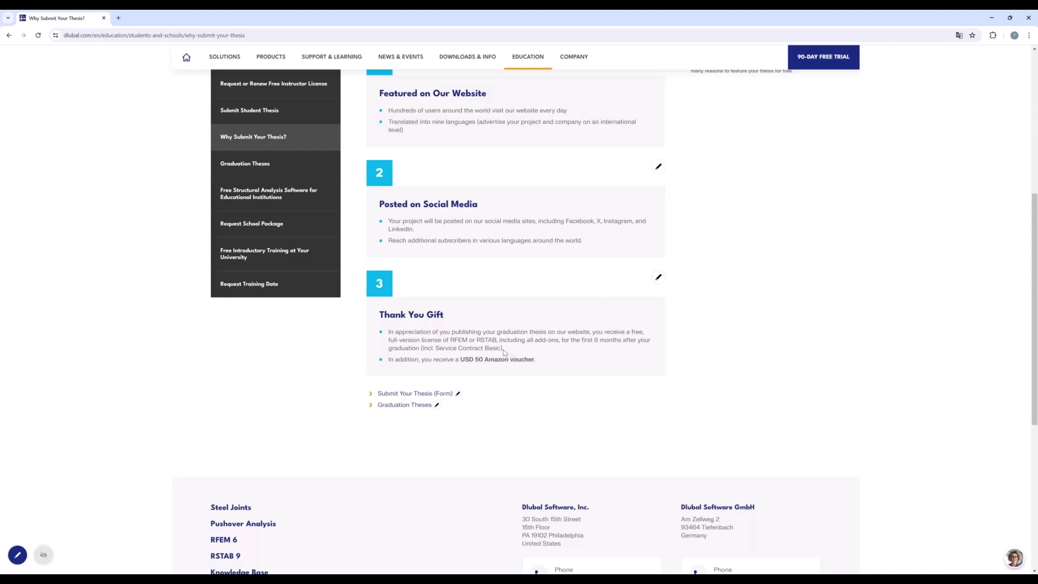
left_click_drag(505, 349, 371, 336)
left_click(595, 352)
scroll(394, 310, "up", 1)
scroll(396, 309, "up", 5)
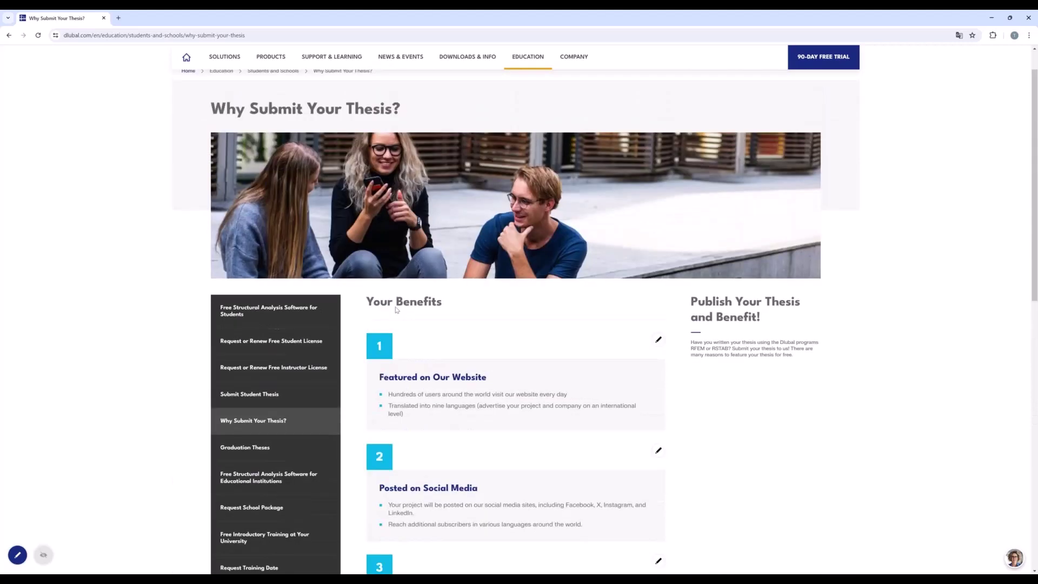
scroll(397, 310, "up", 1)
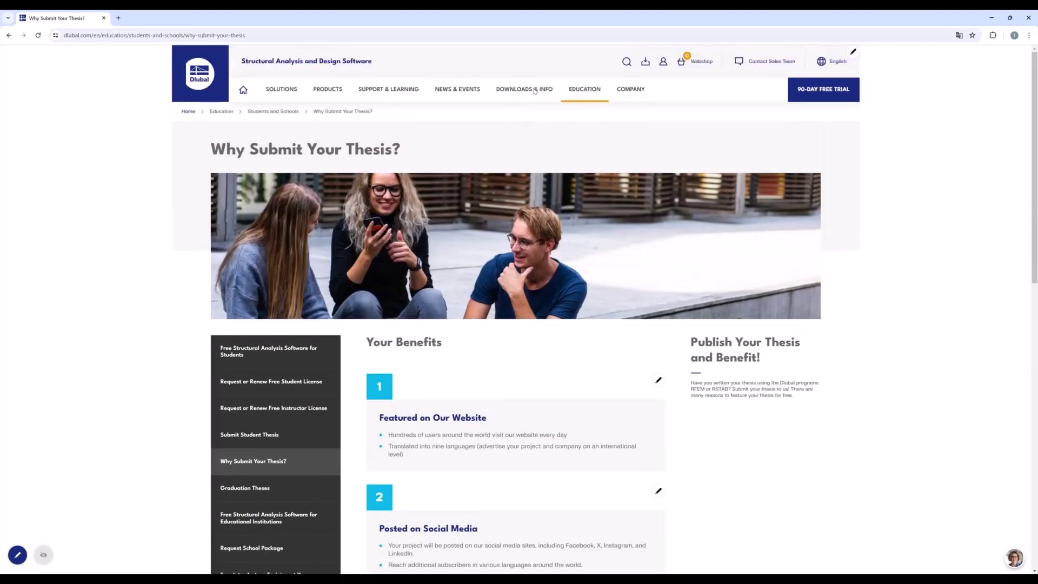
- Look through the Examples and Documents offers in Downloads & Info and the Support offers in Support & Learning
mouse_move(534, 90)
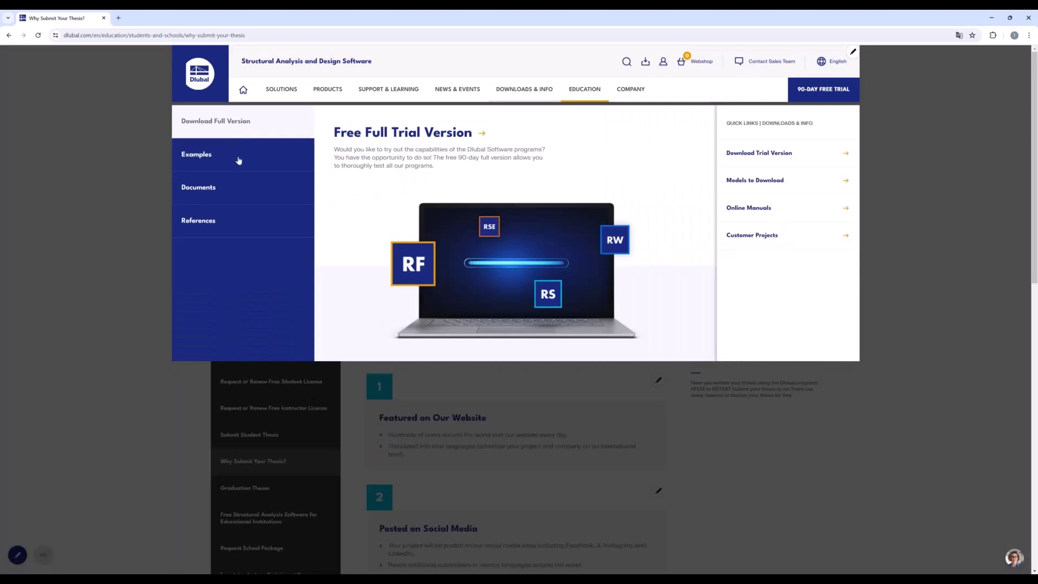
mouse_move(238, 162)
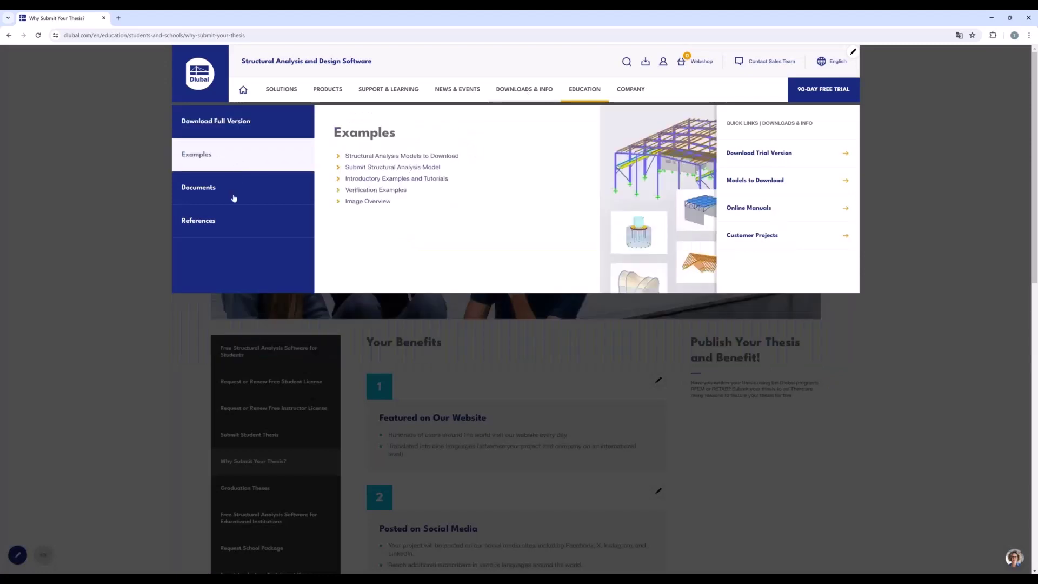
mouse_move(234, 198)
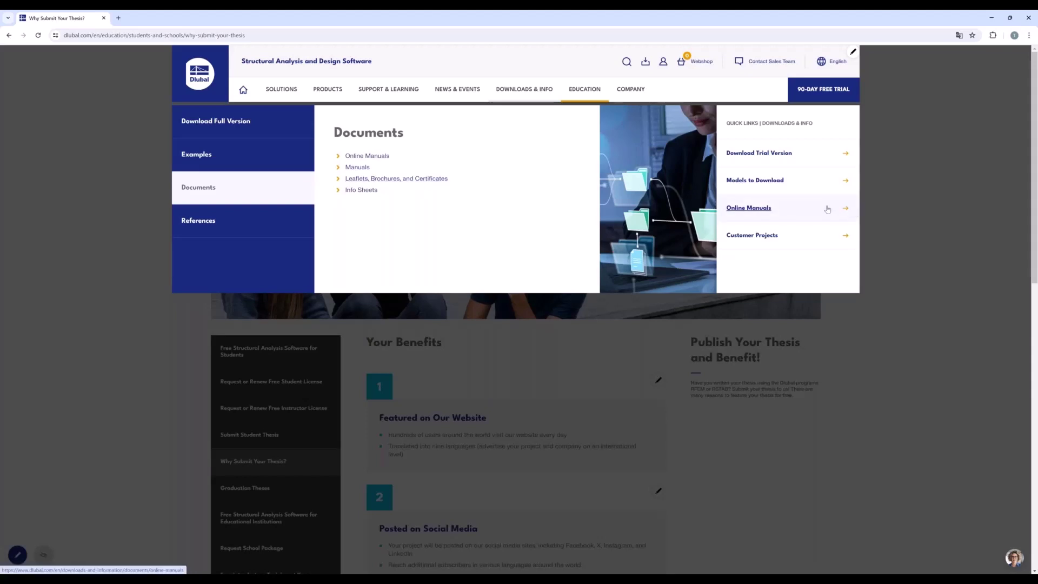
mouse_move(395, 92)
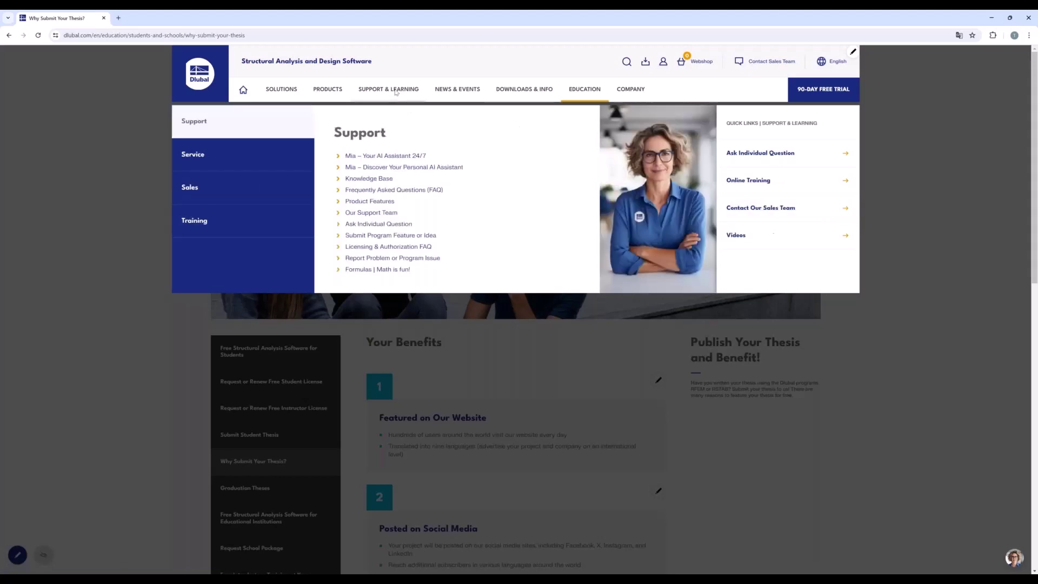